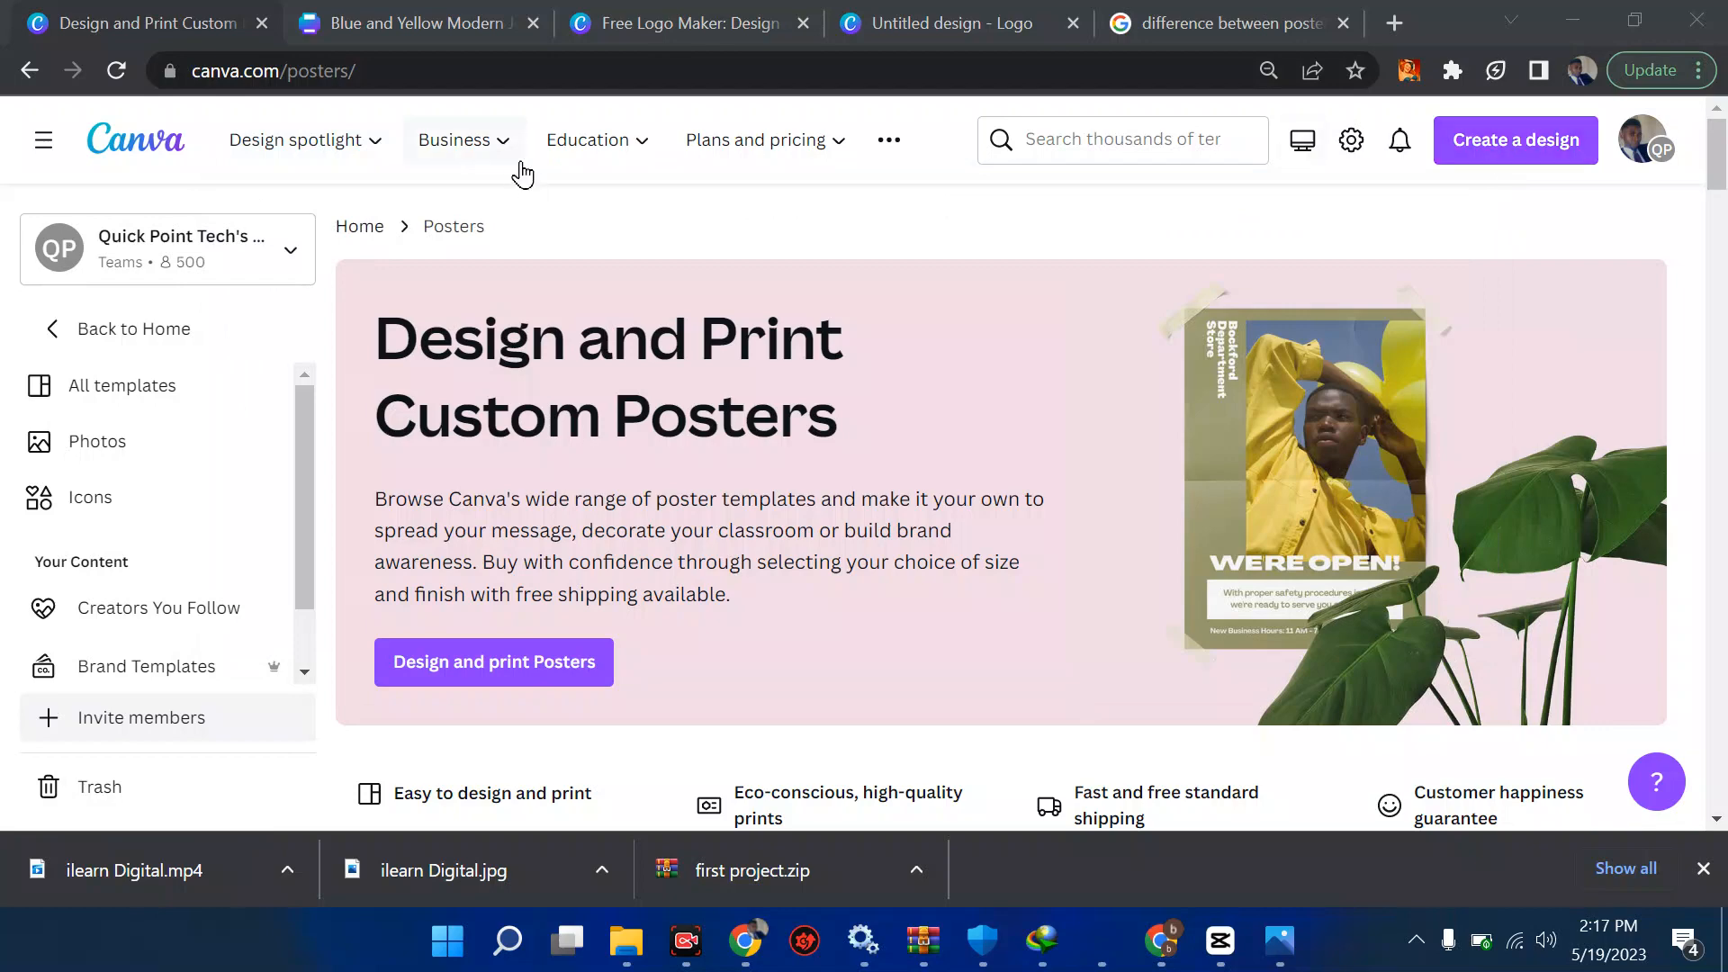
Open the page for designing and printing custom posters.
{"action": "mouse_move", "coordinate": [386, 142]}
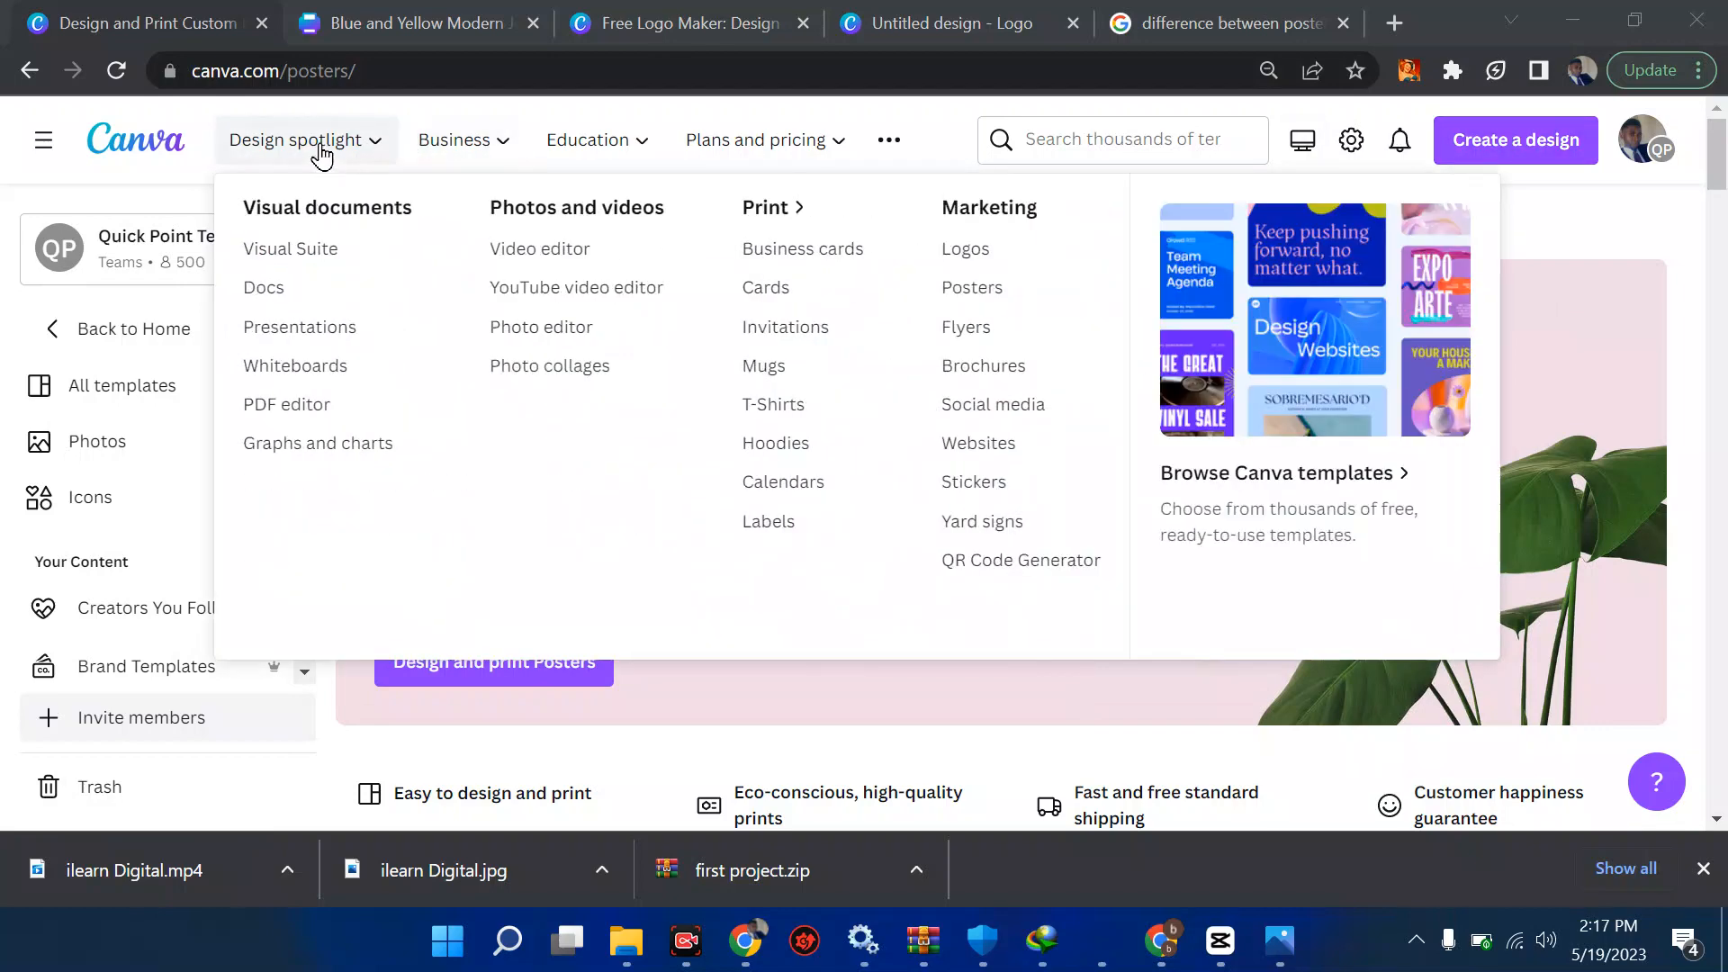
{"action": "left_click", "coordinate": [940, 298]}
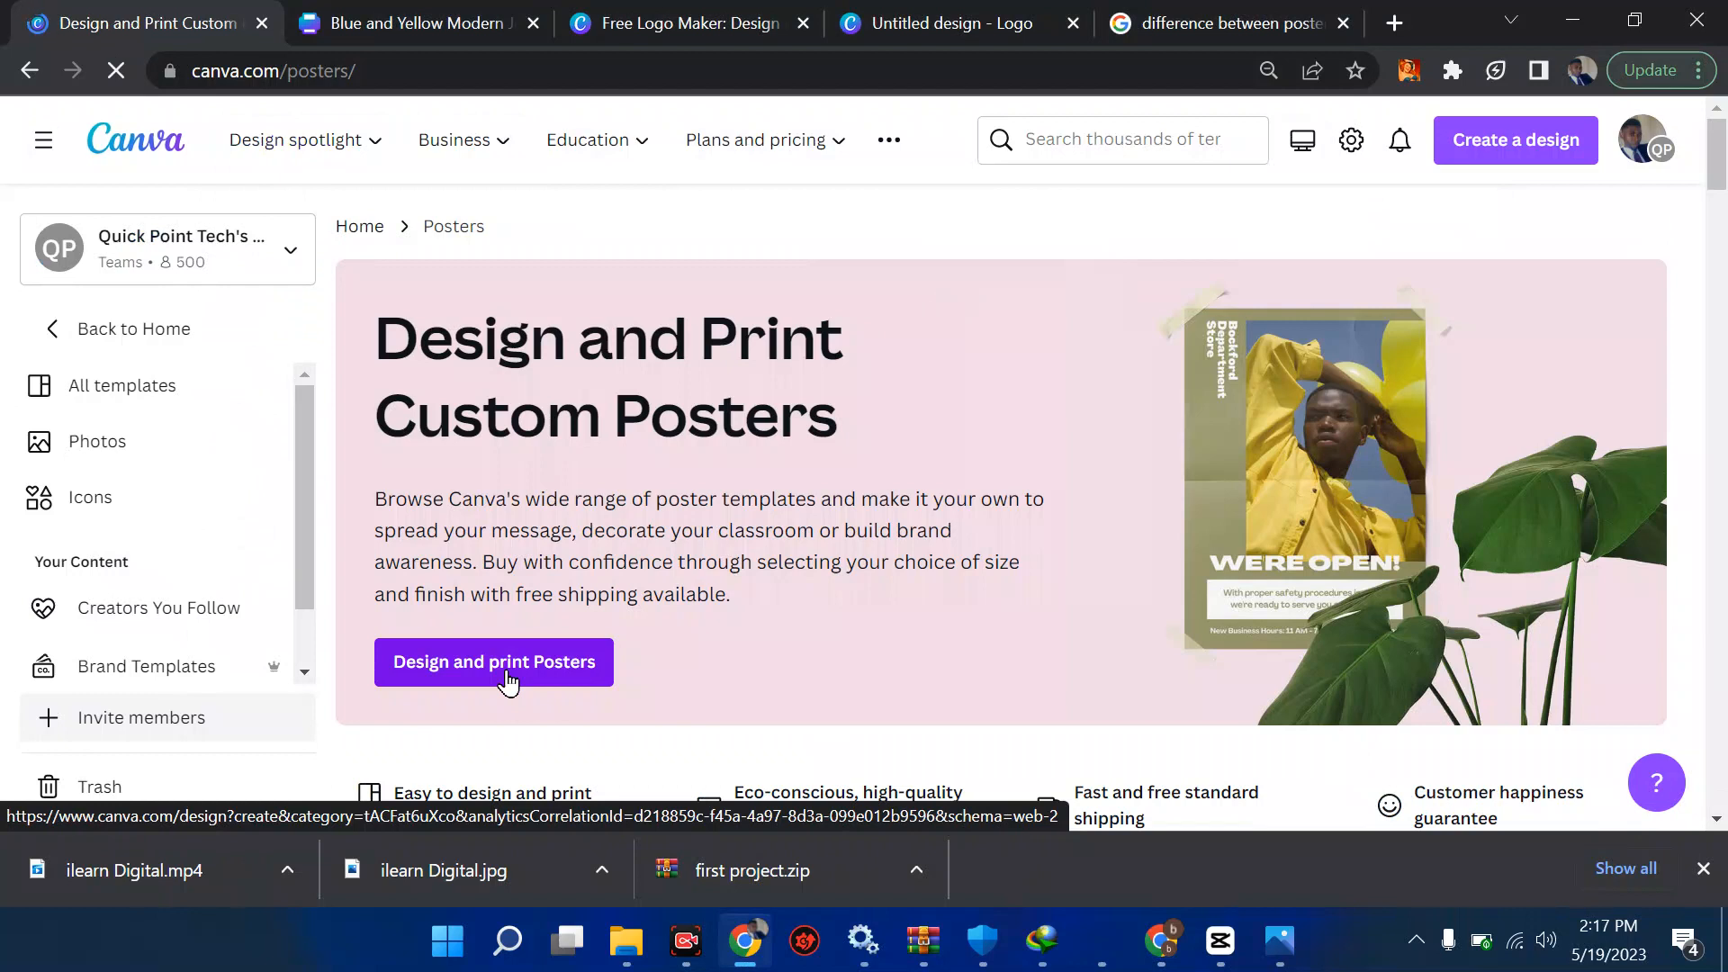
View the unit options for a custom-size design, and create a blank portrait poster from the Posters page.
{"action": "left_click", "coordinate": [1534, 142]}
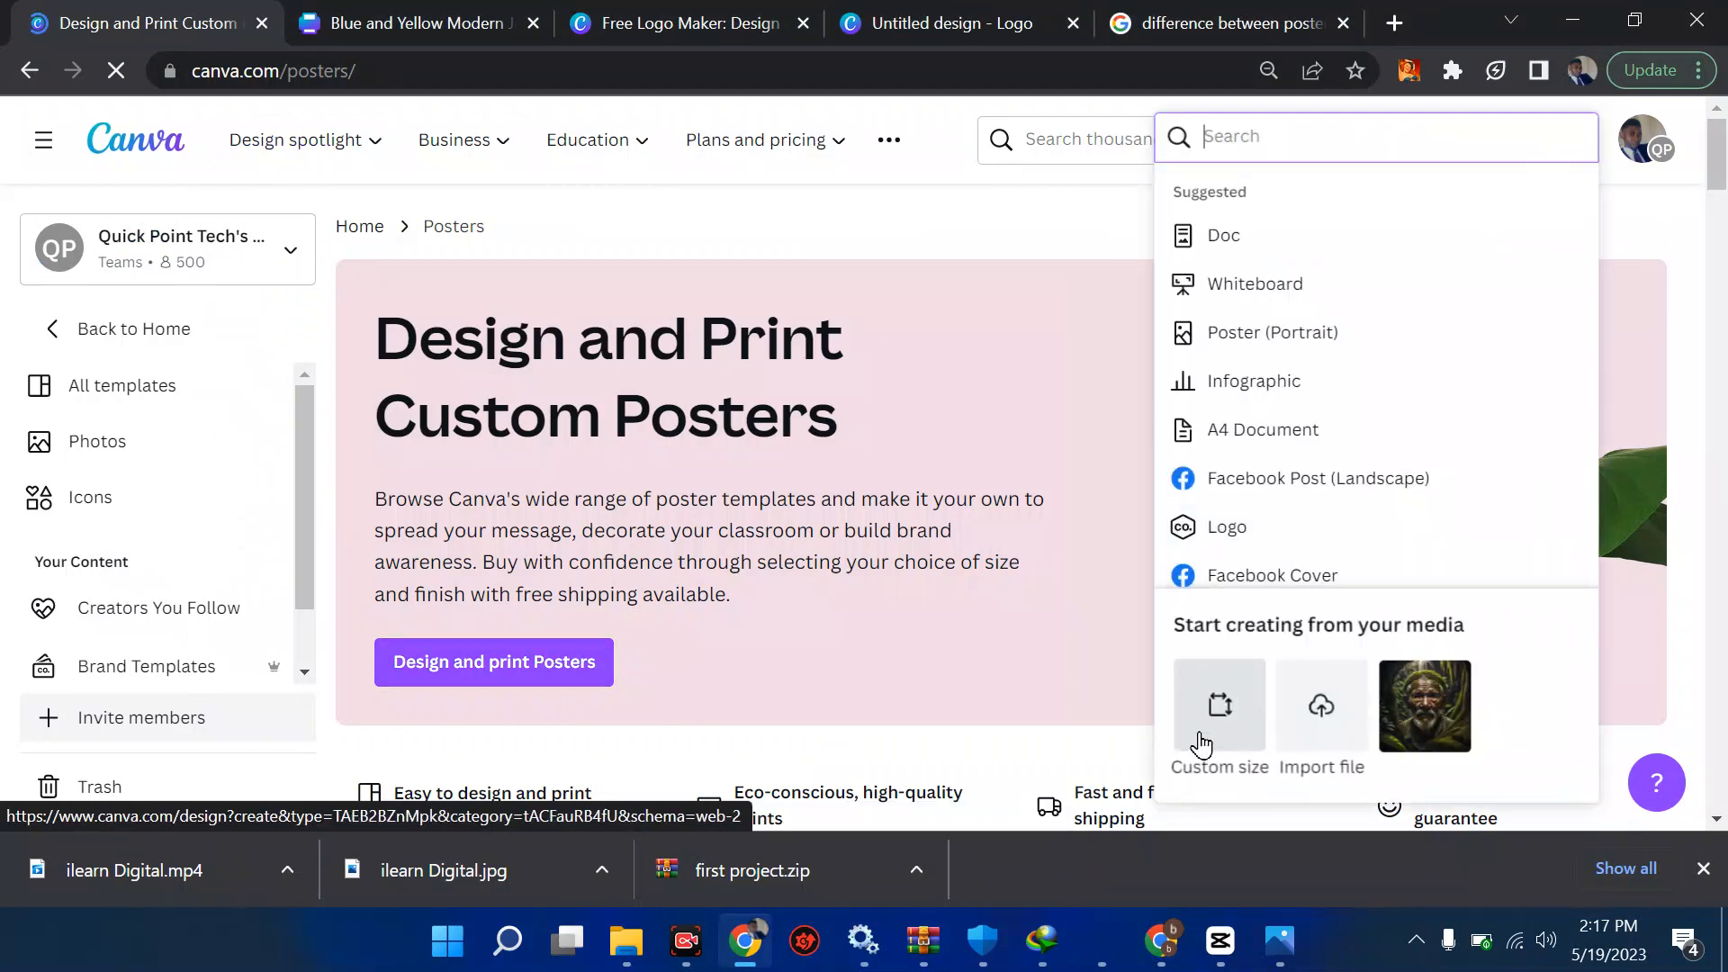
{"action": "left_click", "coordinate": [1205, 745]}
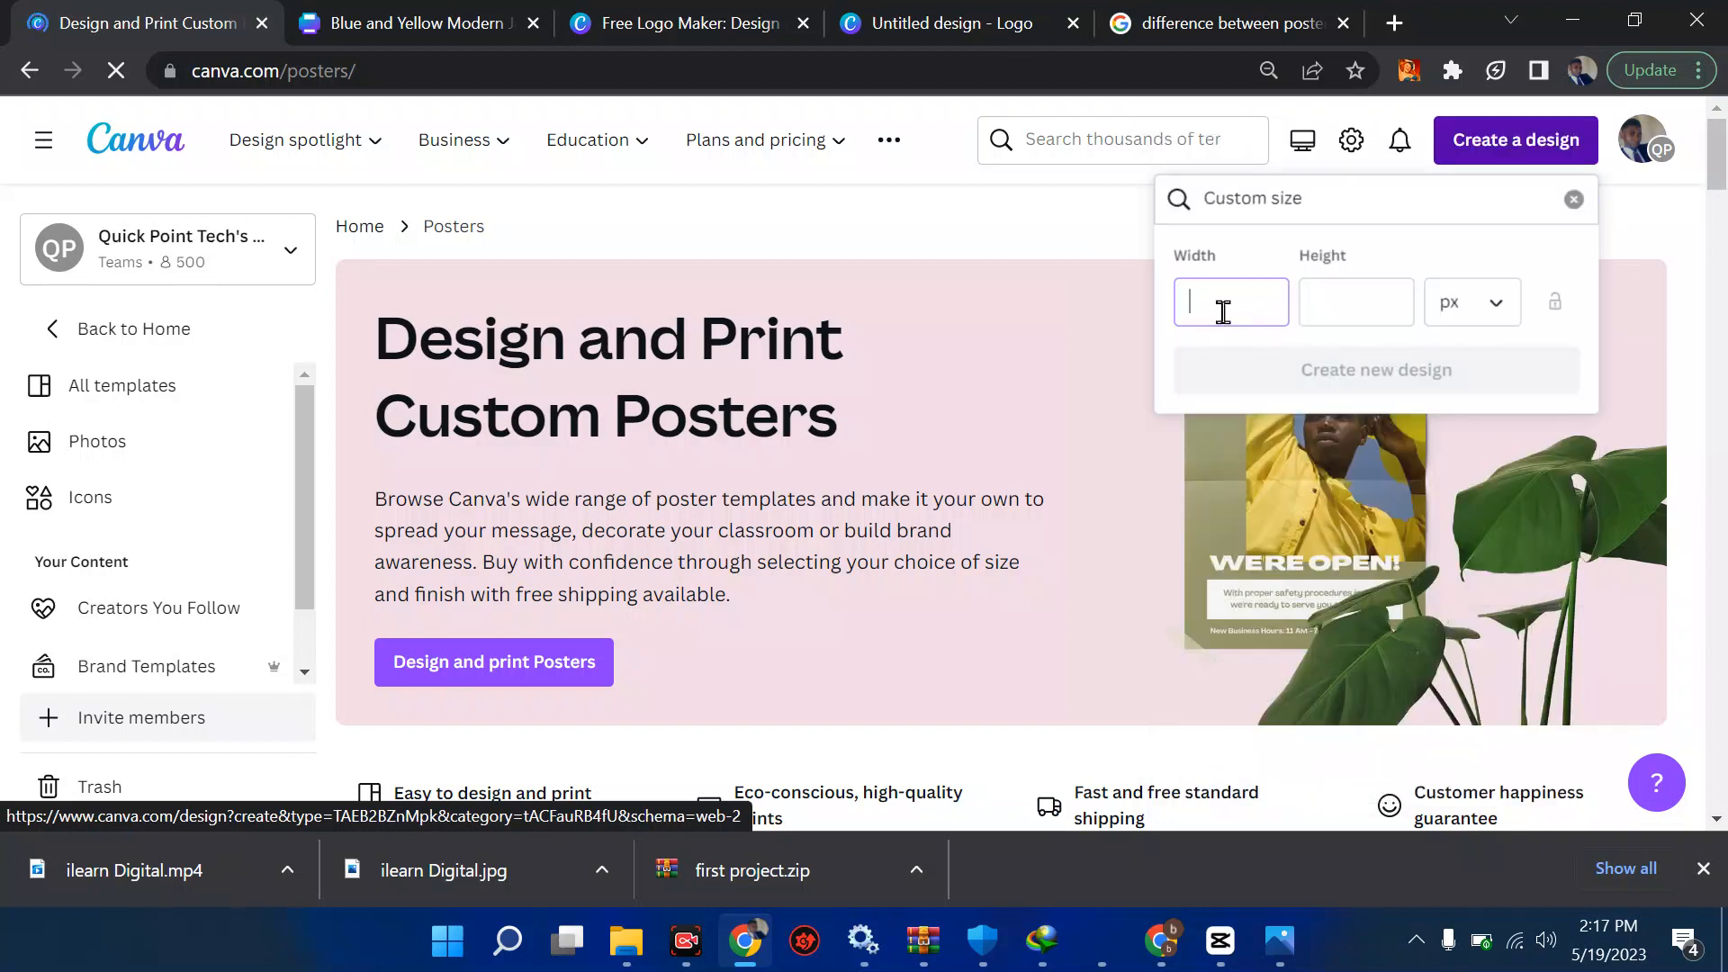
{"action": "left_click", "coordinate": [1500, 309]}
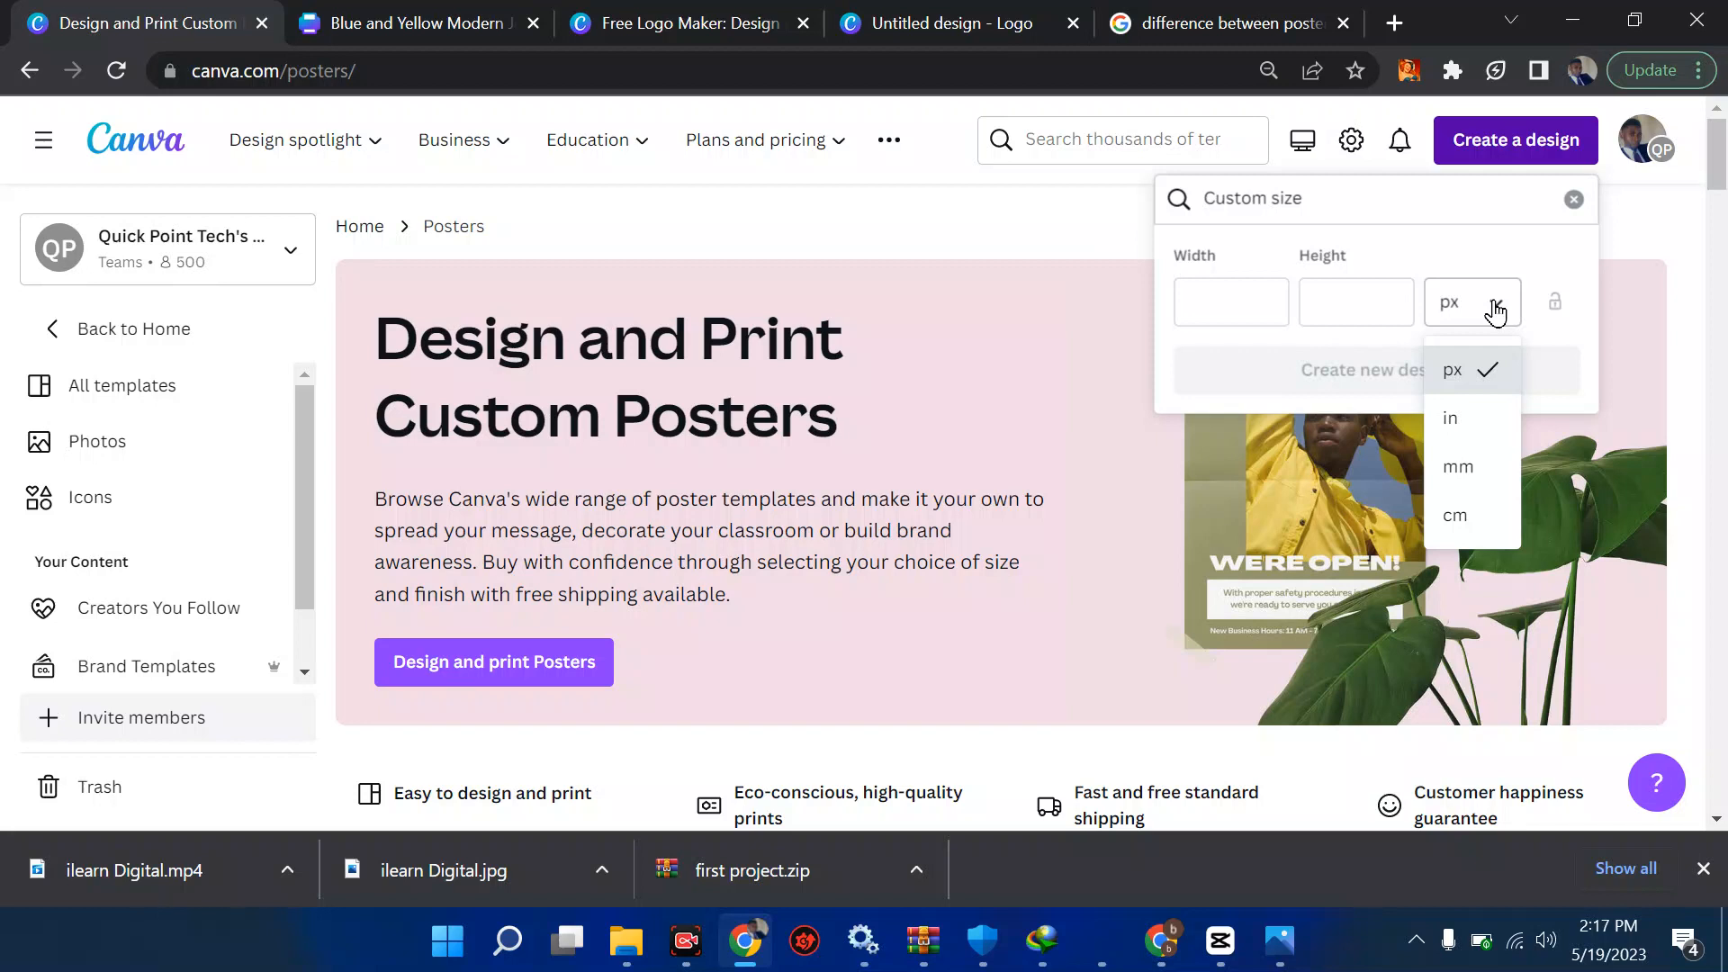
{"action": "left_click", "coordinate": [418, 671]}
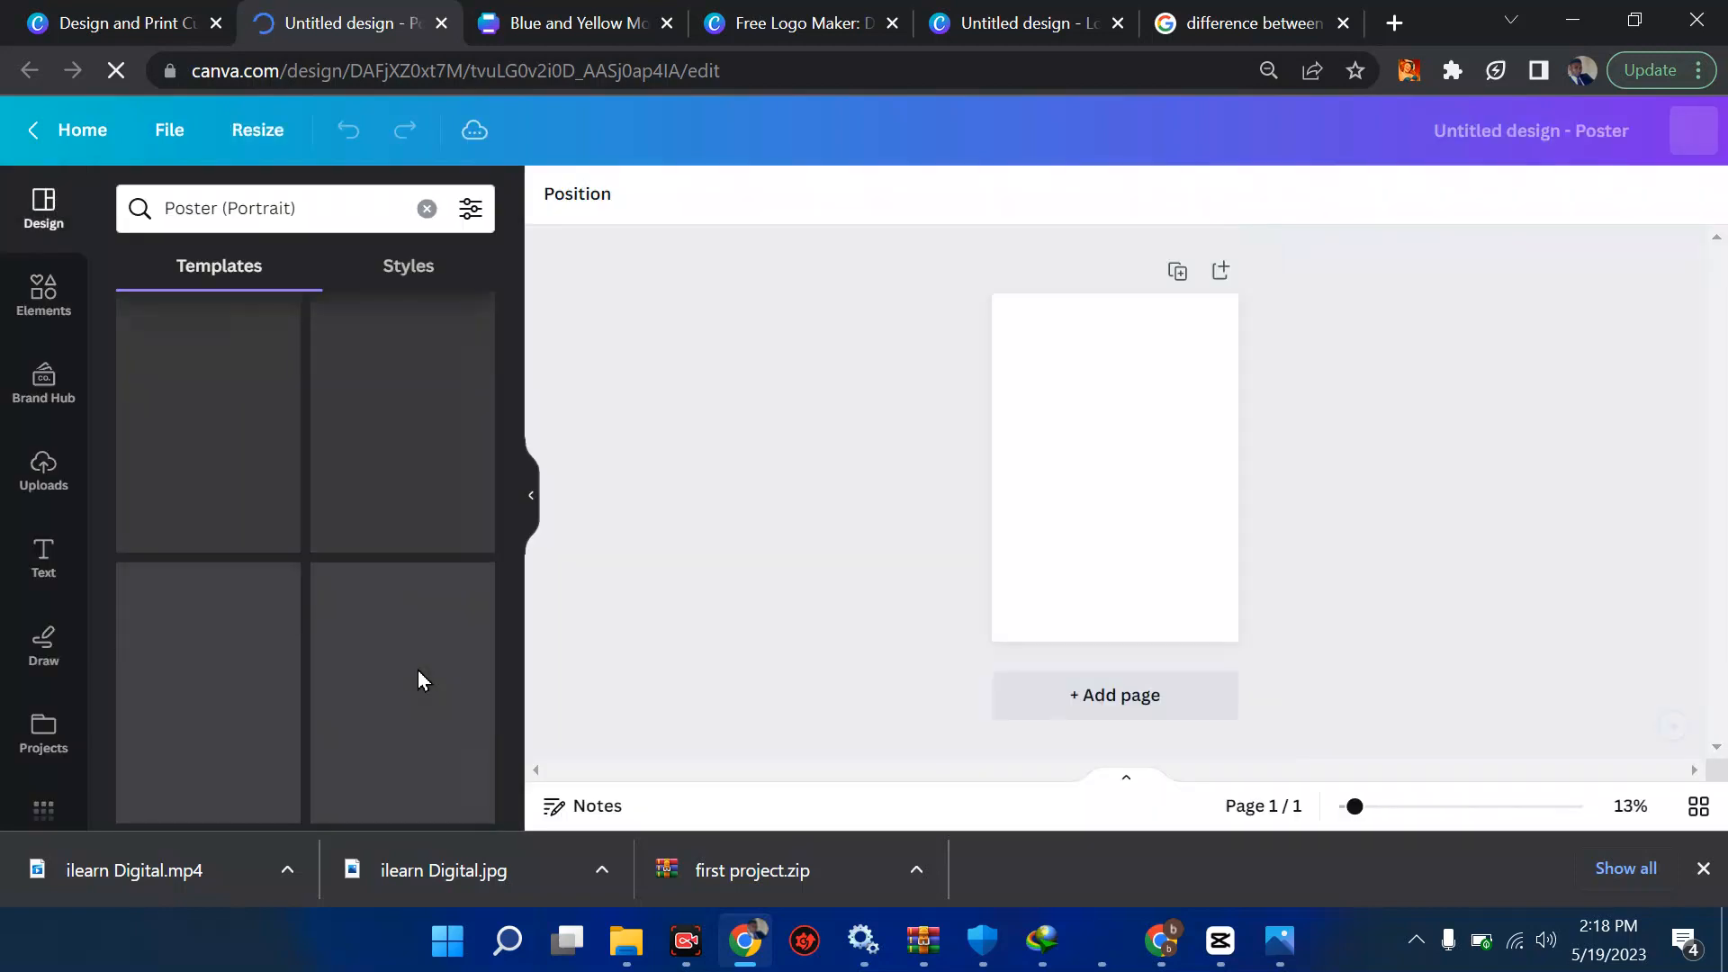
Switch to the Blue and Yellow Modern Job Hiring Poster design and examine the layouts of its hiring and travel pages.
{"action": "left_click", "coordinate": [586, 22]}
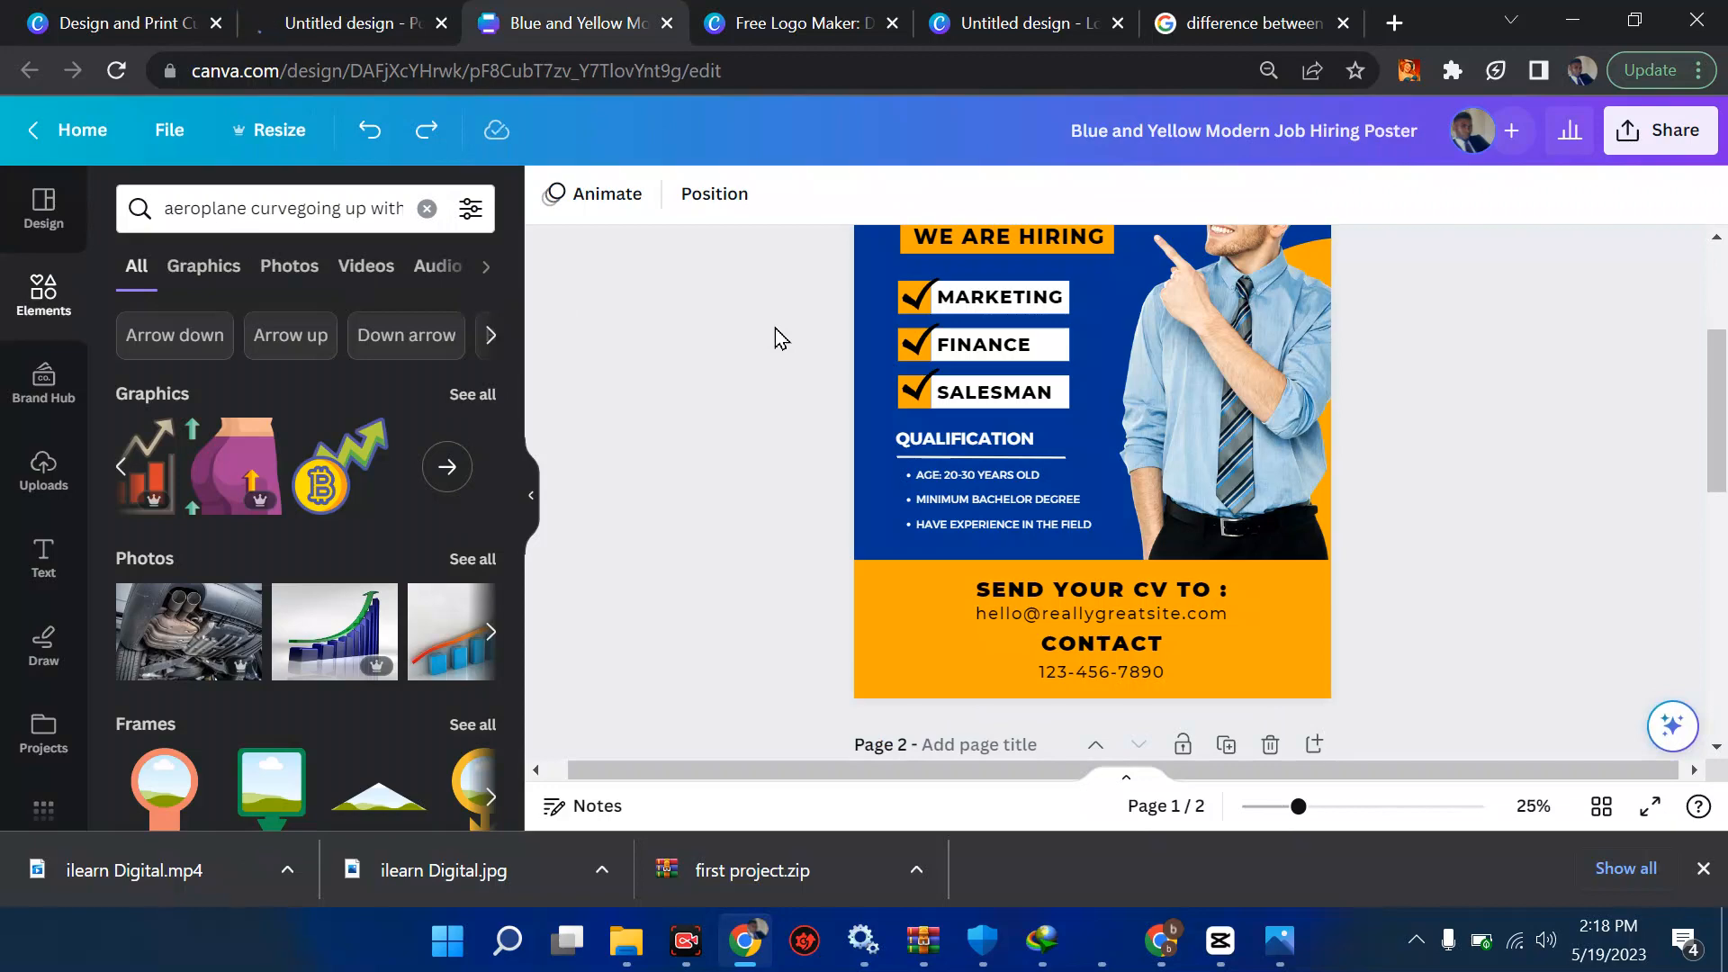
{"action": "scroll", "coordinate": [625, 483], "scroll_direction": "down", "scroll_amount": 10}
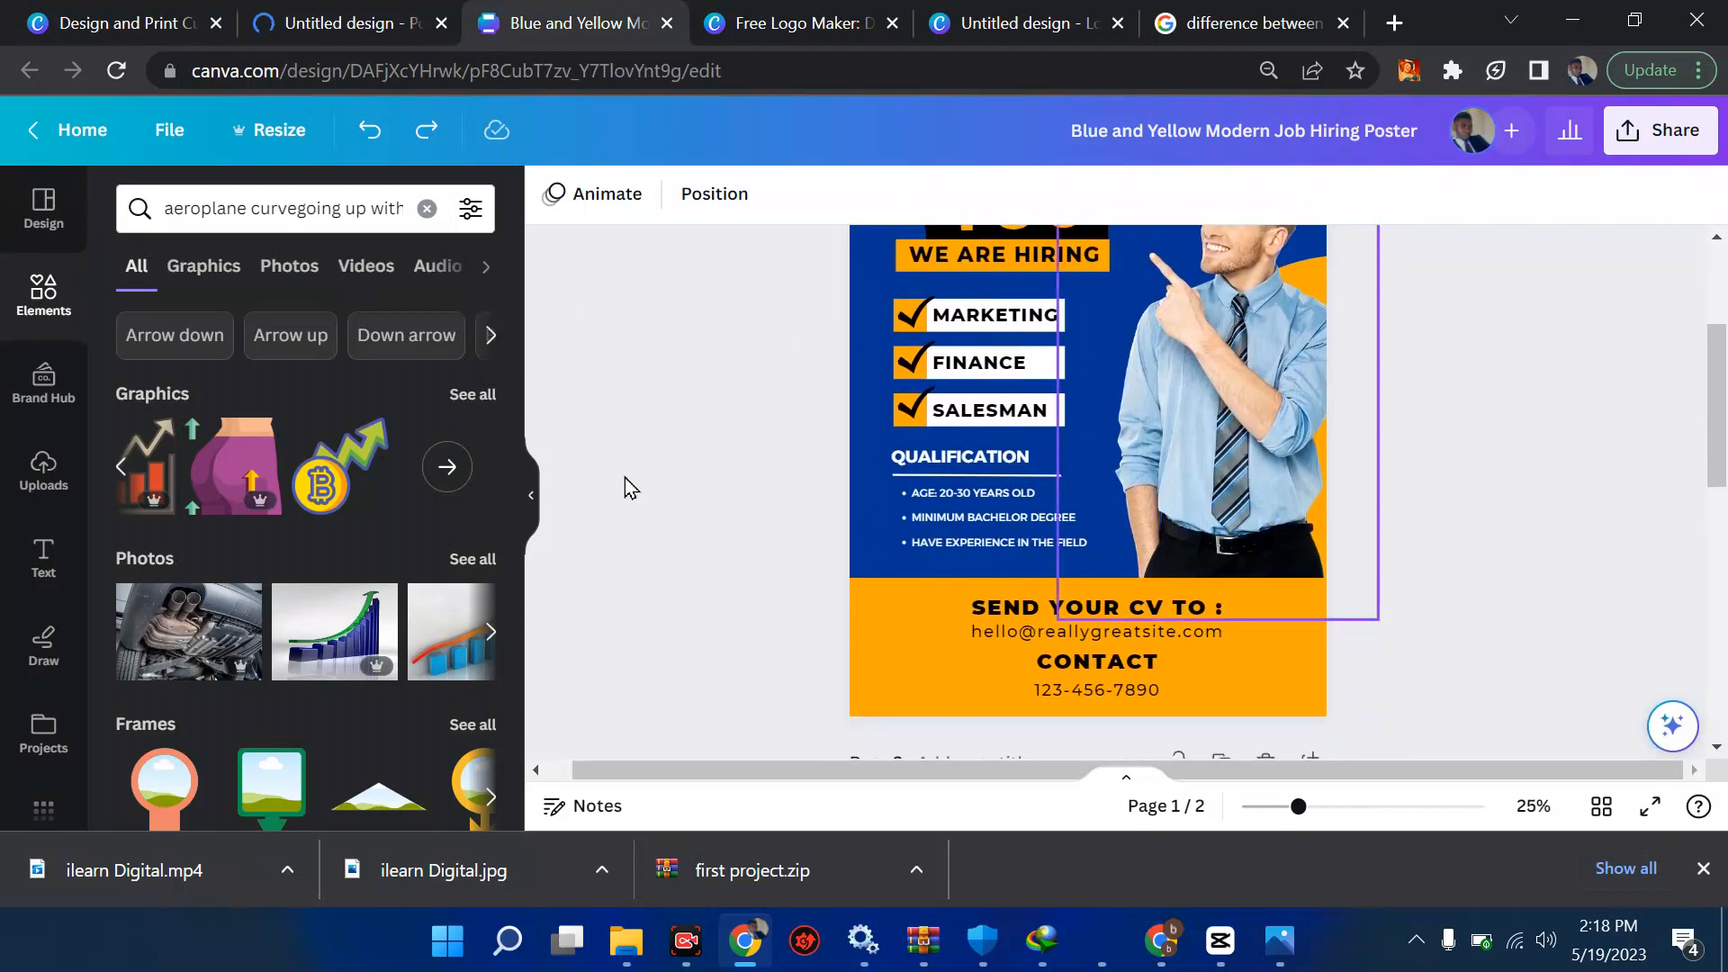
{"action": "scroll", "coordinate": [1130, 424], "scroll_direction": "up", "scroll_amount": 2}
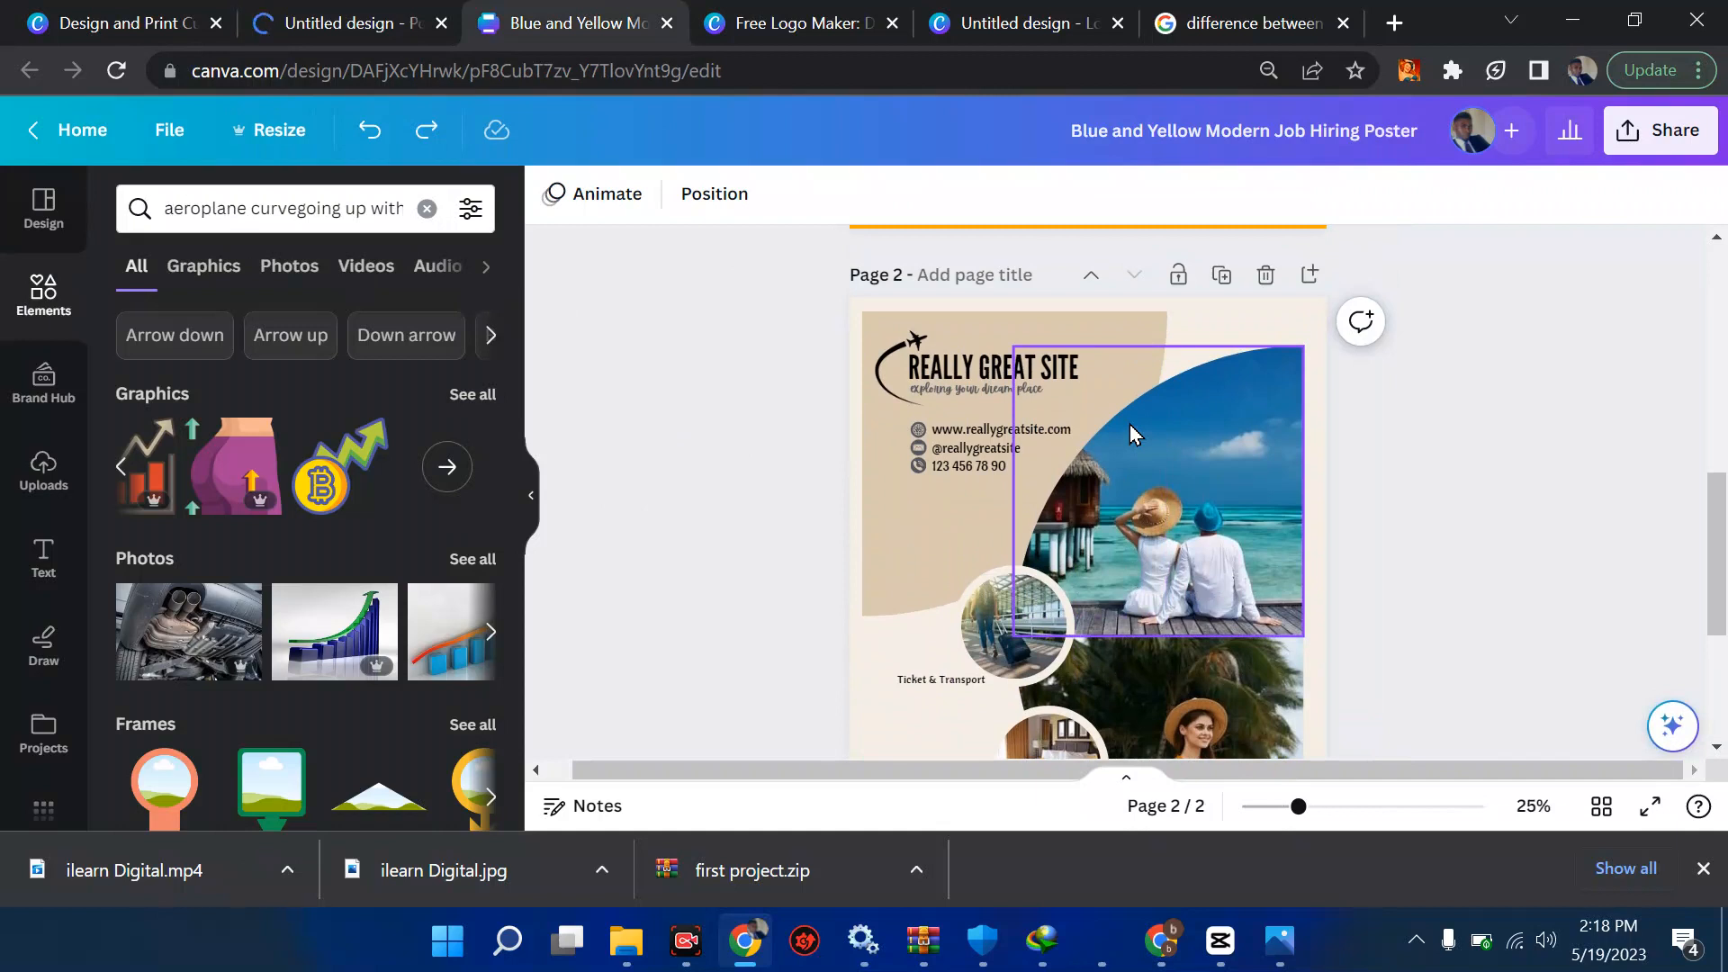
{"action": "scroll", "coordinate": [1131, 424], "scroll_direction": "up", "scroll_amount": 1}
{"action": "scroll", "coordinate": [1131, 424], "scroll_direction": "down", "scroll_amount": 1}
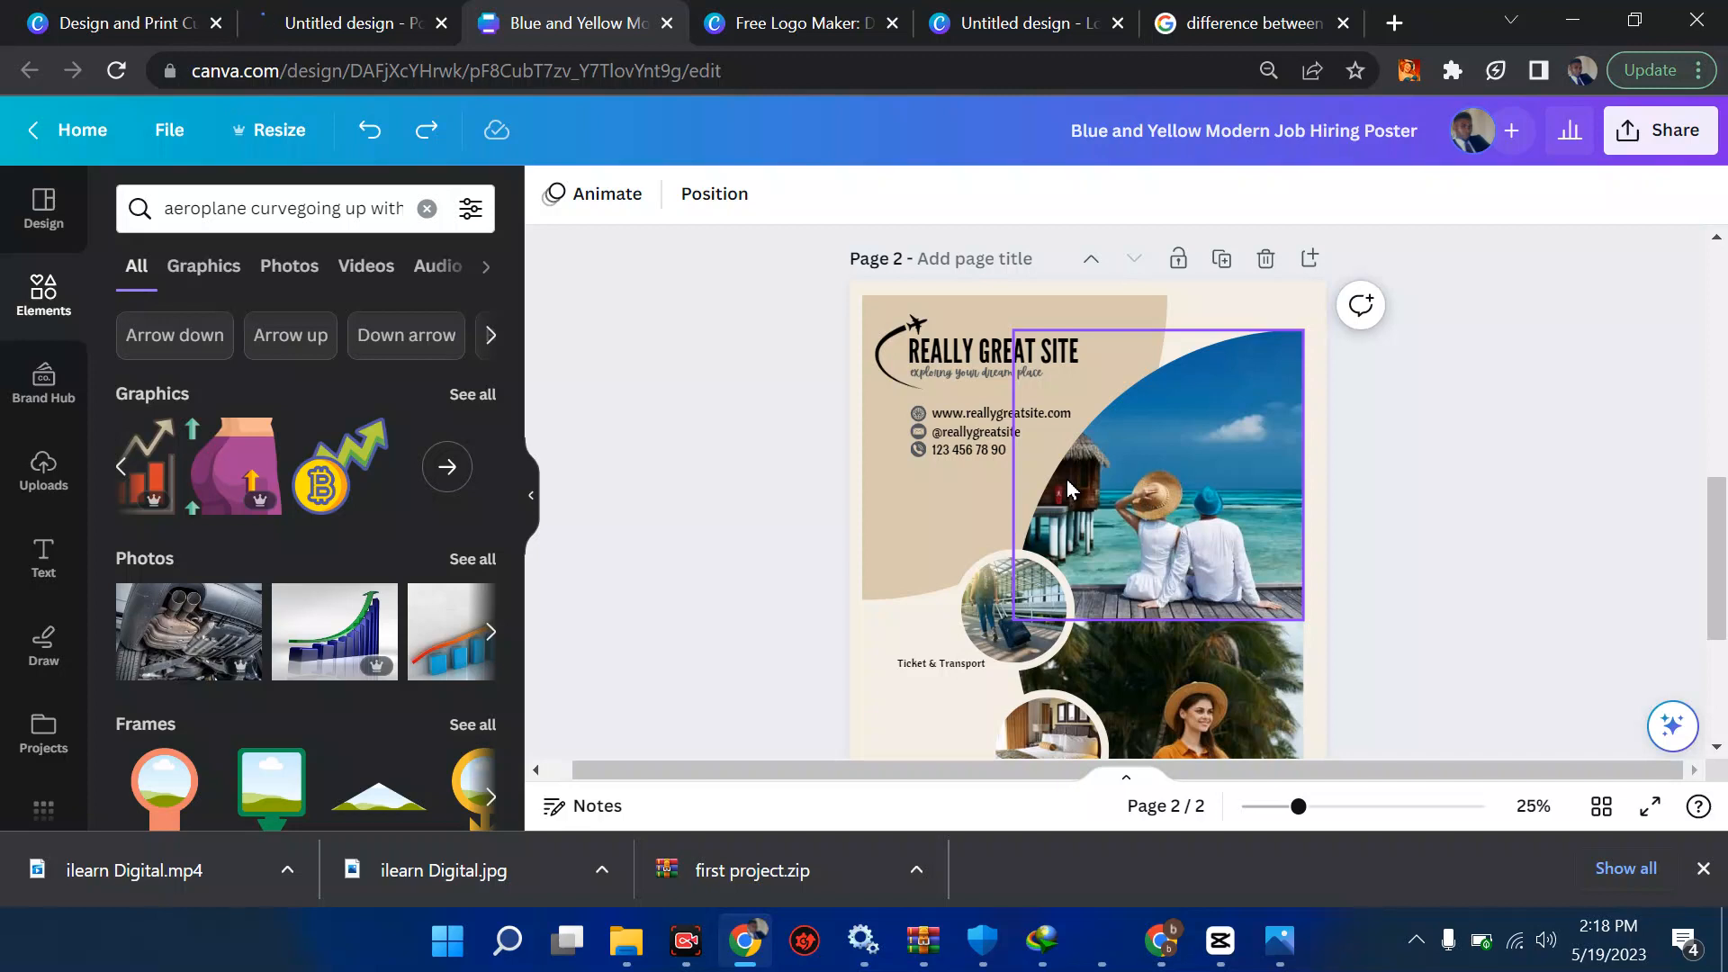
{"action": "scroll", "coordinate": [1066, 479], "scroll_direction": "down", "scroll_amount": 4}
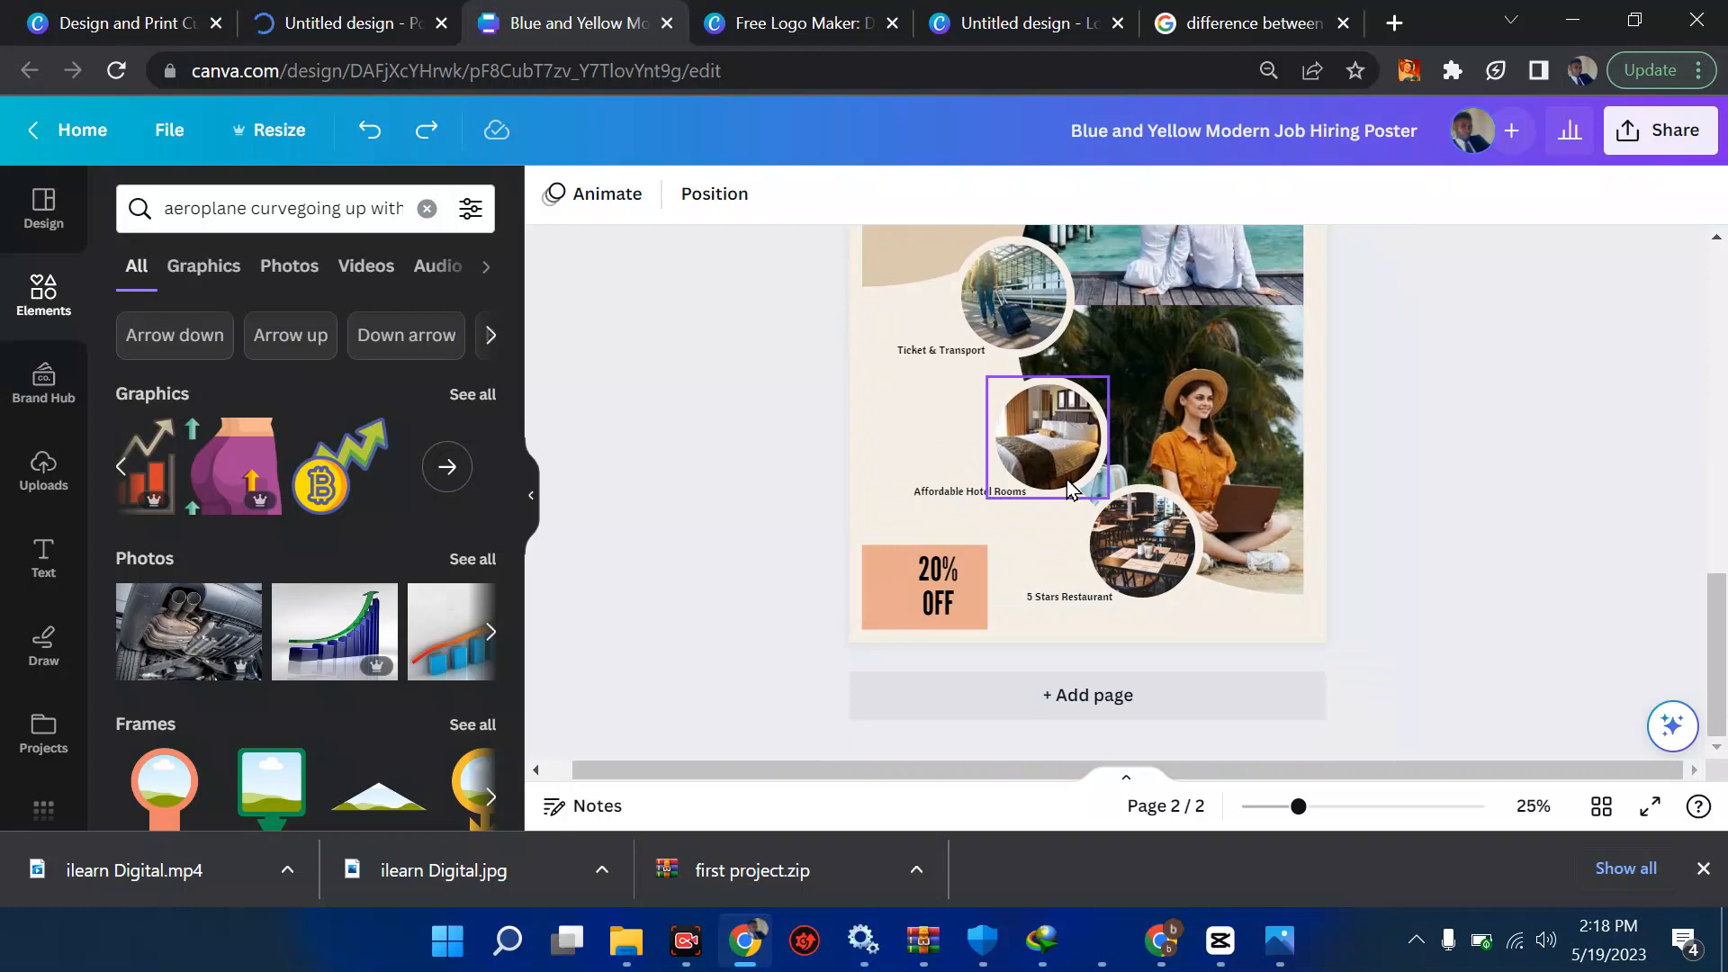
{"action": "scroll", "coordinate": [1067, 479], "scroll_direction": "up", "scroll_amount": 10}
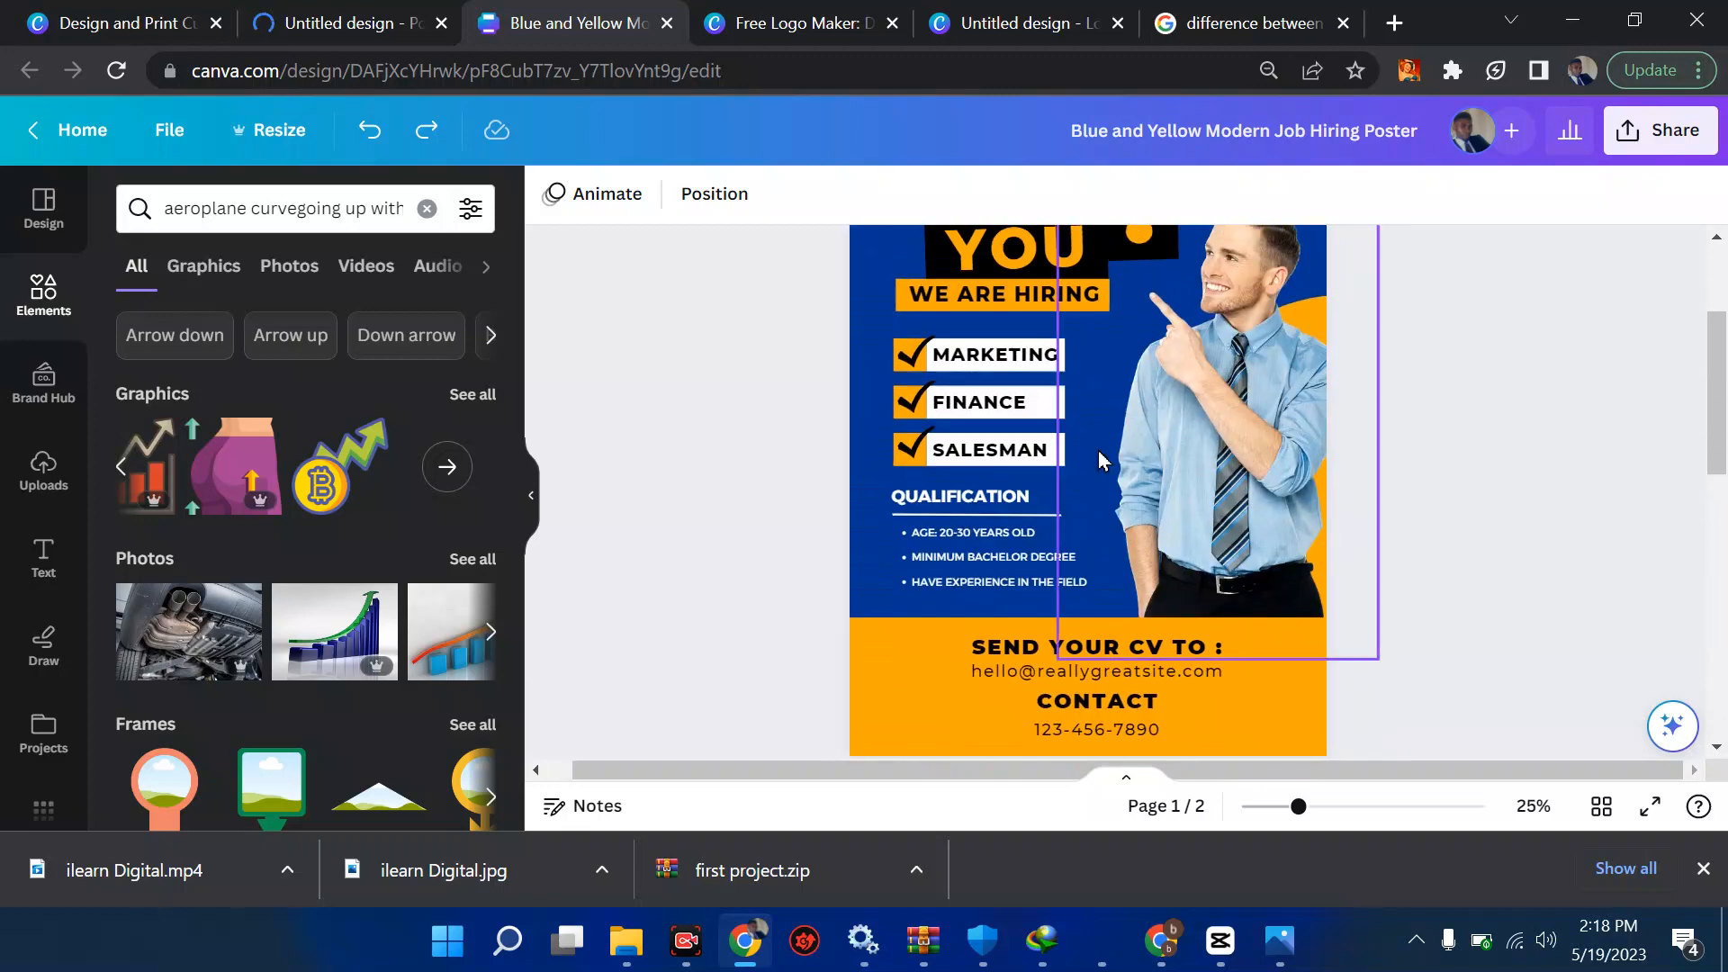
{"action": "scroll", "coordinate": [1126, 477], "scroll_direction": "up", "scroll_amount": 2}
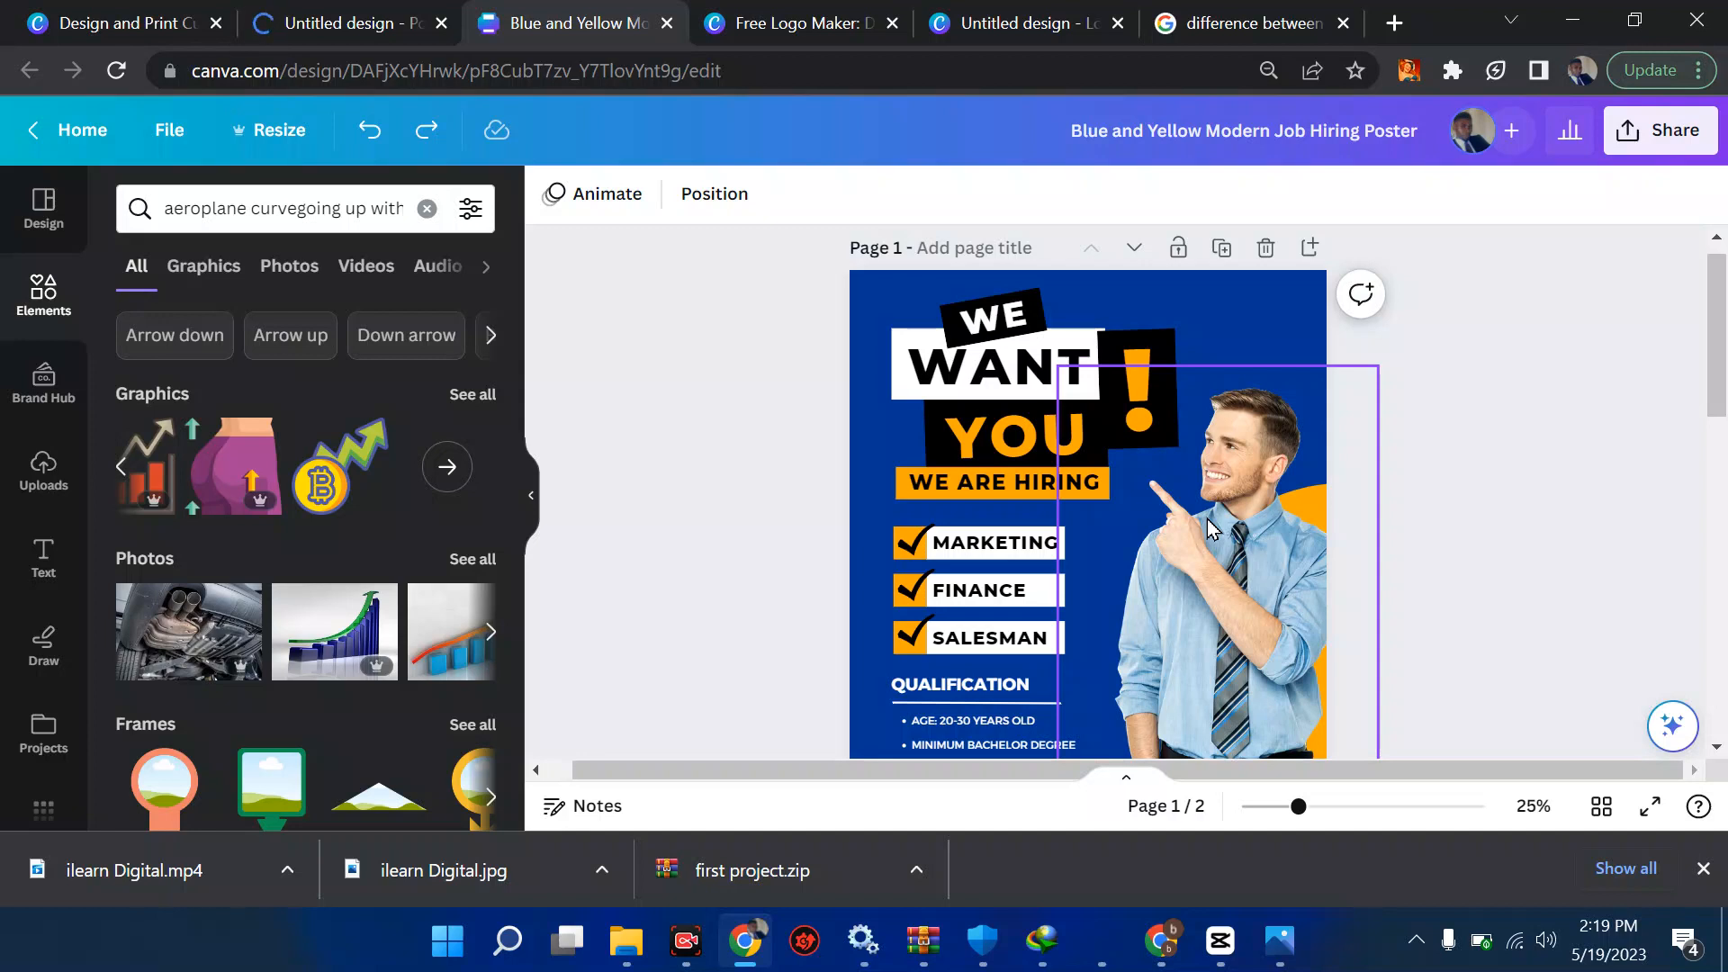
Check the hiring poster's custom size in inches in the Resize options, and leave without resizing.
{"action": "left_click", "coordinate": [246, 152]}
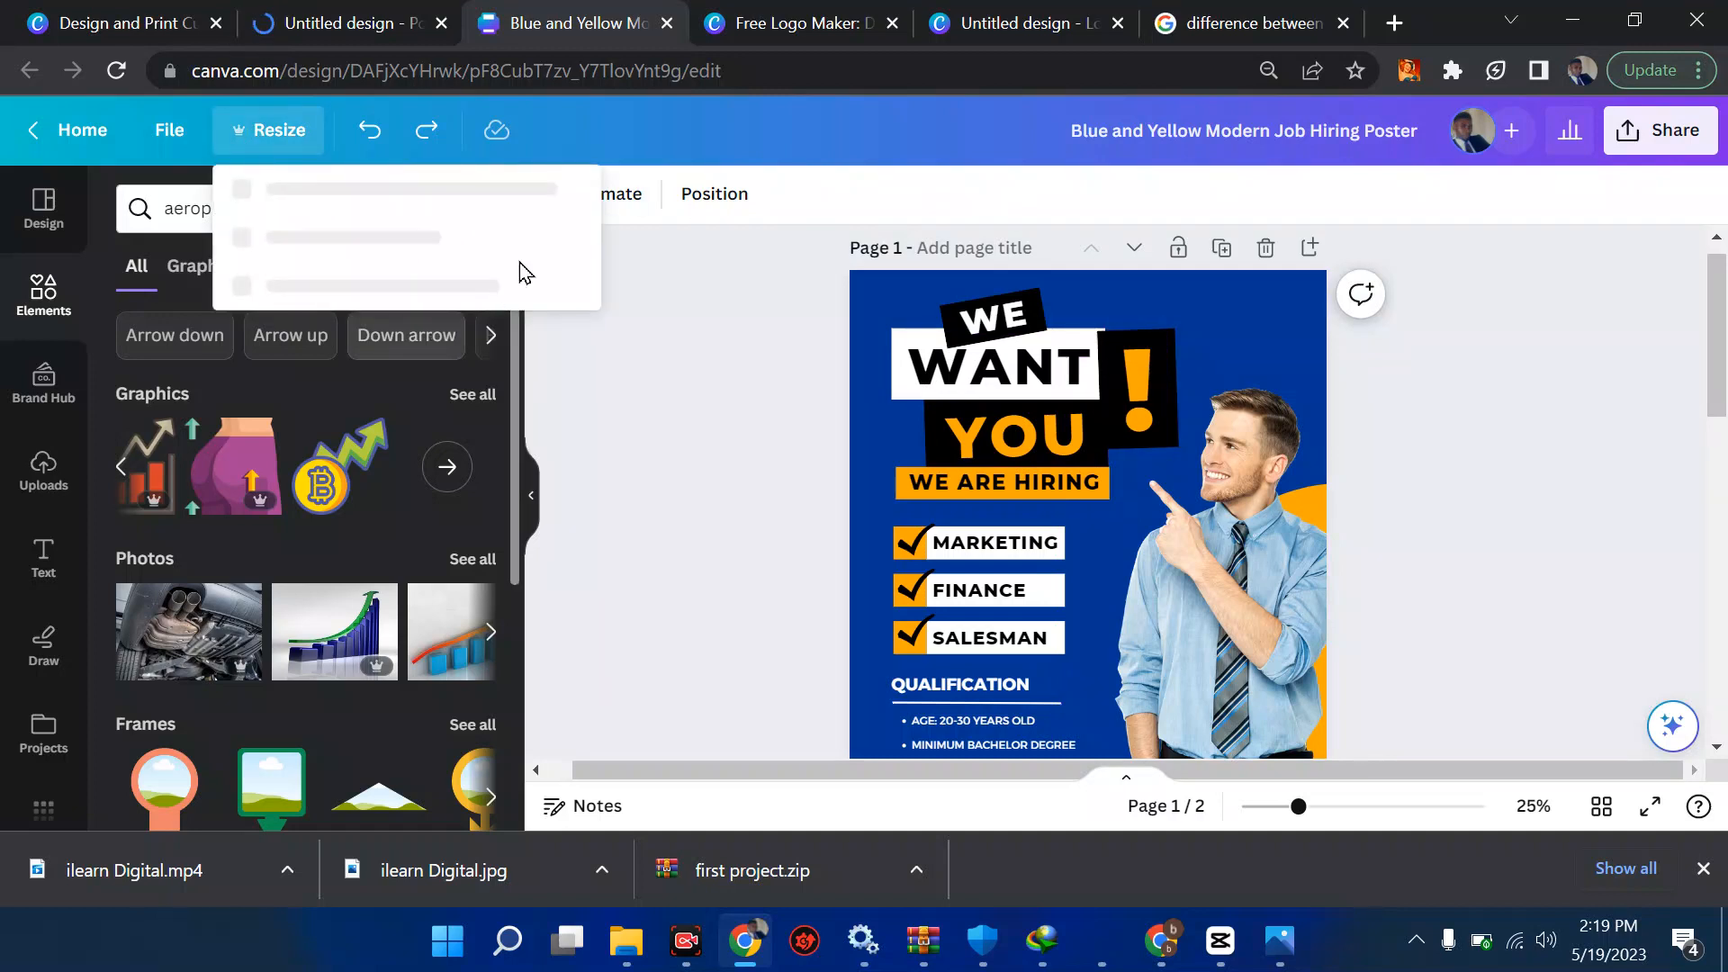
{"action": "left_click", "coordinate": [340, 336]}
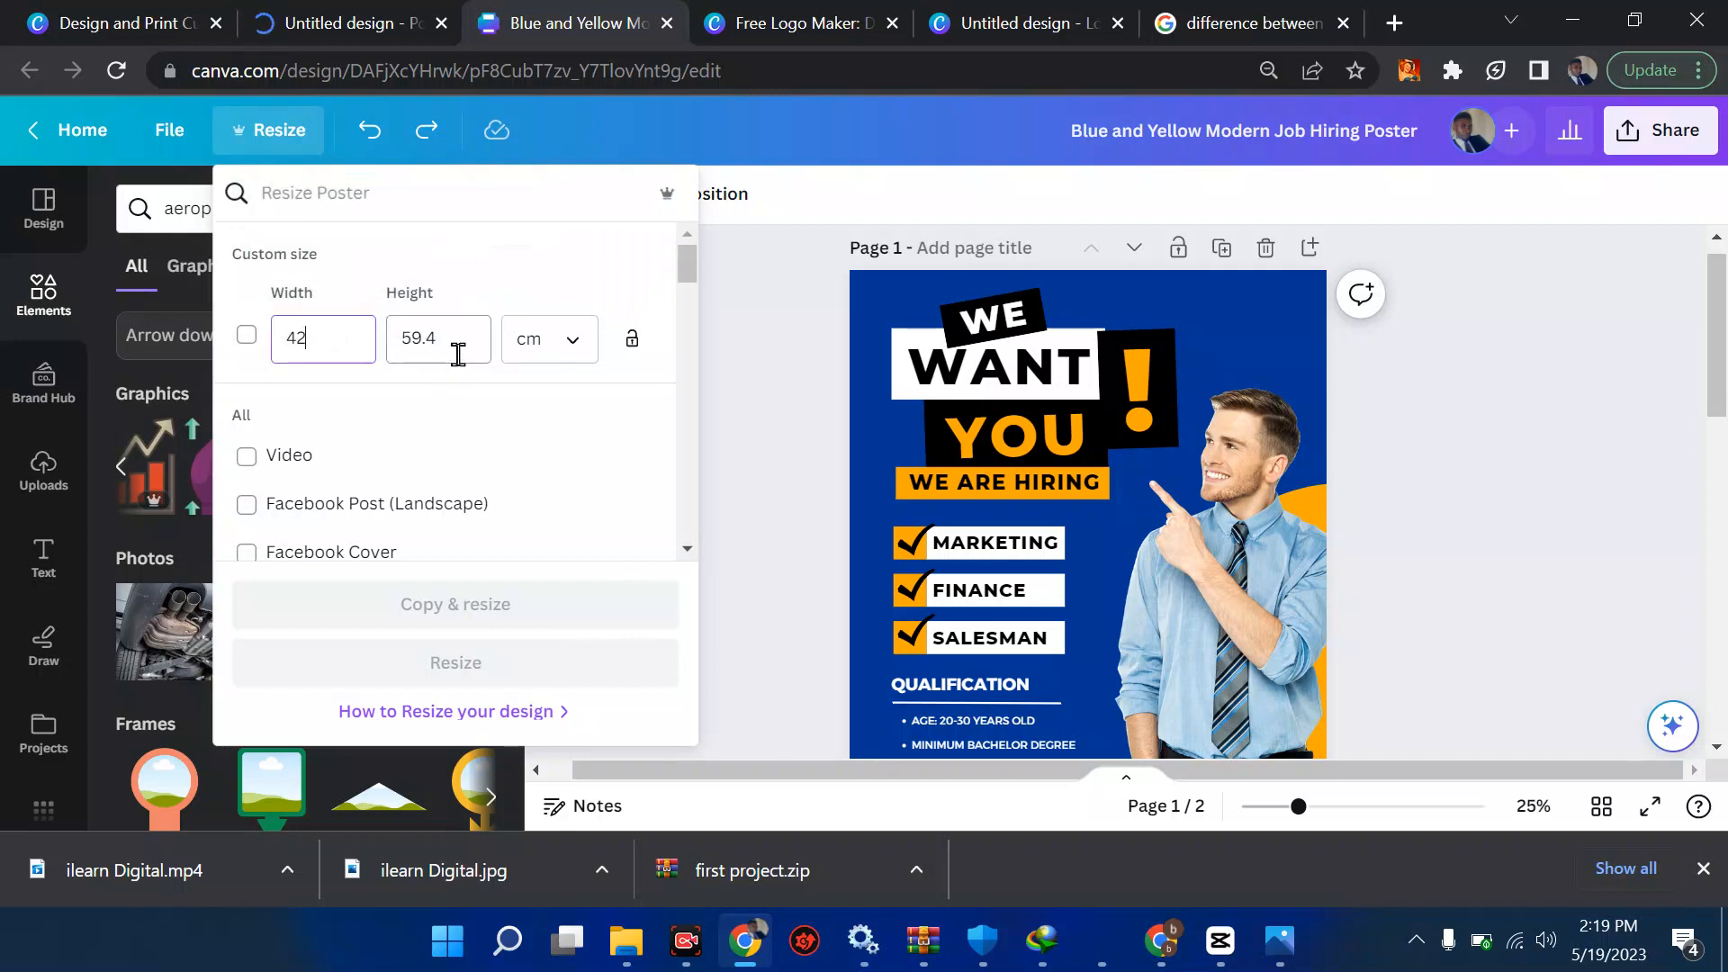
{"action": "left_click", "coordinate": [562, 355]}
{"action": "left_click", "coordinate": [544, 469]}
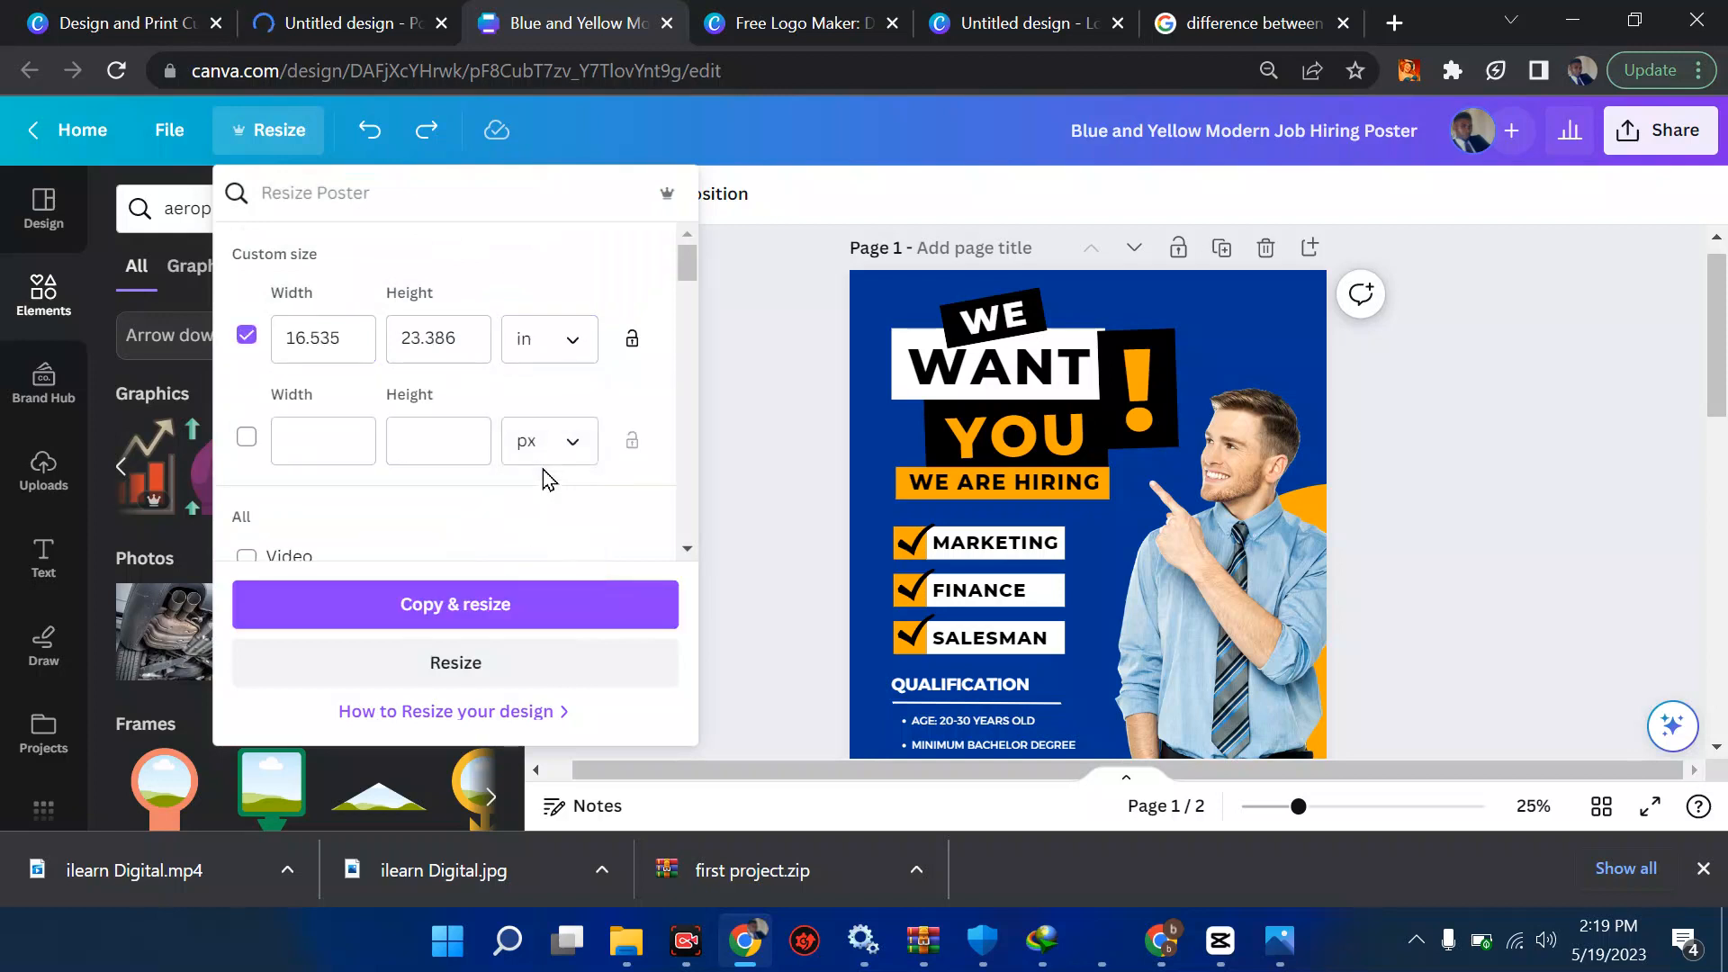
{"action": "left_click", "coordinate": [756, 500]}
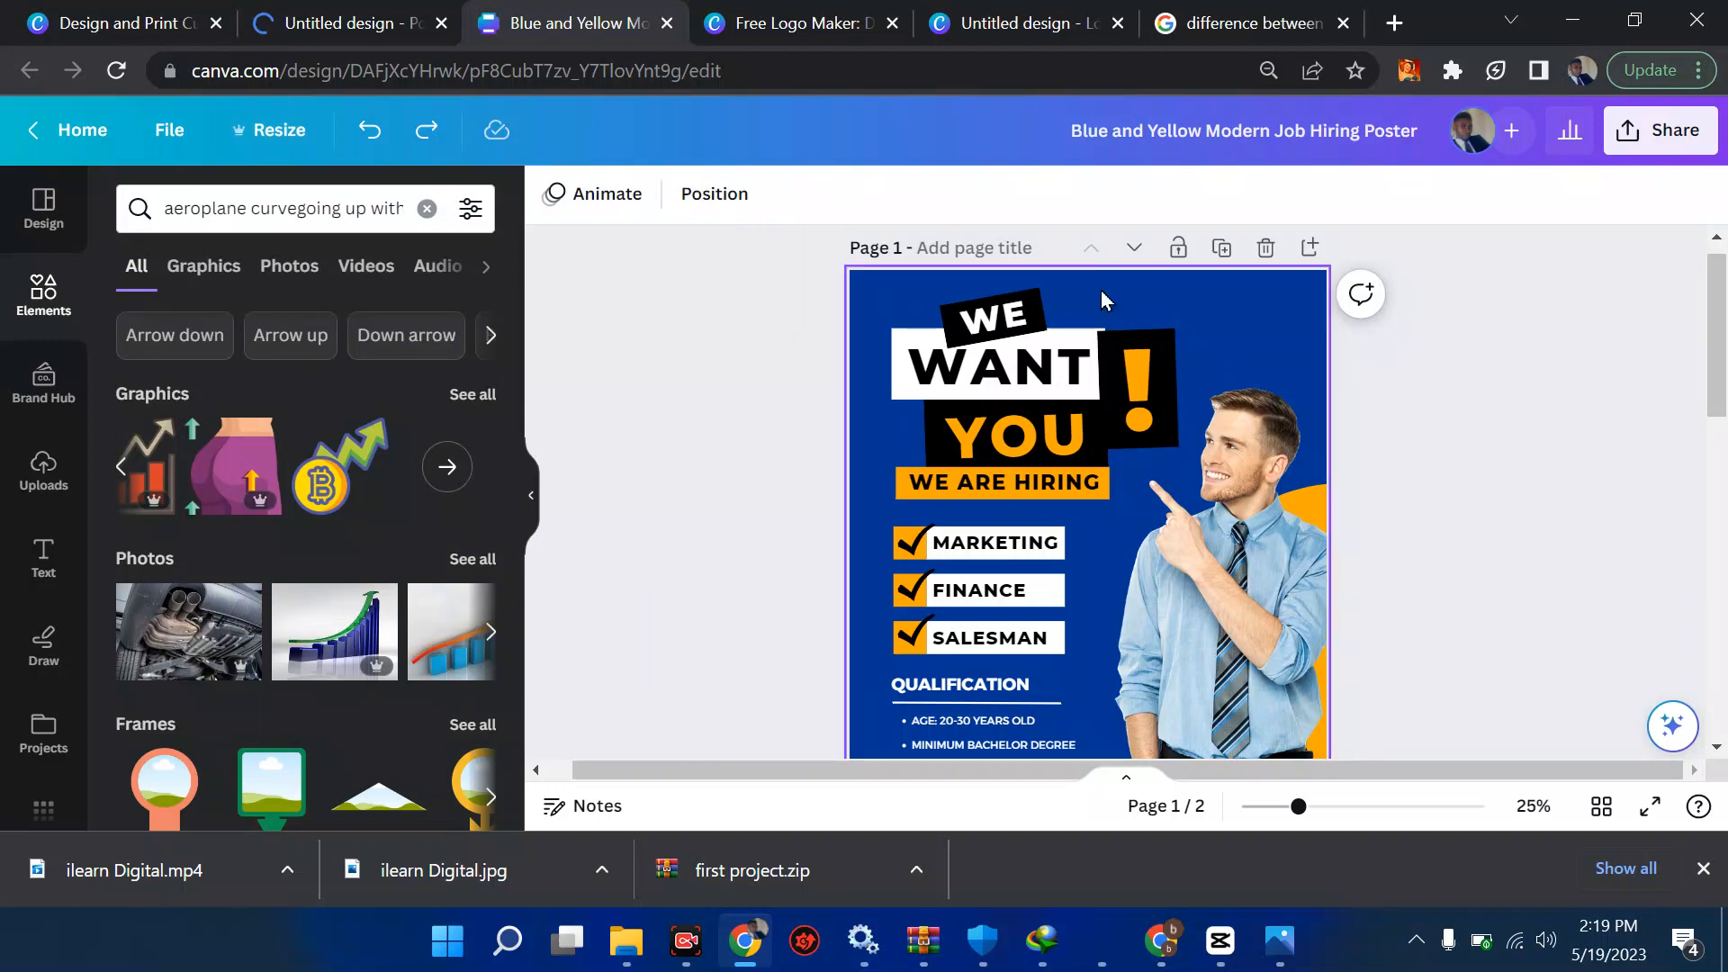
View the search results on the difference between poster and flyer, and return to the job hiring poster design.
{"action": "left_click", "coordinate": [1251, 22]}
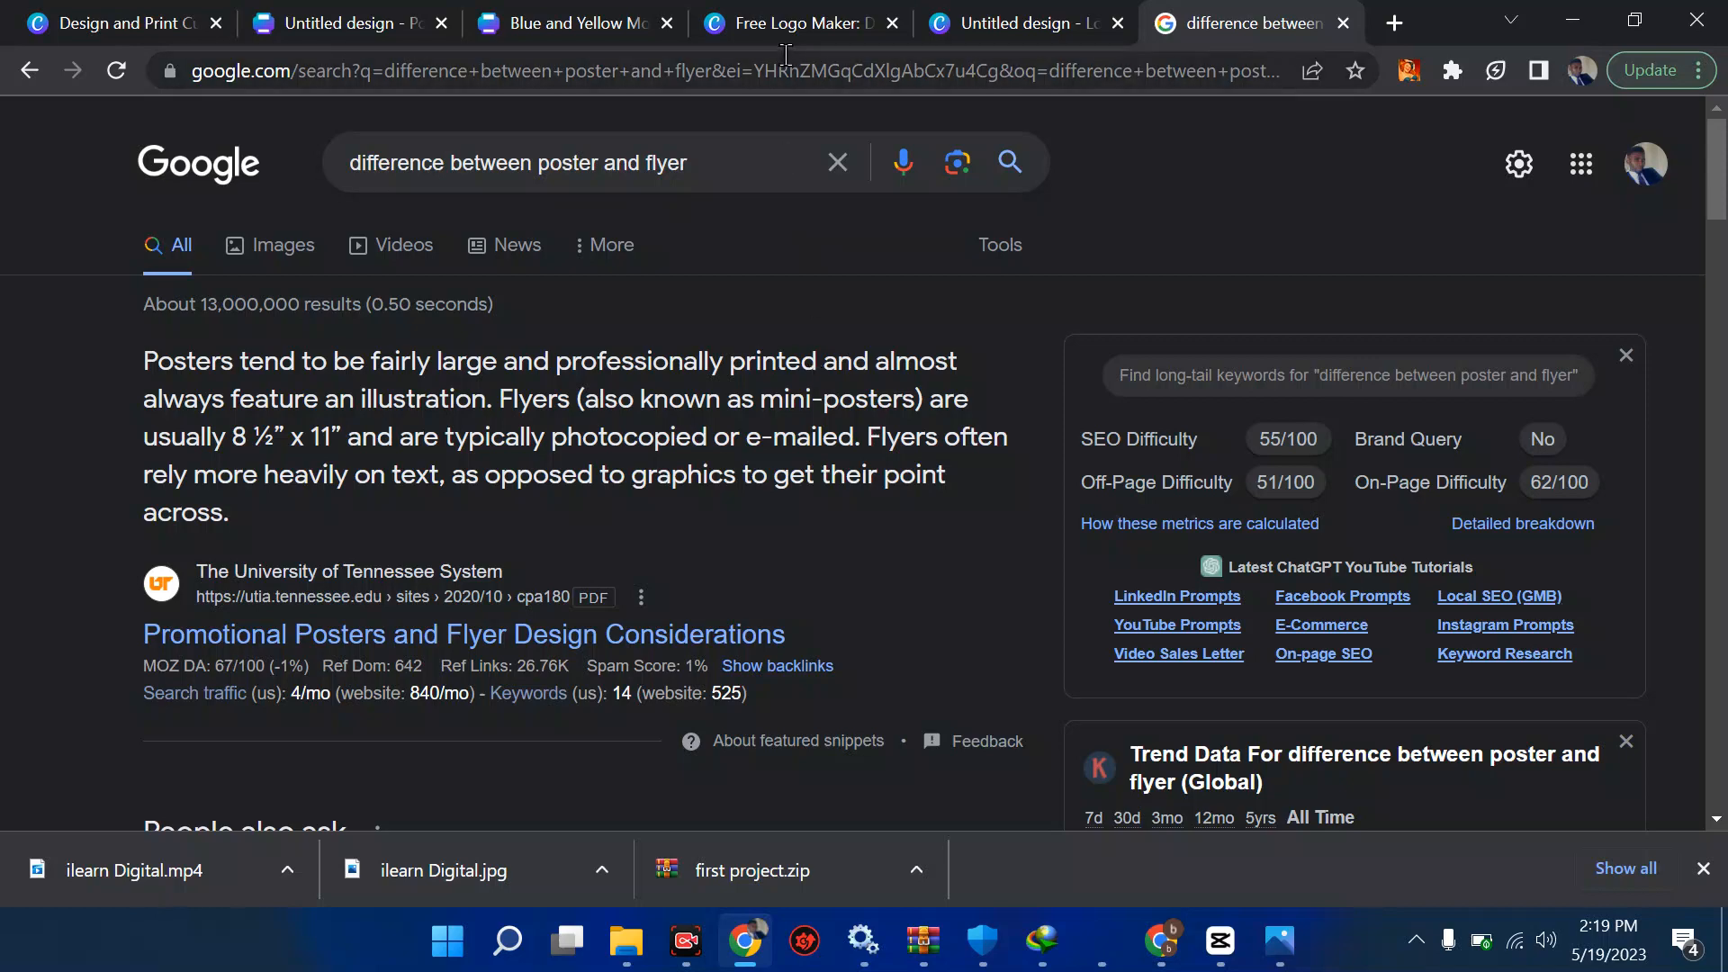
{"action": "left_click", "coordinate": [791, 22]}
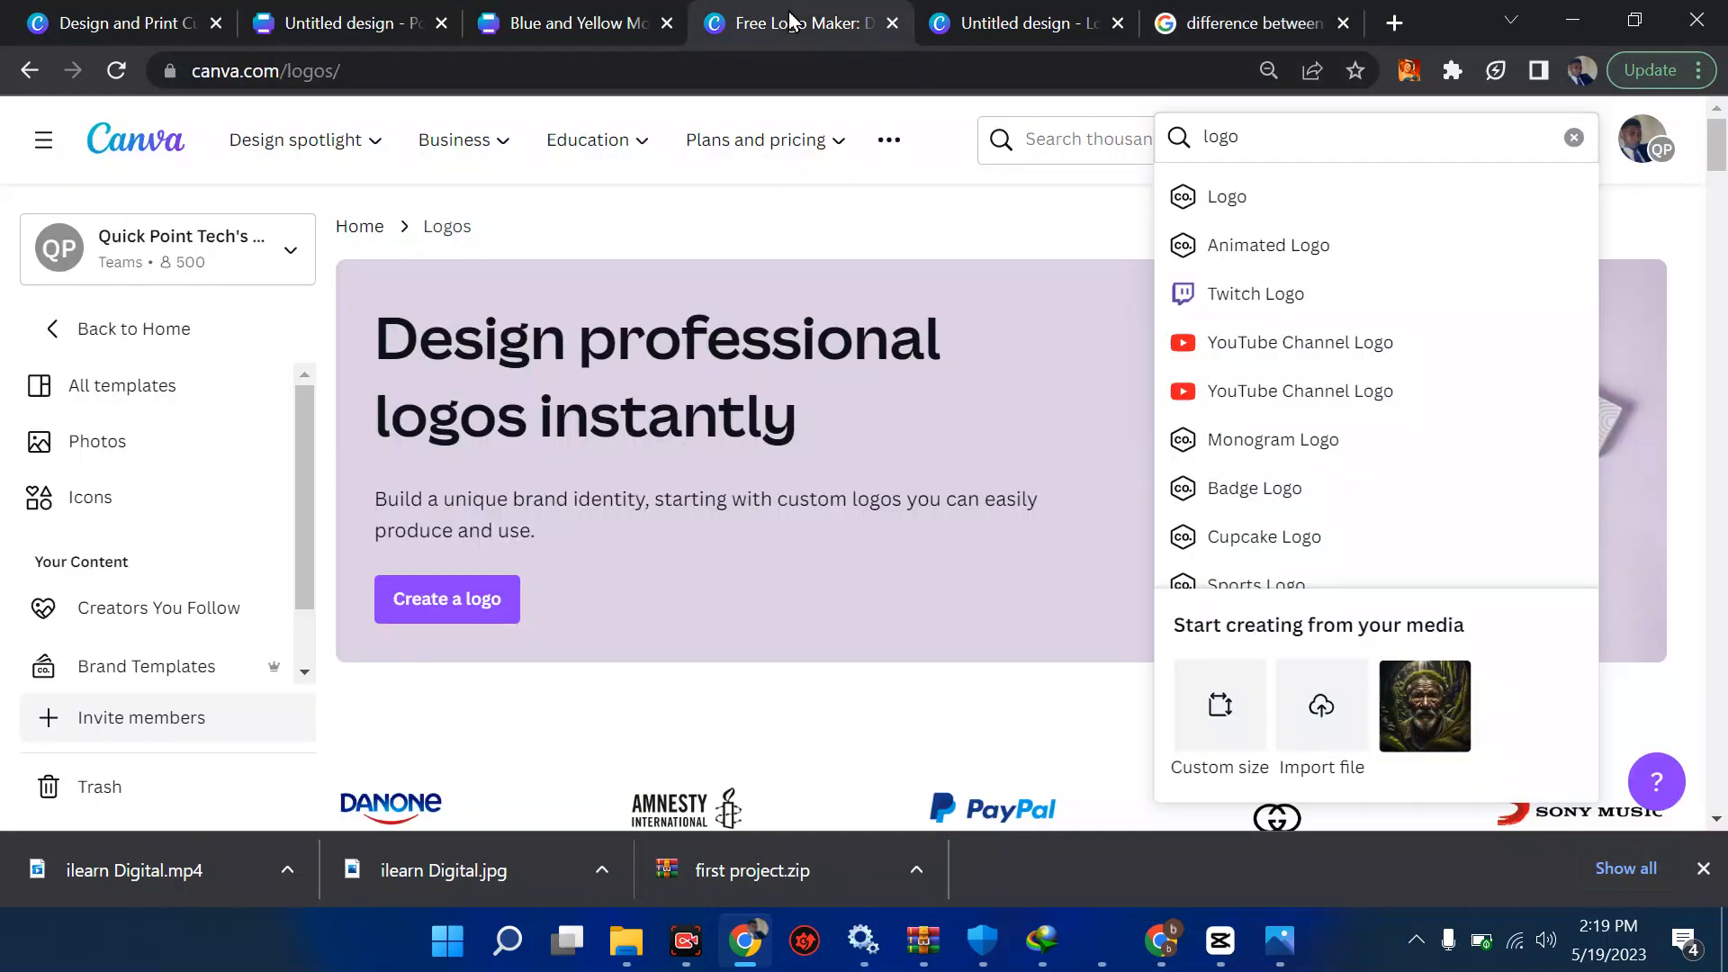
{"action": "left_click", "coordinate": [1005, 16]}
{"action": "left_click", "coordinate": [585, 16]}
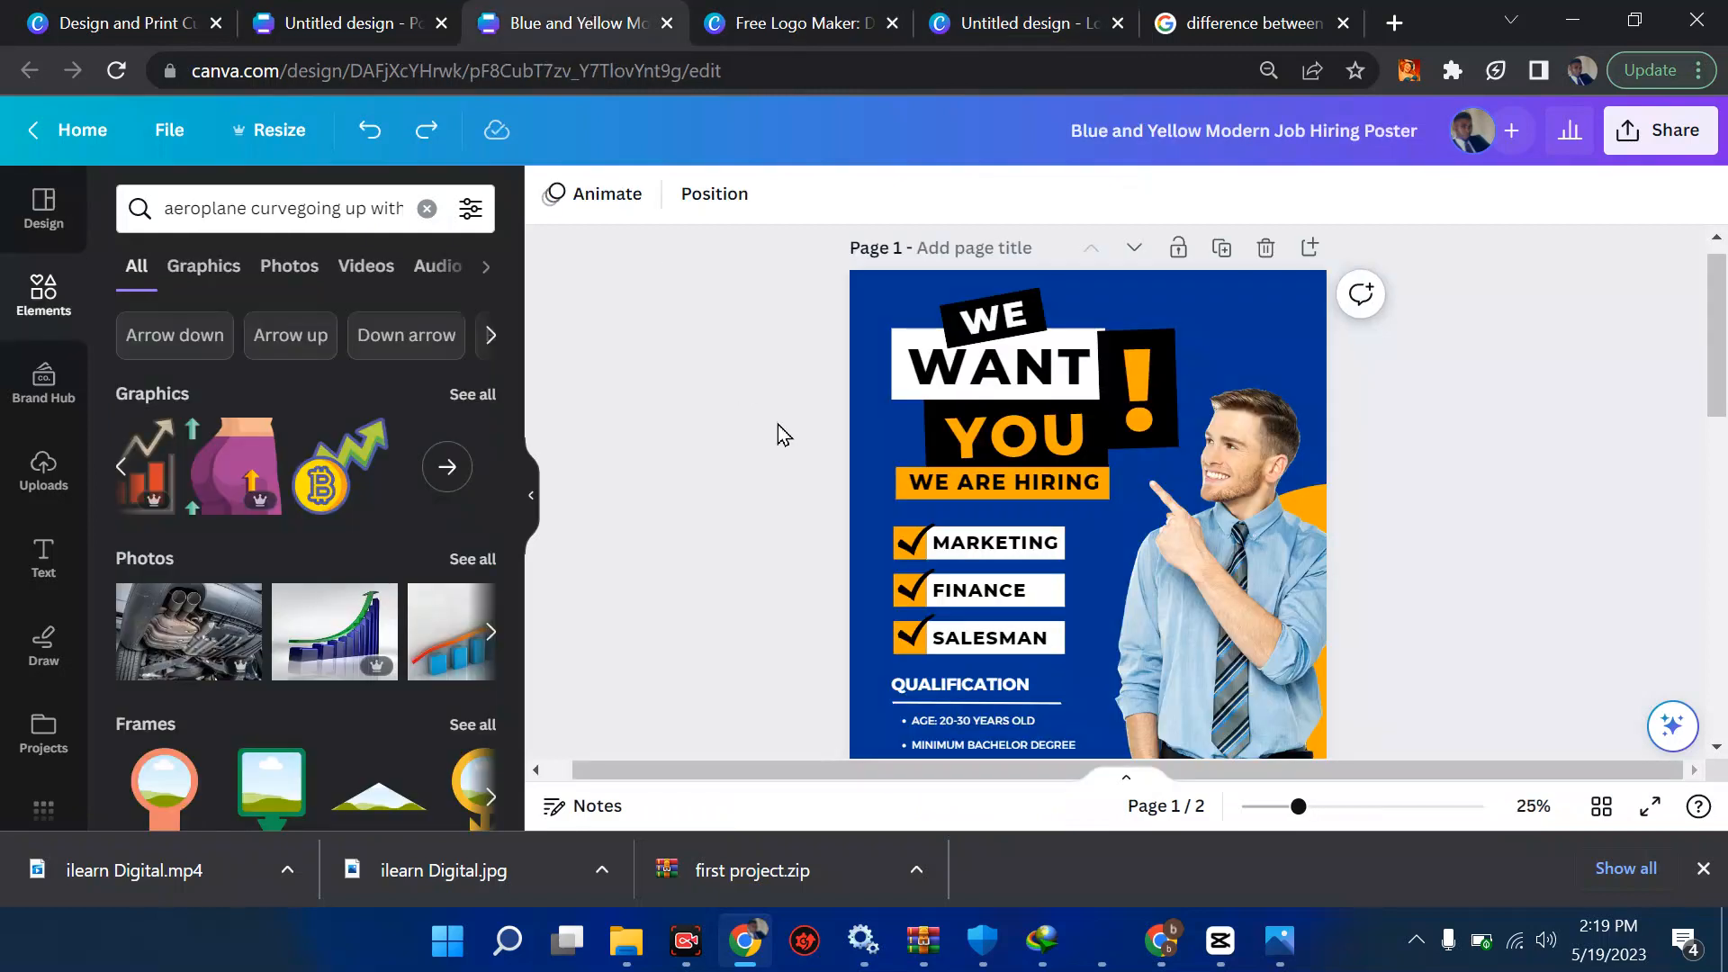
Add a third page after the travel page and set its background colour to dark blue #003794.
{"action": "scroll", "coordinate": [778, 424], "scroll_direction": "down", "scroll_amount": 2}
{"action": "scroll", "coordinate": [778, 424], "scroll_direction": "up", "scroll_amount": 2}
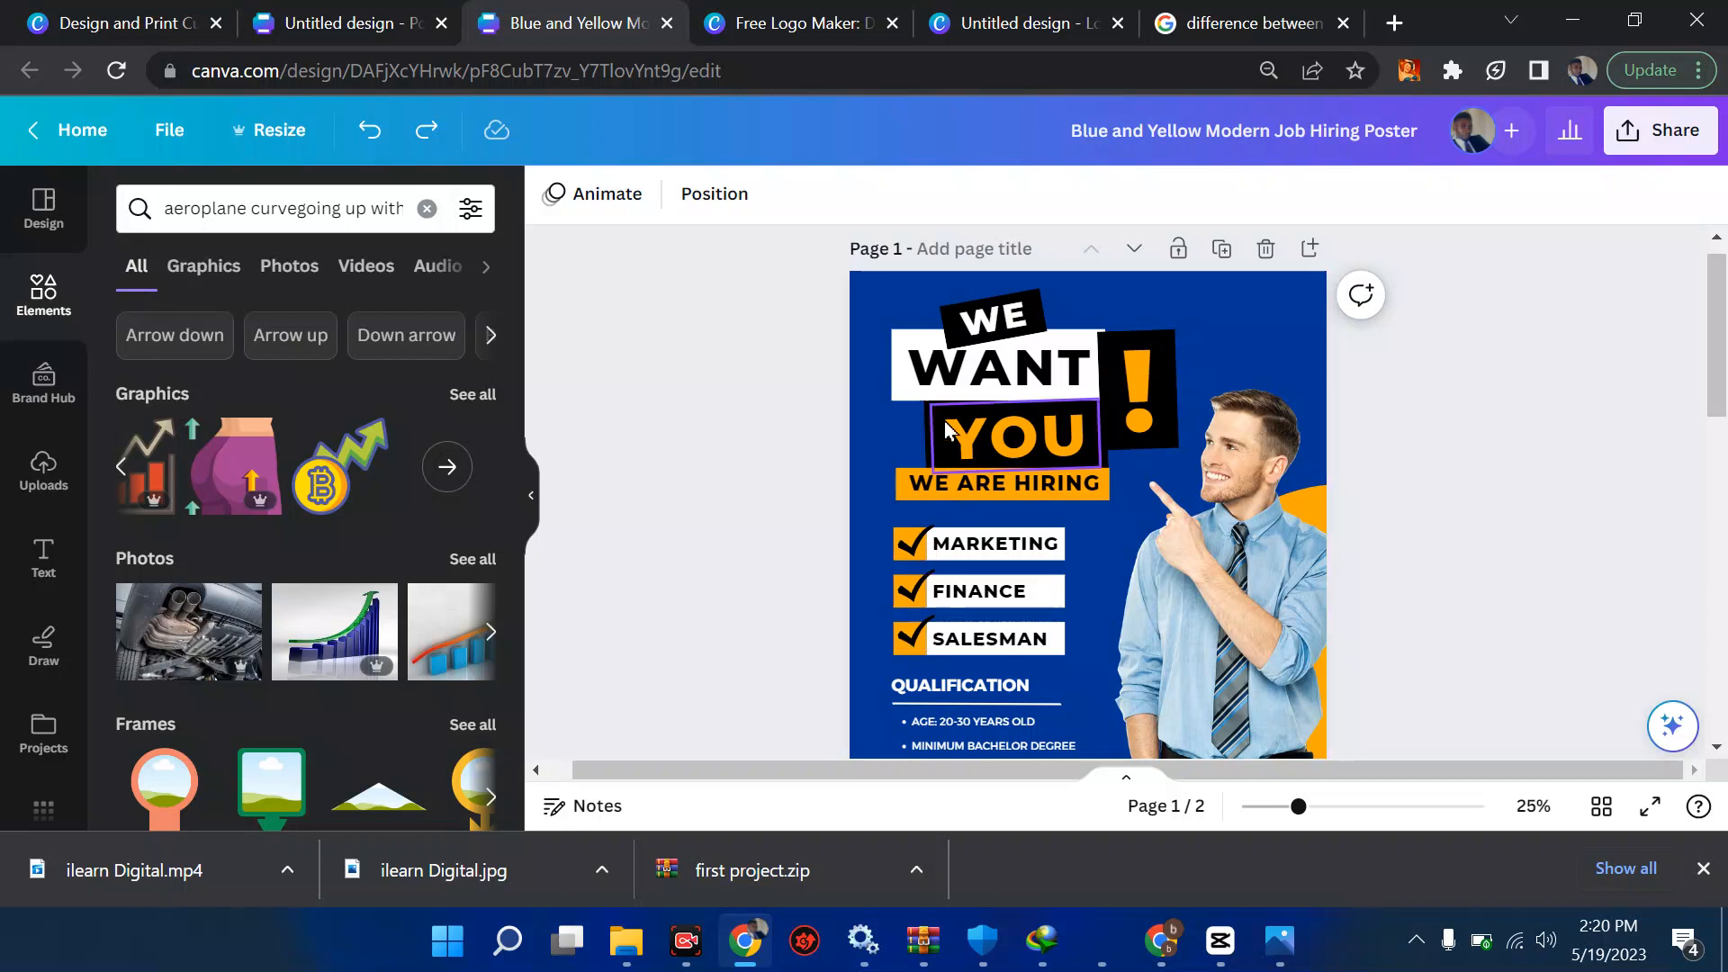
{"action": "scroll", "coordinate": [984, 478], "scroll_direction": "down", "scroll_amount": 5}
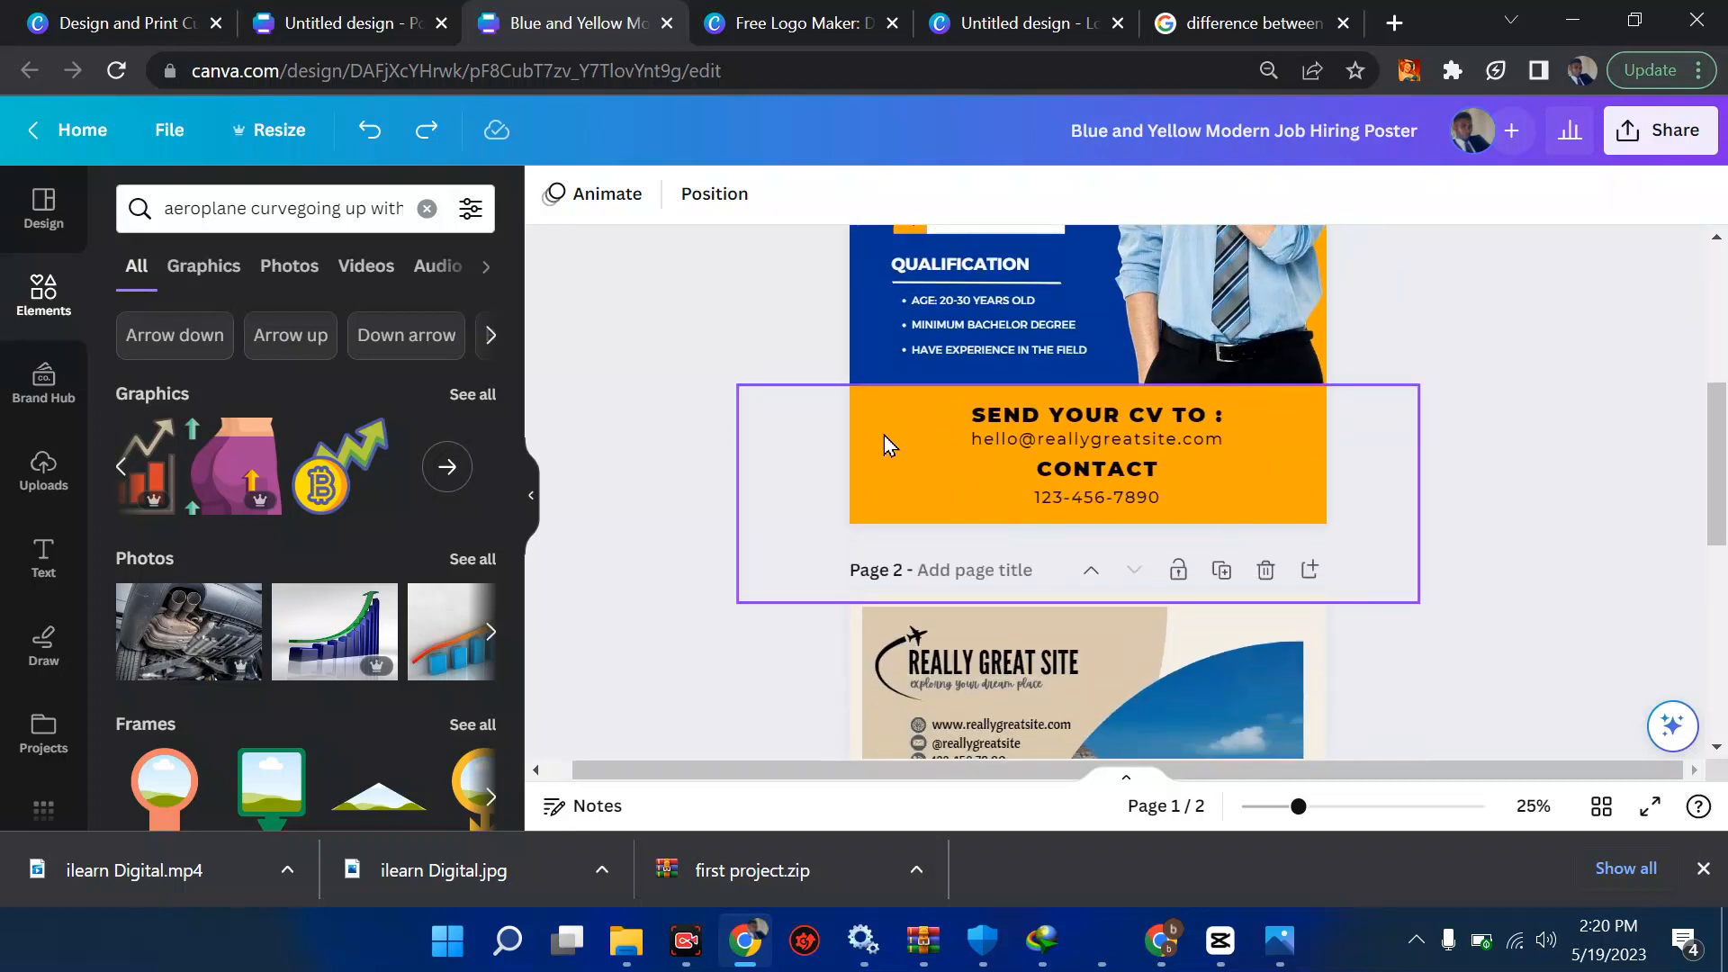
{"action": "scroll", "coordinate": [981, 473], "scroll_direction": "down", "scroll_amount": 5}
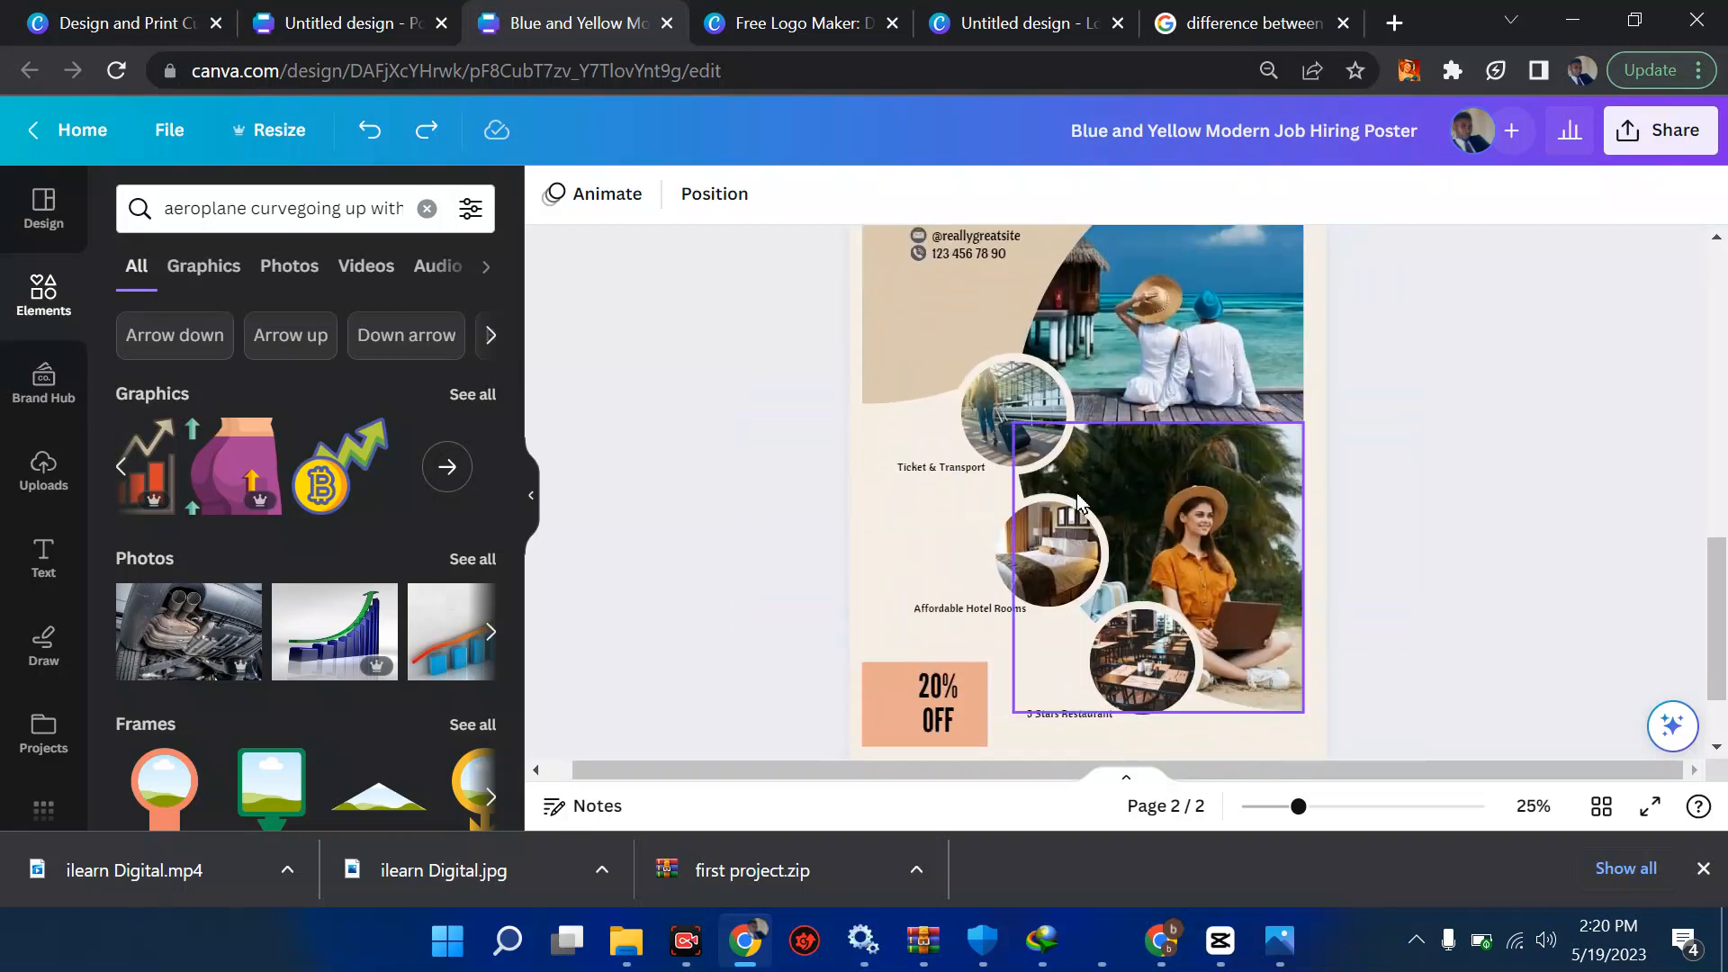
{"action": "scroll", "coordinate": [1077, 502], "scroll_direction": "down", "scroll_amount": 2}
{"action": "left_click", "coordinate": [1094, 695]}
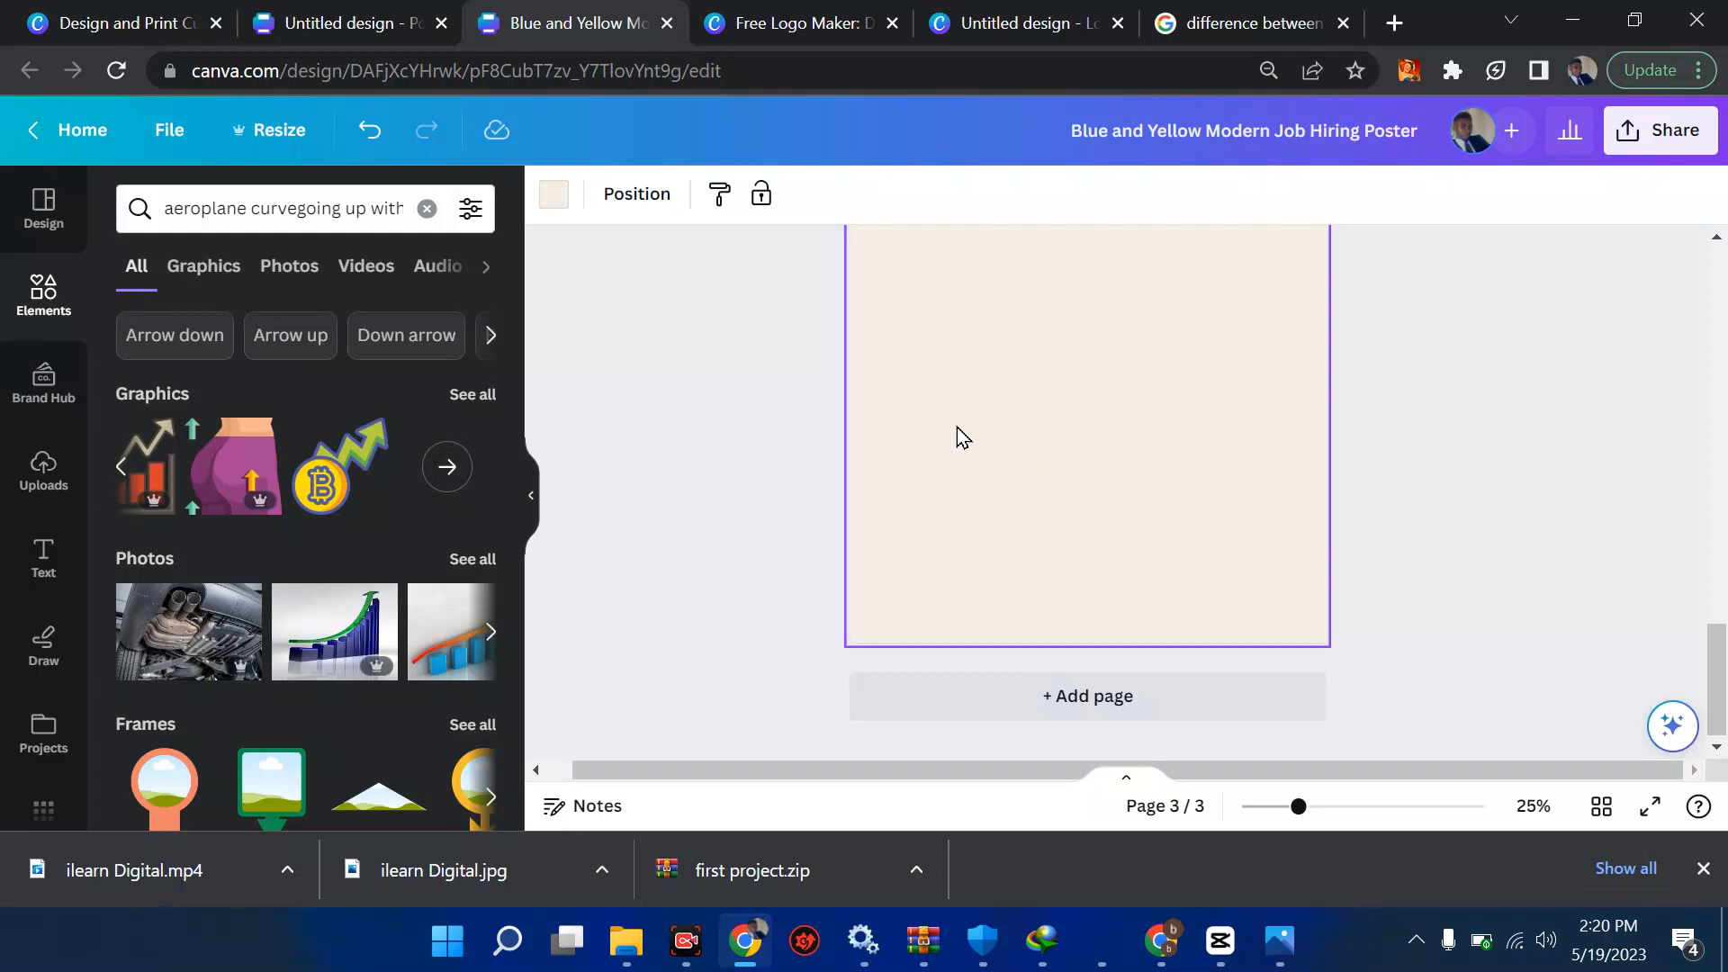
{"action": "scroll", "coordinate": [958, 427], "scroll_direction": "up", "scroll_amount": 1}
{"action": "left_click", "coordinate": [554, 196]}
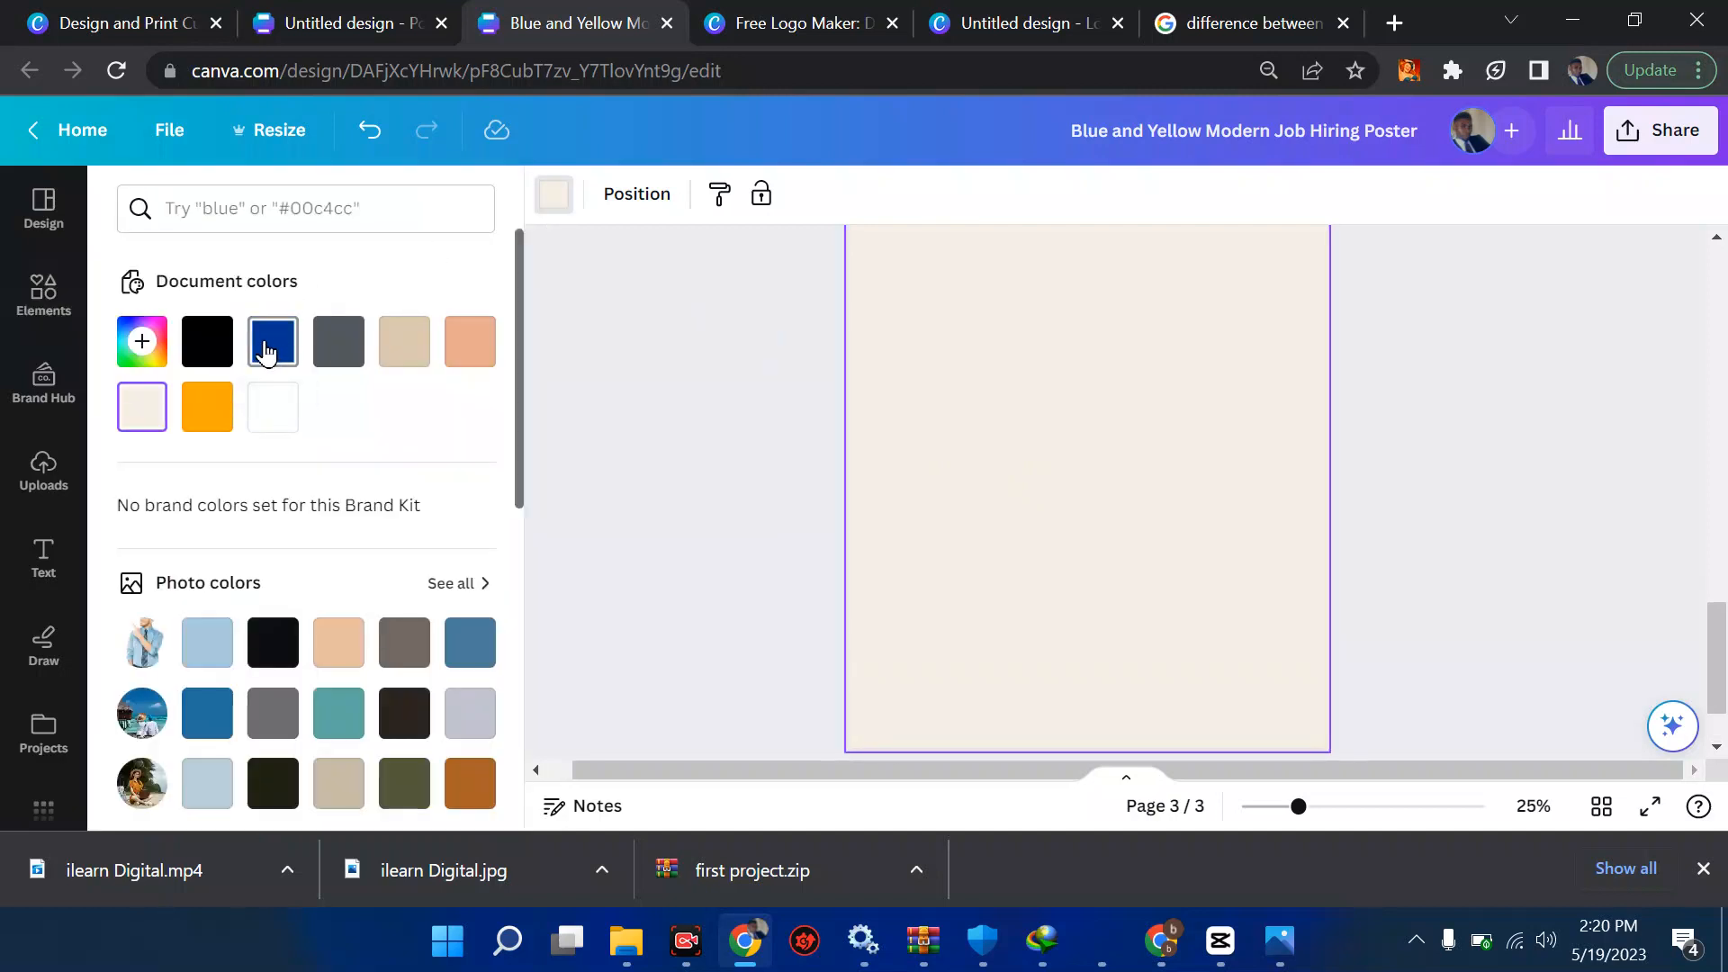
{"action": "left_click", "coordinate": [272, 353]}
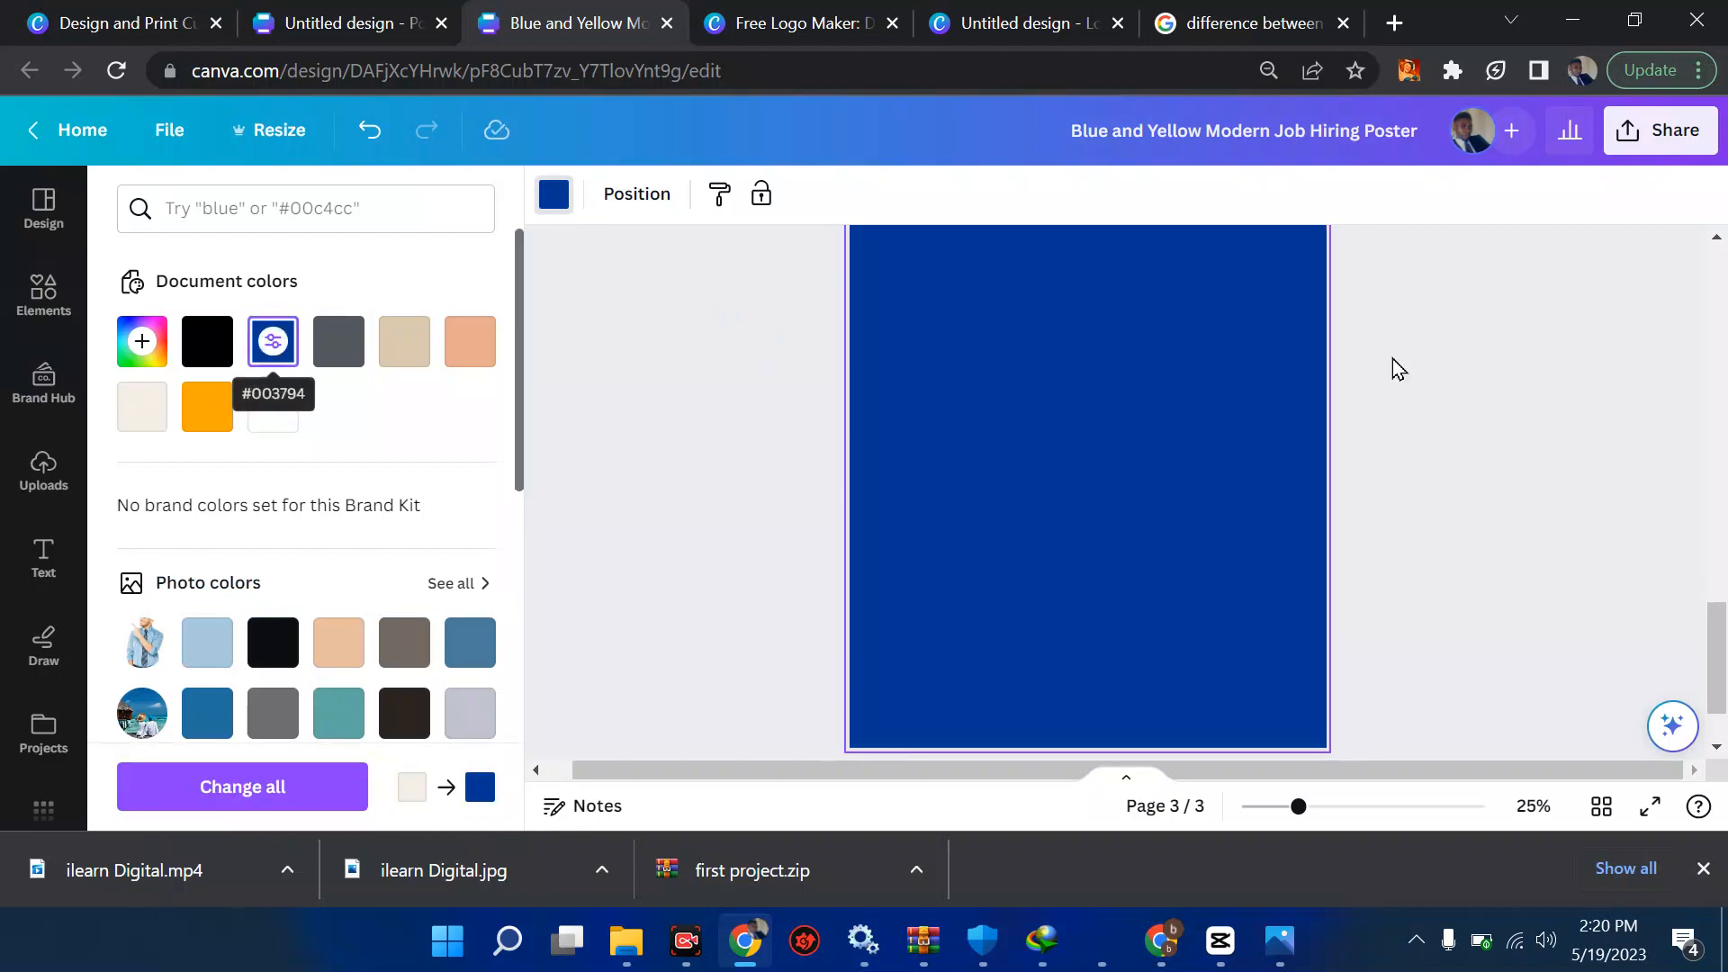
Return to the hiring poster on page 1 and search the elements for "a man point hand".
{"action": "scroll", "coordinate": [1391, 358], "scroll_direction": "up", "scroll_amount": 10}
{"action": "scroll", "coordinate": [1391, 358], "scroll_direction": "down", "scroll_amount": 10}
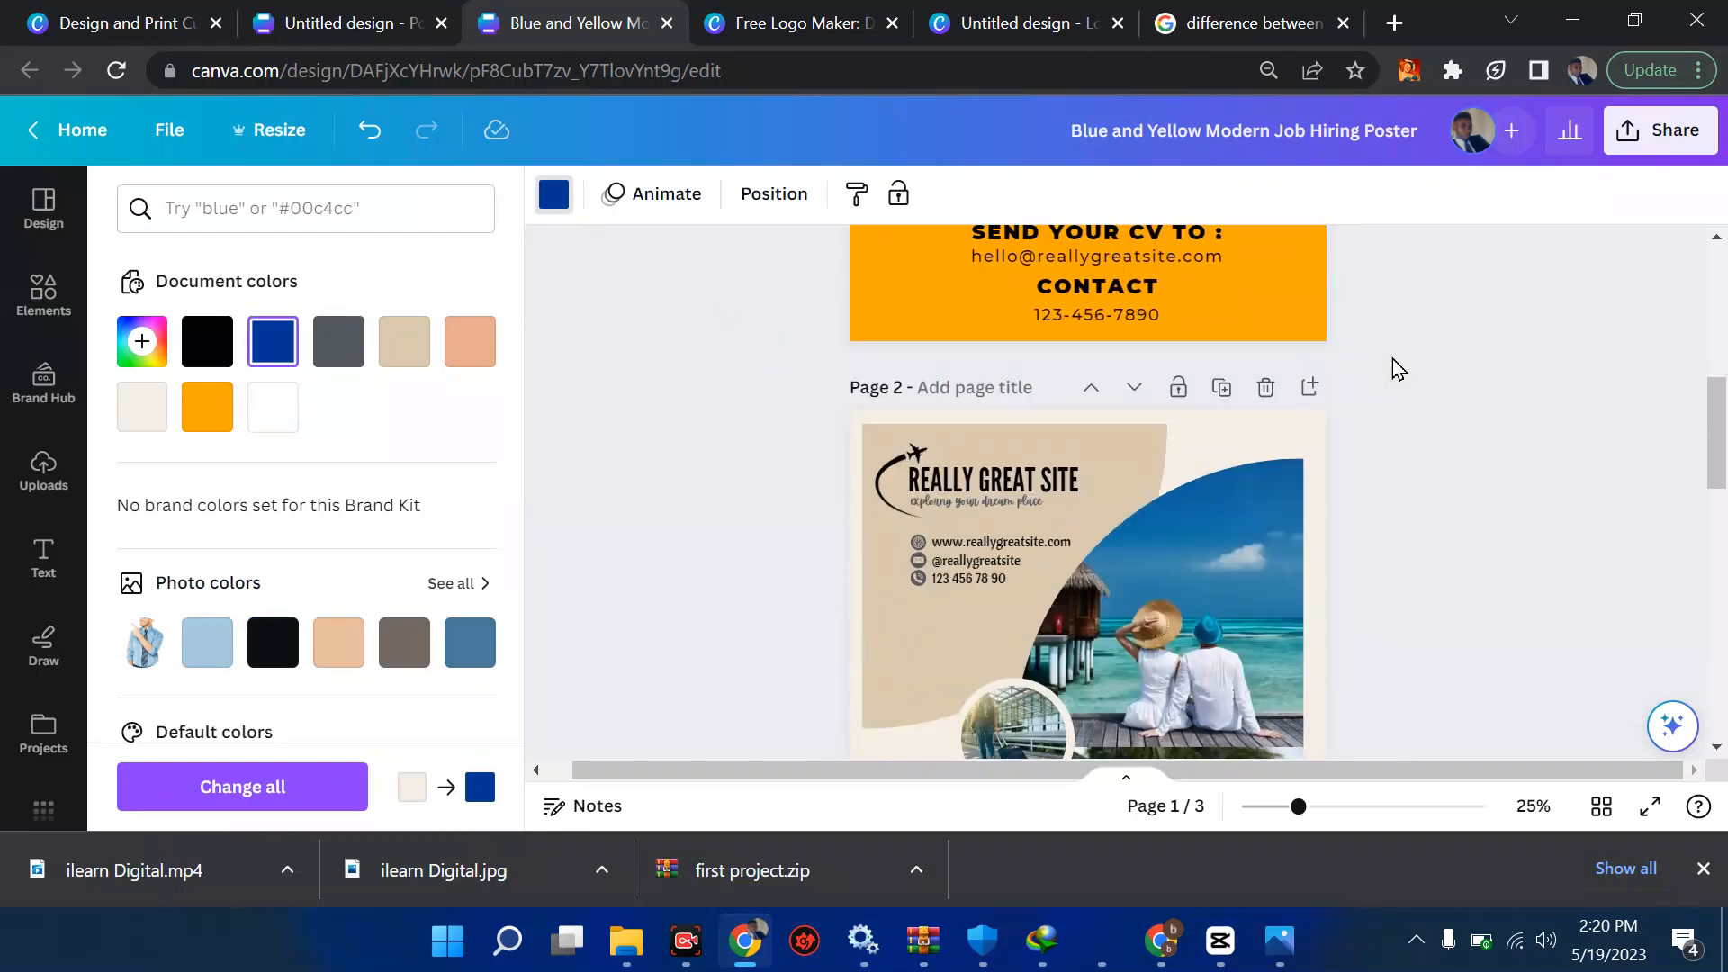
{"action": "scroll", "coordinate": [1392, 358], "scroll_direction": "up", "scroll_amount": 8}
{"action": "scroll", "coordinate": [1391, 358], "scroll_direction": "up", "scroll_amount": 10}
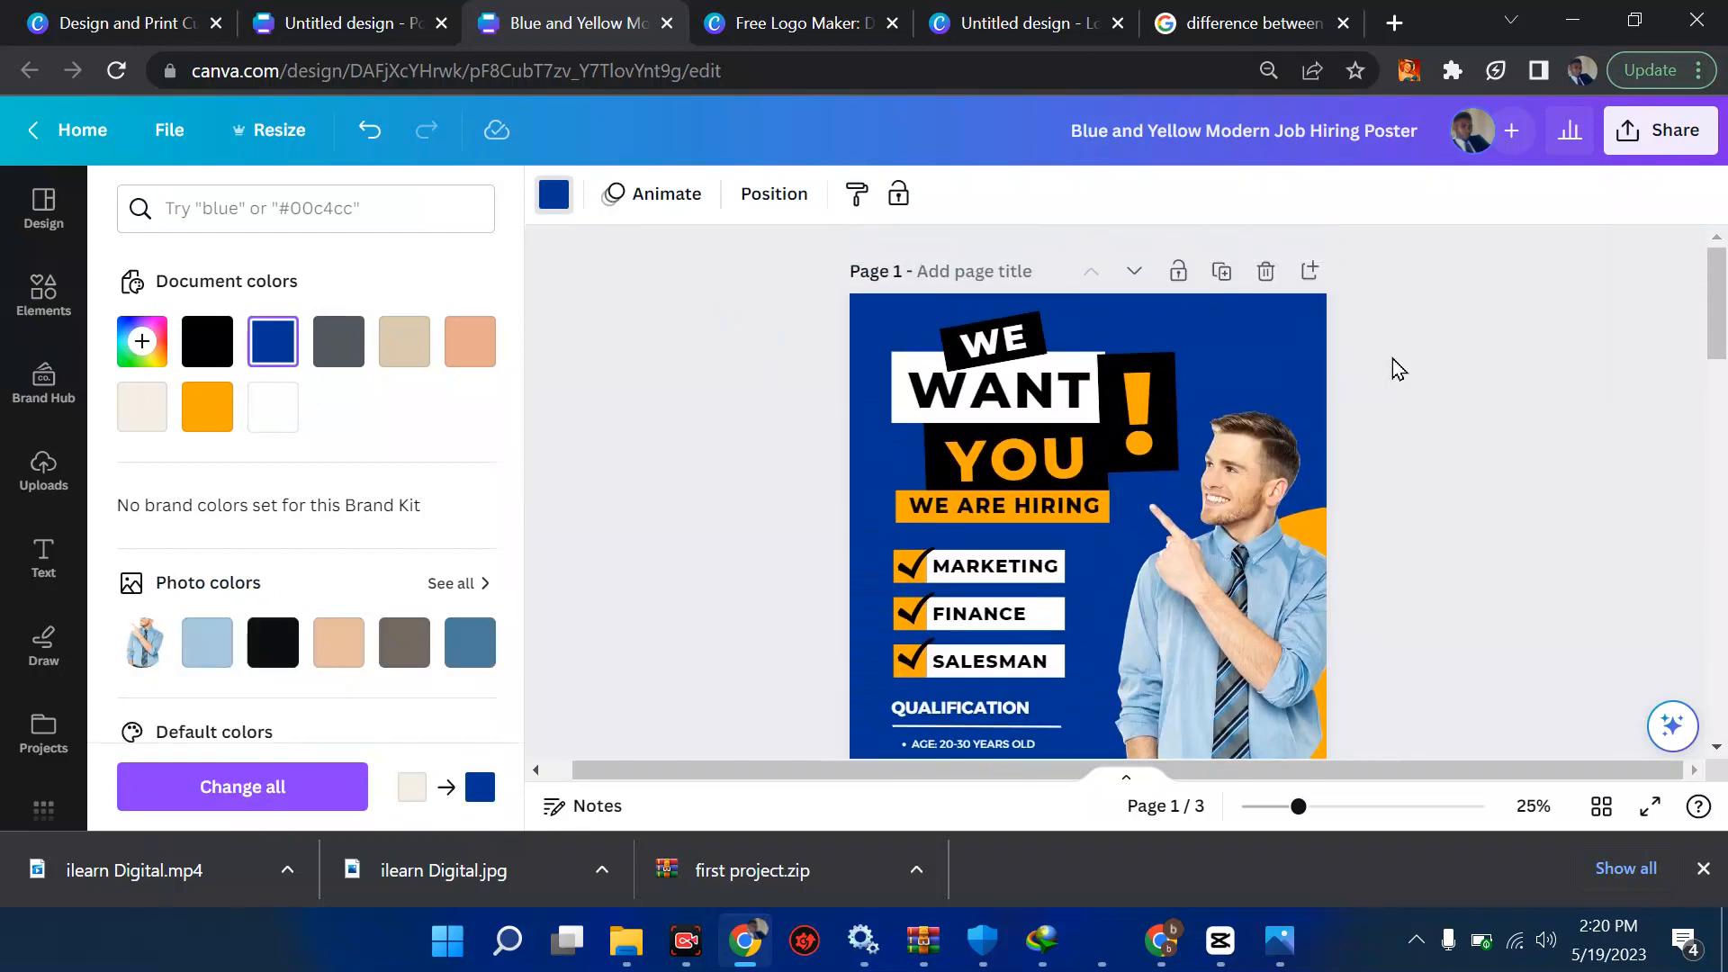
{"action": "left_click", "coordinate": [44, 293]}
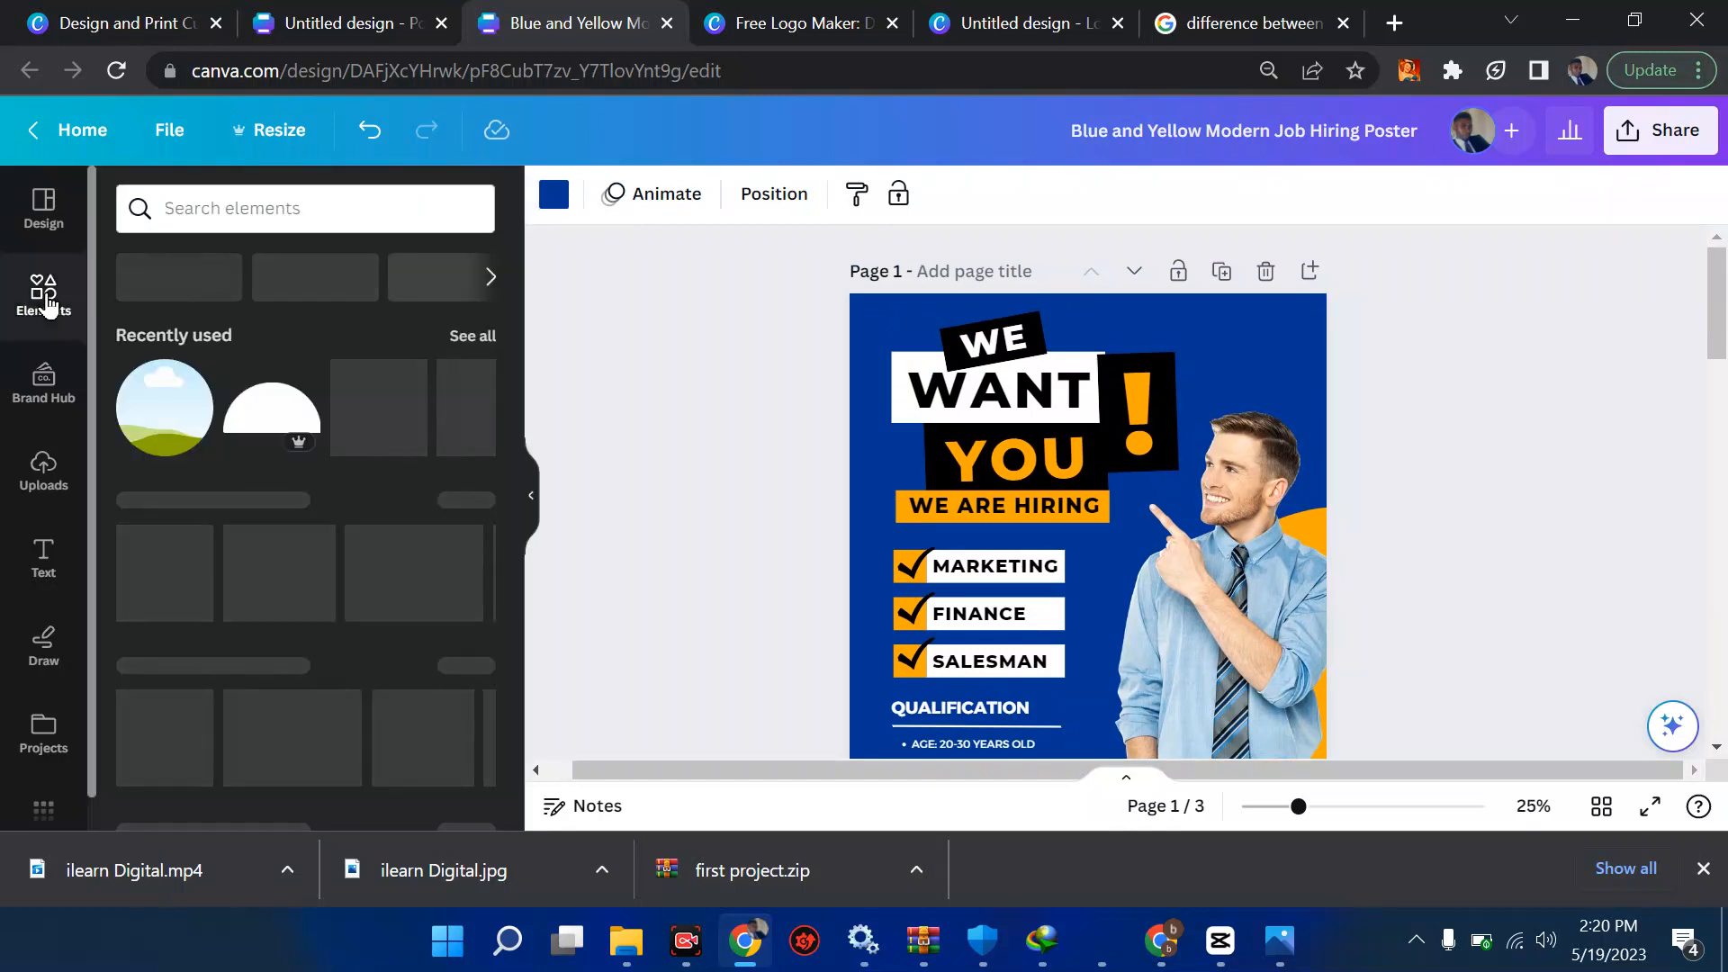
{"action": "left_click", "coordinate": [238, 205]}
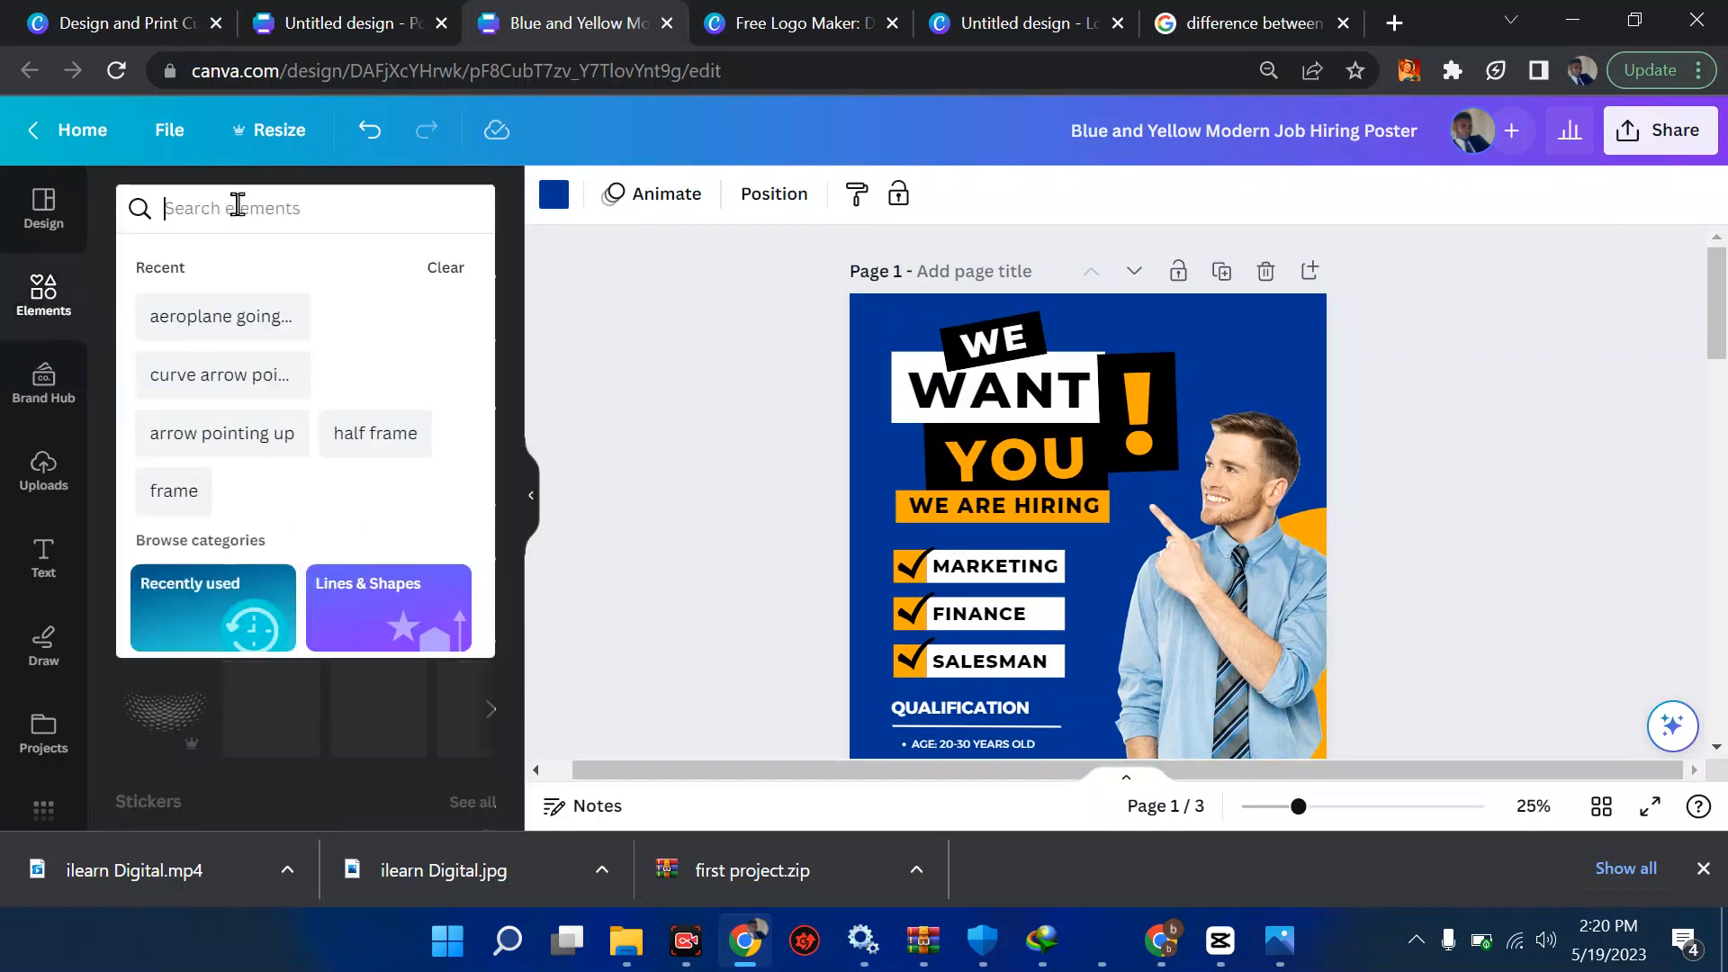
{"action": "type", "text": "a man "}
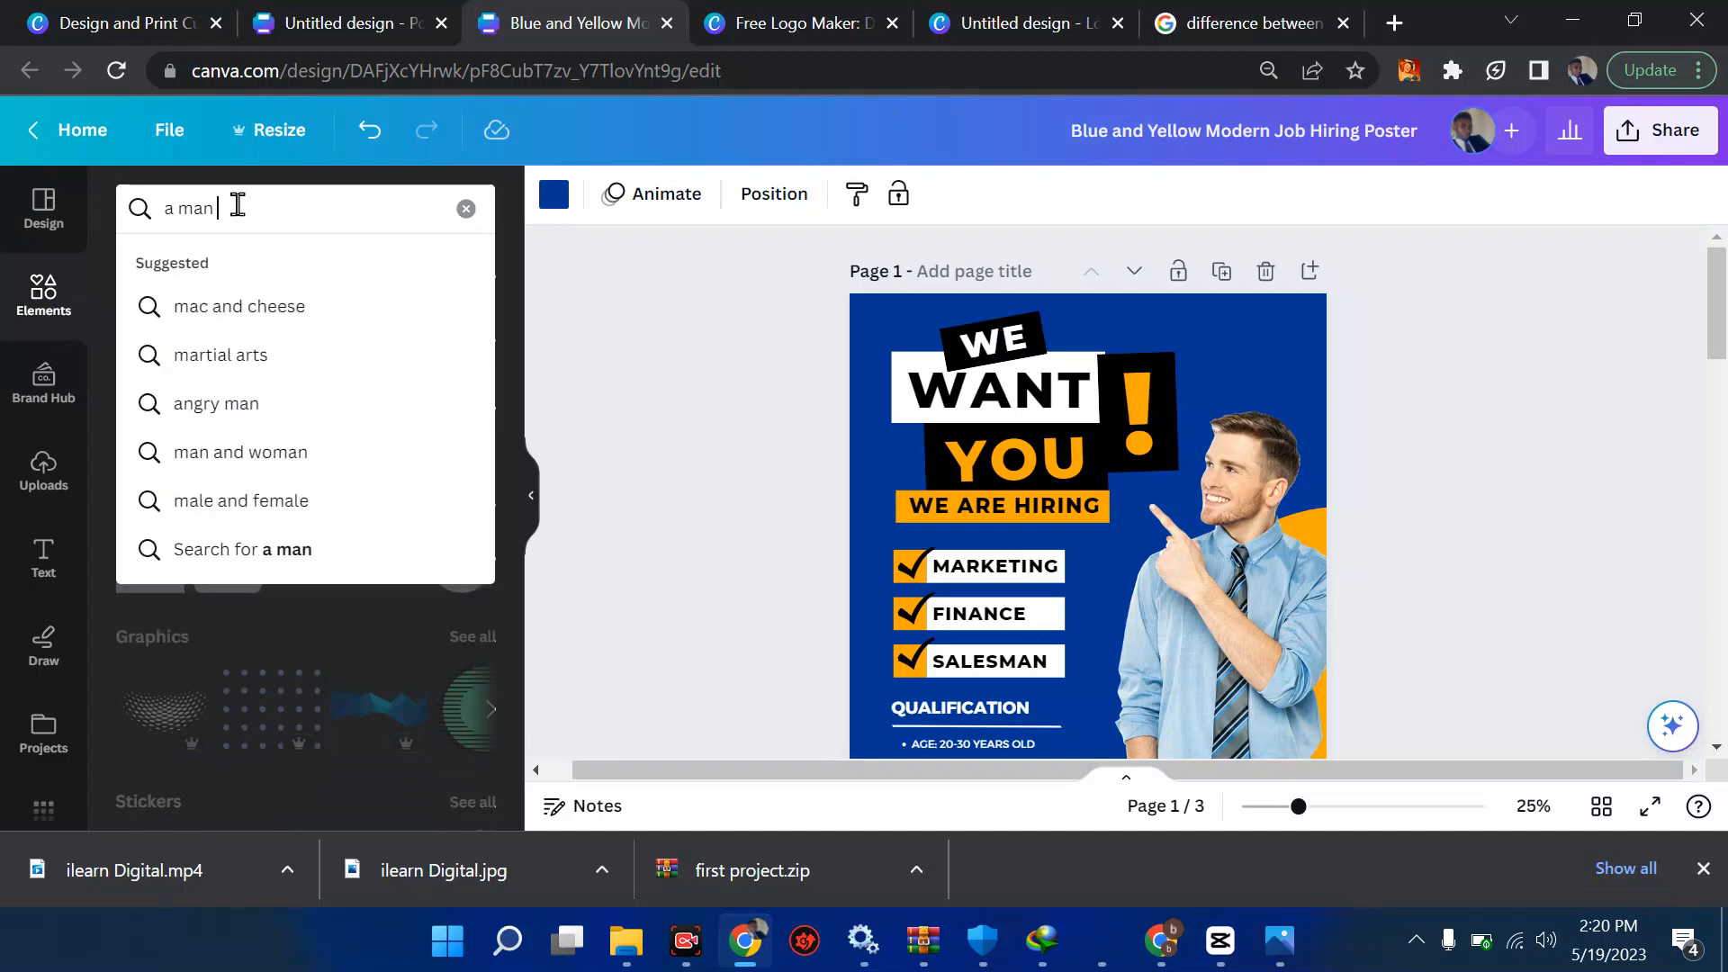
{"action": "type", "text": "point hand"}
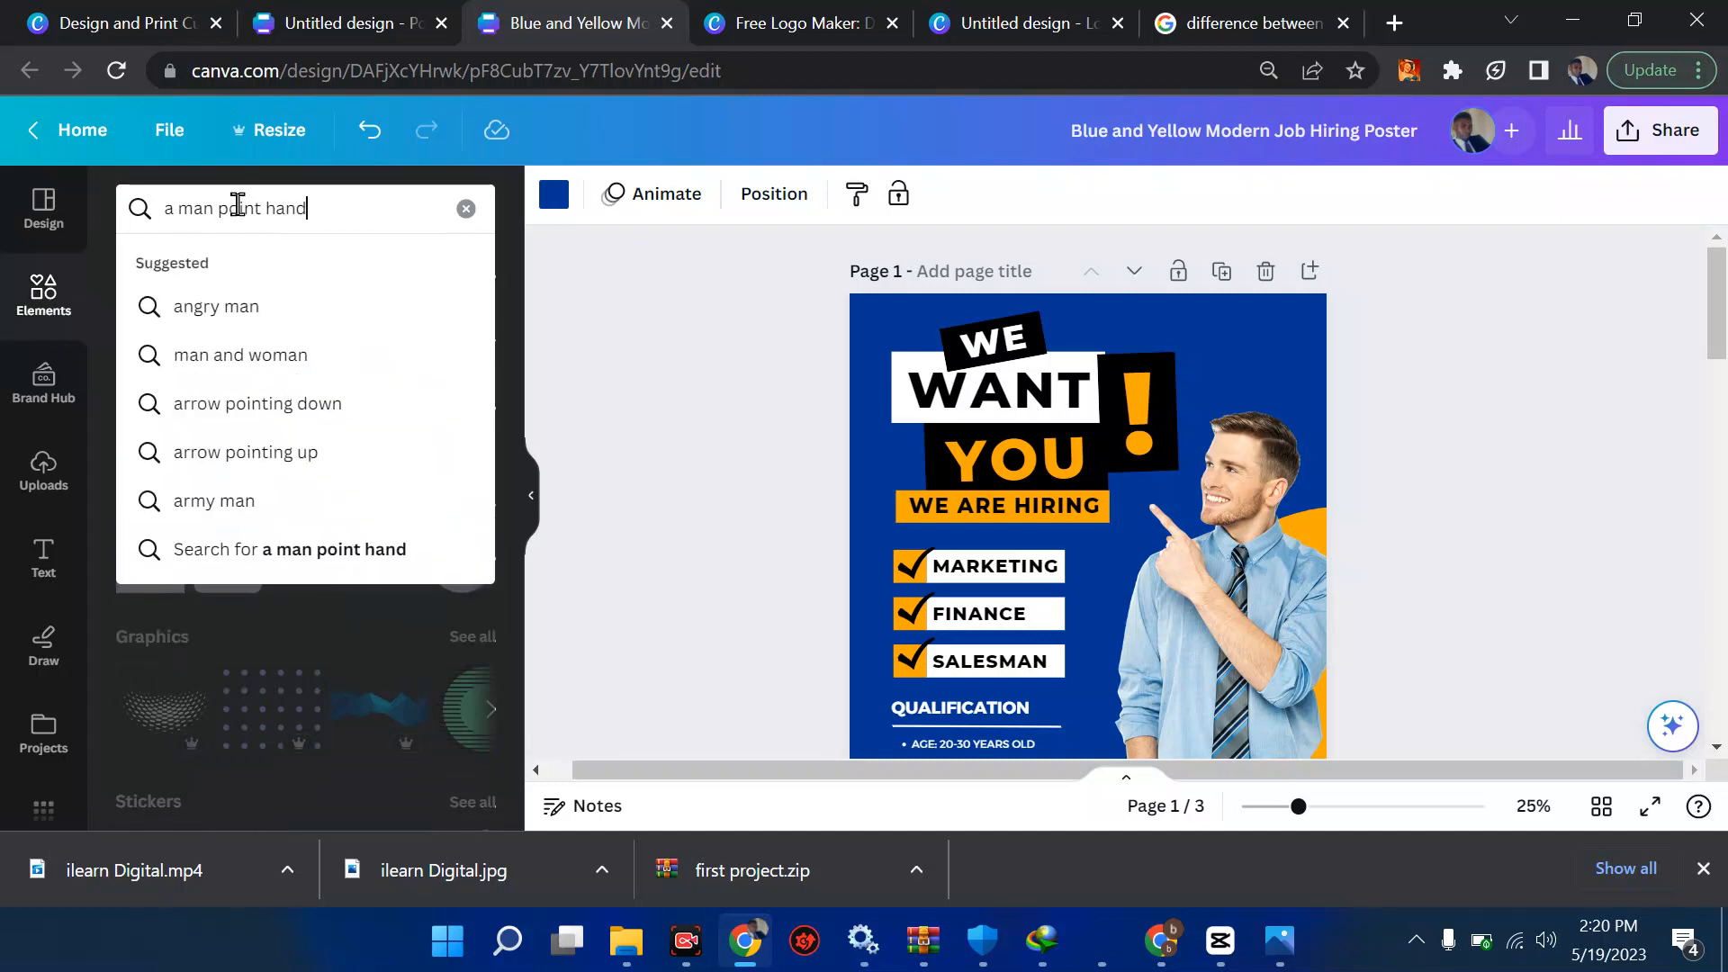
{"action": "key", "text": "Return"}
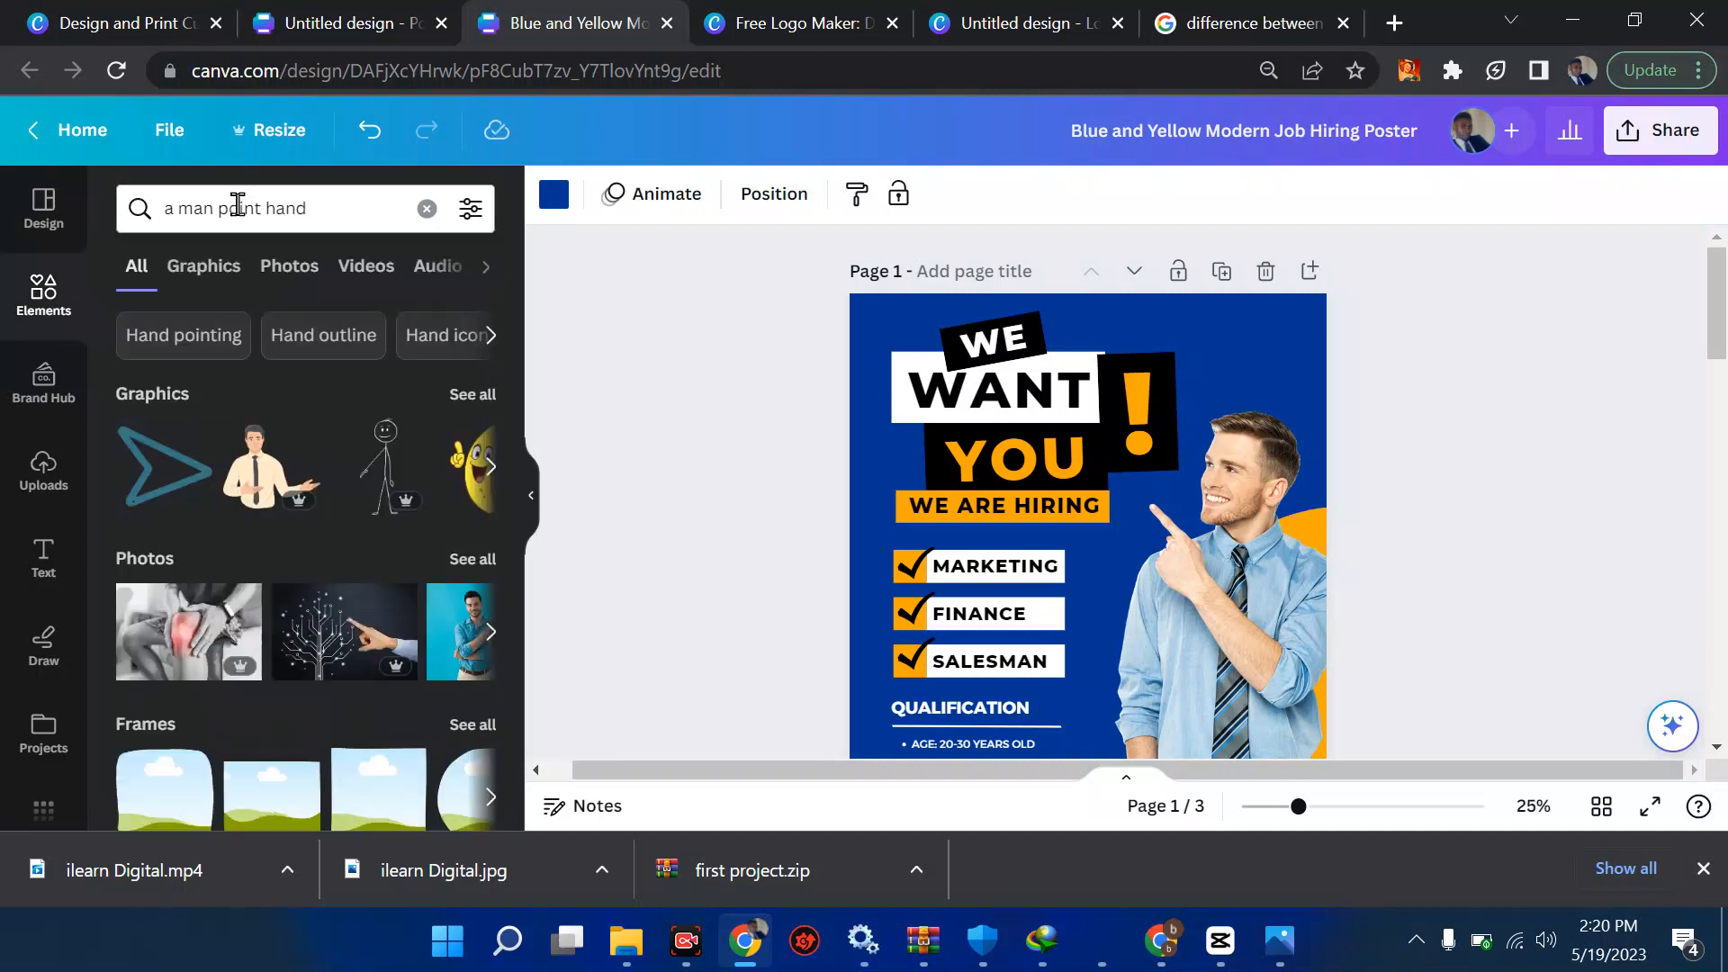
Add the graphic of the pointing figure in a blue top and orange trousers to page 1.
{"action": "left_click", "coordinate": [491, 468]}
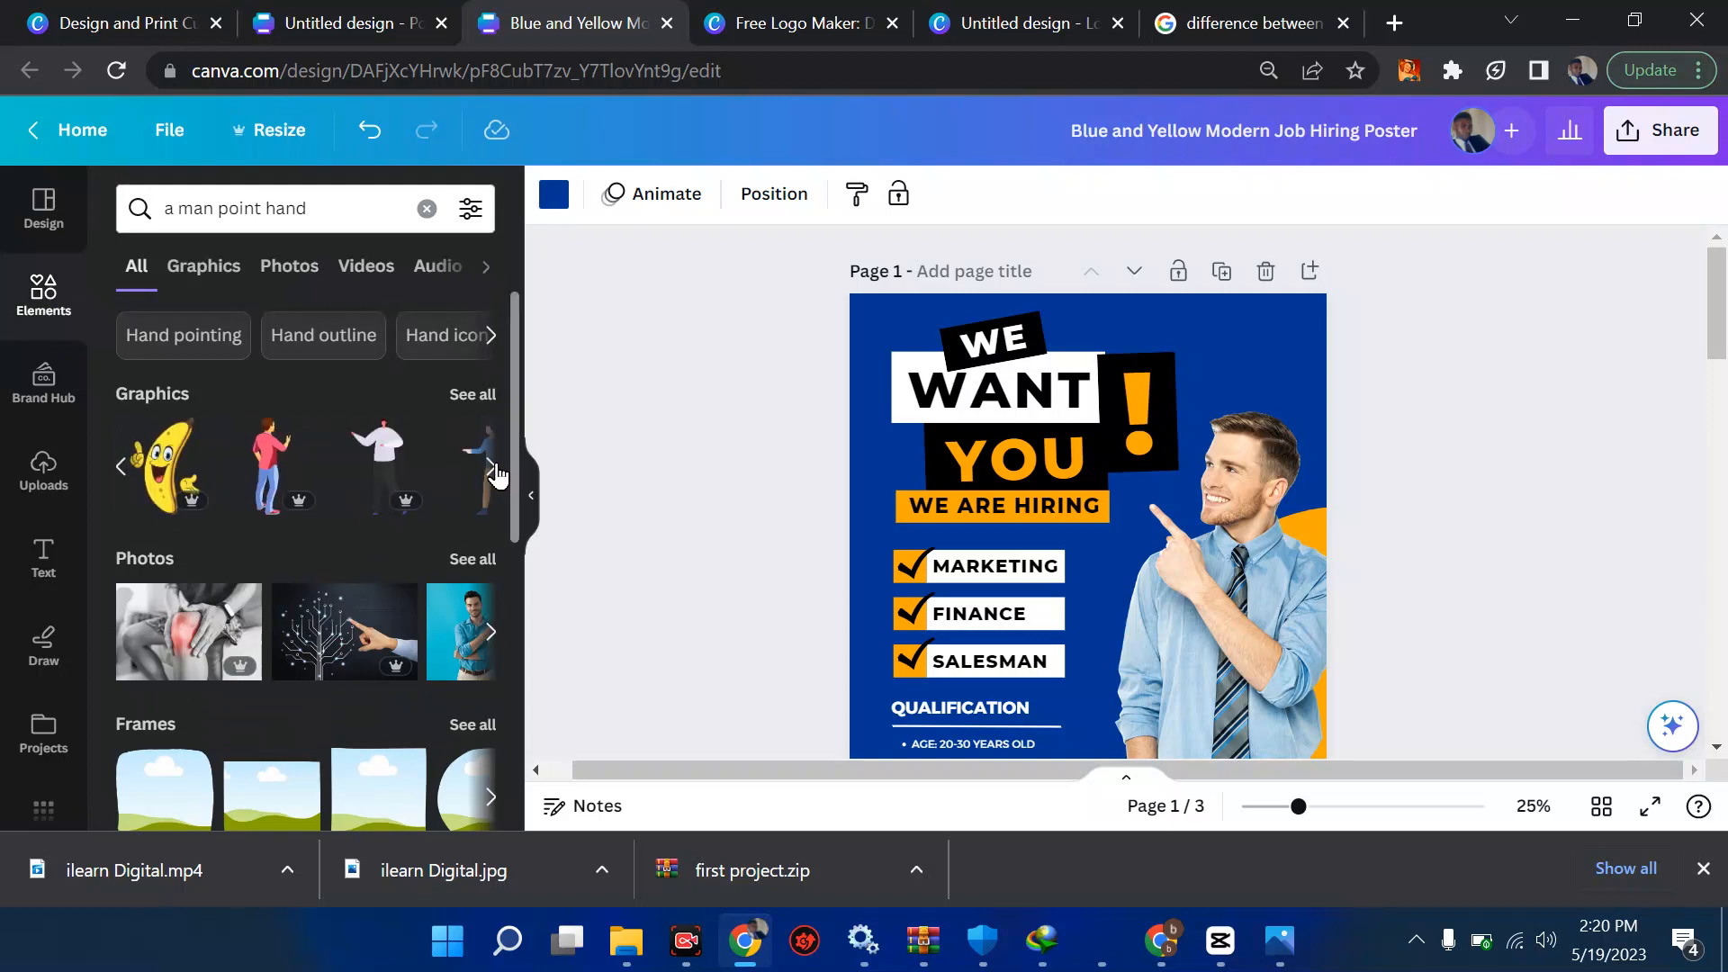
{"action": "left_click", "coordinate": [491, 467]}
{"action": "left_click", "coordinate": [167, 453]}
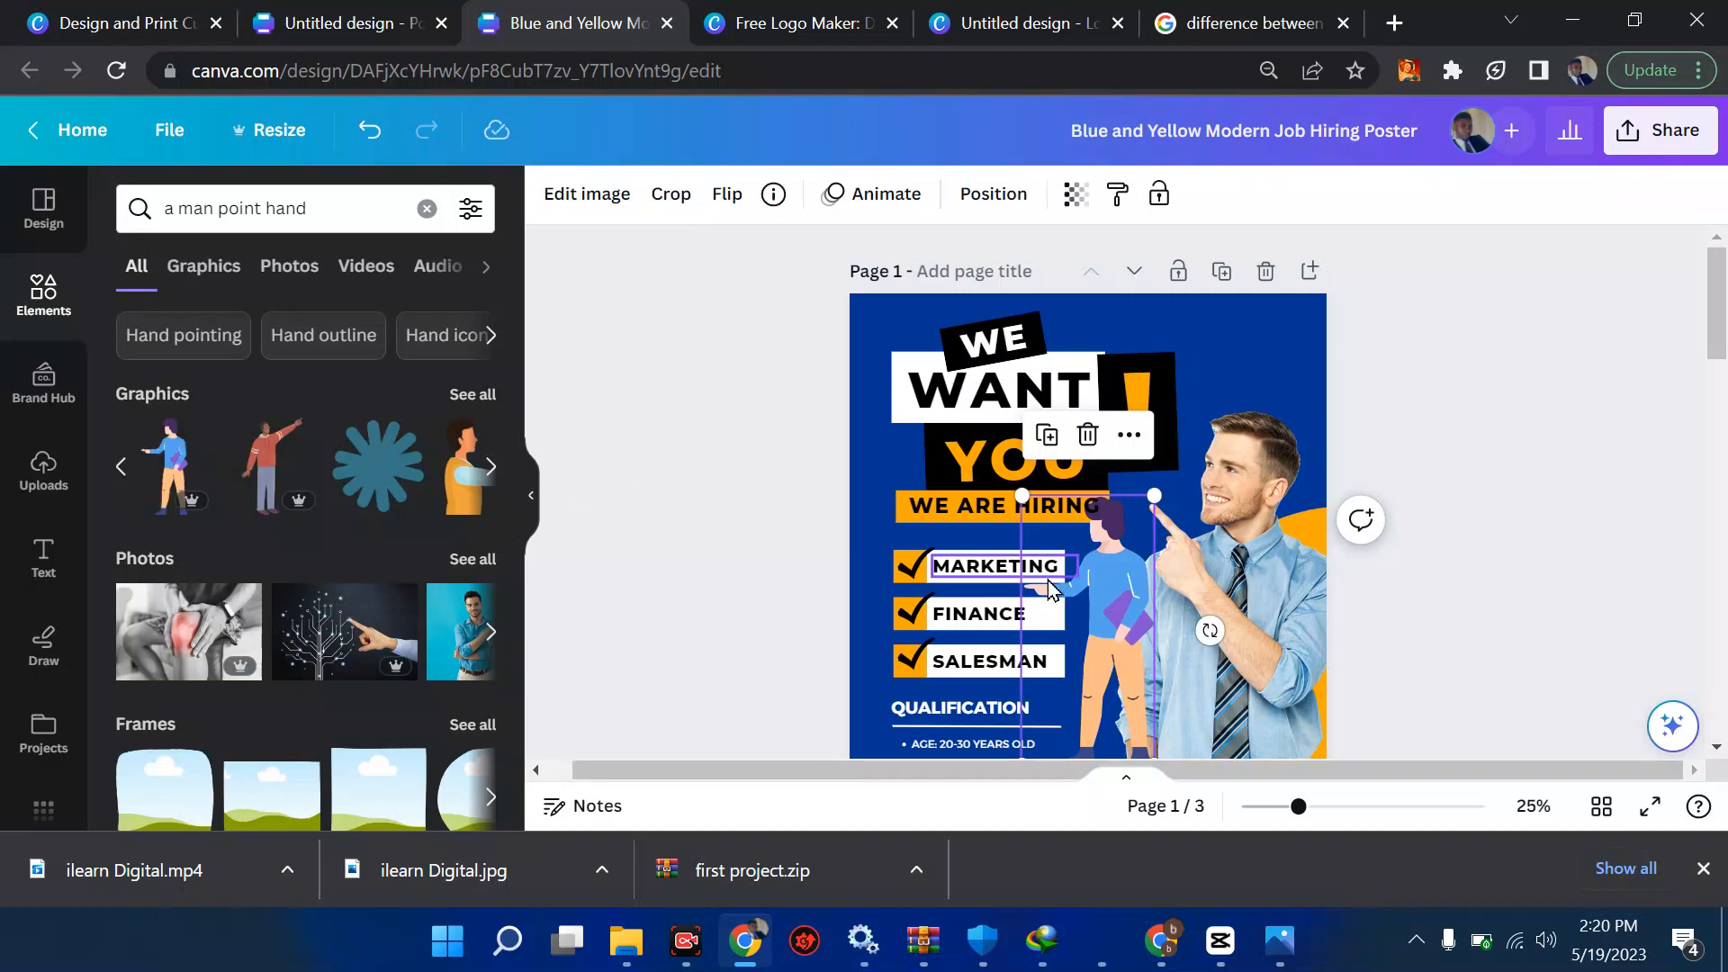
Paste the pointing-figure graphic from page 1 onto the dark blue page 3.
{"action": "scroll", "coordinate": [1048, 580], "scroll_direction": "down", "scroll_amount": 5}
{"action": "scroll", "coordinate": [1048, 580], "scroll_direction": "up", "scroll_amount": 3}
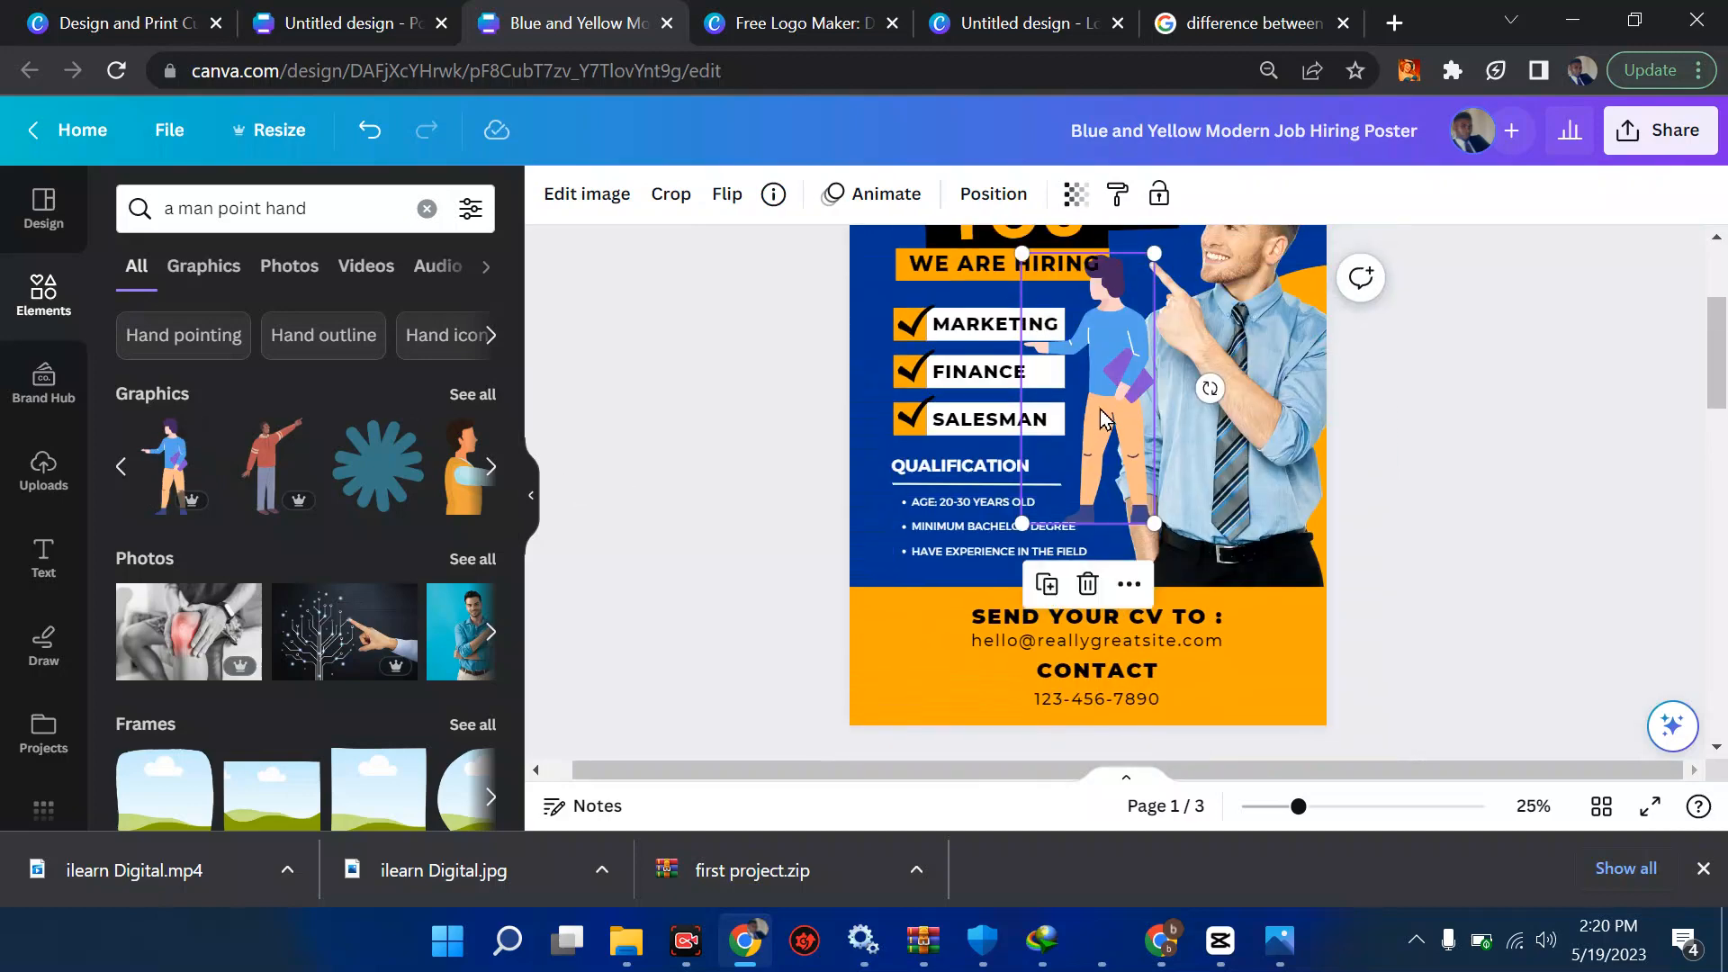
{"action": "scroll", "coordinate": [1102, 418], "scroll_direction": "down", "scroll_amount": 6}
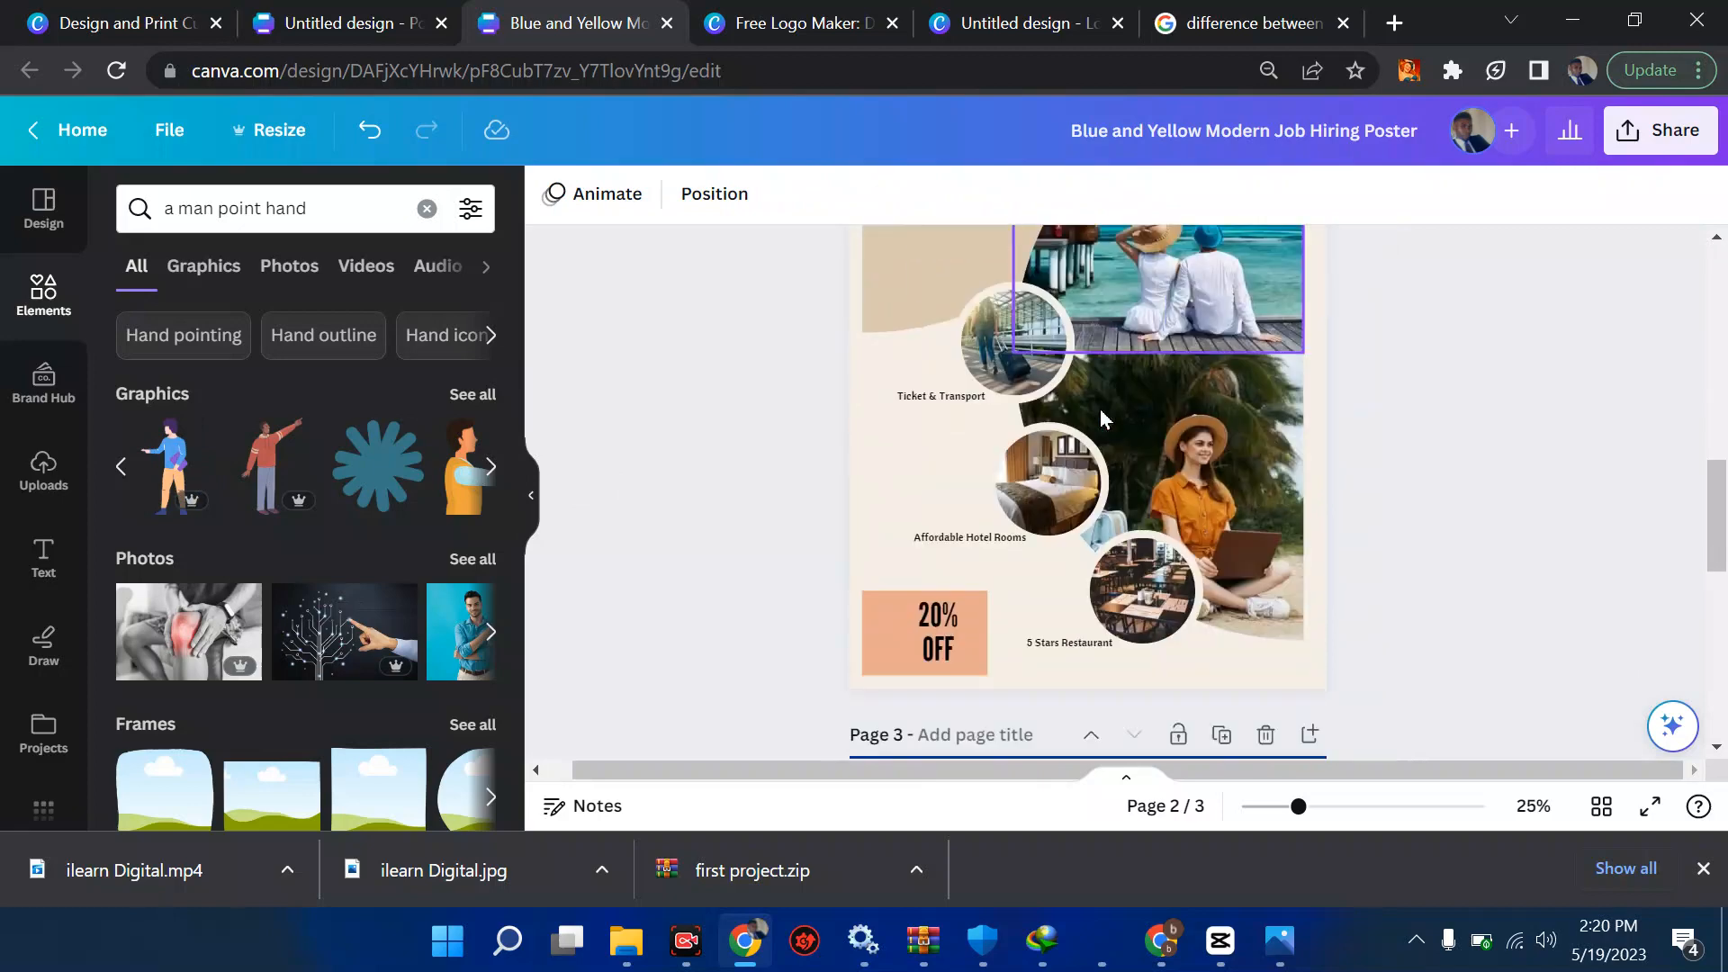
{"action": "scroll", "coordinate": [1102, 418], "scroll_direction": "down", "scroll_amount": 3}
{"action": "left_click", "coordinate": [1068, 666]}
{"action": "key", "text": "ctrl+v"}
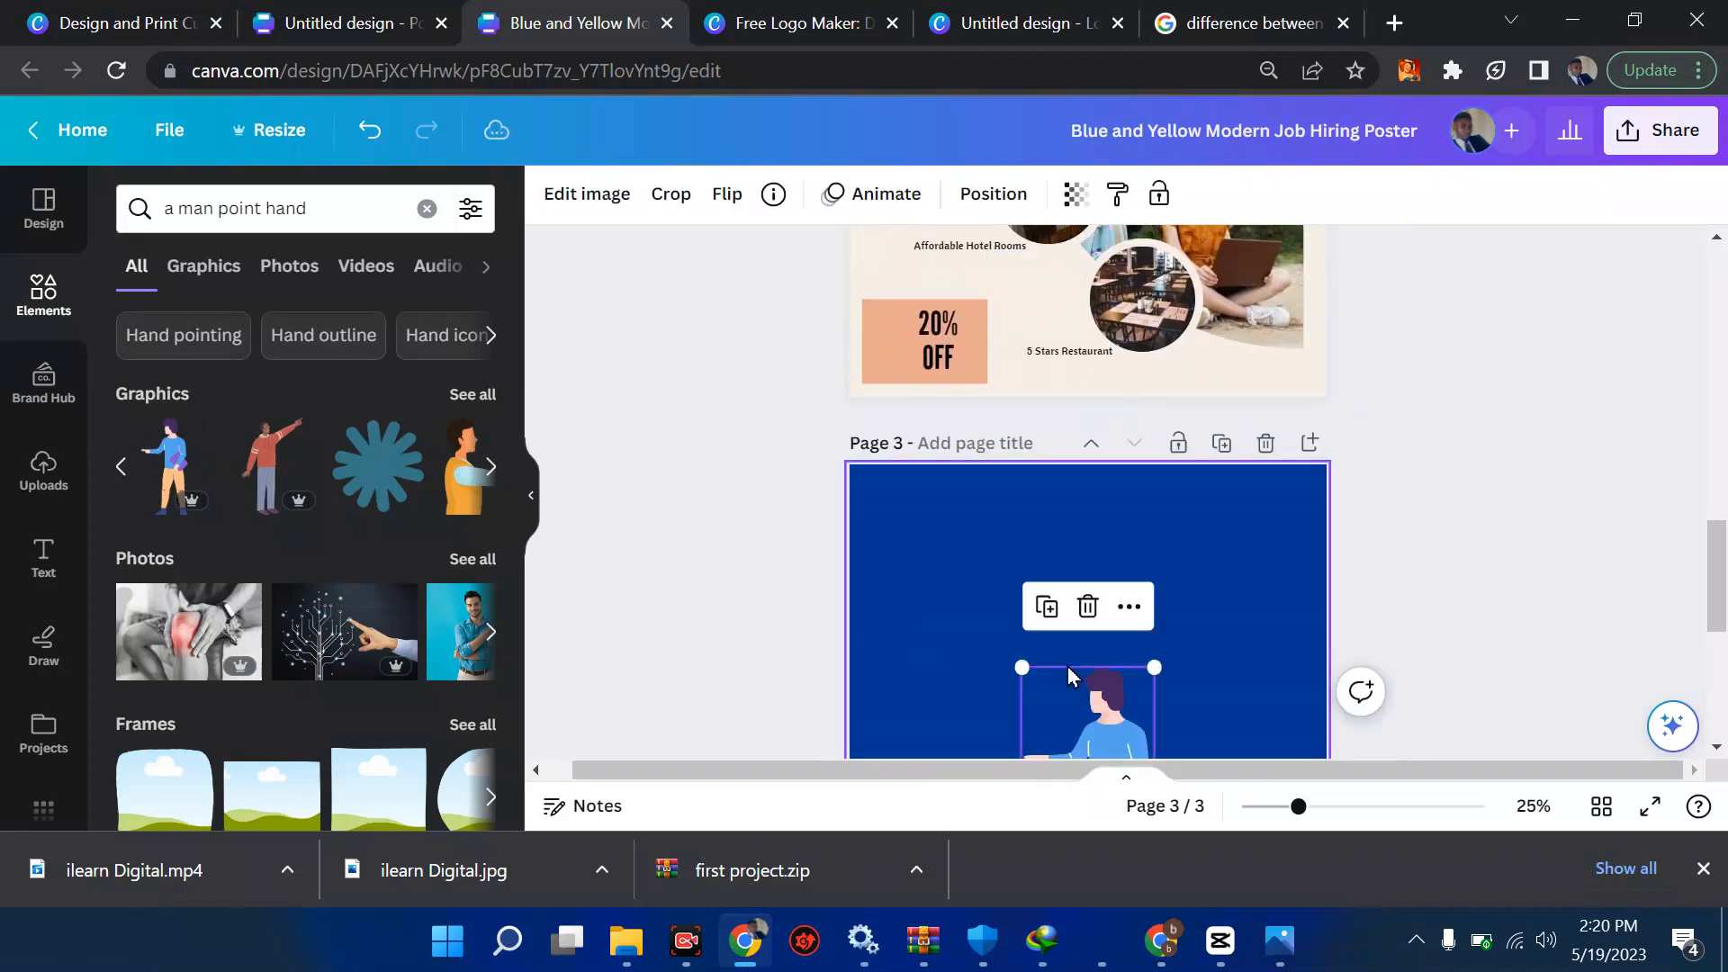
Enlarge the pointing figure on page 3 until it nearly reaches the page's lower edge and shift it towards the page's right side.
{"action": "scroll", "coordinate": [1068, 666], "scroll_direction": "down", "scroll_amount": 1}
{"action": "scroll", "coordinate": [1068, 666], "scroll_direction": "down", "scroll_amount": 3}
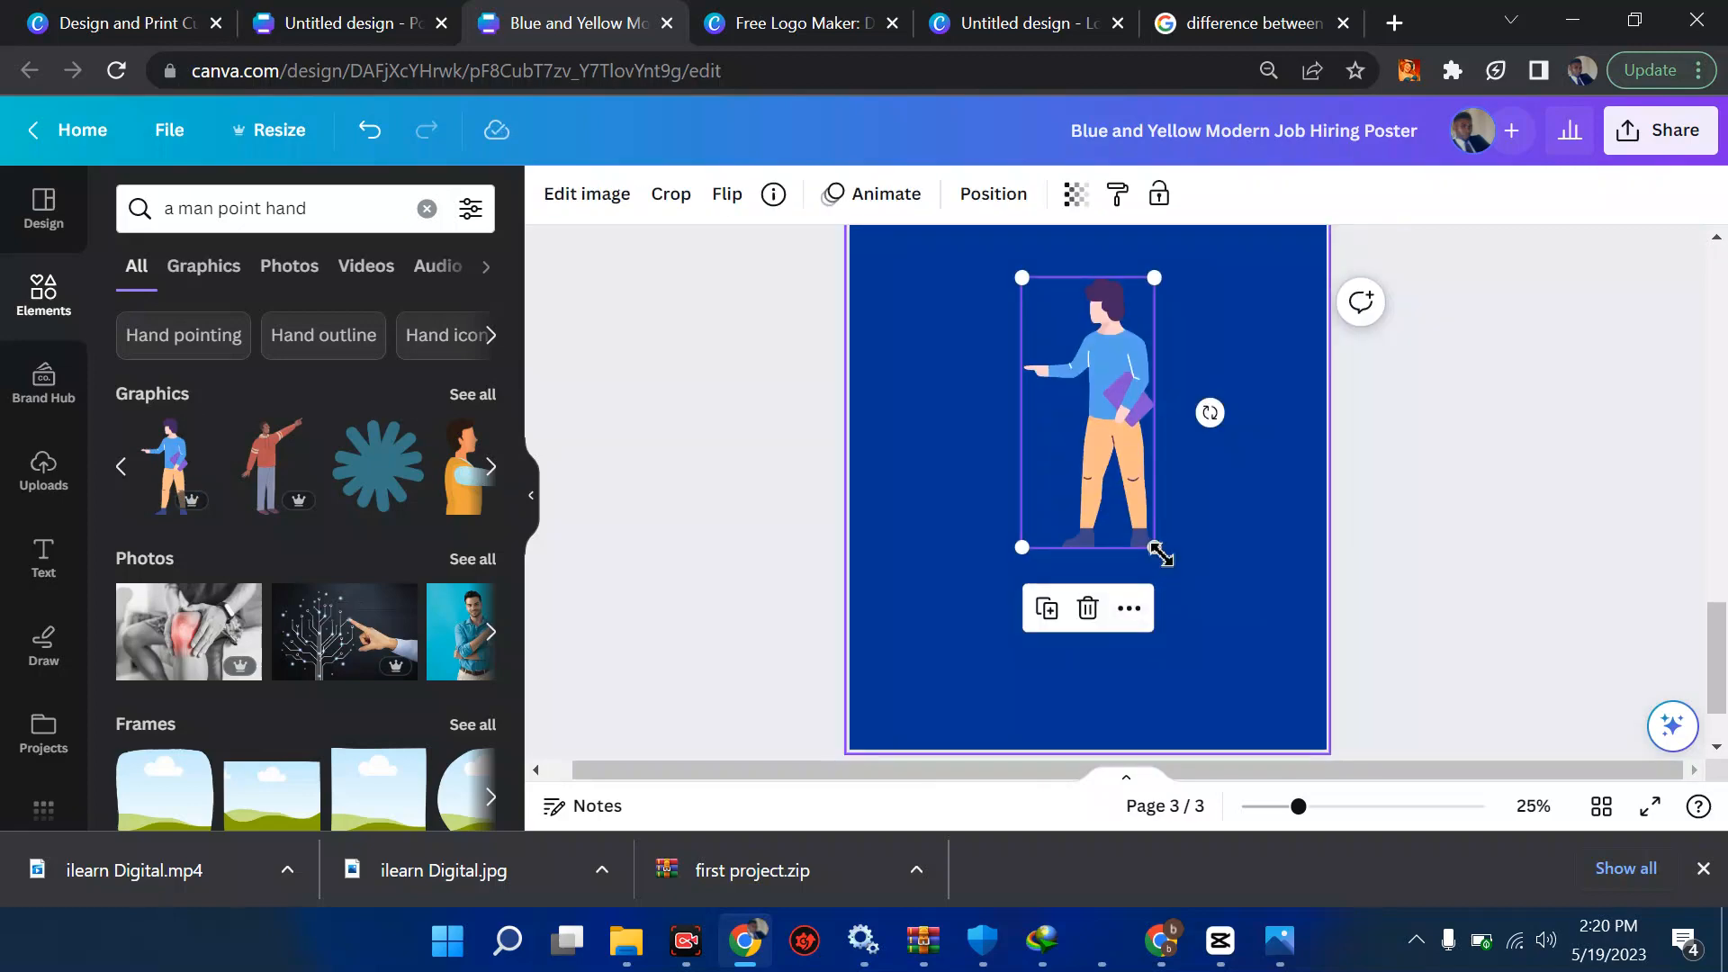
{"action": "left_click_drag", "start_coordinate": [1155, 548], "coordinate": [1360, 692]}
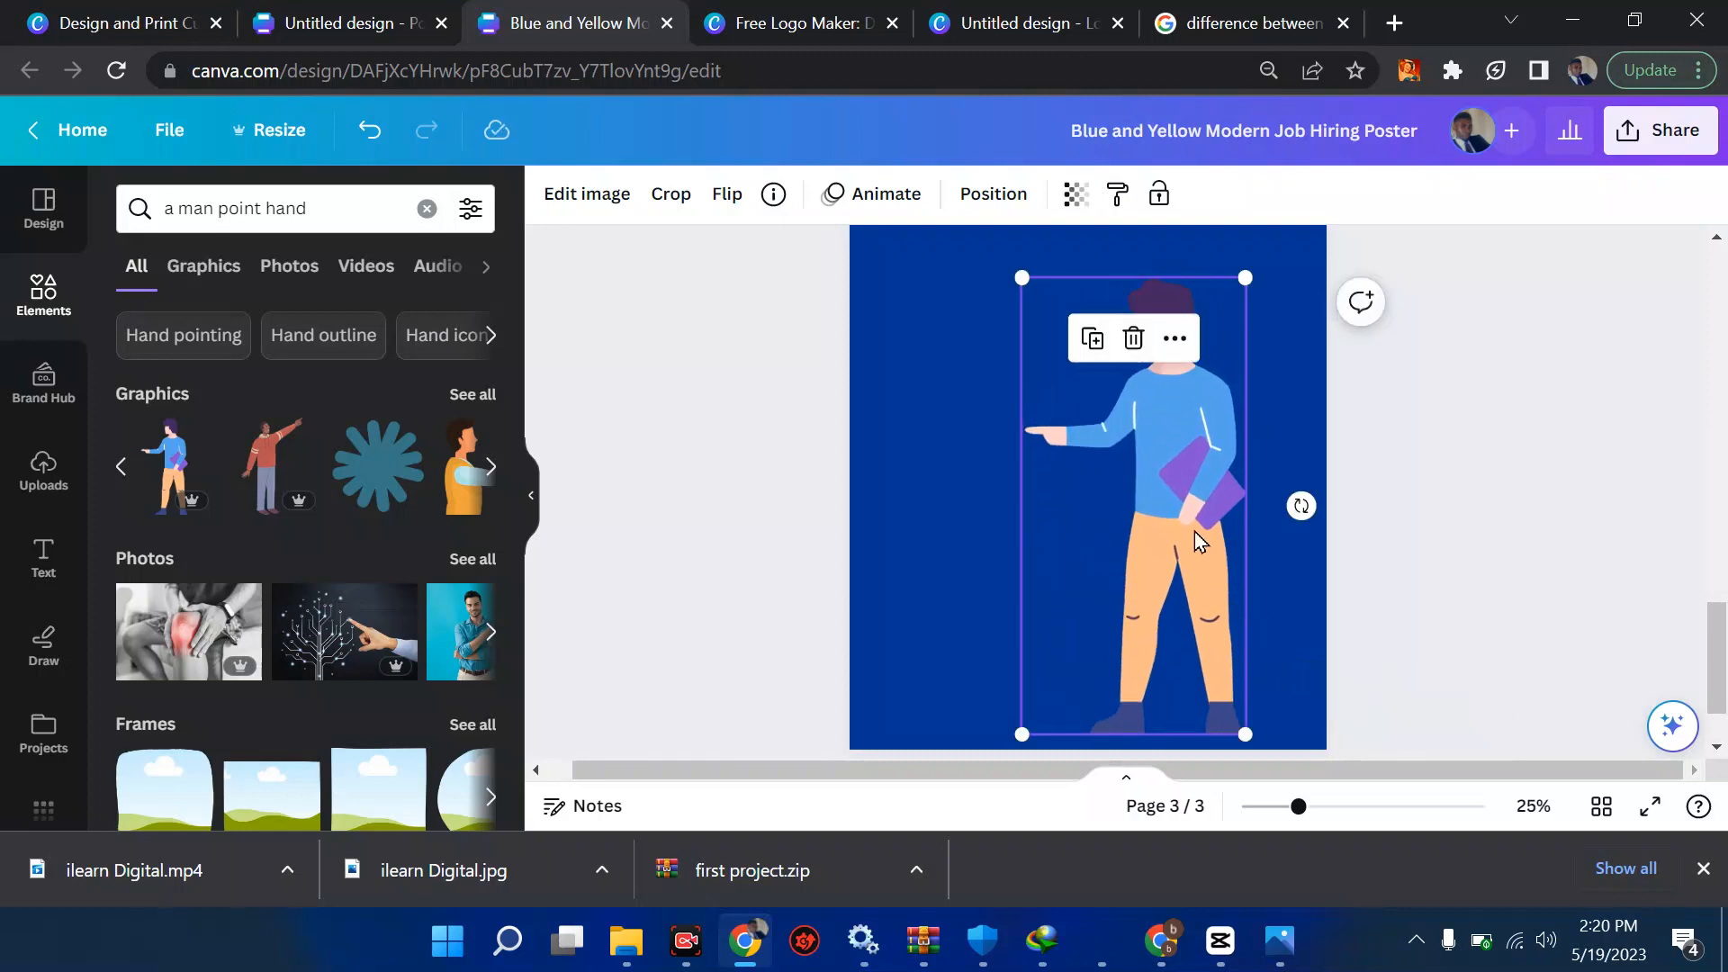
{"action": "left_click_drag", "start_coordinate": [1195, 532], "coordinate": [1240, 521]}
Look through the photo results for "a man point hand".
{"action": "scroll", "coordinate": [301, 644], "scroll_direction": "down", "scroll_amount": 2}
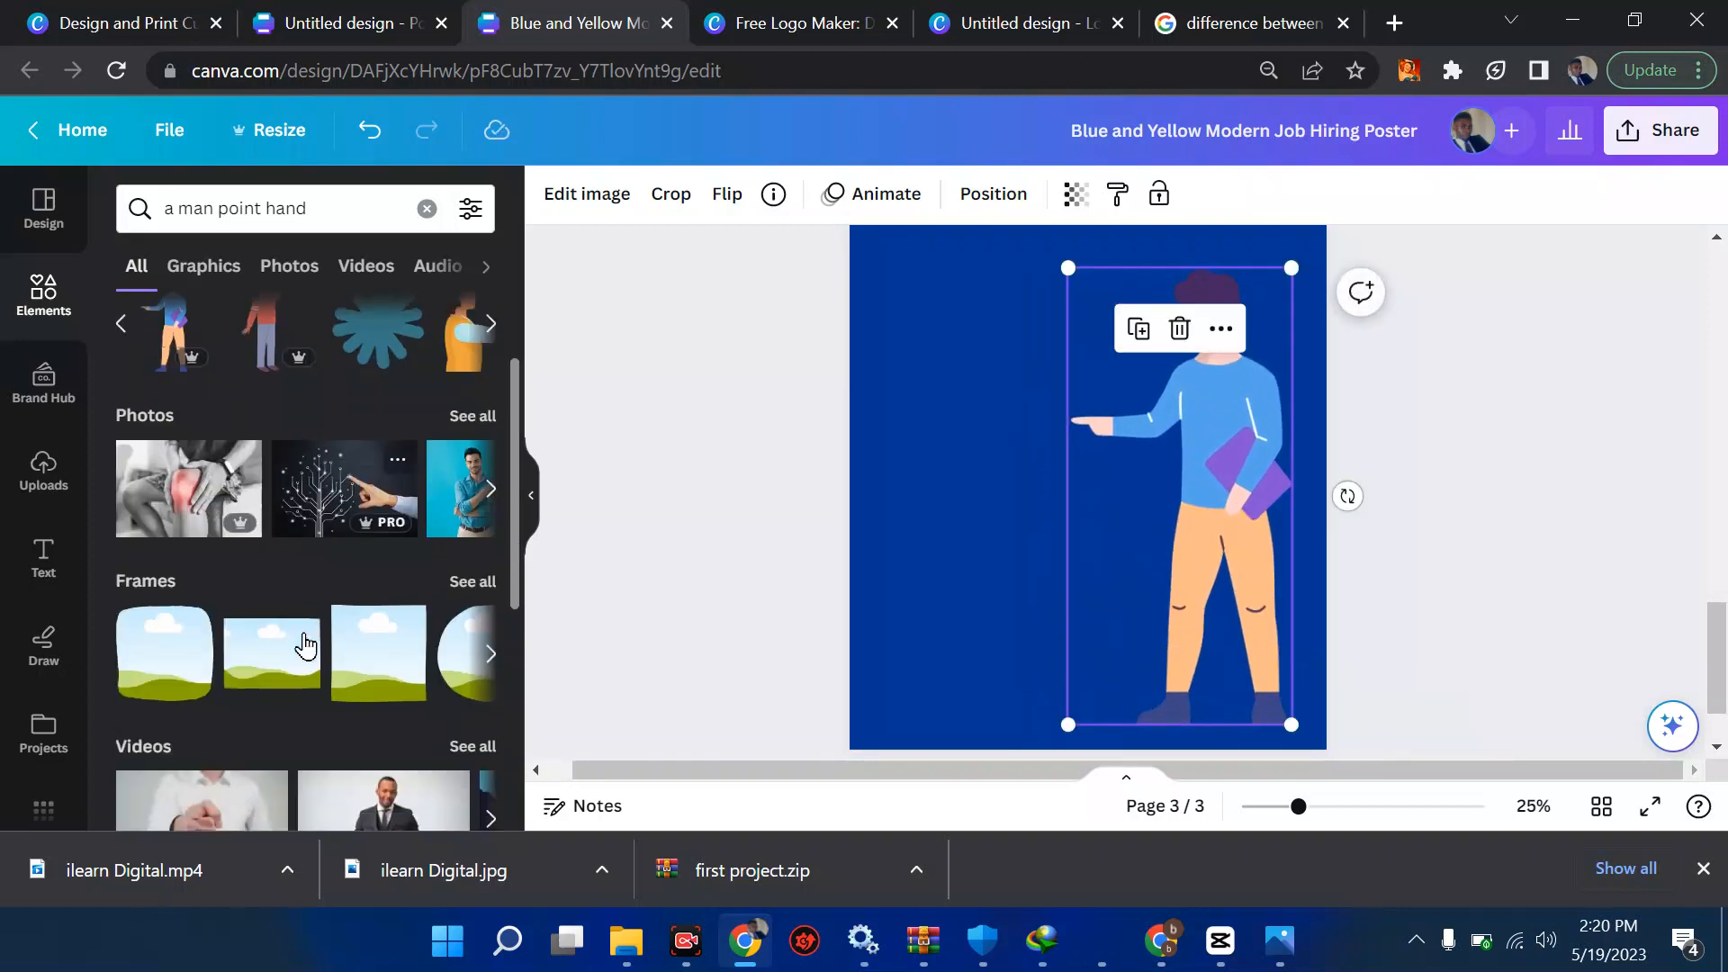
{"action": "left_click", "coordinate": [480, 481]}
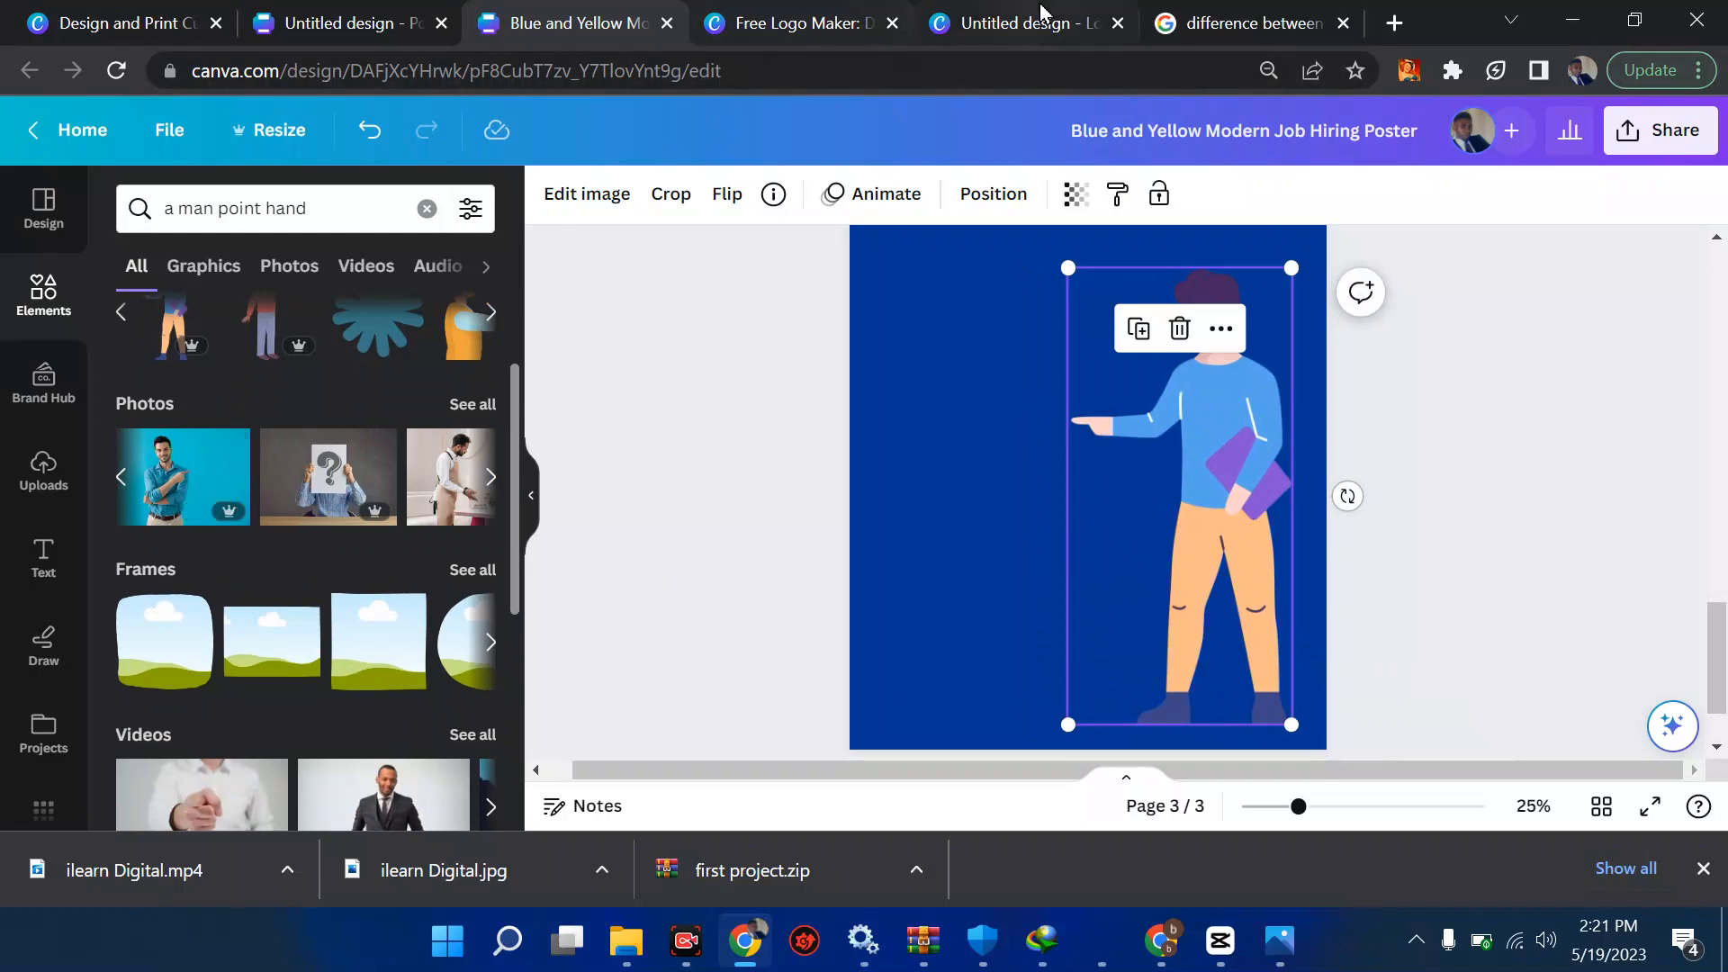
{"action": "left_click", "coordinate": [1155, 13]}
{"action": "left_click", "coordinate": [946, 69]}
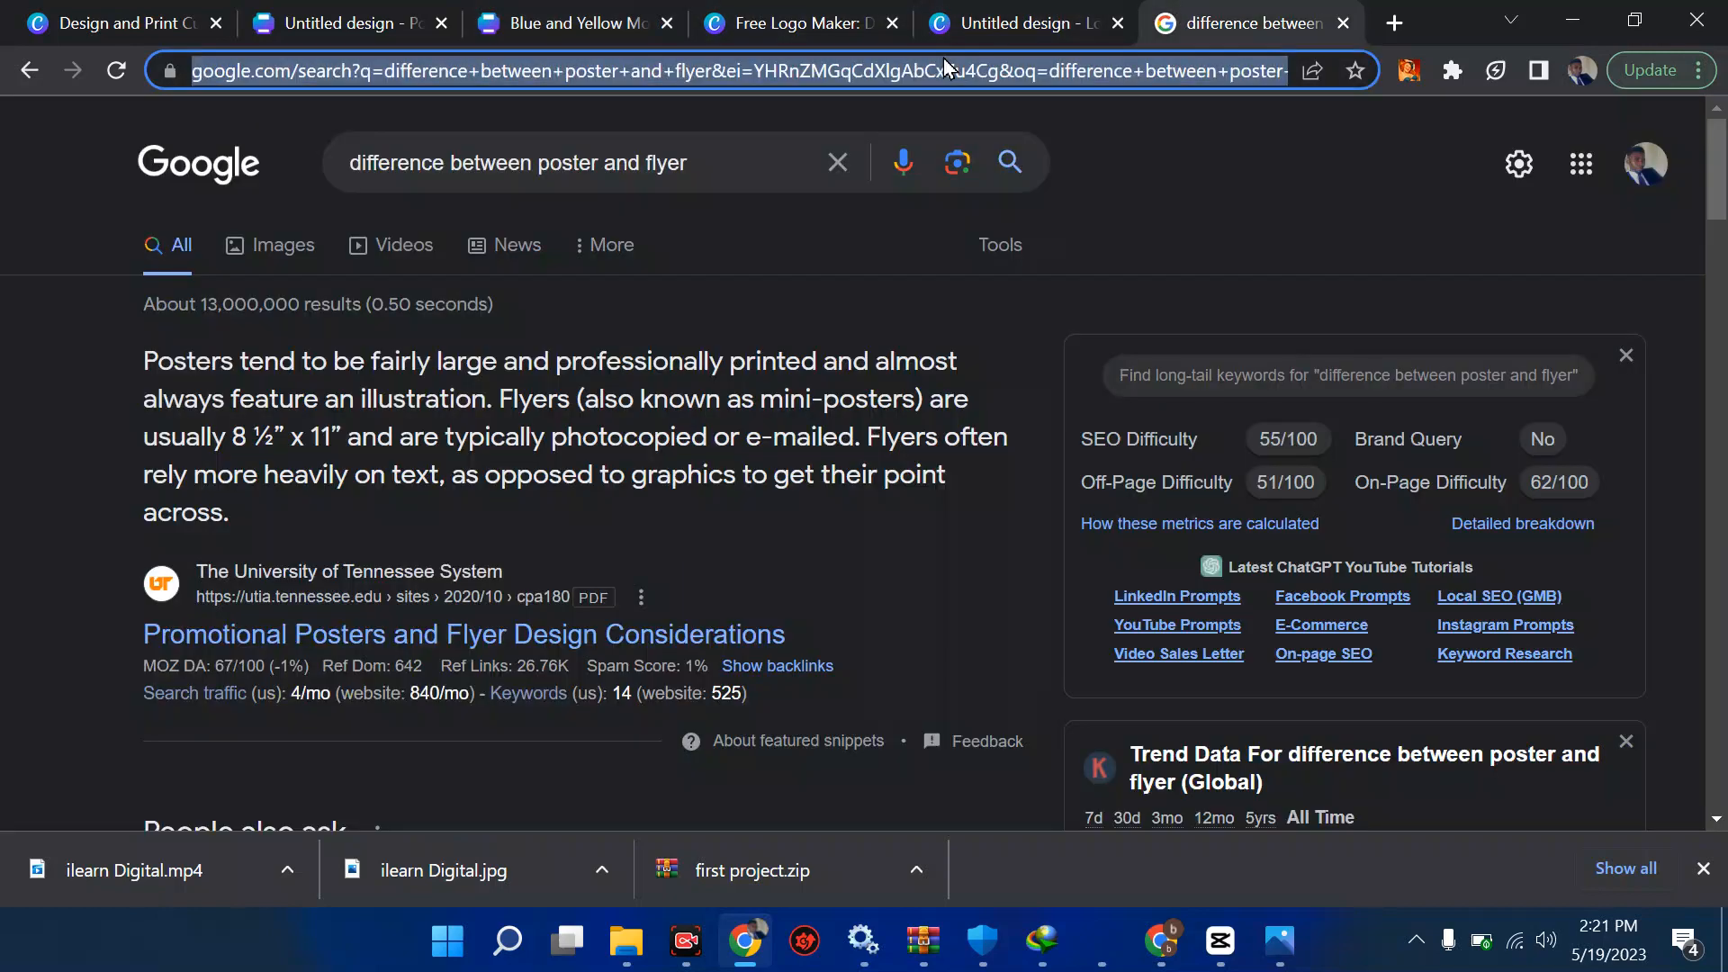
{"action": "left_click", "coordinate": [1024, 13]}
{"action": "left_click", "coordinate": [797, 27]}
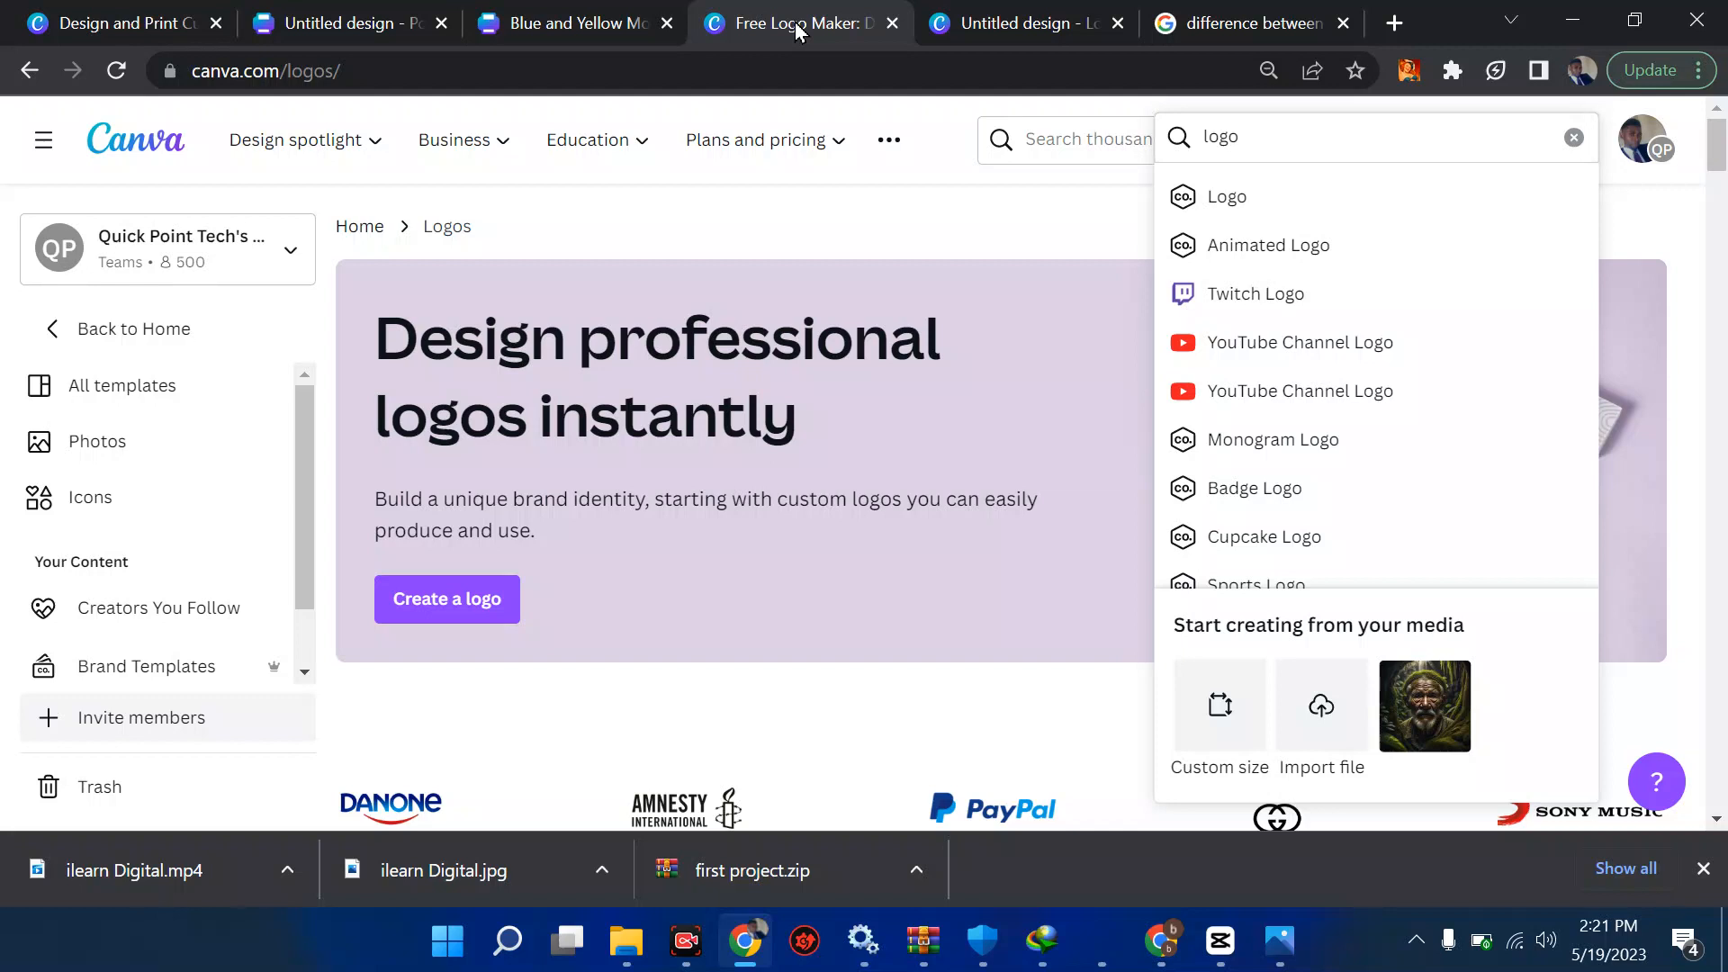
{"action": "left_click", "coordinate": [609, 20]}
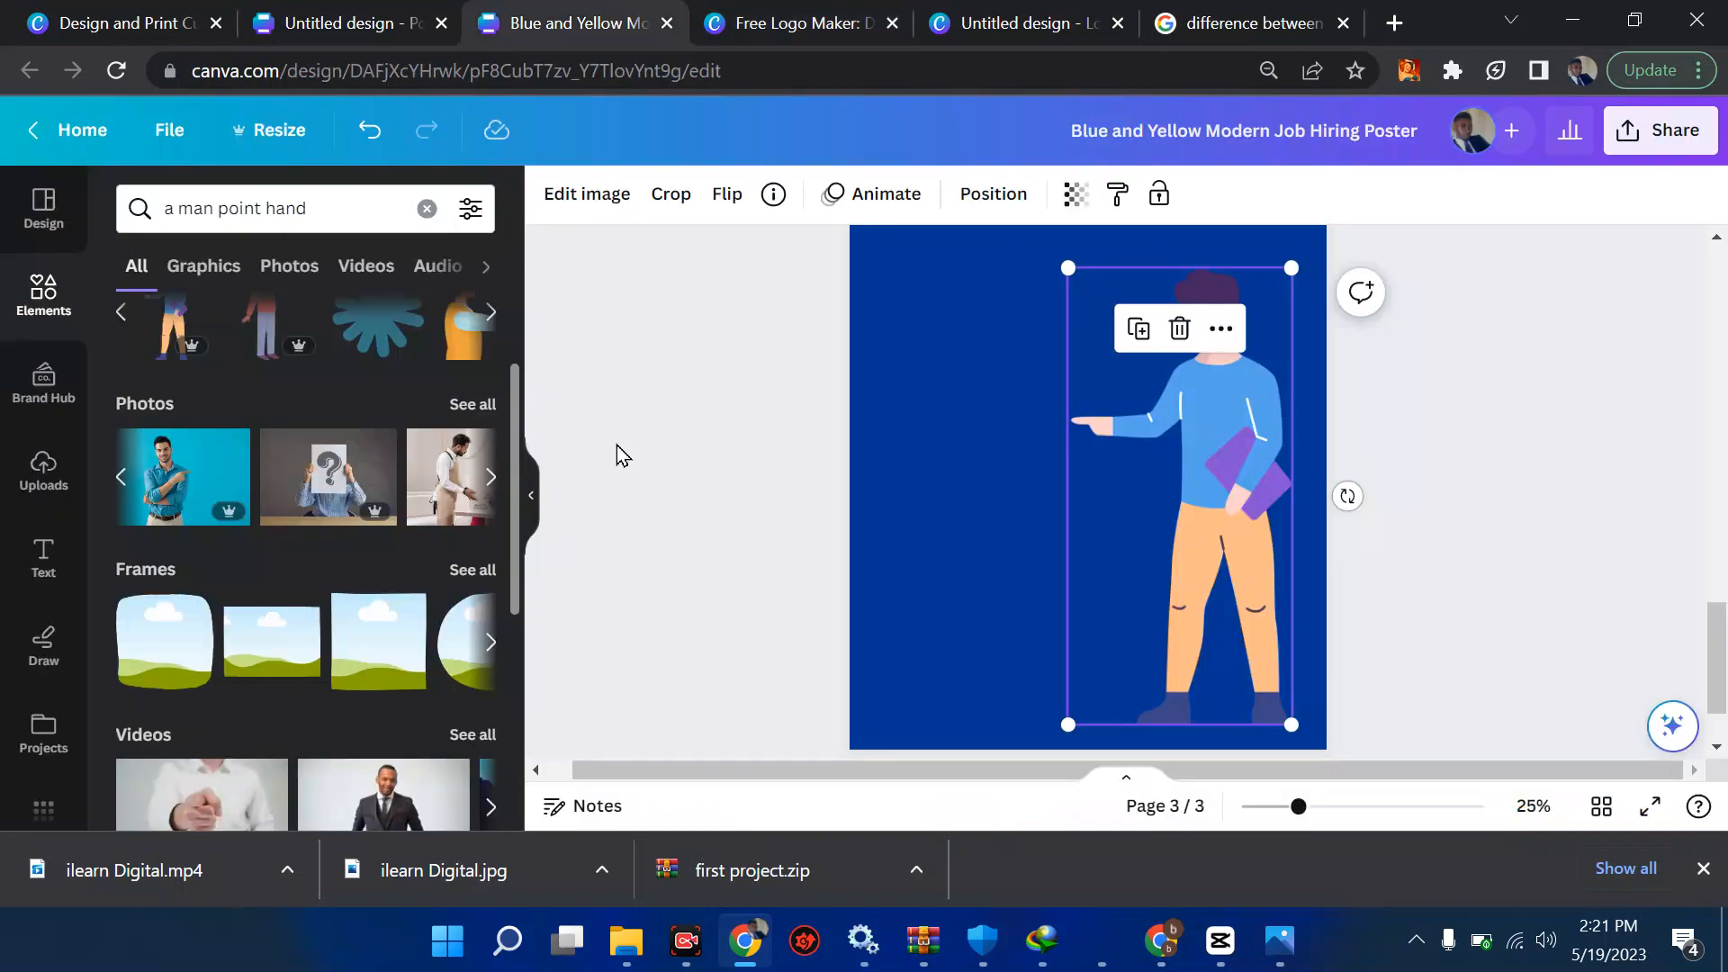
Add the photo of the smiling man in a denim shirt pointing sideways to page 3 and place it around mid-page.
{"action": "left_click", "coordinate": [492, 481]}
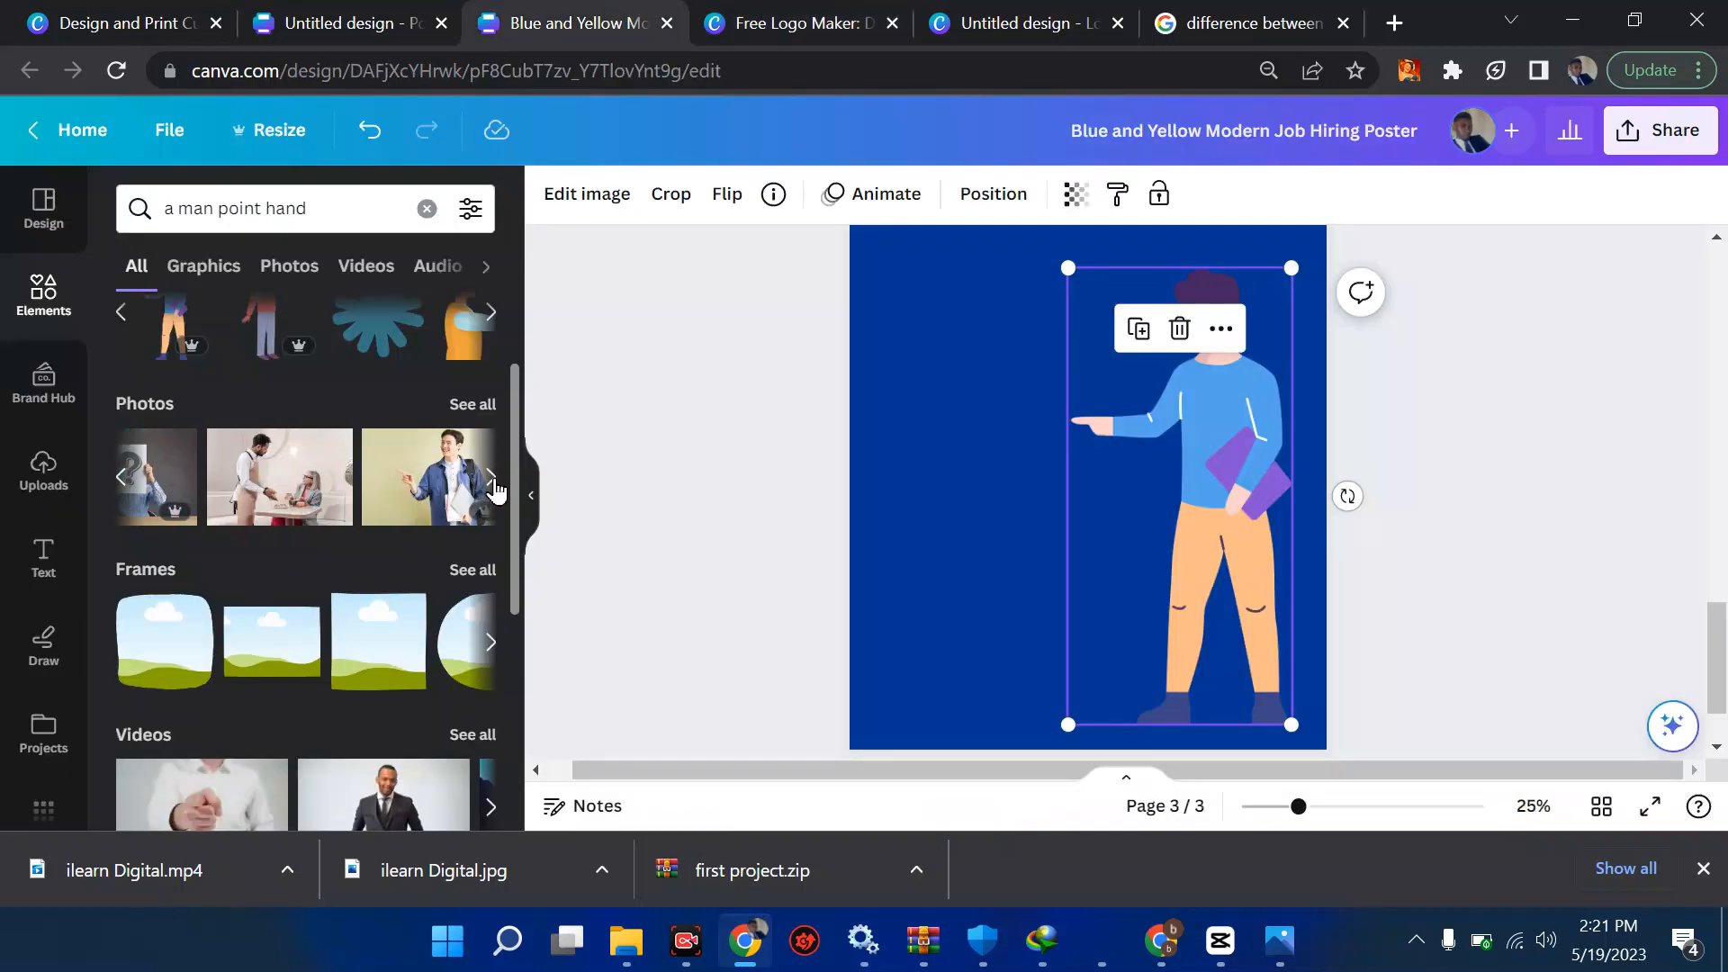
{"action": "left_click", "coordinate": [492, 482]}
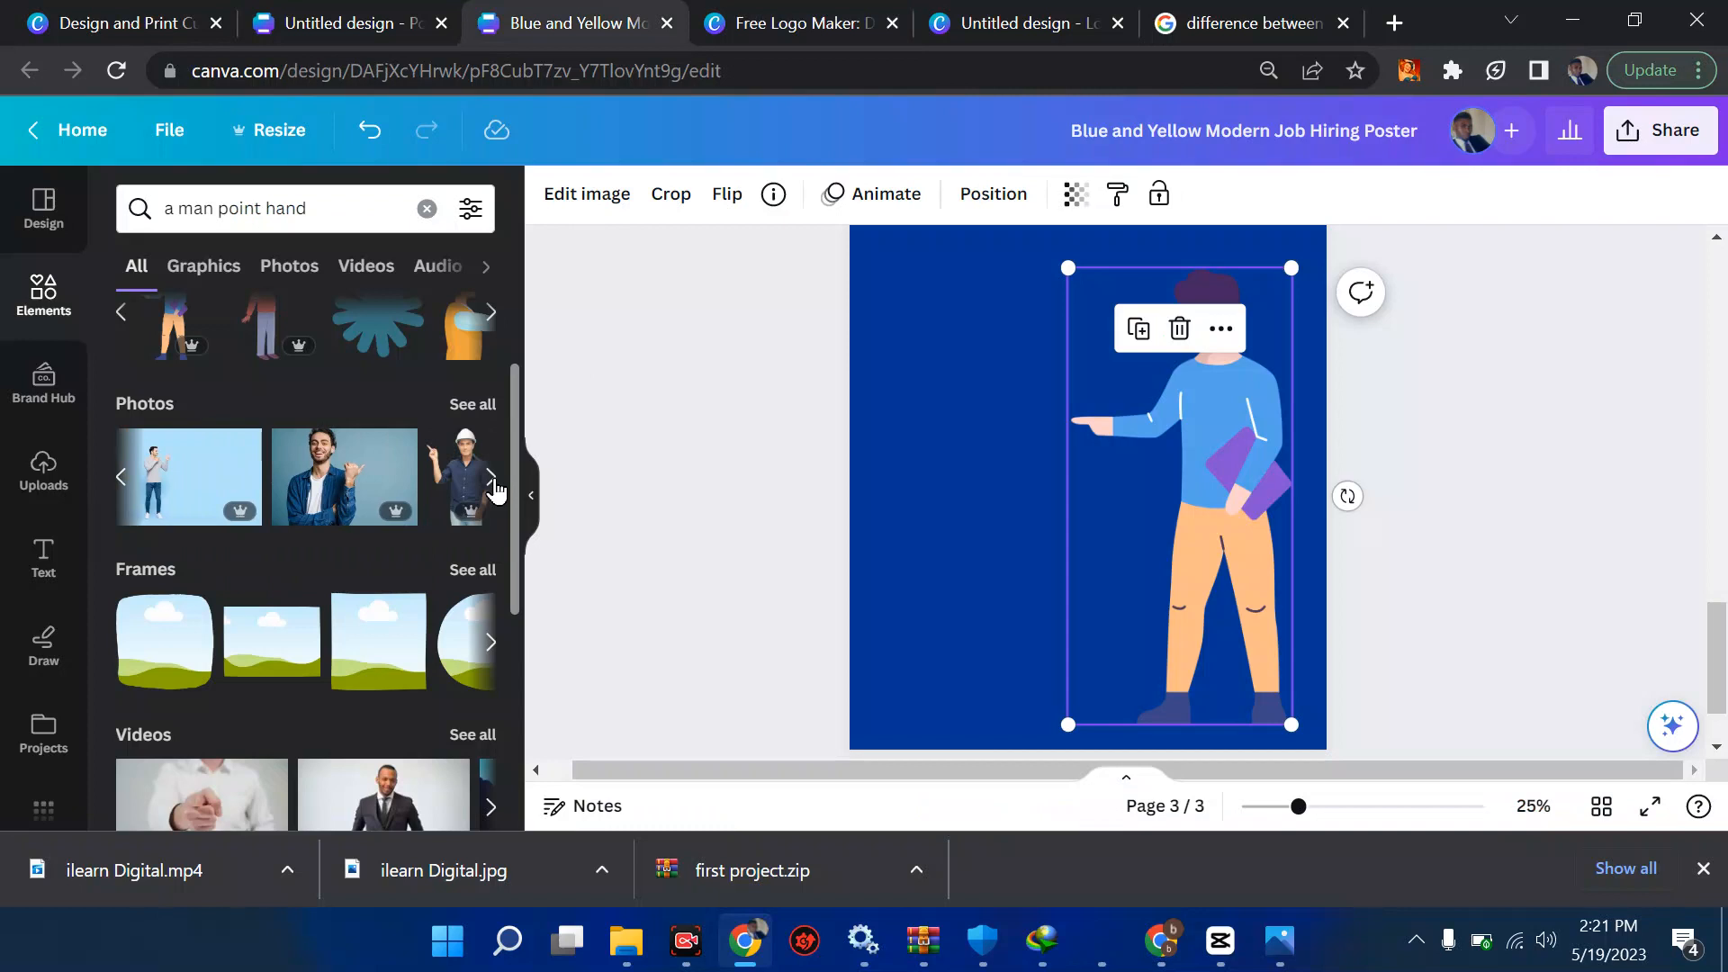
{"action": "left_click", "coordinate": [492, 482]}
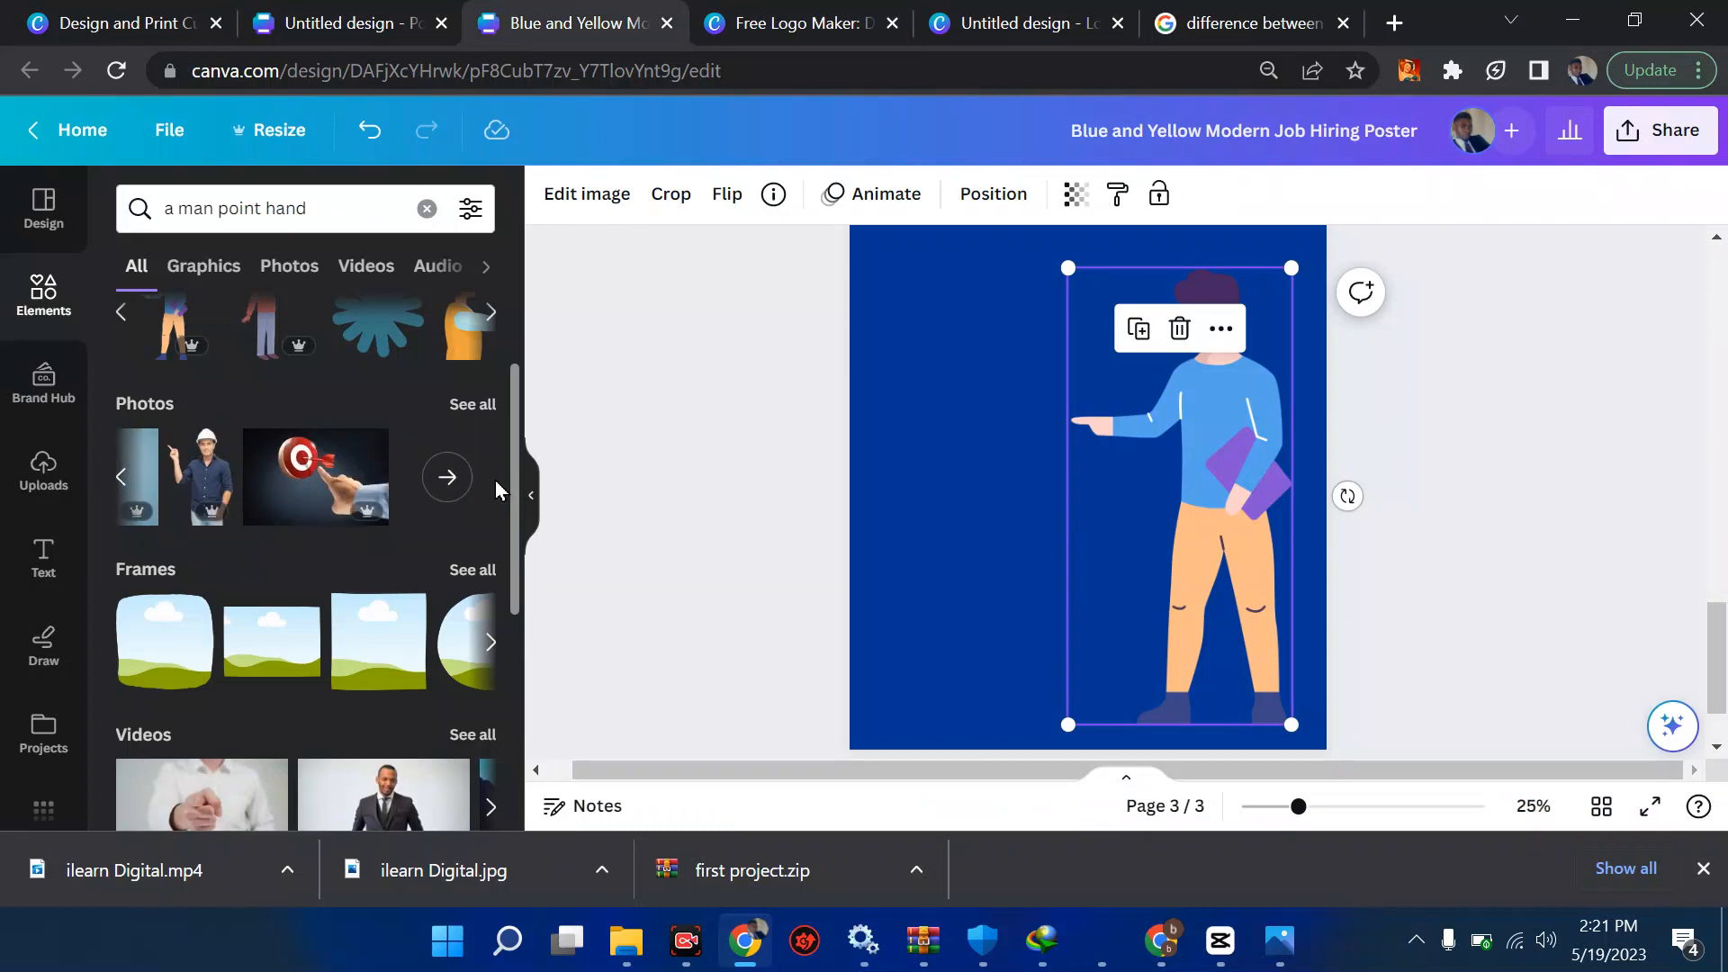
{"action": "left_click", "coordinate": [126, 480]}
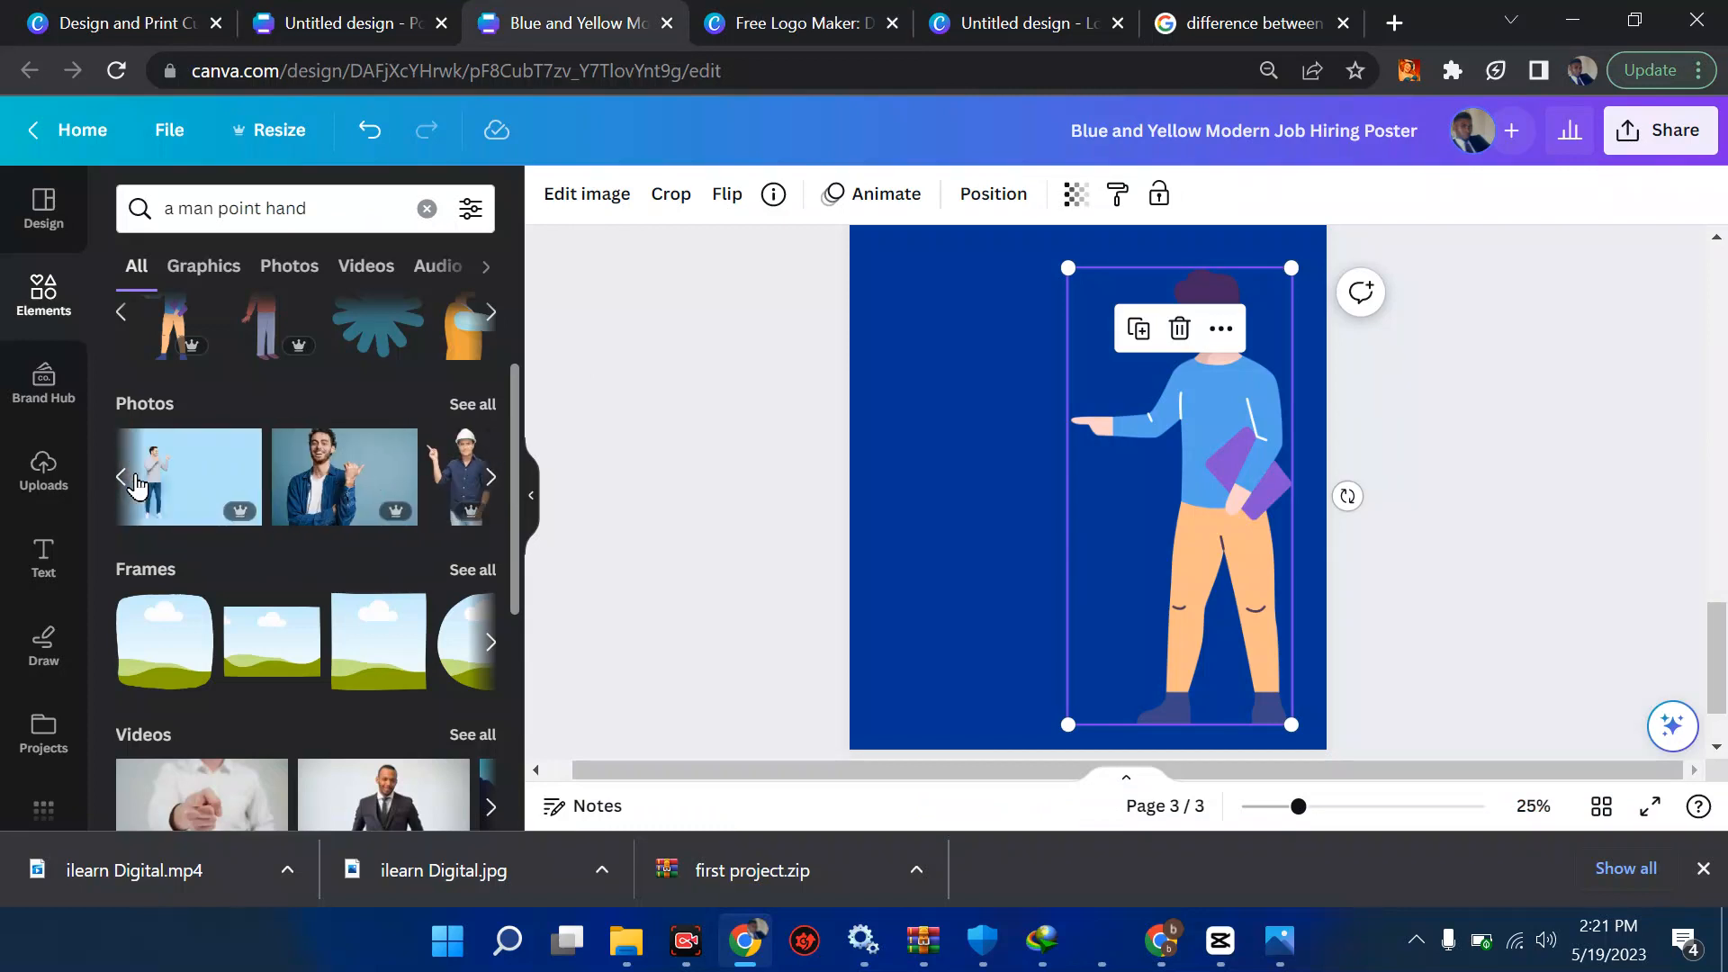
{"action": "left_click", "coordinate": [135, 486]}
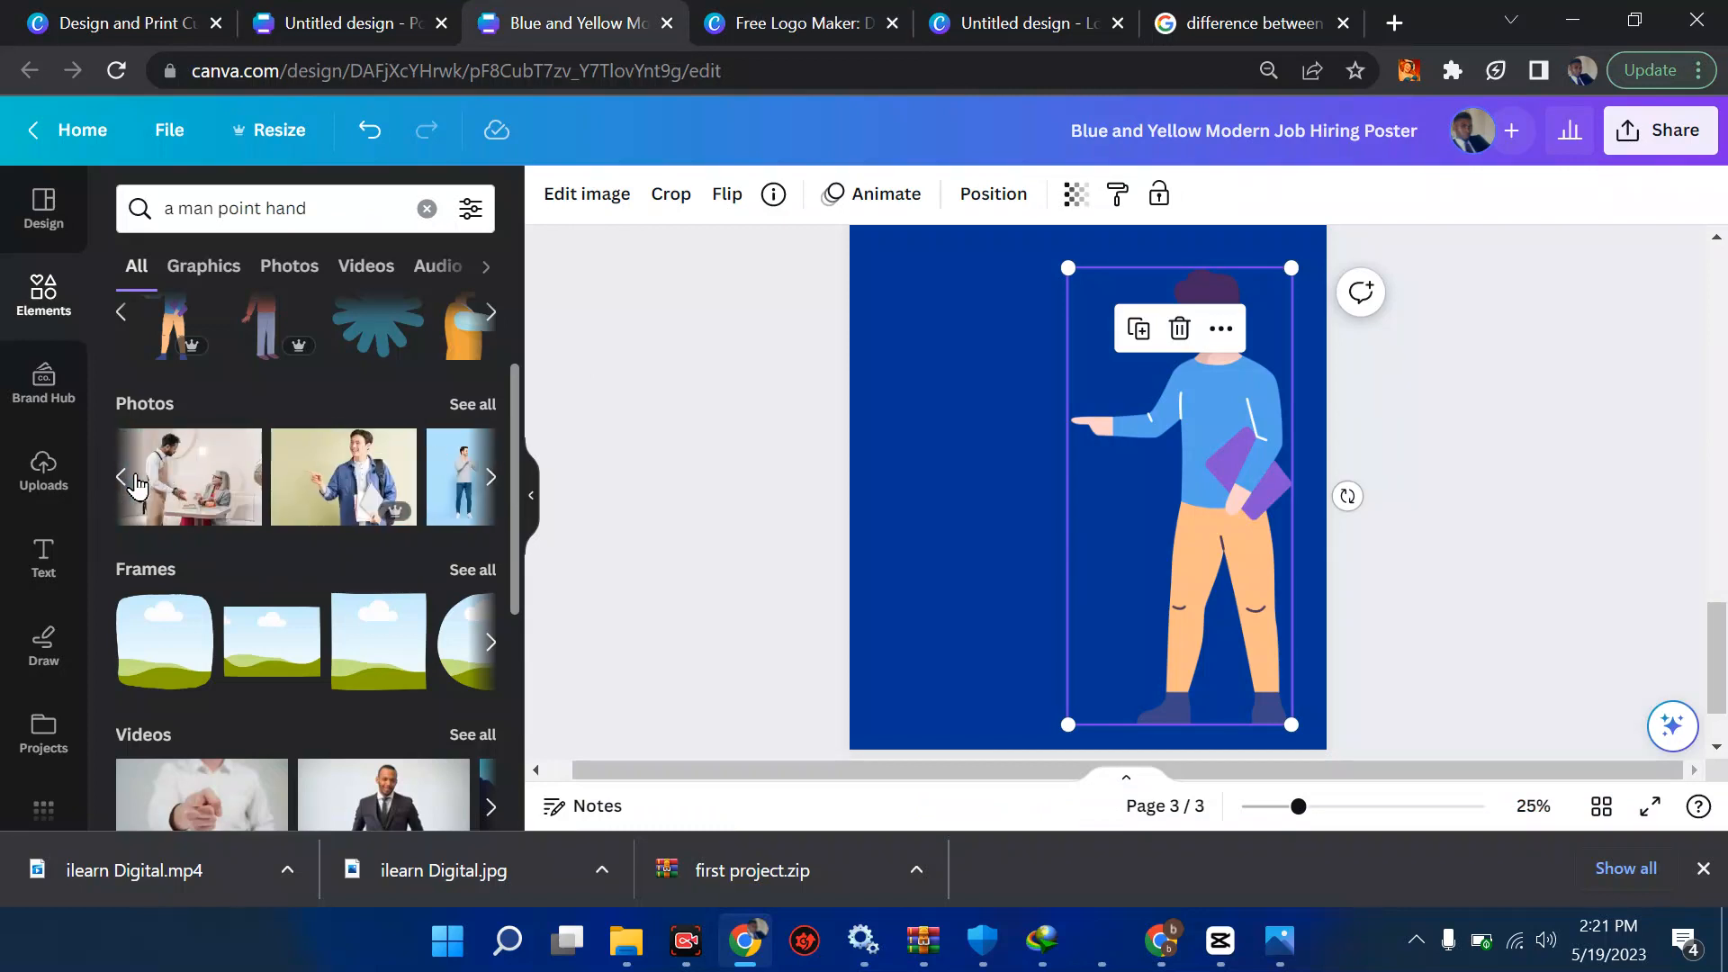
{"action": "left_click", "coordinate": [487, 479]}
{"action": "scroll", "coordinate": [338, 490], "scroll_direction": "down", "scroll_amount": 3}
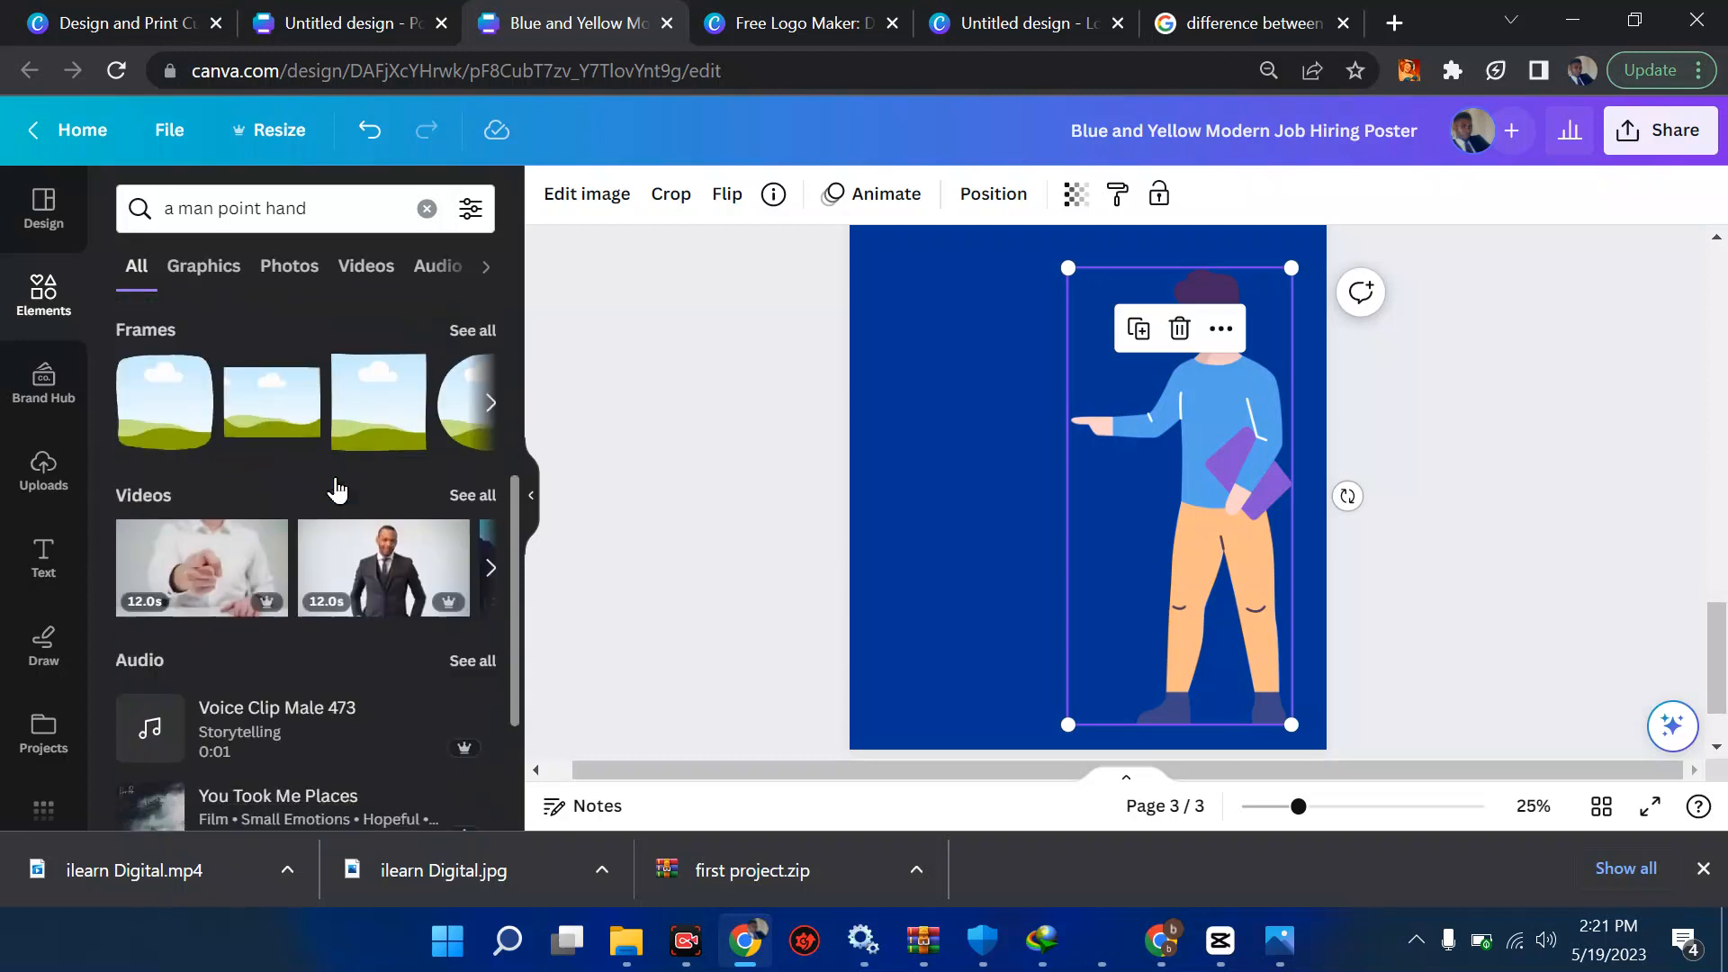
{"action": "scroll", "coordinate": [338, 491], "scroll_direction": "up", "scroll_amount": 1}
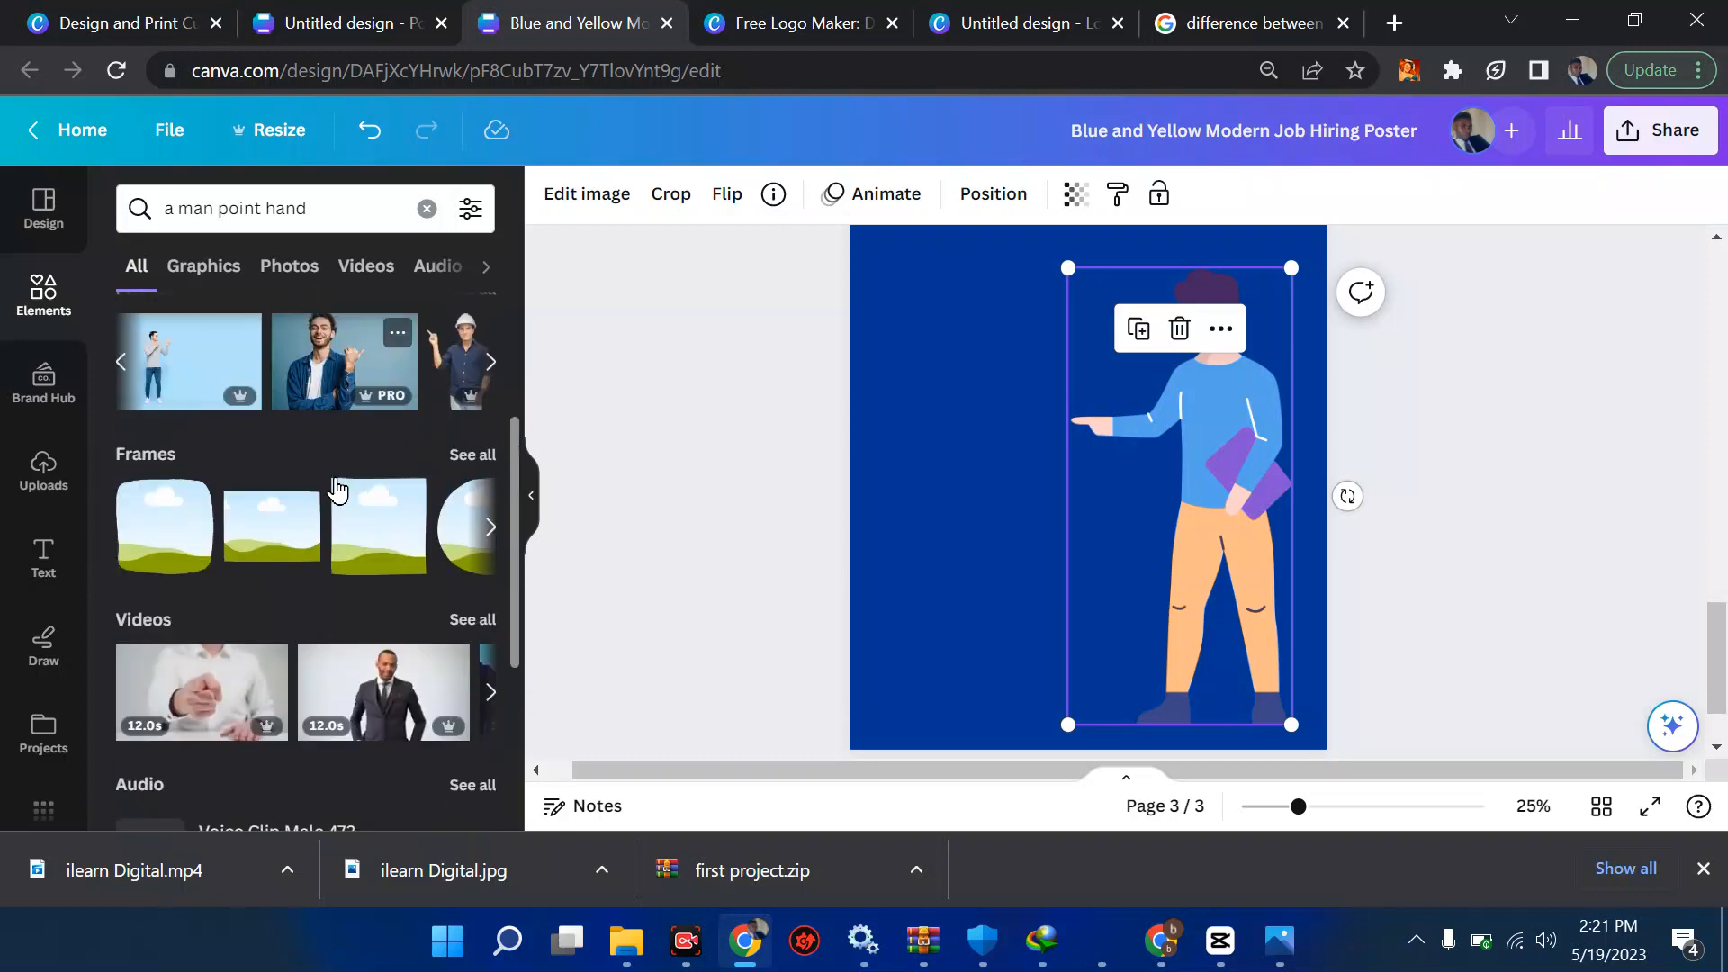
{"action": "left_click", "coordinate": [331, 369]}
{"action": "left_click_drag", "start_coordinate": [1036, 392], "coordinate": [1045, 473]}
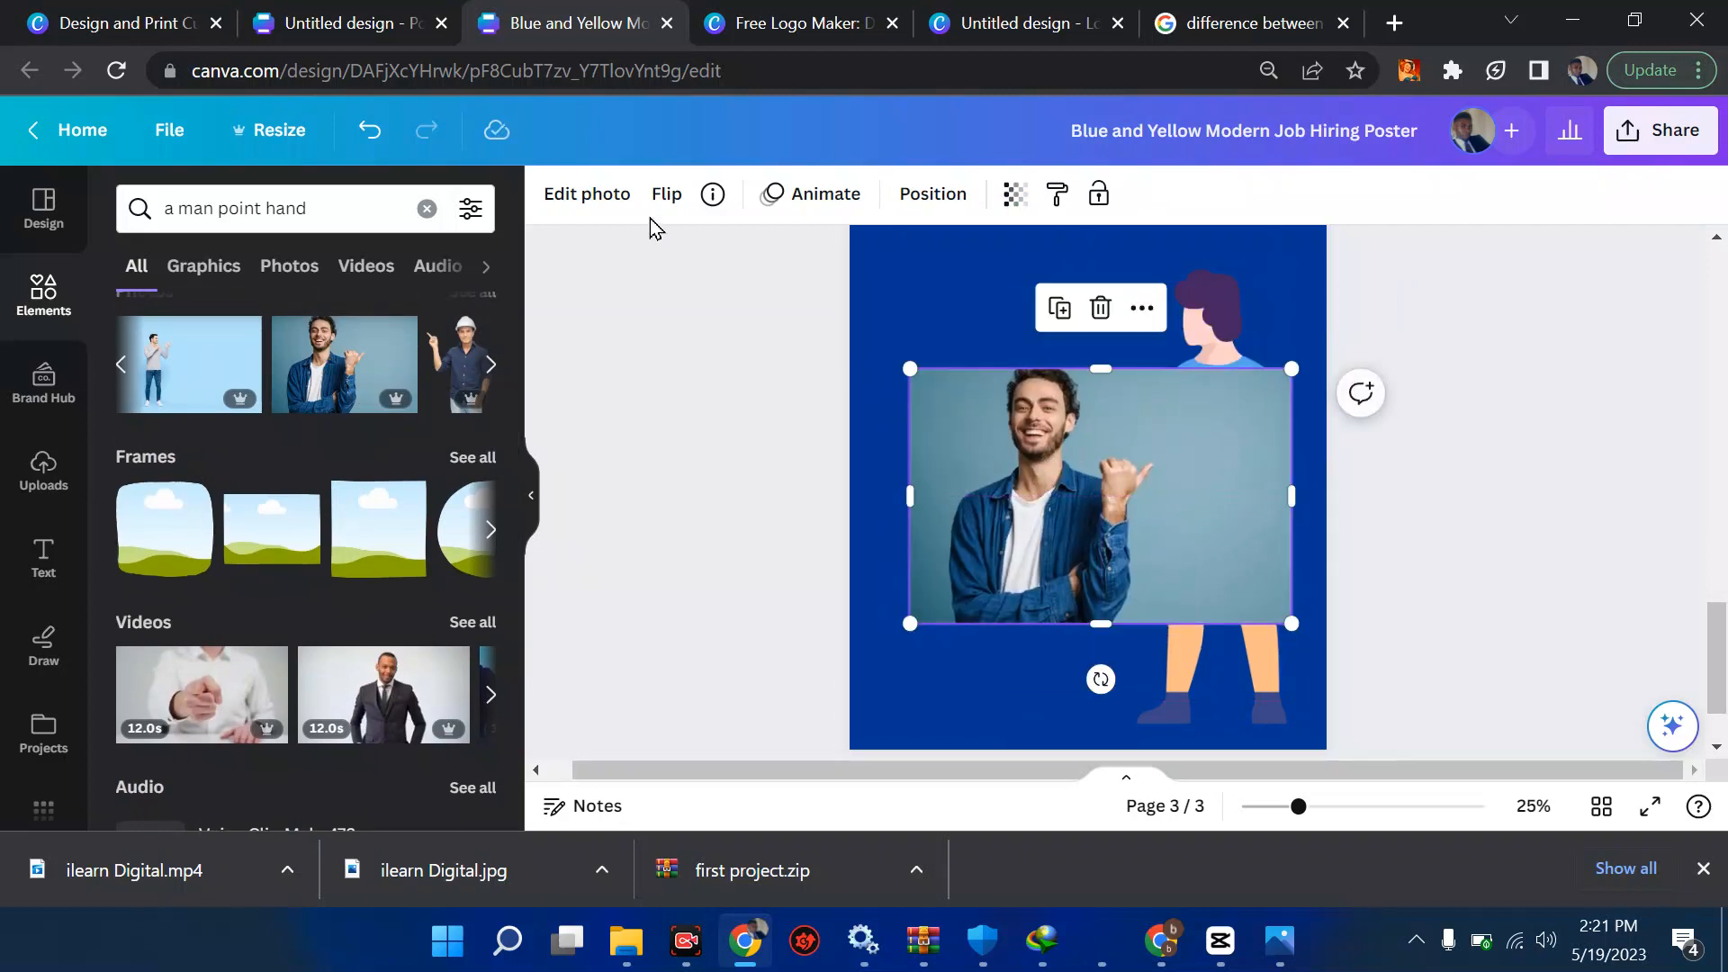
Remove the background from the smiling man's photo on page 3 with BG Remover.
{"action": "left_click", "coordinate": [594, 205]}
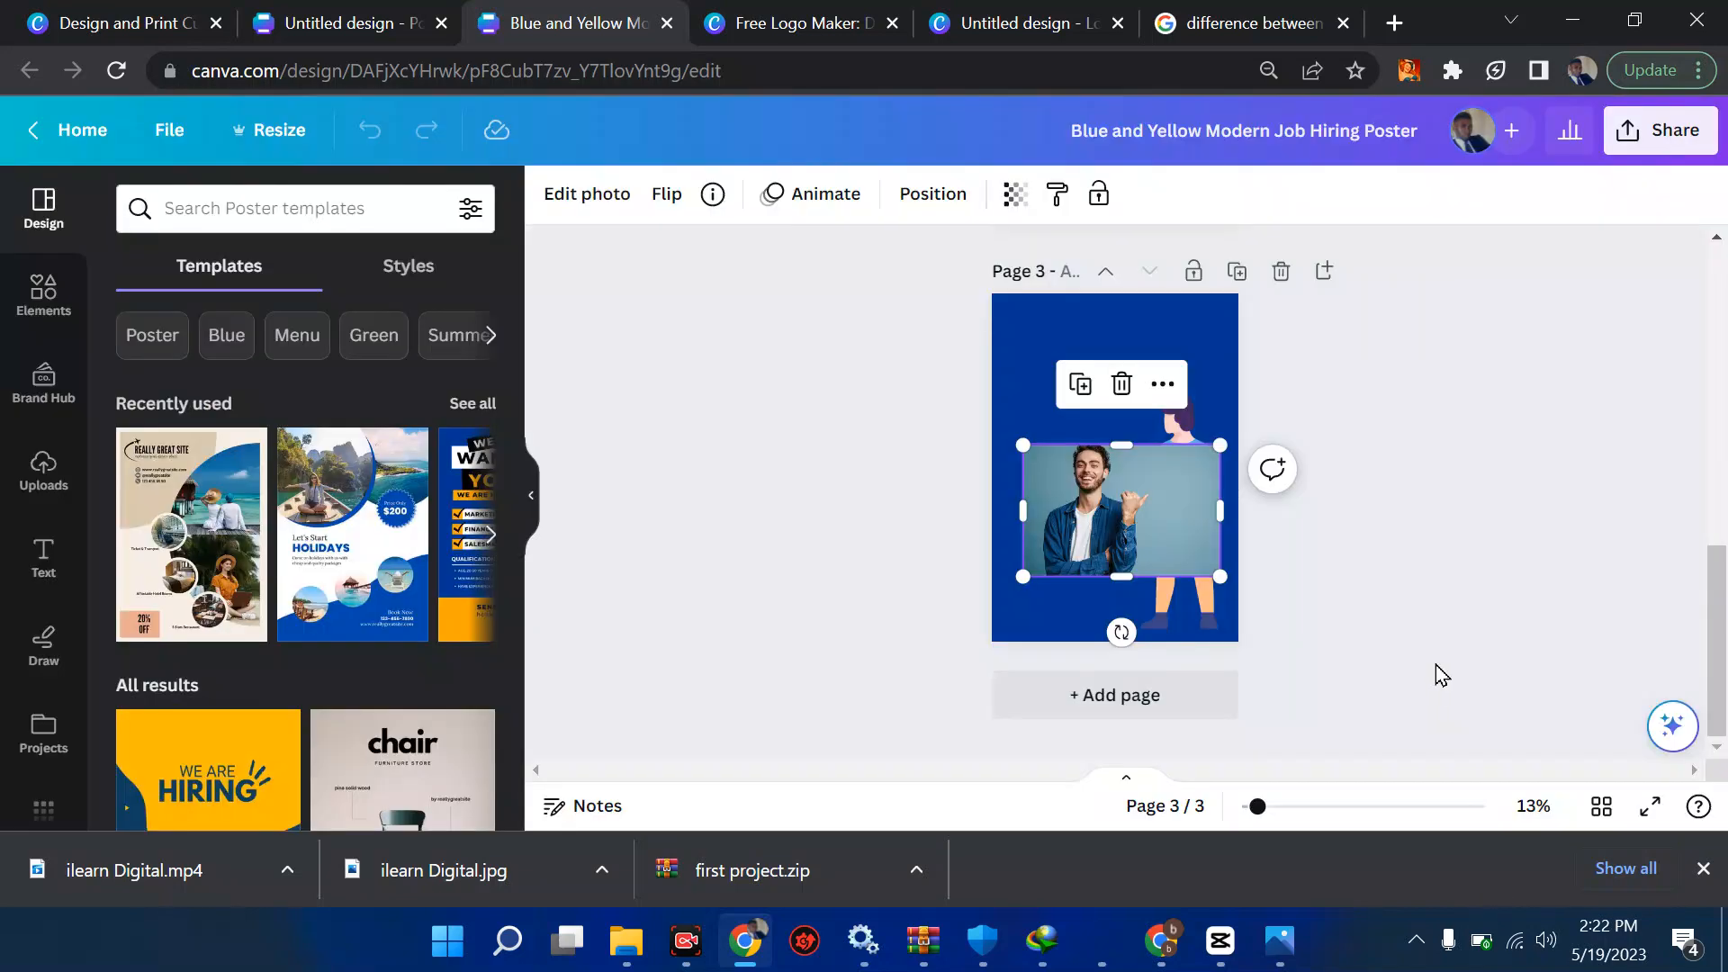
{"action": "key", "text": "ctrl+minus"}
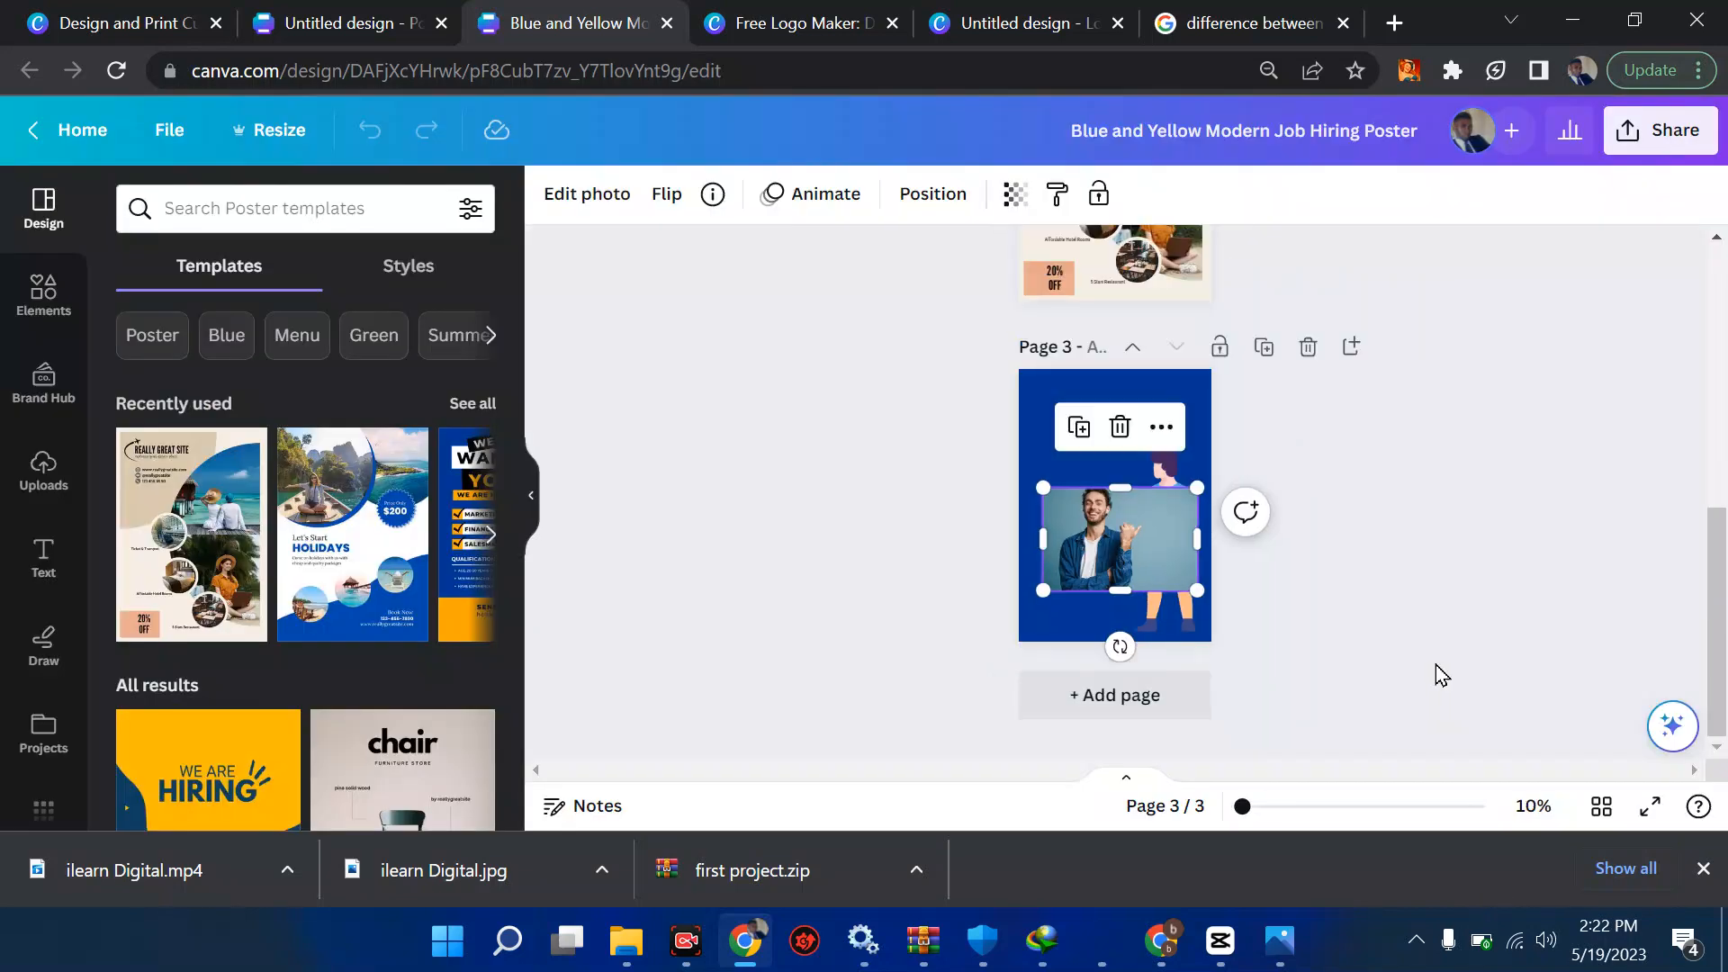
{"action": "scroll", "coordinate": [1435, 664], "scroll_direction": "up", "scroll_amount": 5}
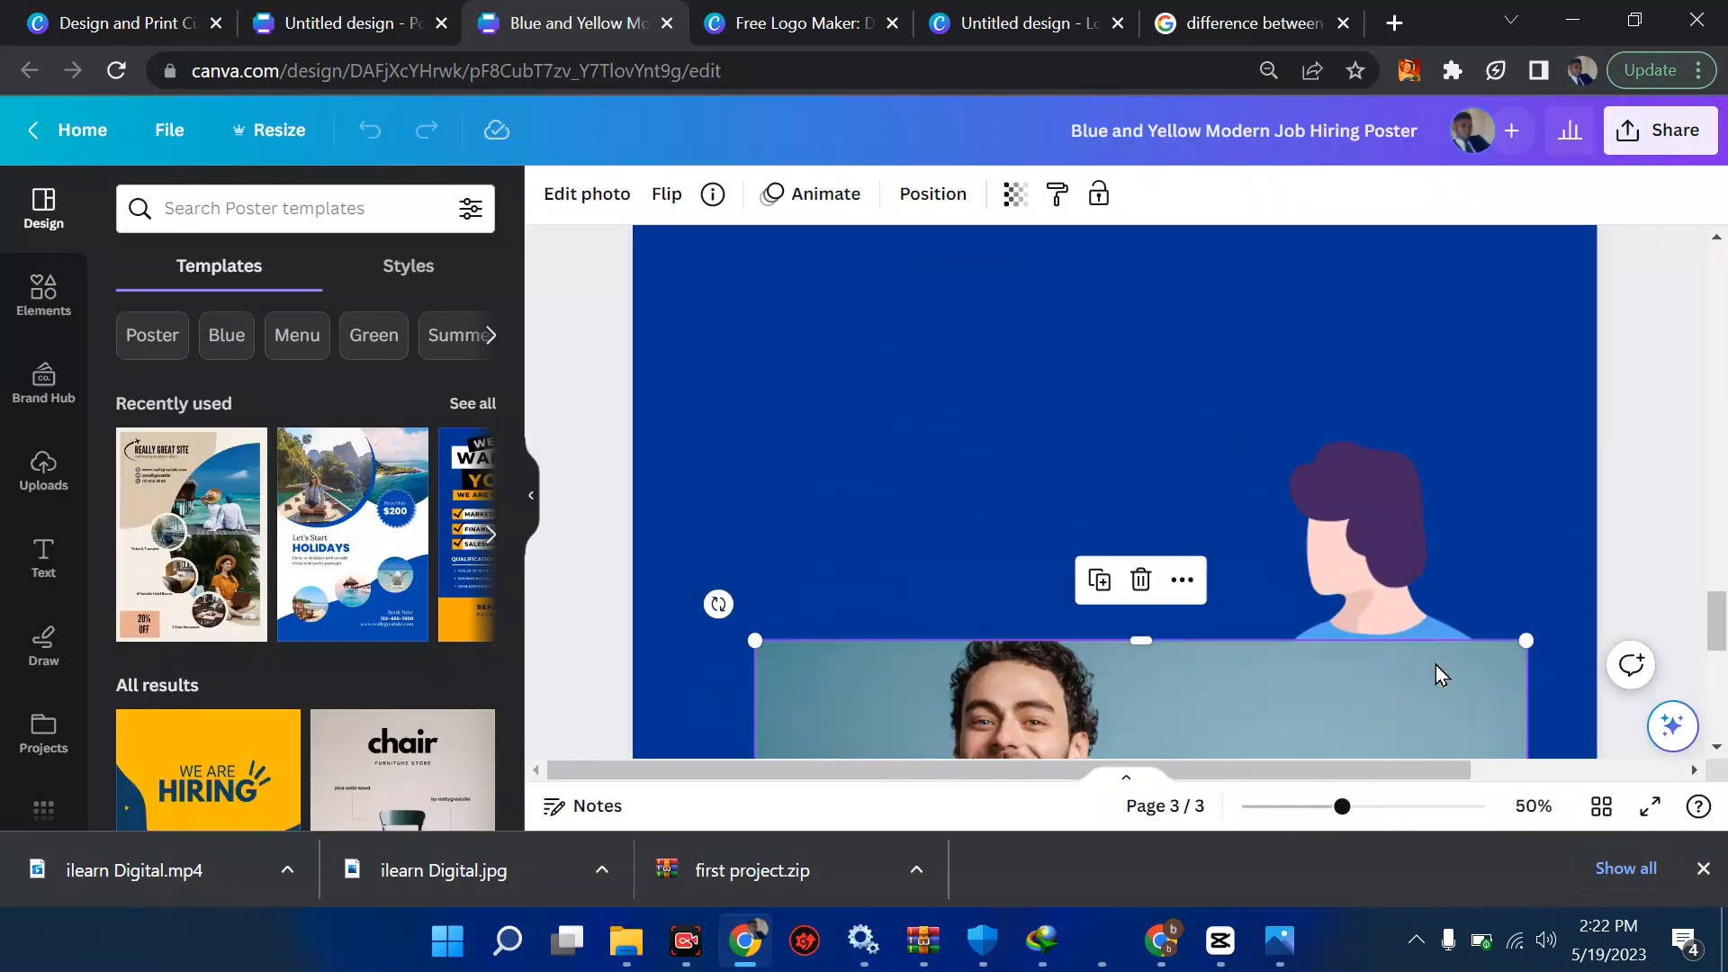
{"action": "scroll", "coordinate": [1434, 665], "scroll_direction": "down", "scroll_amount": 3}
{"action": "scroll", "coordinate": [1435, 664], "scroll_direction": "down", "scroll_amount": 3}
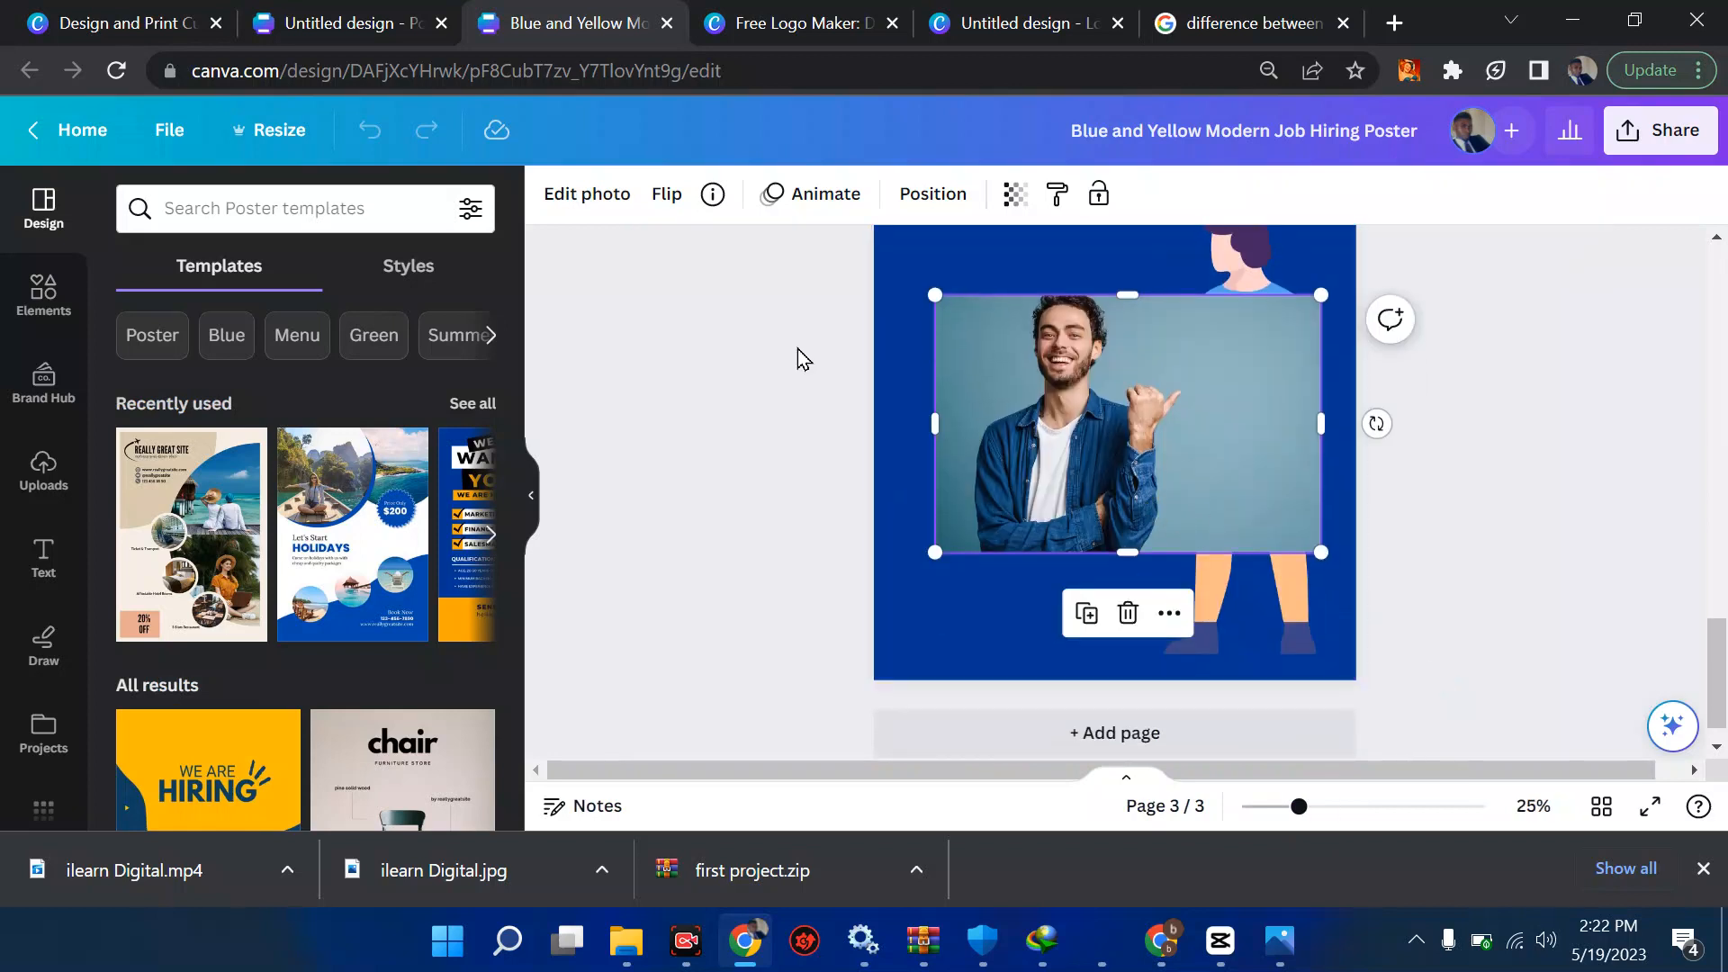
{"action": "left_click", "coordinate": [586, 196]}
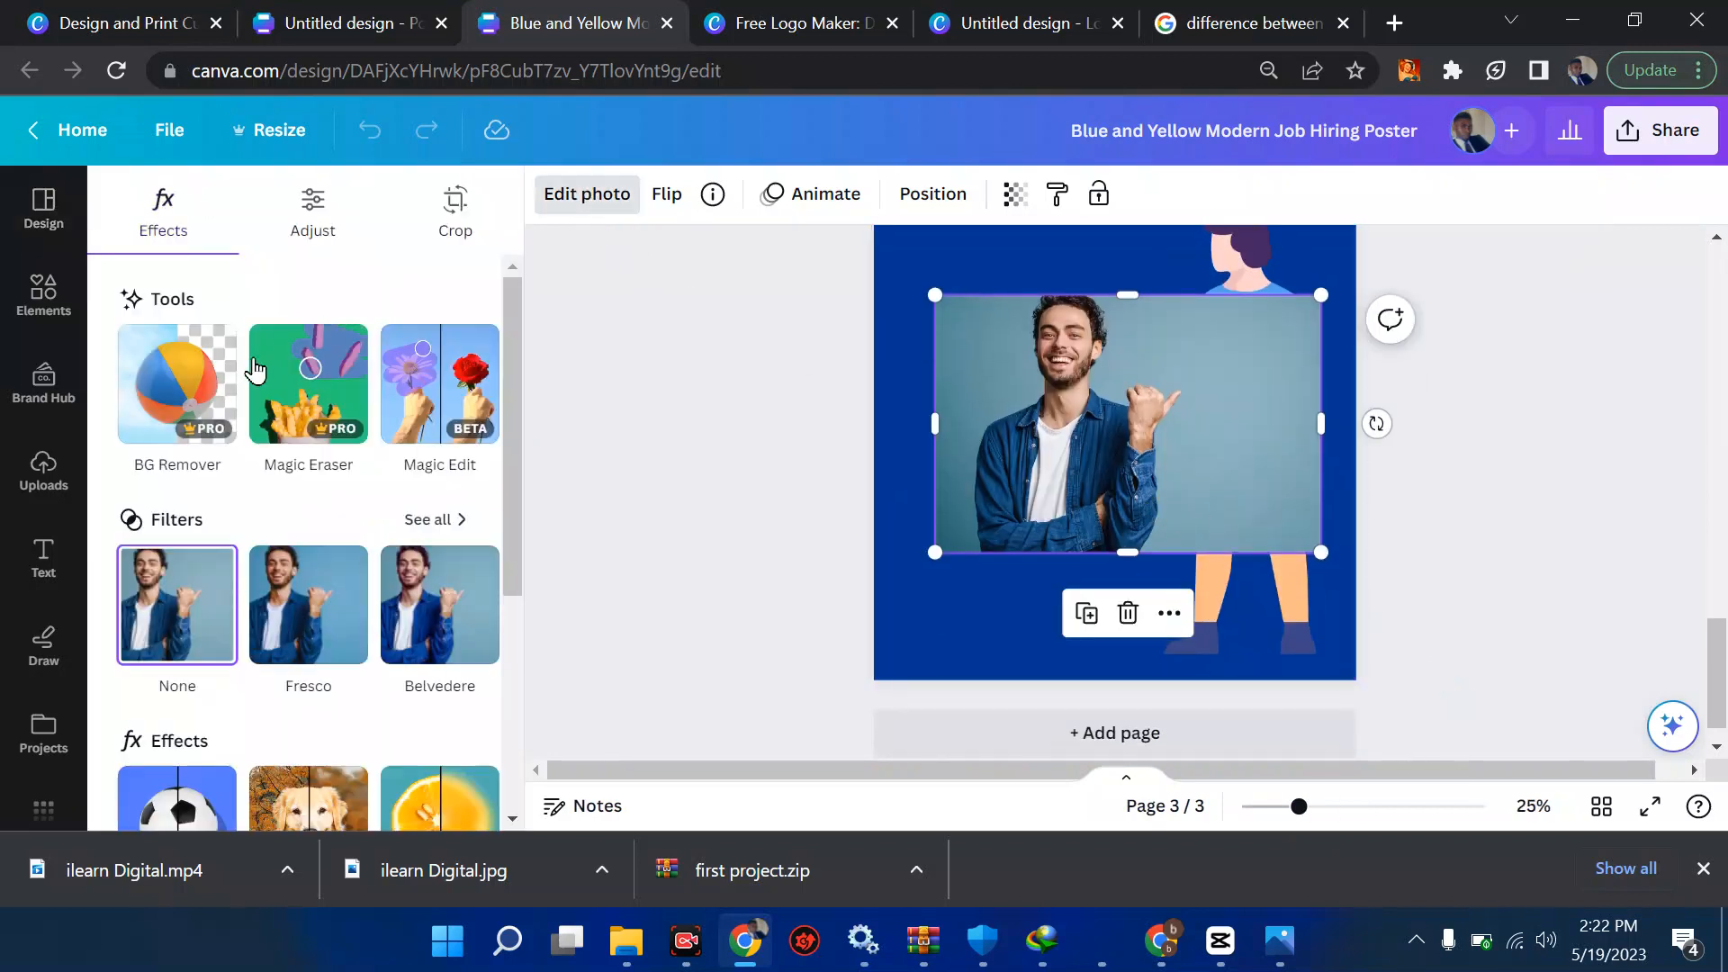
{"action": "left_click", "coordinate": [181, 389]}
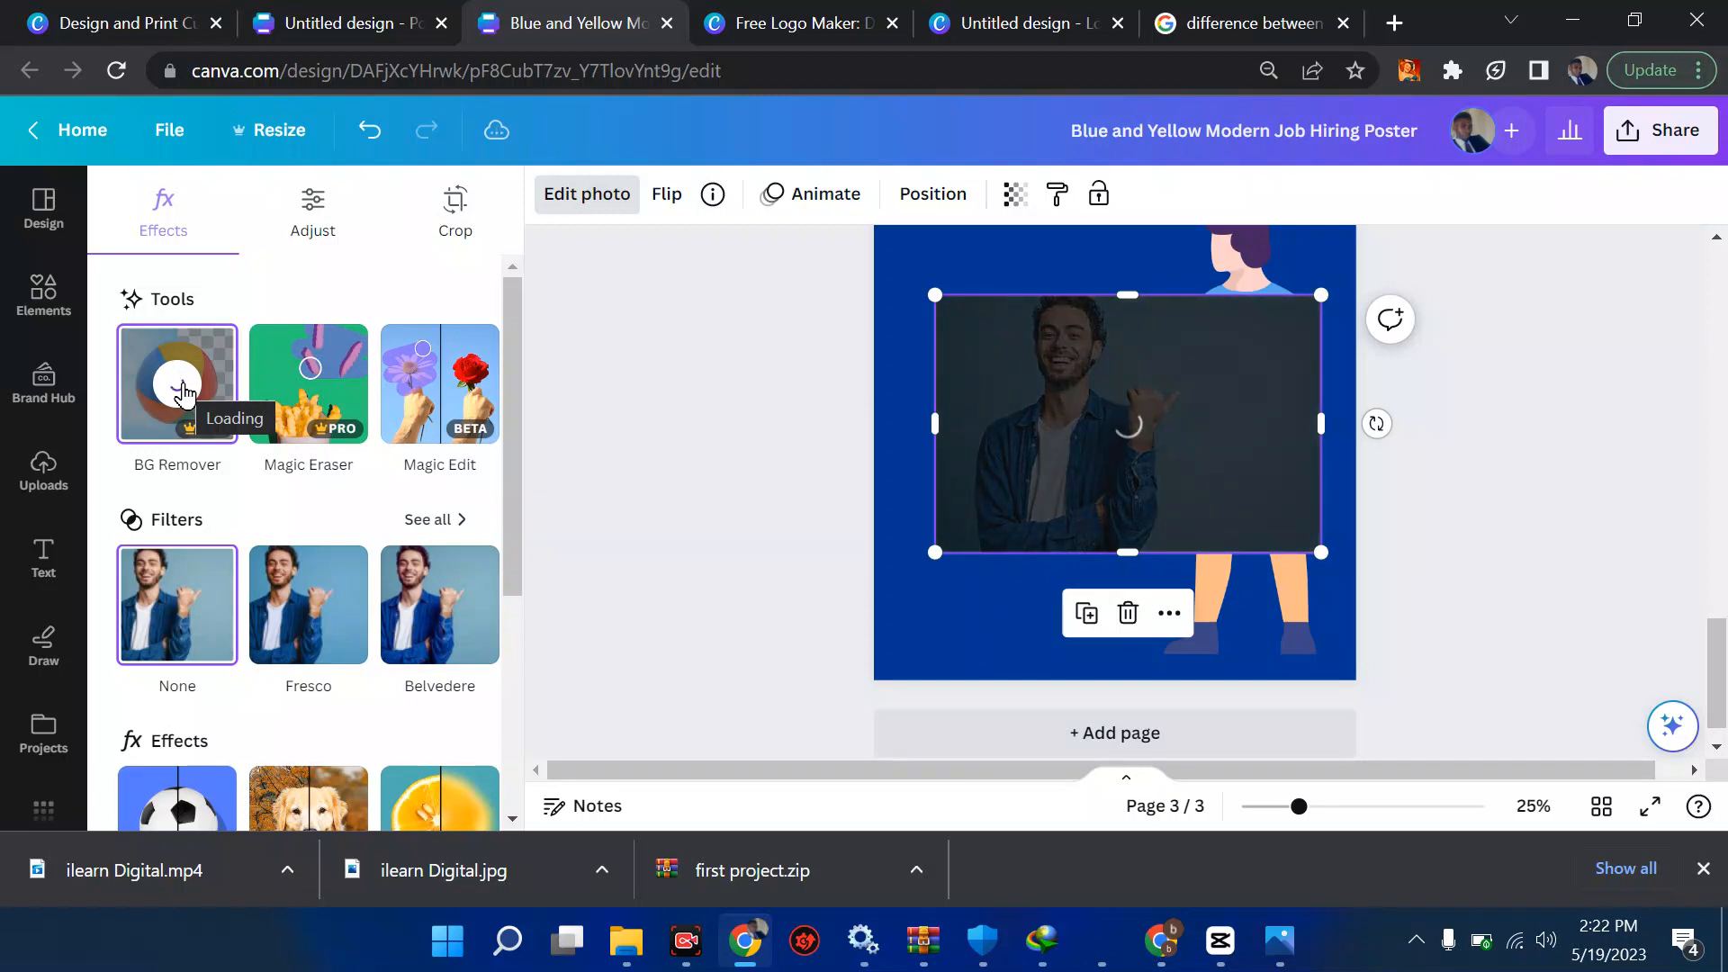
{"action": "left_click", "coordinate": [32, 491]}
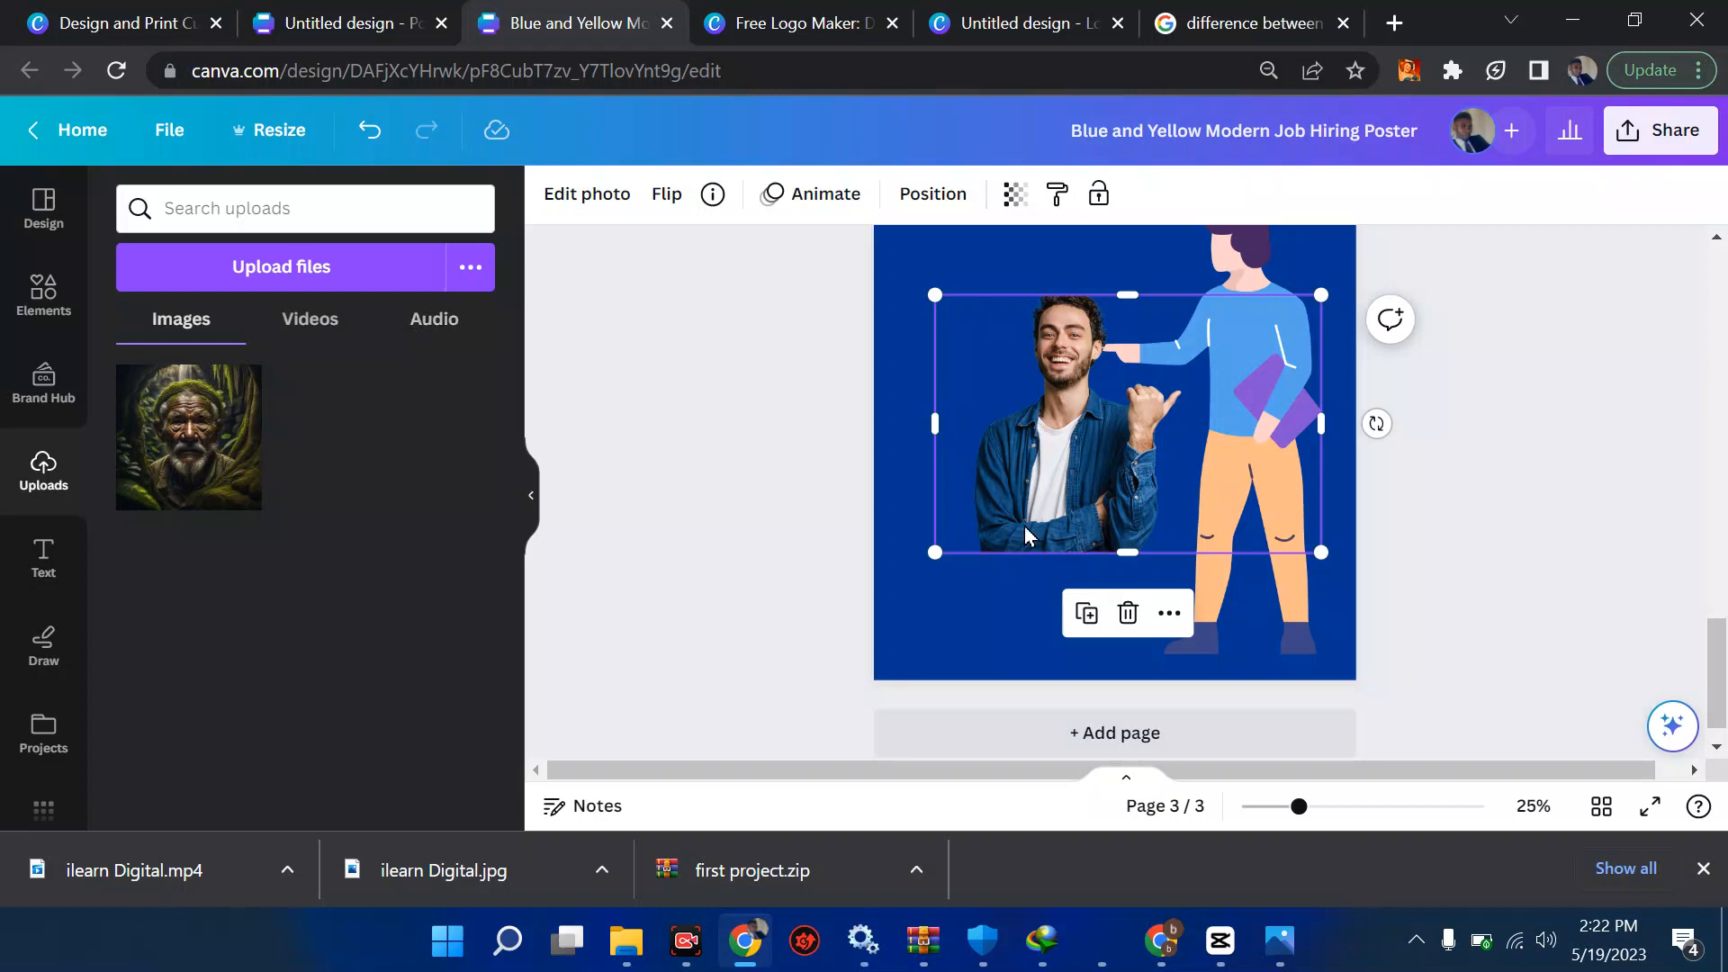
Move the cut-out man down to the lower edge of page 3 and delete the pointing-figure graphic.
{"action": "left_click_drag", "start_coordinate": [1026, 536], "coordinate": [1002, 641]}
{"action": "left_click", "coordinate": [1229, 369]}
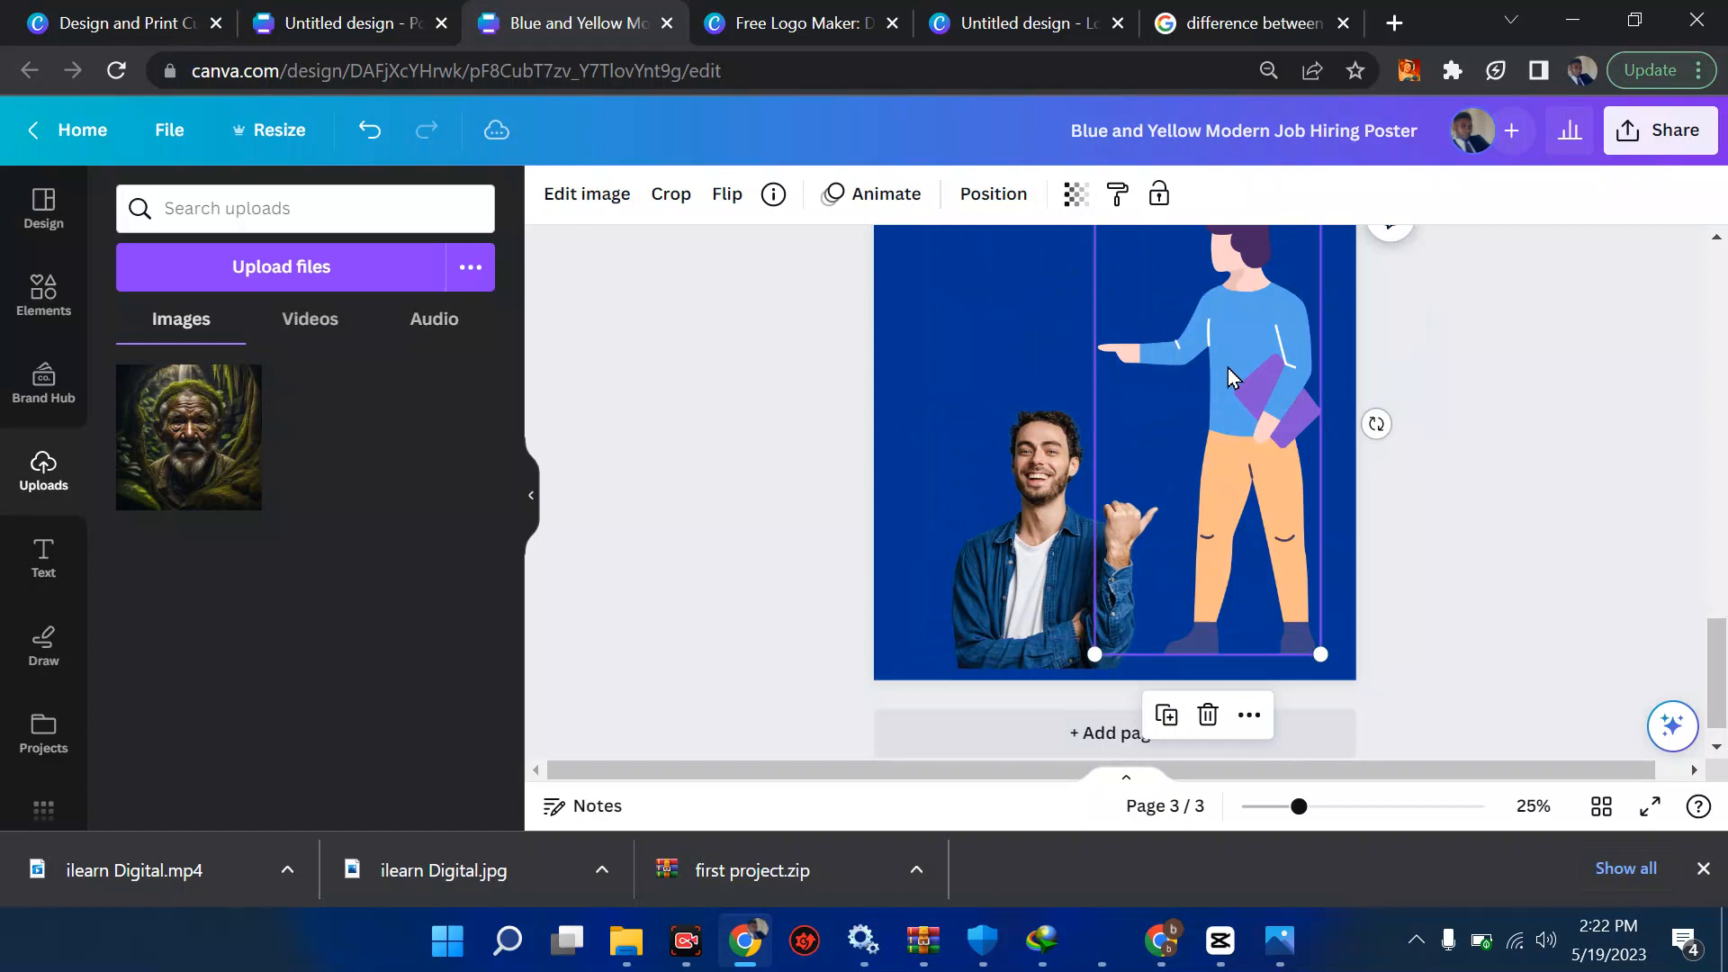
{"action": "key", "text": "Delete"}
{"action": "scroll", "coordinate": [1228, 367], "scroll_direction": "down", "scroll_amount": 3}
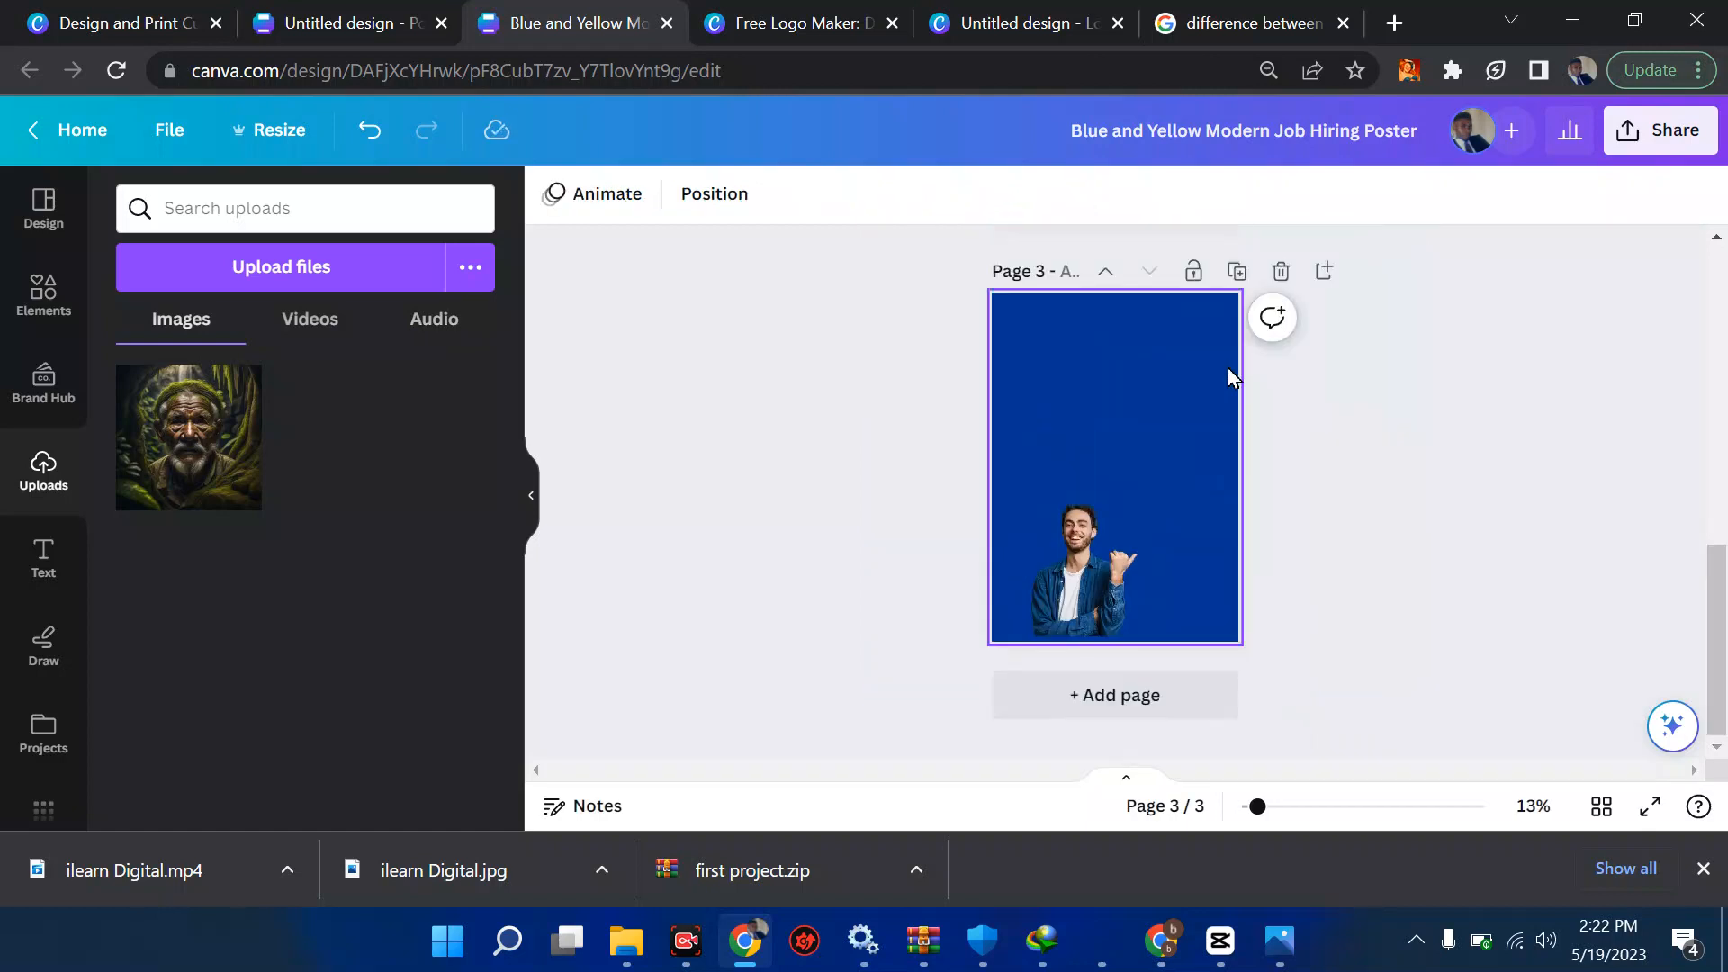
Move the cut-out man up towards the page's right side and enlarge him until his pointing hand runs past the page edge.
{"action": "left_click", "coordinate": [1109, 509]}
{"action": "left_click_drag", "start_coordinate": [1082, 545], "coordinate": [1152, 406]}
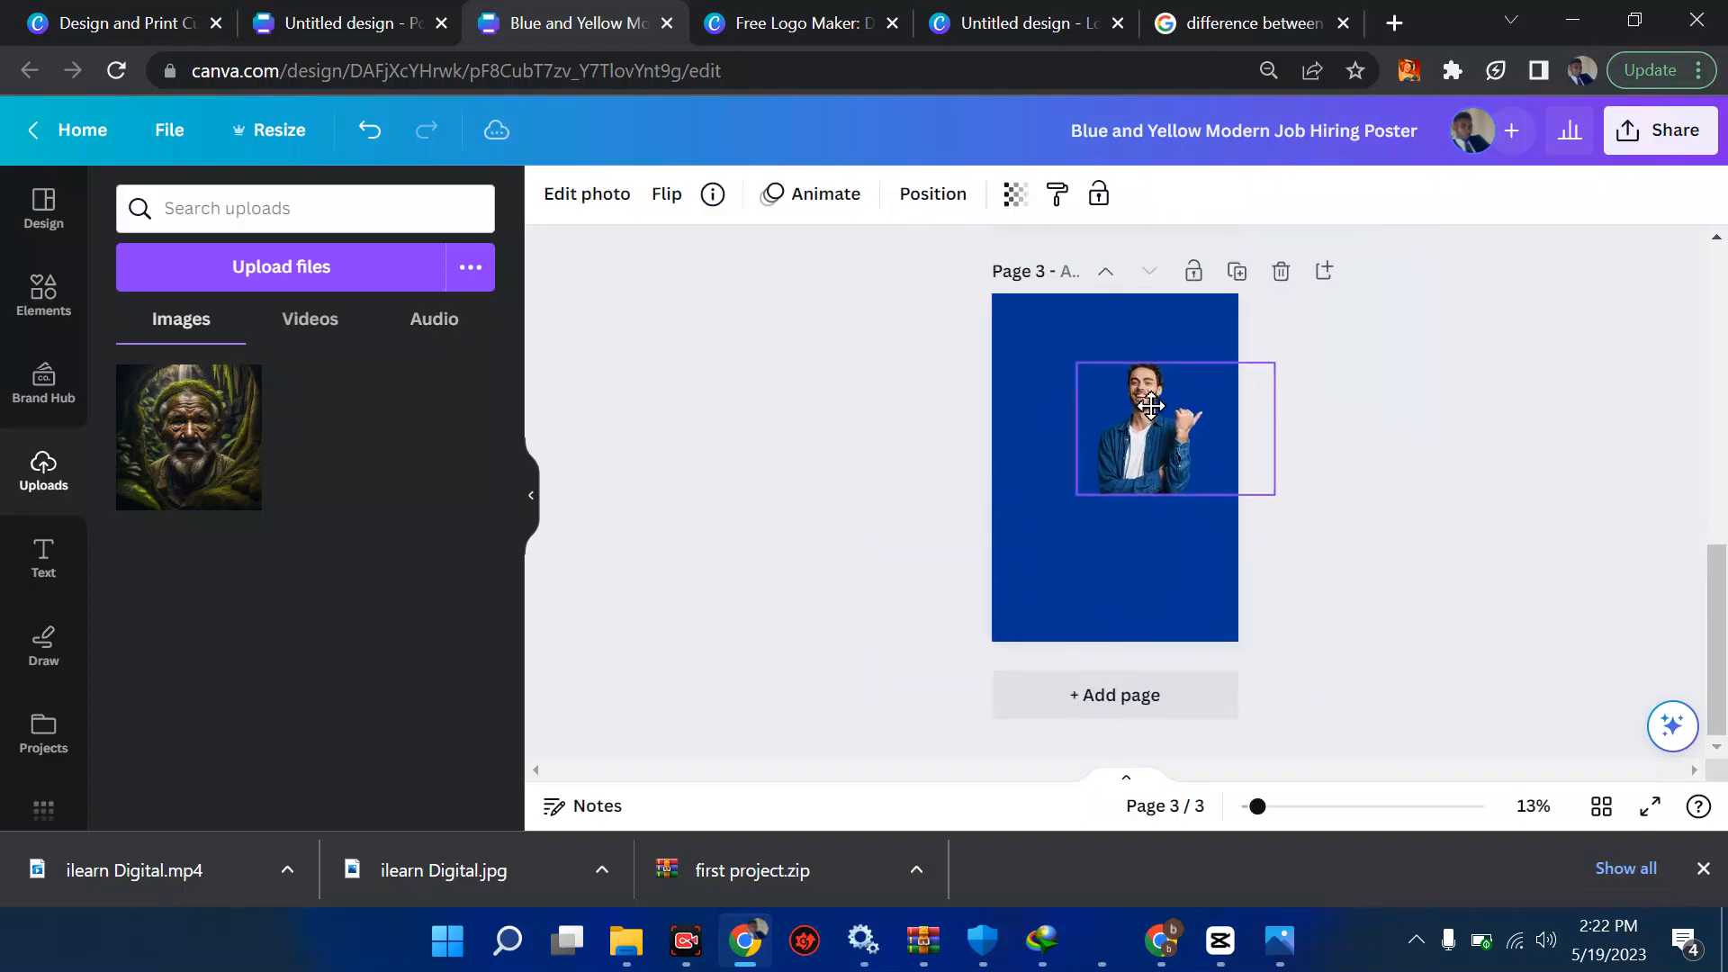
{"action": "left_click_drag", "start_coordinate": [1278, 494], "coordinate": [1392, 569]}
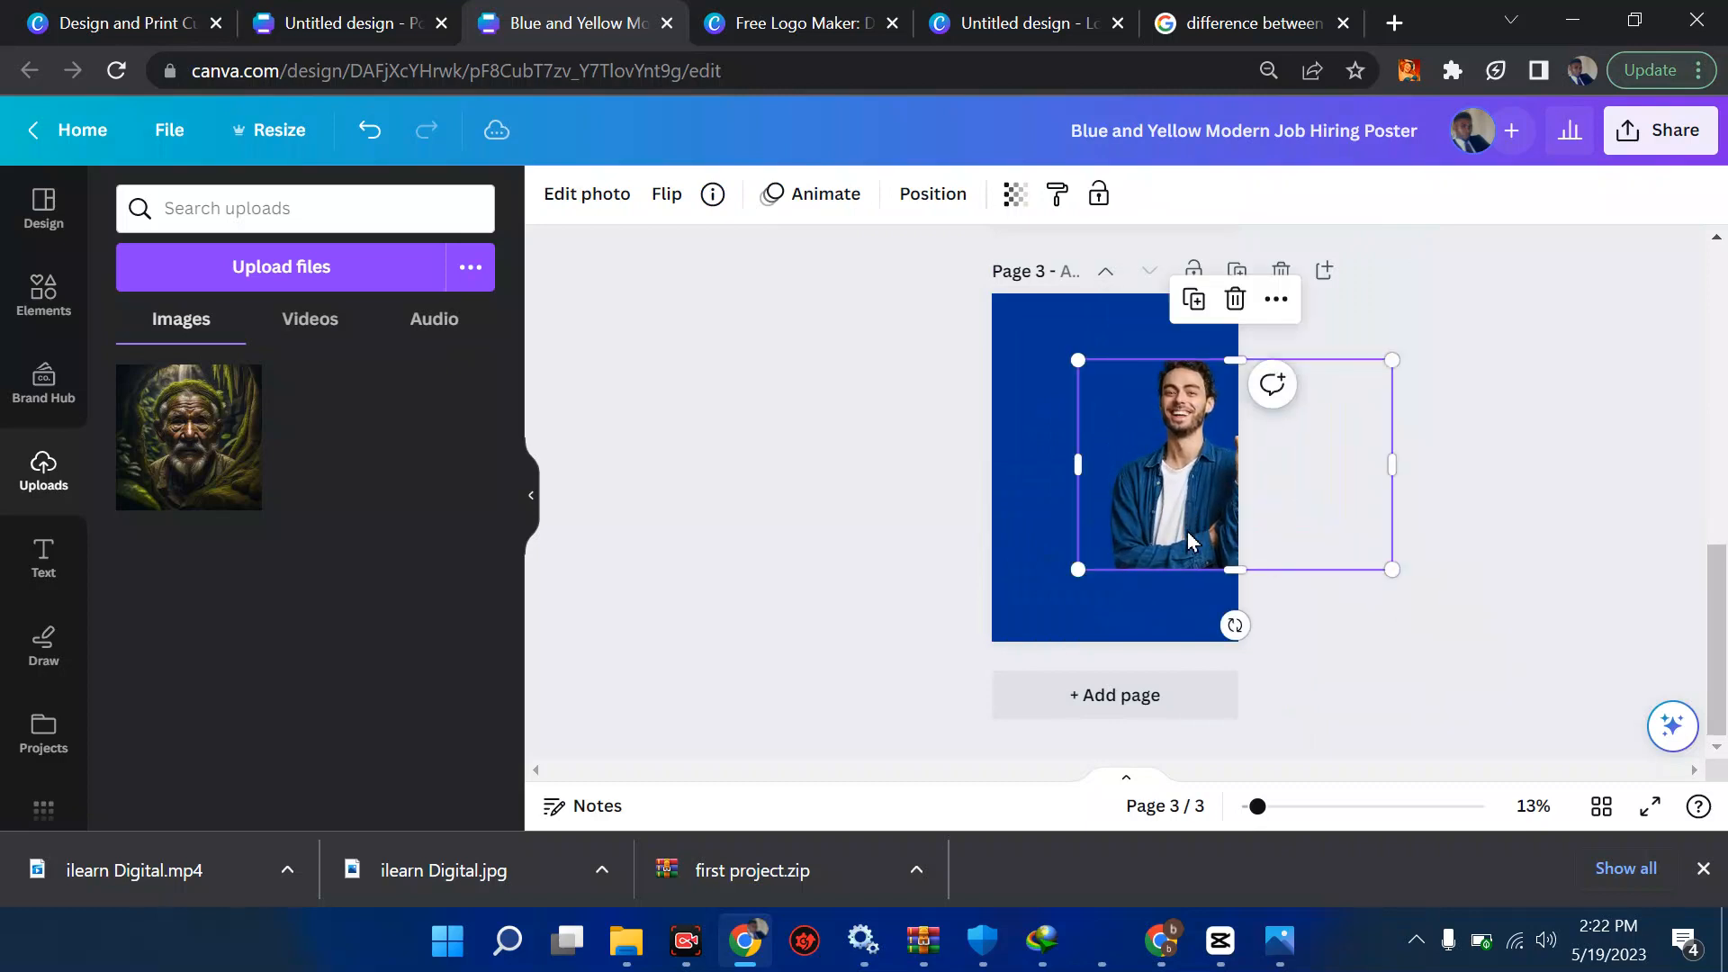
{"action": "left_click_drag", "start_coordinate": [1077, 360], "coordinate": [1041, 350]}
{"action": "mouse_move", "coordinate": [1161, 486]}
{"action": "left_mouse_down"}
{"action": "mouse_move", "coordinate": [1159, 512]}
{"action": "mouse_move", "coordinate": [1173, 488]}
{"action": "left_mouse_up"}
Try the man's photo flipped horizontally and shifted left so he points into the page, and undo both changes.
{"action": "left_click", "coordinate": [666, 193]}
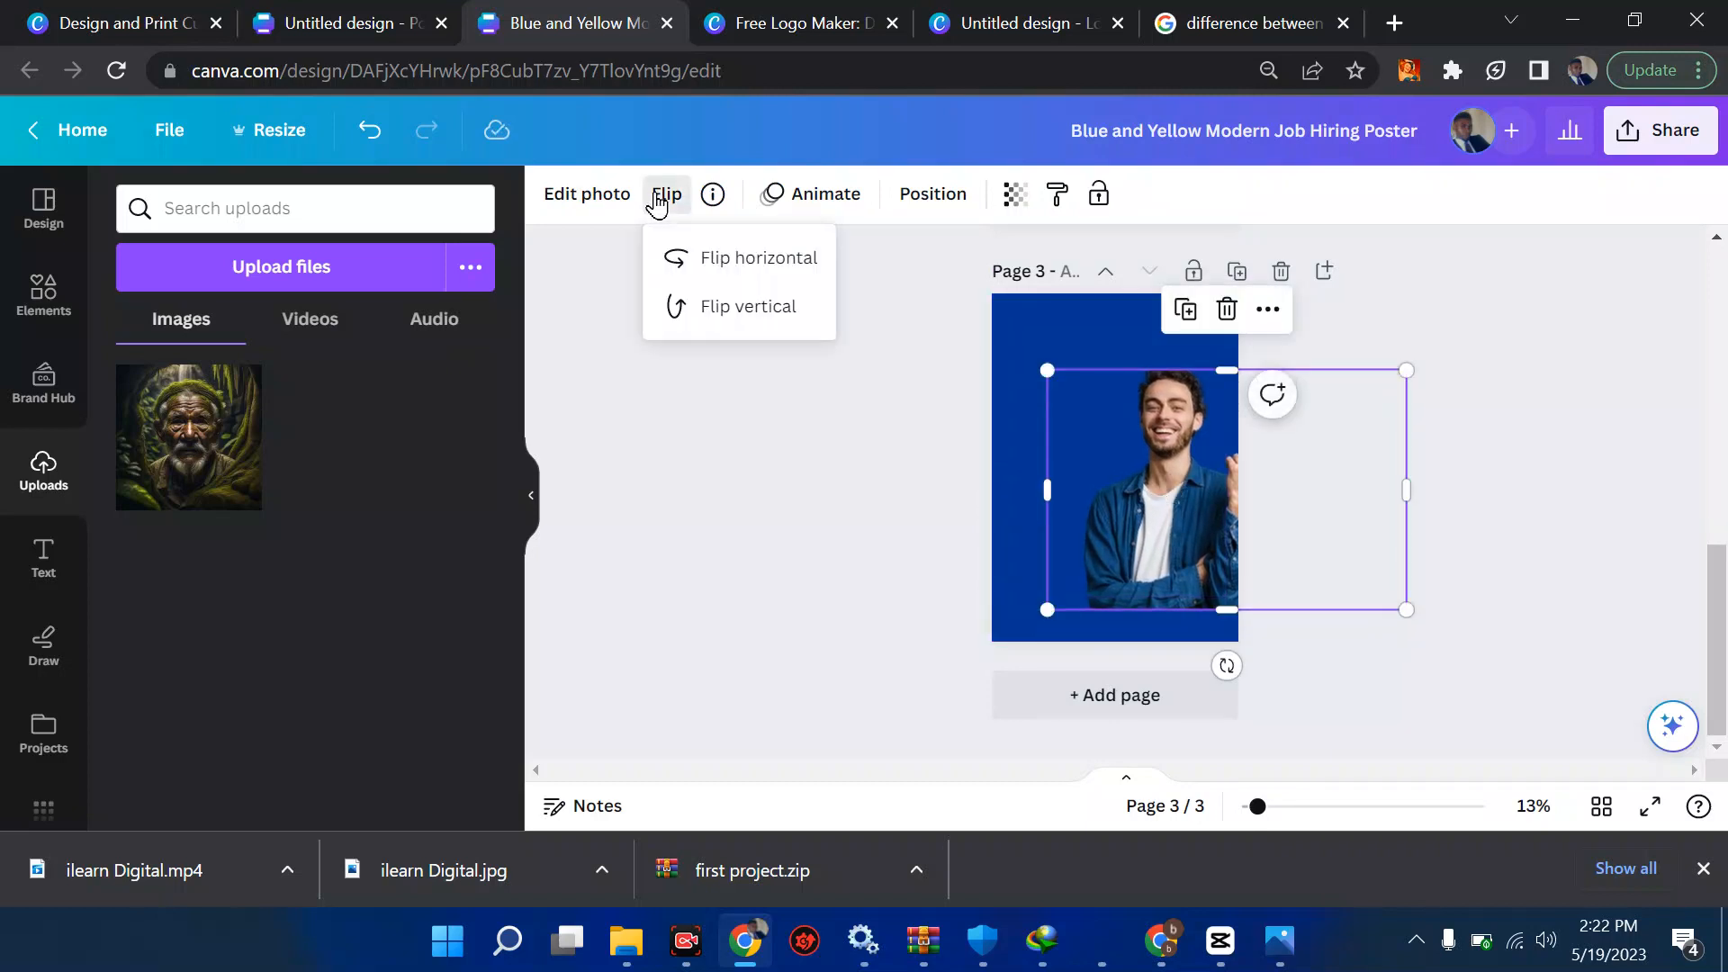
{"action": "left_click", "coordinate": [705, 262]}
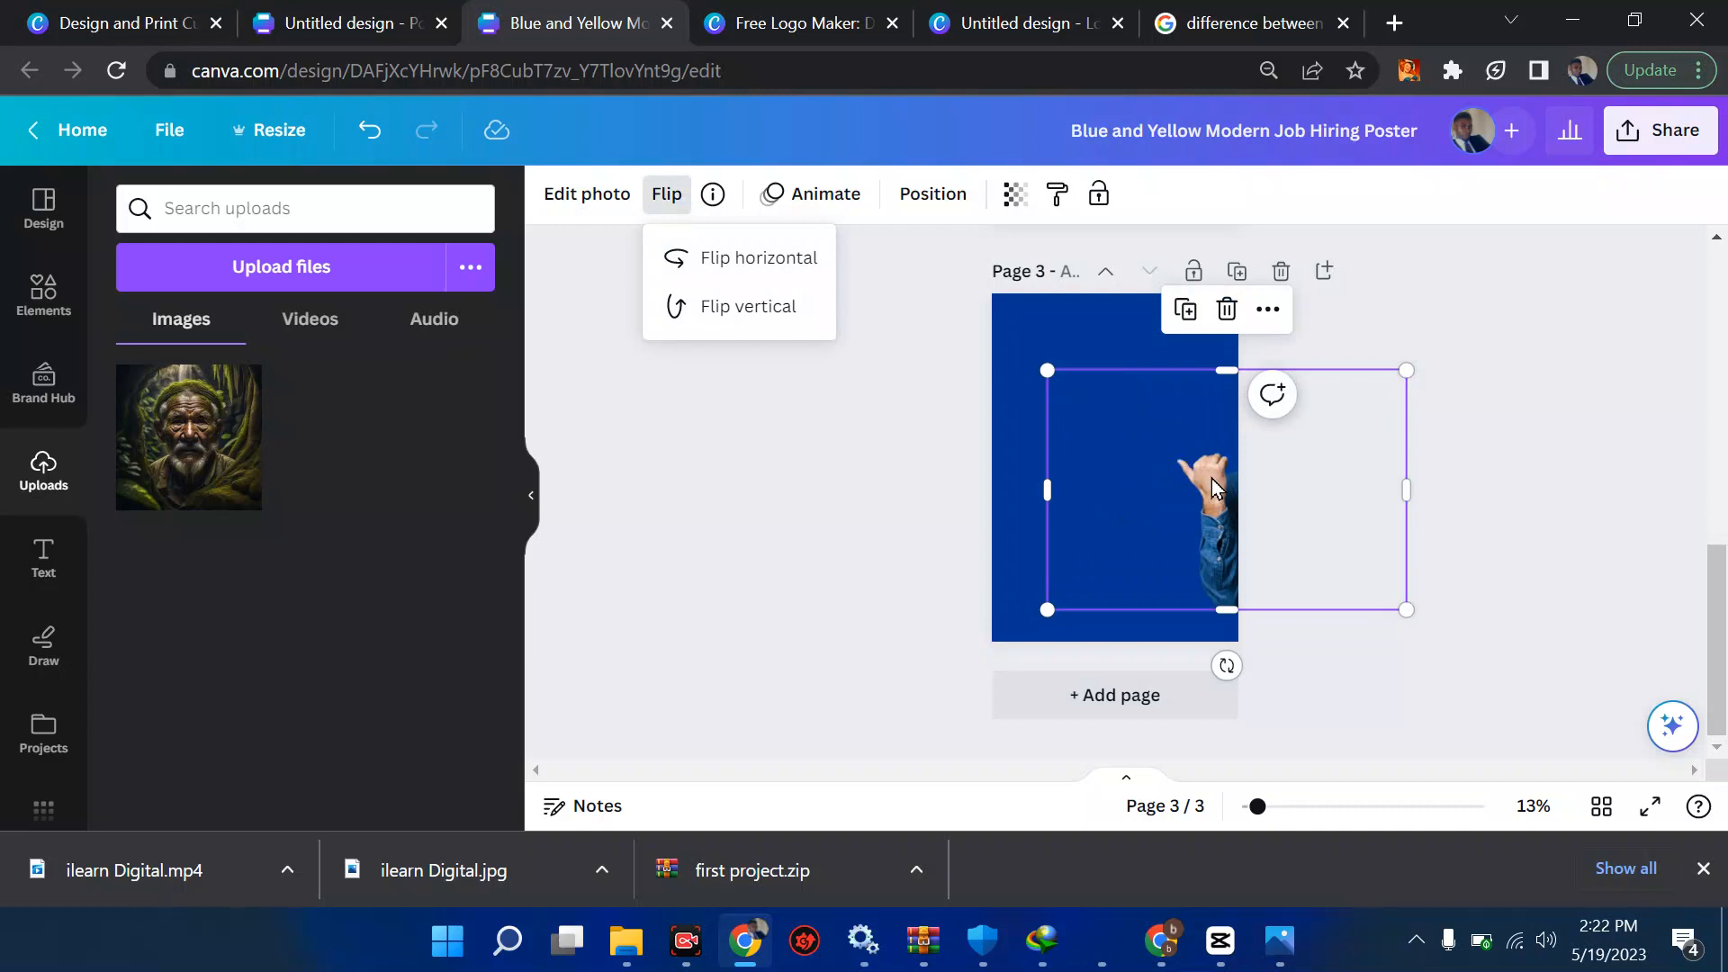
{"action": "left_click_drag", "start_coordinate": [1212, 478], "coordinate": [1094, 458]}
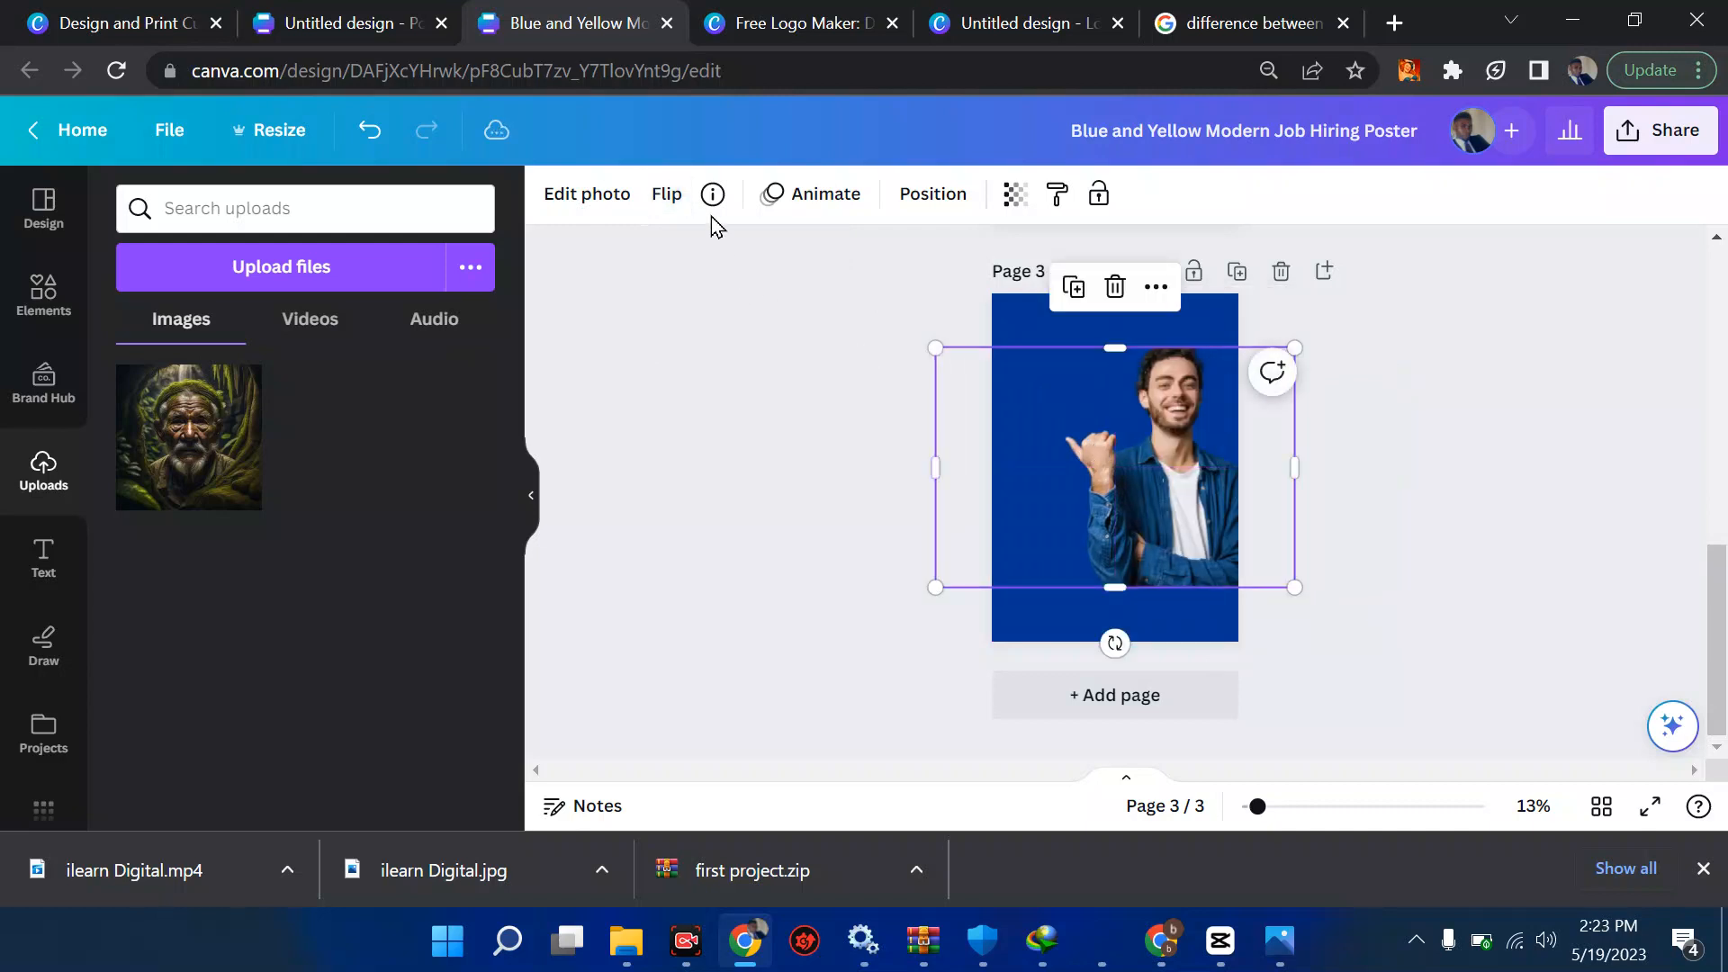
{"action": "left_click", "coordinate": [371, 134]}
{"action": "left_click", "coordinate": [371, 134]}
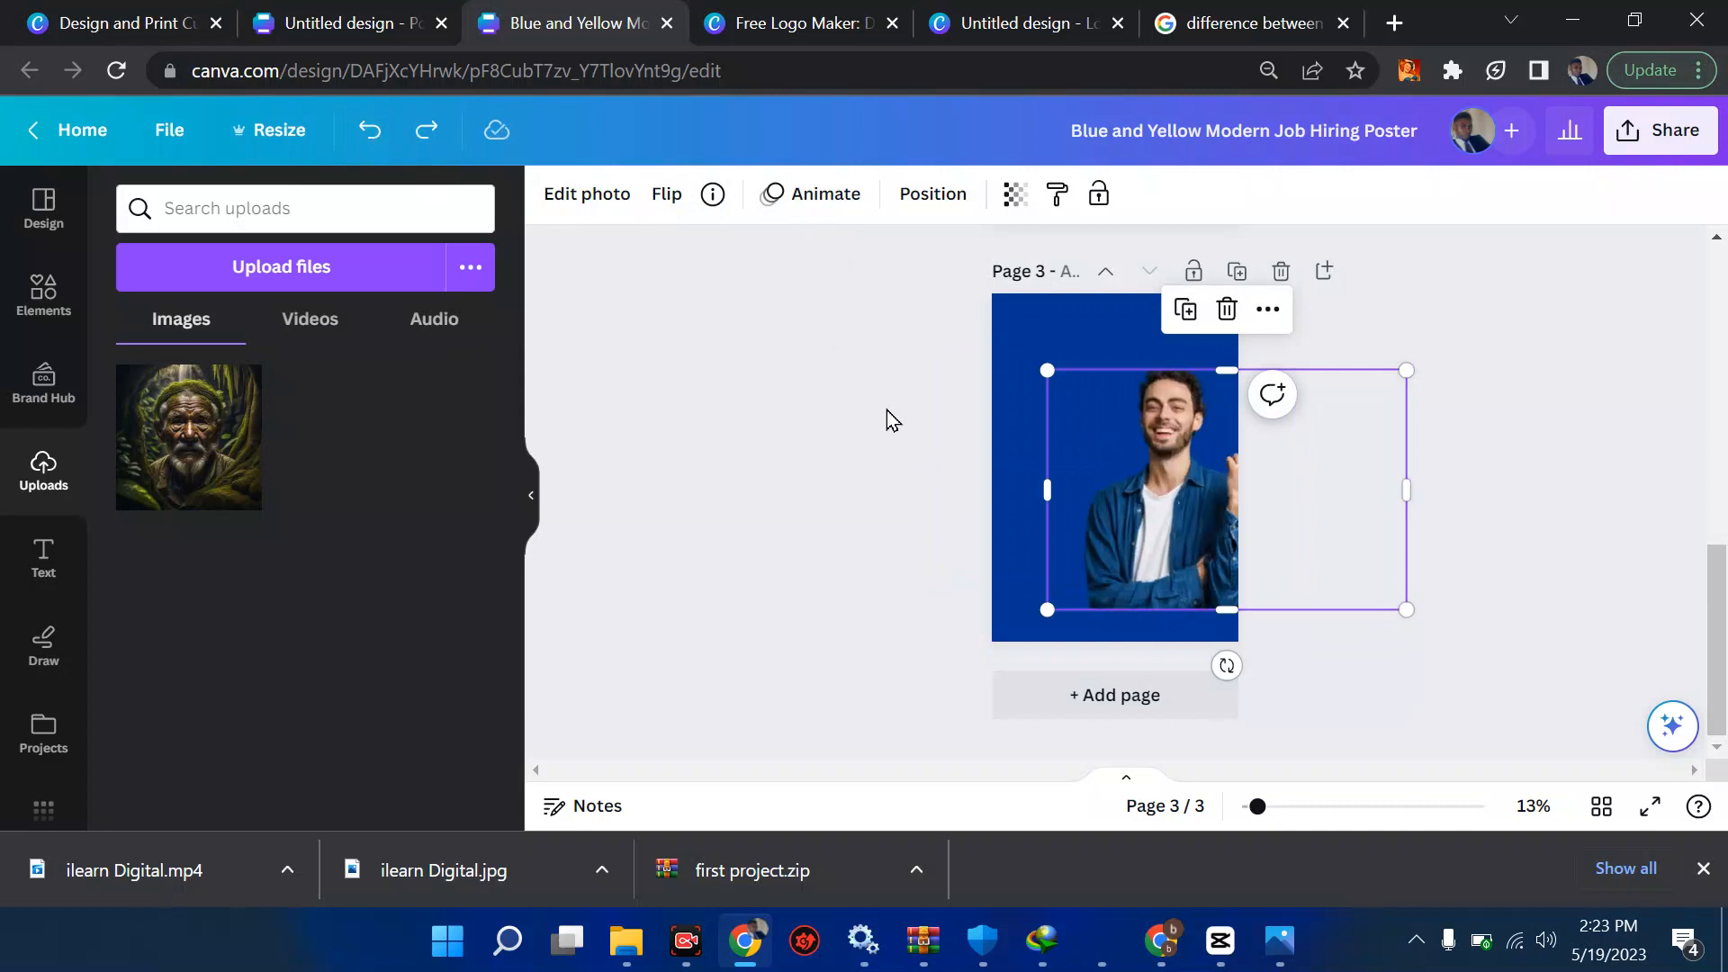
Shift the man's photo slightly up and to the right, and enlarge it a little from its upper-left corner.
{"action": "left_click_drag", "start_coordinate": [1139, 508], "coordinate": [1151, 500]}
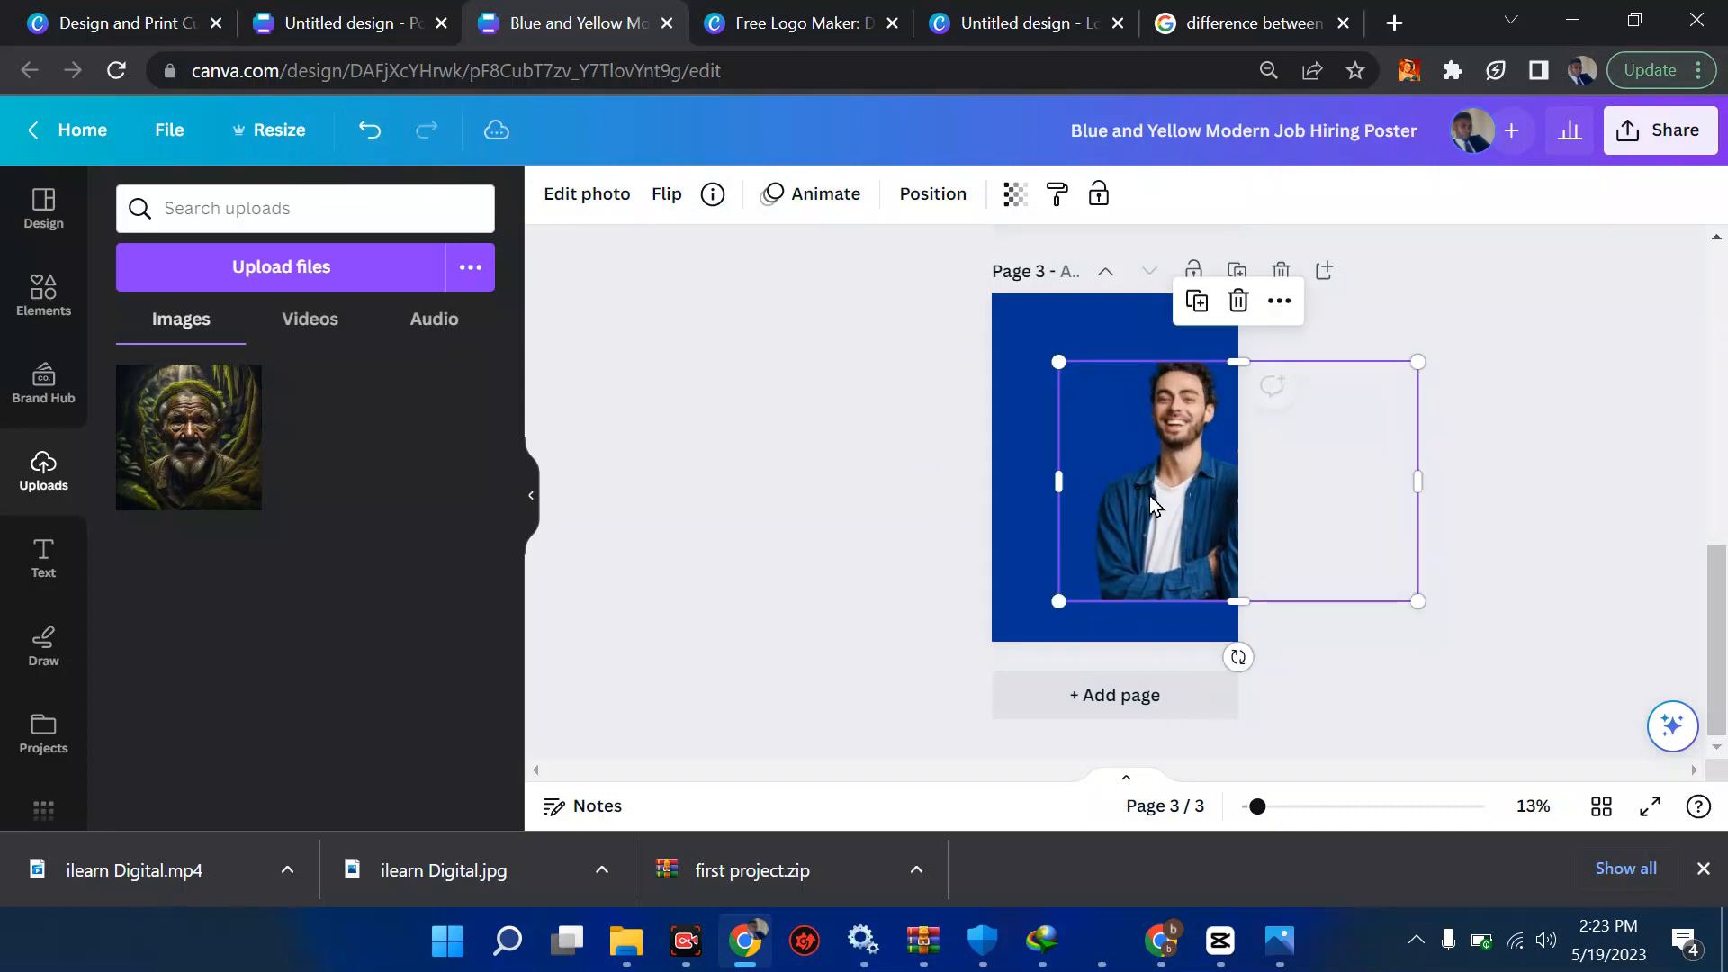
{"action": "left_click_drag", "start_coordinate": [1067, 373], "coordinate": [1049, 342]}
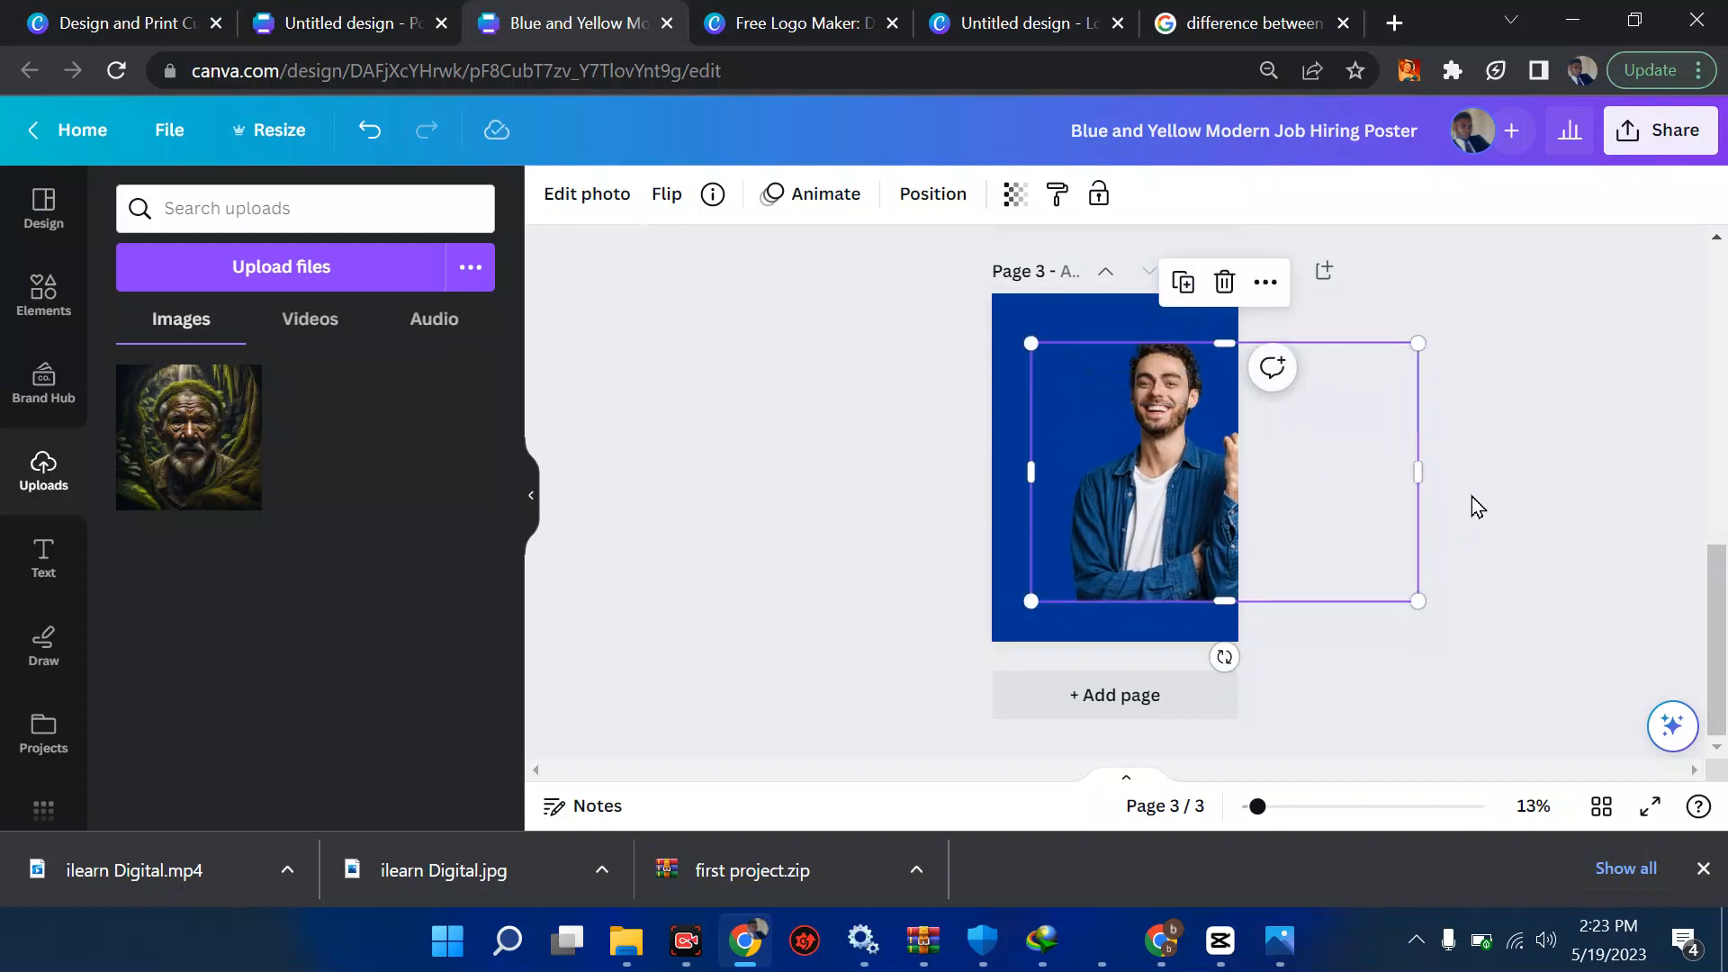
Lock the cut-out man's photo on page 3 in place.
{"action": "left_click", "coordinate": [1098, 196]}
{"action": "left_click", "coordinate": [1516, 569]}
{"action": "scroll", "coordinate": [1516, 570], "scroll_direction": "up", "scroll_amount": 8}
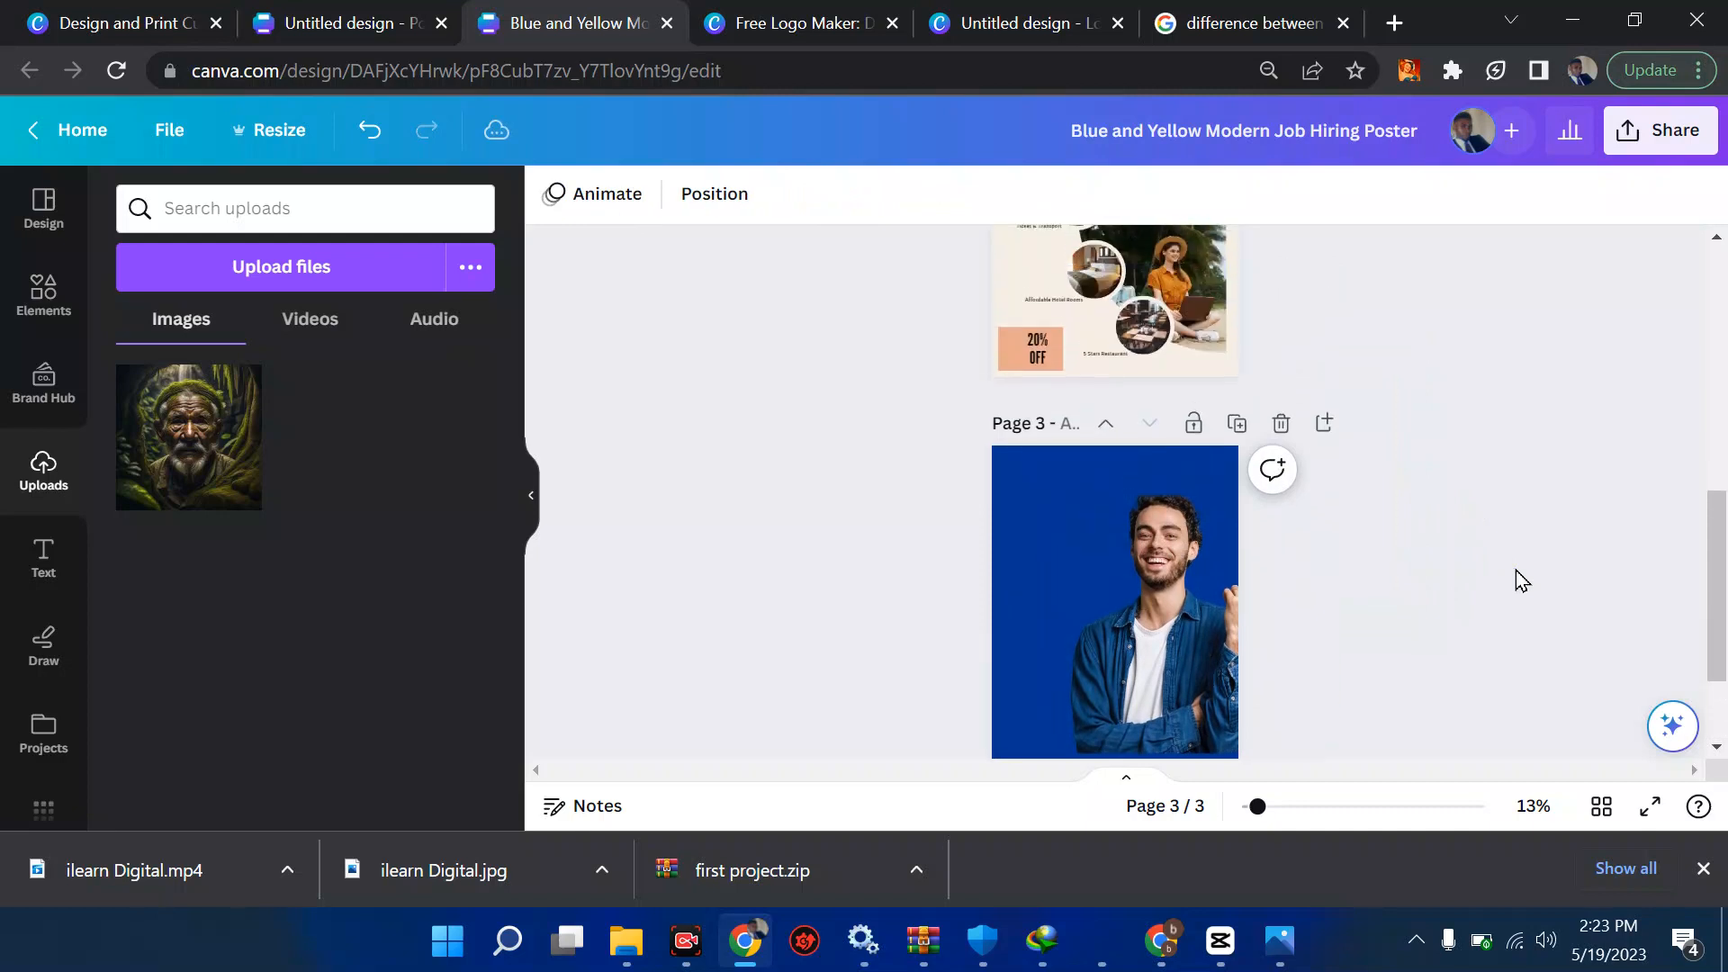
{"action": "scroll", "coordinate": [1516, 569], "scroll_direction": "down", "scroll_amount": 1}
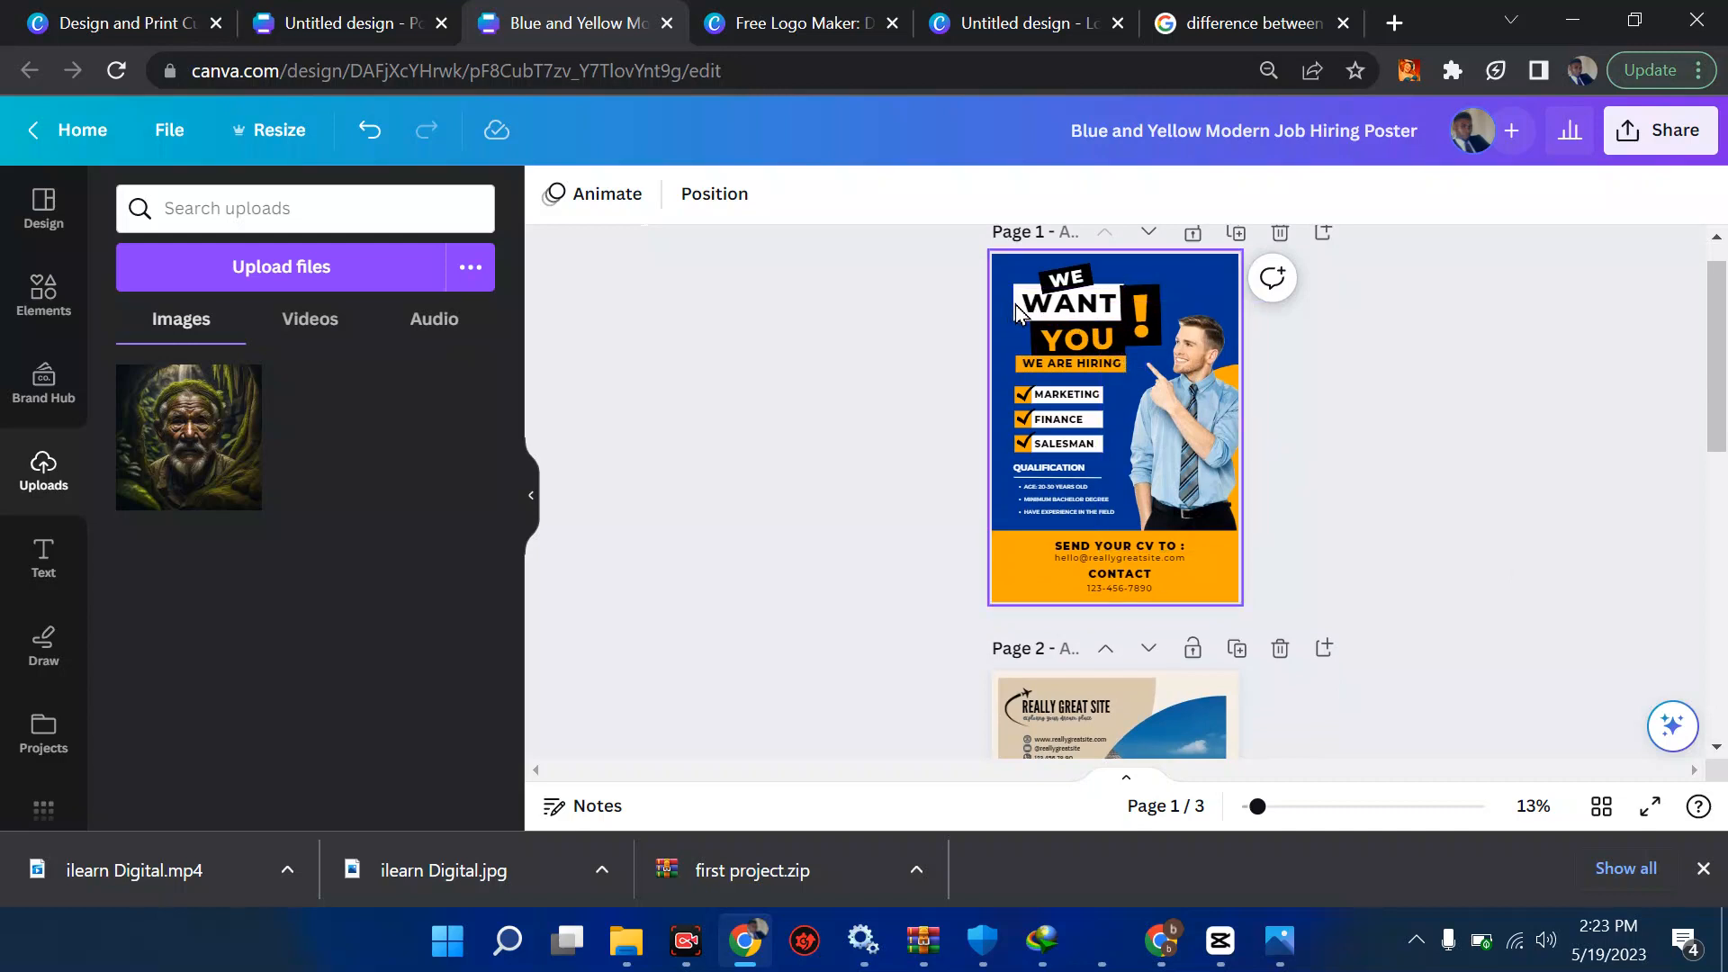
{"action": "left_click", "coordinate": [44, 292]}
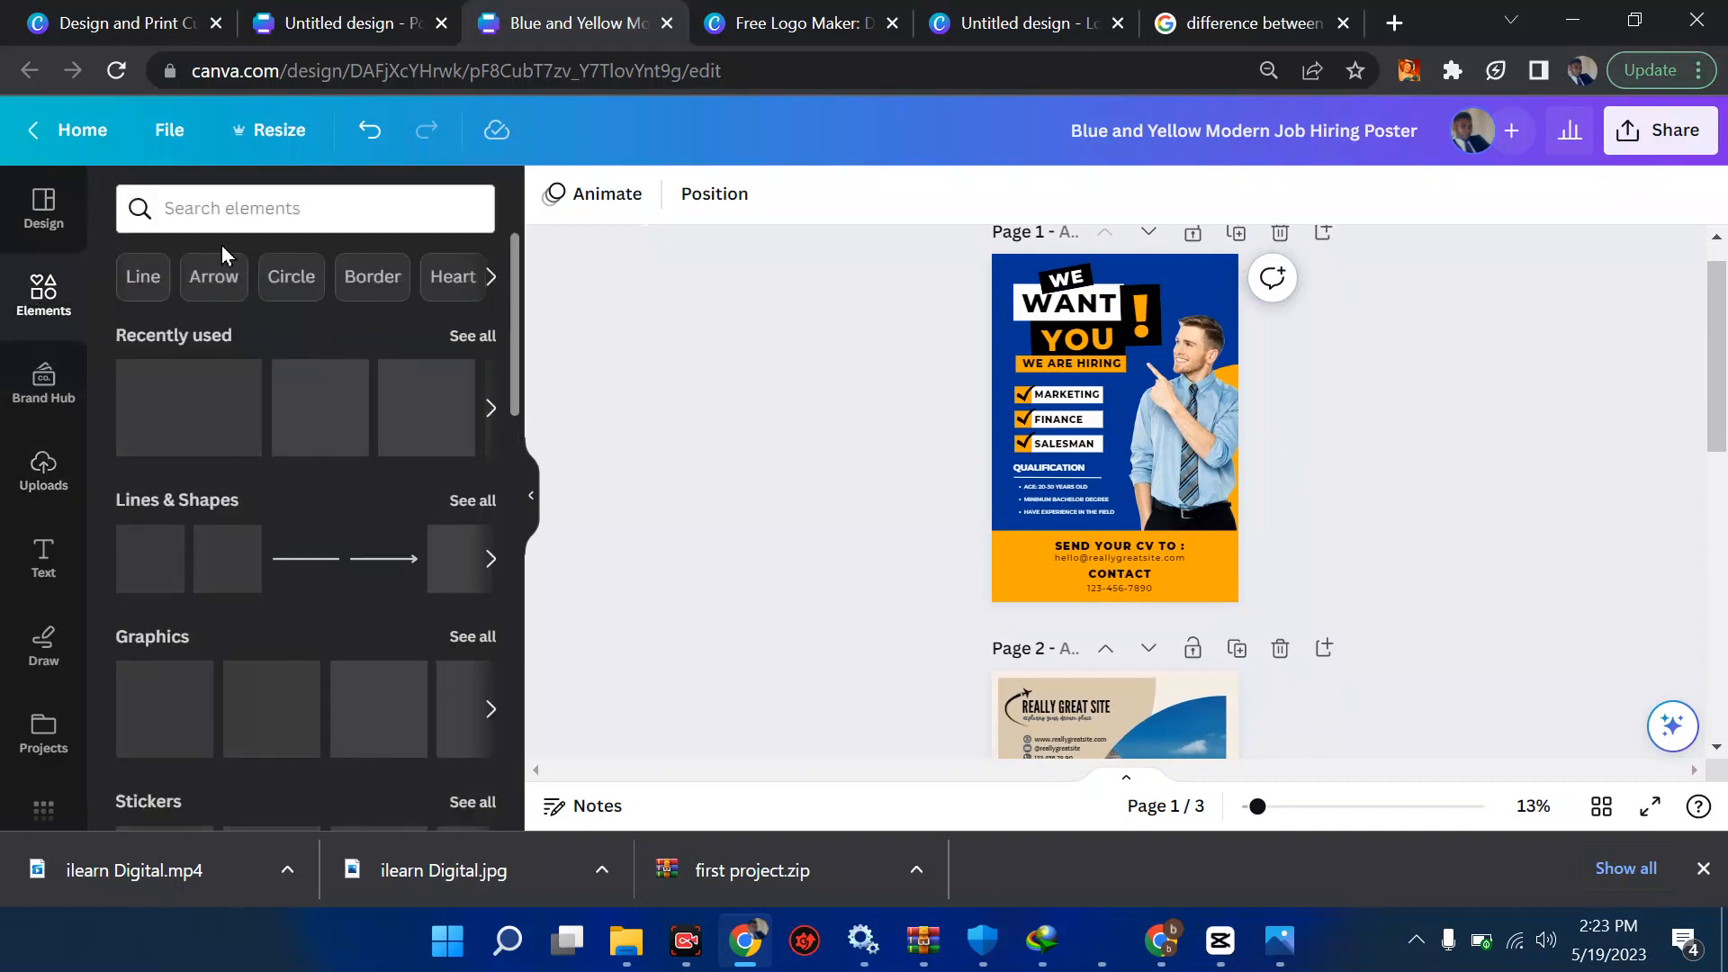
{"action": "left_click", "coordinate": [224, 213]}
{"action": "type", "text": "rectangle"}
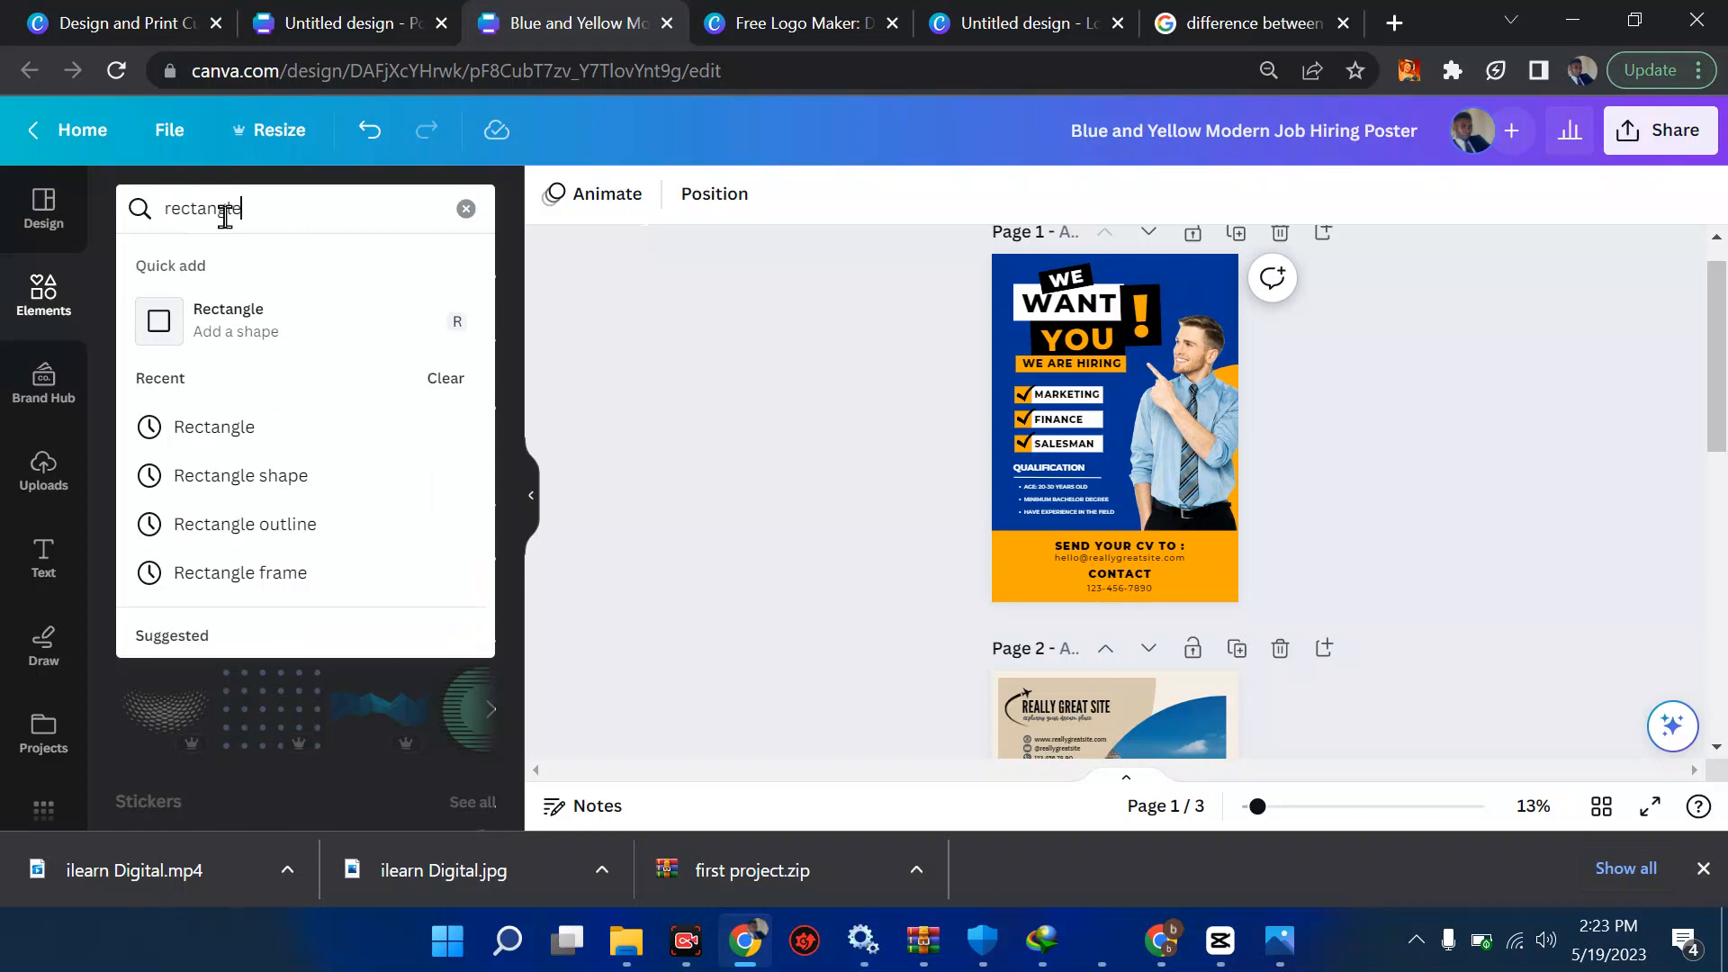
{"action": "left_click", "coordinate": [208, 321]}
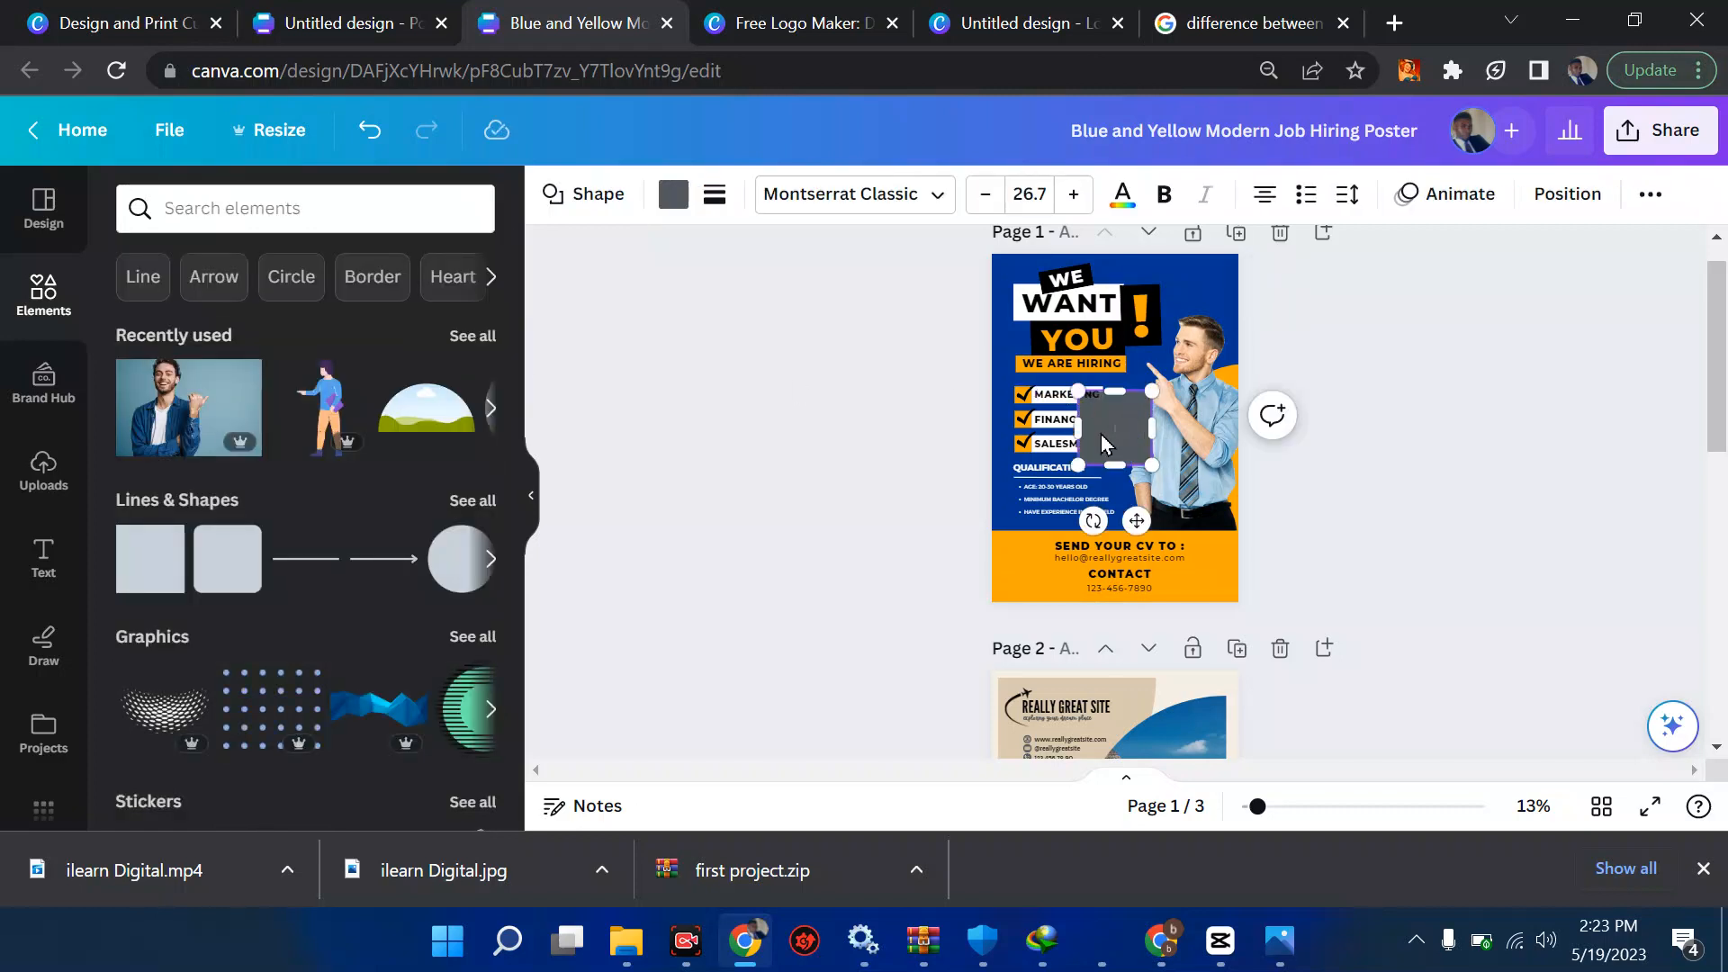
{"action": "key", "text": "ctrl+z"}
Find the rectangle shape among the elements, add it to page 3 and widen it toward the page's left edge.
{"action": "scroll", "coordinate": [1099, 436], "scroll_direction": "down", "scroll_amount": 8}
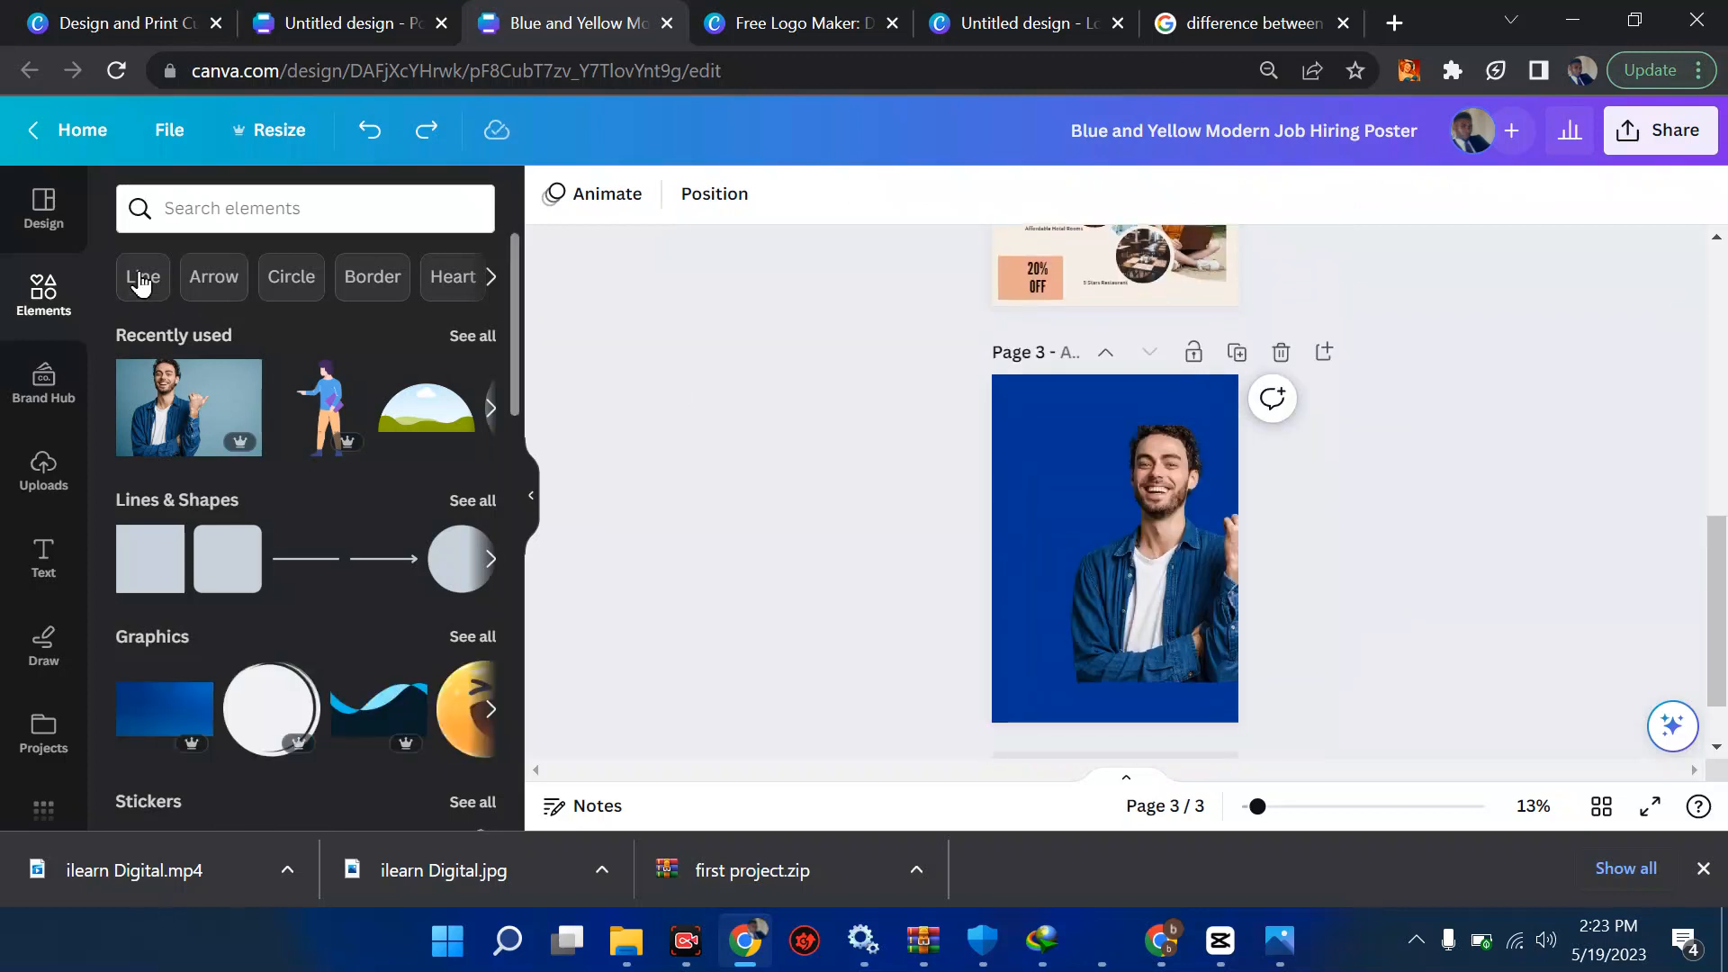
{"action": "left_click", "coordinate": [171, 208]}
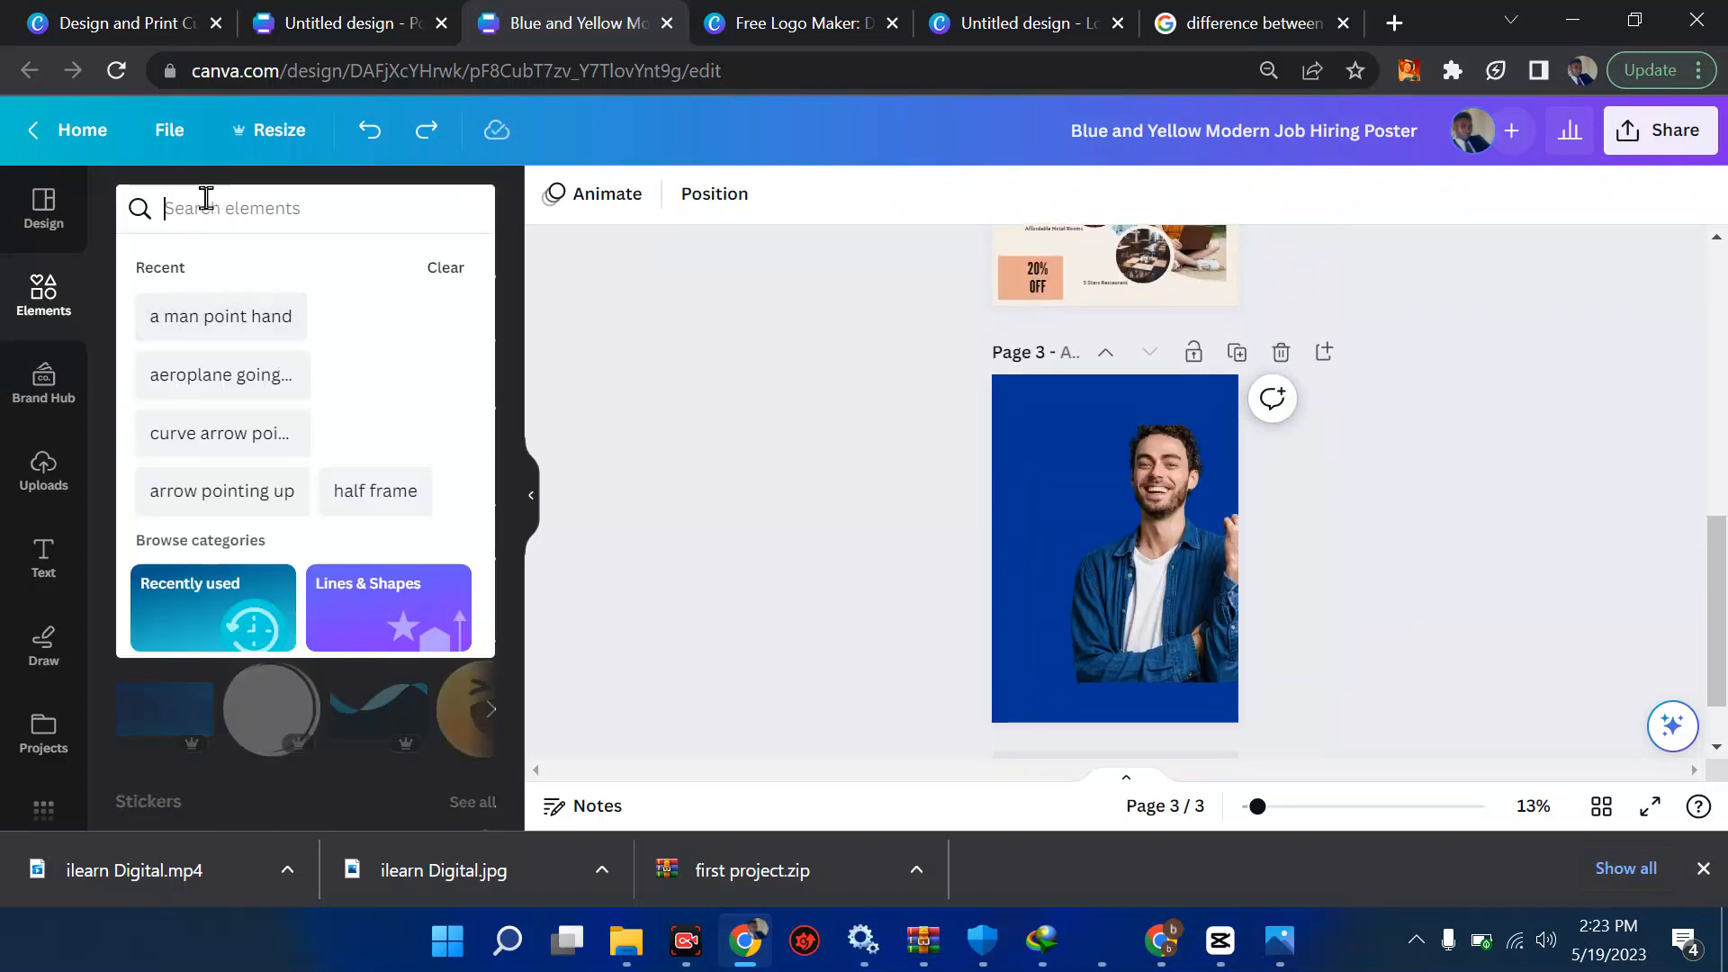
{"action": "left_click", "coordinate": [22, 315]}
{"action": "left_click", "coordinate": [219, 208]}
{"action": "type", "text": "recta"}
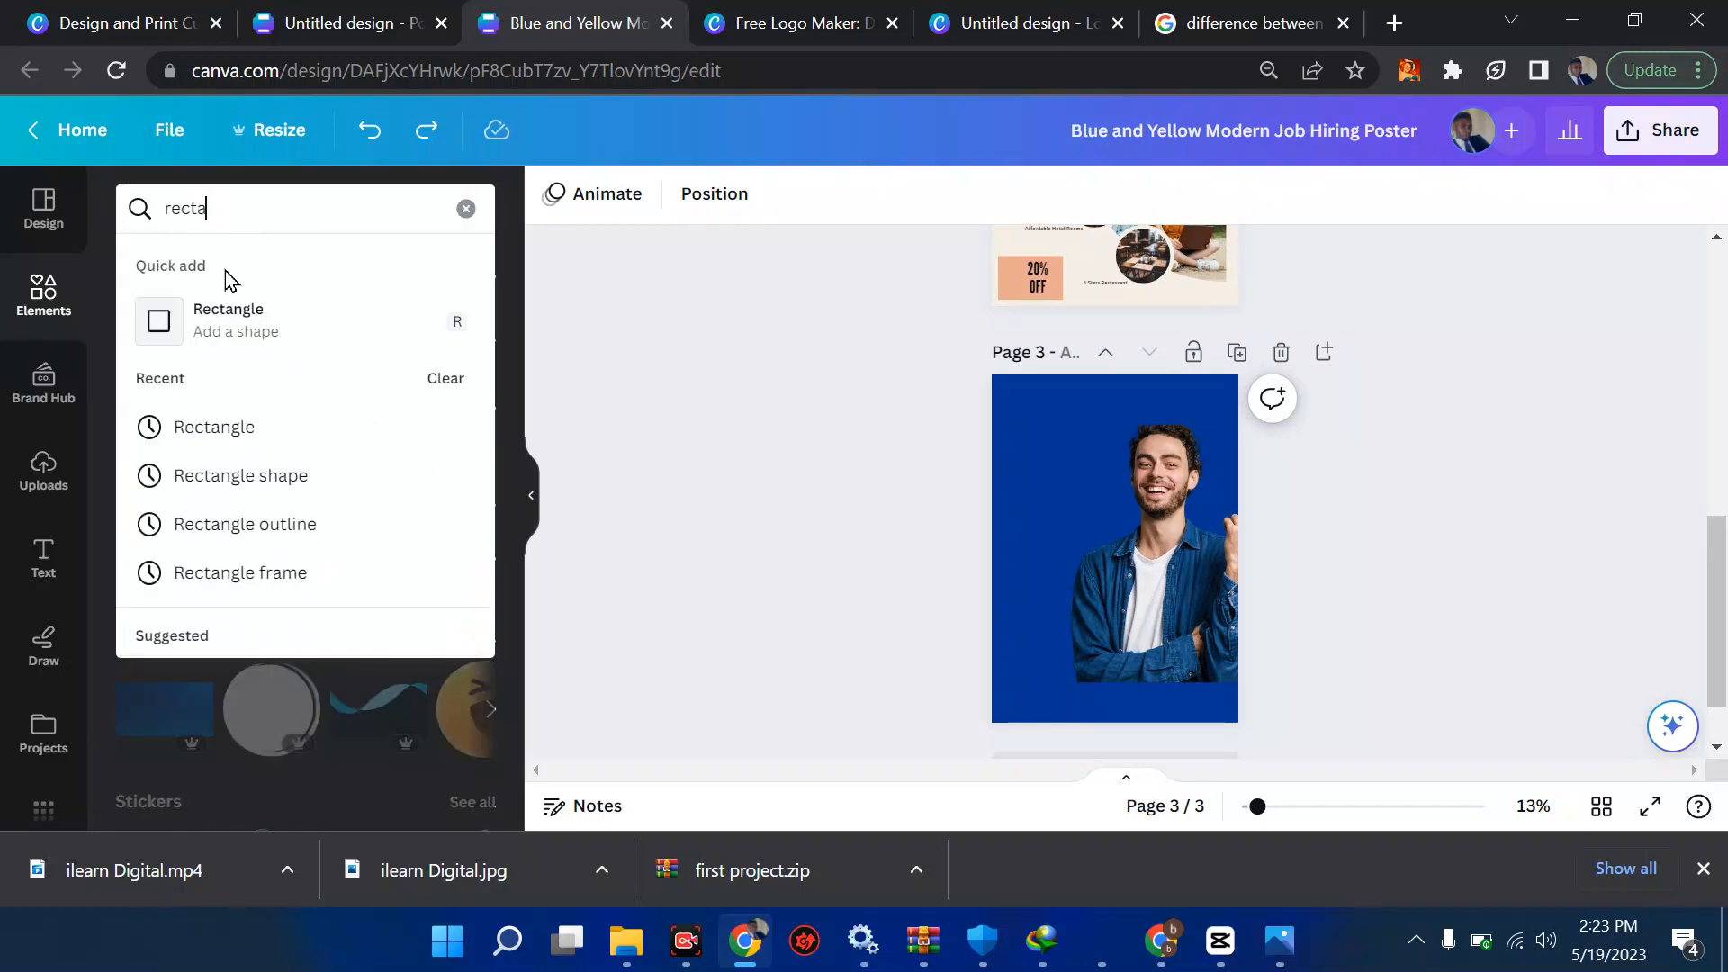
{"action": "left_click", "coordinate": [225, 326]}
{"action": "left_click_drag", "start_coordinate": [1077, 551], "coordinate": [1040, 551]}
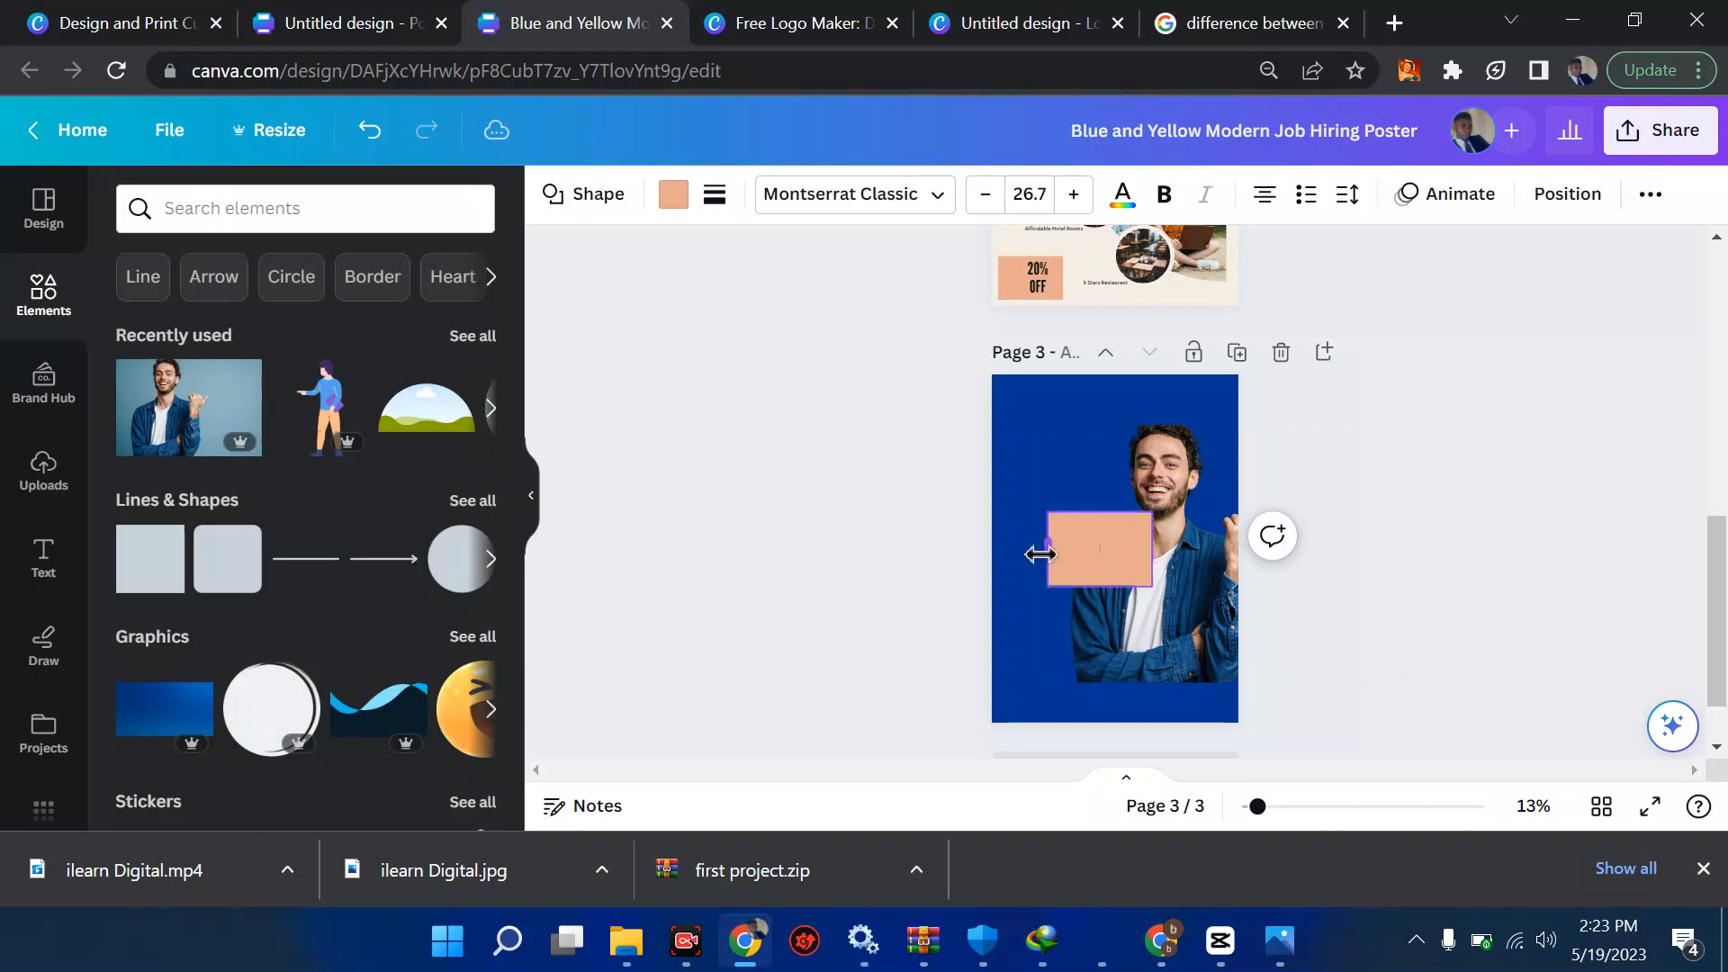
Colour the rectangle orange and place it, widened, in the page's upper-left area, overlapping the man's face.
{"action": "left_click", "coordinate": [665, 209]}
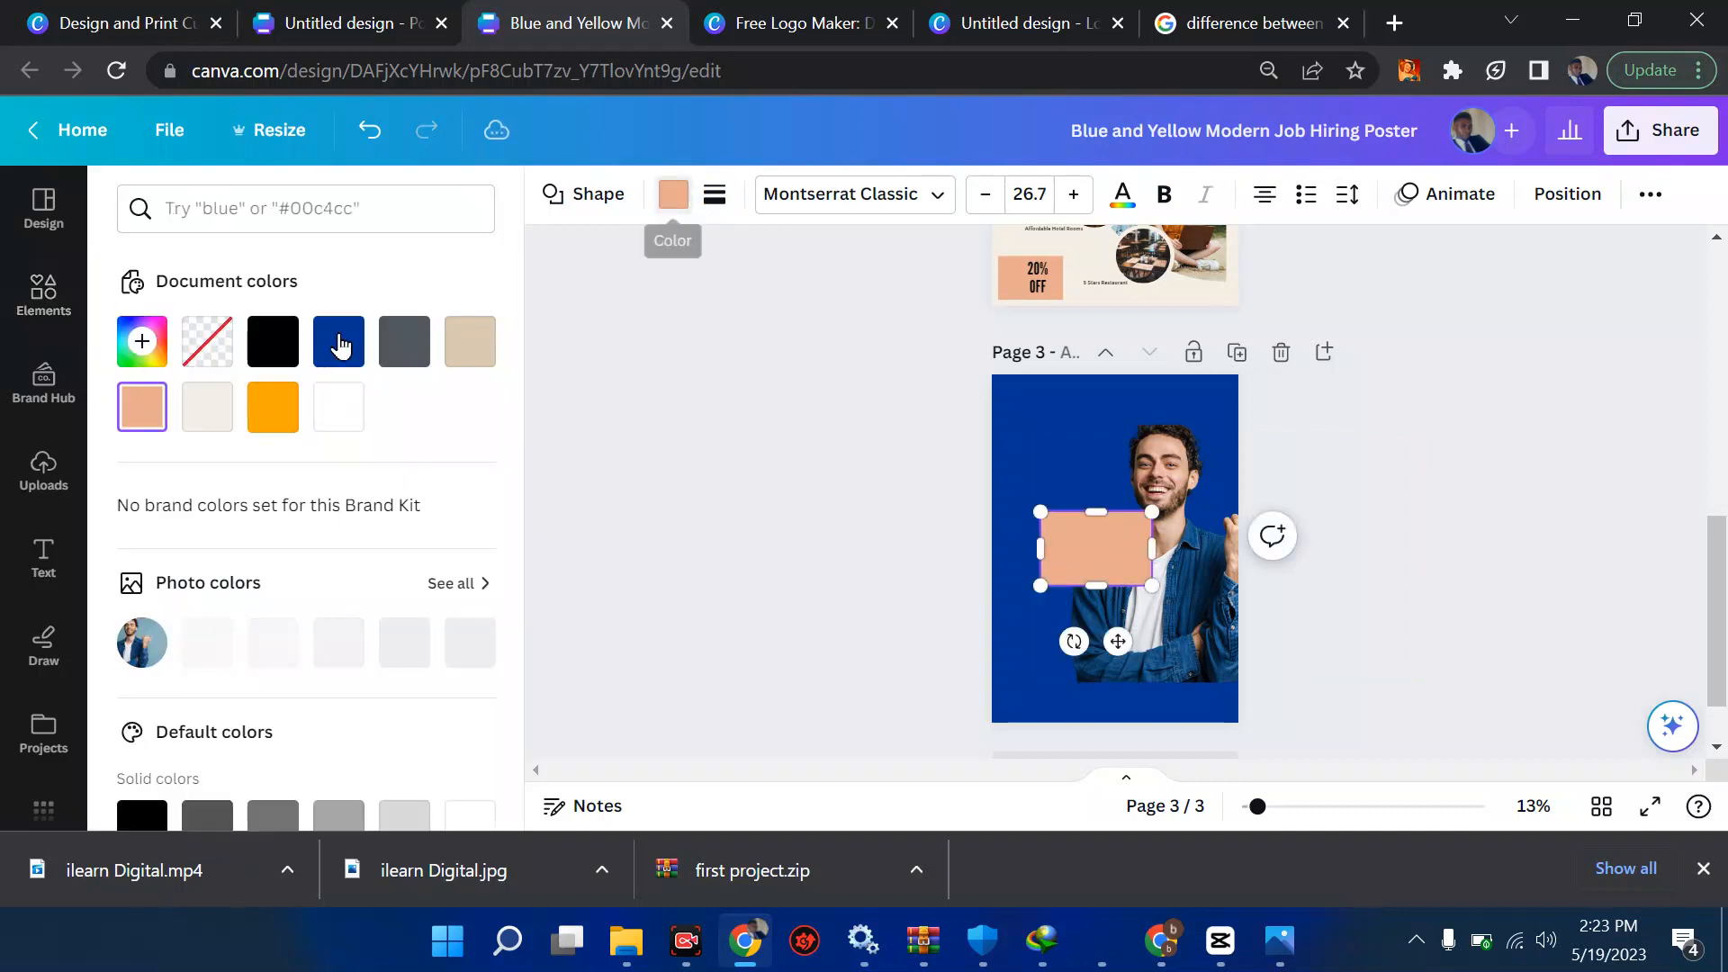
{"action": "left_click", "coordinate": [273, 406]}
{"action": "left_click_drag", "start_coordinate": [1133, 551], "coordinate": [1174, 455]}
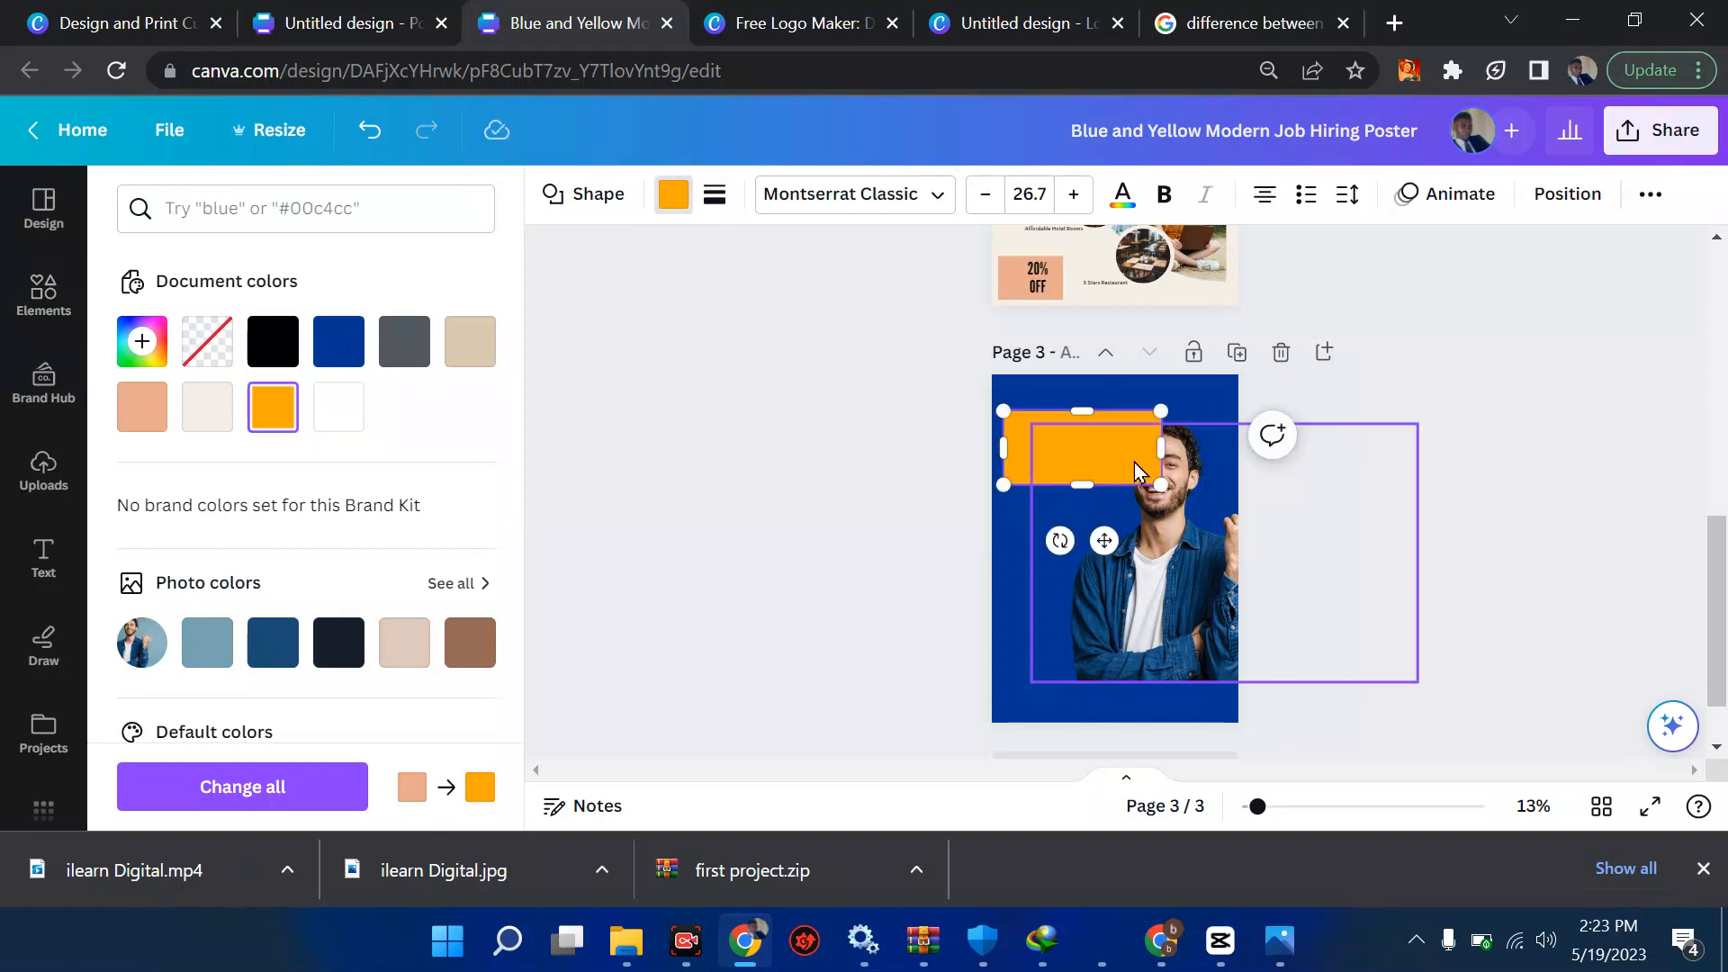
Unlock the man's photo, bring it forward in front of the orange rectangle, and lock it again.
{"action": "left_click", "coordinate": [1174, 565]}
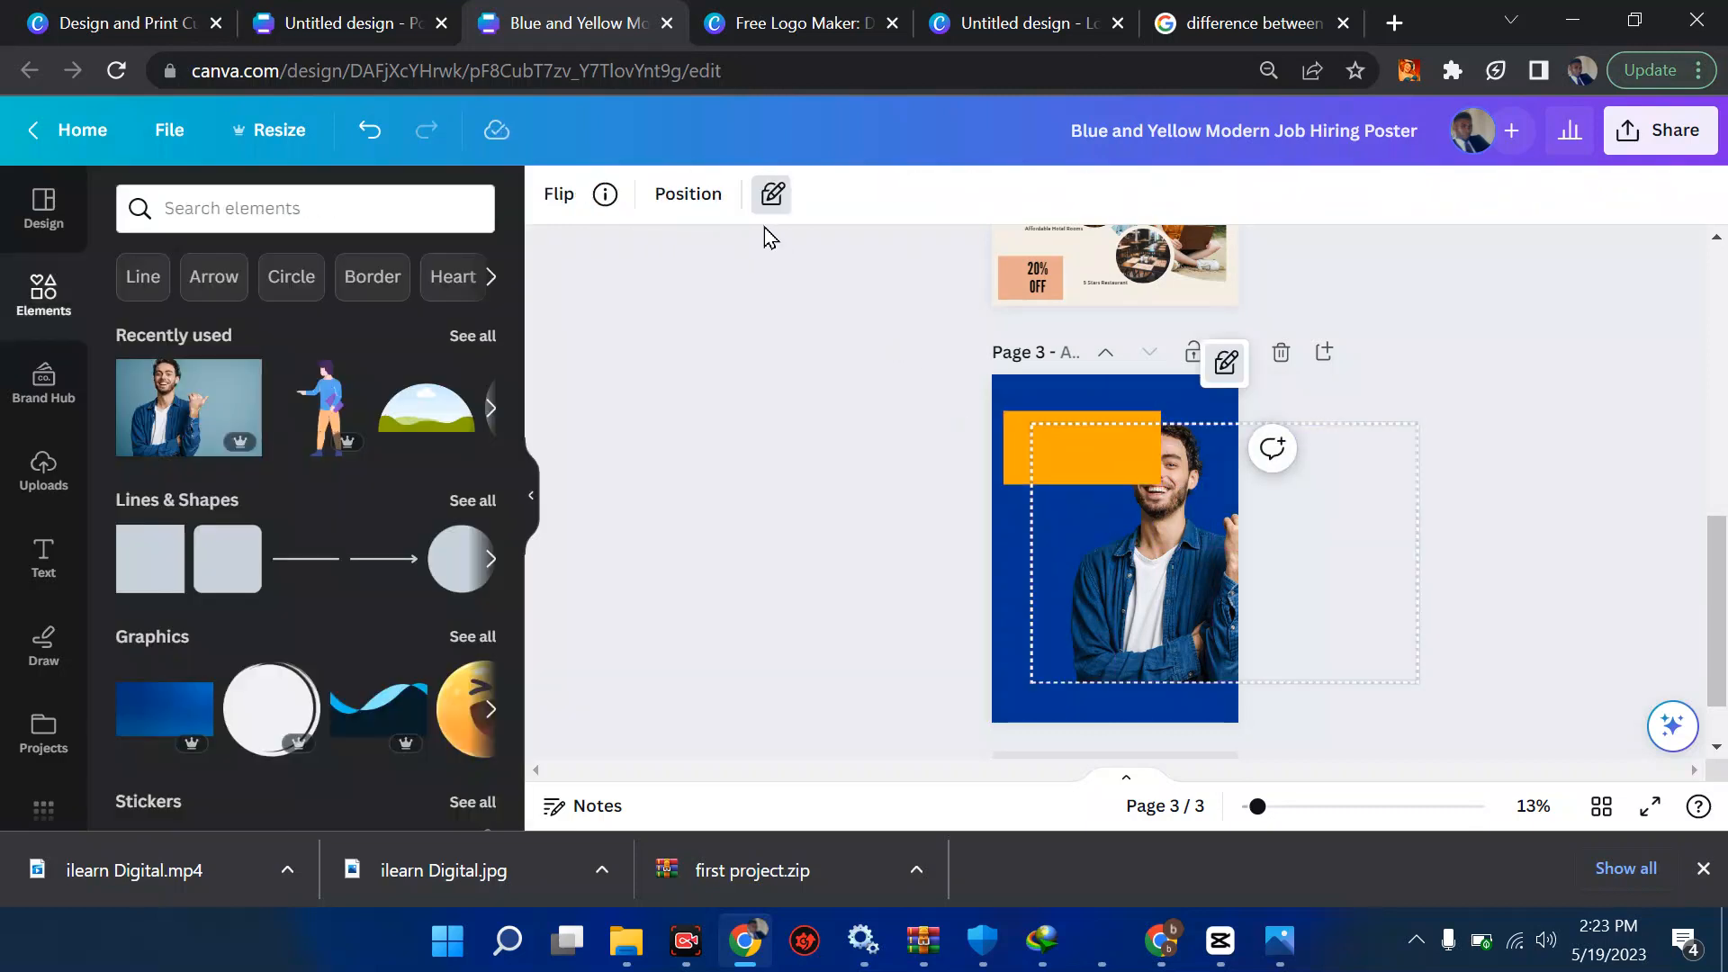
{"action": "left_click", "coordinate": [772, 196]}
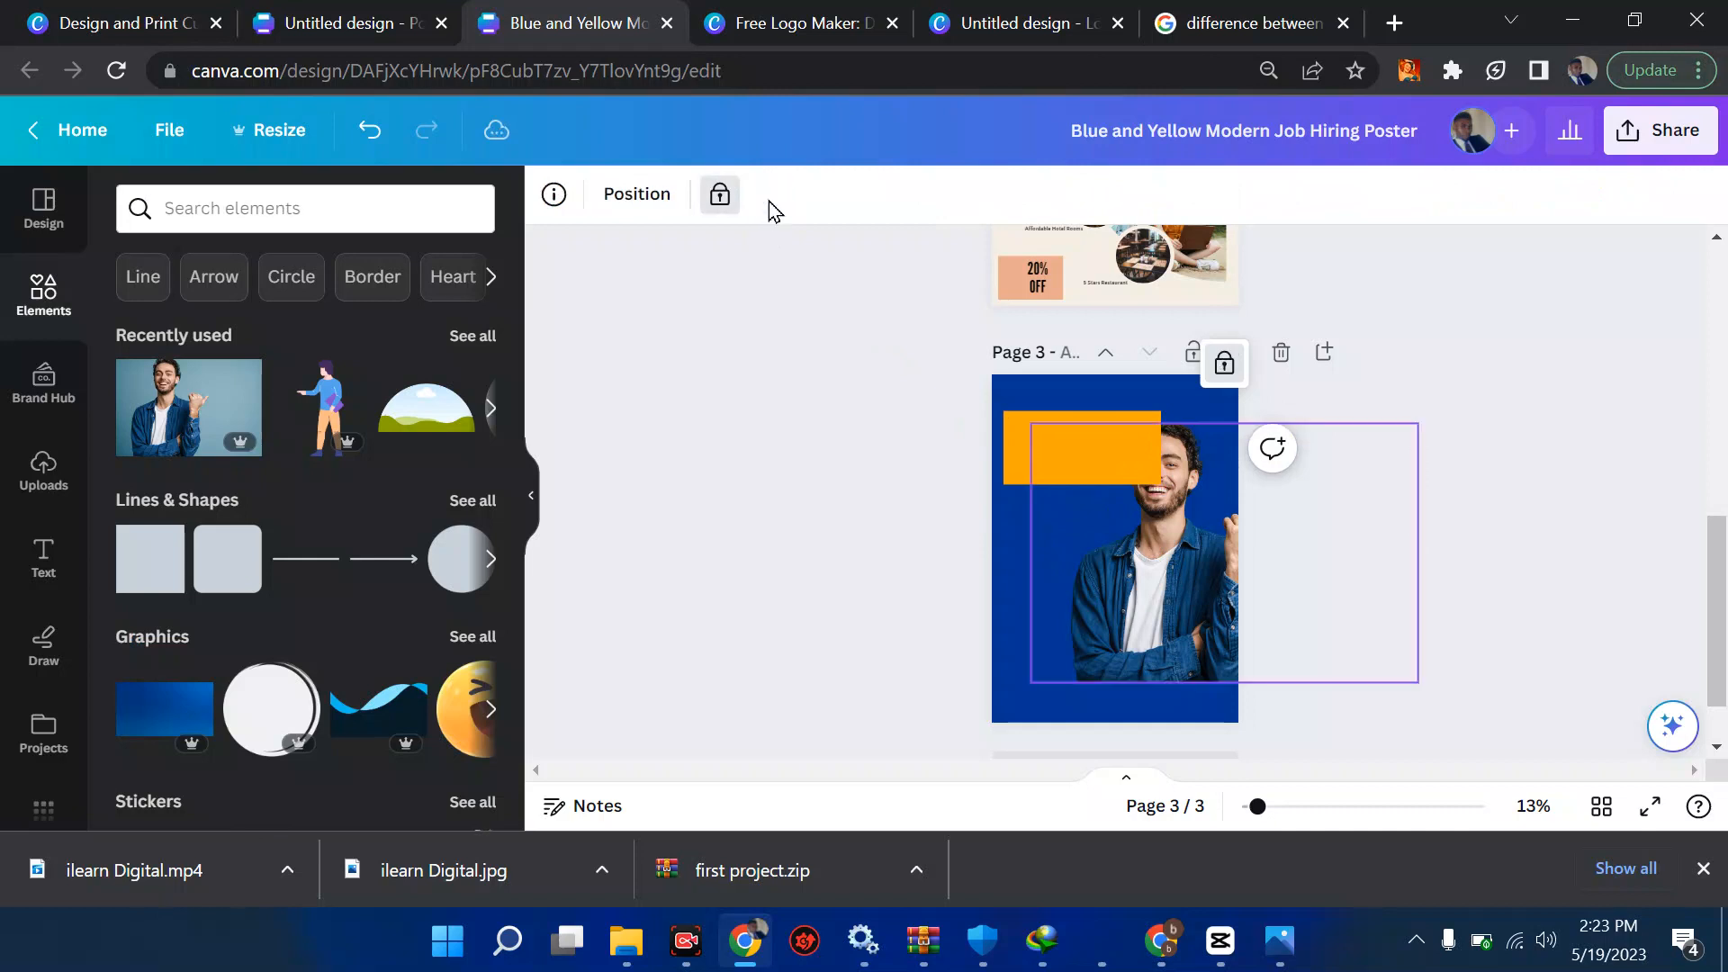
{"action": "left_click", "coordinate": [1225, 365]}
{"action": "right_click", "coordinate": [1170, 527]}
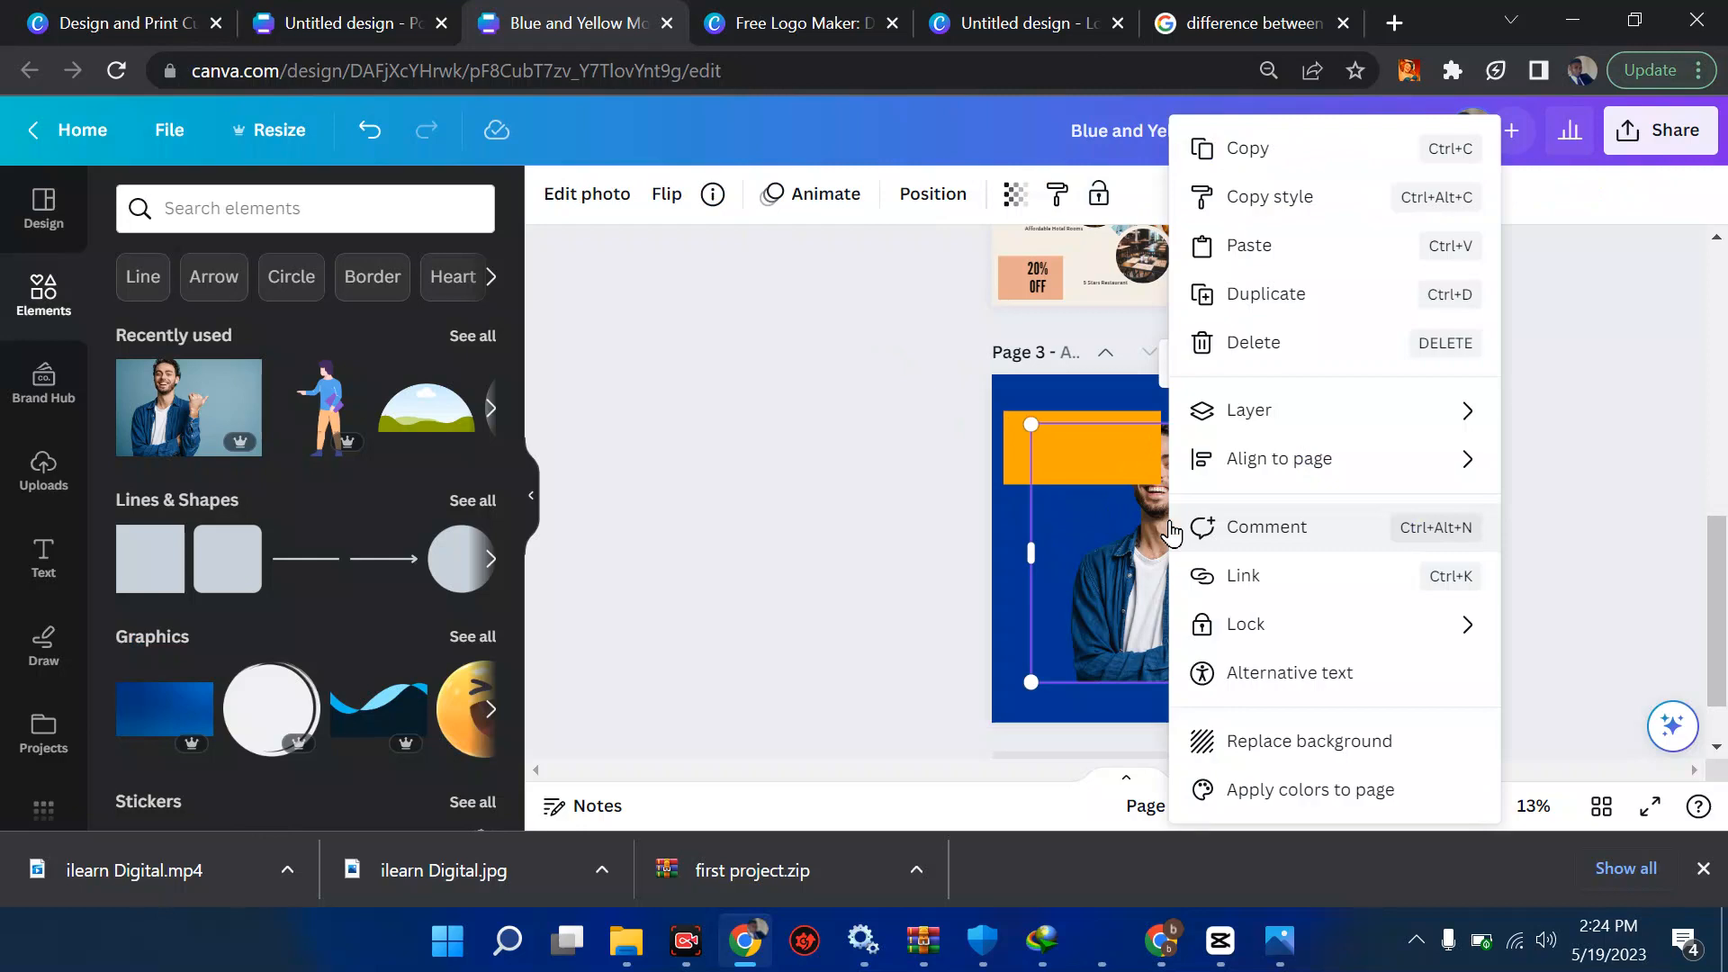
{"action": "mouse_move", "coordinate": [1331, 428]}
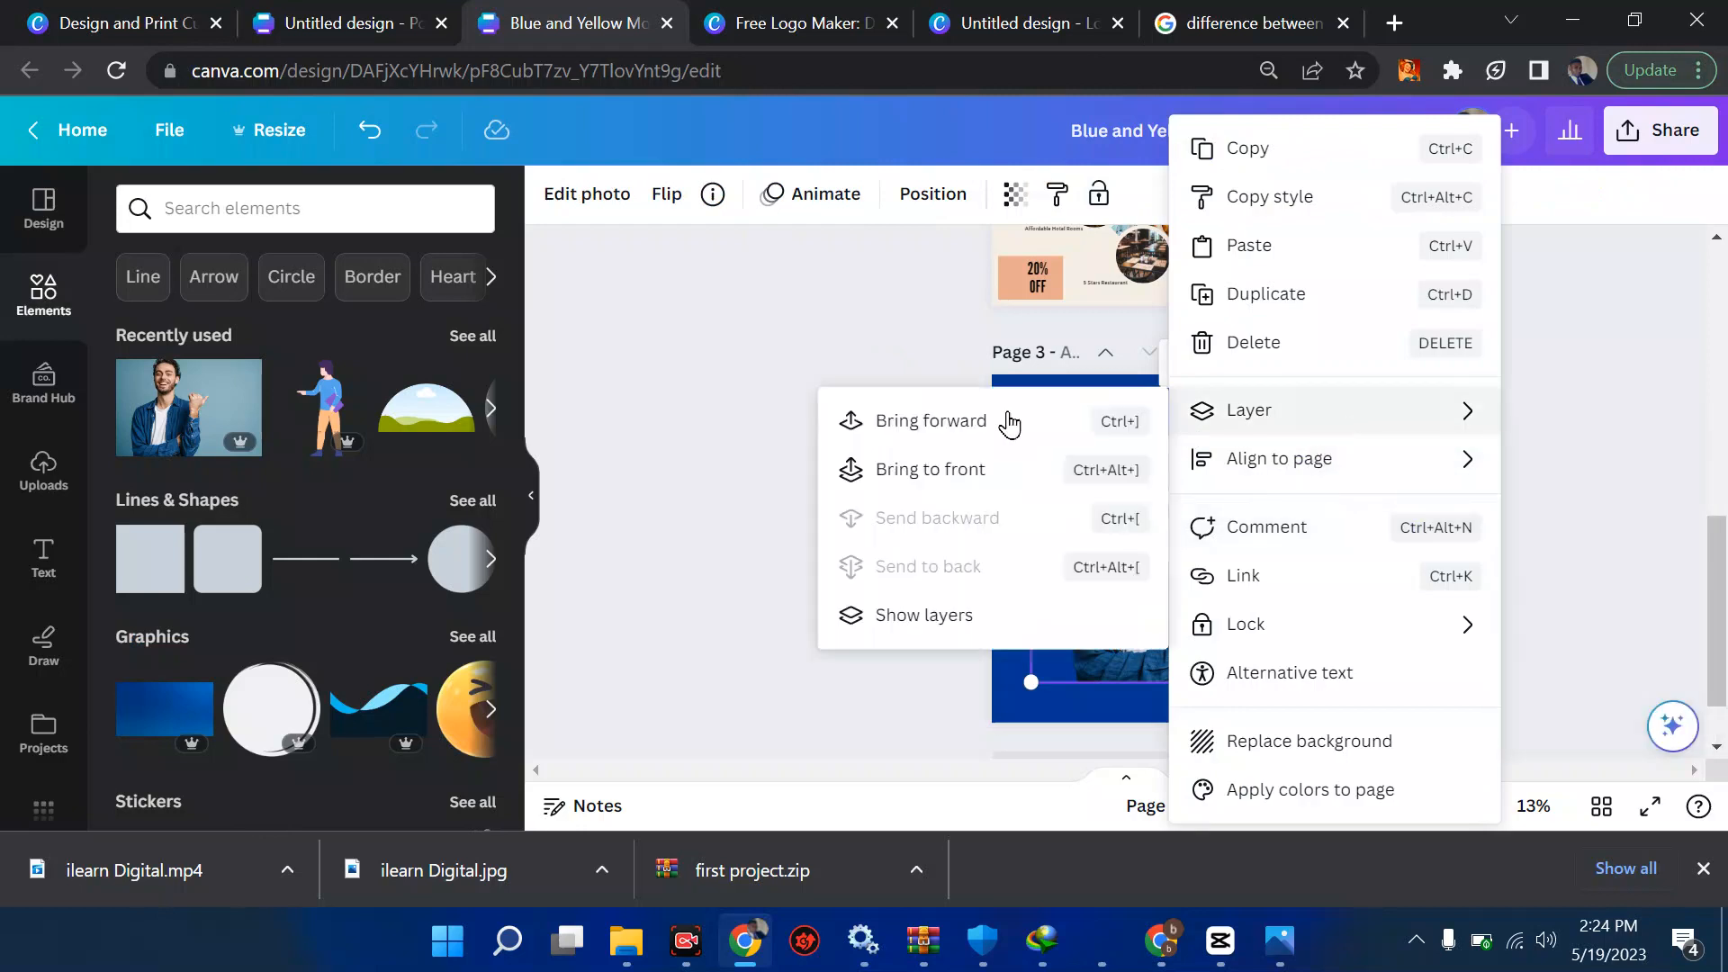
{"action": "left_click", "coordinate": [965, 426]}
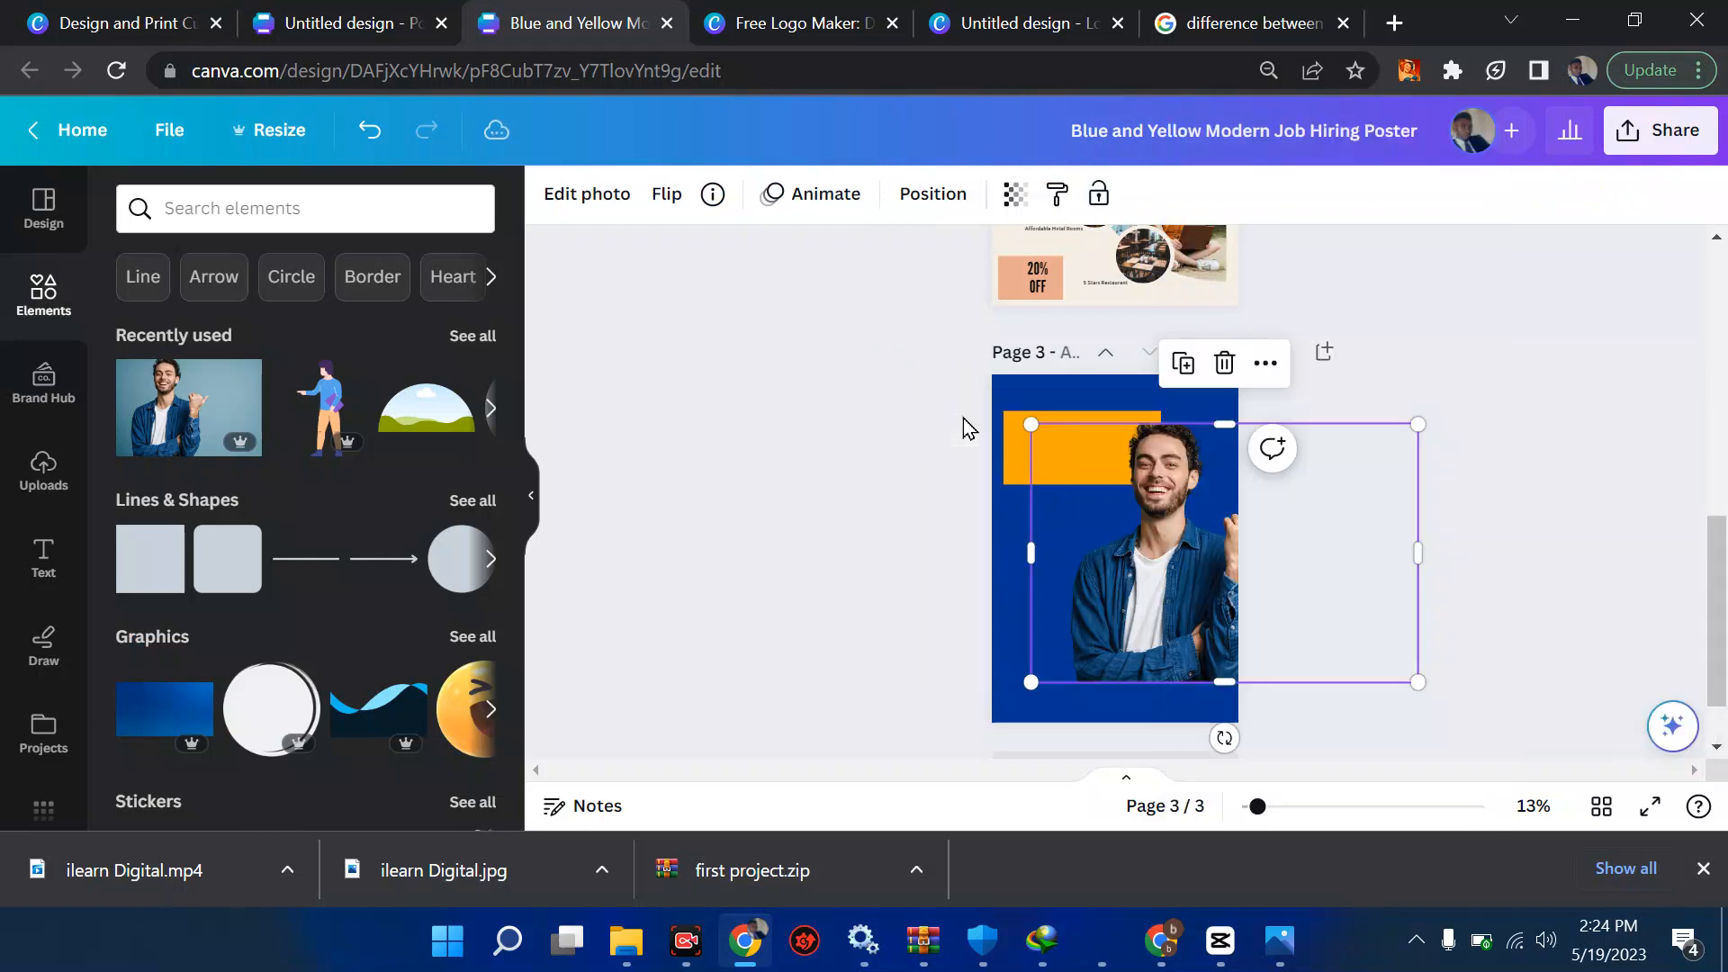
{"action": "left_click", "coordinate": [868, 516]}
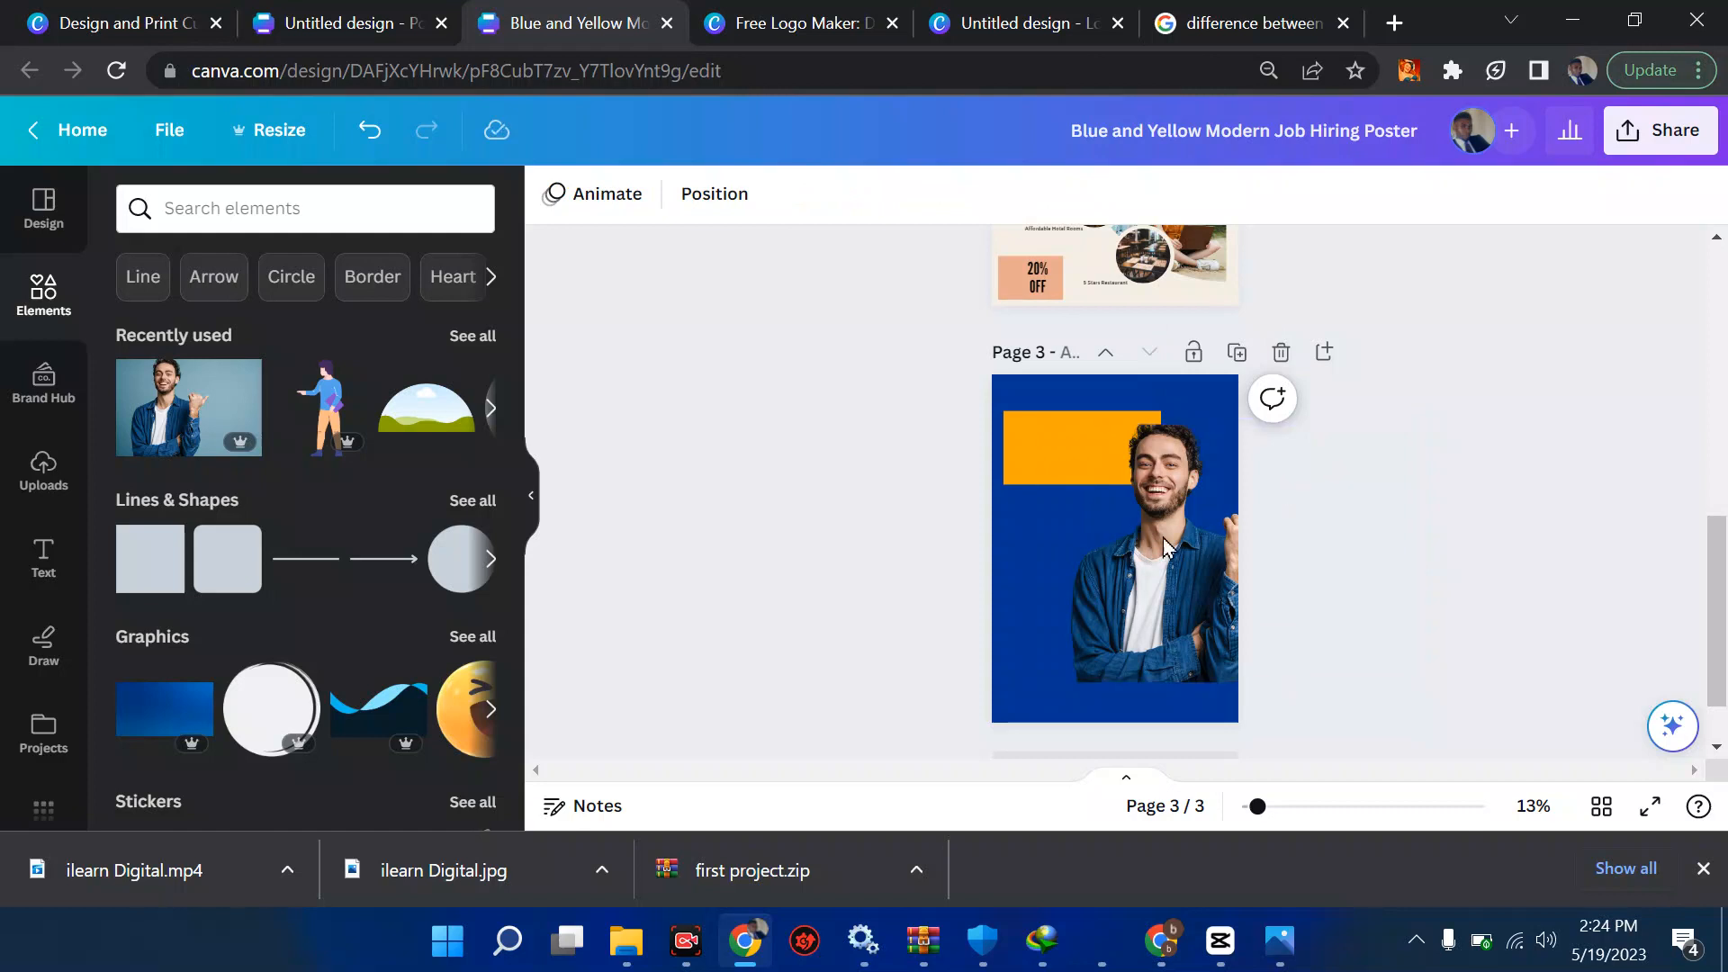
{"action": "left_click", "coordinate": [1140, 544]}
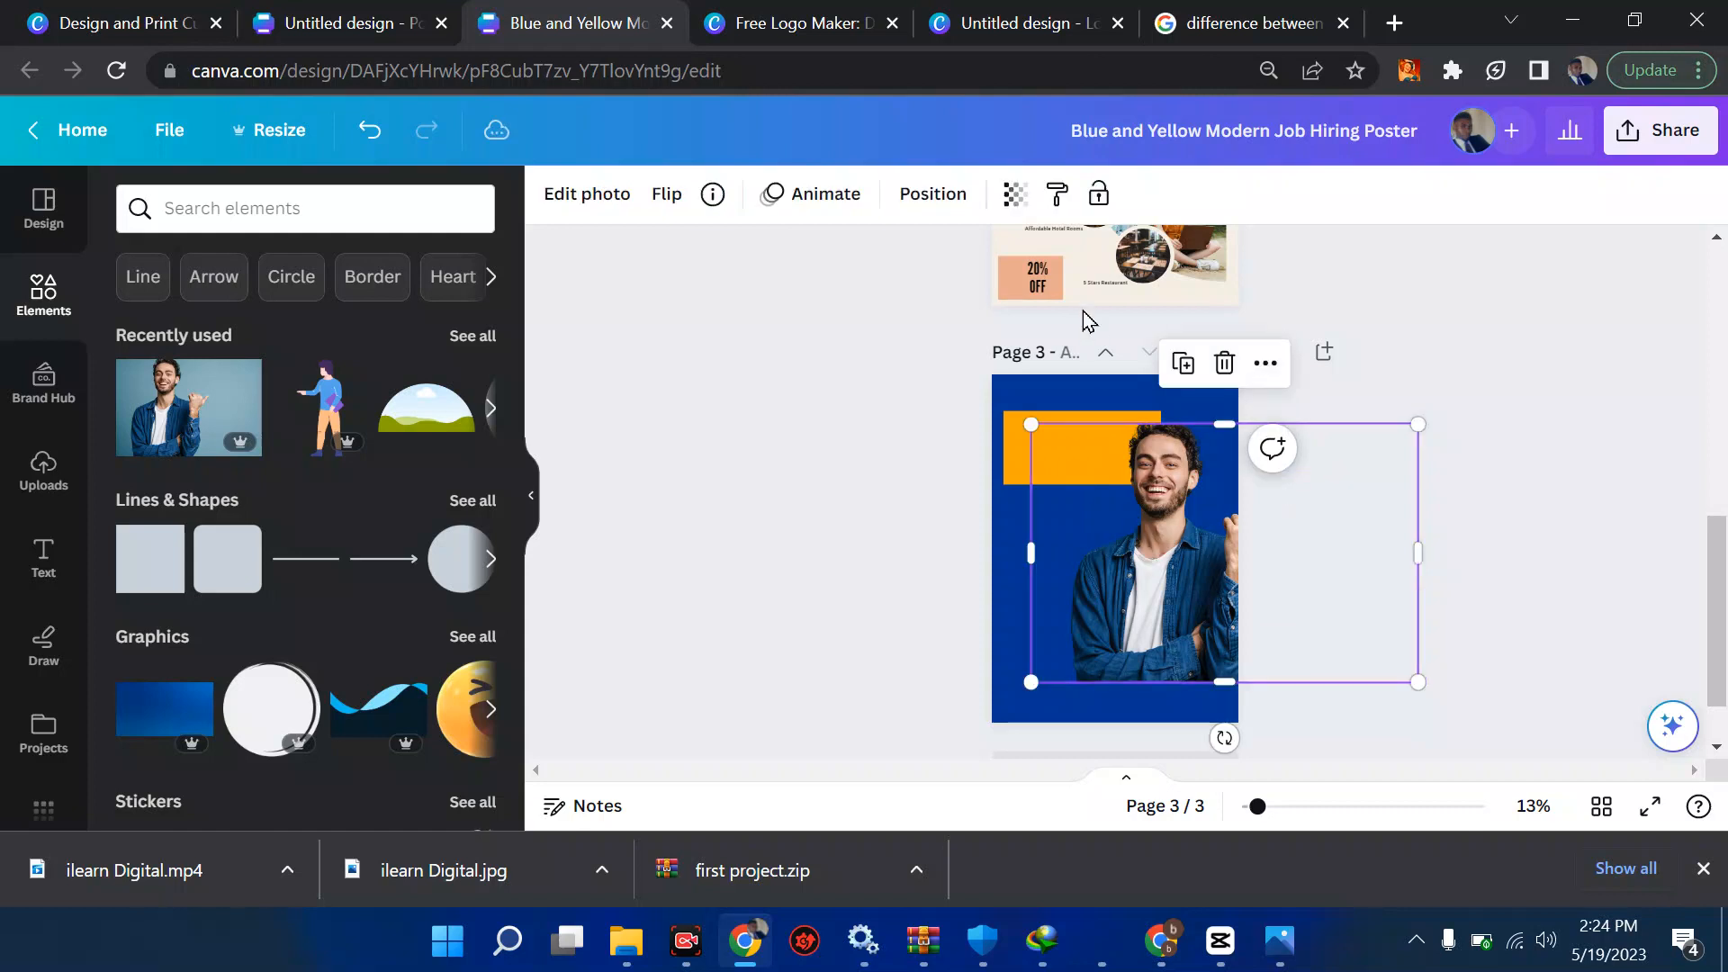
{"action": "left_click", "coordinate": [1098, 195]}
On page 1, move the word WANT off its white box, down and left over the YOU text.
{"action": "scroll", "coordinate": [1519, 474], "scroll_direction": "up", "scroll_amount": 5}
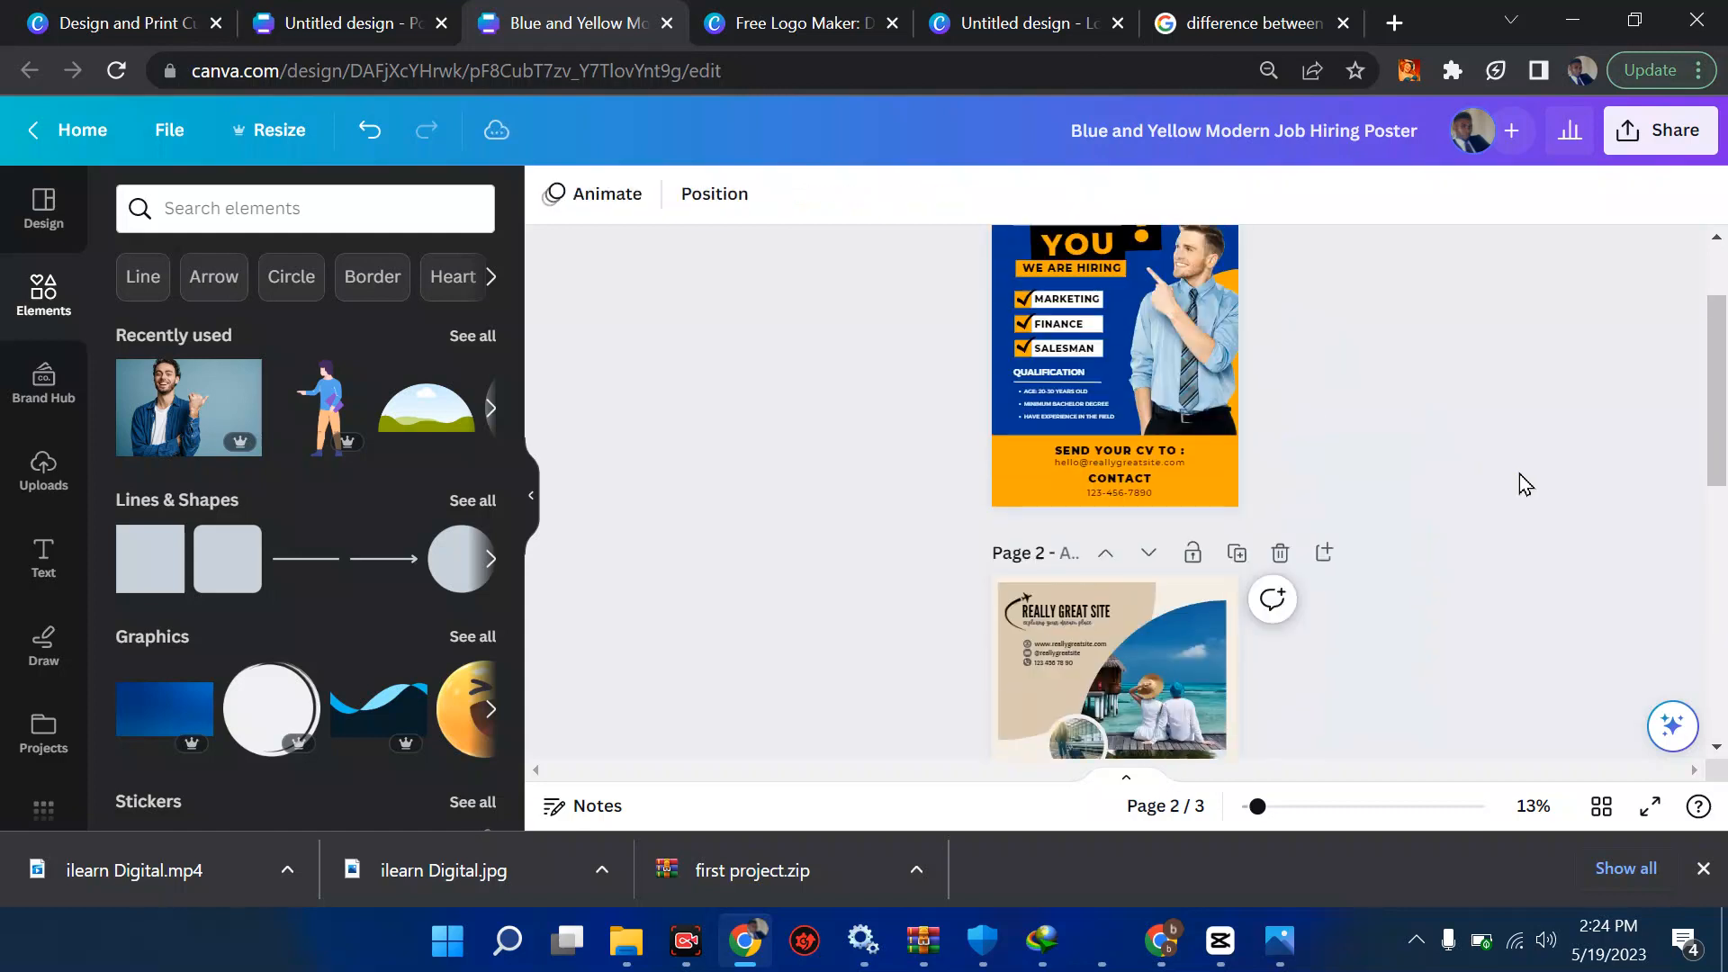
{"action": "scroll", "coordinate": [1519, 473], "scroll_direction": "up", "scroll_amount": 2}
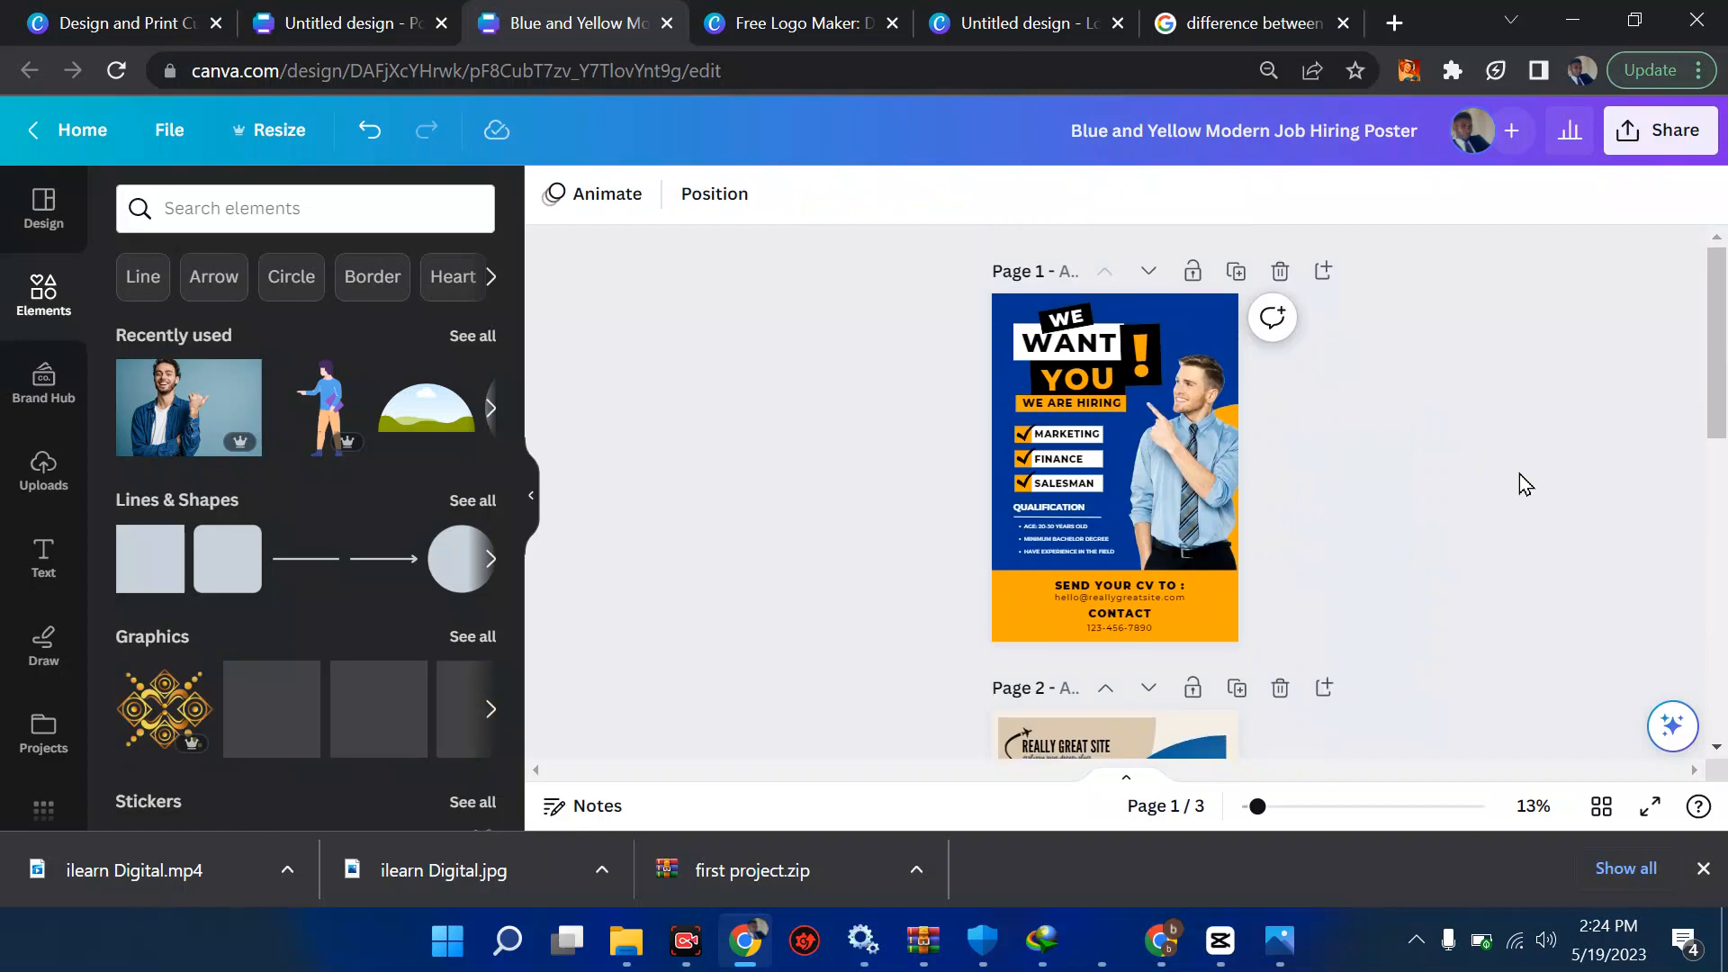
{"action": "left_click", "coordinate": [1089, 349]}
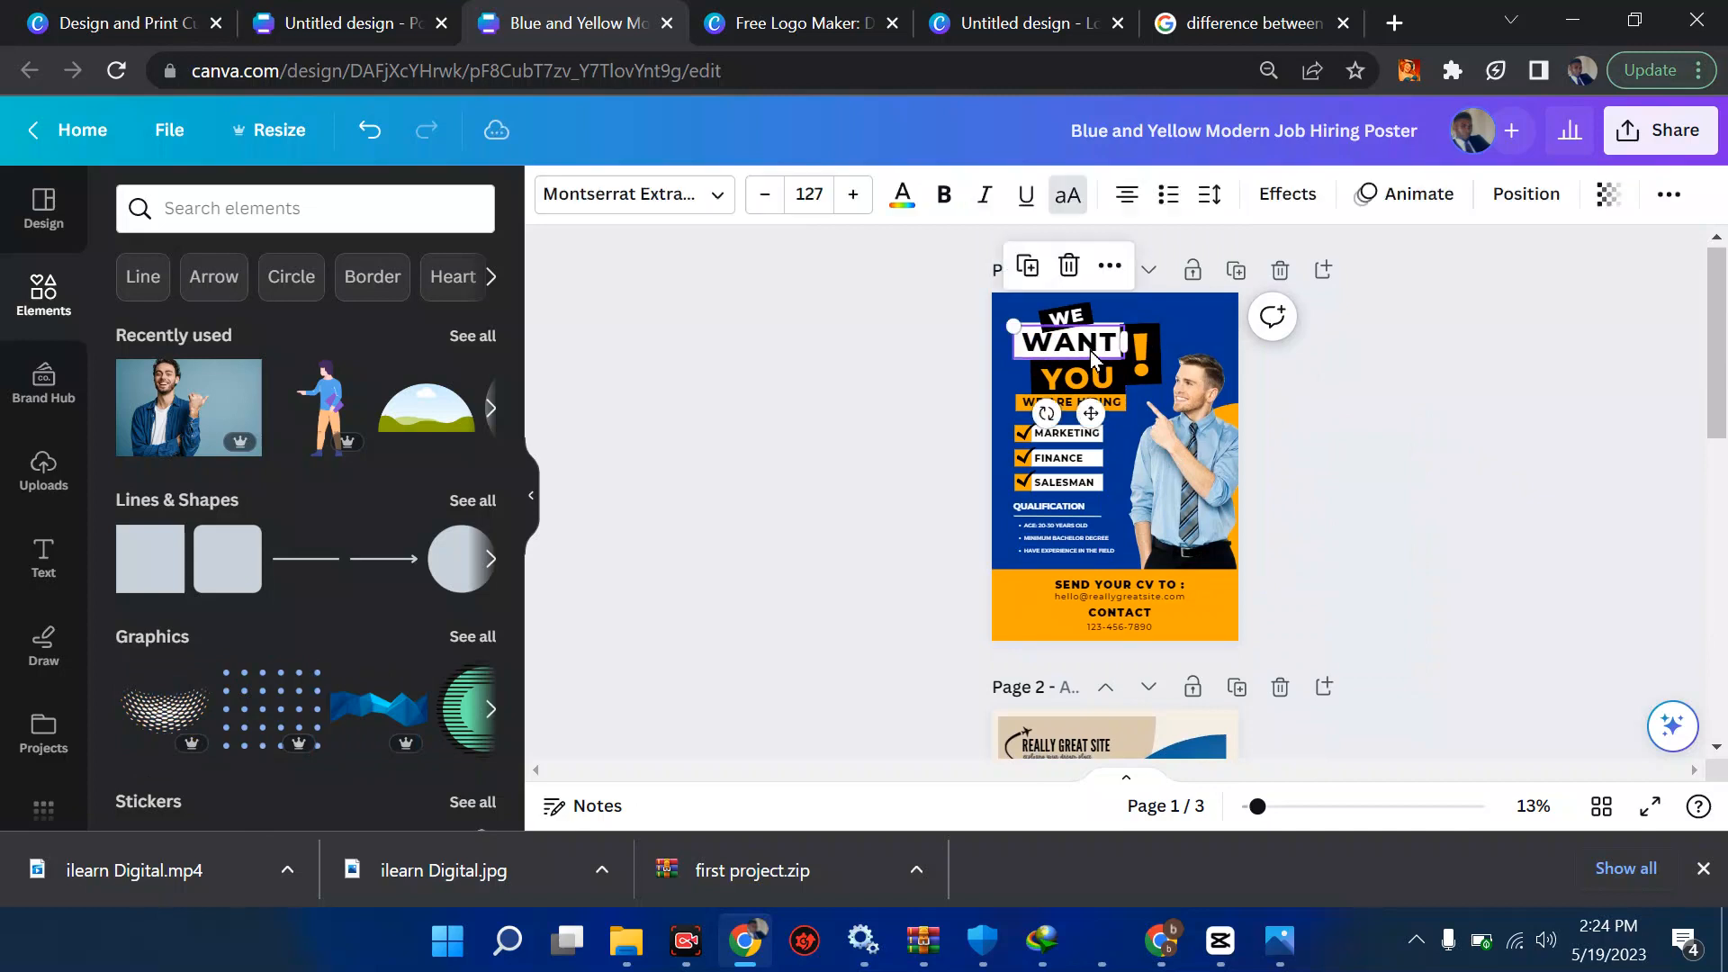
{"action": "left_click_drag", "start_coordinate": [1089, 350], "coordinate": [1069, 396]}
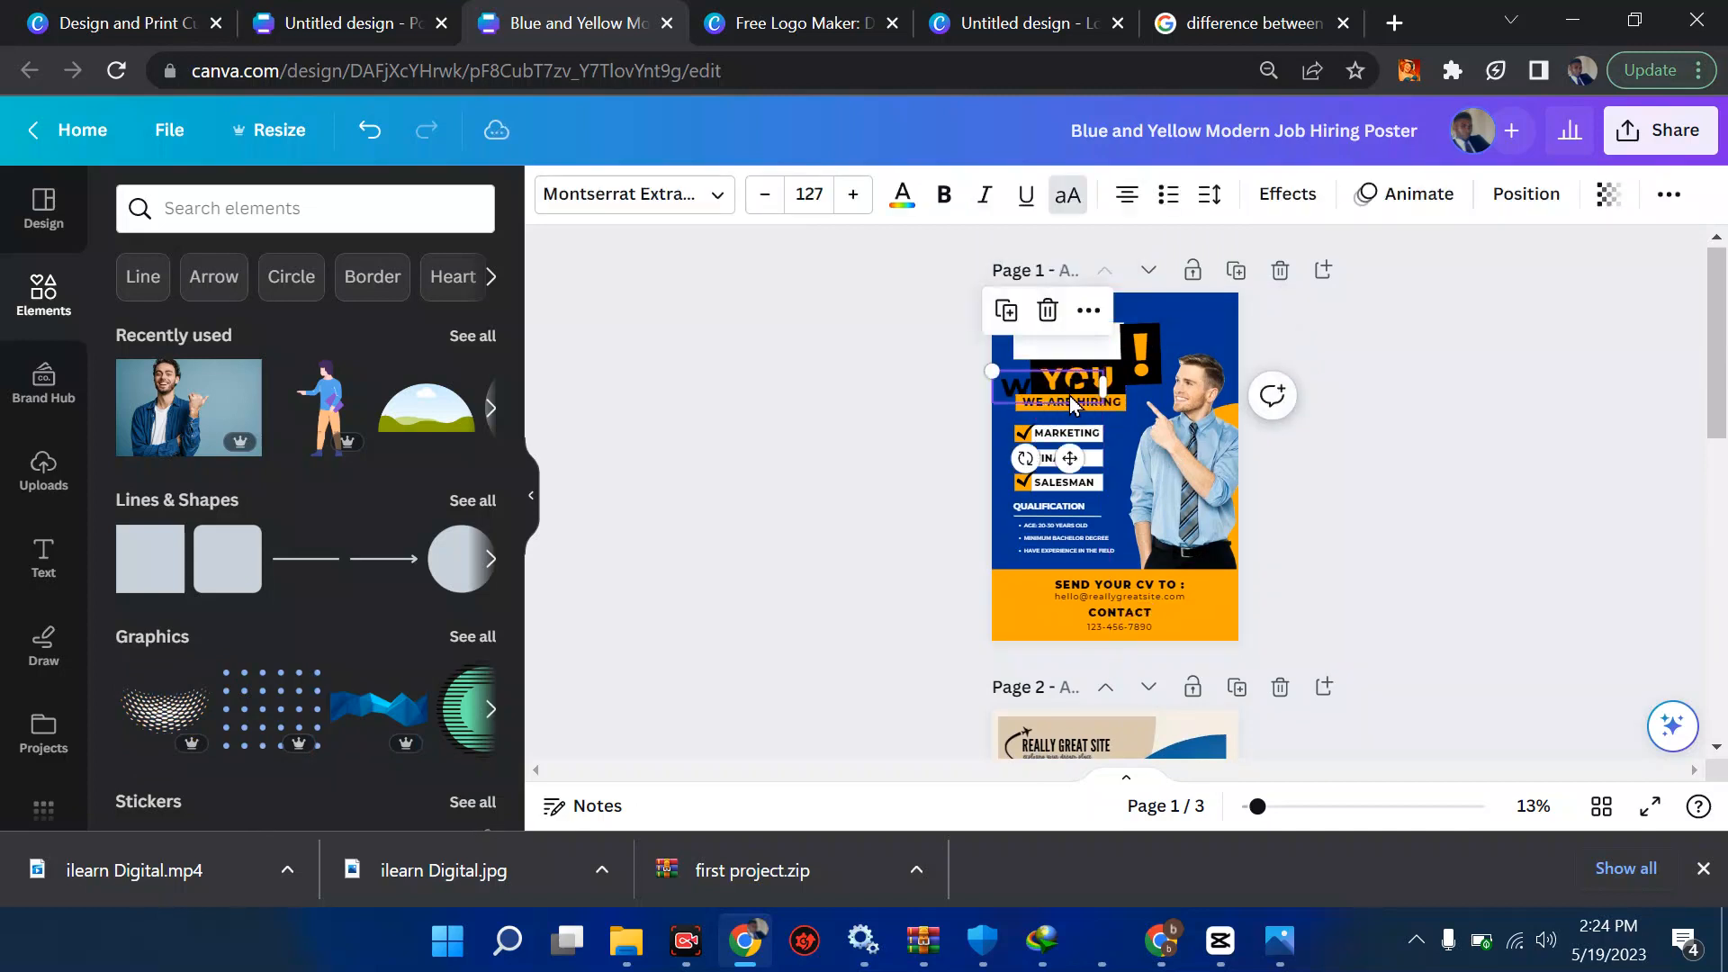
{"action": "key", "text": "ctrl+a"}
{"action": "left_click", "coordinate": [848, 349]}
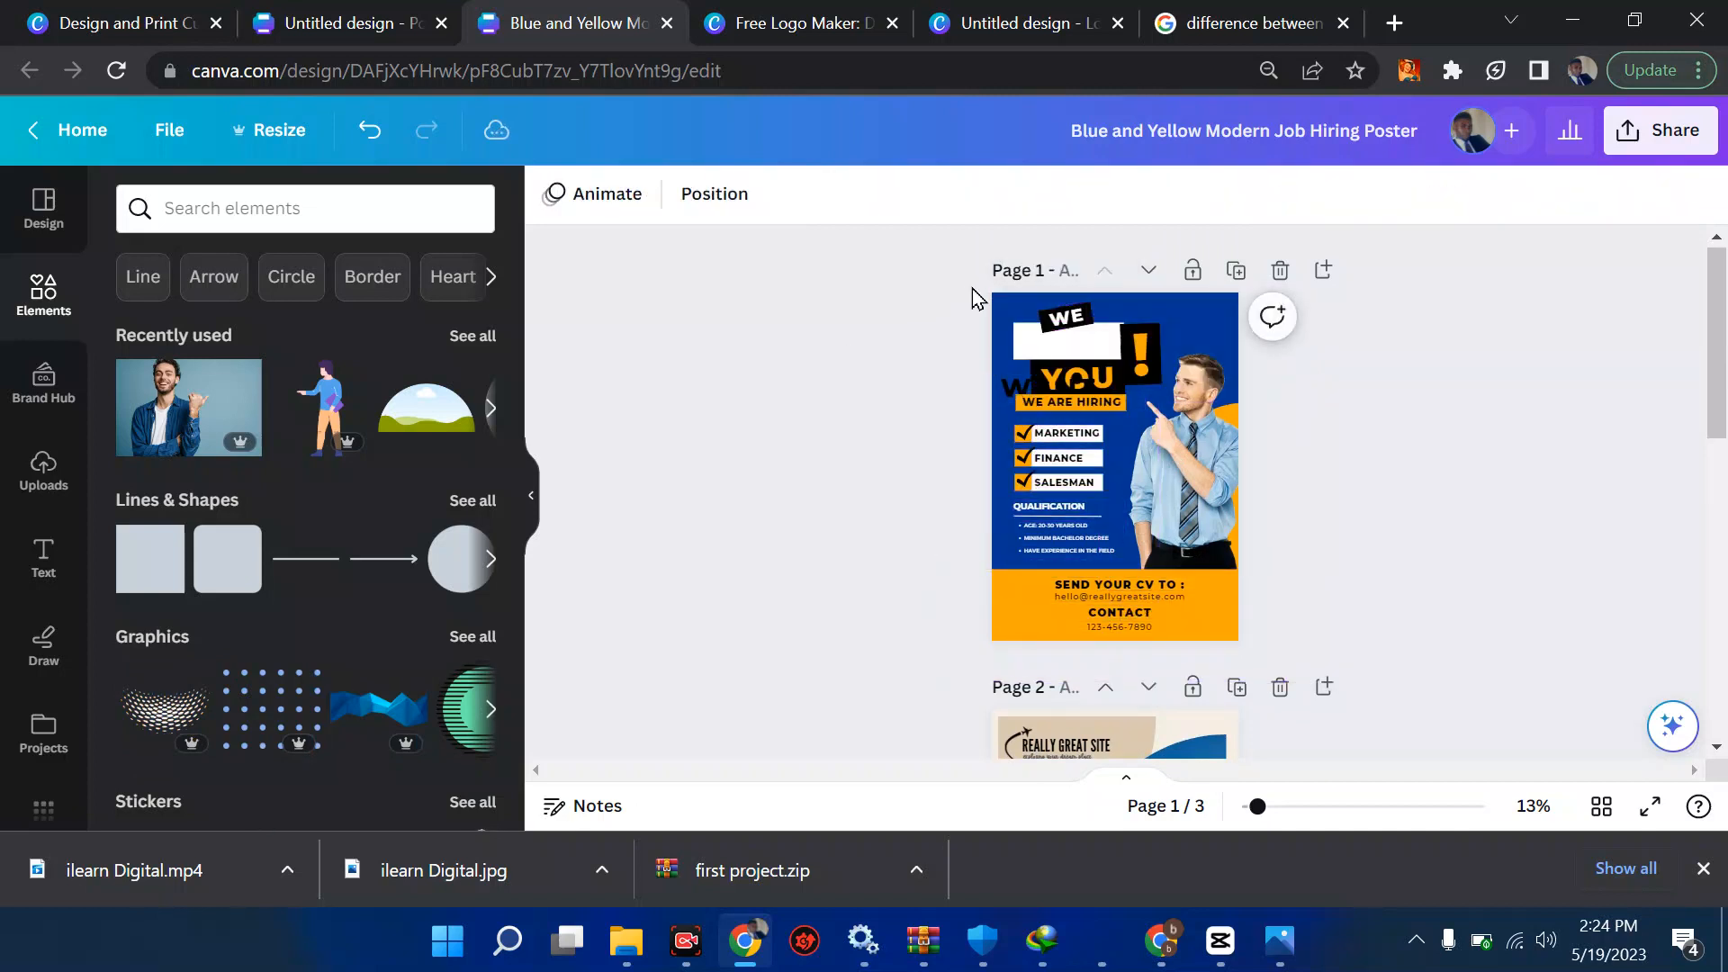
Replace the orange rectangle on page 3 with a copy of page 1's WE, WANT, YOU and WE ARE HIRING headline elements.
{"action": "left_click_drag", "start_coordinate": [971, 288], "coordinate": [1077, 413]}
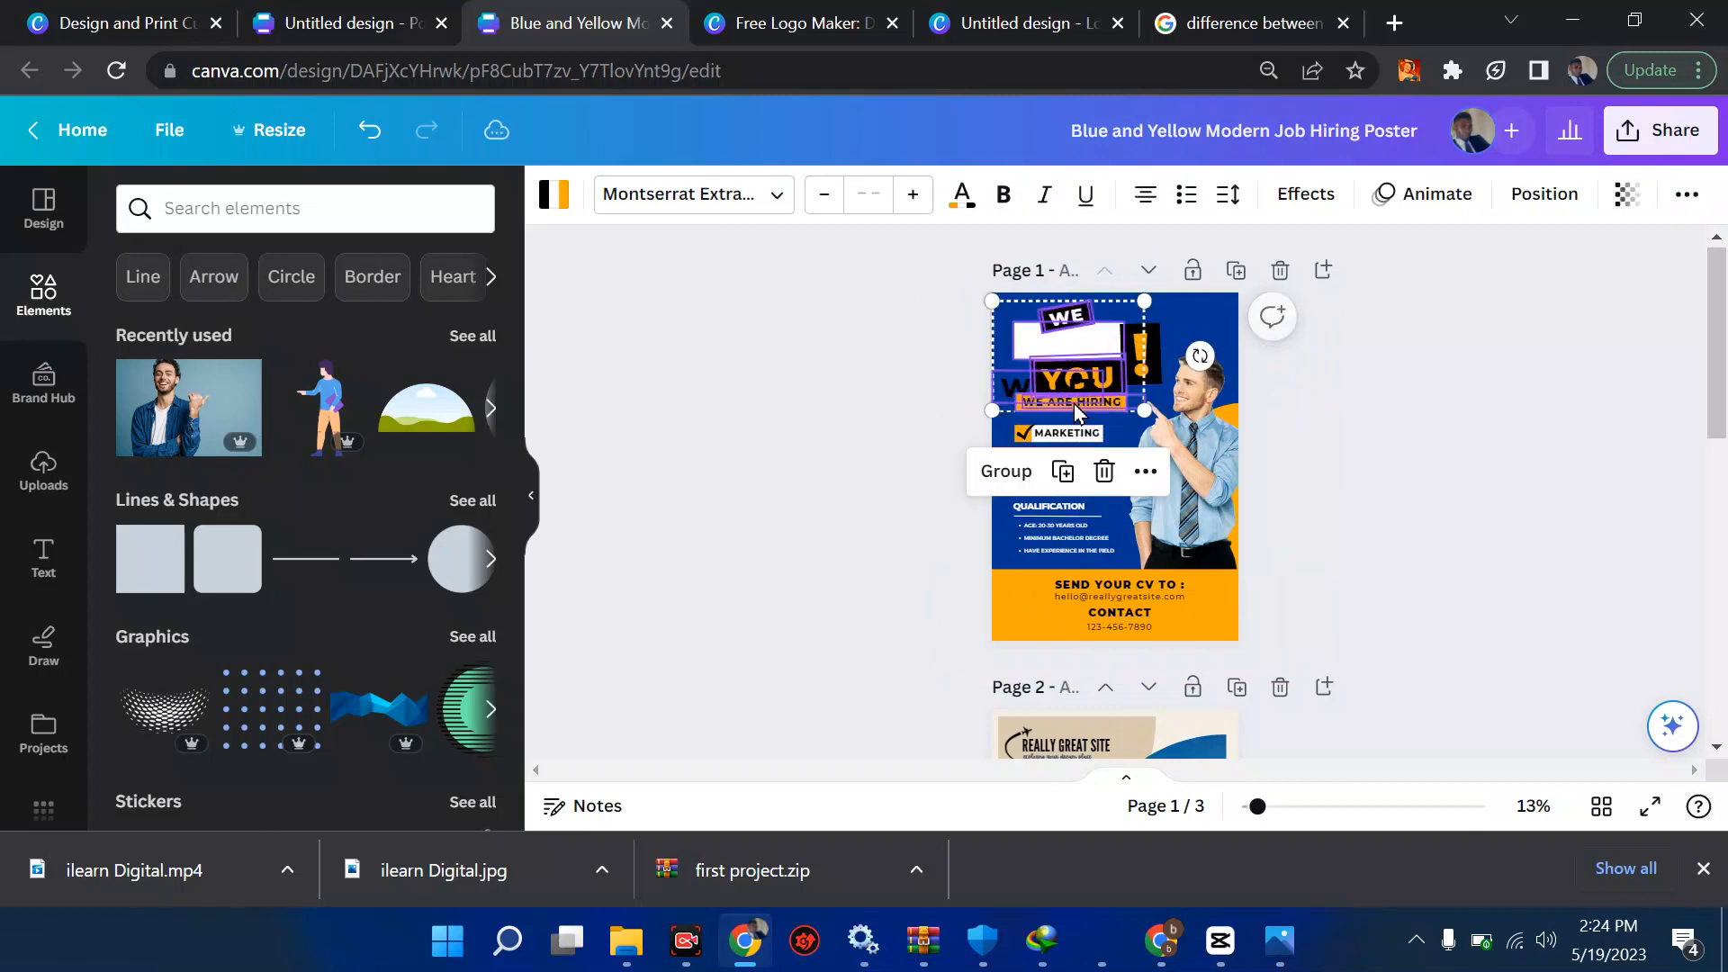
{"action": "scroll", "coordinate": [1077, 412], "scroll_direction": "down", "scroll_amount": 10}
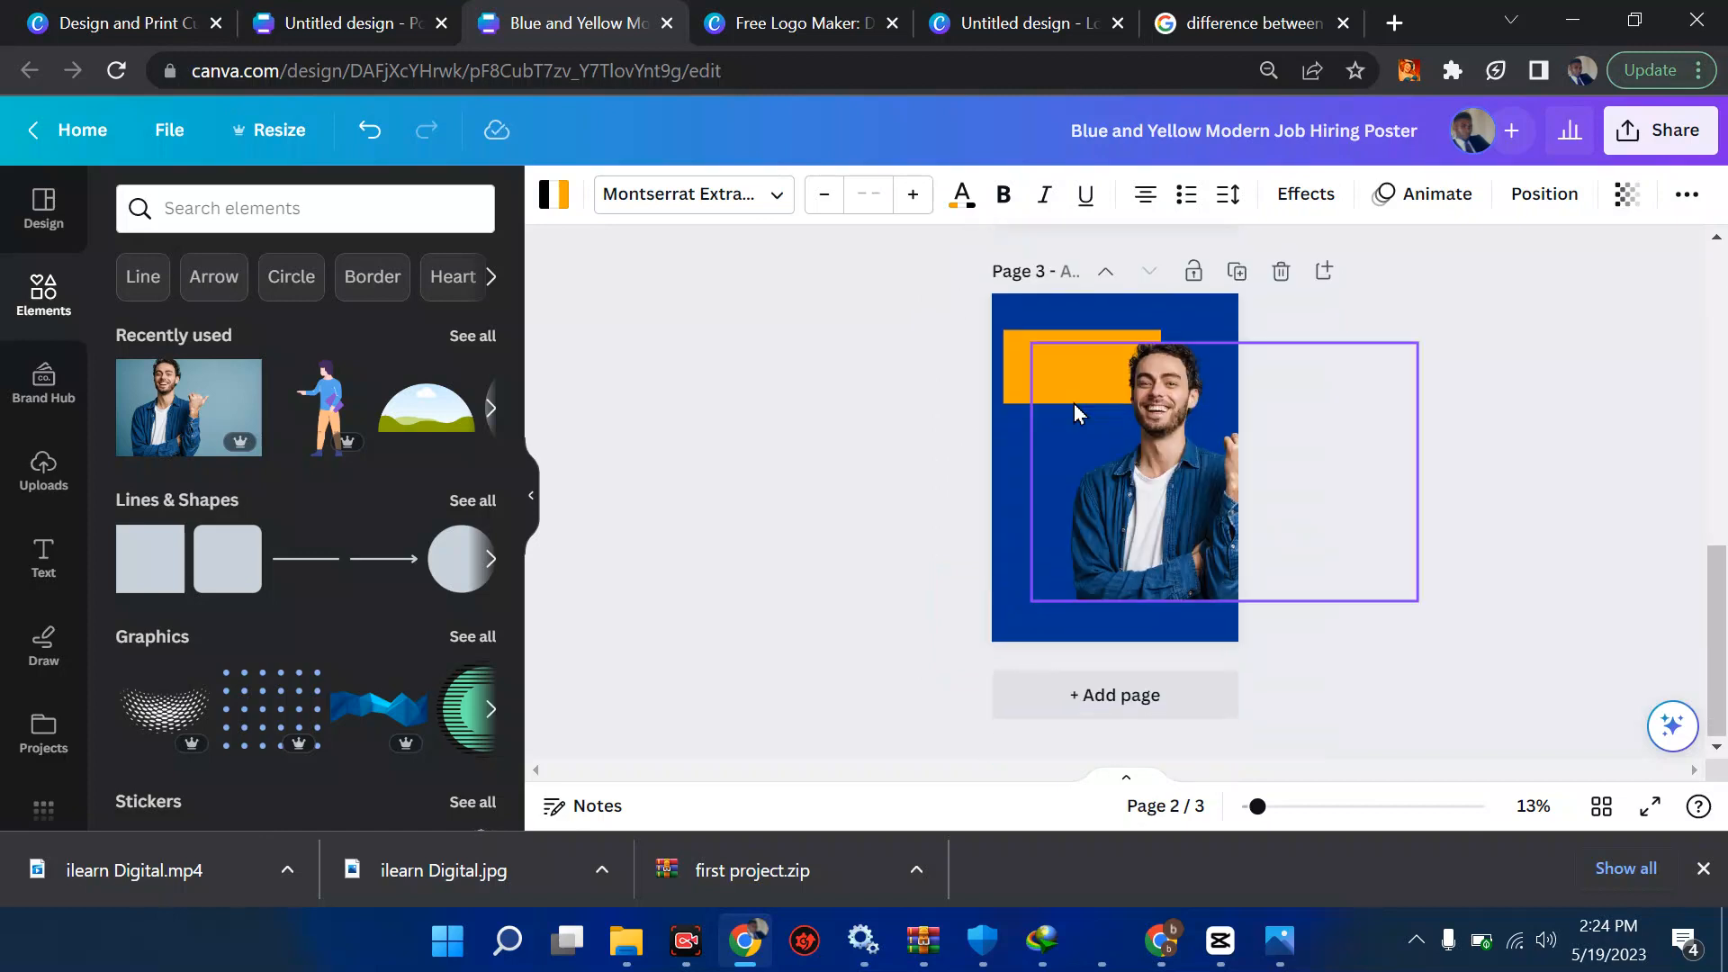
{"action": "left_click", "coordinate": [1035, 344]}
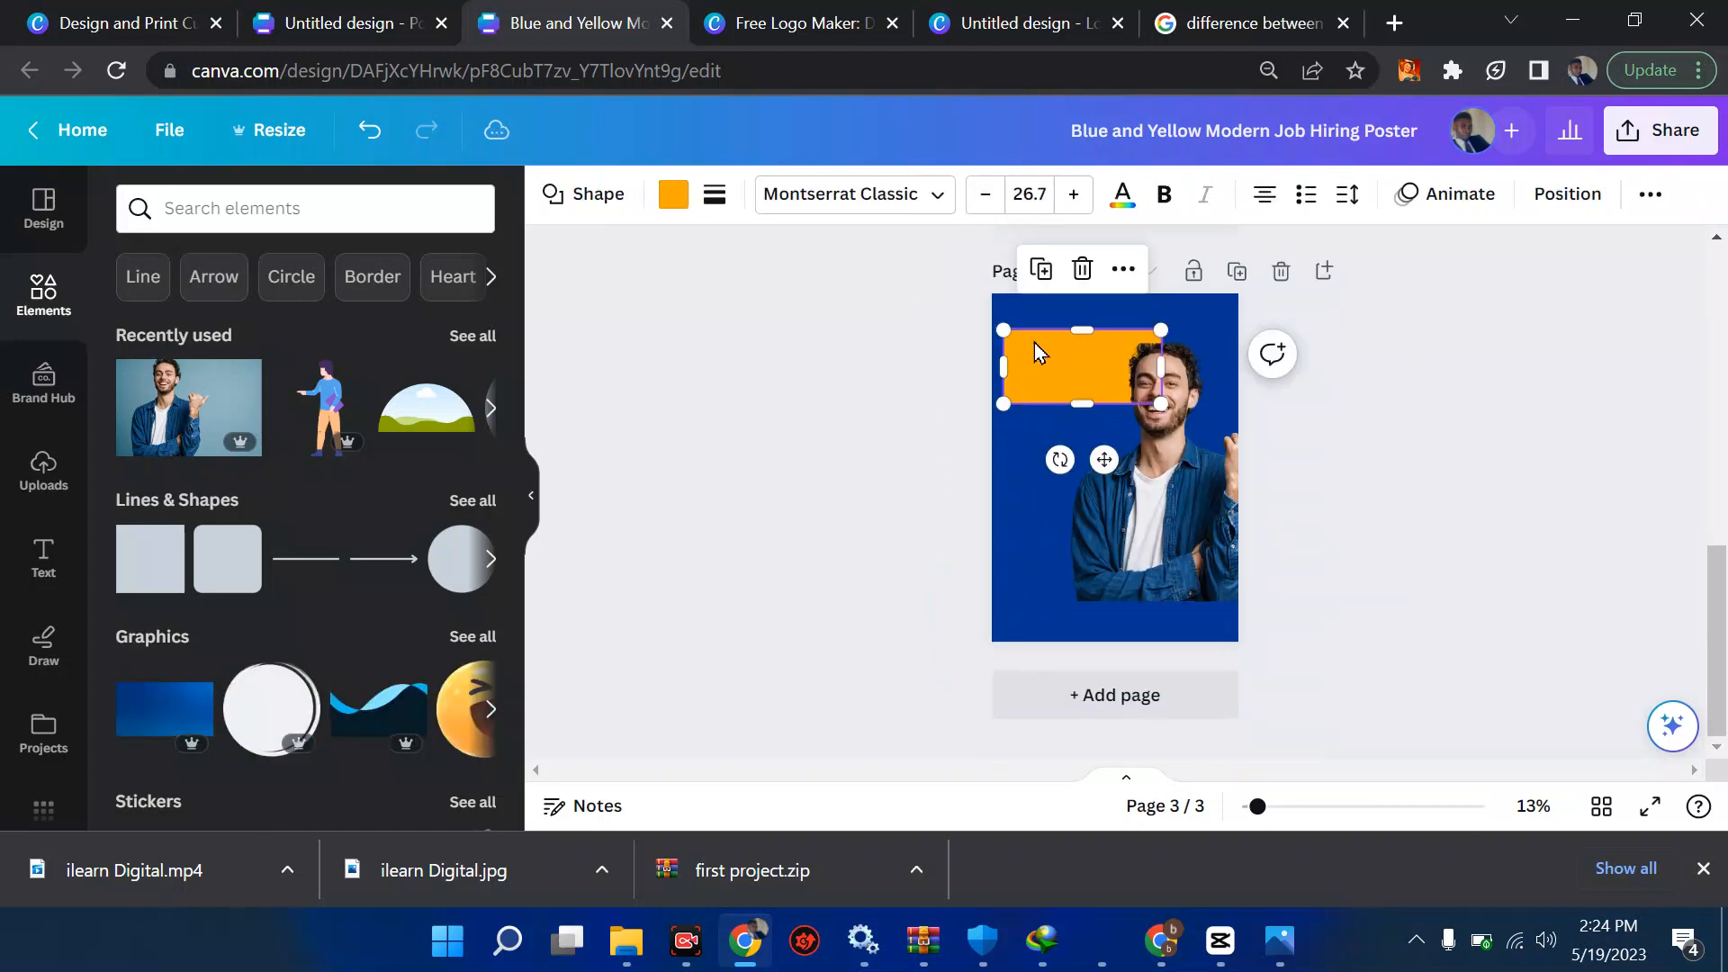
{"action": "key", "text": "Delete"}
{"action": "key", "text": "ctrl+v"}
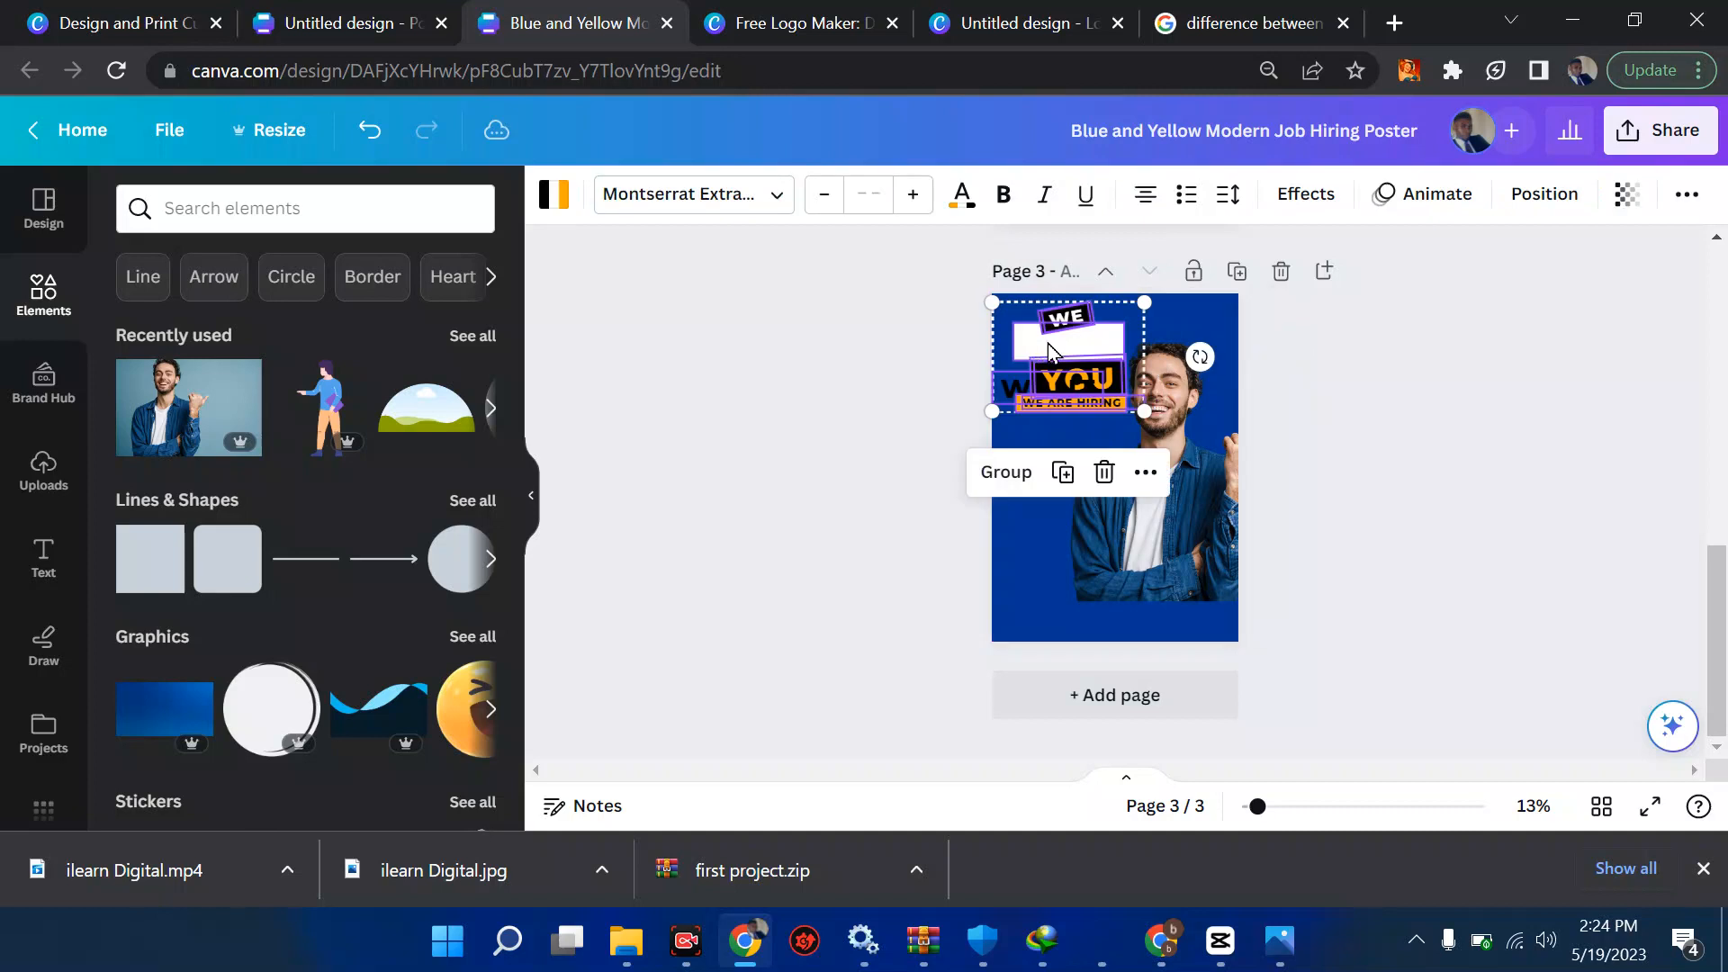
Move the word WANT on page 3 back onto the white box between WE and YOU.
{"action": "left_click", "coordinate": [917, 347]}
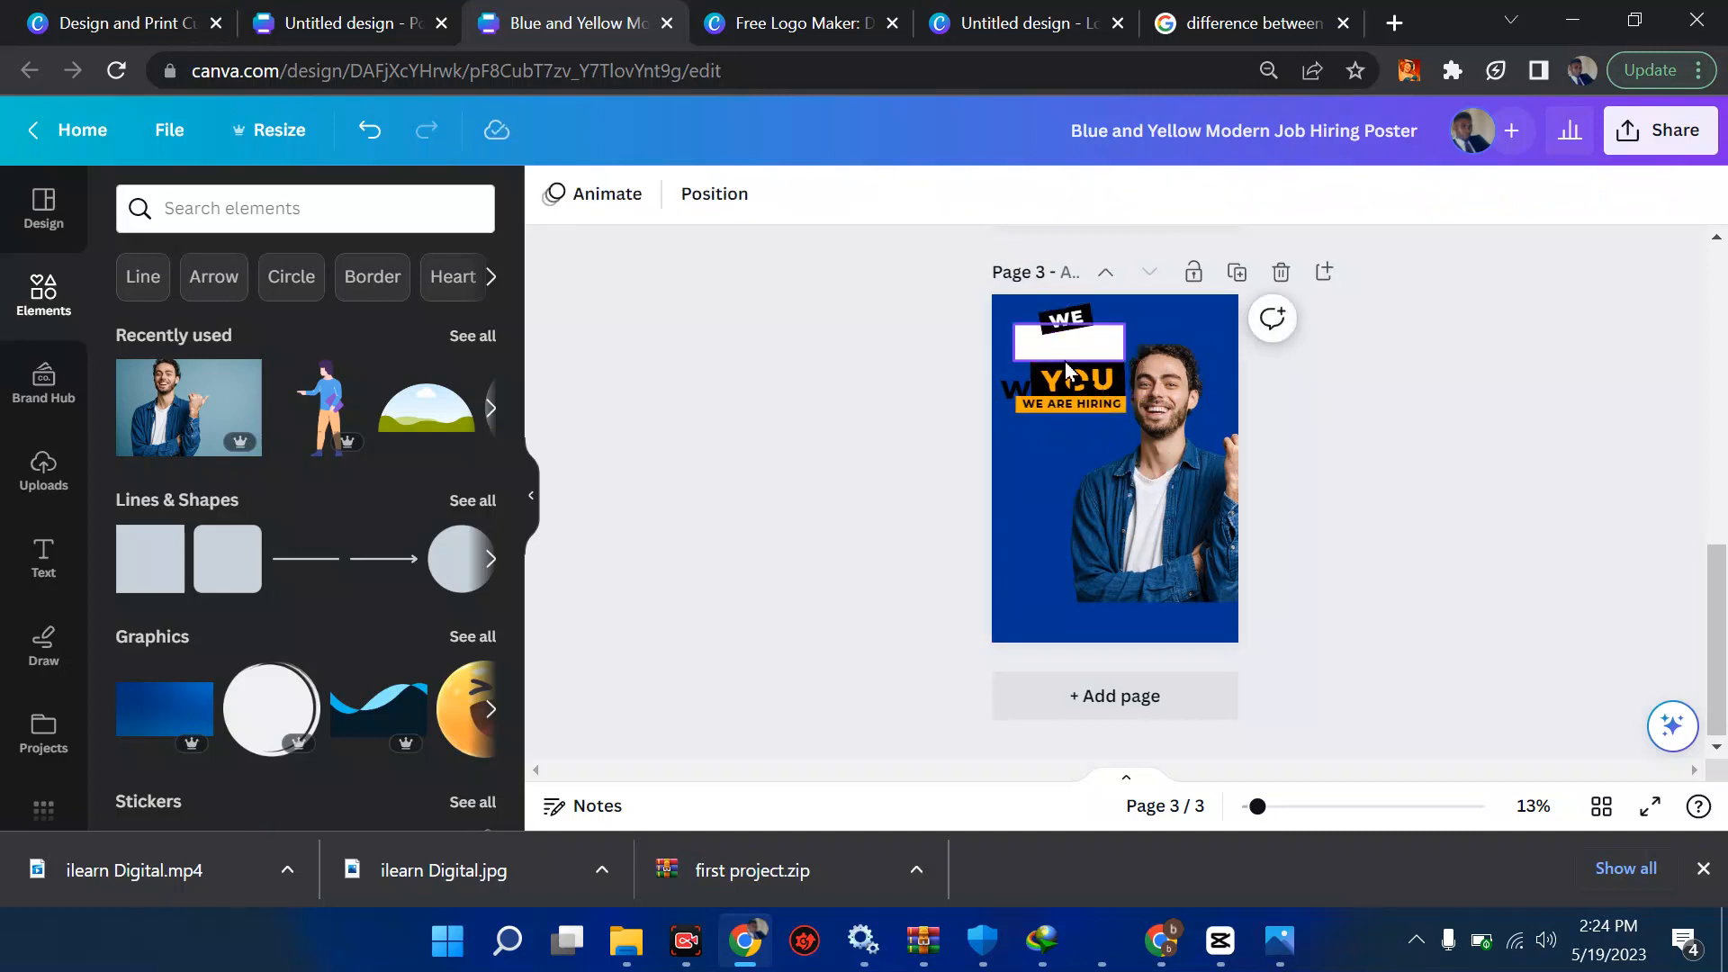
{"action": "left_click_drag", "start_coordinate": [1015, 390], "coordinate": [1030, 340]}
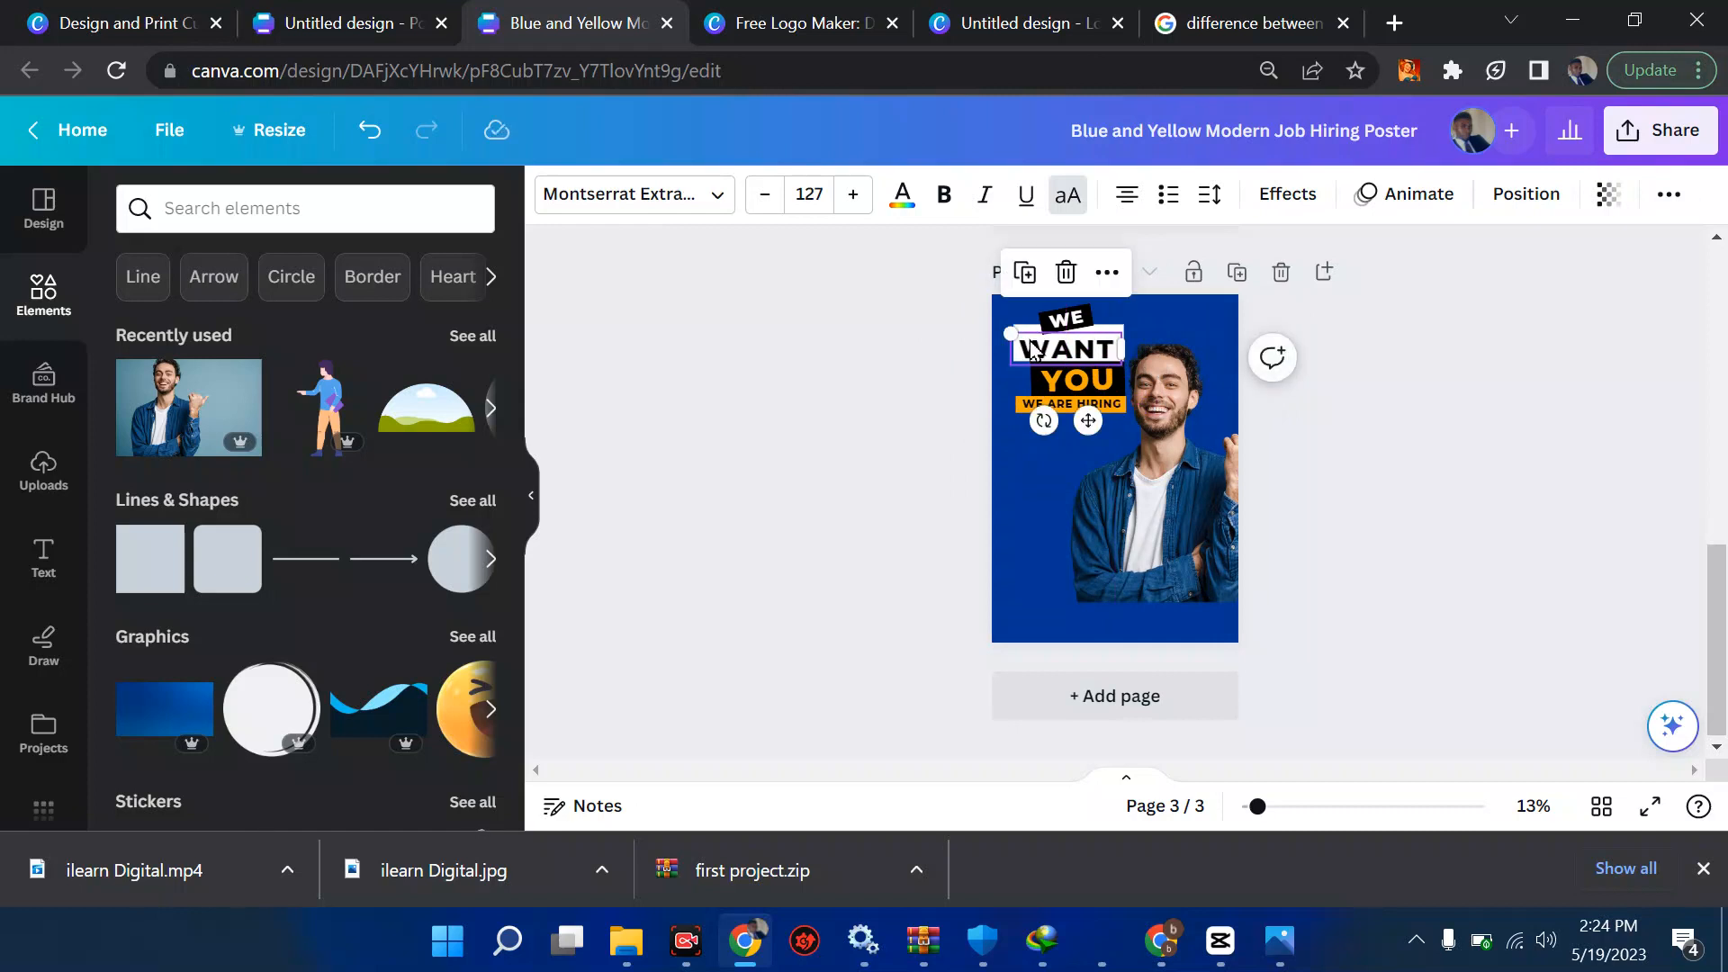
{"action": "left_click", "coordinate": [1528, 198]}
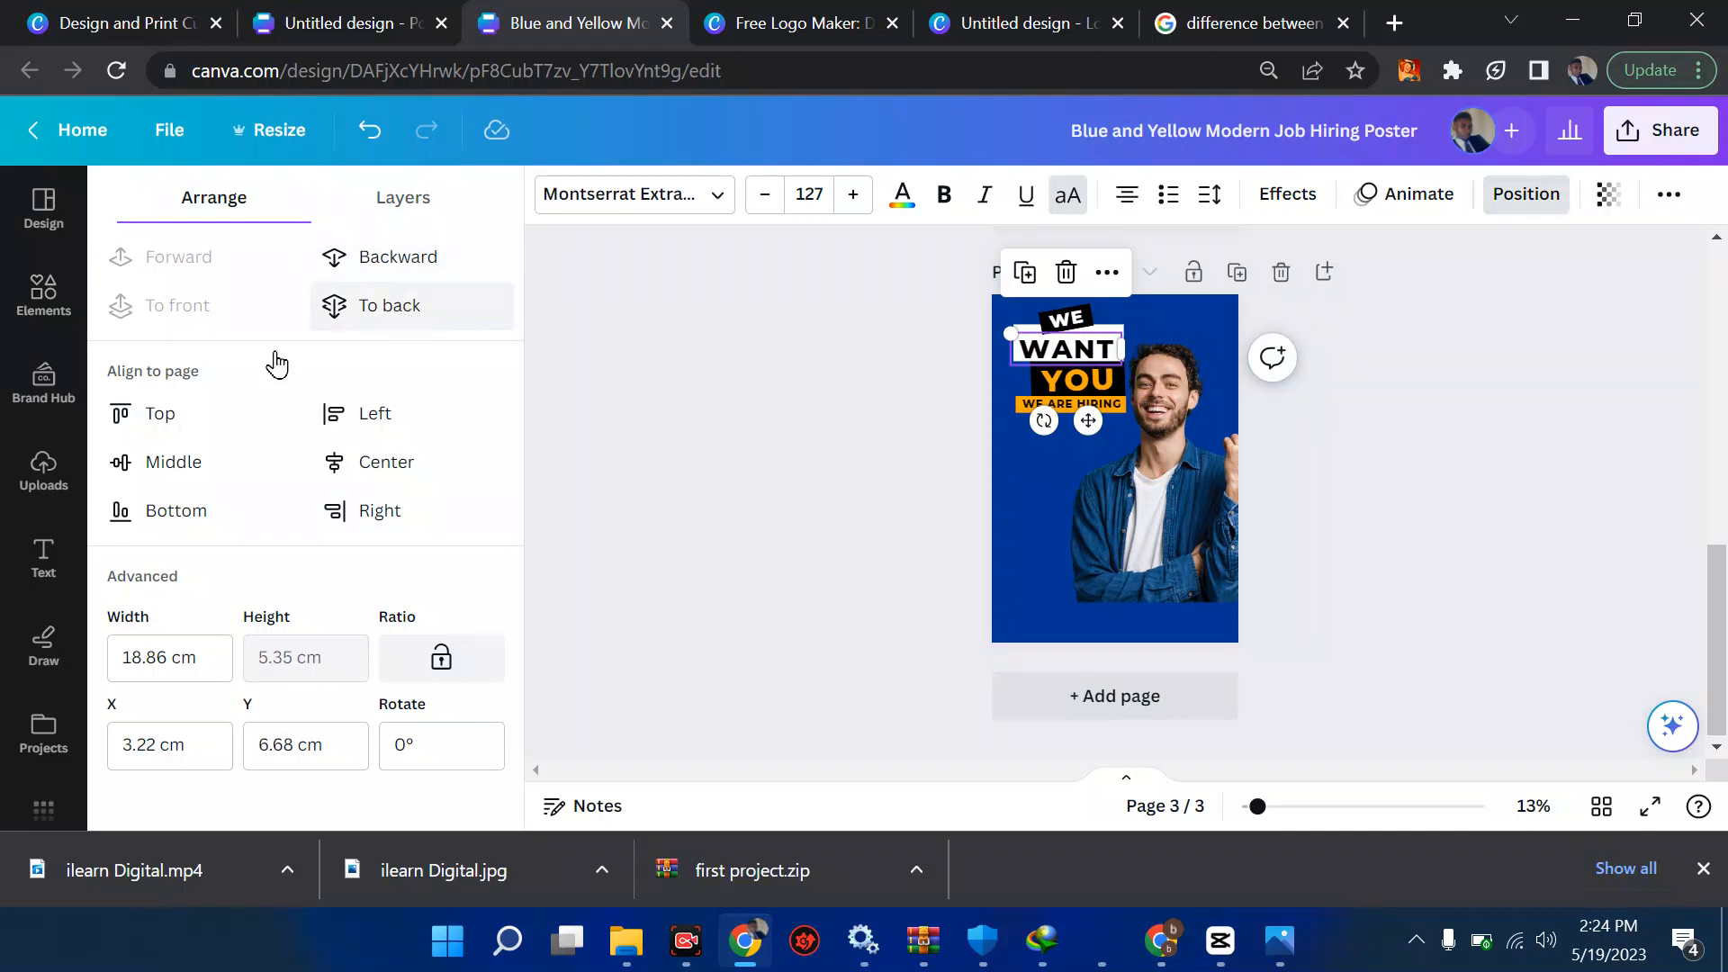
{"action": "left_click", "coordinate": [668, 467]}
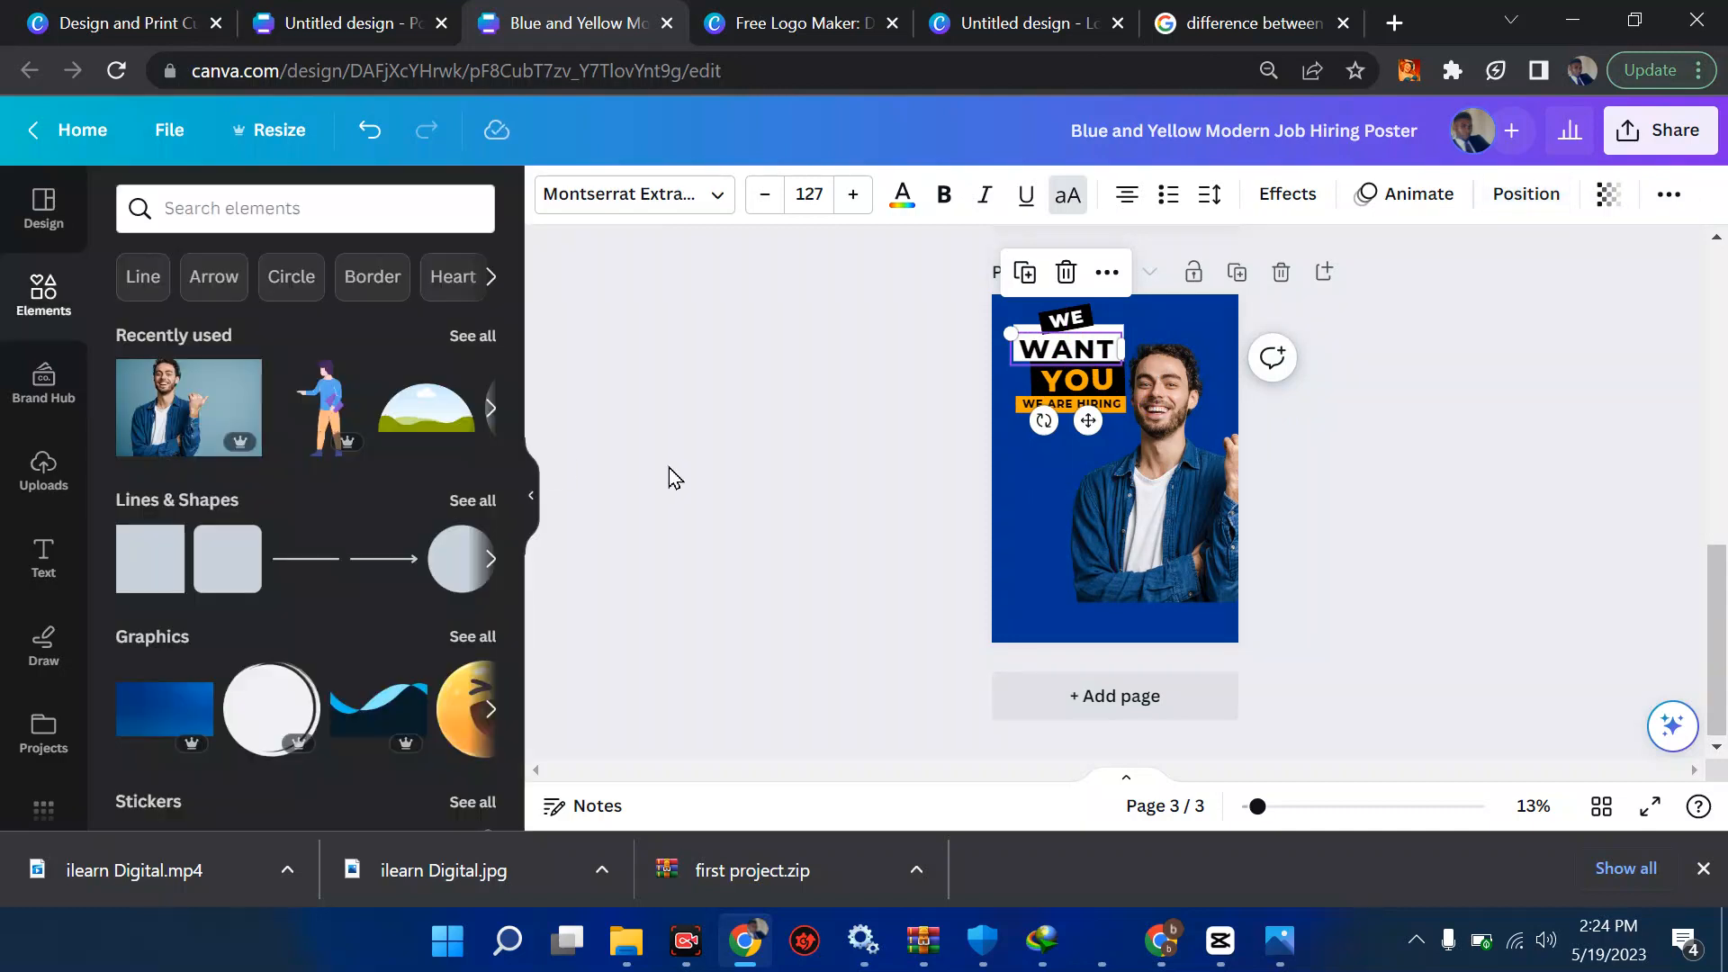
{"action": "left_click", "coordinate": [668, 468]}
Unlock the man's photo and enlarge it from its lower-right corner until he reaches the lower edge of page 3.
{"action": "left_click", "coordinate": [1172, 596]}
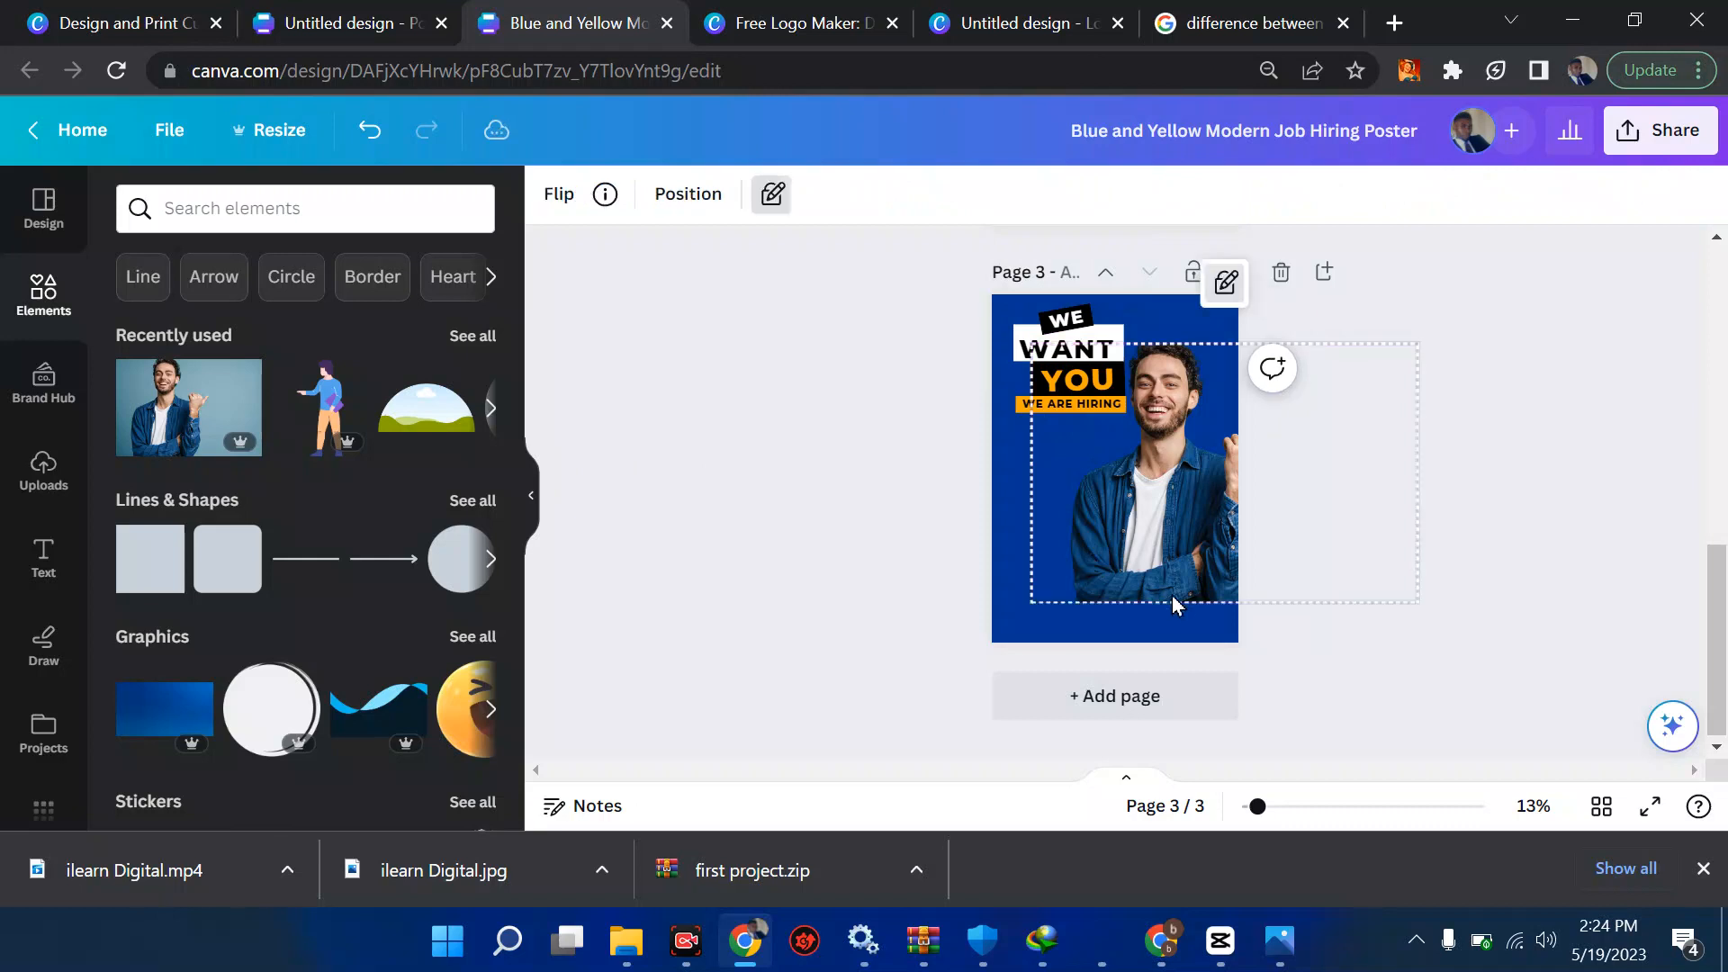
{"action": "left_click", "coordinate": [1223, 286]}
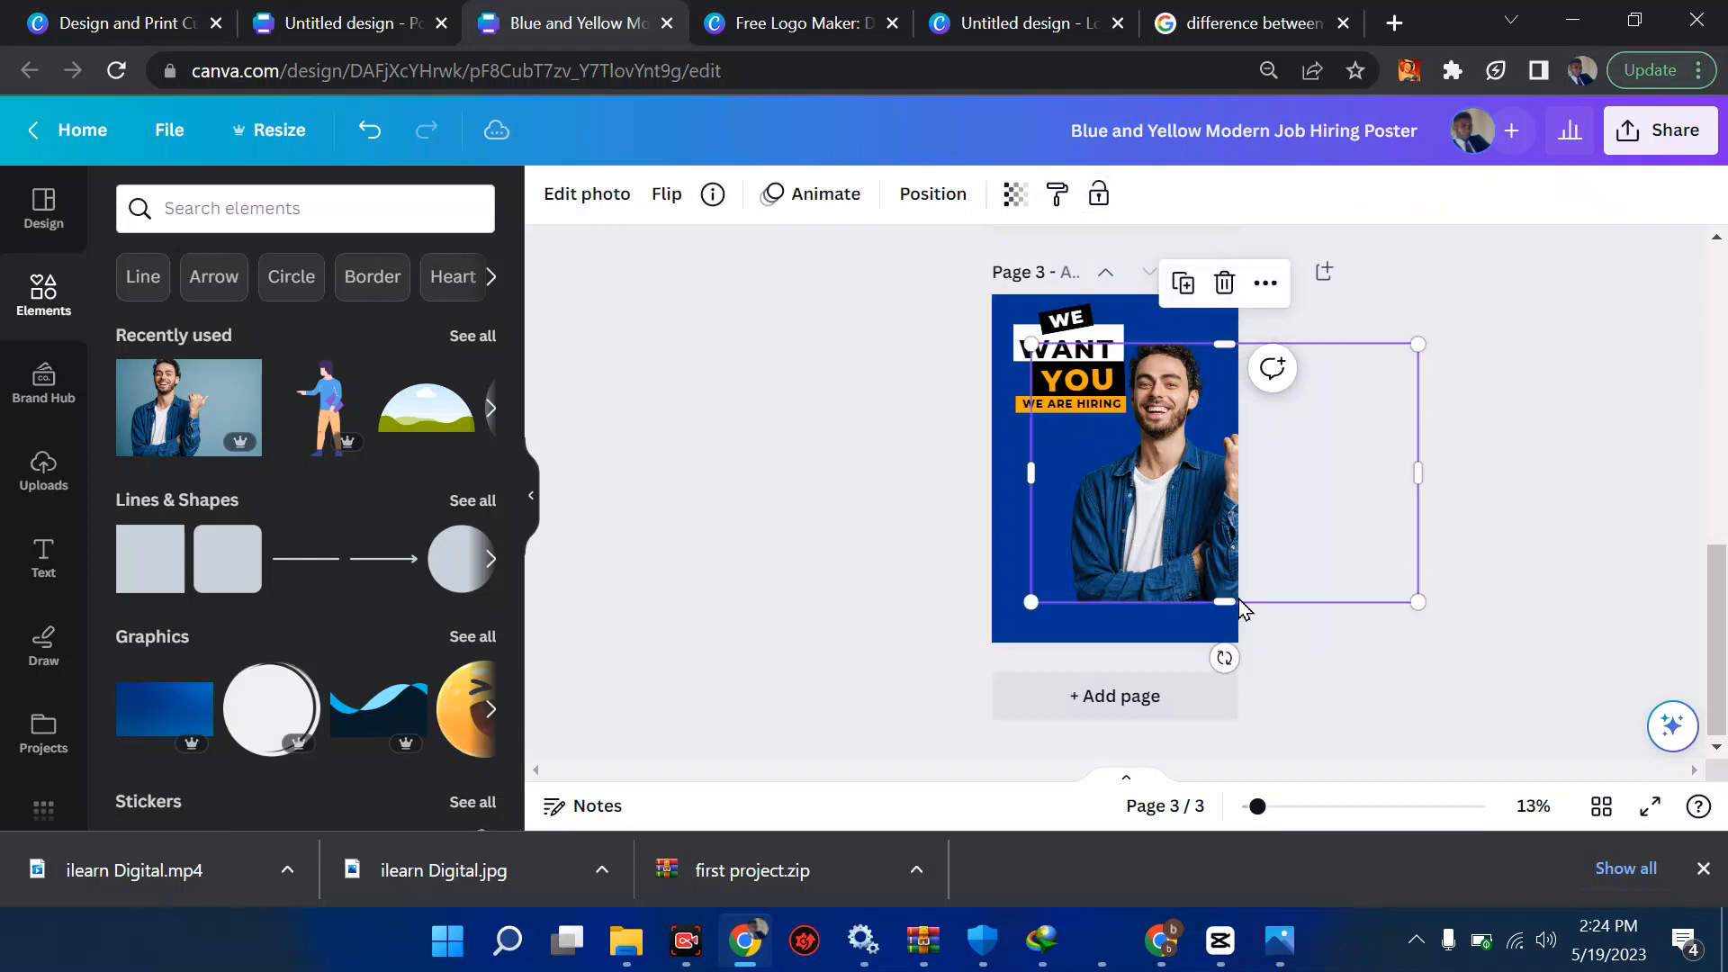
{"action": "left_click_drag", "start_coordinate": [1418, 603], "coordinate": [1494, 642]}
{"action": "left_click", "coordinate": [1553, 390]}
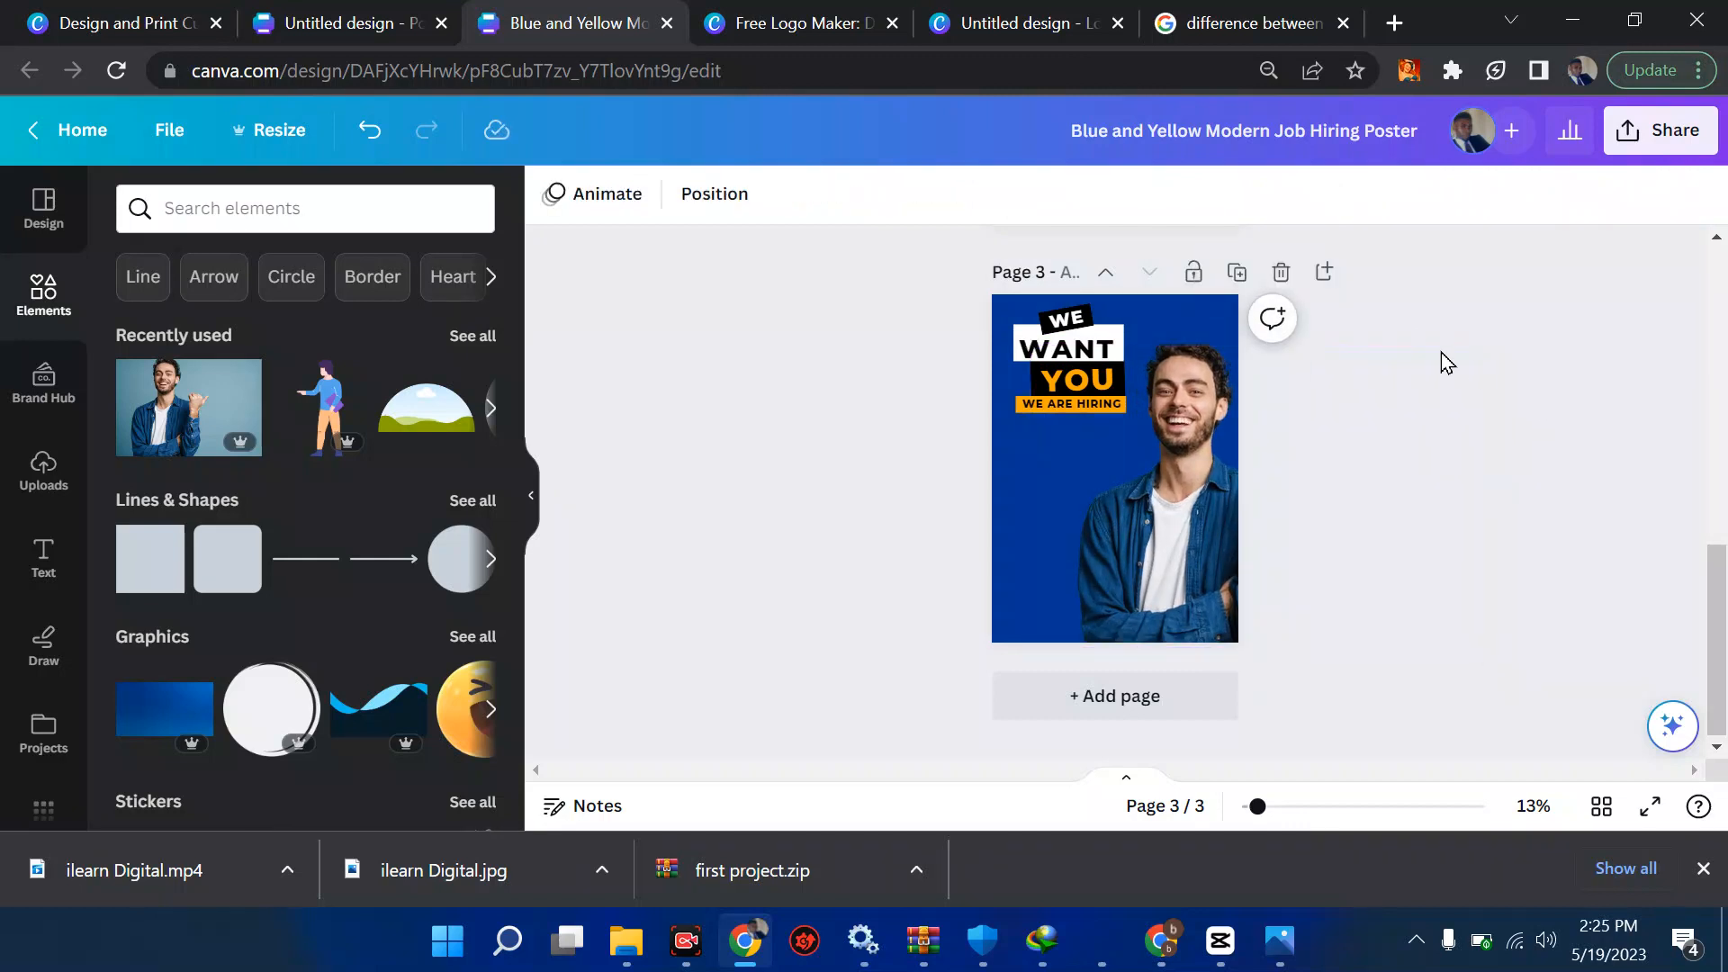
{"action": "scroll", "coordinate": [1440, 353], "scroll_direction": "up", "scroll_amount": 10}
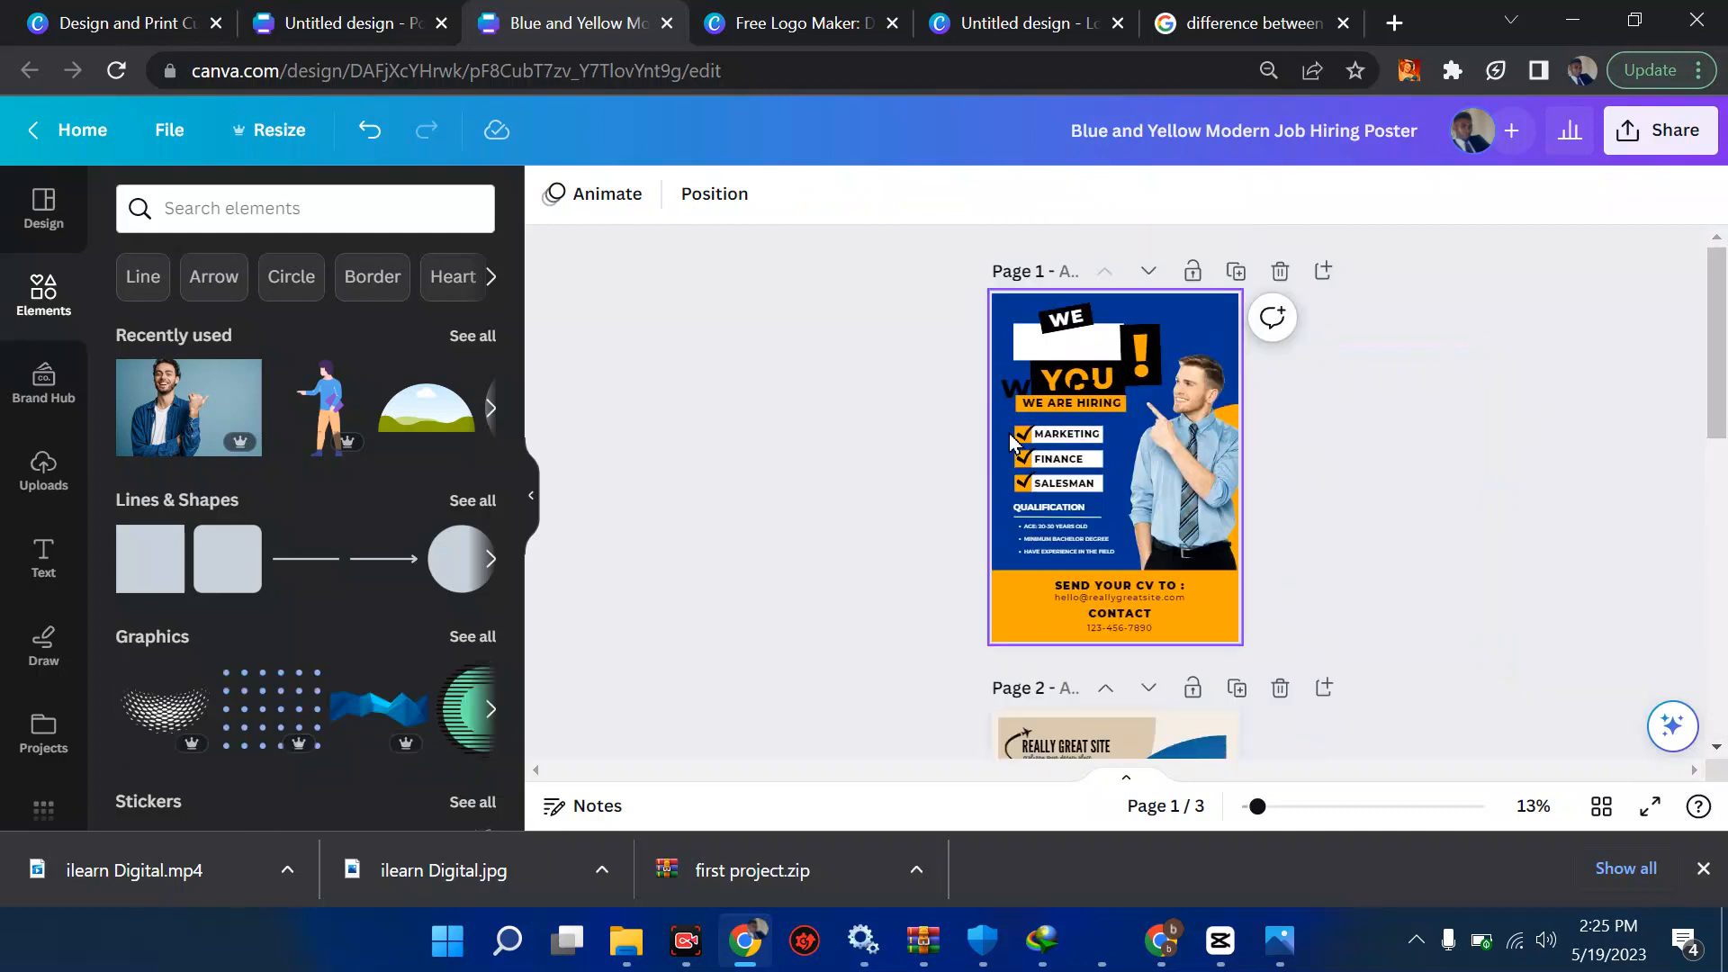
Copy the MARKETING label and its check mark box from page 1 to page 3 and shift it slightly right below WE ARE HIRING.
{"action": "left_click", "coordinate": [1063, 443]}
{"action": "scroll", "coordinate": [1060, 436], "scroll_direction": "down", "scroll_amount": 10}
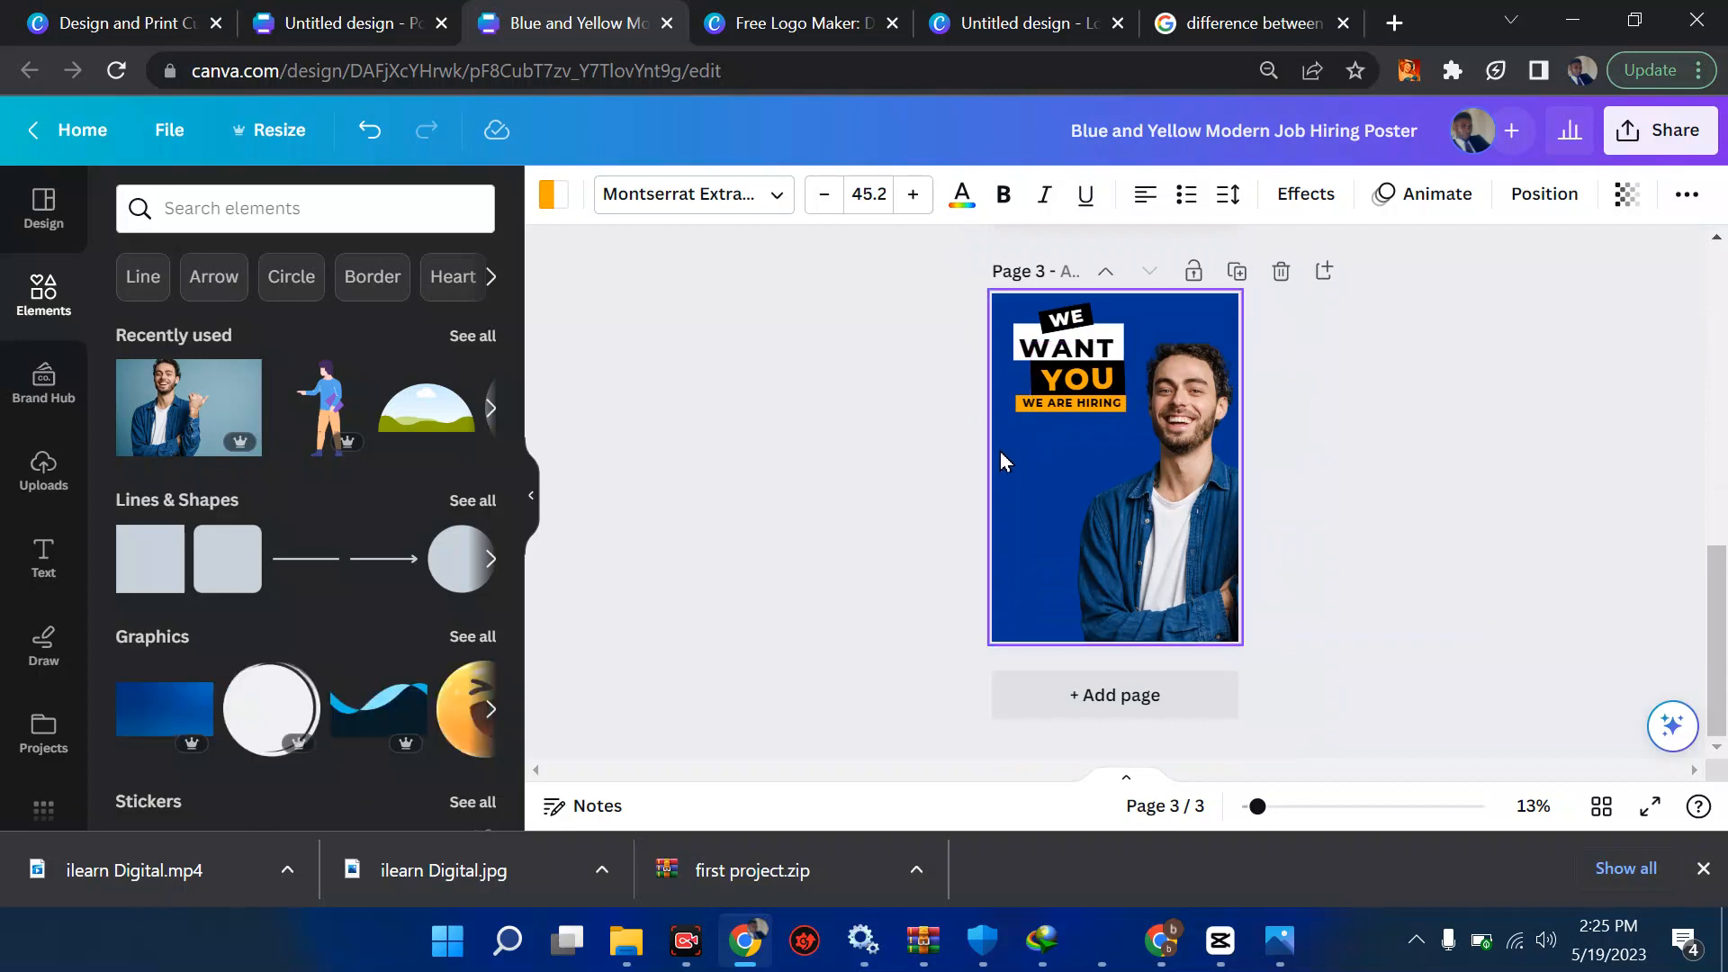
{"action": "left_click", "coordinate": [1001, 451]}
{"action": "key", "text": "ctrl+v"}
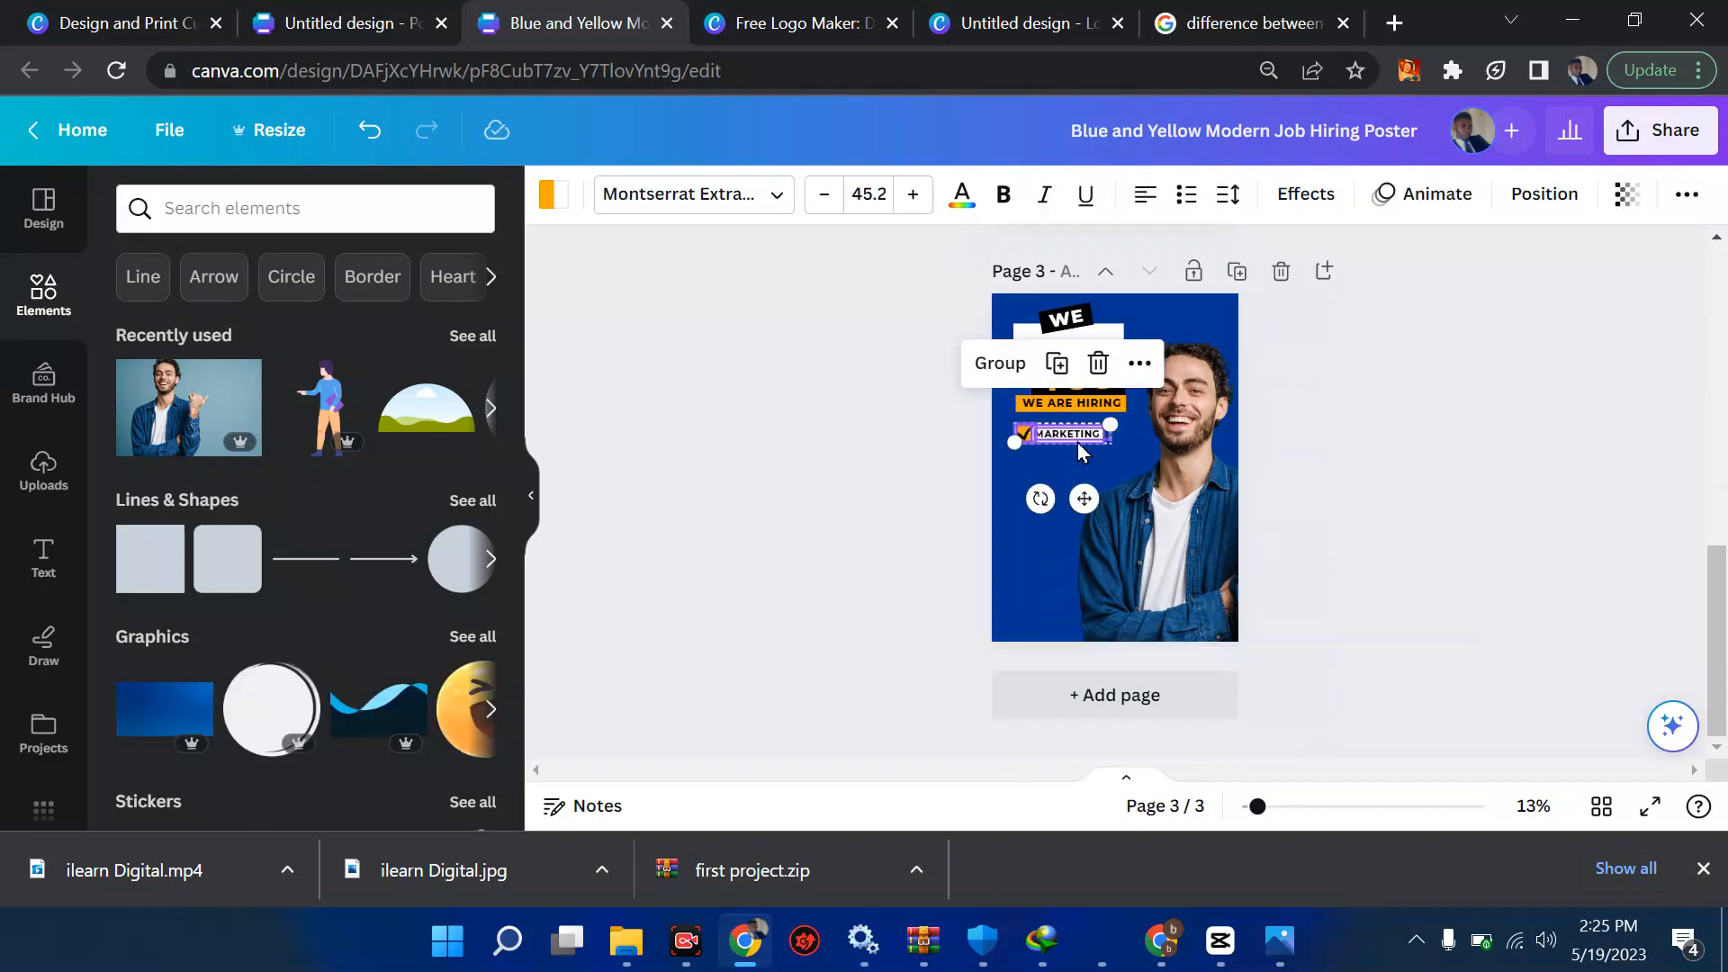
{"action": "key", "text": "Escape"}
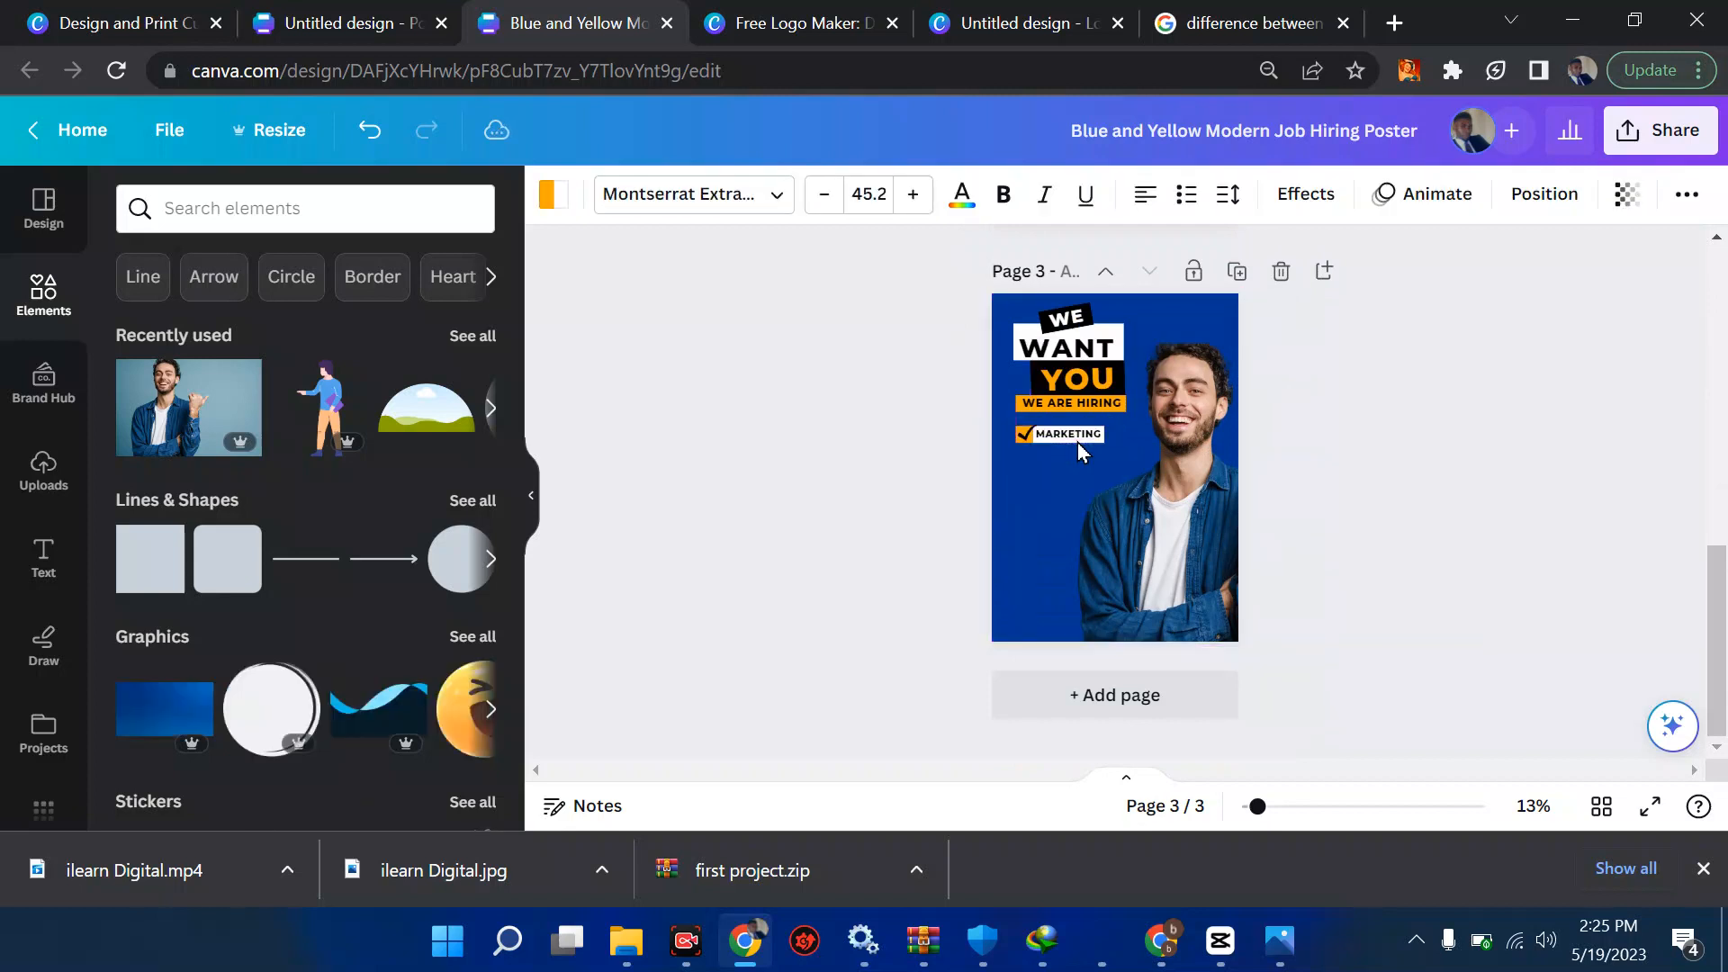
{"action": "key", "text": "Right"}
{"action": "key", "text": "Right"}
{"action": "left_click", "coordinate": [1078, 442]}
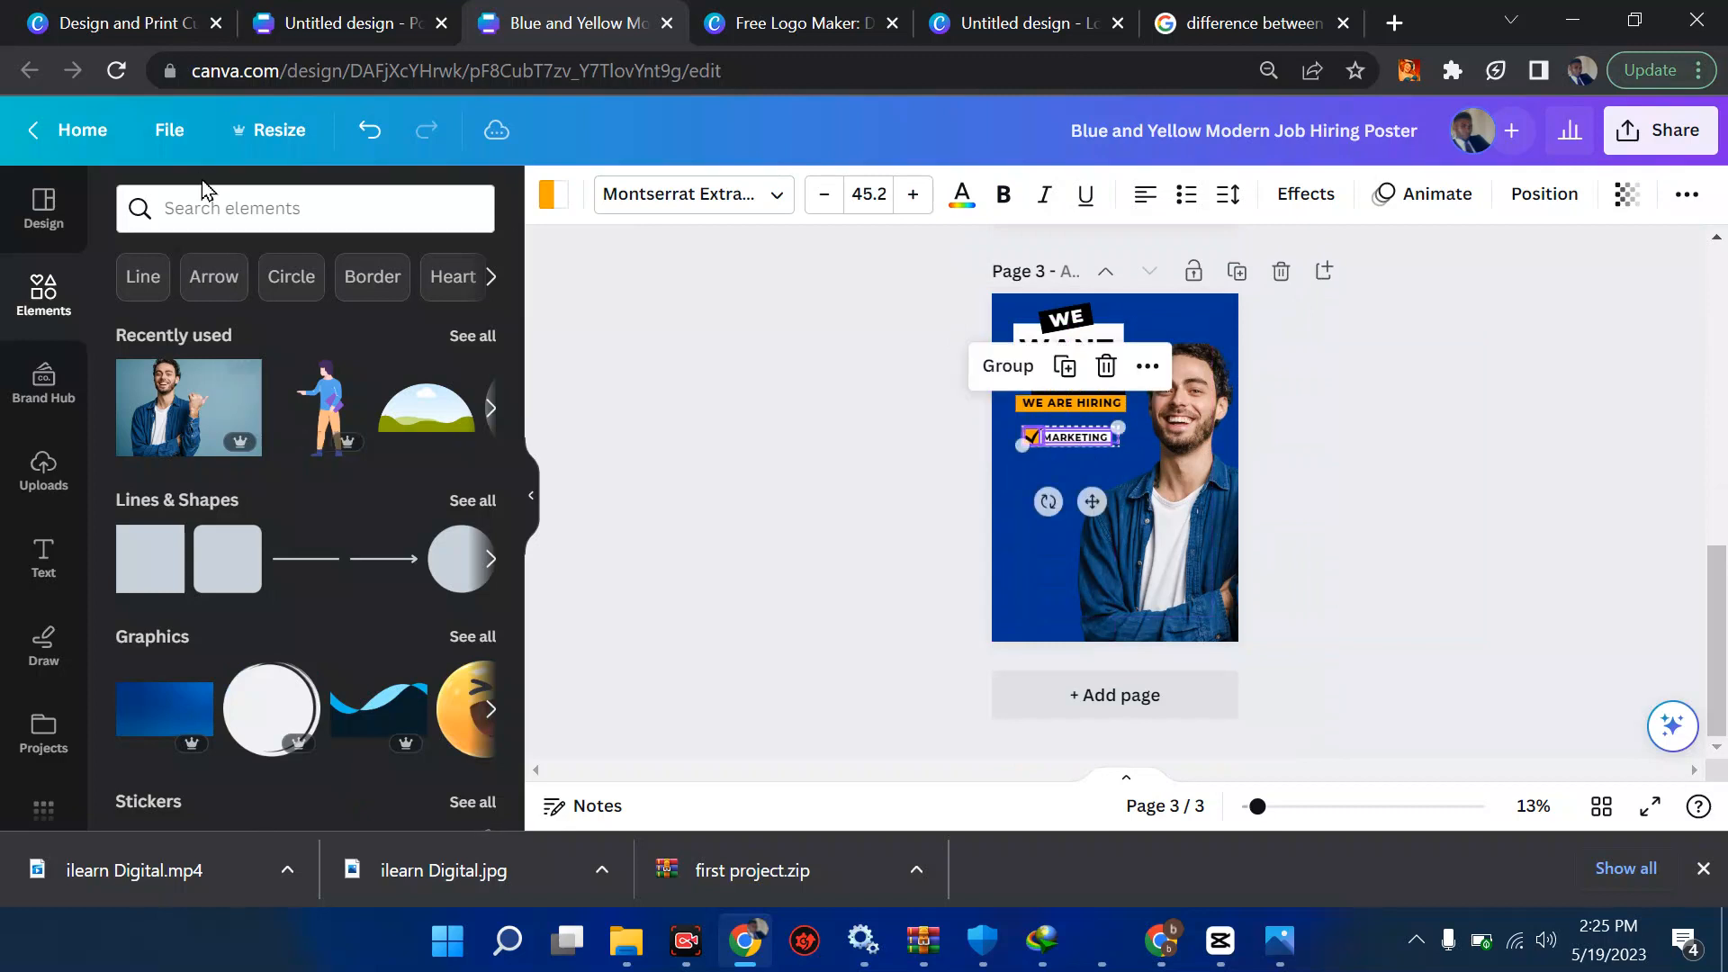
Search the elements for "check mark" and add the green circled check mark graphic to page 3.
{"action": "left_click", "coordinate": [204, 209]}
{"action": "type", "text": "c"}
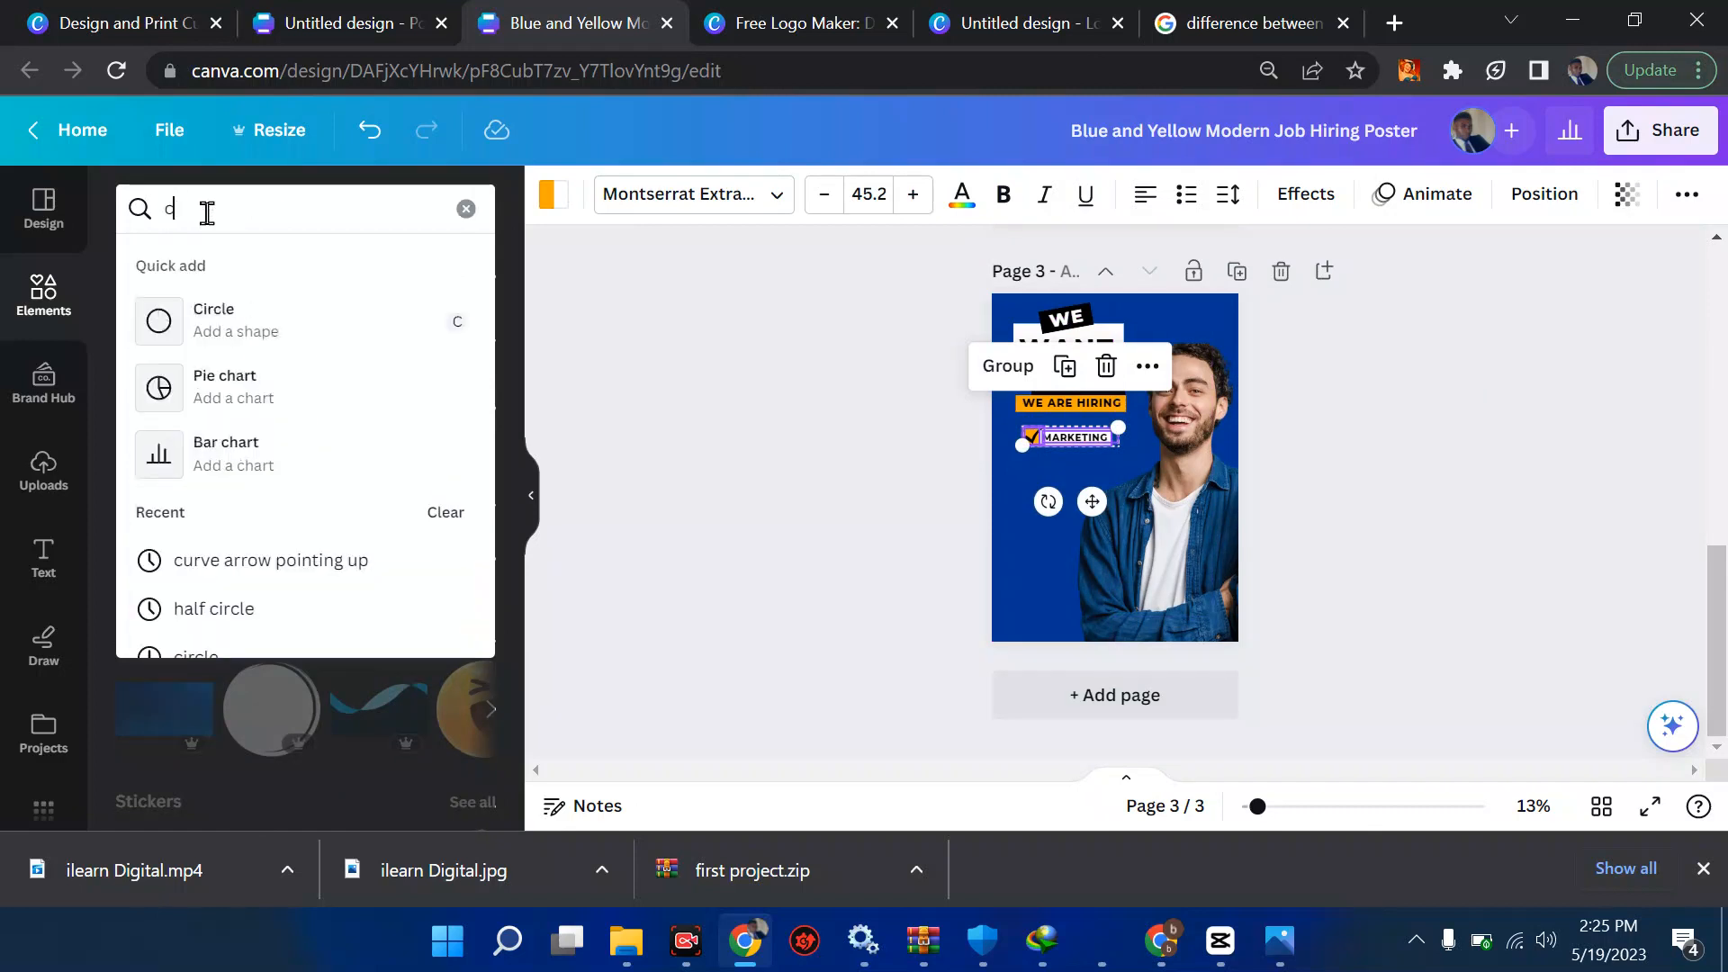
{"action": "type", "text": "heck mark"}
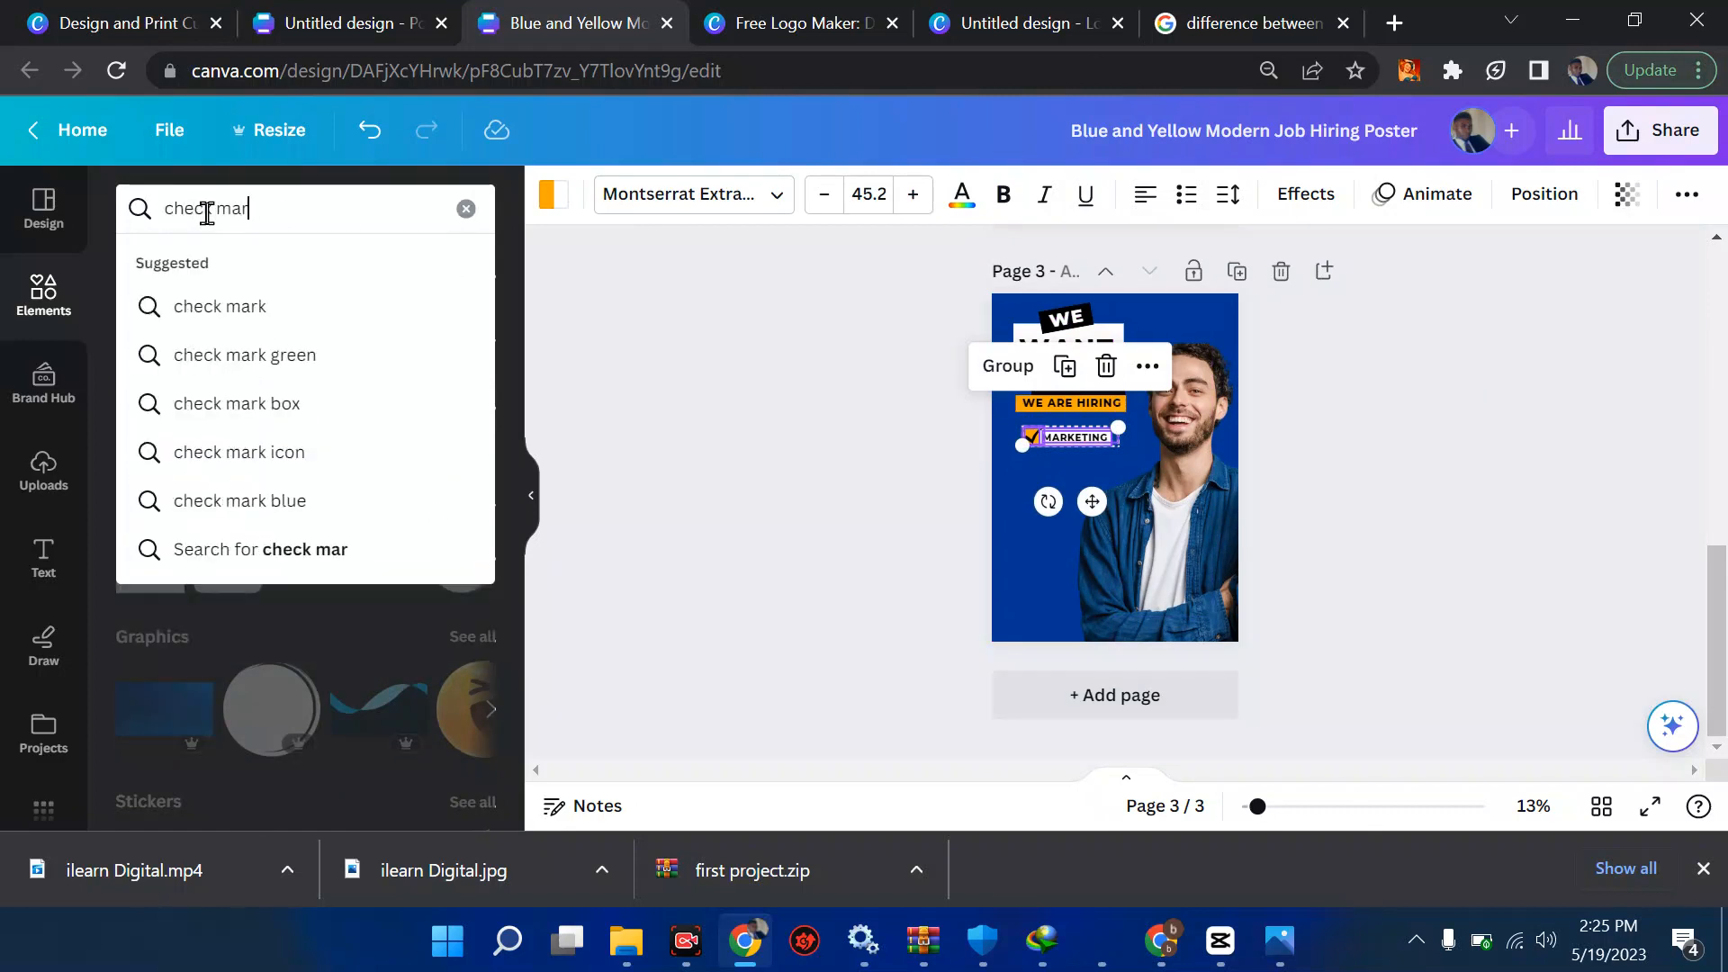
{"action": "key", "text": "Return"}
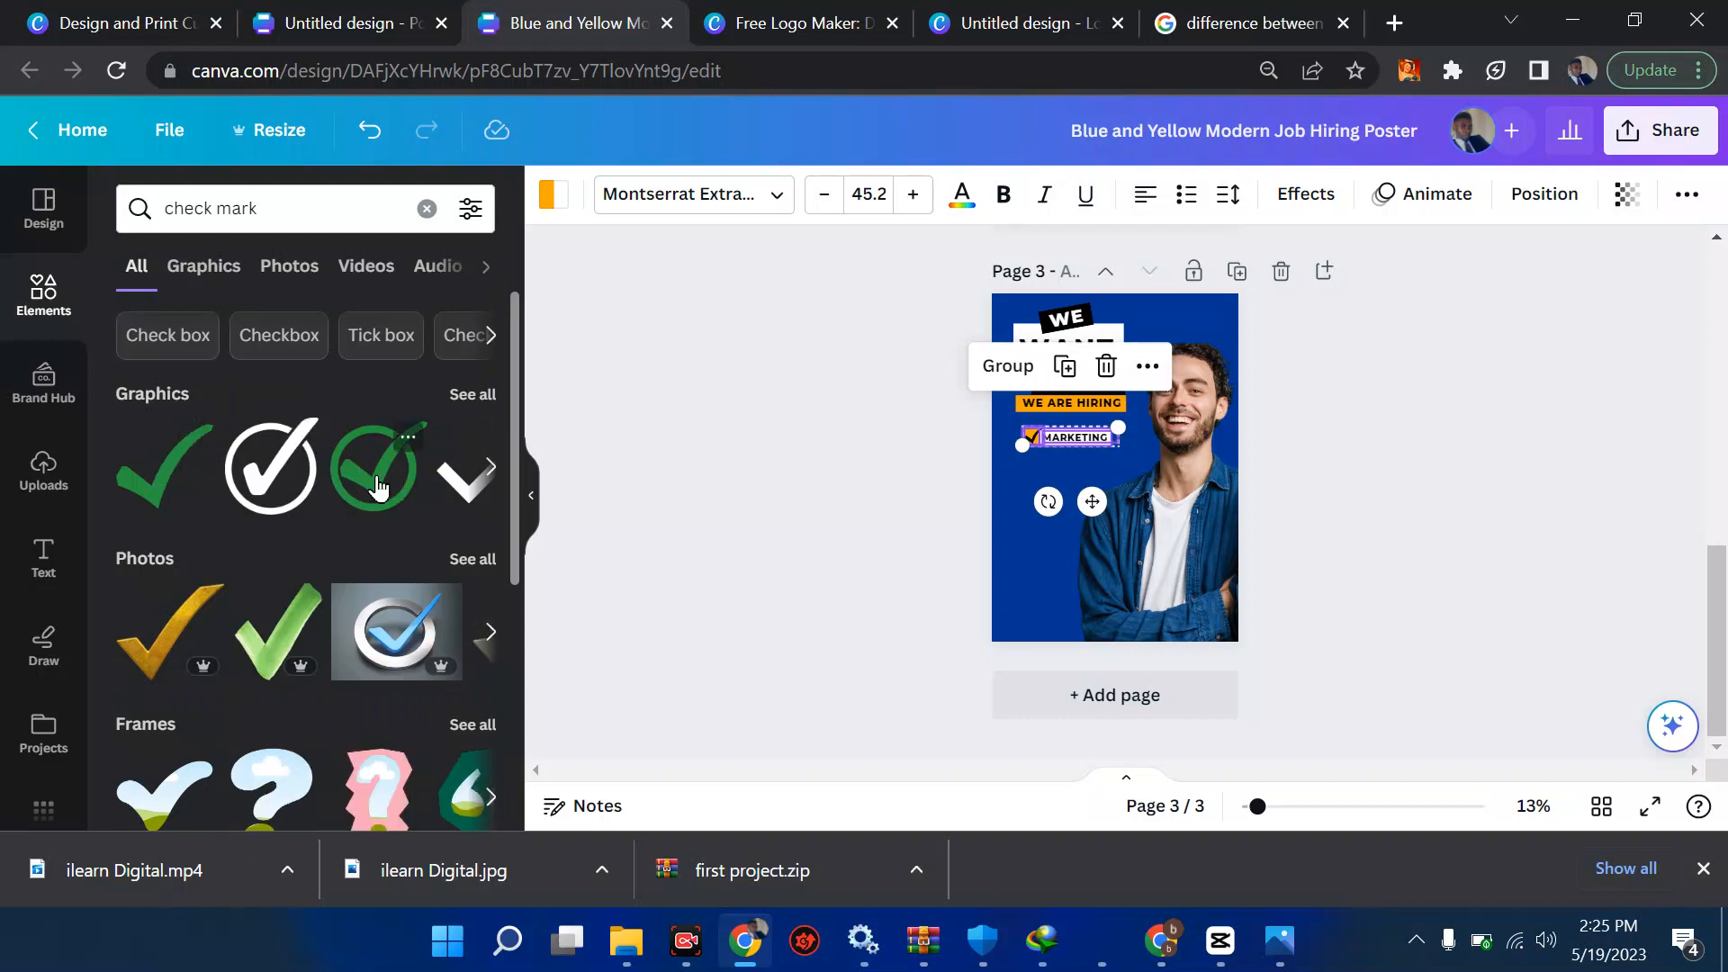
{"action": "left_click", "coordinate": [347, 470]}
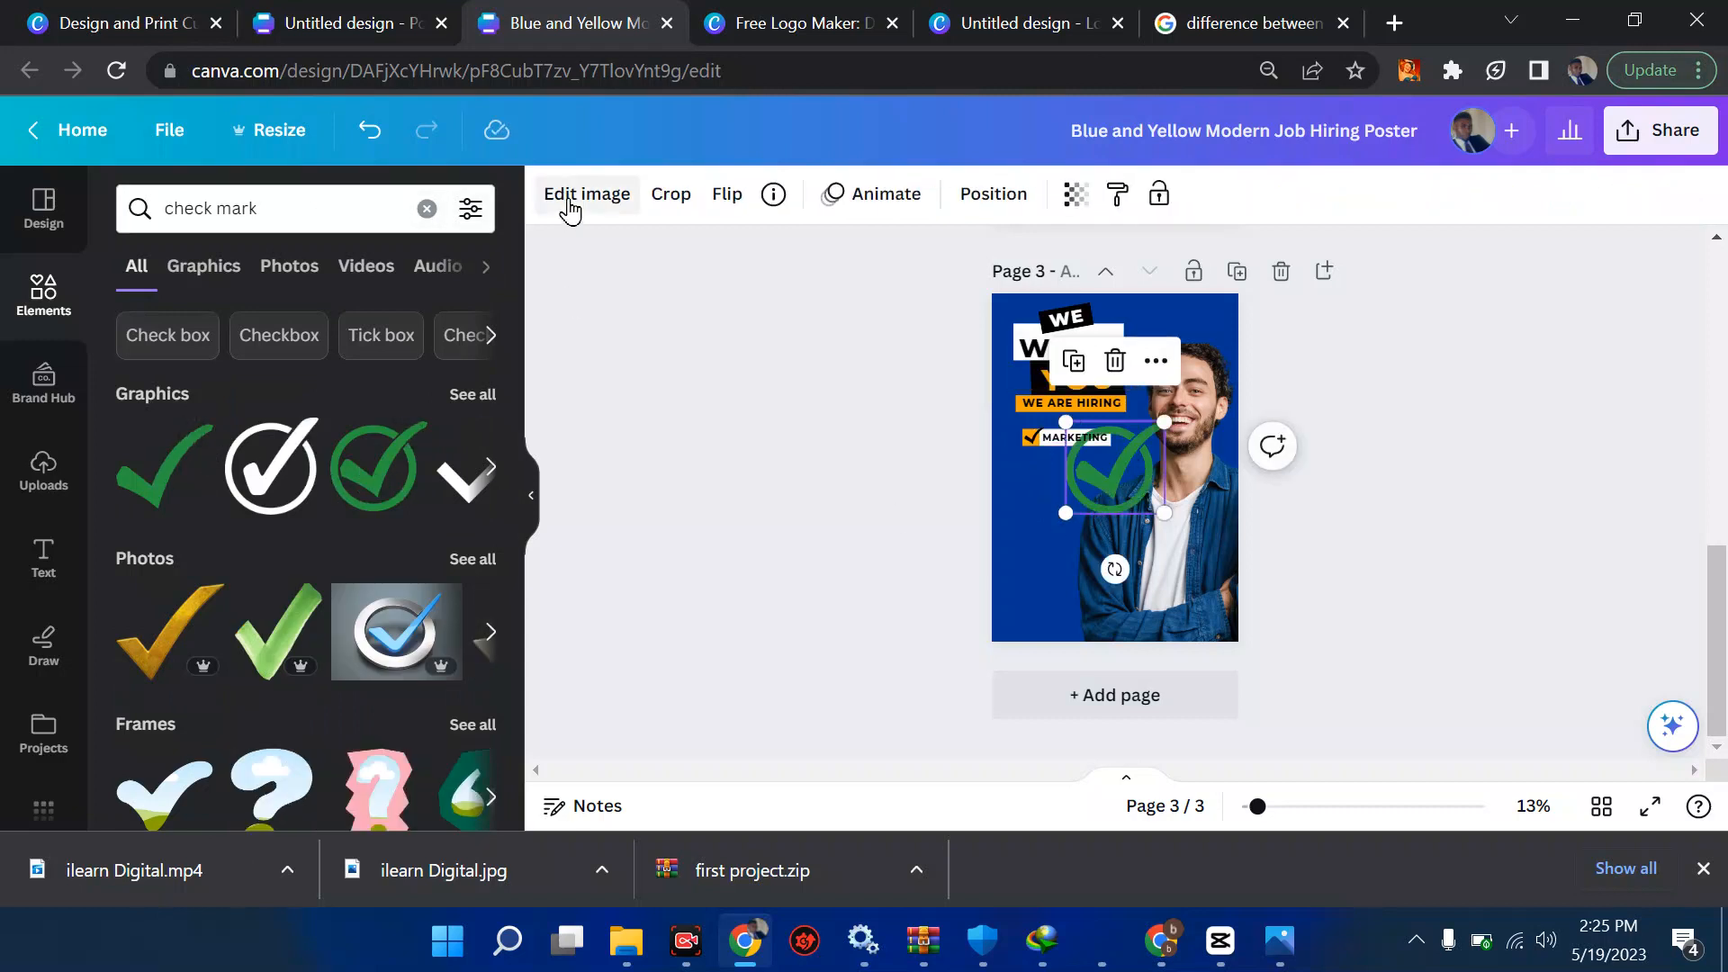
Recolor the circled check mark black, and shrink and place it on the blue area below the MARKETING label.
{"action": "left_click", "coordinate": [569, 198]}
{"action": "left_click", "coordinate": [566, 202]}
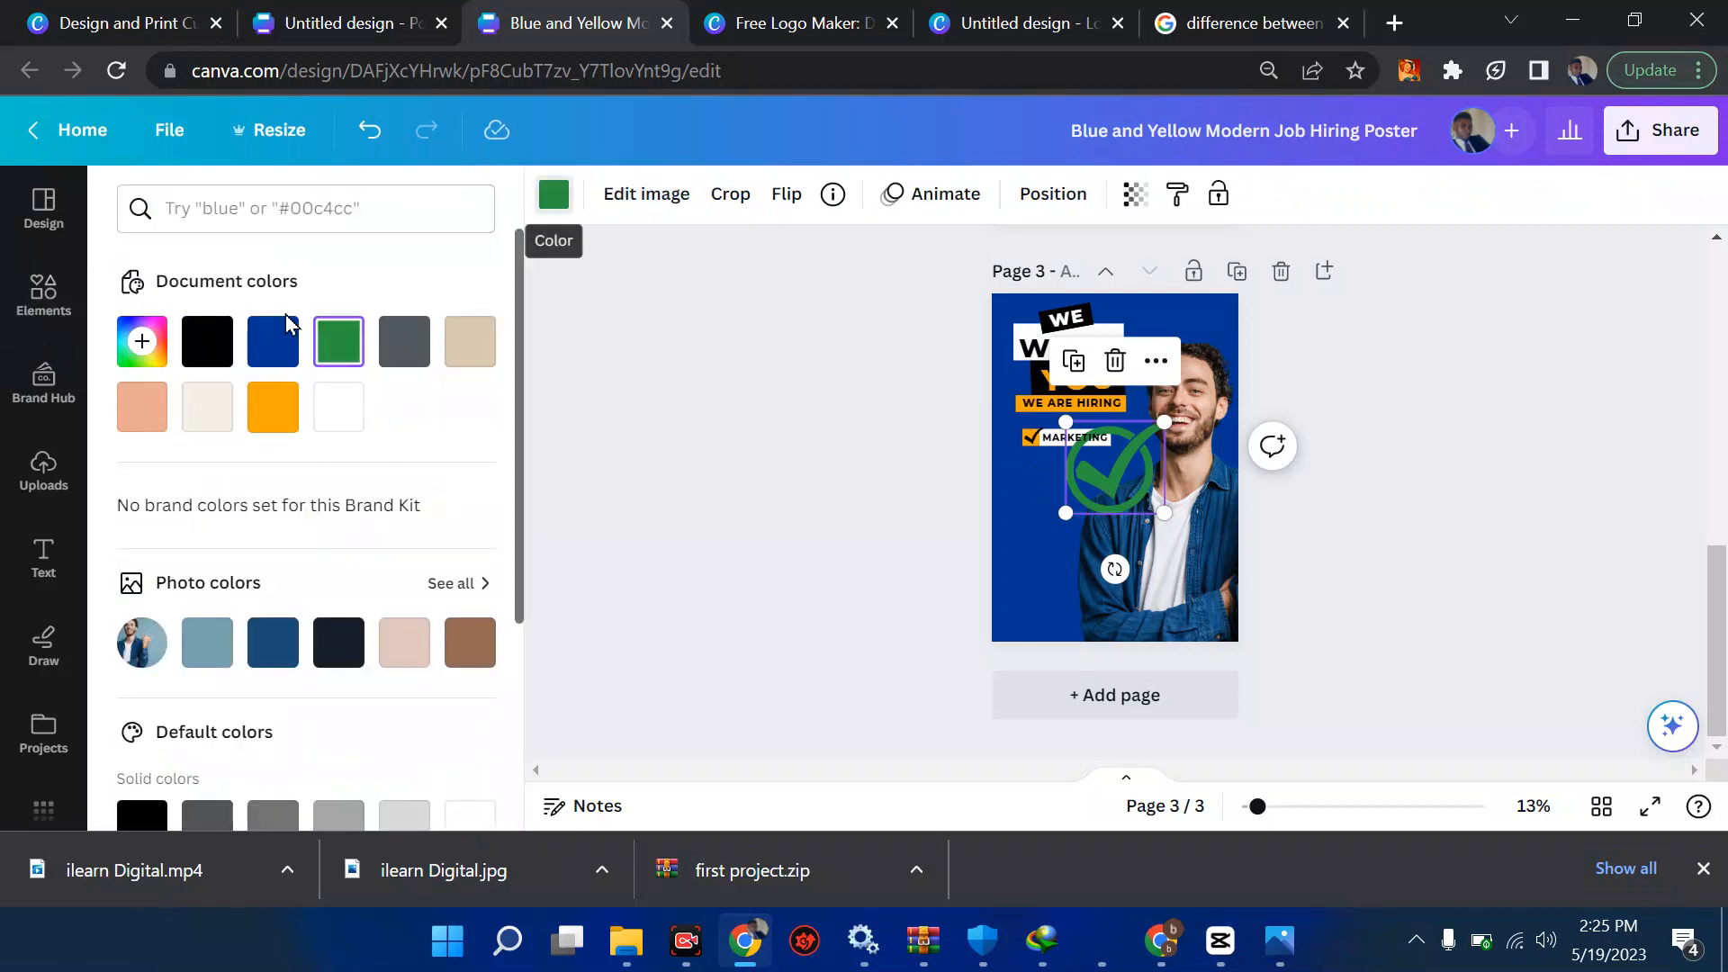
{"action": "left_click", "coordinate": [207, 341]}
{"action": "left_click_drag", "start_coordinate": [1092, 473], "coordinate": [1049, 512]}
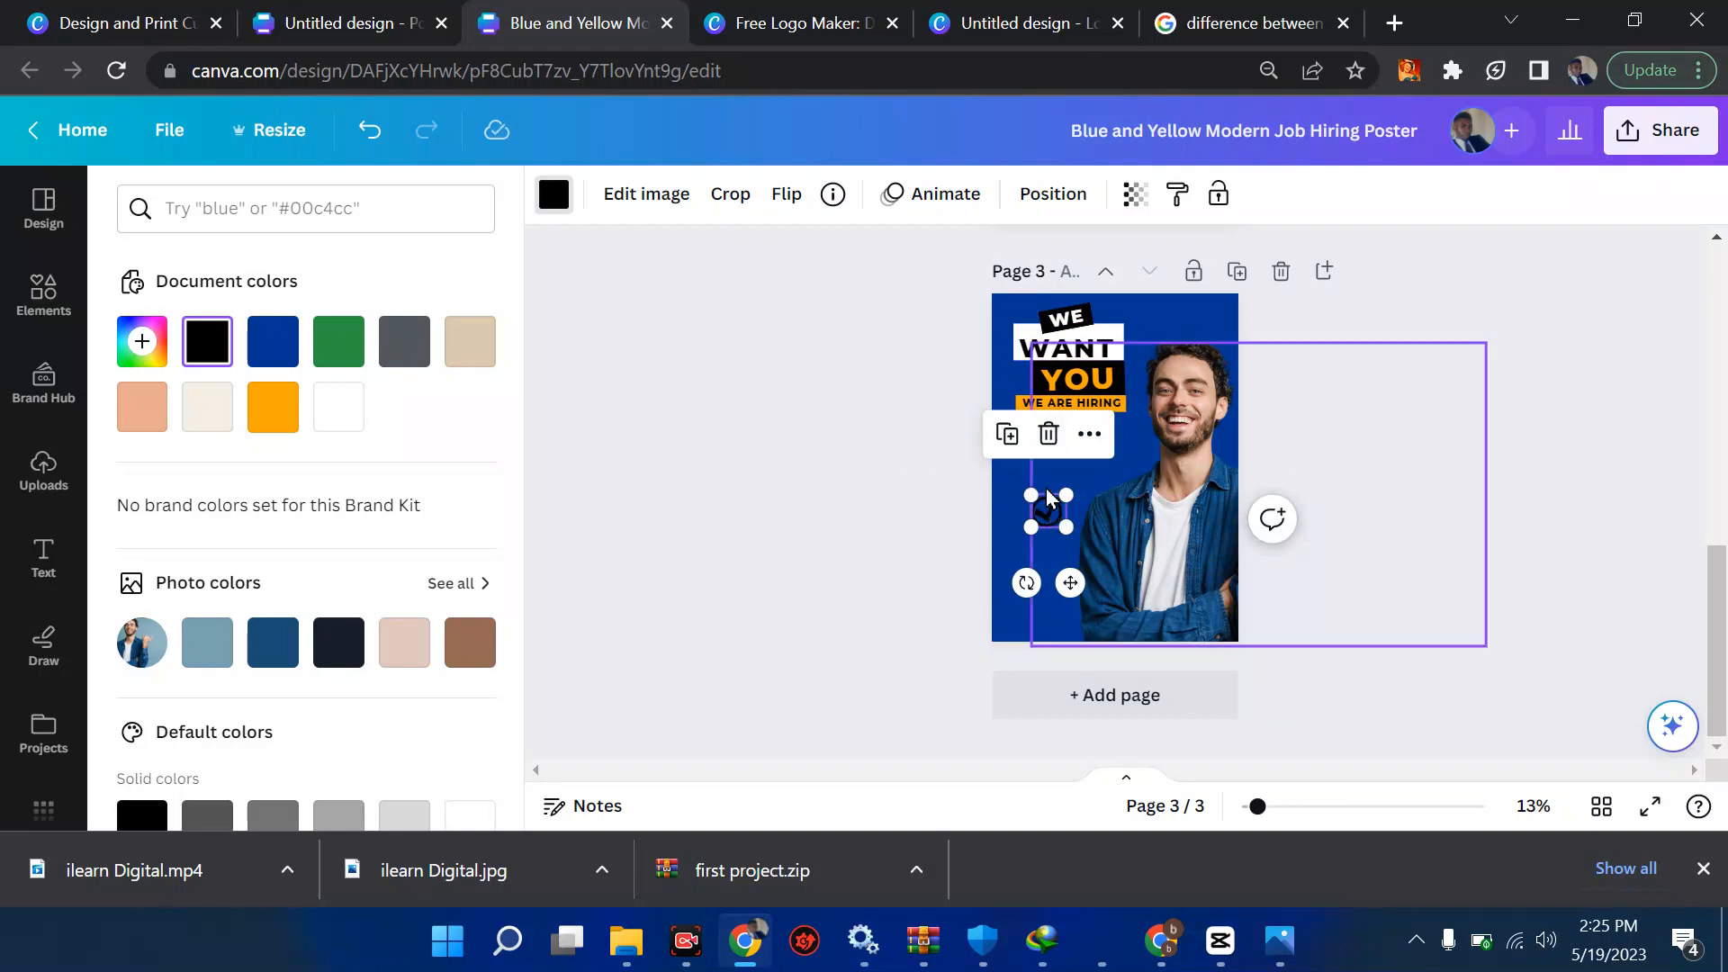
{"action": "left_click", "coordinate": [902, 480]}
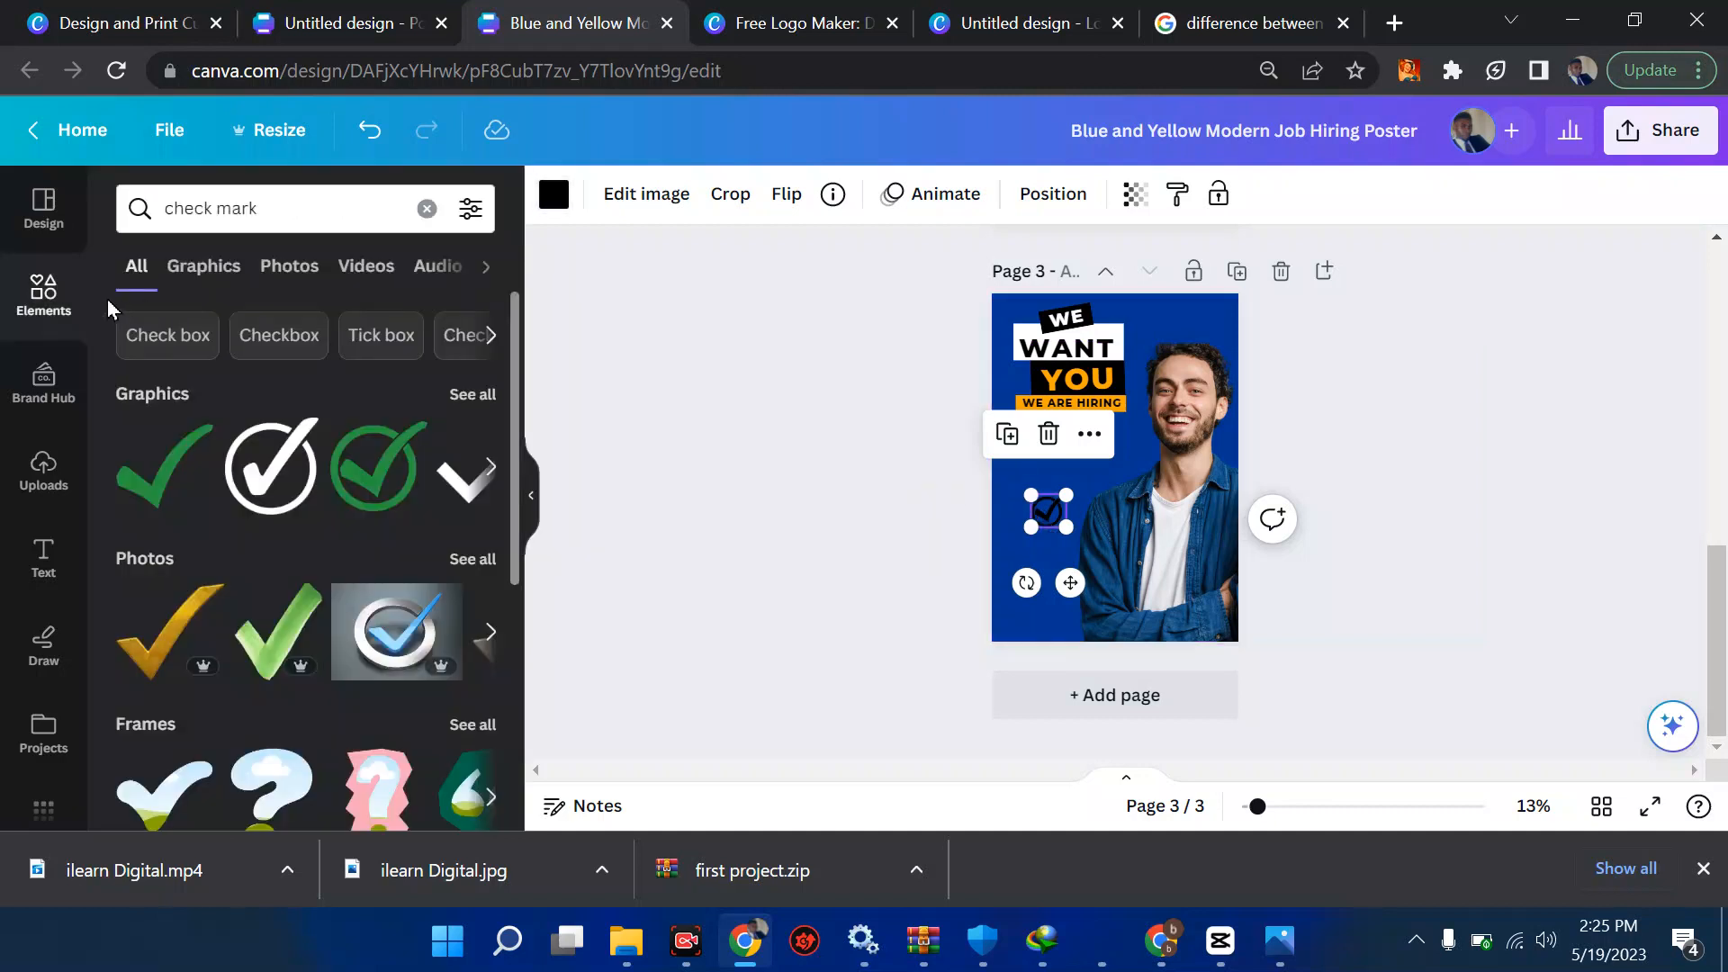
Search the elements for a rectangle and add the Rectangle shape to page 3.
{"action": "left_click_drag", "start_coordinate": [324, 208], "coordinate": [165, 208]}
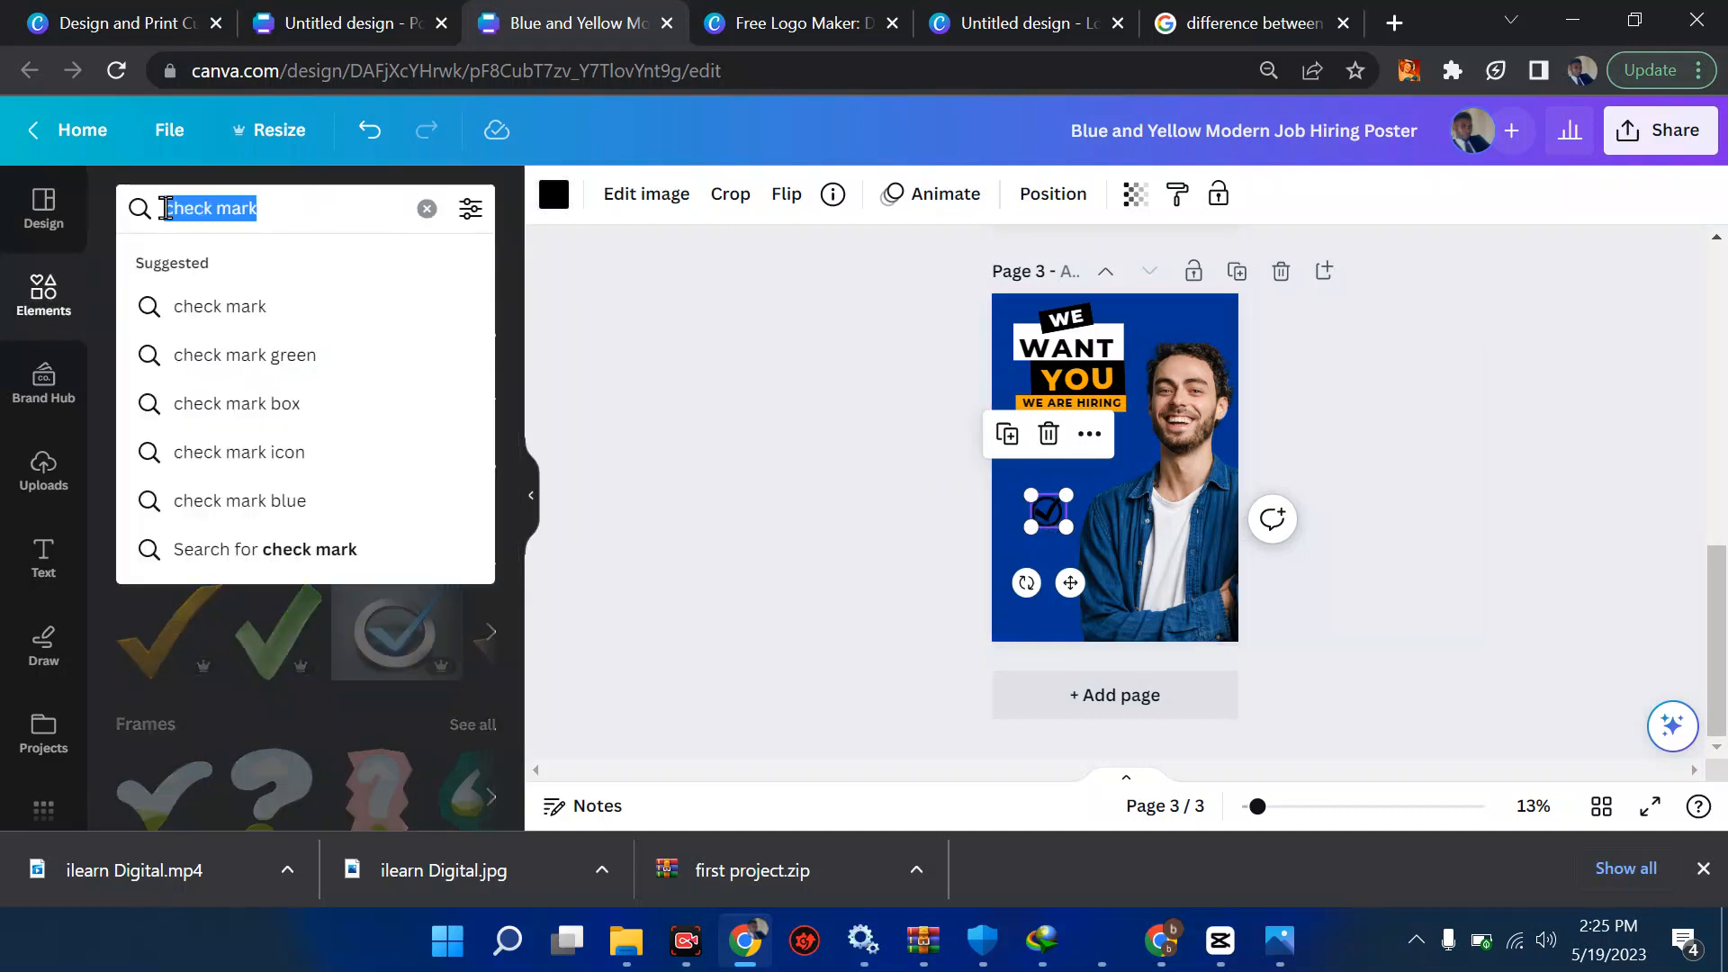
{"action": "key", "text": "BackSpace"}
{"action": "type", "text": "Rec"}
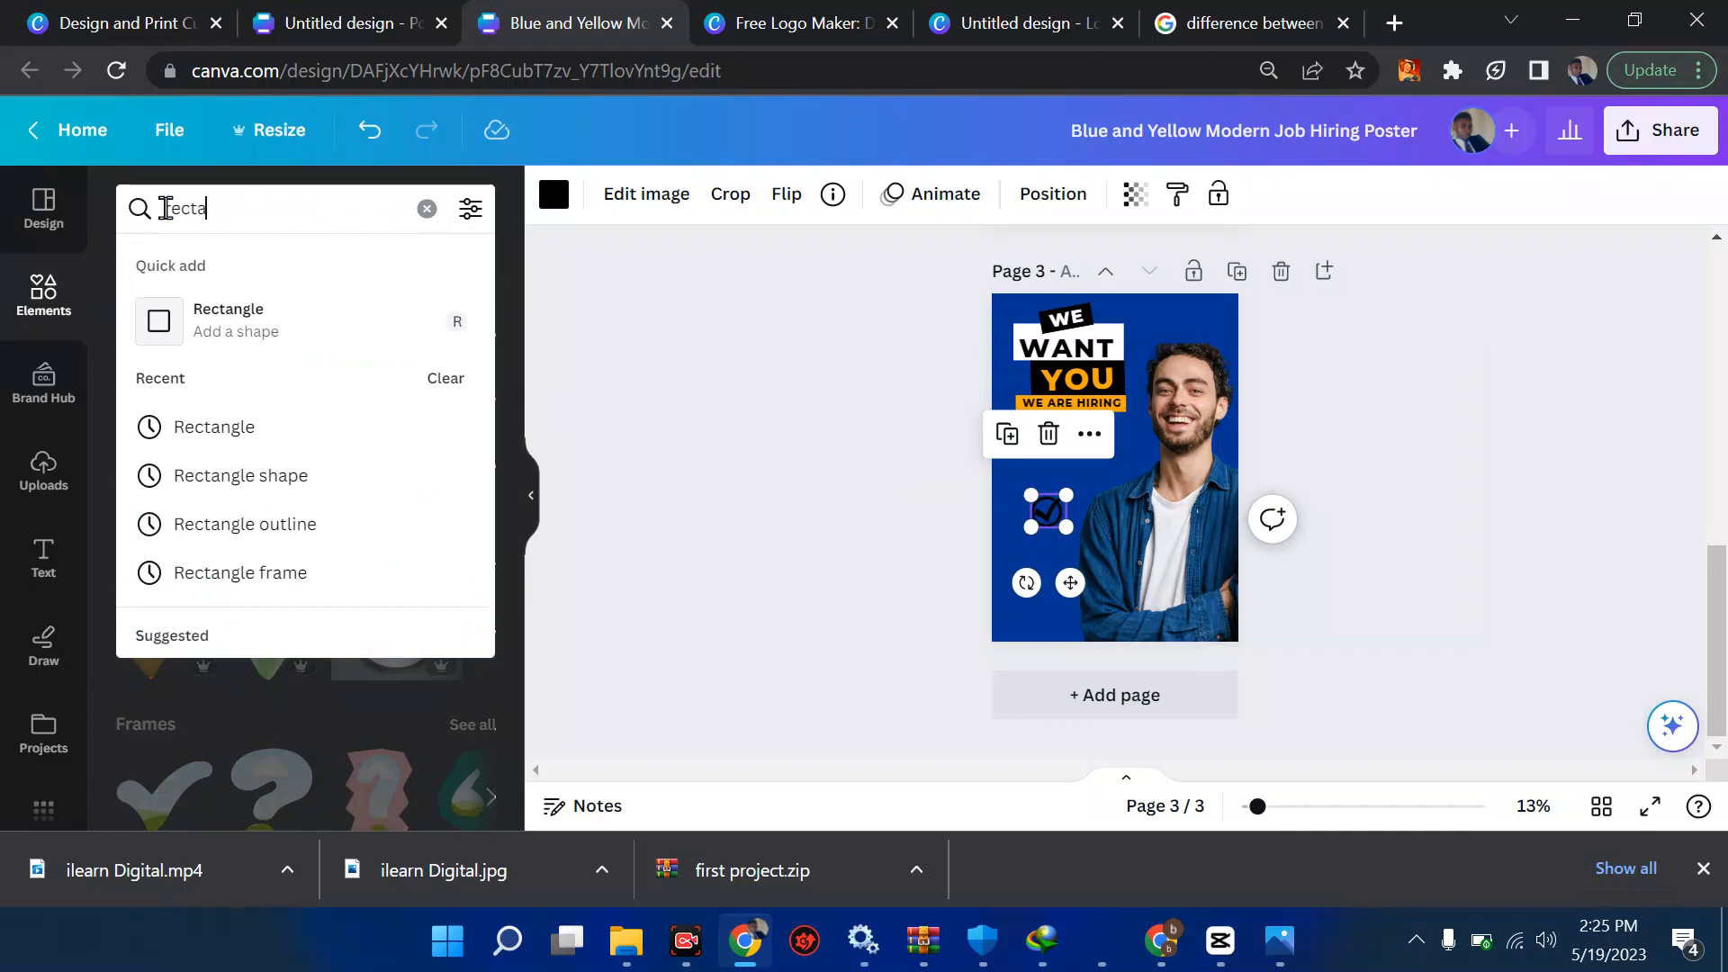
{"action": "left_click", "coordinate": [212, 326]}
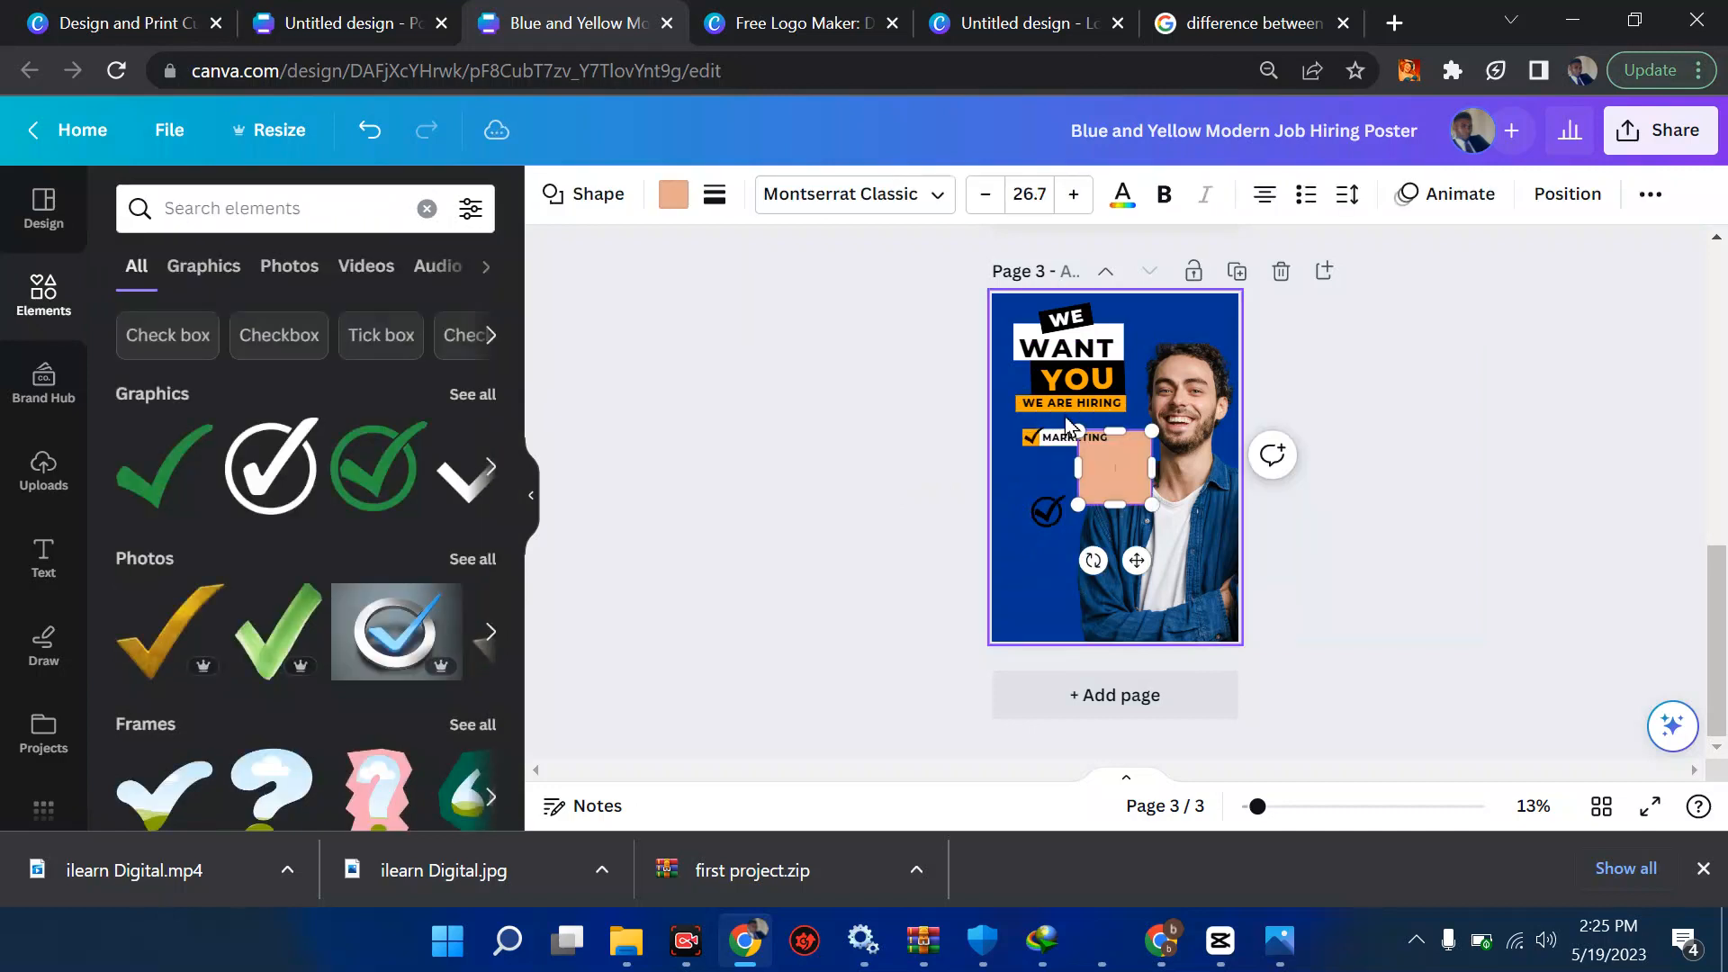
Place the black check mark in front of the peach square and make the square slightly smaller.
{"action": "left_click", "coordinate": [1049, 513]}
{"action": "left_click_drag", "start_coordinate": [1052, 518], "coordinate": [1116, 473]}
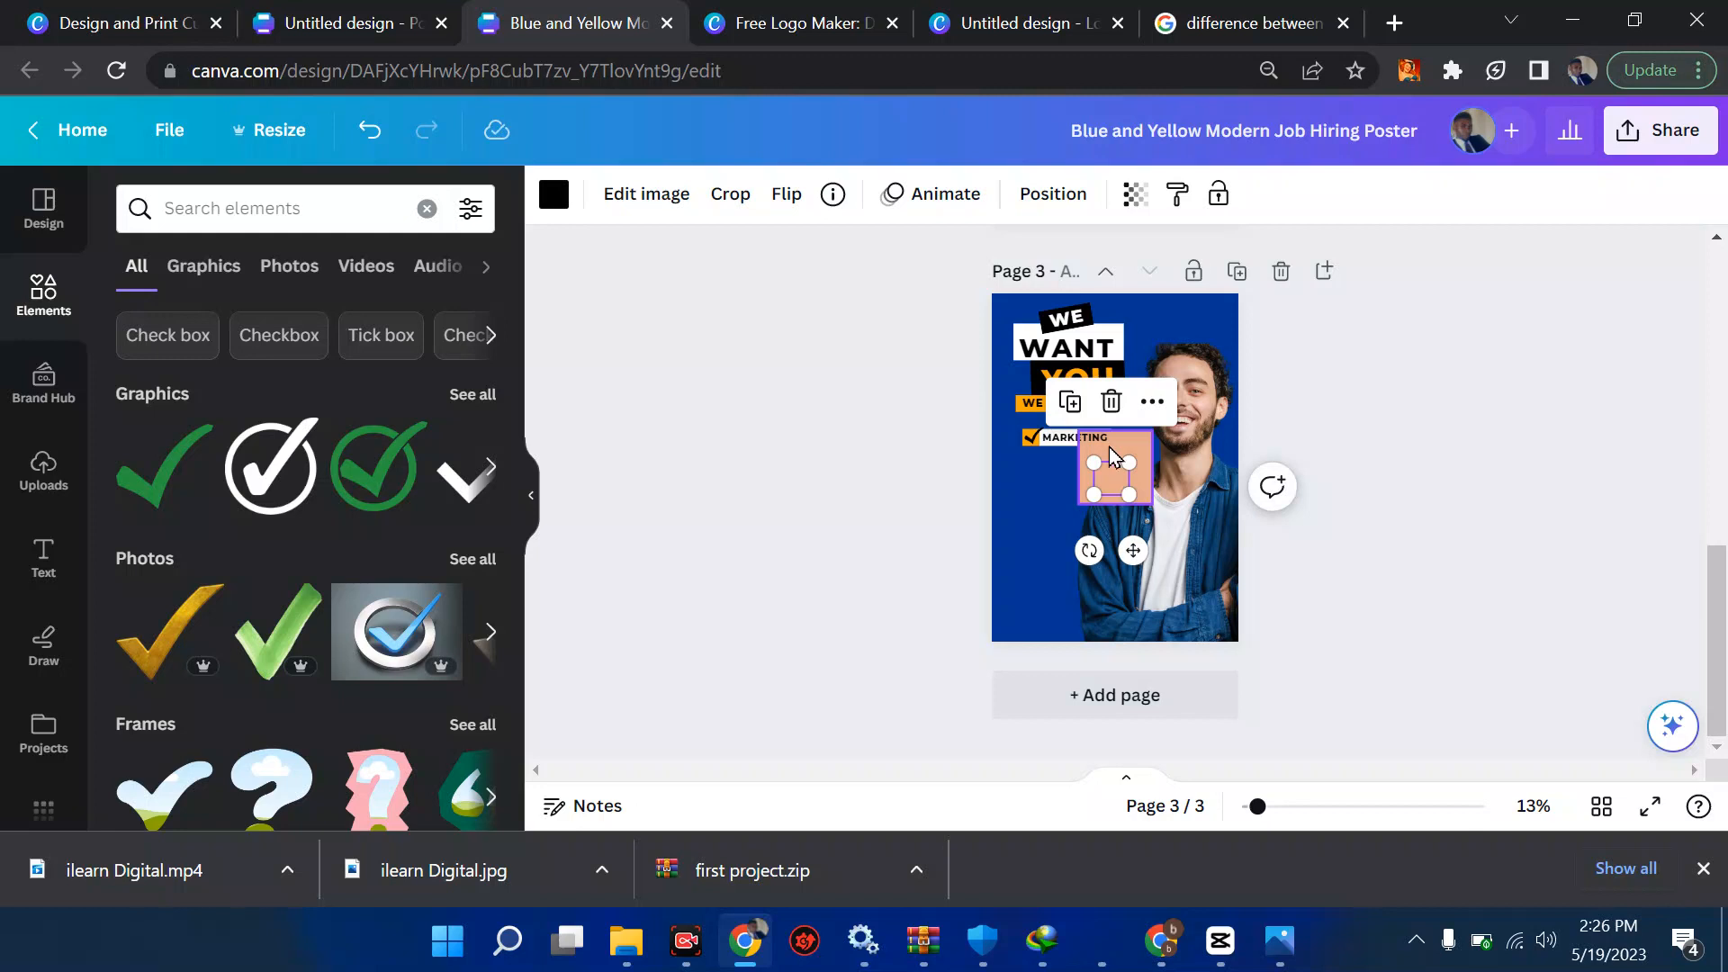
{"action": "left_click", "coordinate": [1070, 200]}
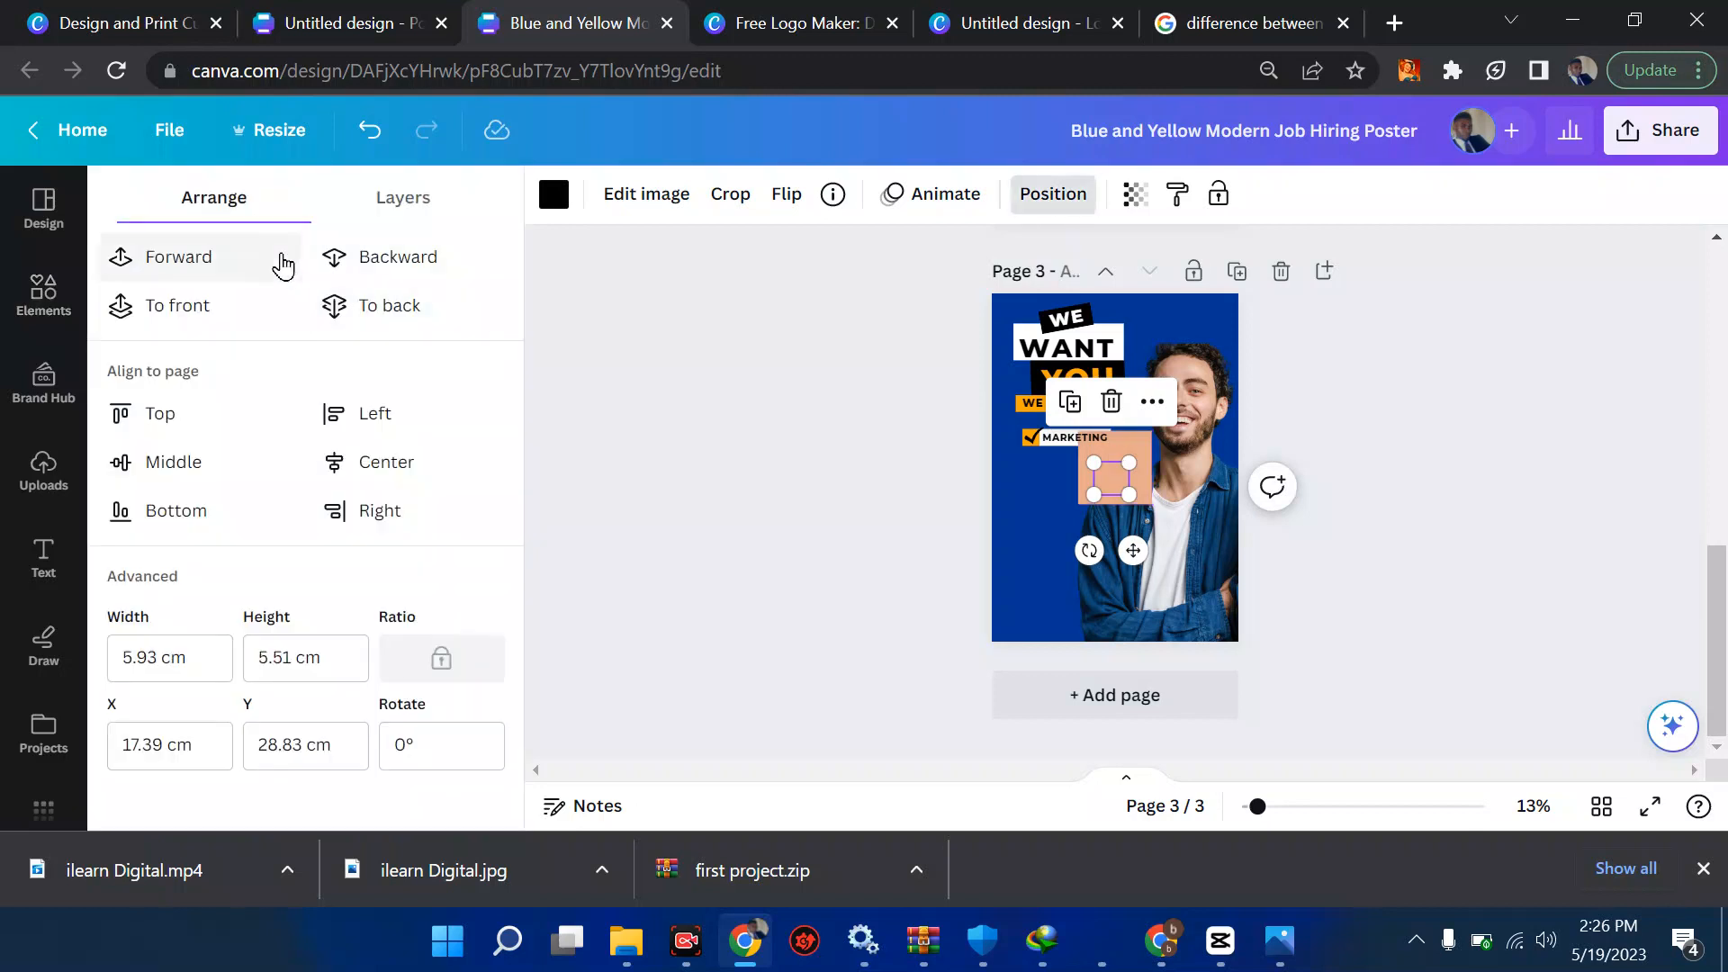
{"action": "left_click", "coordinate": [195, 312]}
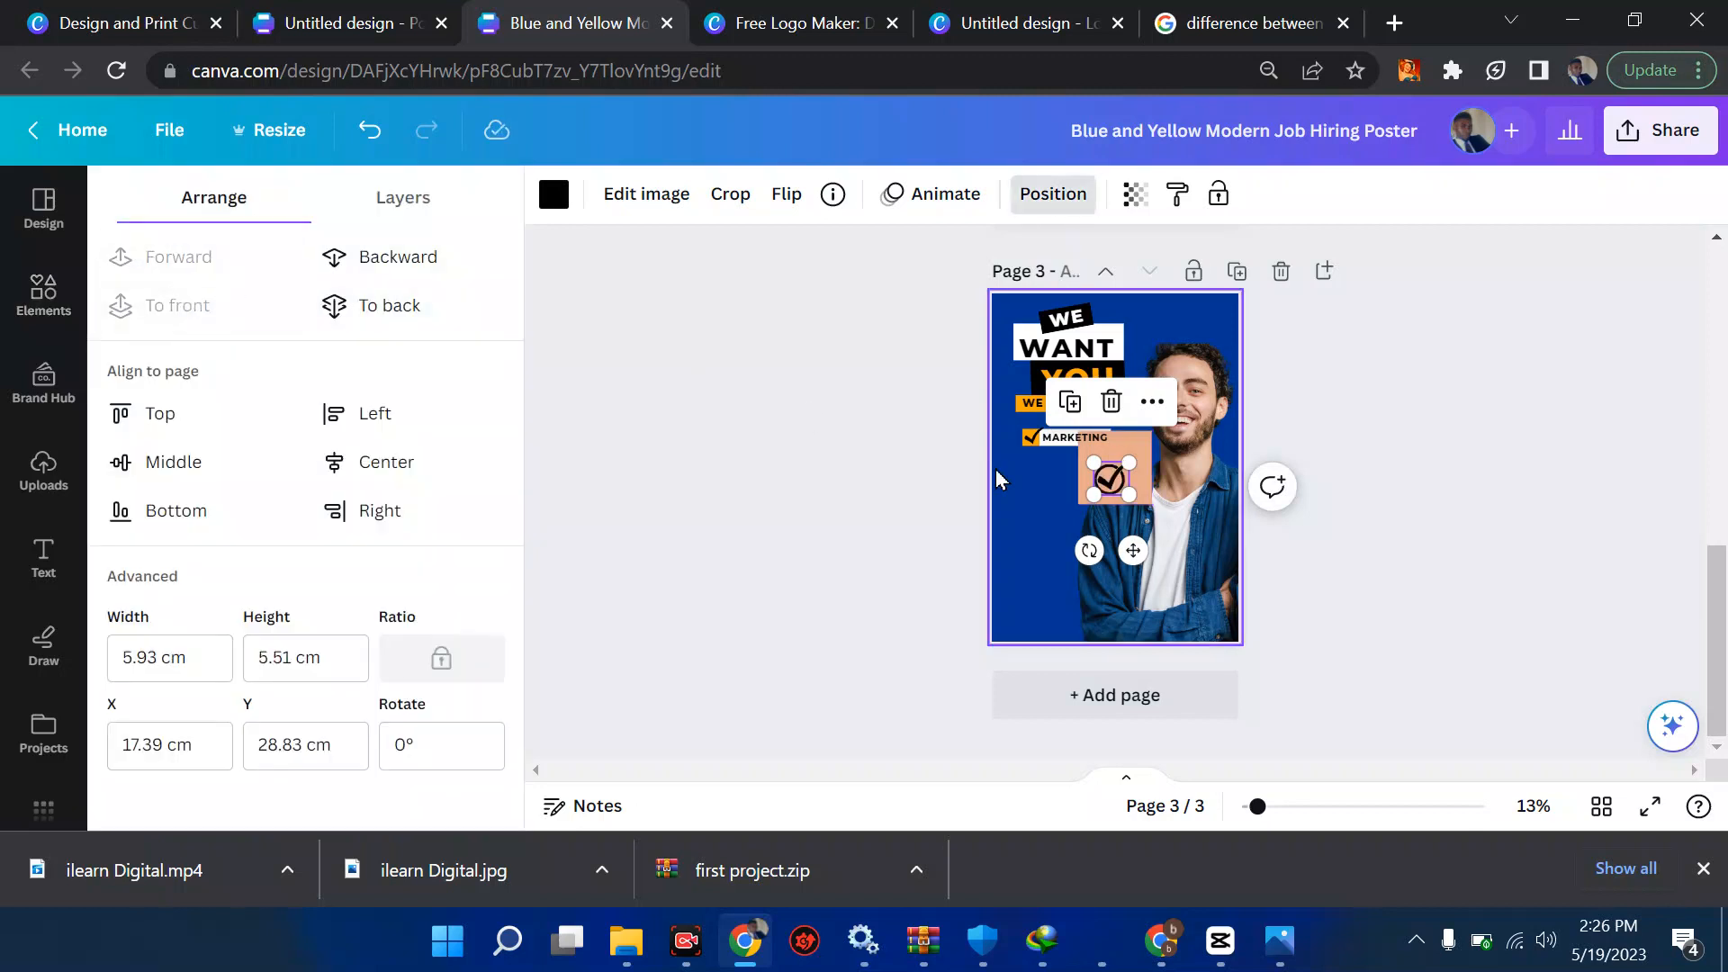
{"action": "left_click", "coordinate": [1149, 466]}
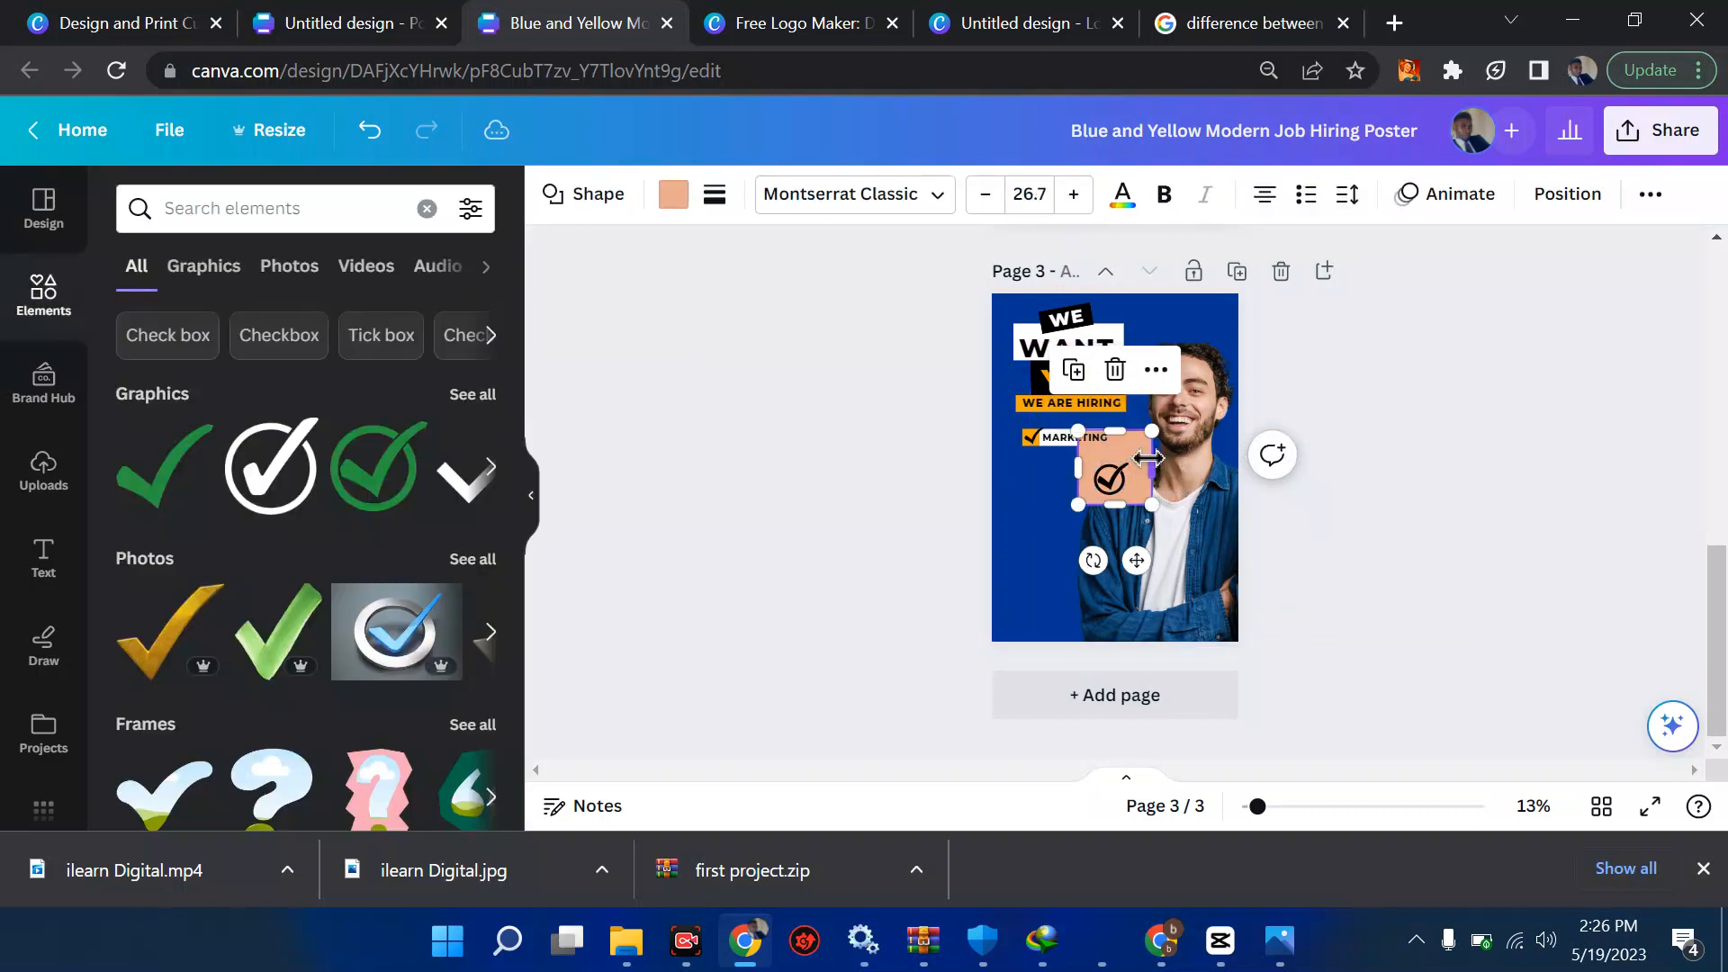
{"action": "left_click_drag", "start_coordinate": [1143, 447], "coordinate": [1139, 445]}
Lock the man's photo on page 3 so it stays out of the selection of the square and check mark.
{"action": "left_click_drag", "start_coordinate": [958, 463], "coordinate": [1104, 477]}
{"action": "left_click", "coordinate": [925, 487]}
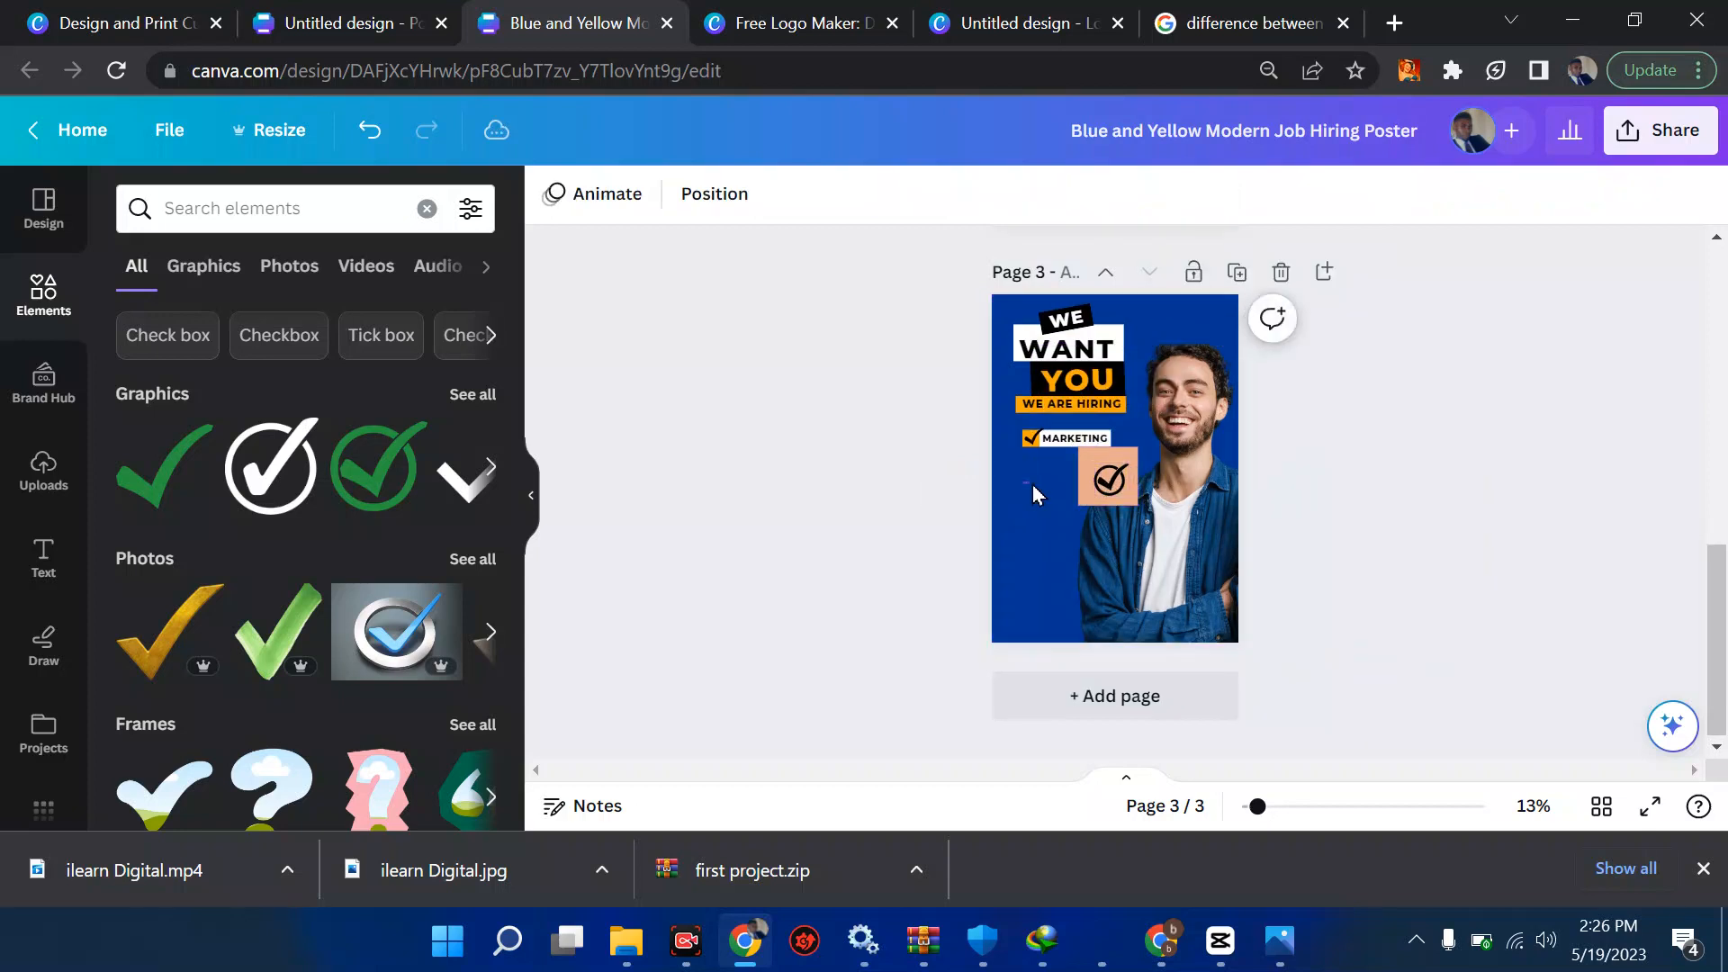
{"action": "left_click_drag", "start_coordinate": [981, 497], "coordinate": [1102, 490]}
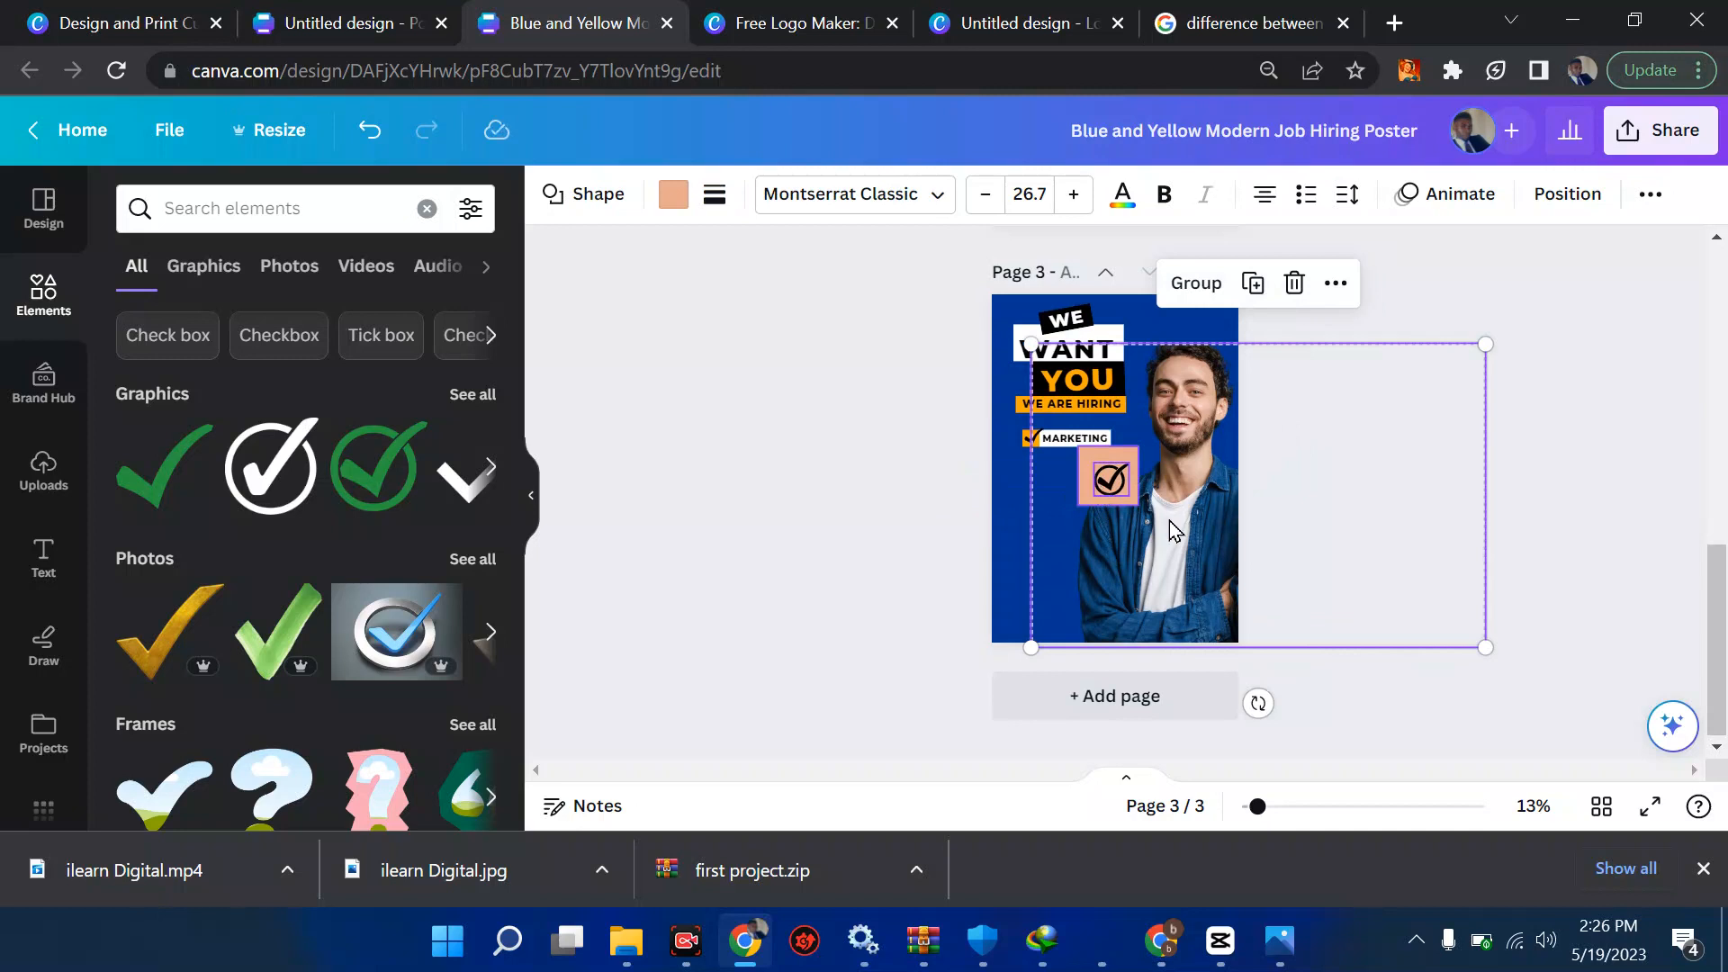
{"action": "right_click", "coordinate": [1101, 490]}
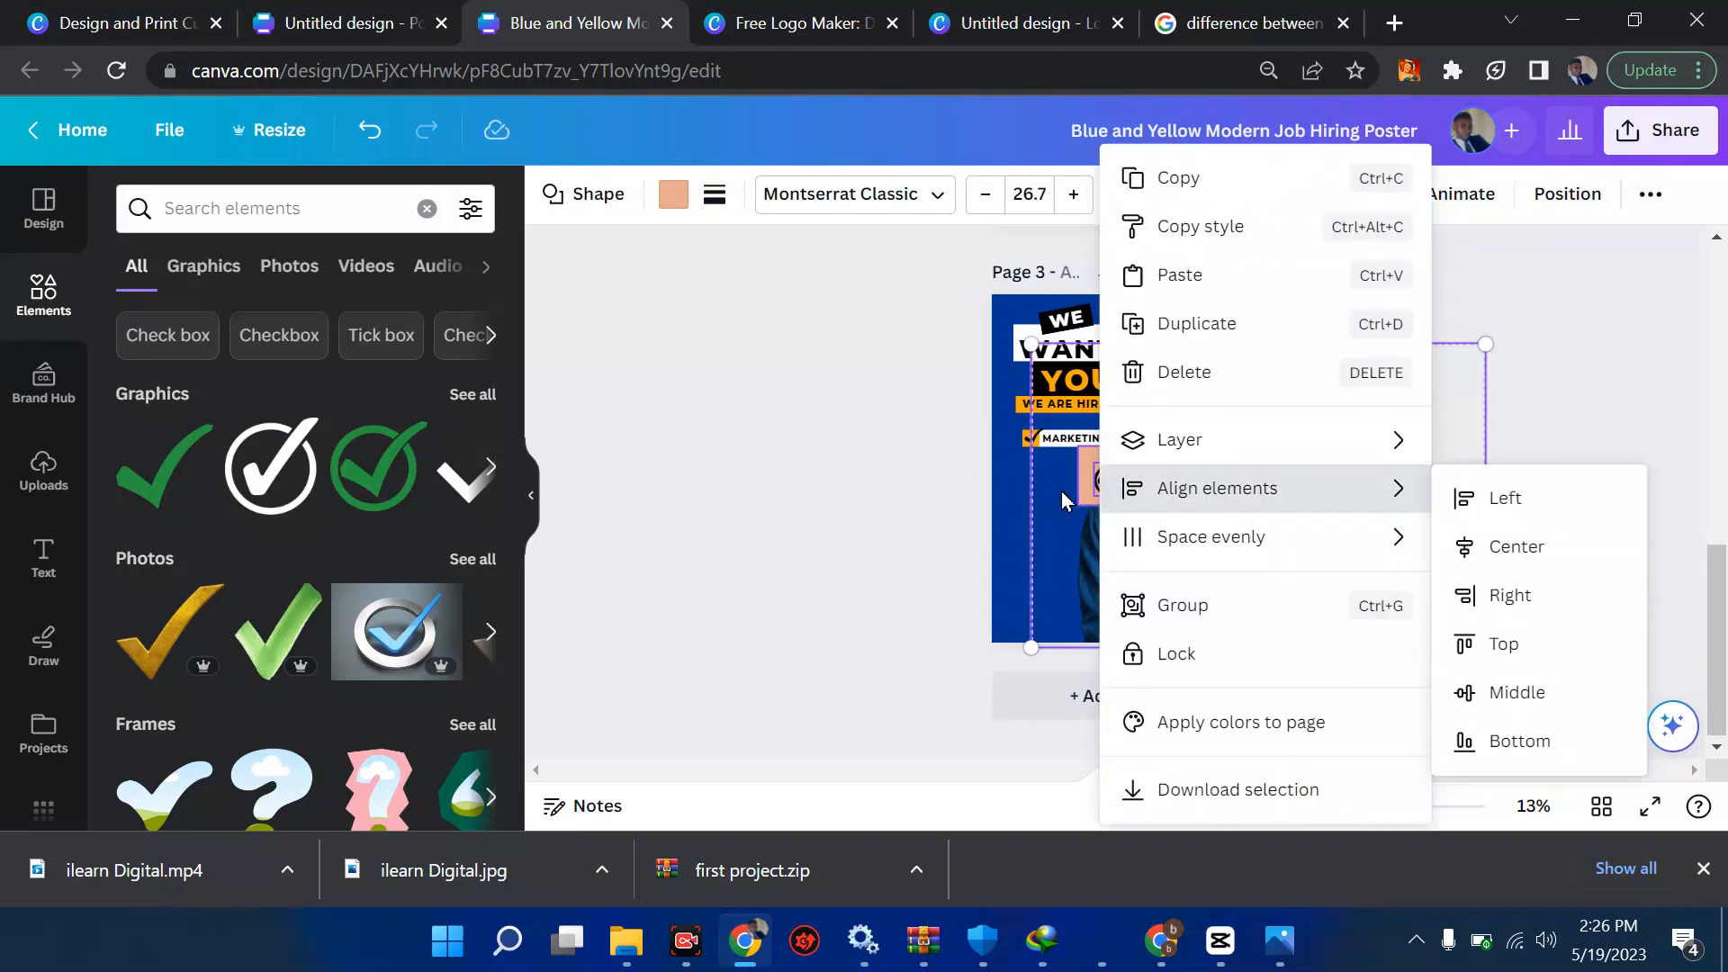
{"action": "left_click", "coordinate": [1061, 490]}
{"action": "left_click", "coordinate": [1197, 417]}
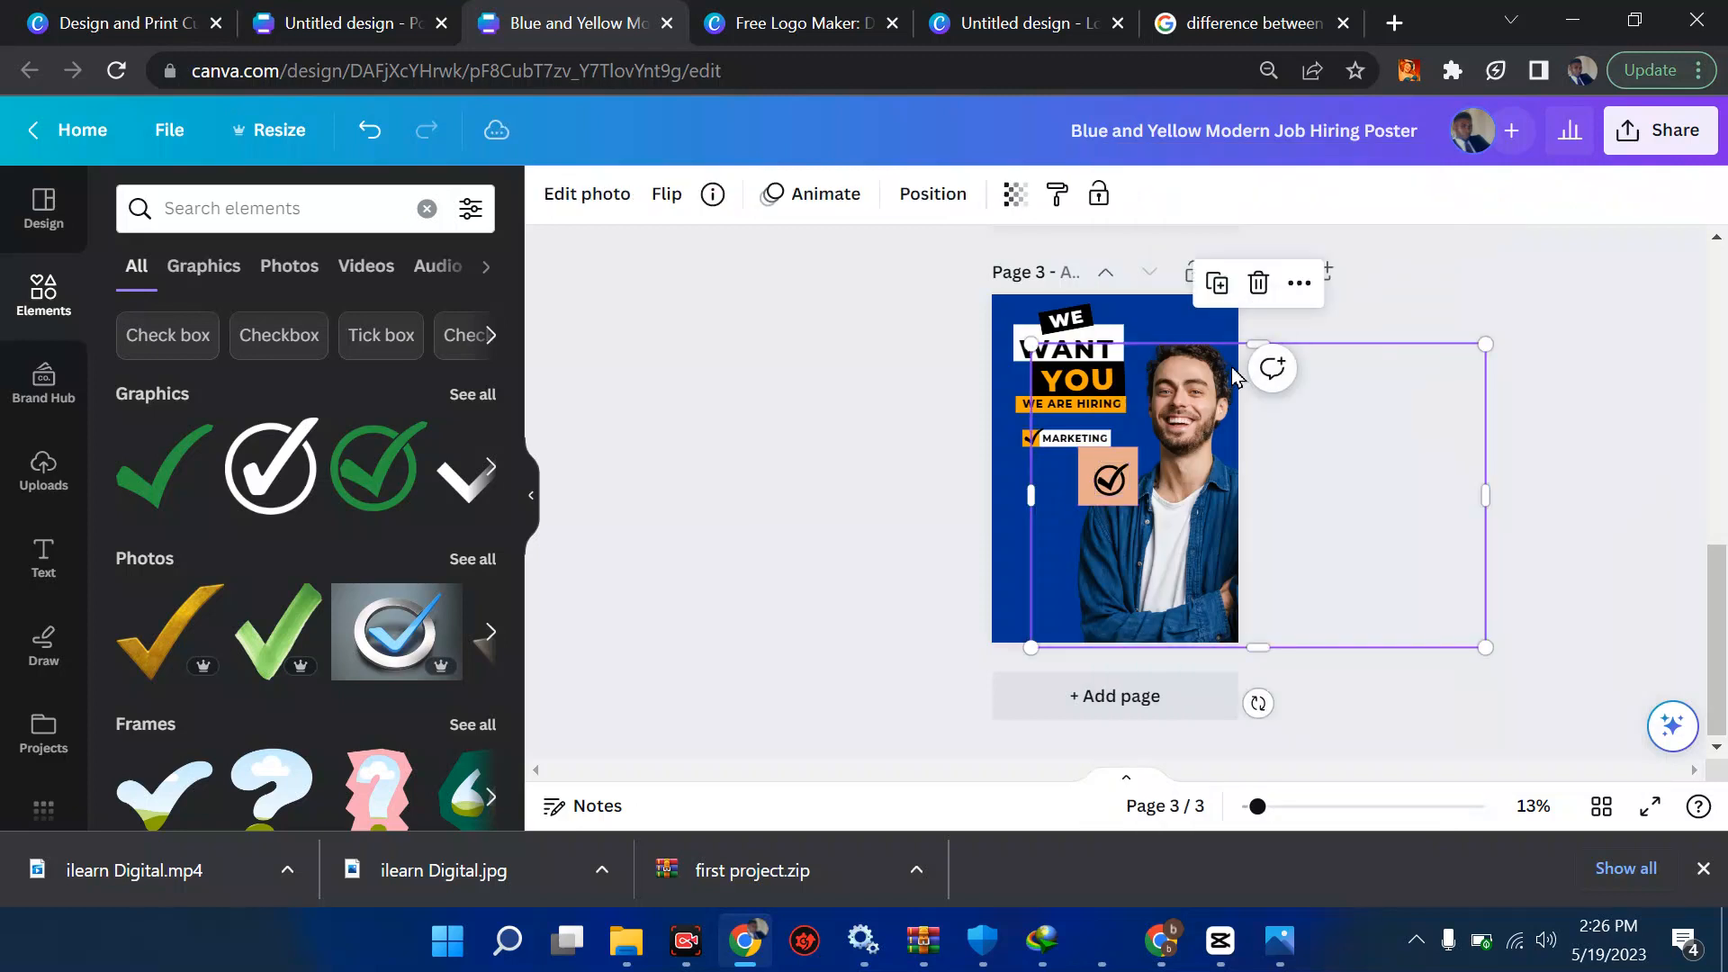
{"action": "left_click", "coordinate": [1097, 197]}
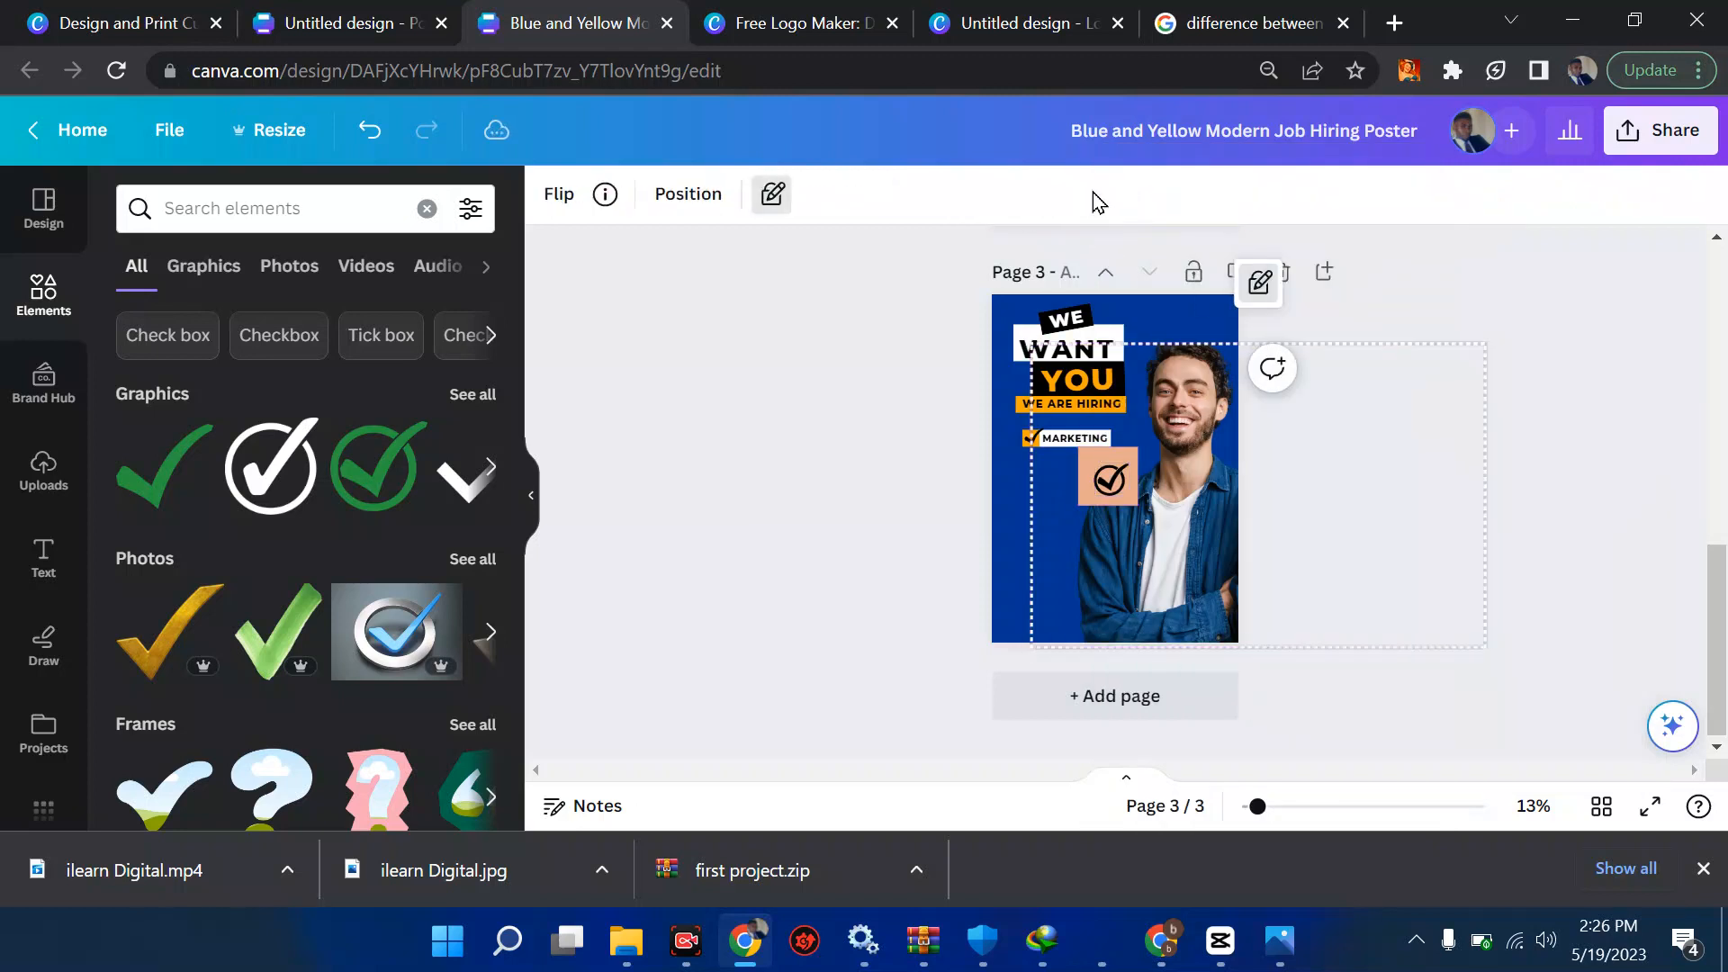
{"action": "left_click", "coordinate": [846, 564]}
Duplicate the peach square with its check mark and move the copy onto the blue area below the MARKETING label.
{"action": "left_click_drag", "start_coordinate": [885, 500], "coordinate": [1114, 485]}
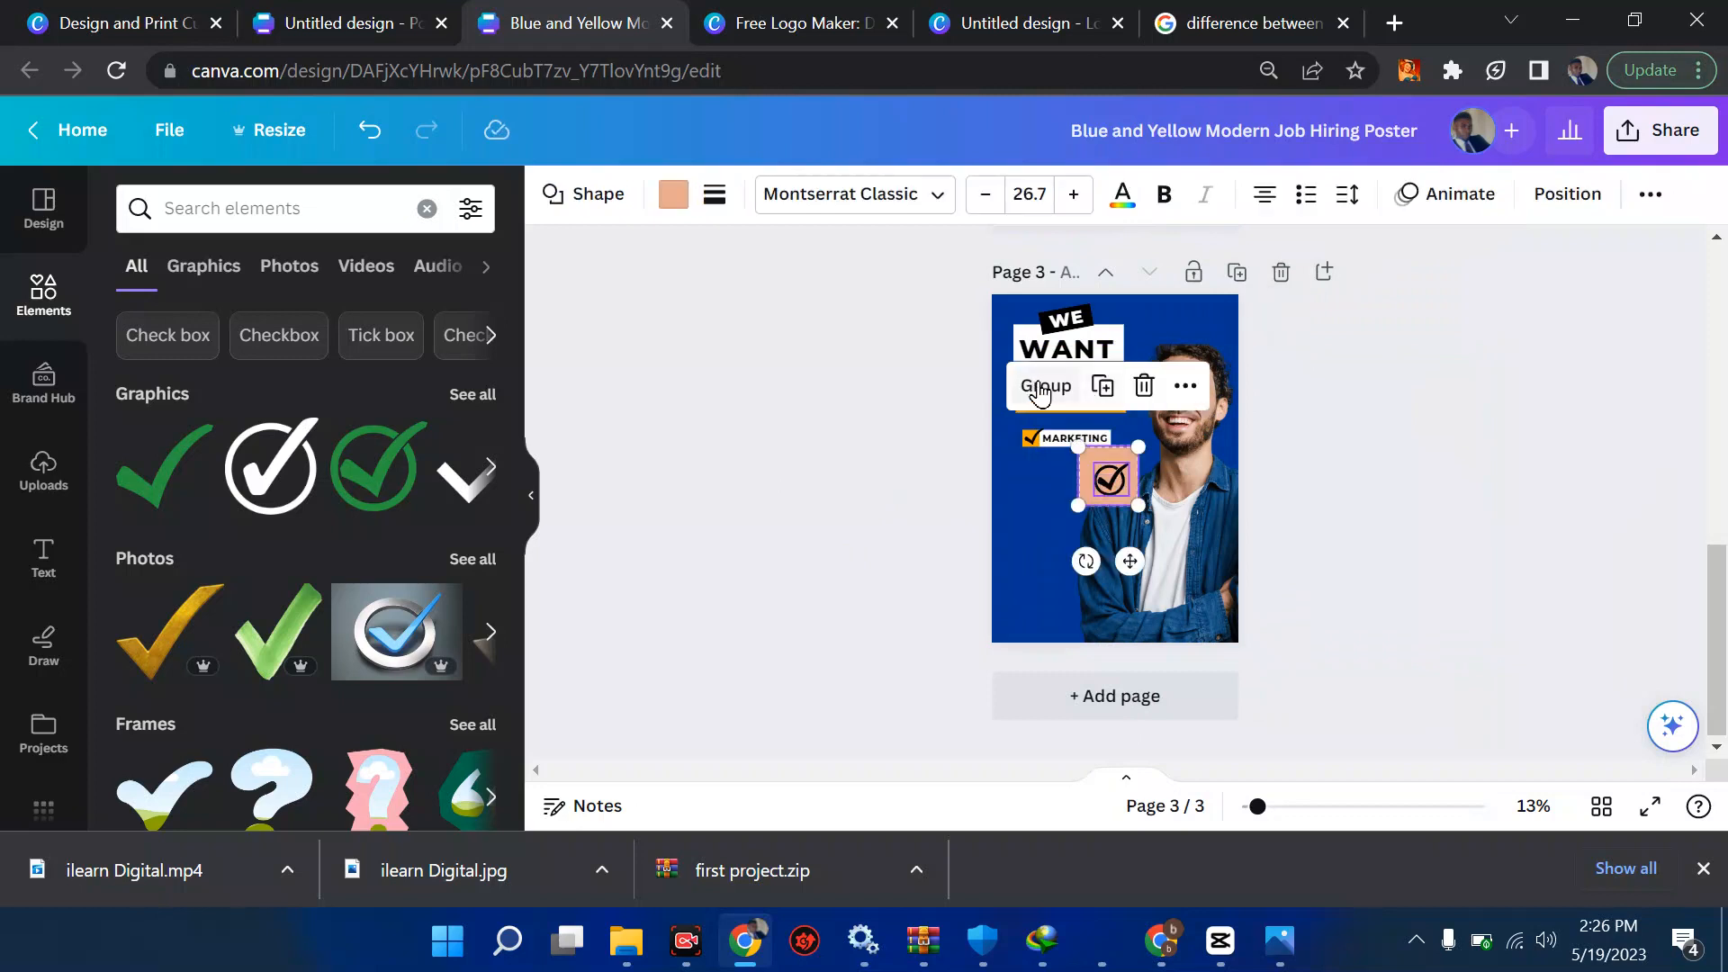
{"action": "left_click", "coordinate": [1102, 388]}
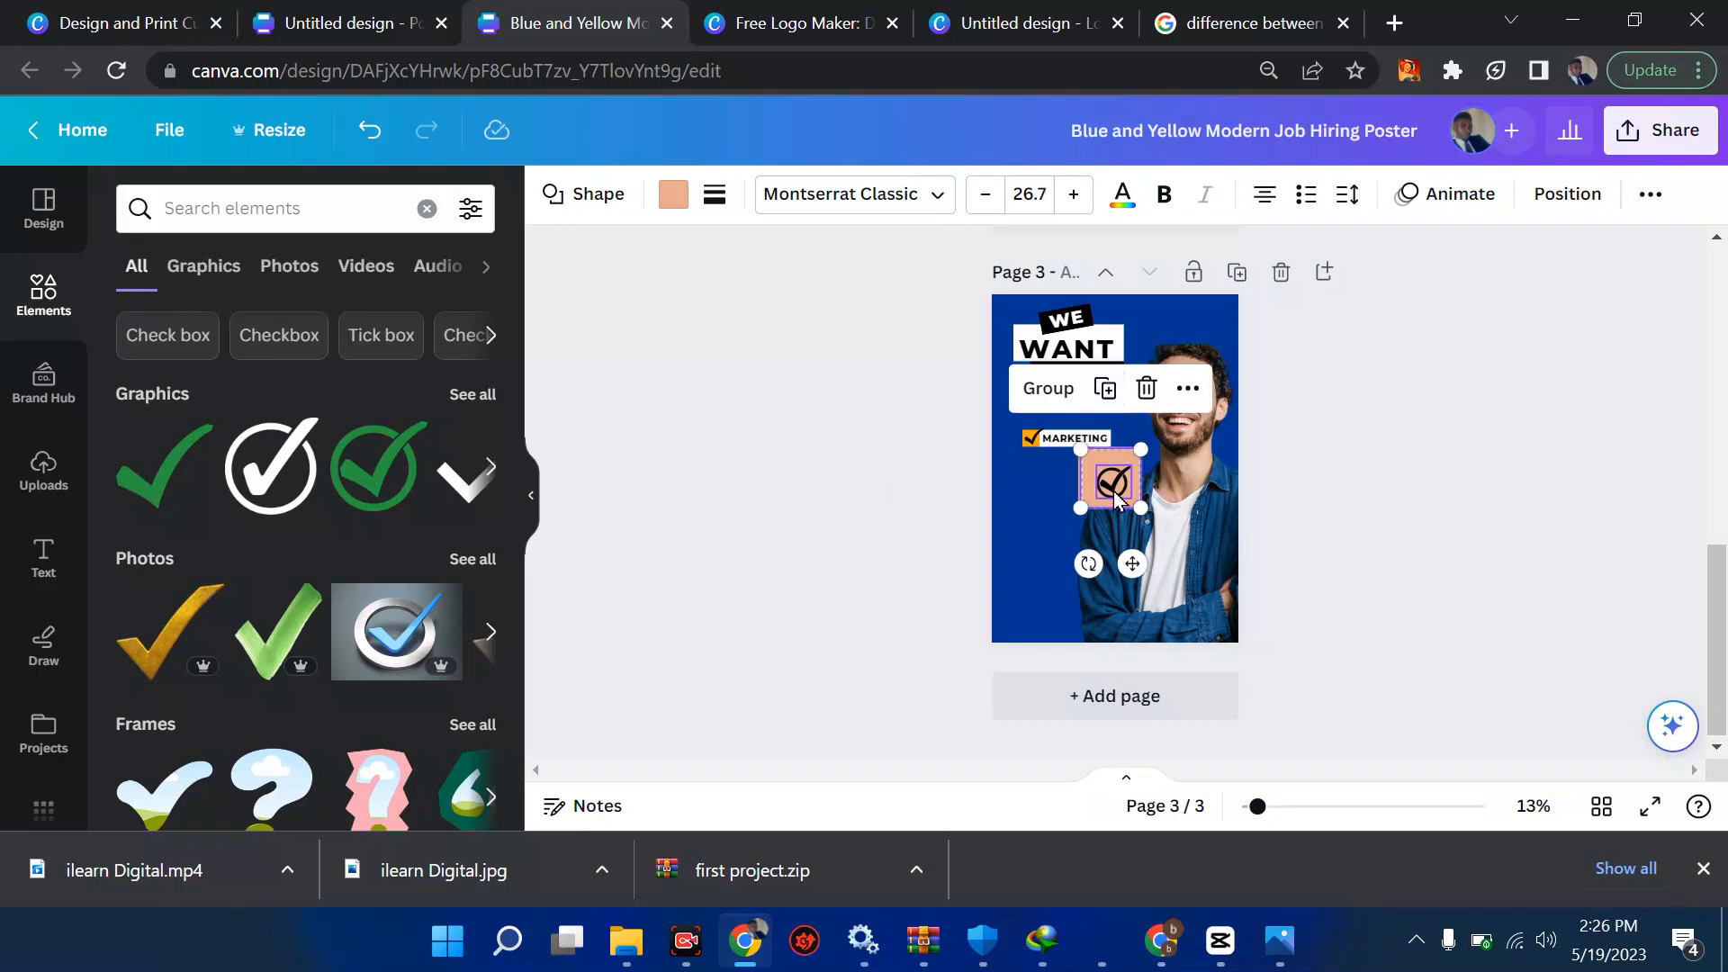
{"action": "left_click_drag", "start_coordinate": [1117, 500], "coordinate": [1035, 546]}
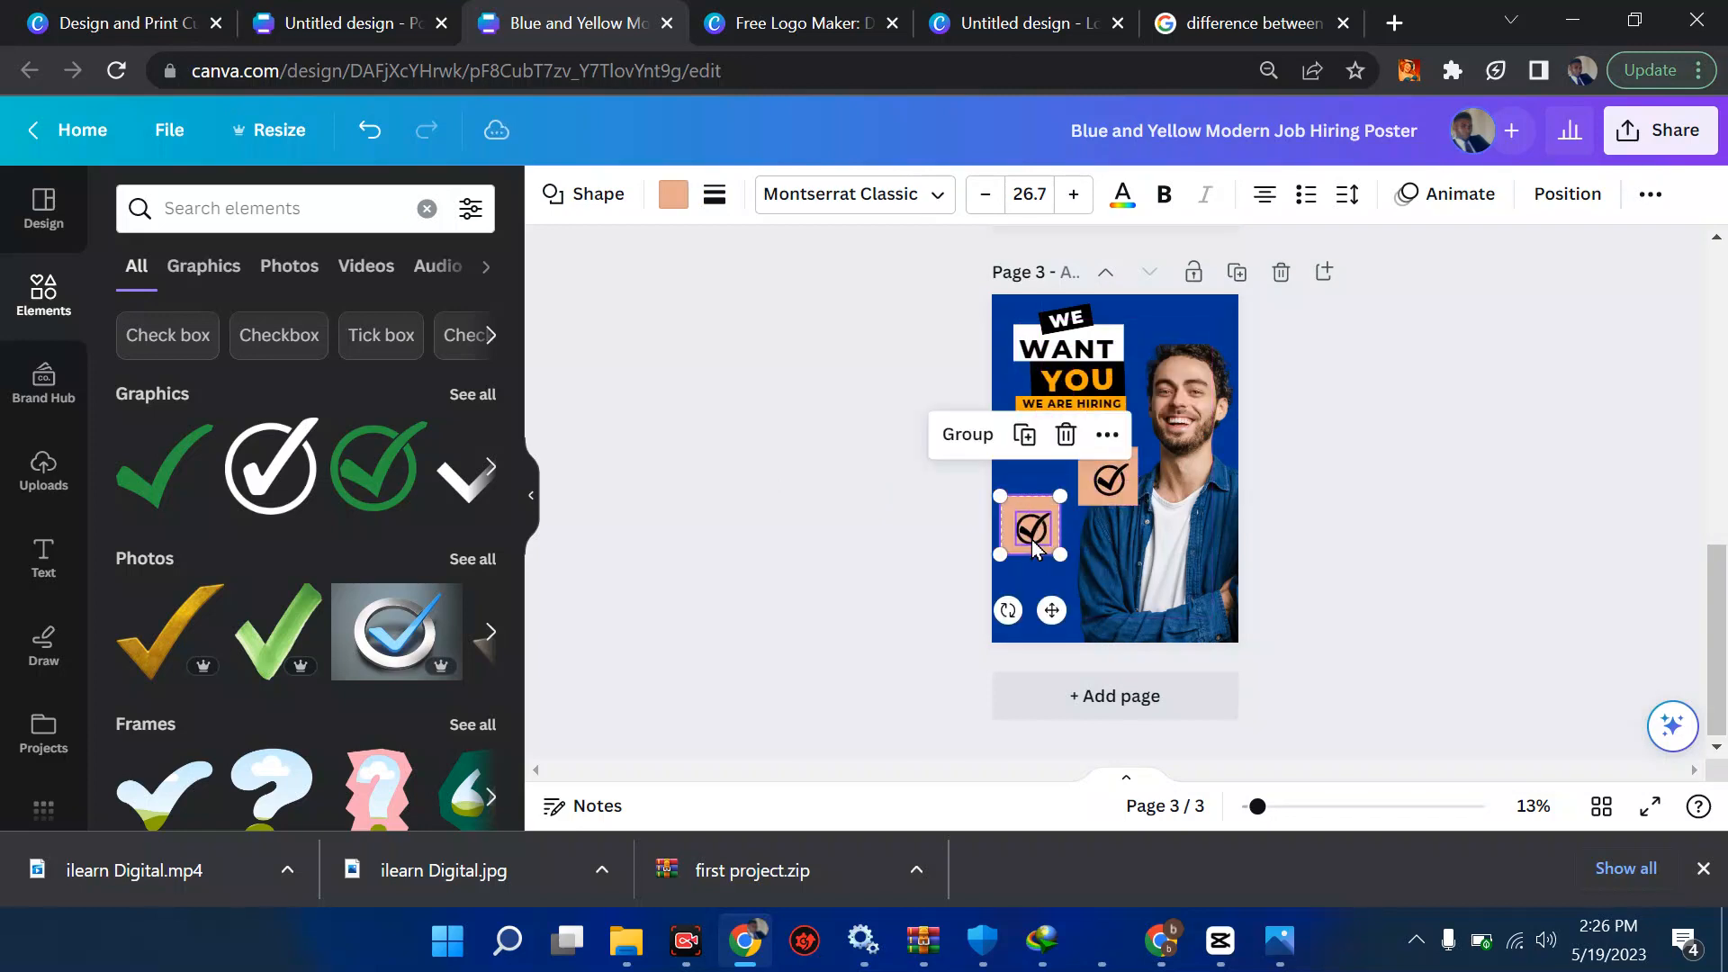
Delete the original check mark and peach square overlapping the man's photo.
{"action": "left_click", "coordinate": [1121, 486]}
{"action": "key", "text": "Delete"}
{"action": "left_click", "coordinate": [1111, 500]}
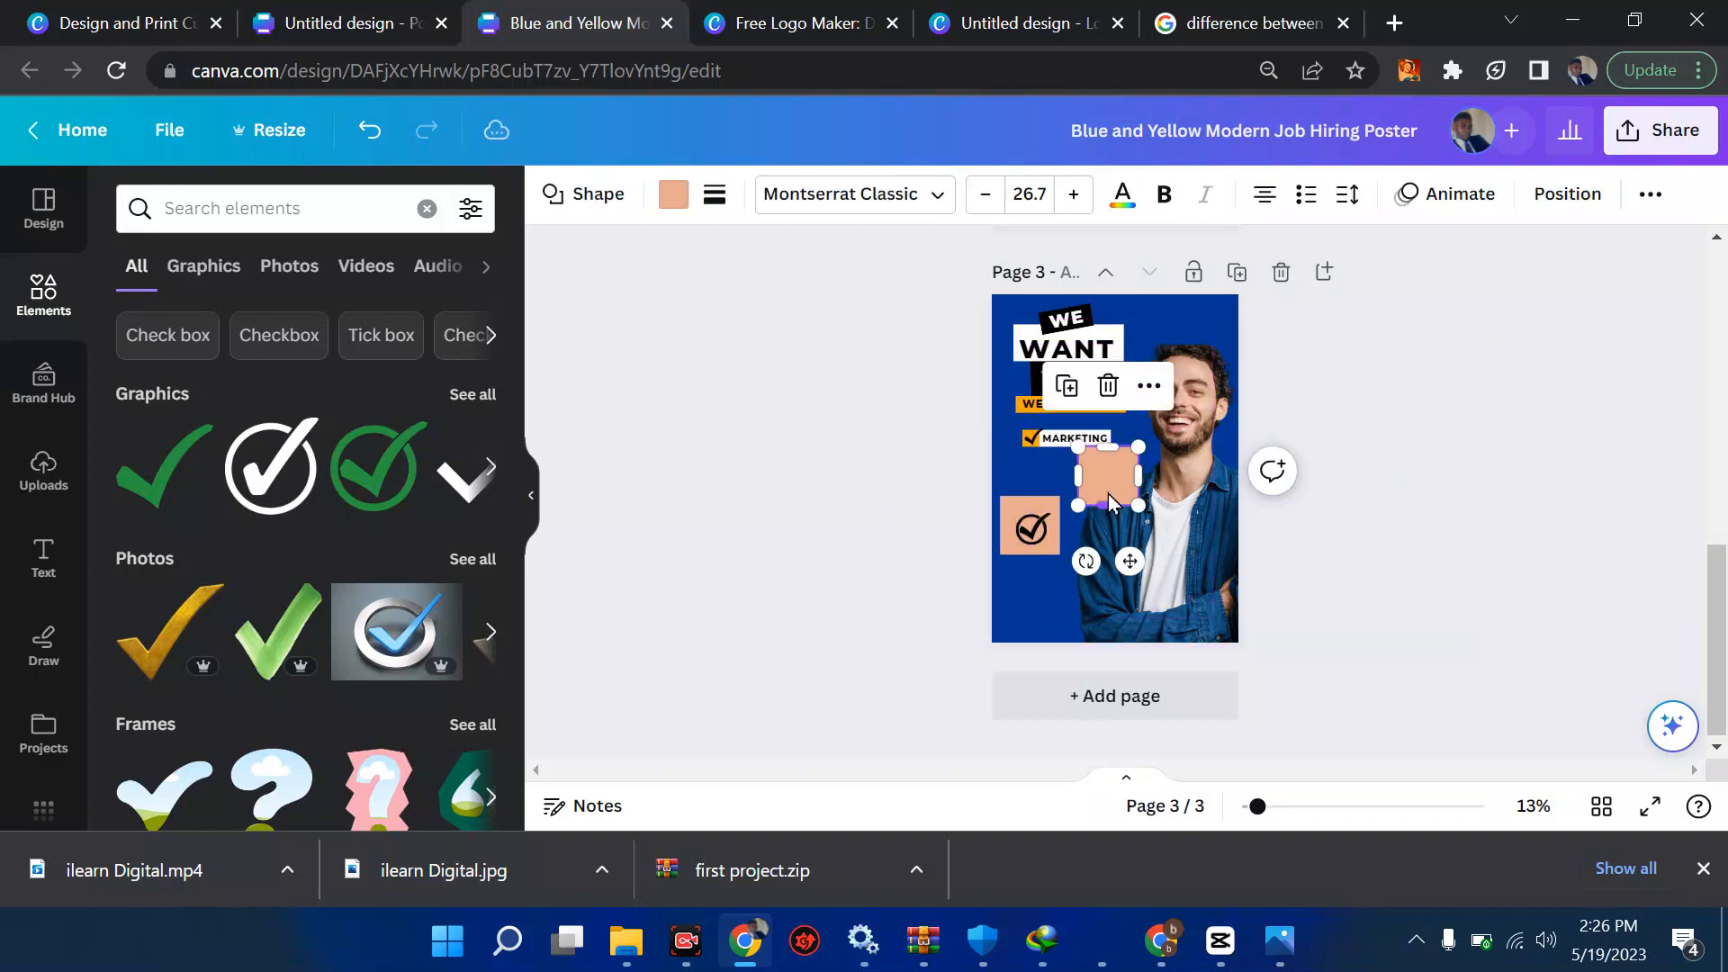
{"action": "left_click", "coordinate": [1107, 396]}
Move the check mark alone off its peach square and undo that move.
{"action": "left_click", "coordinate": [1031, 531]}
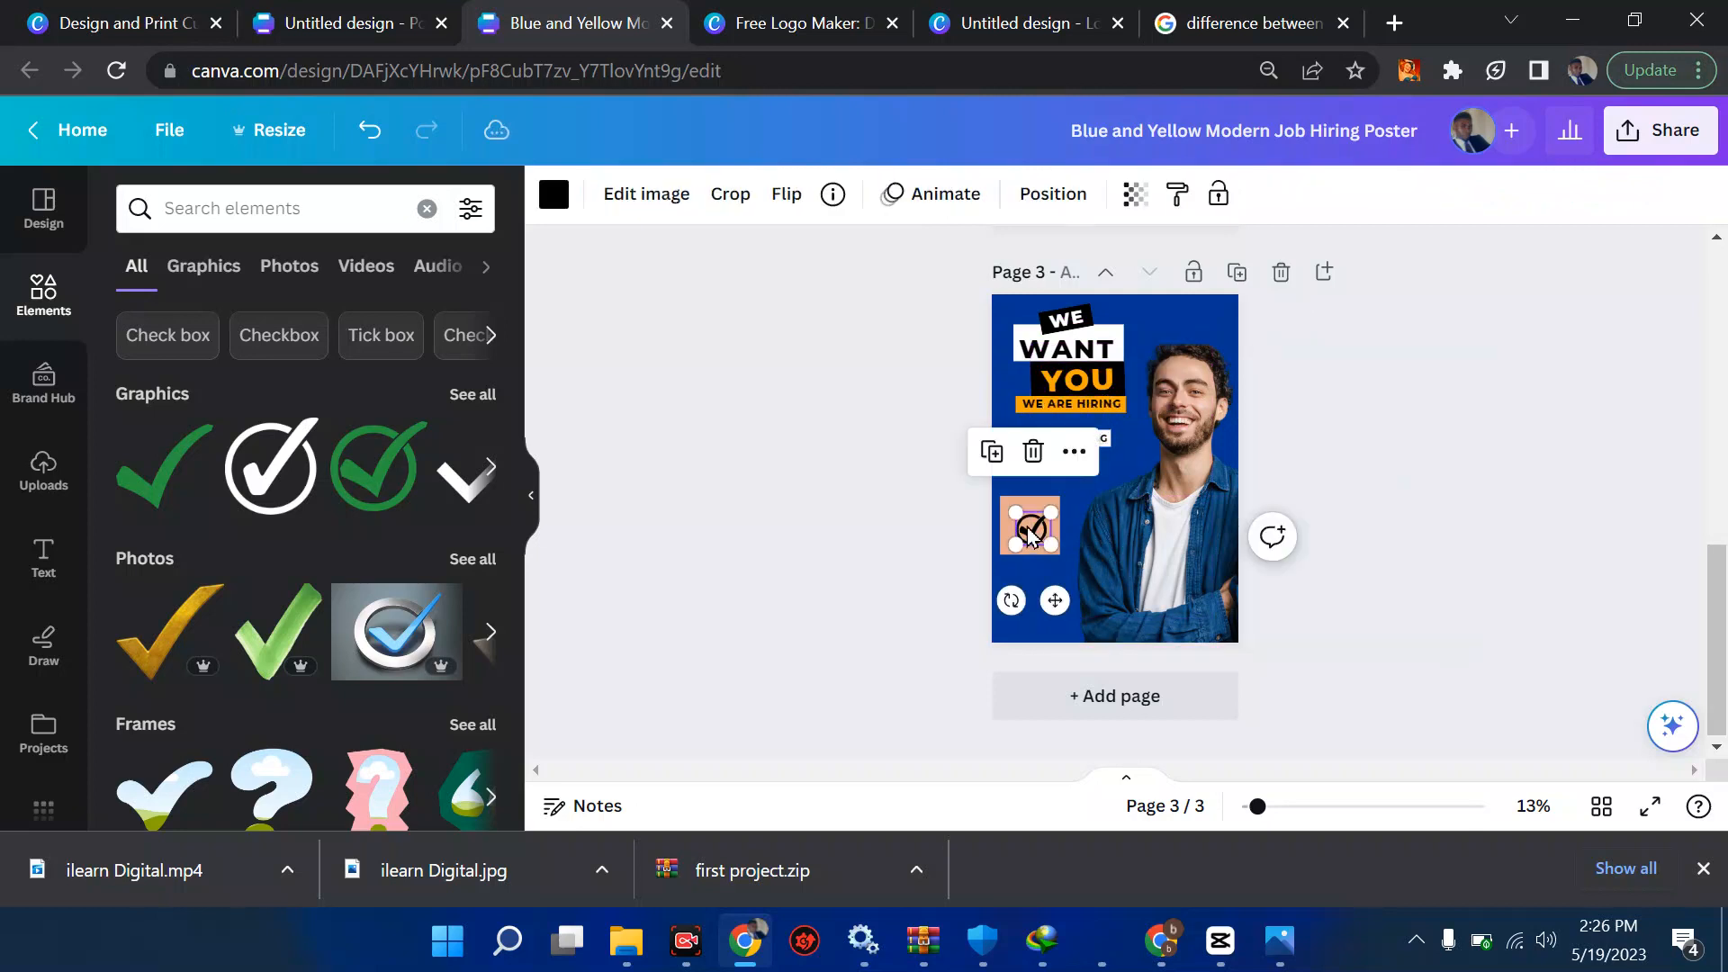
{"action": "right_click", "coordinate": [1030, 533]}
{"action": "mouse_move", "coordinate": [1029, 538]}
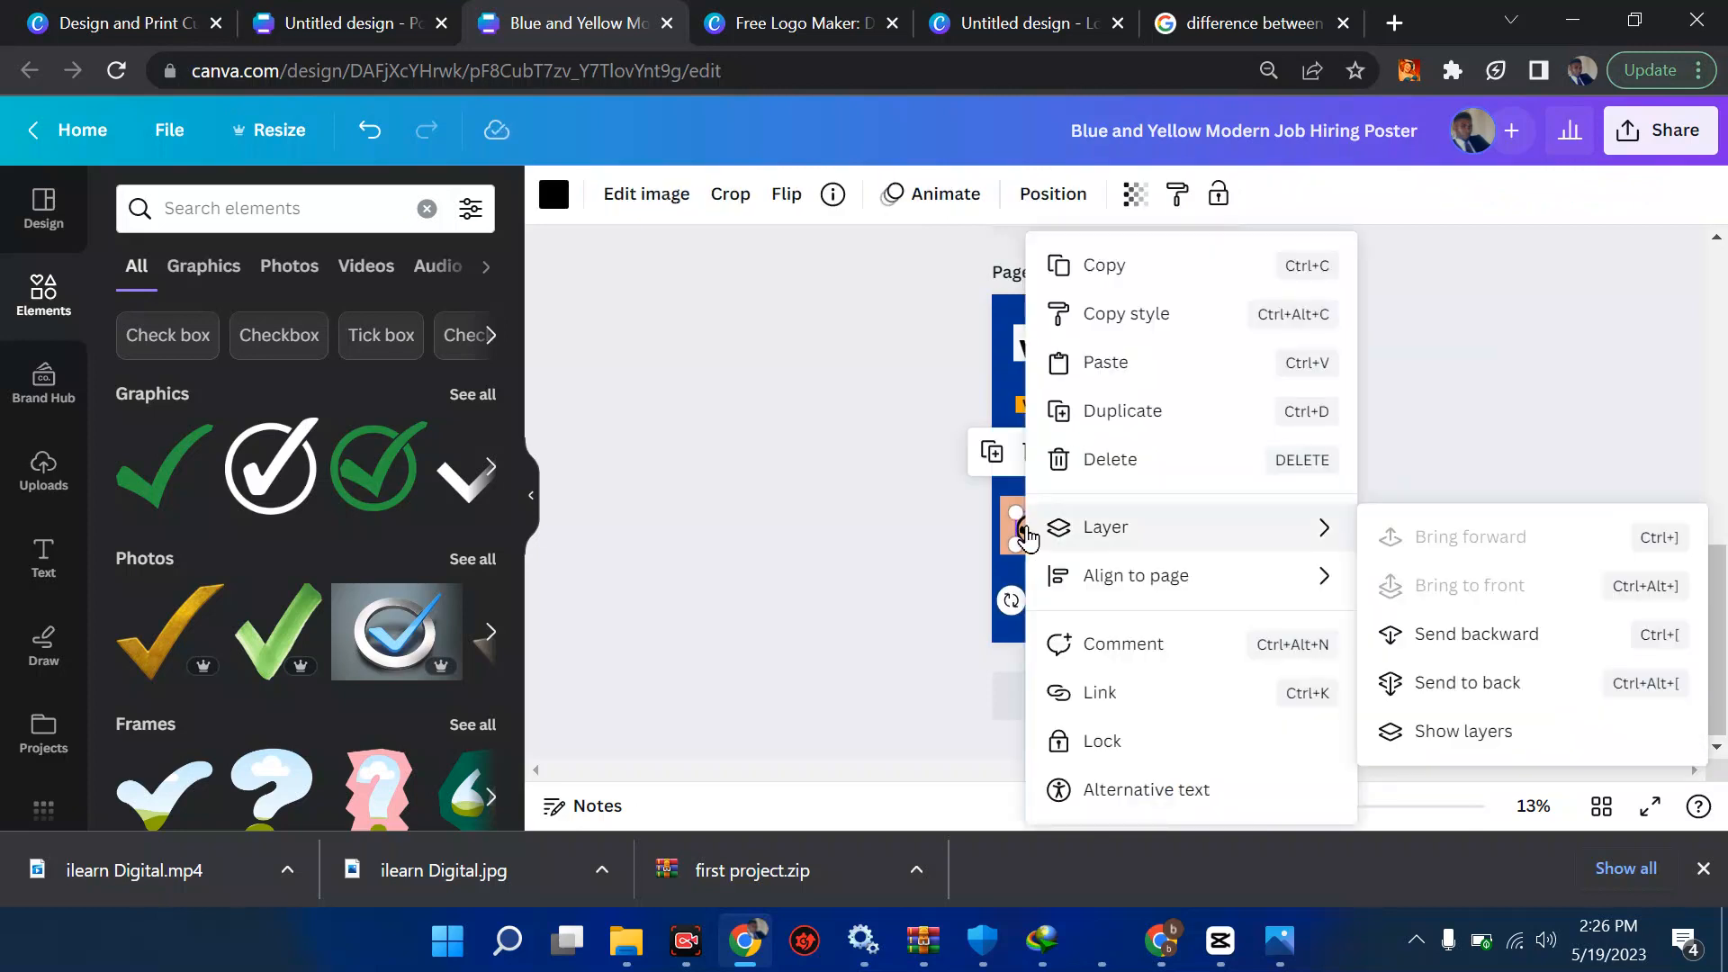
{"action": "left_click", "coordinate": [823, 542]}
{"action": "left_click", "coordinate": [1015, 527]}
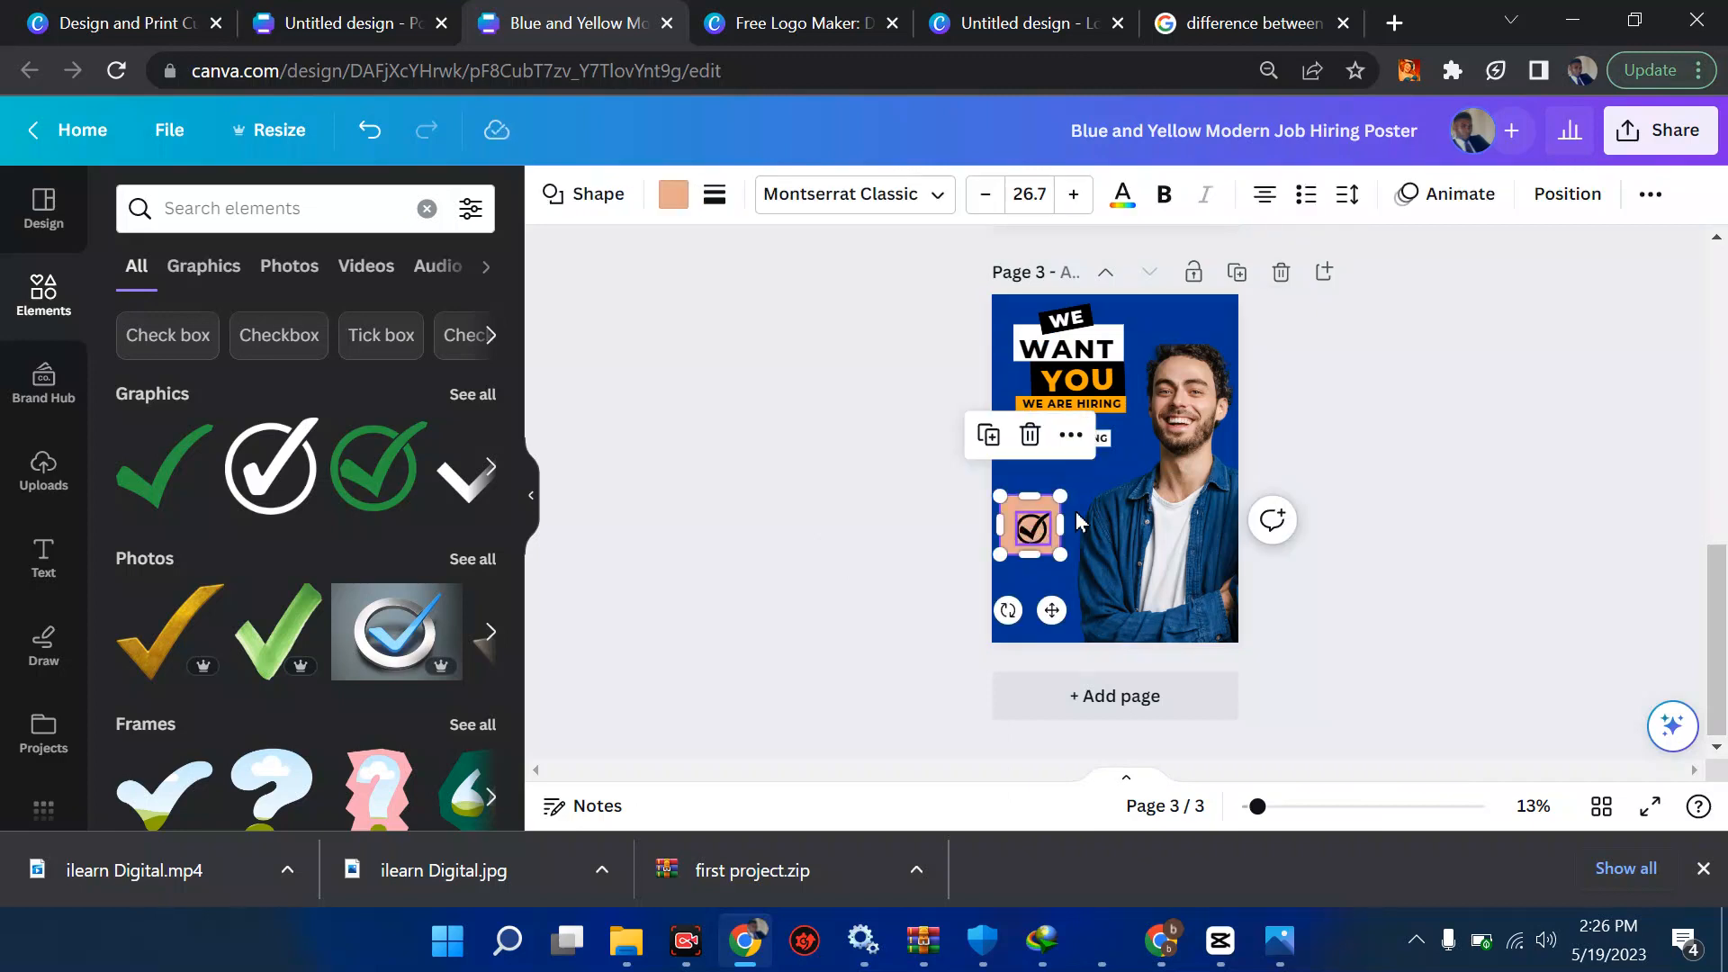
{"action": "left_click_drag", "start_coordinate": [1033, 528], "coordinate": [1107, 509]}
{"action": "key", "text": "ctrl+z"}
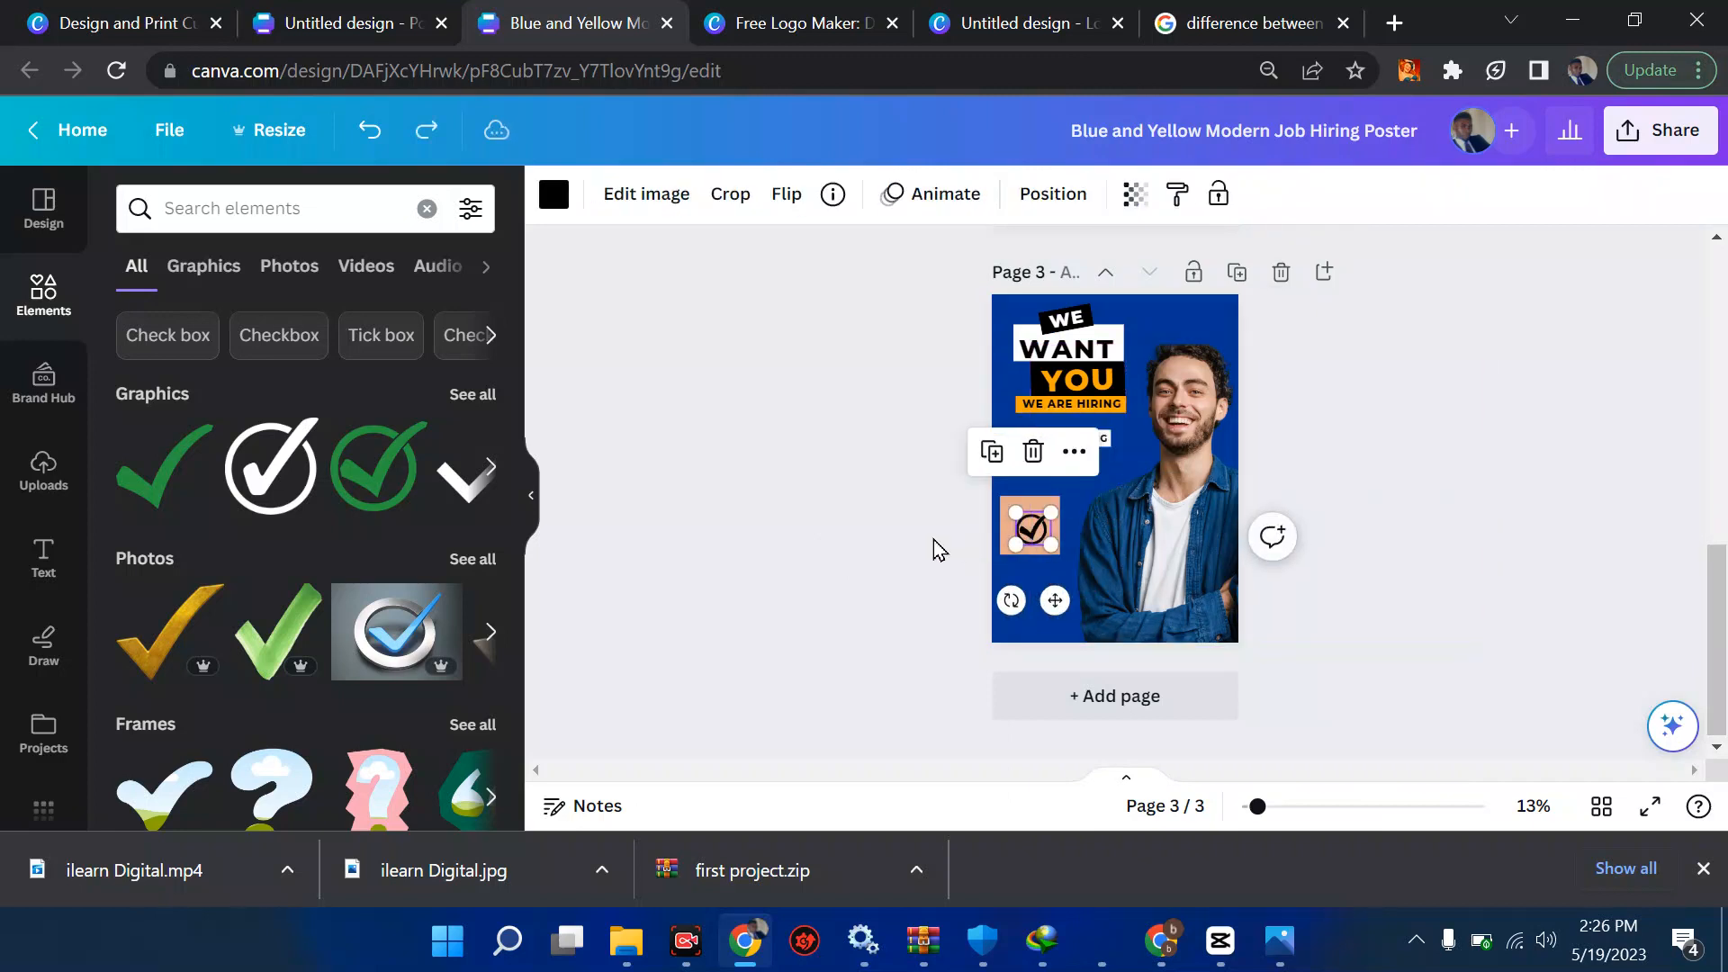
Group the peach square and the black check mark on page 3 into one object.
{"action": "left_click", "coordinate": [906, 530]}
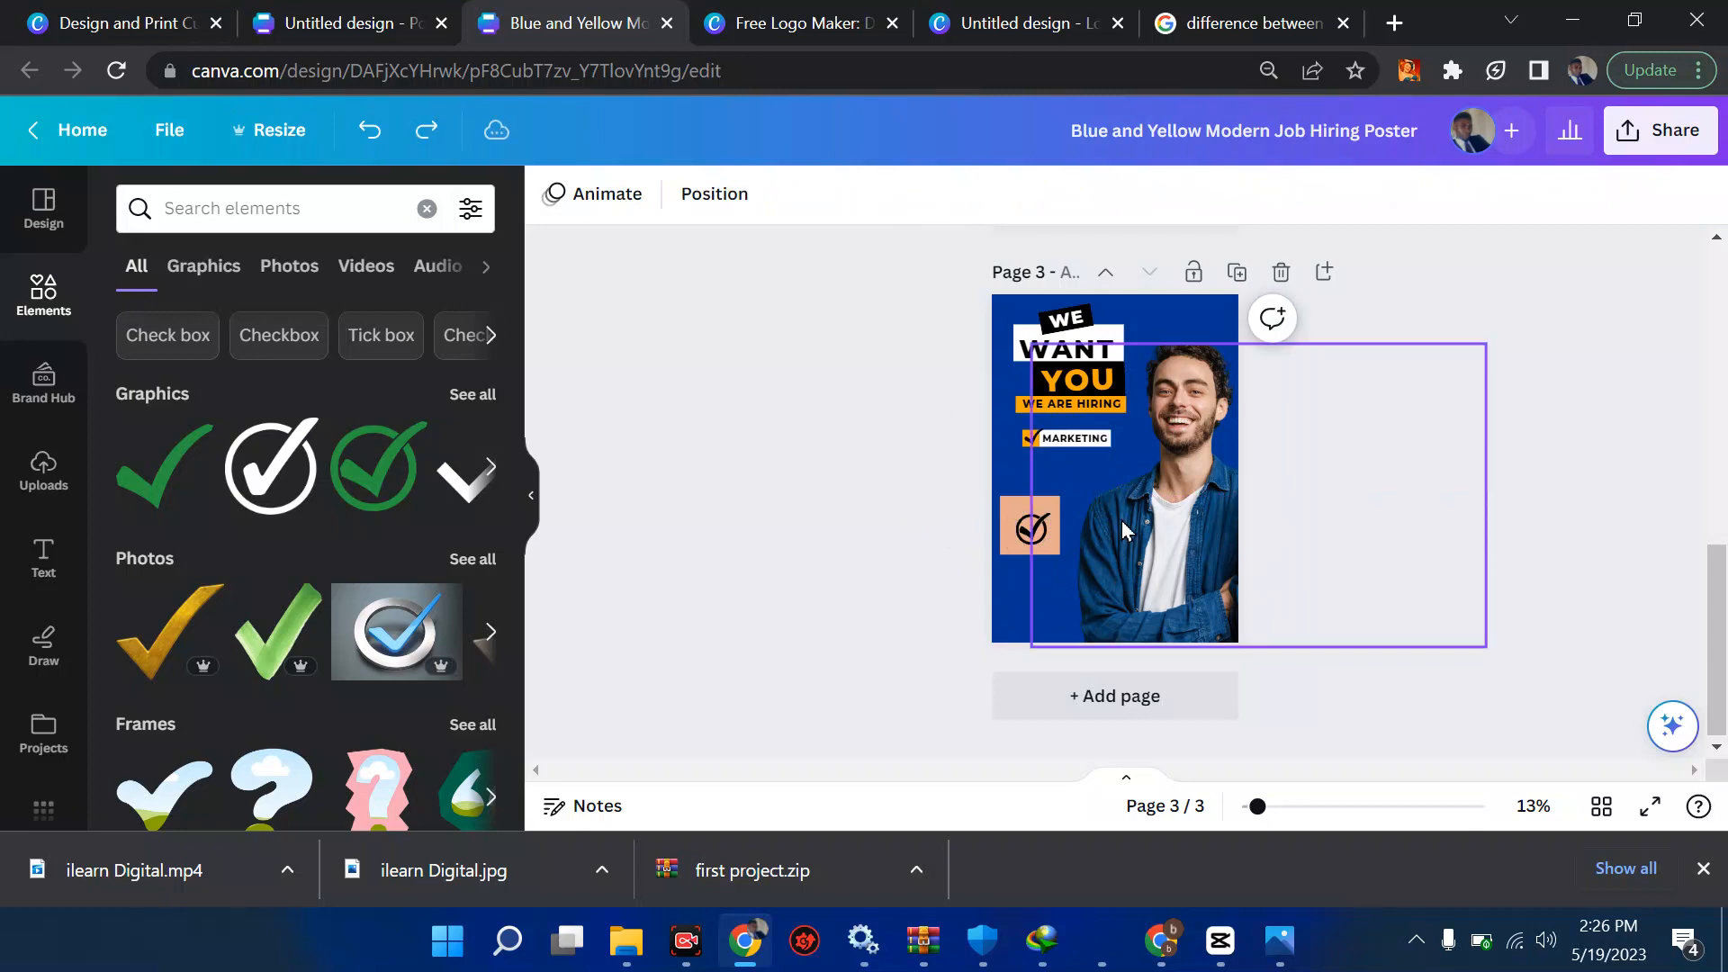
{"action": "left_click", "coordinate": [1147, 522]}
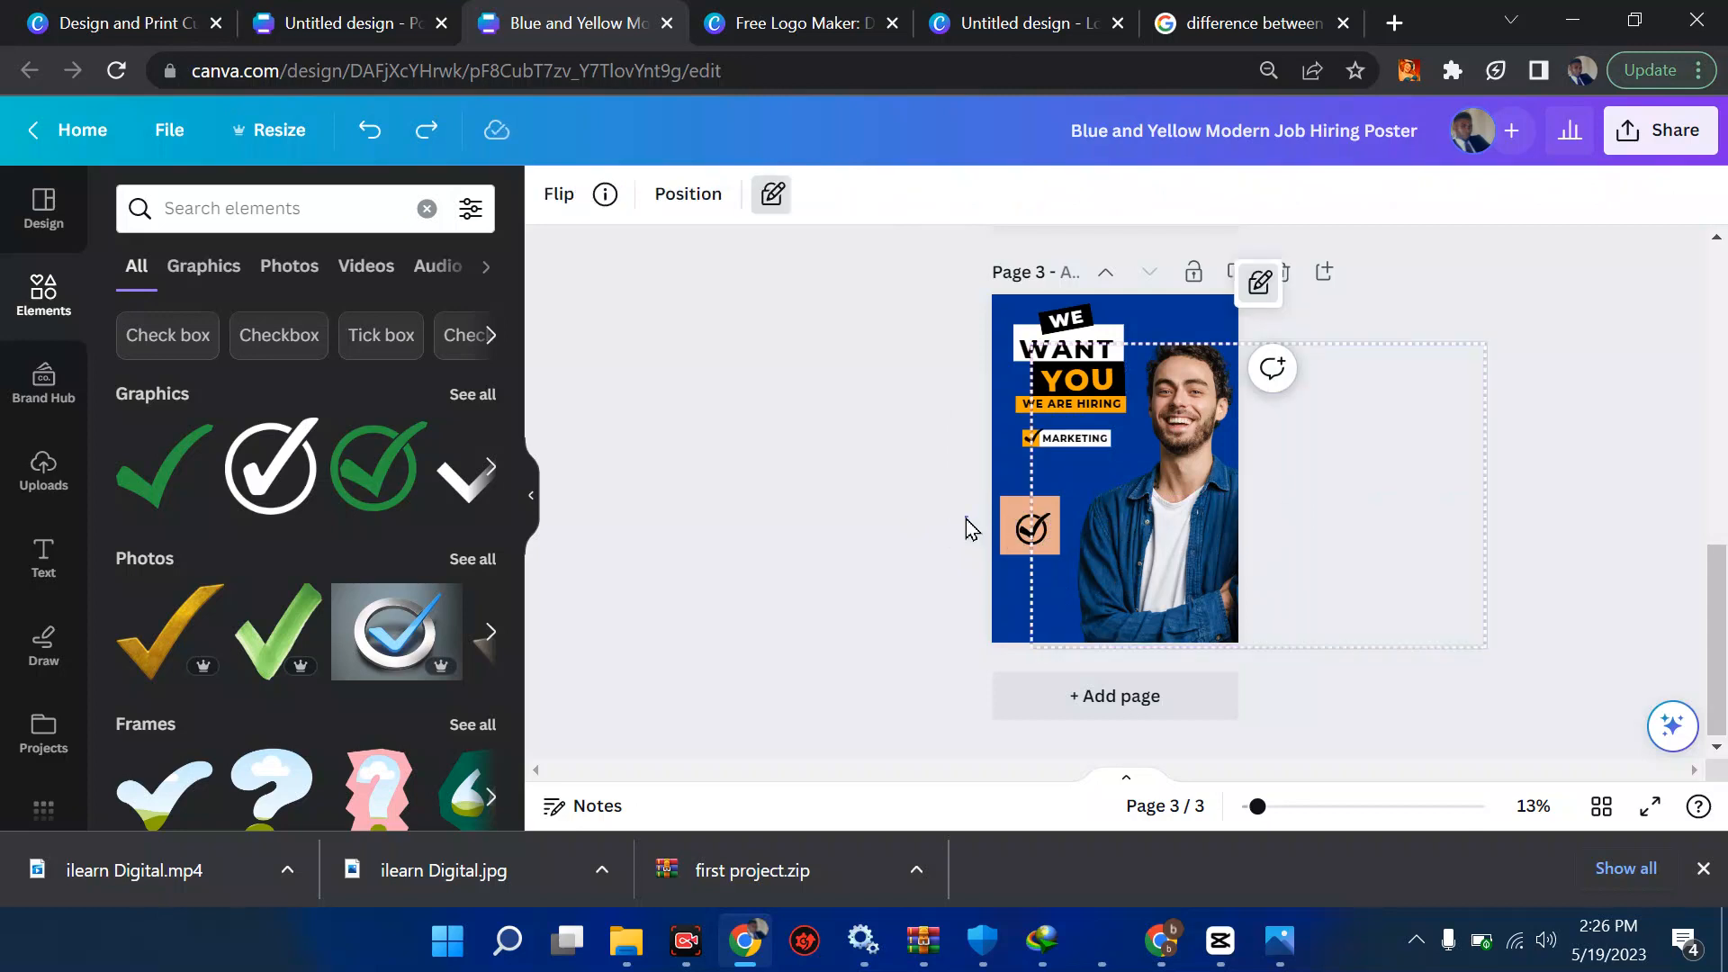
{"action": "left_click_drag", "start_coordinate": [966, 518], "coordinate": [1067, 510]}
{"action": "left_click", "coordinate": [968, 436]}
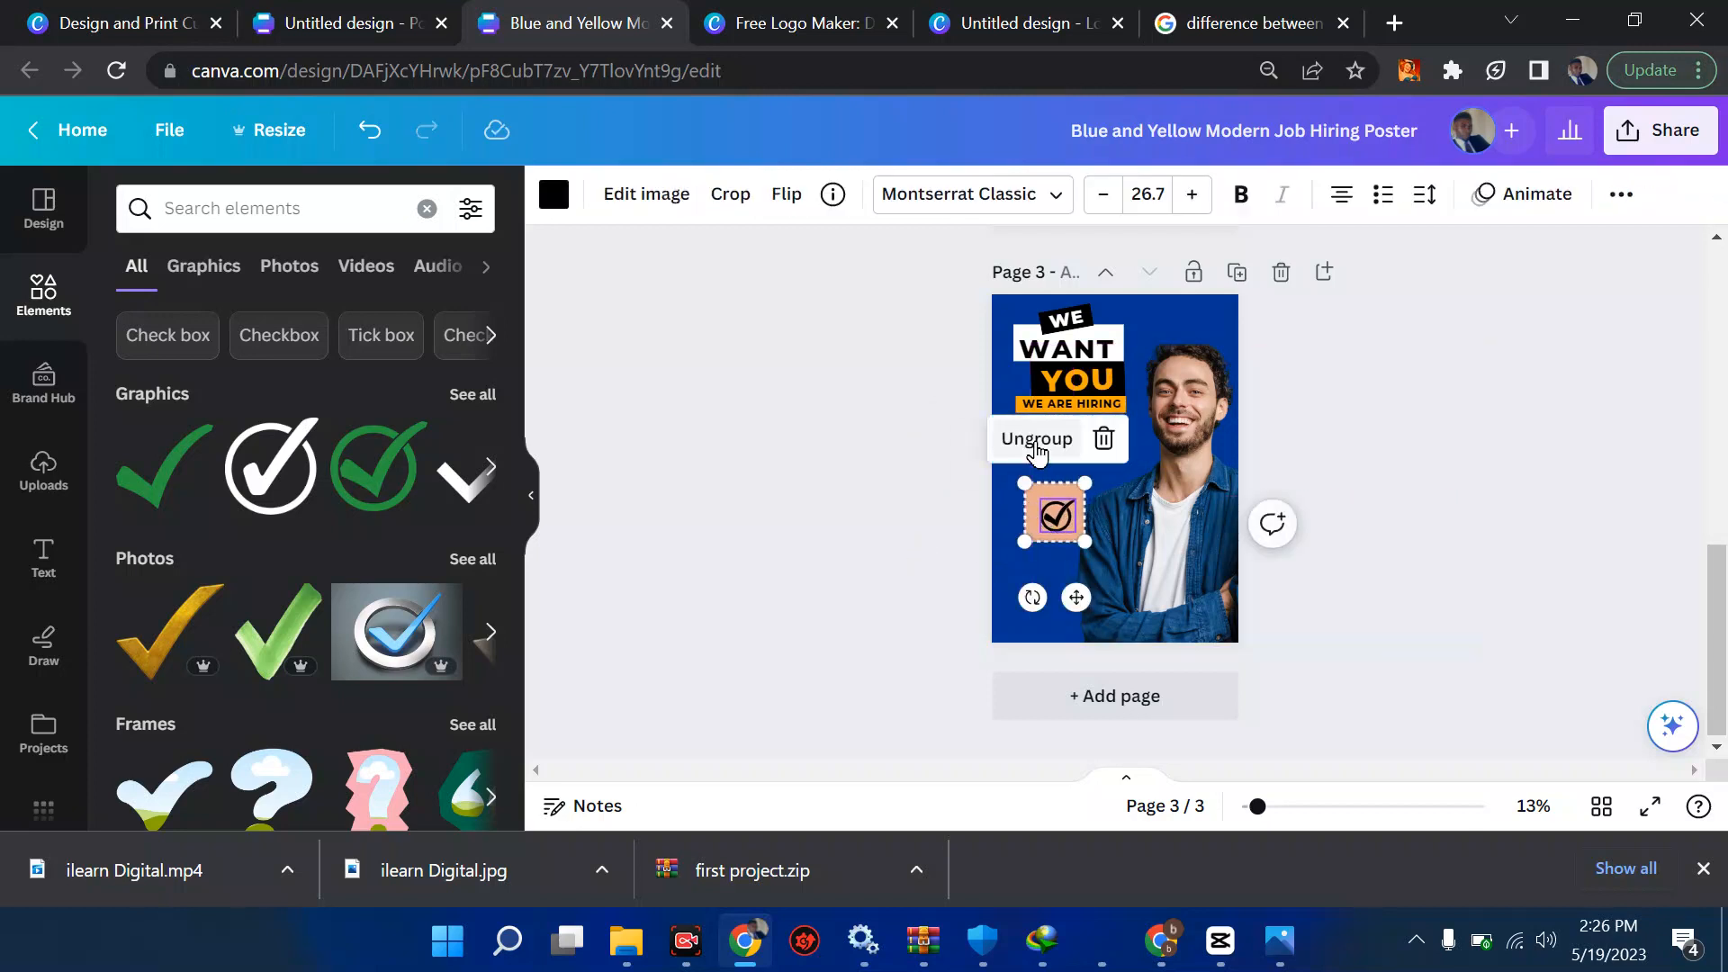
Undo the last moves of the grouped square and check mark.
{"action": "key", "text": "ctrl+z"}
{"action": "key", "text": "ctrl+z"}
{"action": "key", "text": "ctrl+z"}
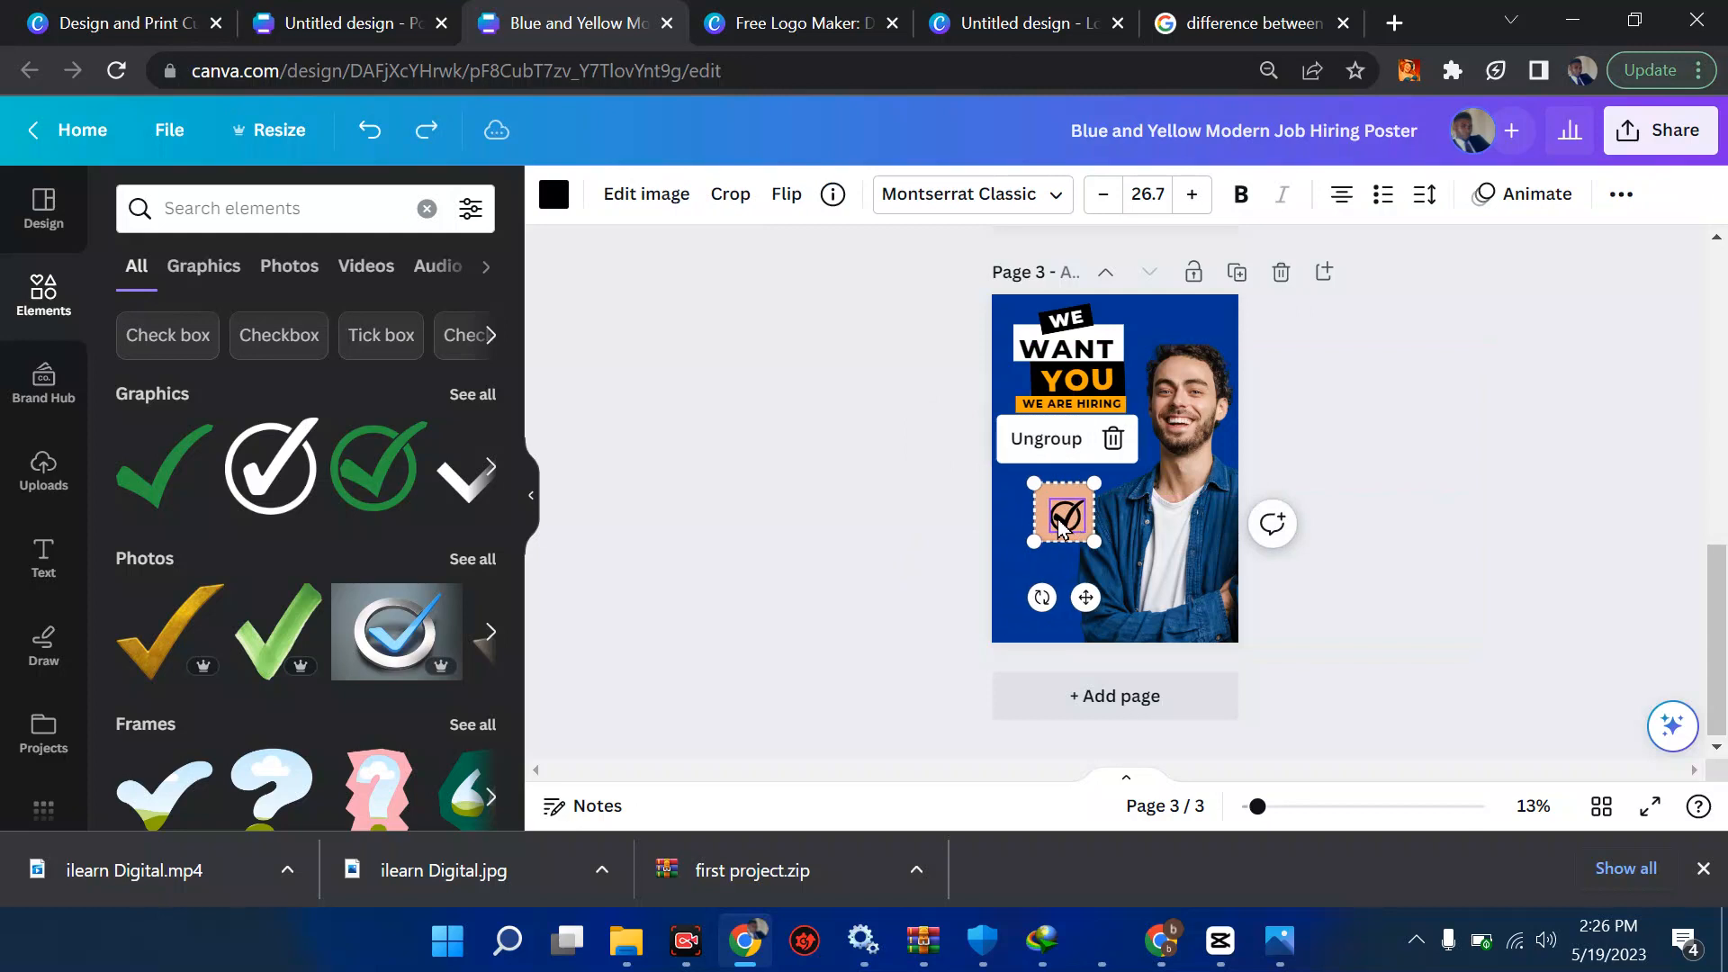
Undo the remaining edits to the grouped peach square and check mark, and delete the group from page 3.
{"action": "key", "text": "ctrl+z"}
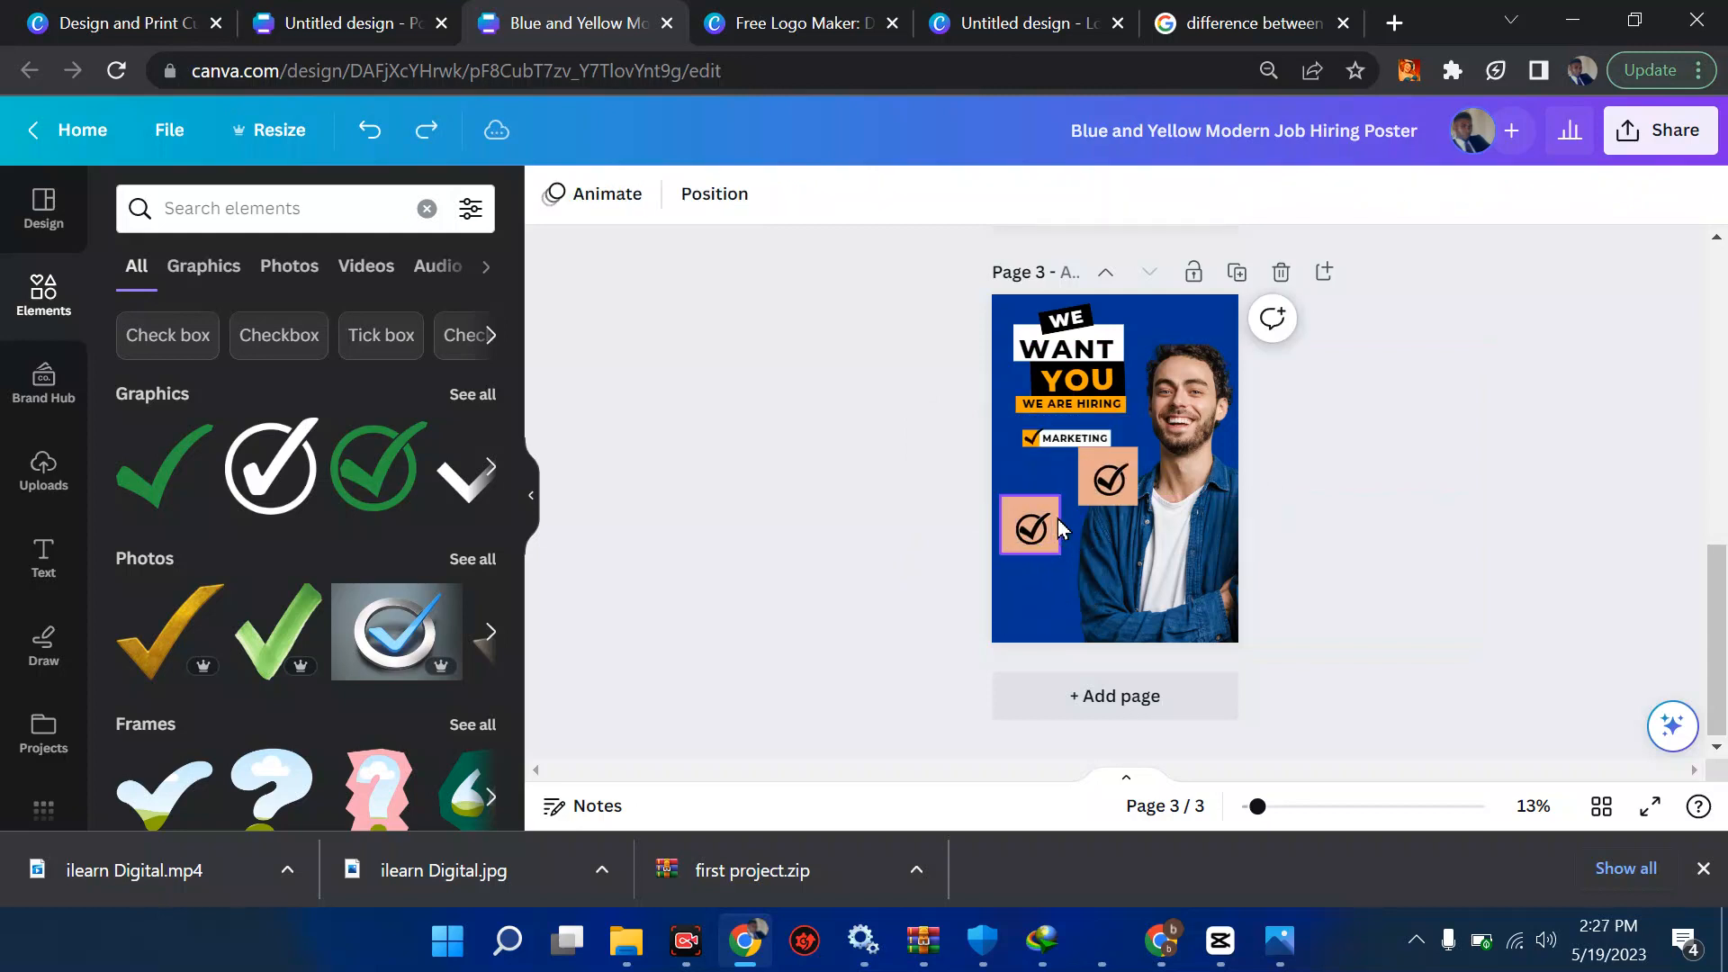
{"action": "key", "text": "ctrl+z"}
{"action": "key", "text": "ctrl+z"}
{"action": "key", "text": "ctrl+z"}
{"action": "key", "text": "ctrl+z"}
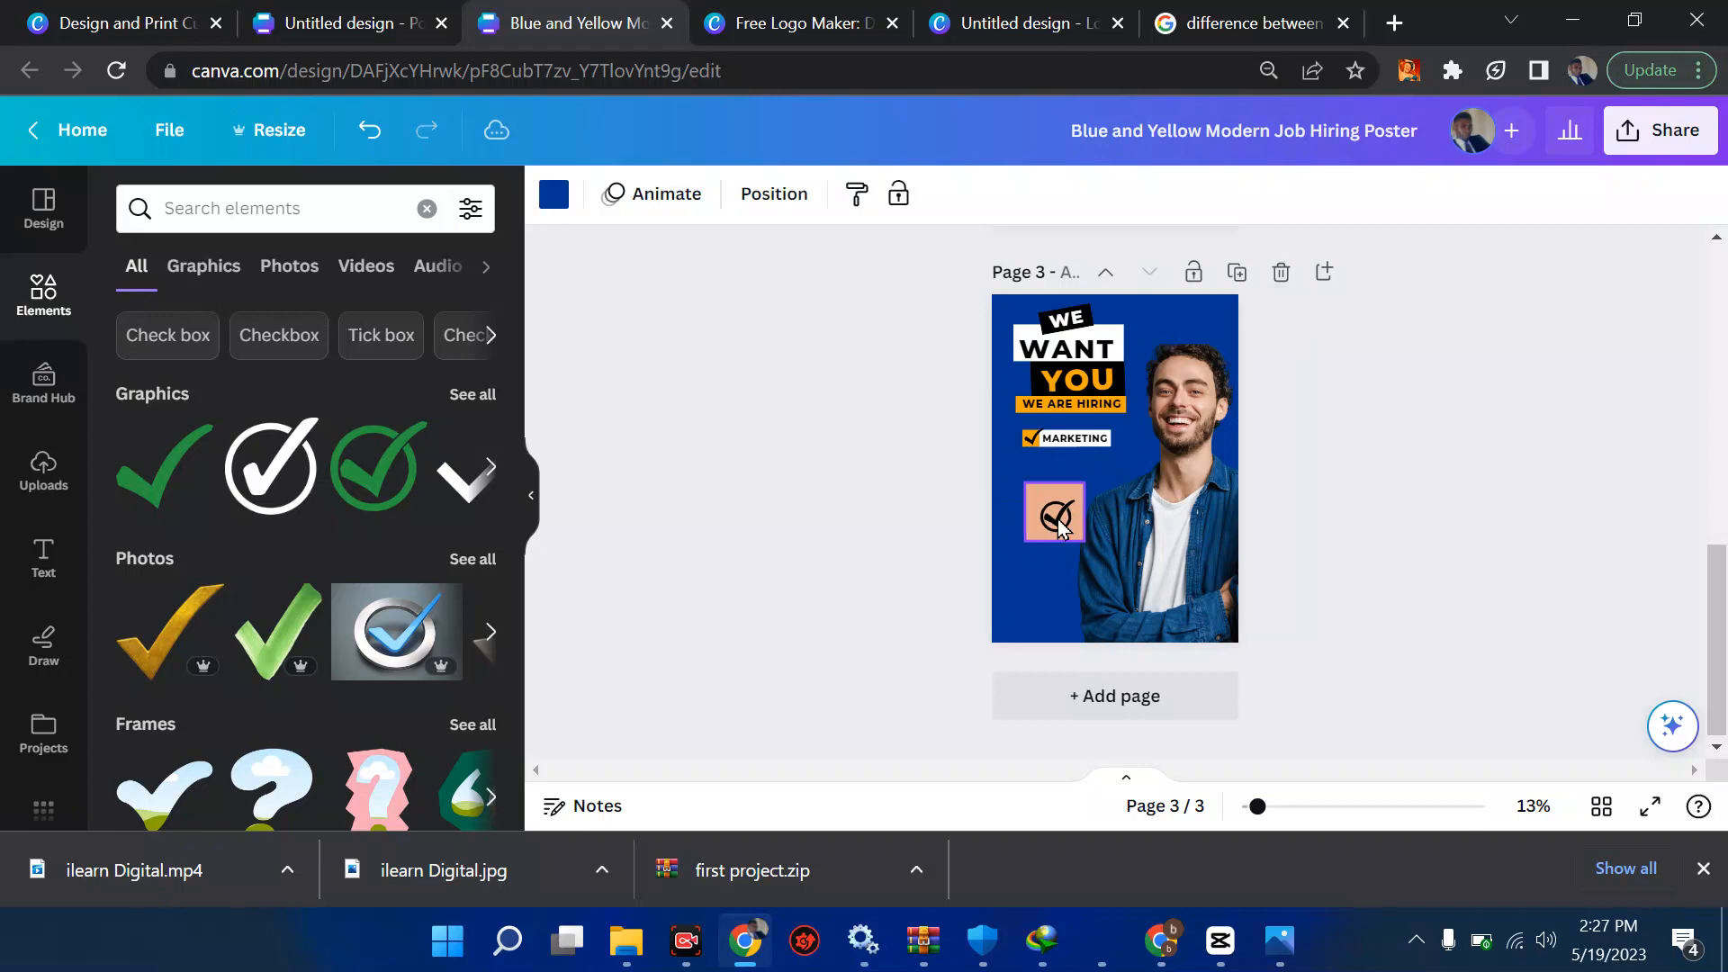
{"action": "left_click", "coordinate": [1061, 528]}
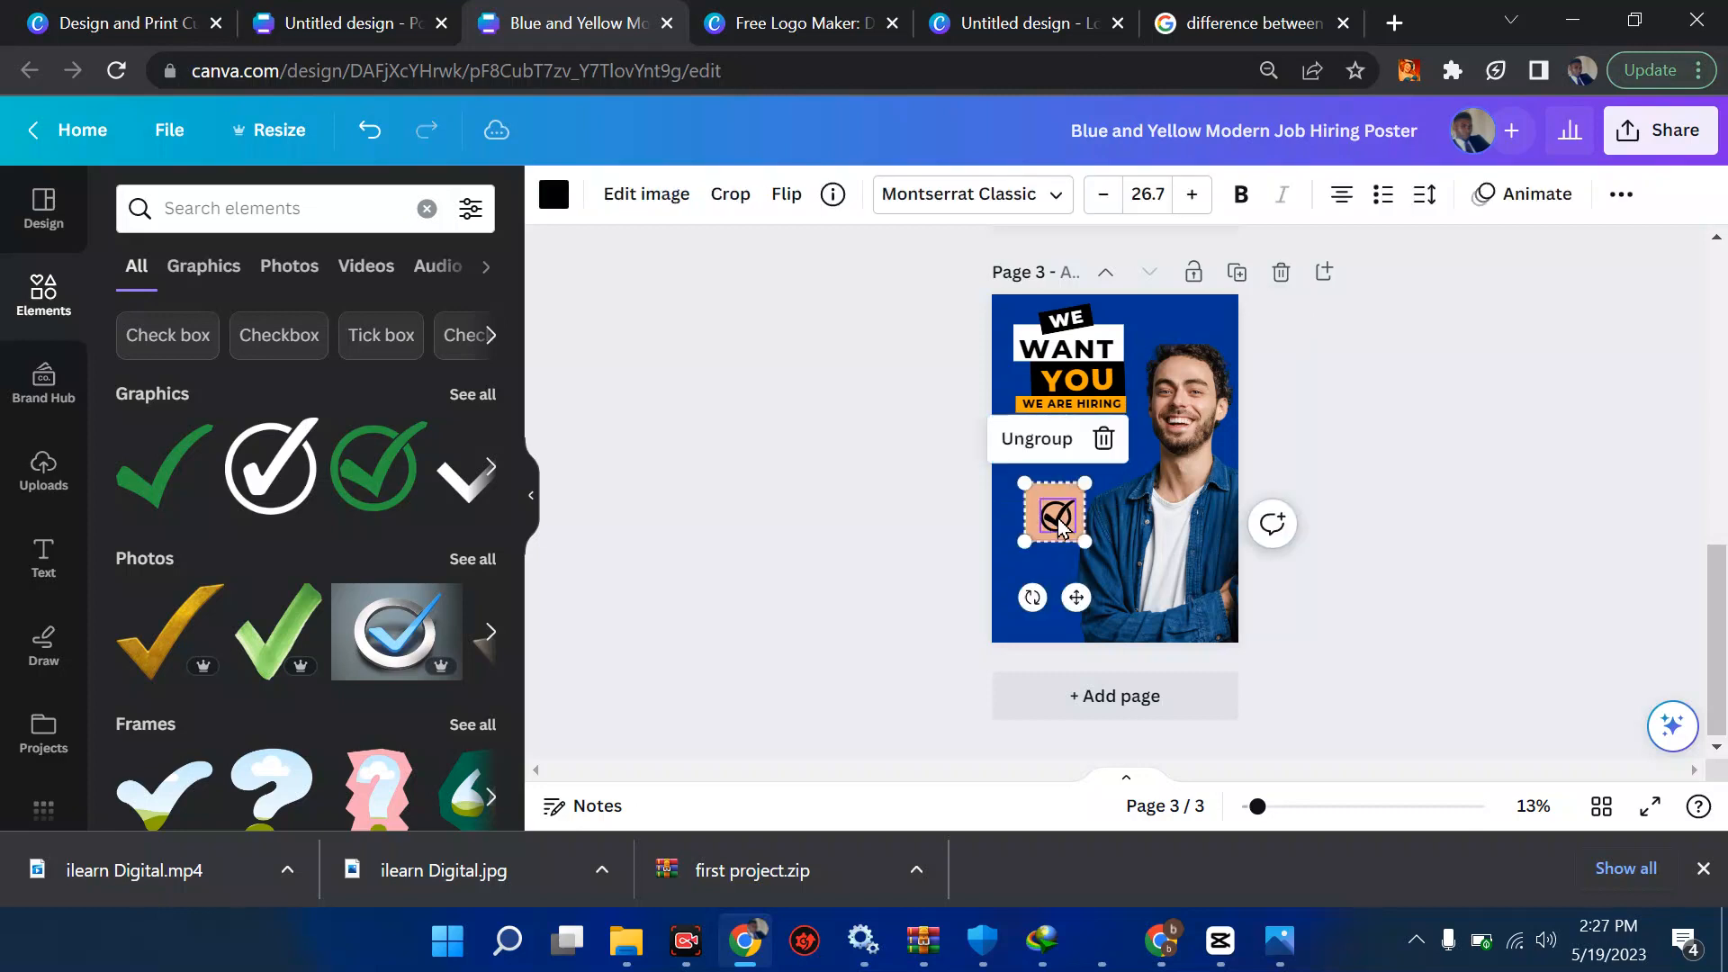
{"action": "left_click", "coordinate": [1059, 527]}
{"action": "key", "text": "Delete"}
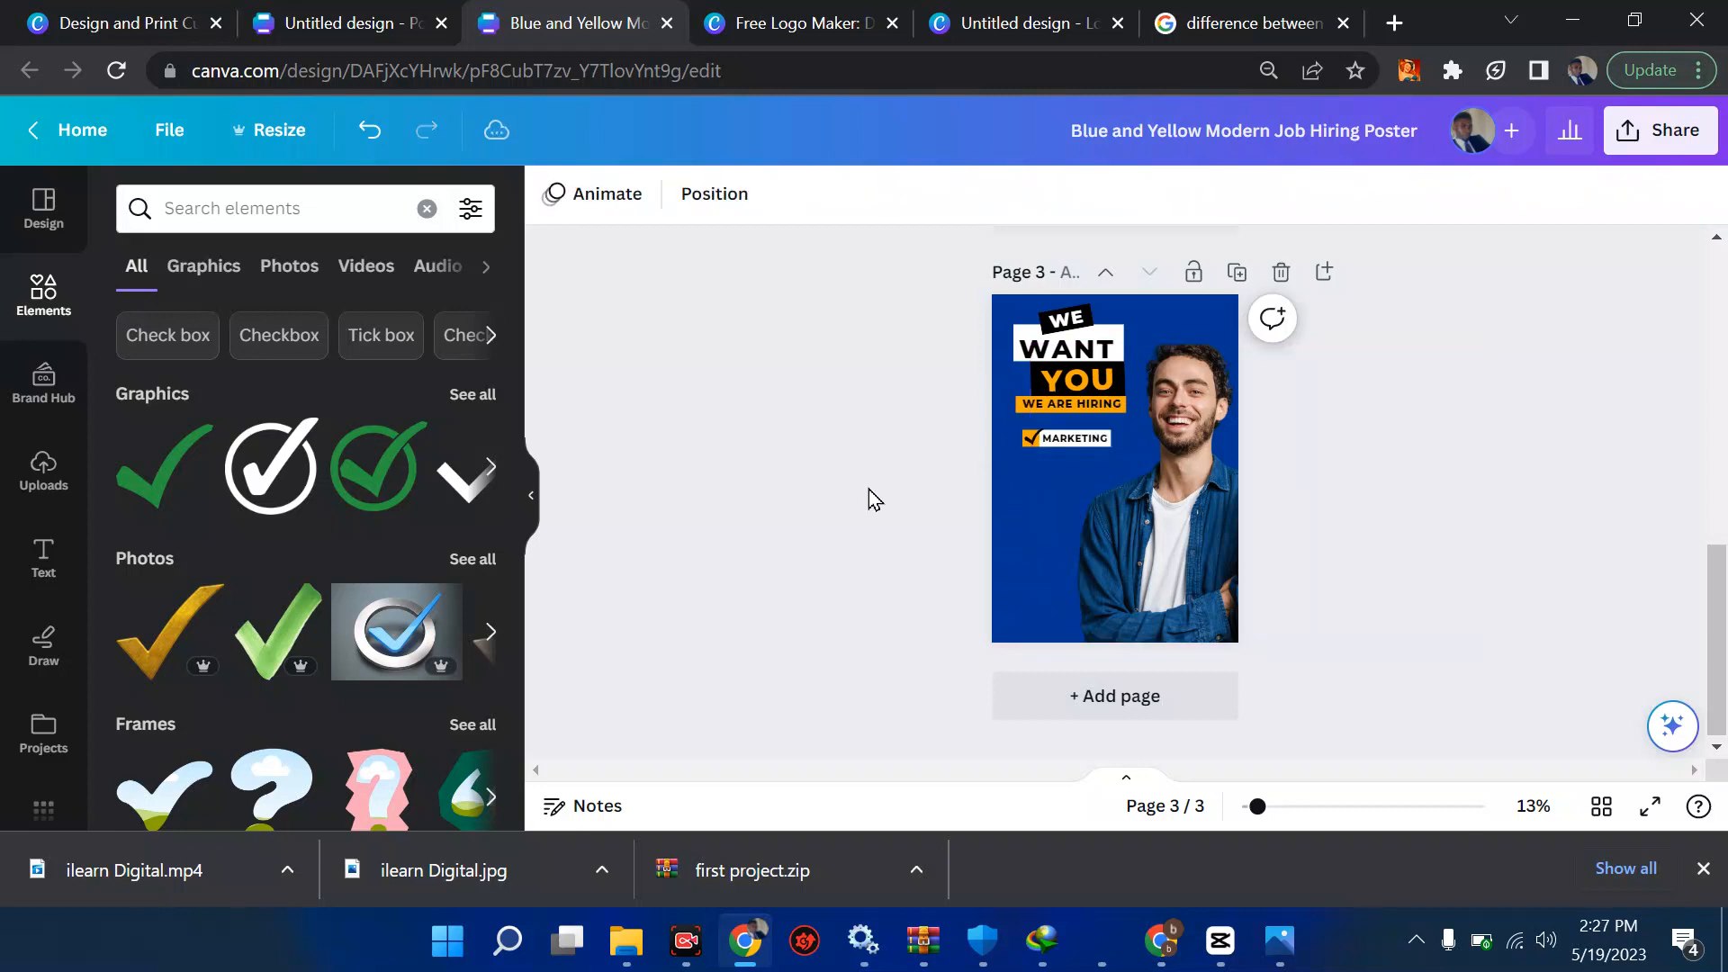
Set the background of the page 1 poster to the document's dark blue.
{"action": "scroll", "coordinate": [865, 489], "scroll_direction": "up", "scroll_amount": 4}
{"action": "scroll", "coordinate": [864, 488], "scroll_direction": "up", "scroll_amount": 4}
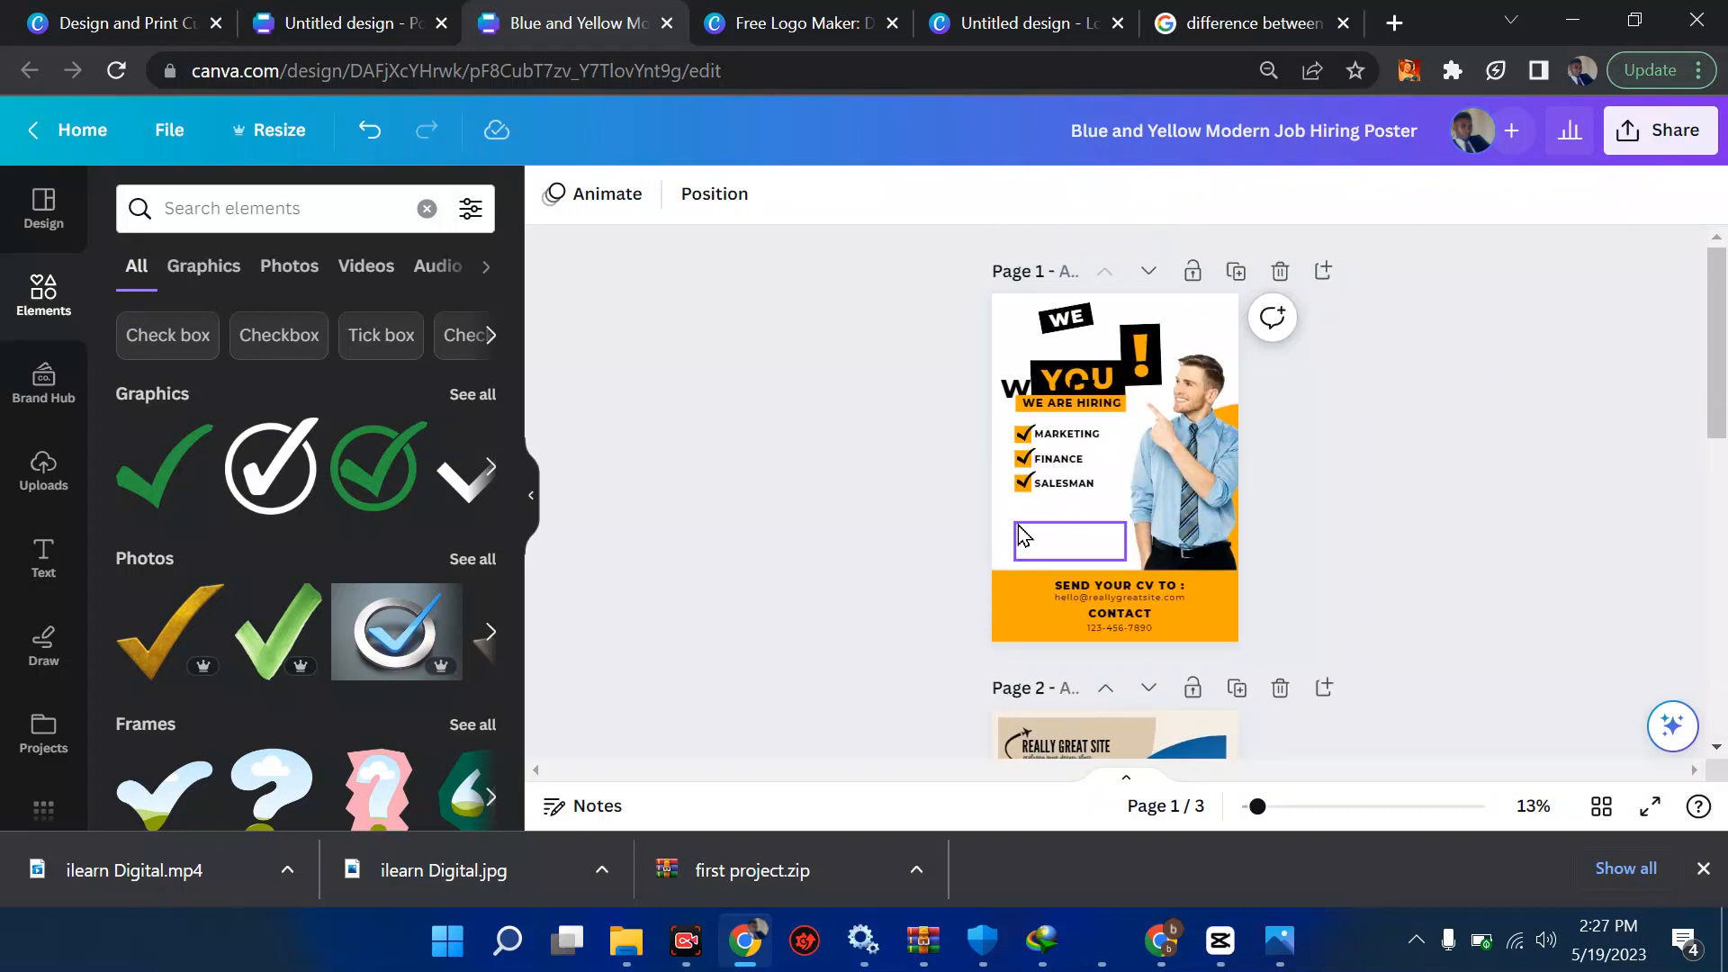
{"action": "left_click", "coordinate": [1005, 505]}
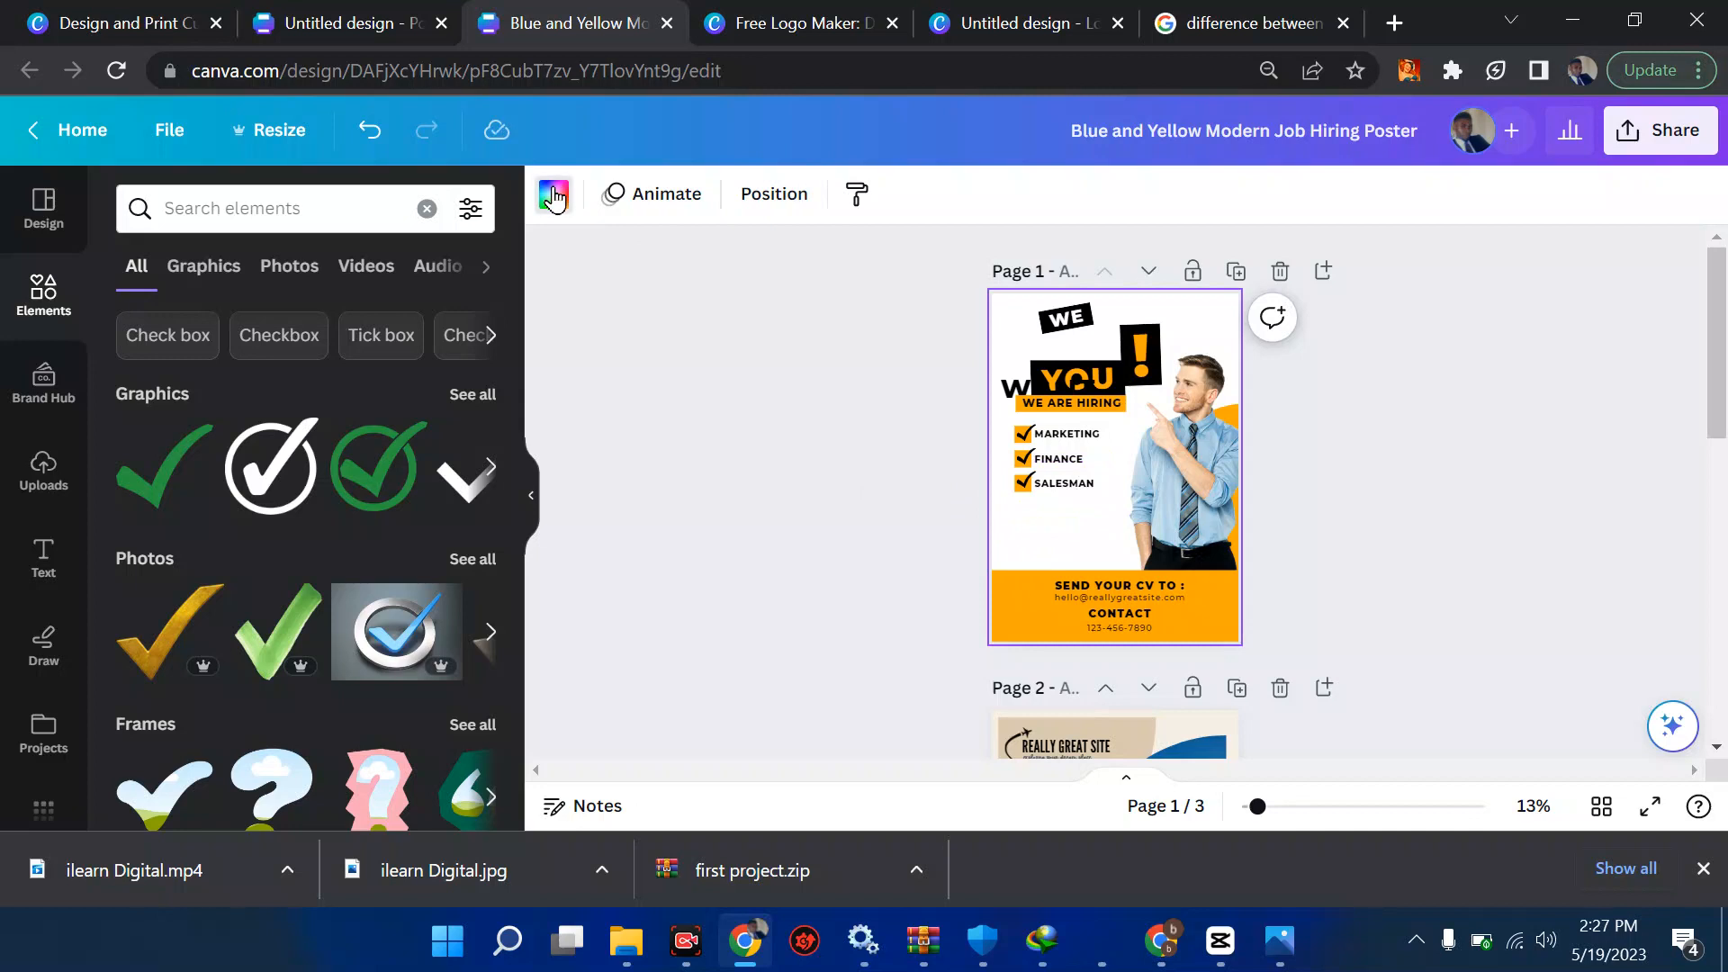
{"action": "left_click", "coordinate": [553, 194]}
{"action": "left_click", "coordinate": [267, 360]}
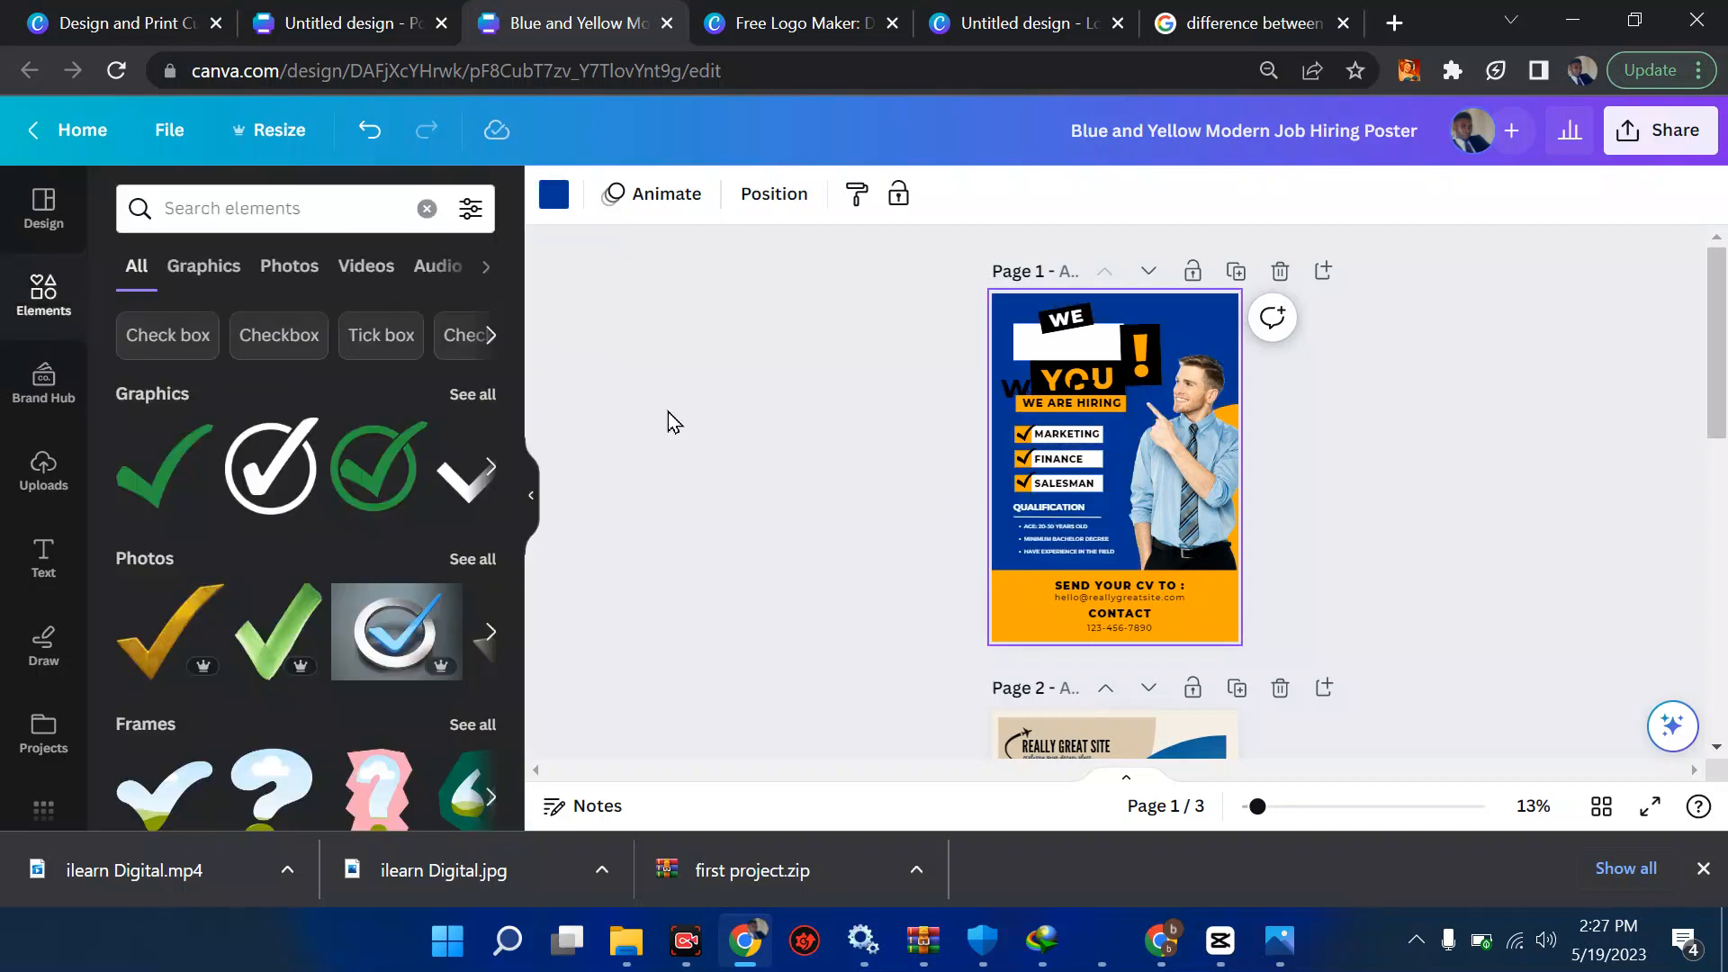
{"action": "key", "text": "Escape"}
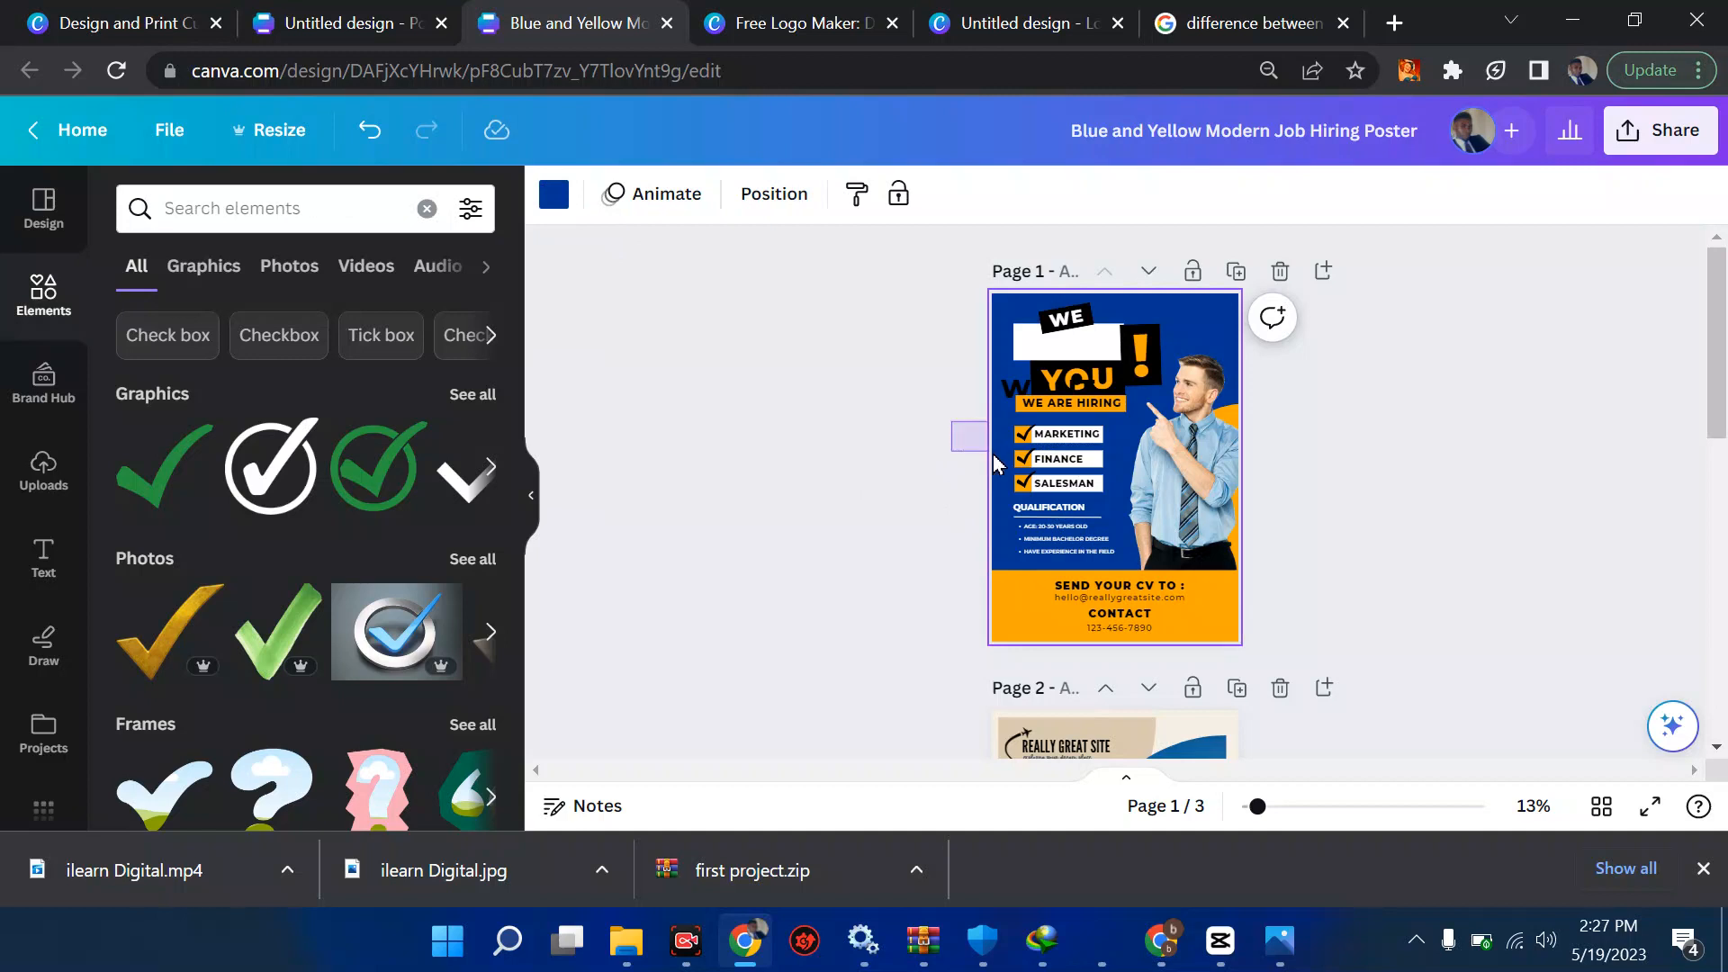
Copy the FINANCE and SALESMAN check mark items from page 1 to page 3 and align them below the MARKETING item.
{"action": "mouse_move", "coordinate": [995, 463]}
{"action": "left_mouse_down"}
{"action": "mouse_move", "coordinate": [959, 468]}
{"action": "mouse_move", "coordinate": [1063, 495]}
{"action": "left_mouse_up"}
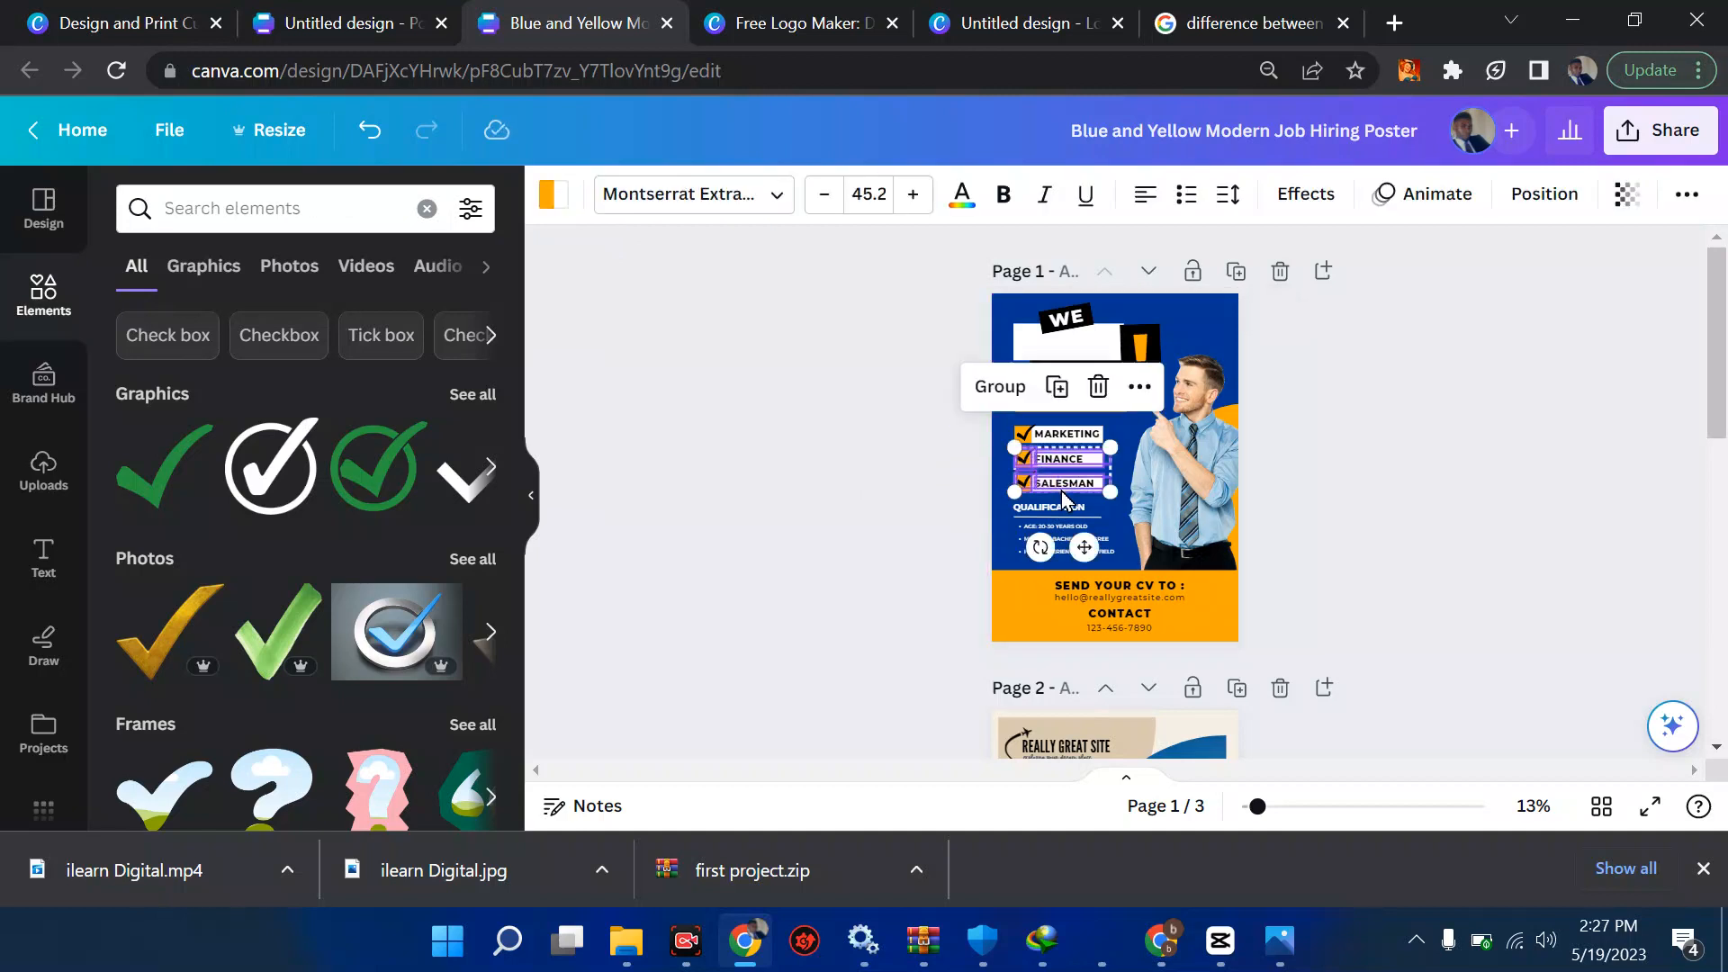
{"action": "scroll", "coordinate": [1061, 490], "scroll_direction": "down", "scroll_amount": 9}
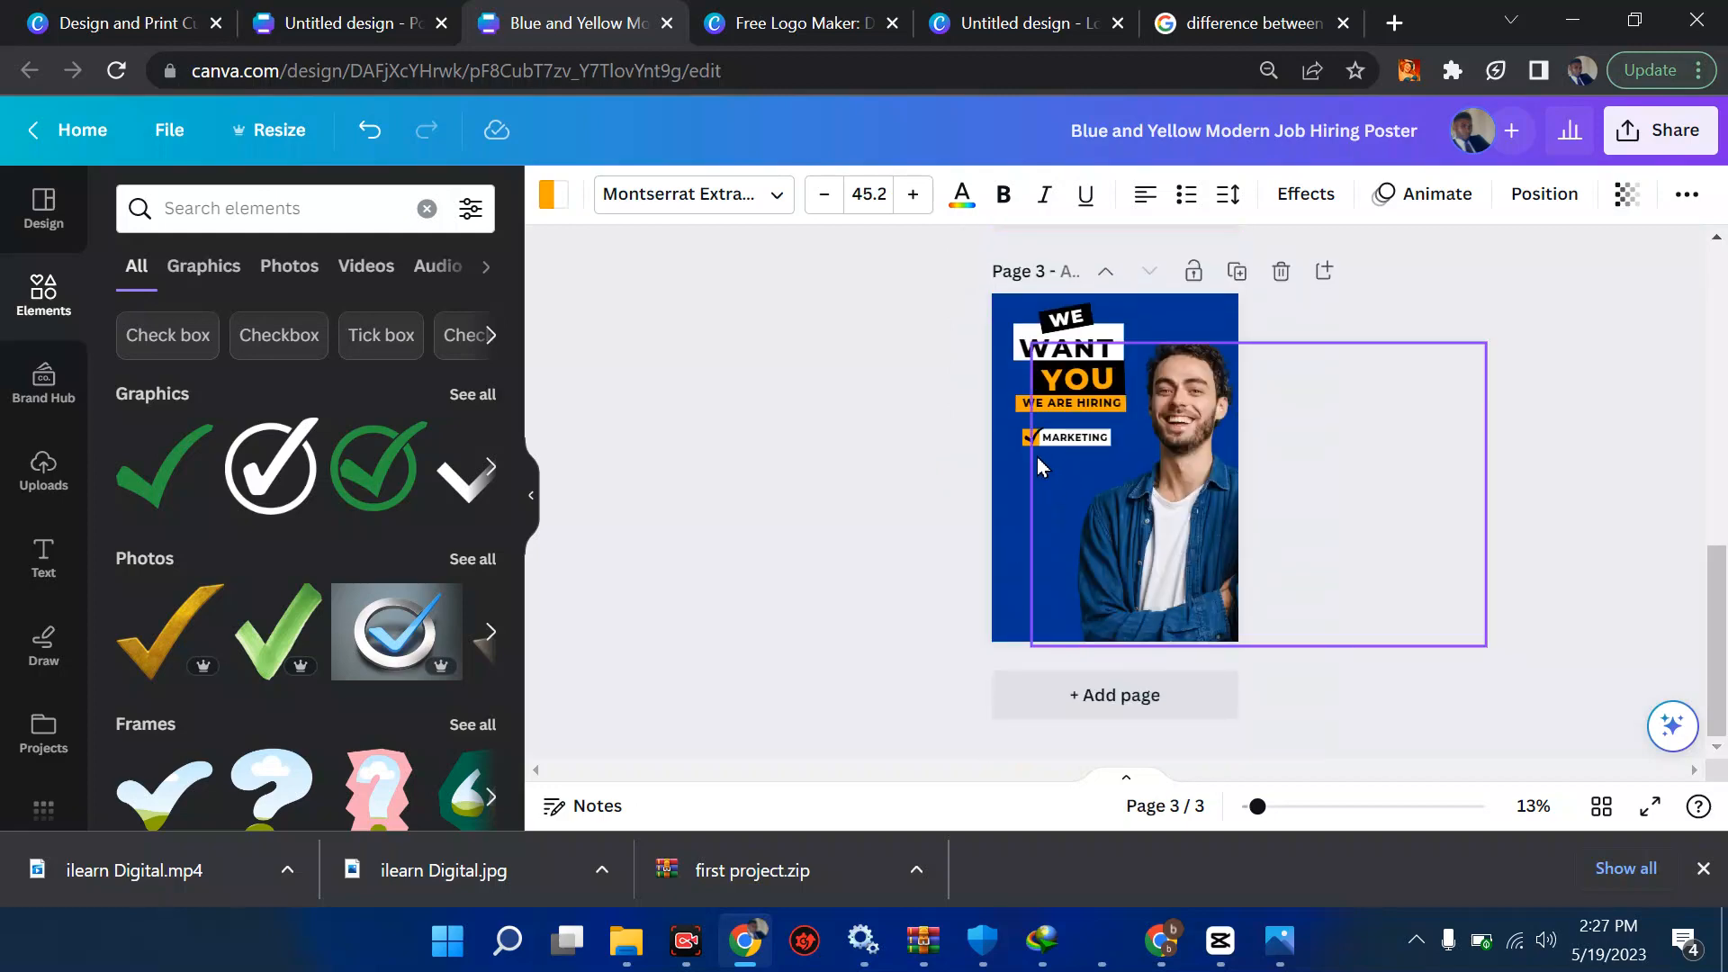
{"action": "left_click_drag", "start_coordinate": [1041, 445], "coordinate": [1046, 445]}
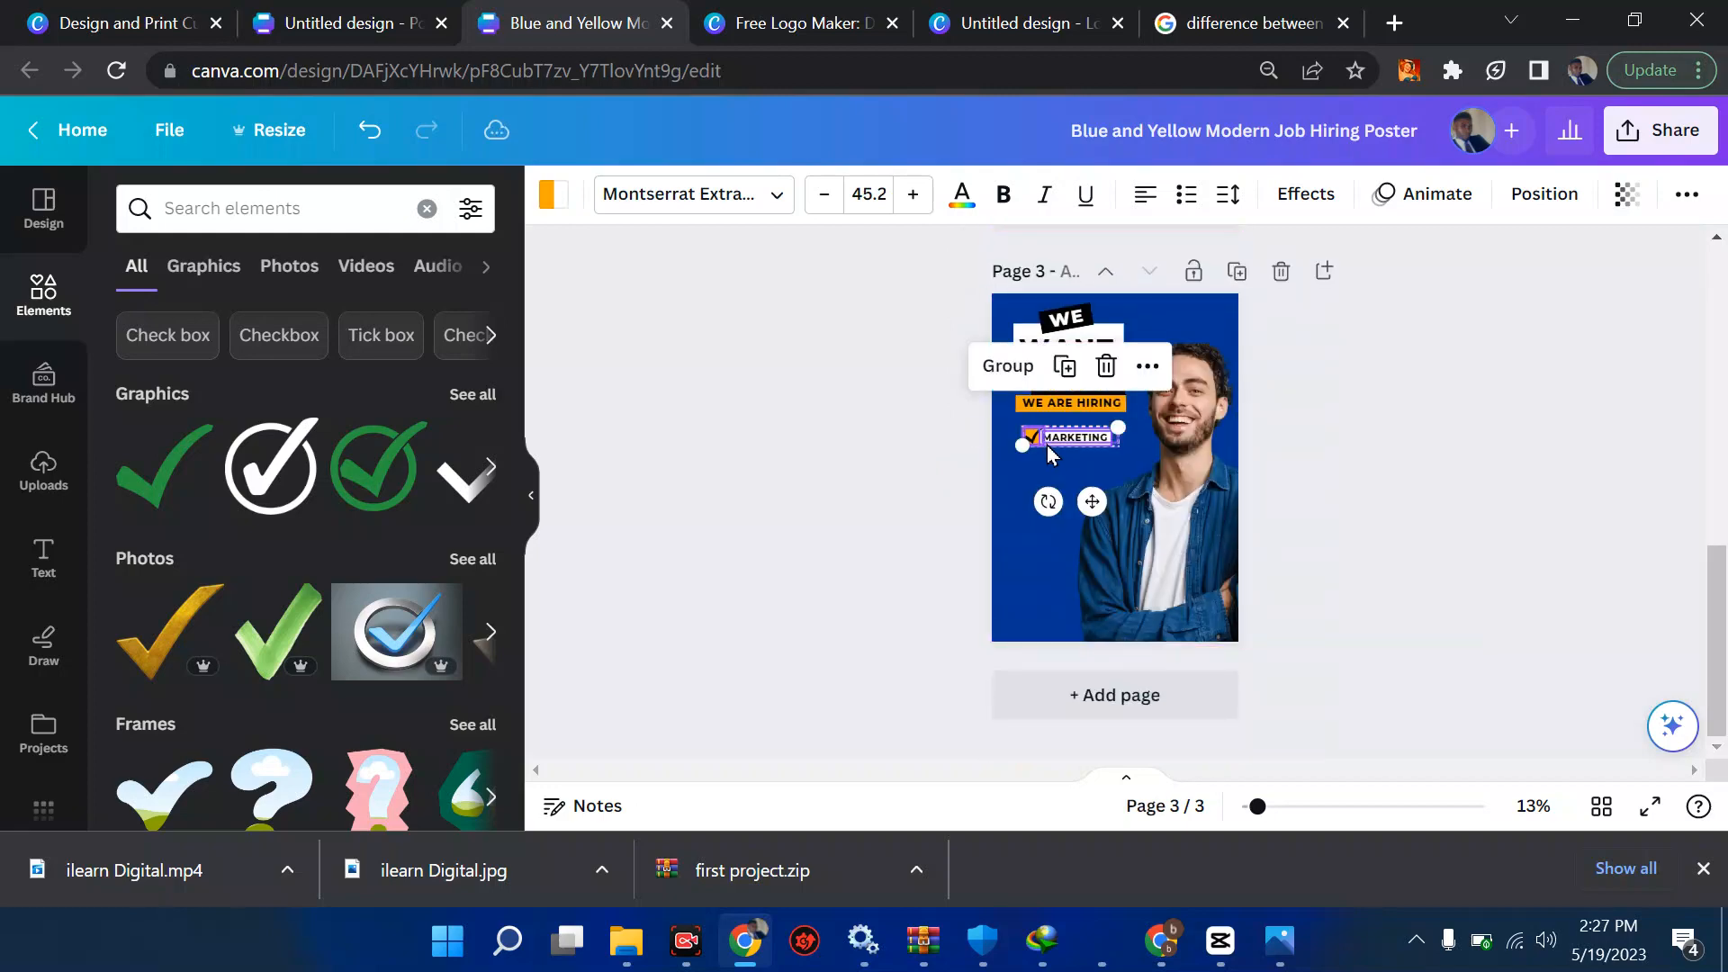
{"action": "key", "text": "Escape"}
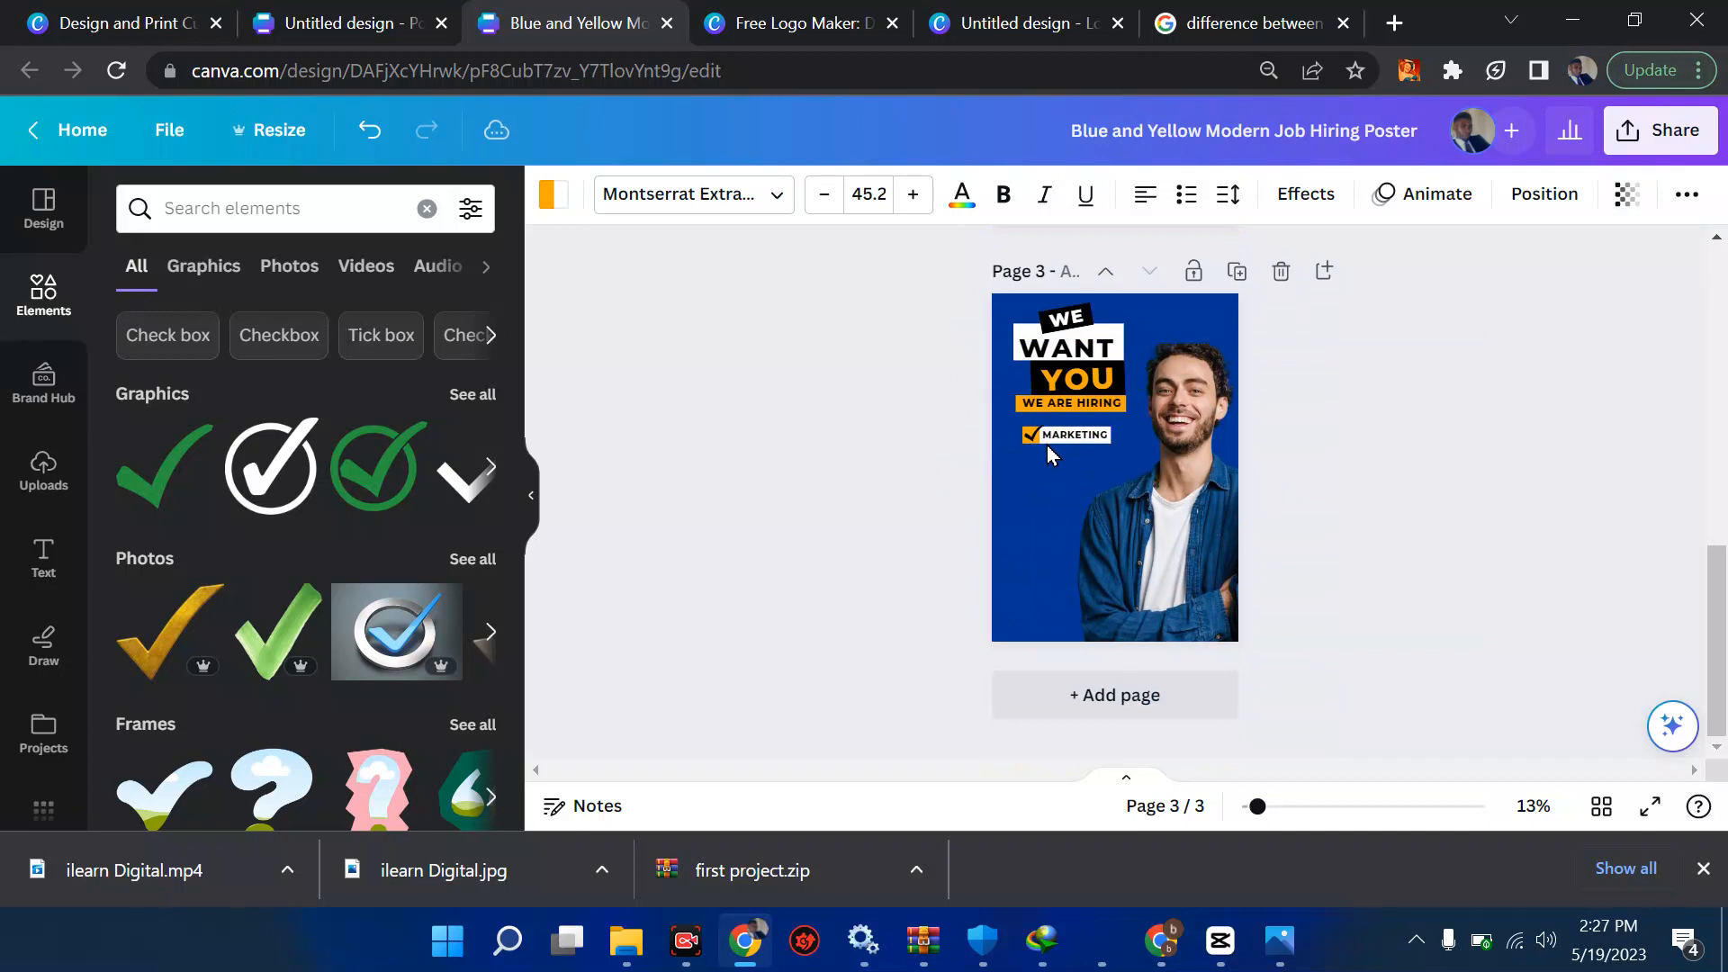
{"action": "key", "text": "ctrl+v"}
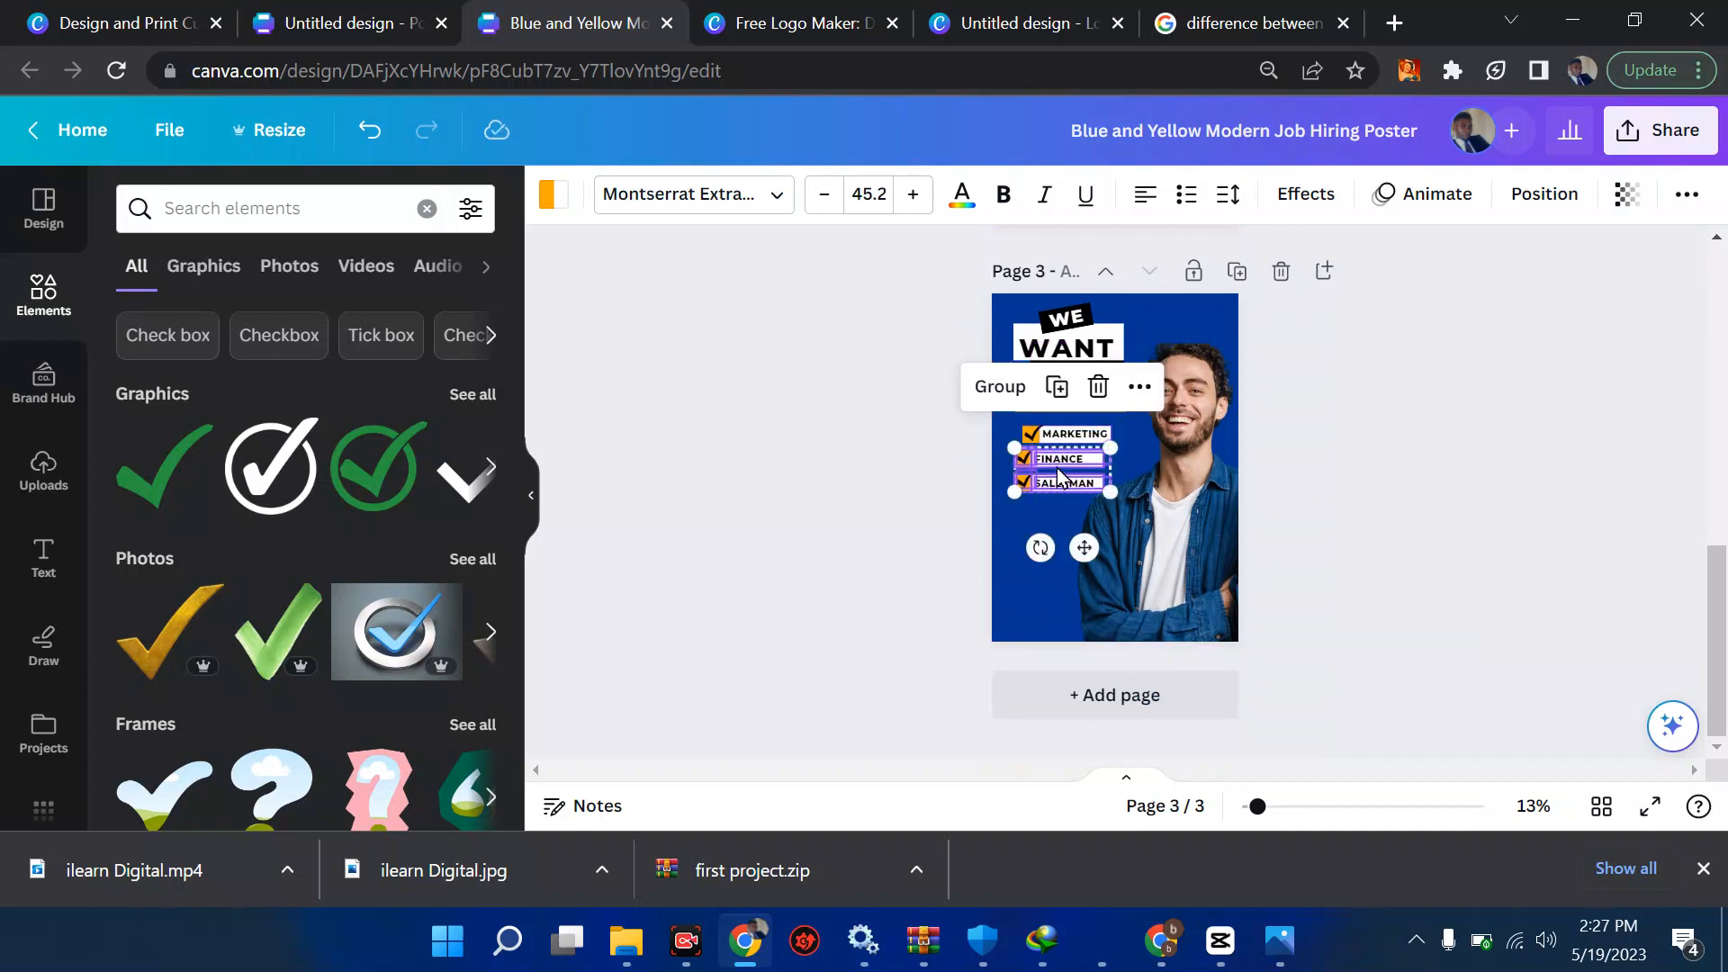
{"action": "key", "text": "Escape"}
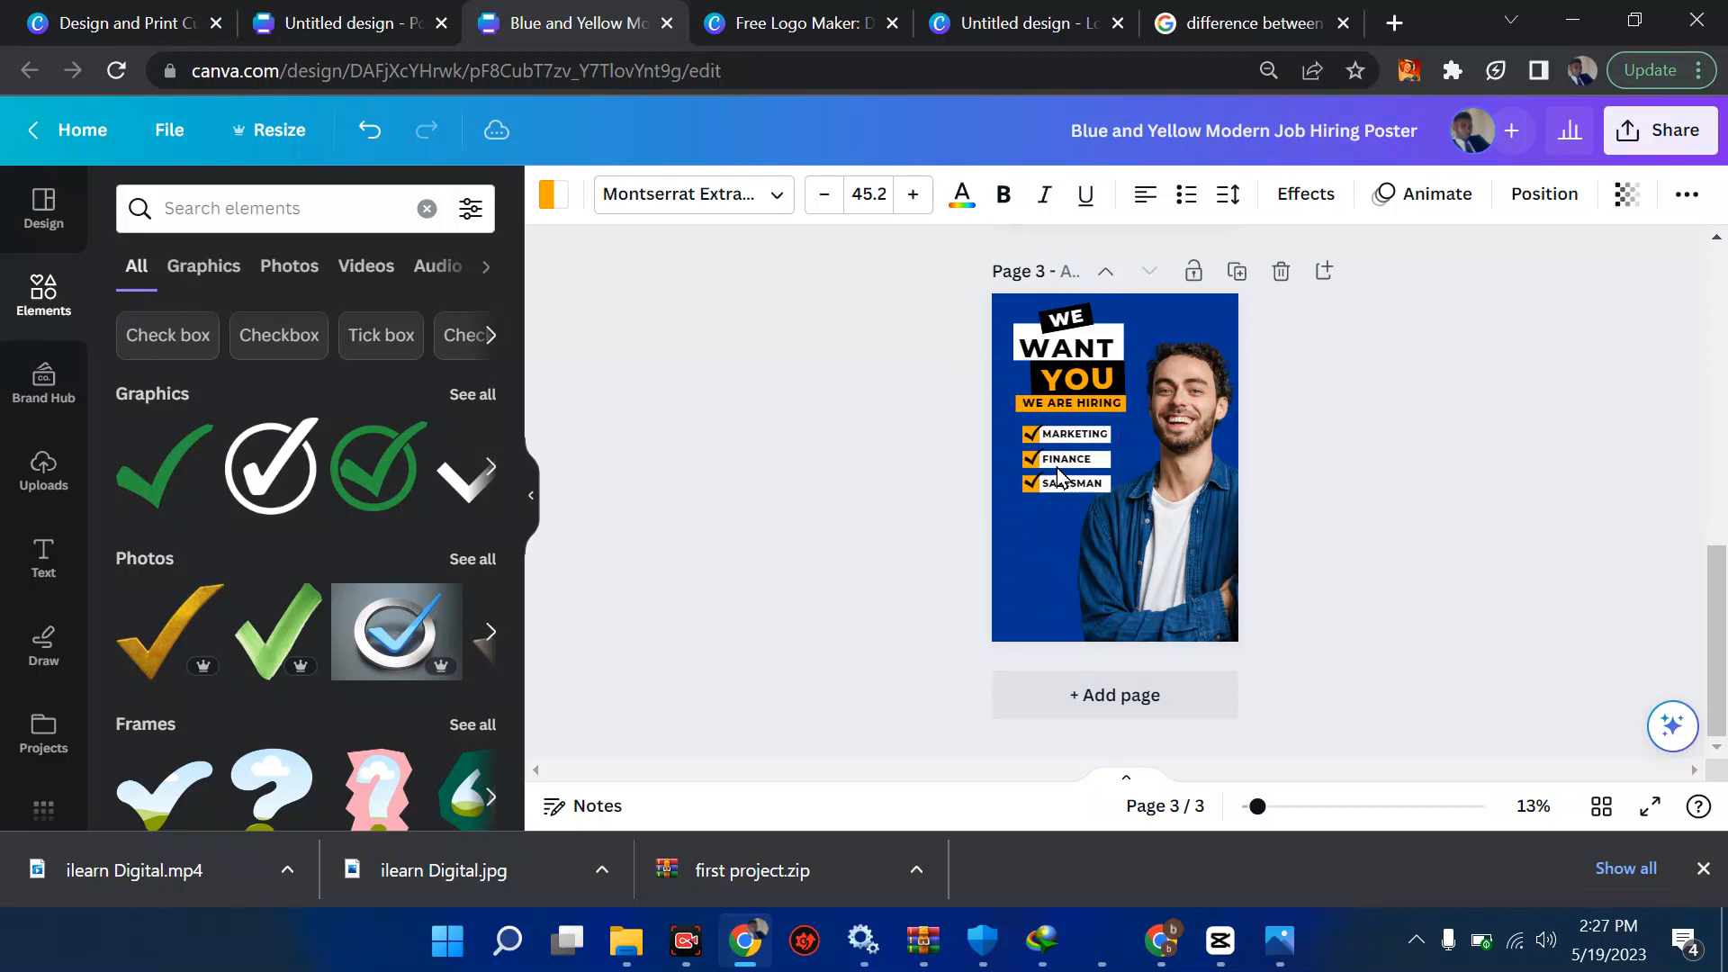
{"action": "left_click", "coordinate": [1058, 478]}
{"action": "left_click", "coordinate": [1358, 480]}
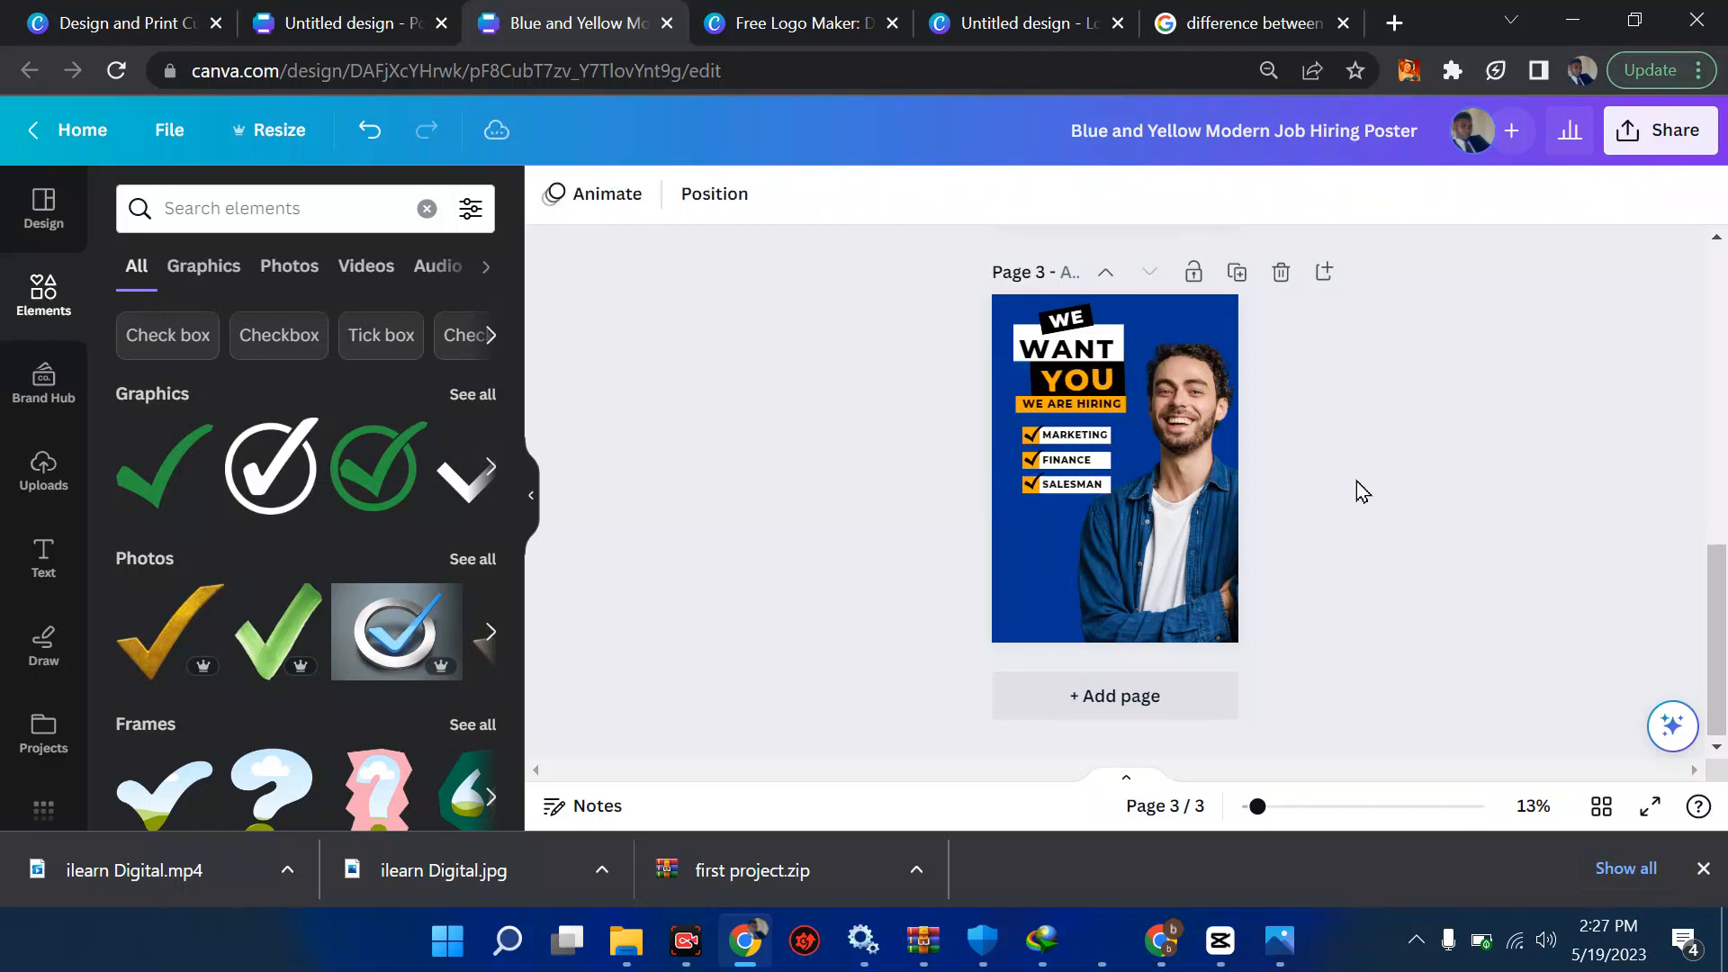
{"action": "scroll", "coordinate": [1358, 481], "scroll_direction": "up", "scroll_amount": 10}
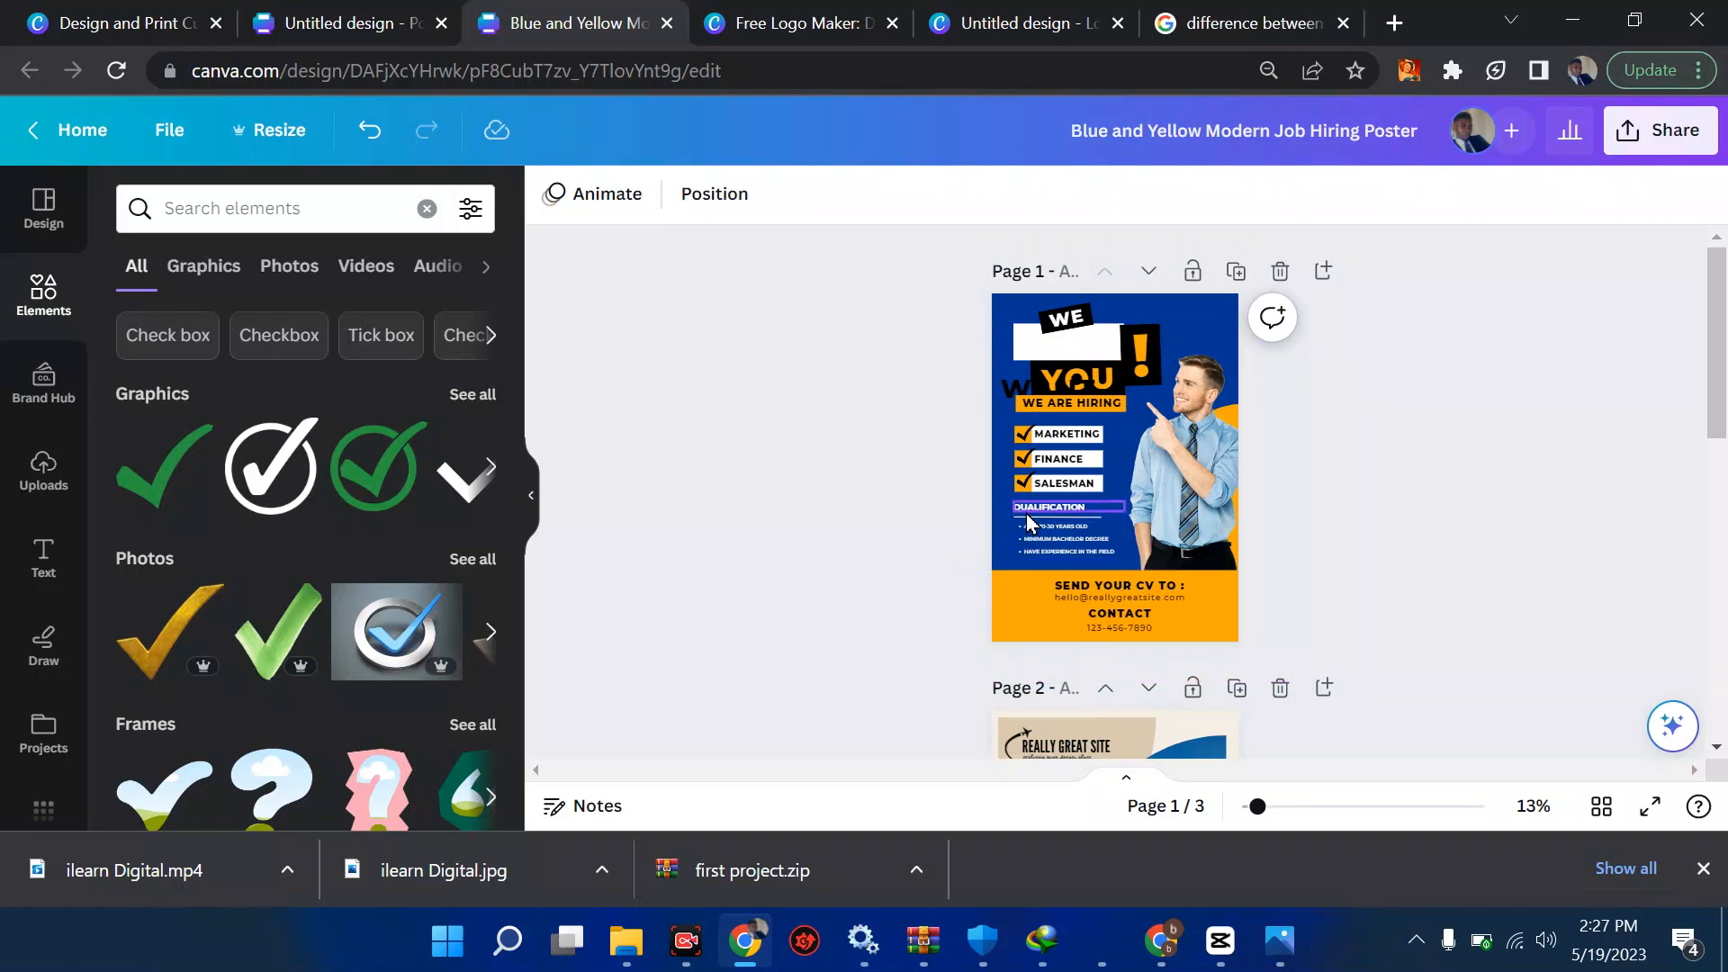
{"action": "left_click", "coordinate": [46, 560]}
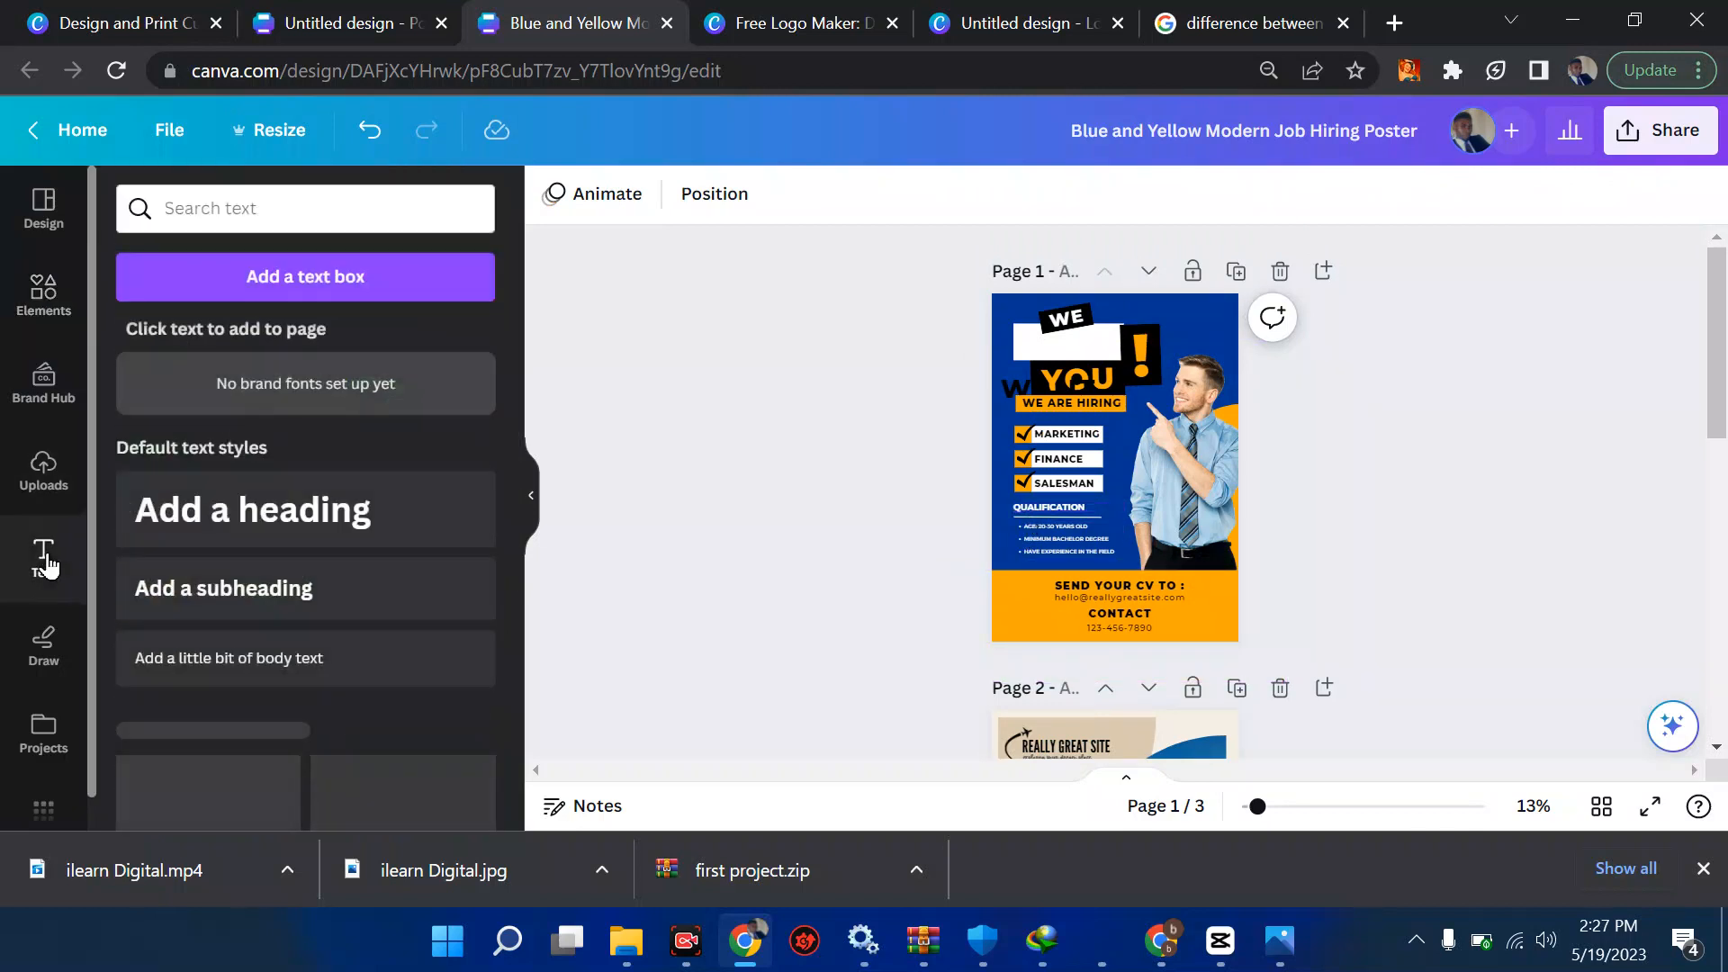
{"action": "left_click", "coordinate": [250, 673]}
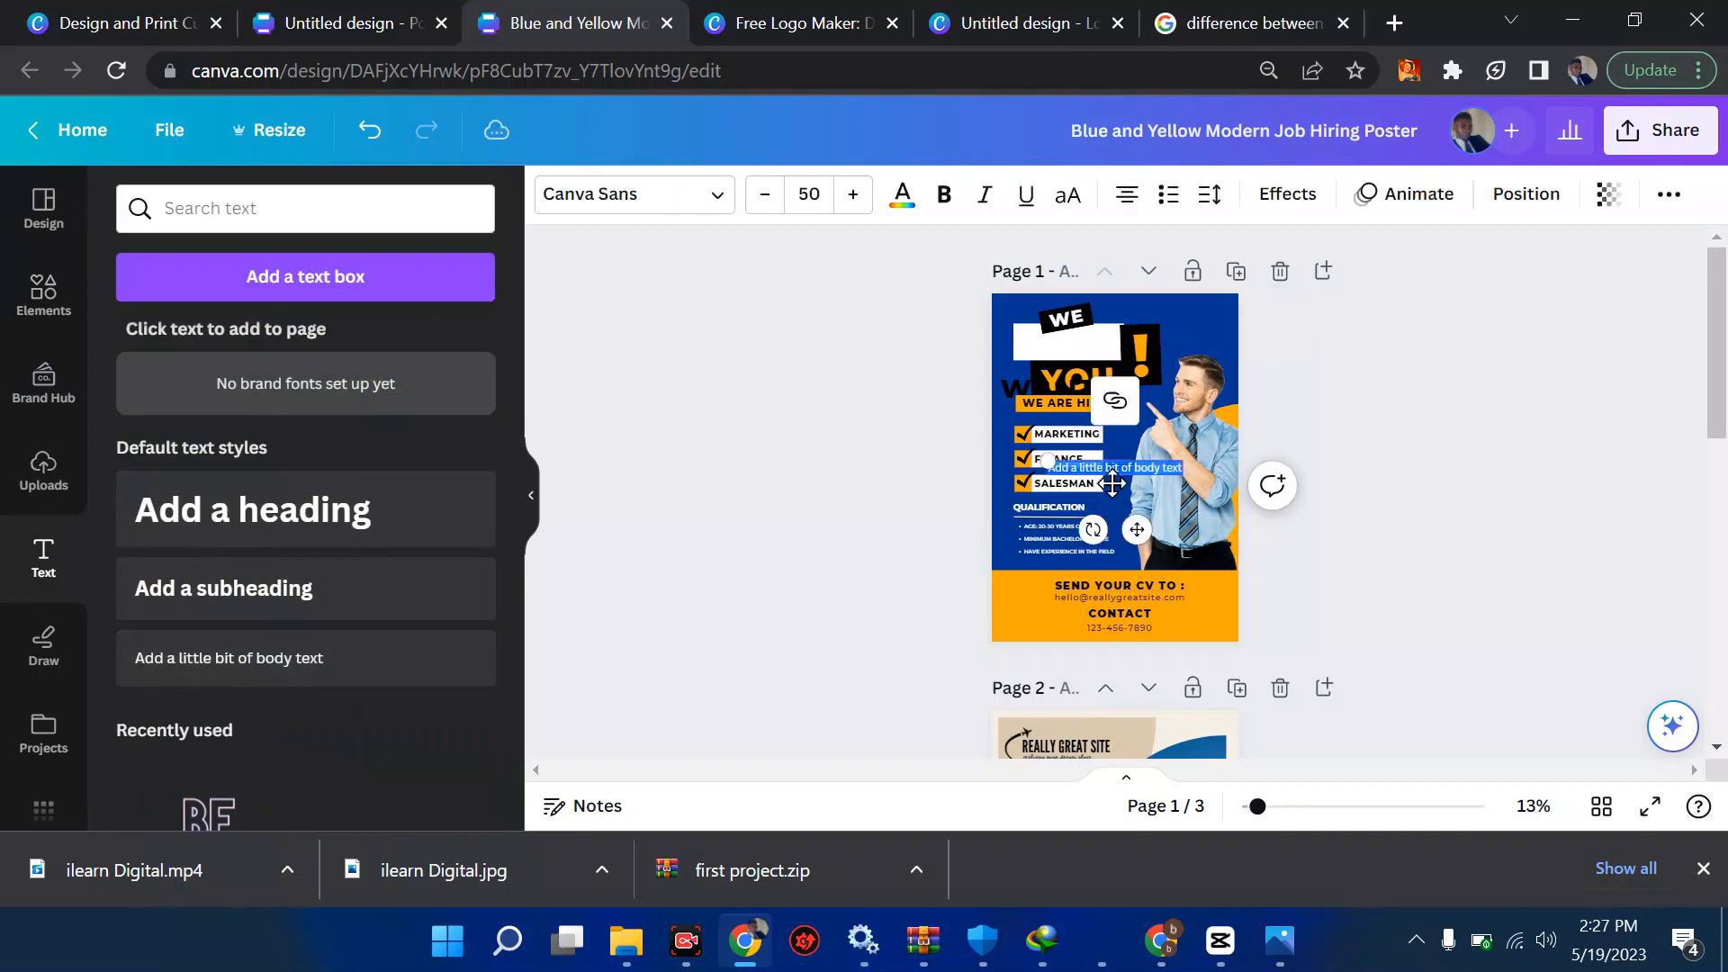
{"action": "key", "text": "BackSpace"}
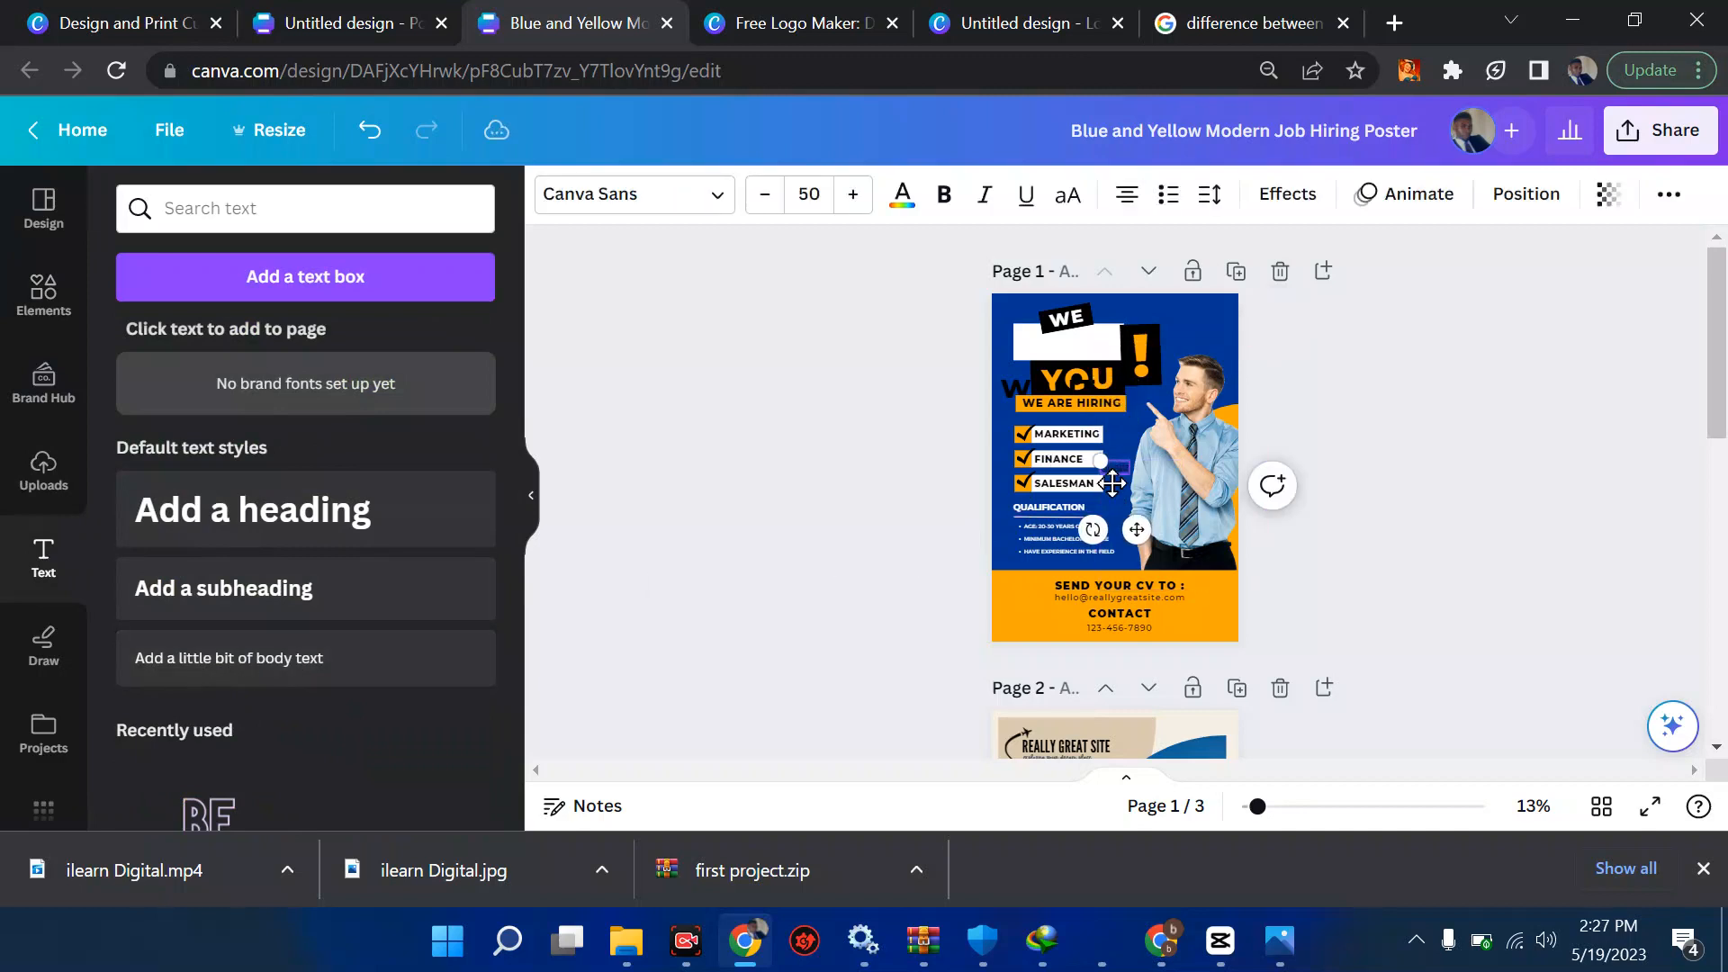
{"action": "left_click", "coordinate": [903, 198]}
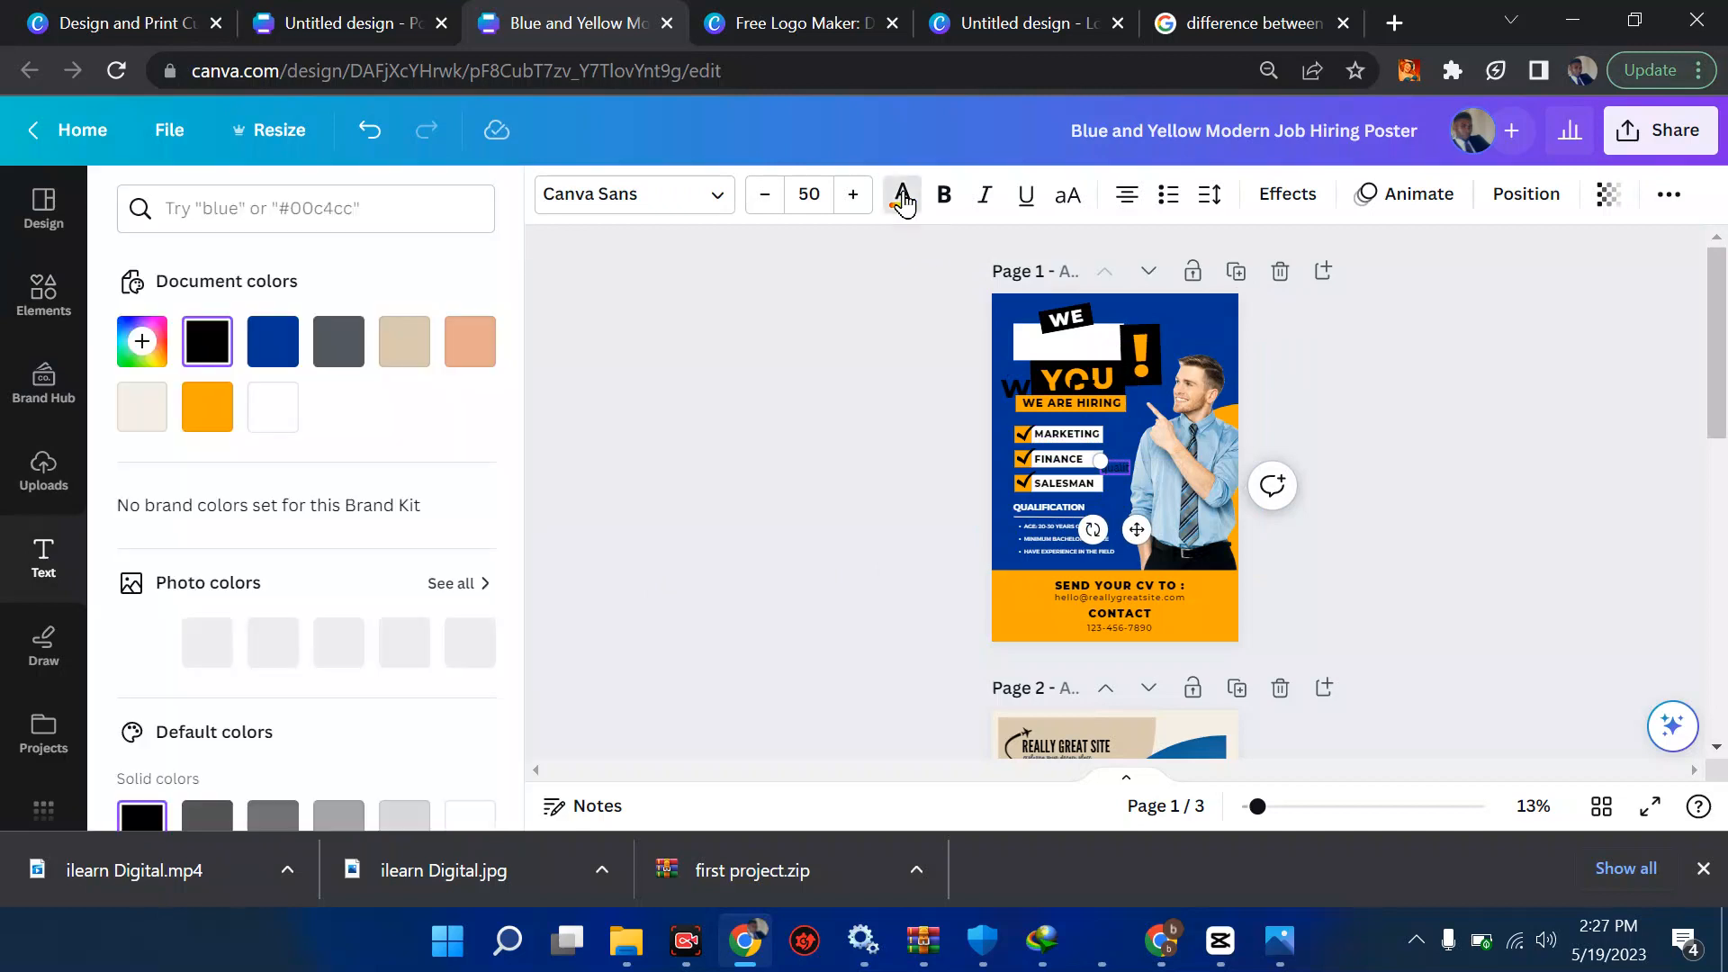
{"action": "left_click", "coordinate": [1277, 486]}
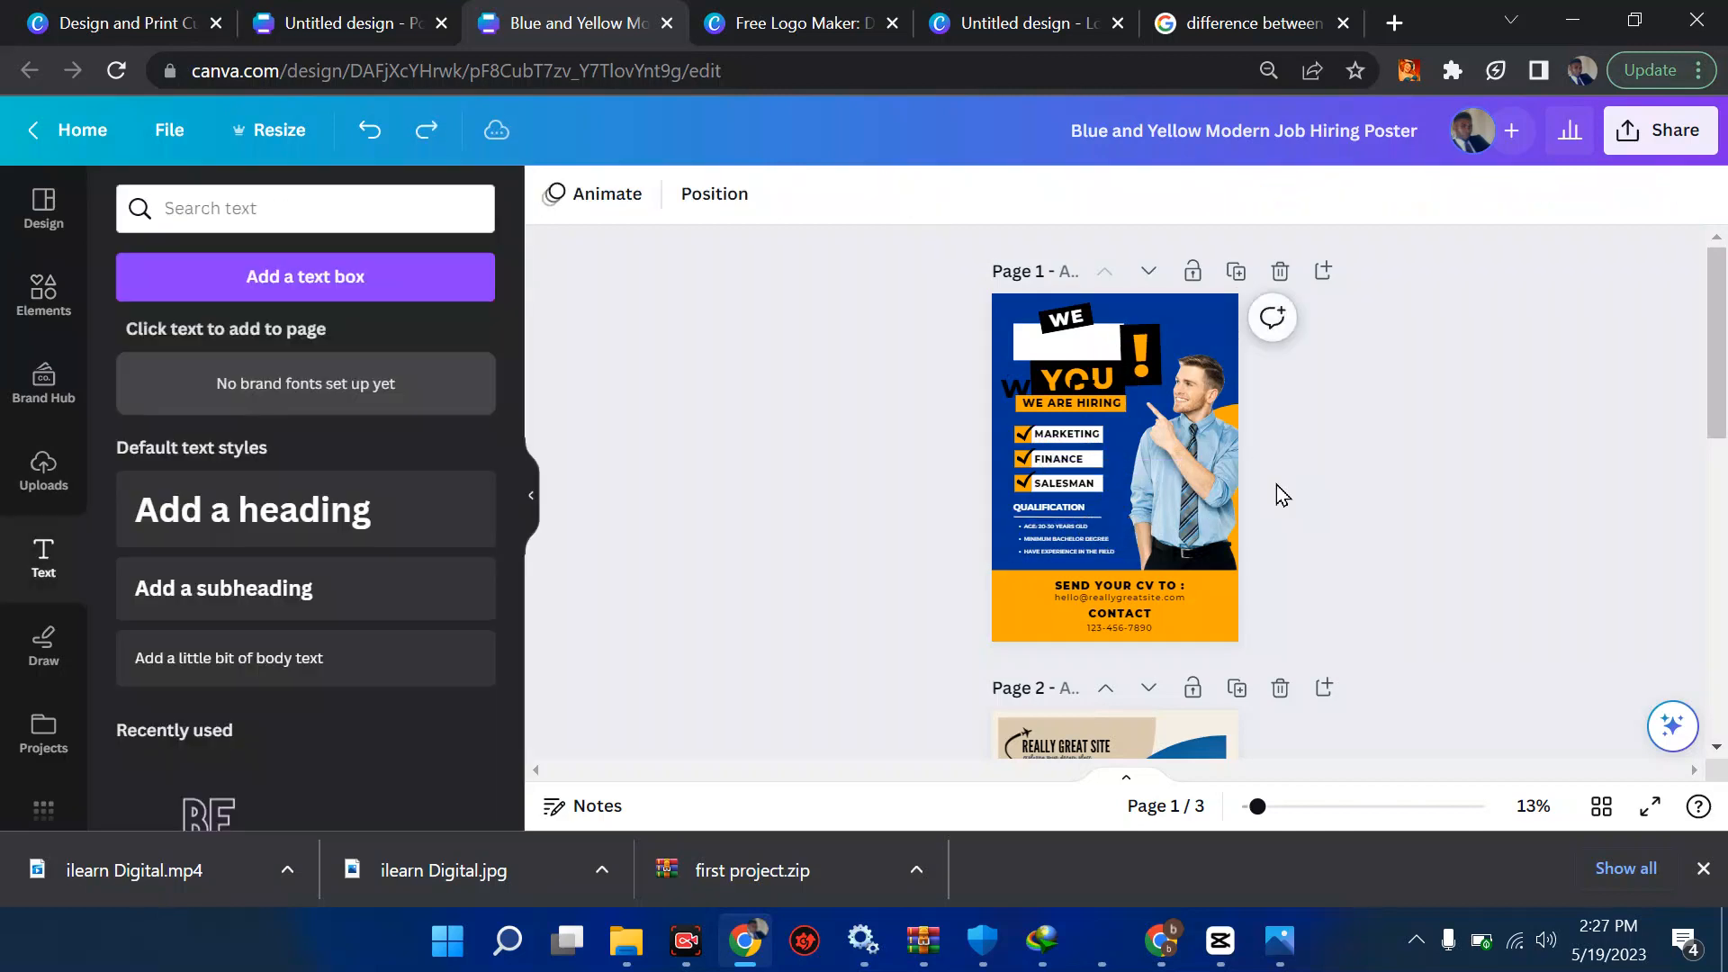
Select the line under the QUALIFICATION heading on page 1 and search the elements for "straight line".
{"action": "left_click", "coordinate": [1041, 527]}
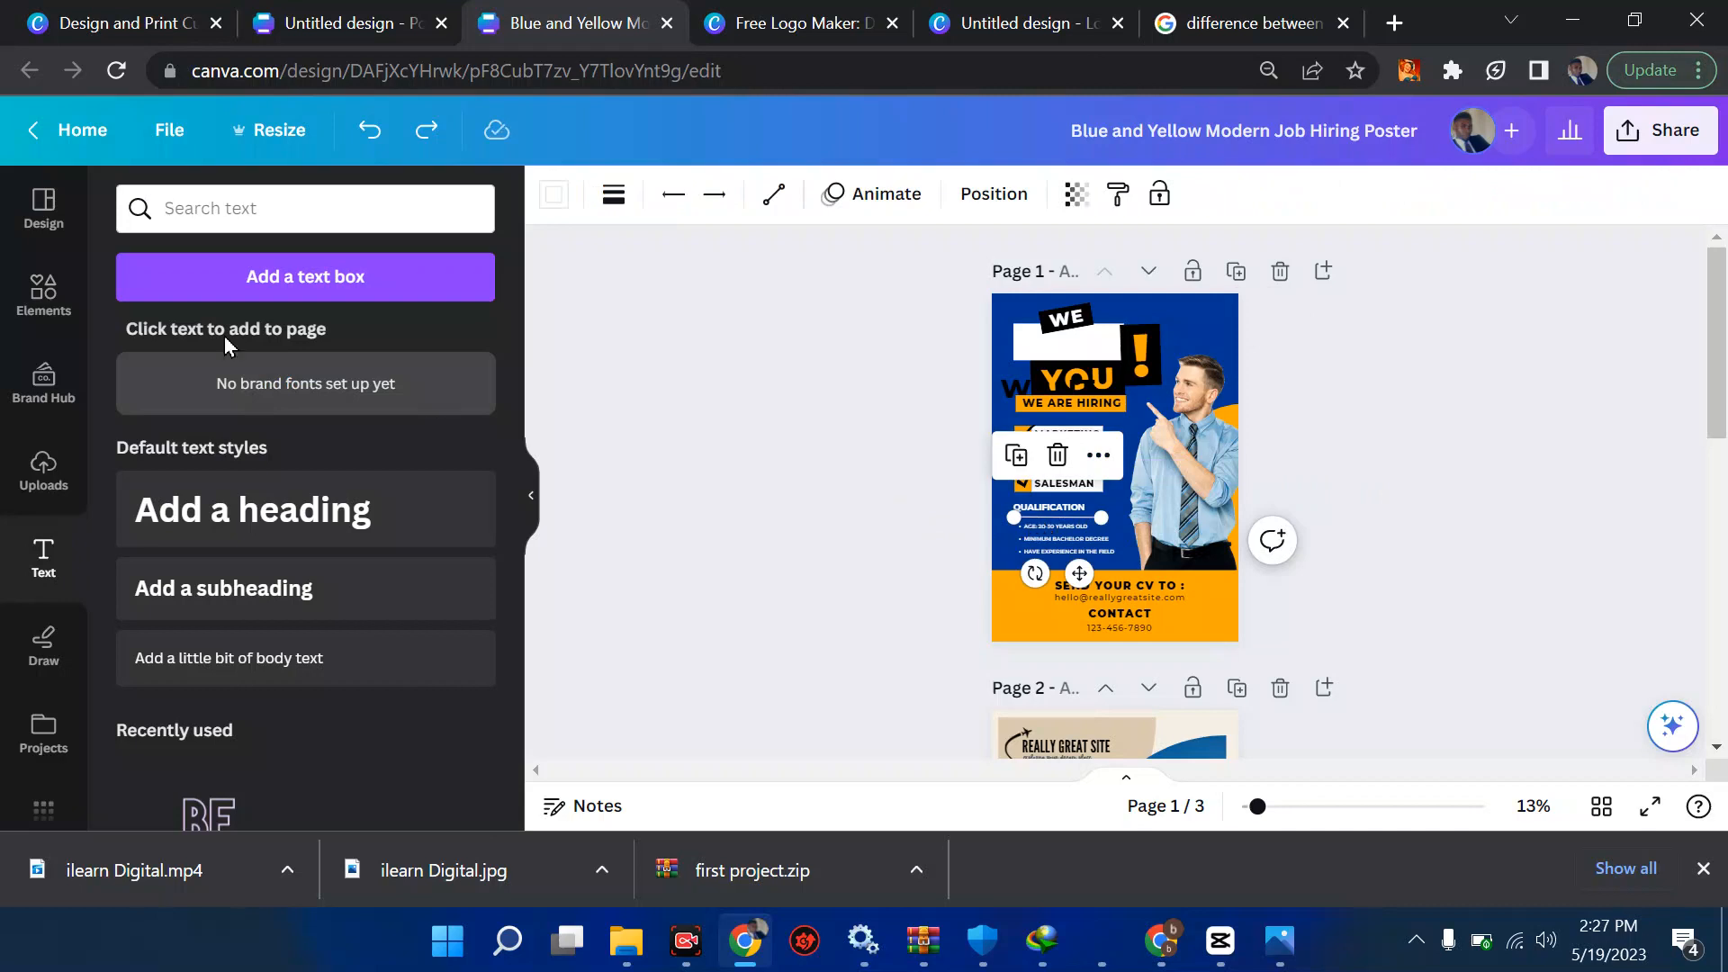
{"action": "left_click", "coordinate": [41, 290]}
{"action": "left_click", "coordinate": [260, 209]}
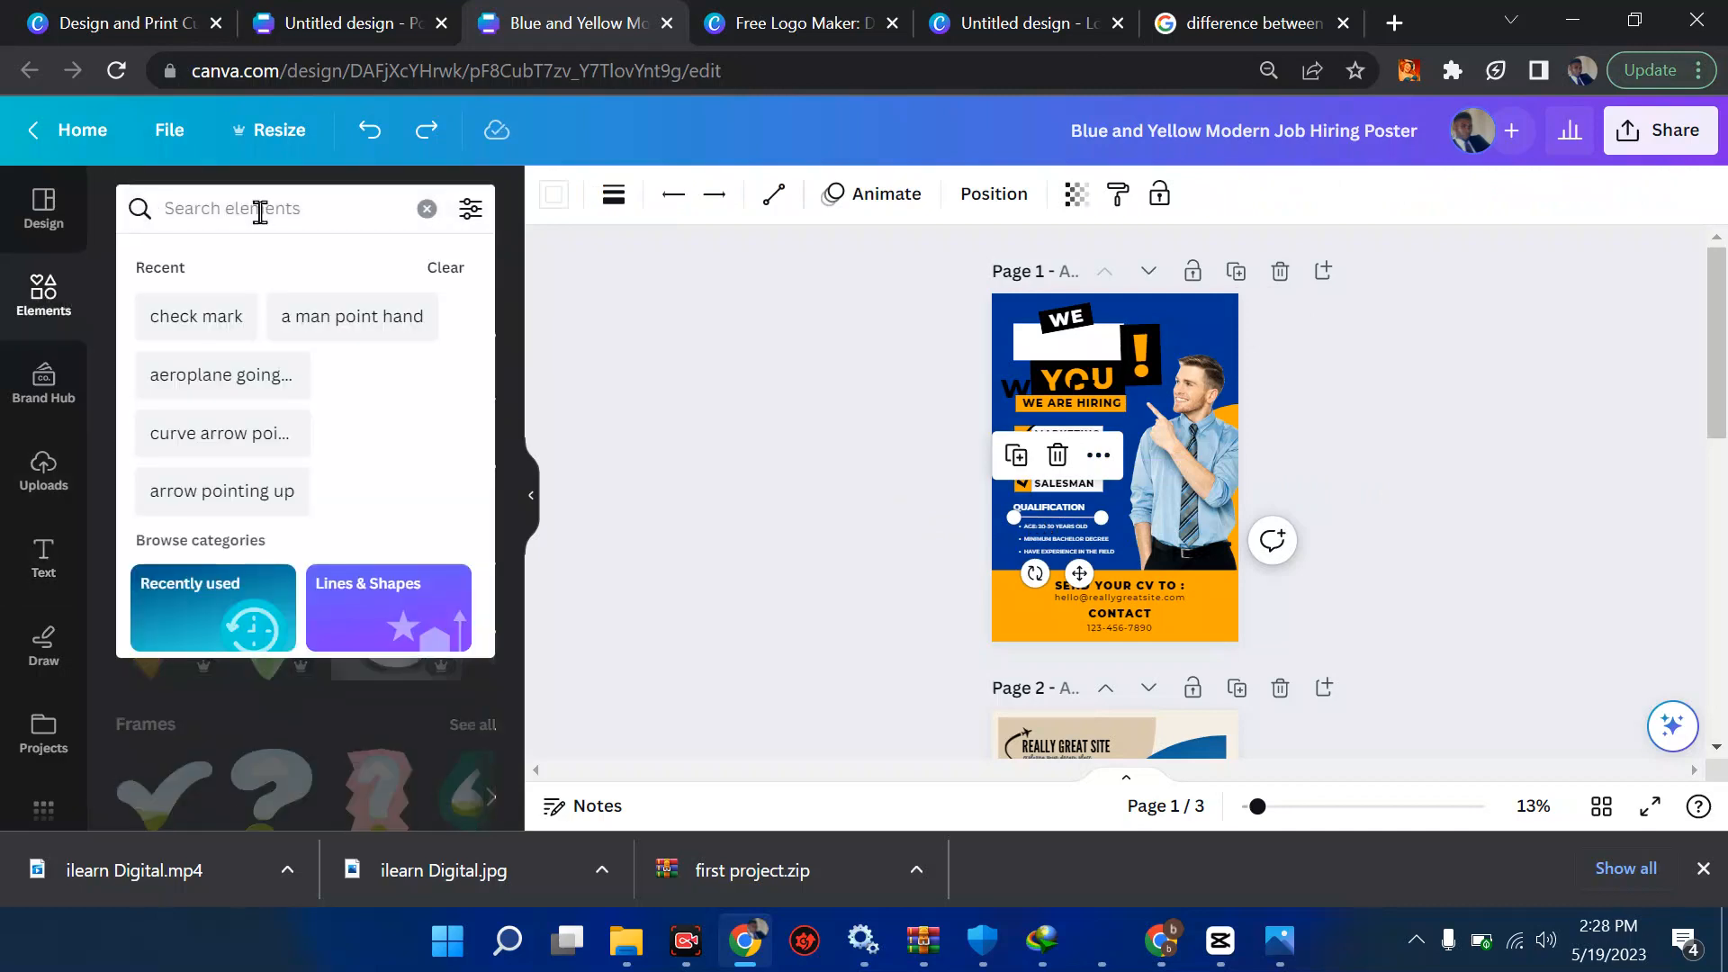
{"action": "type", "text": "straight line"}
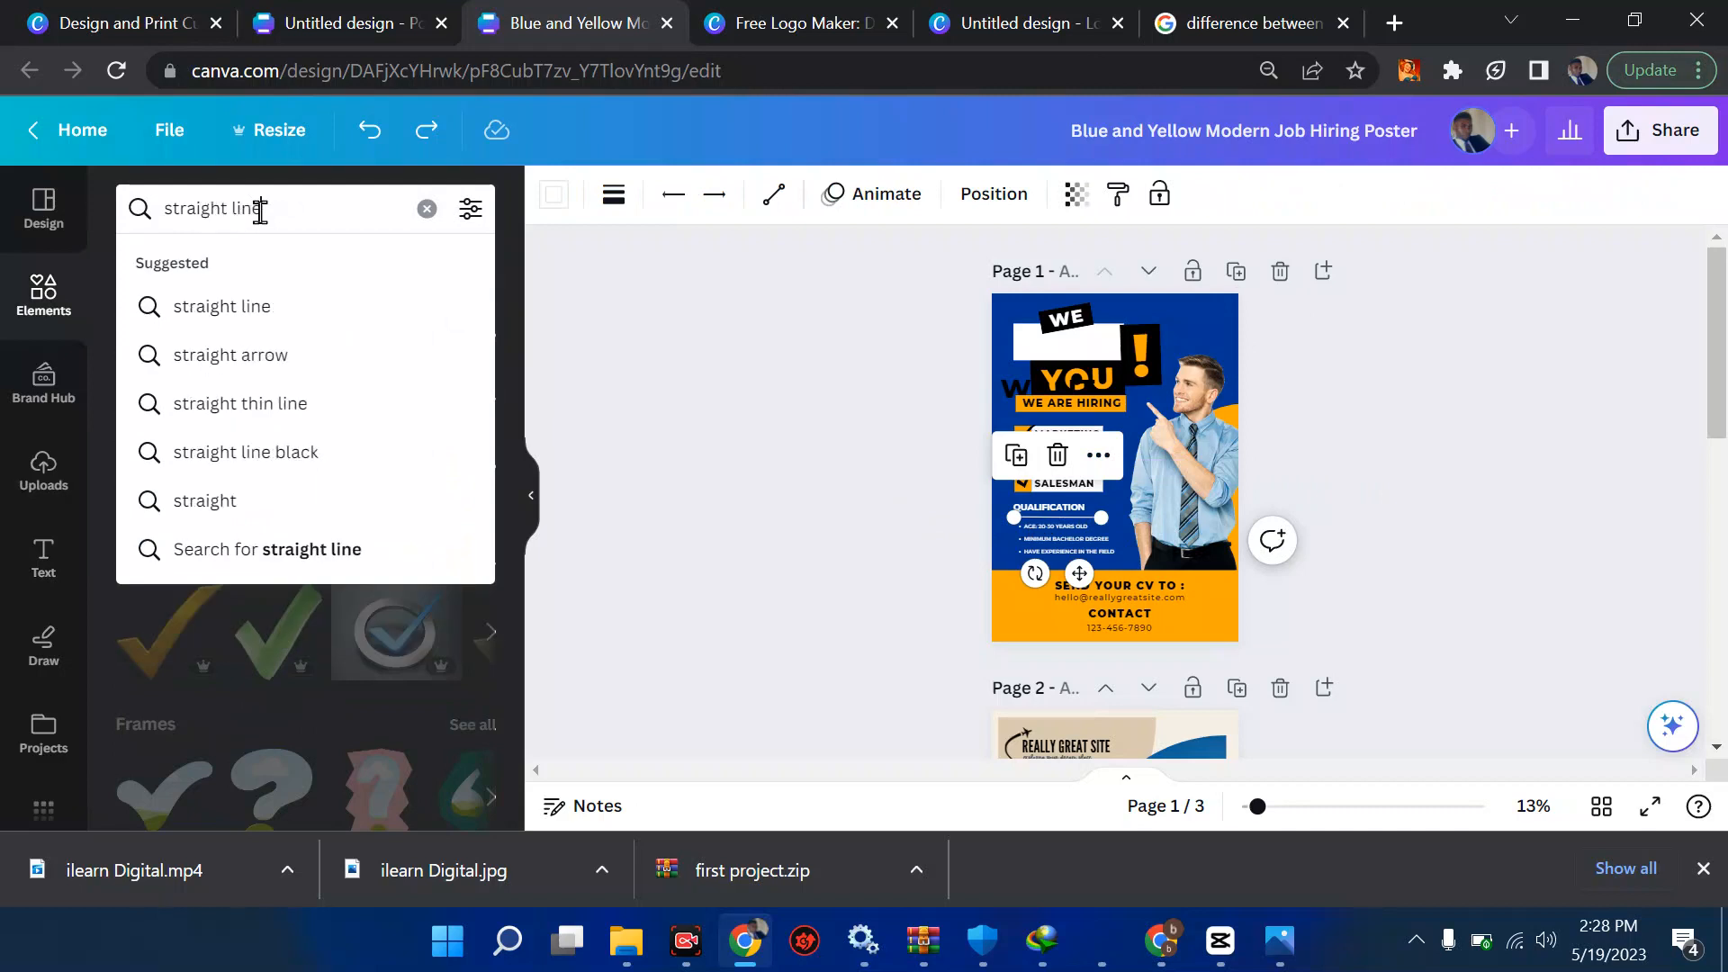
{"action": "key", "text": "Return"}
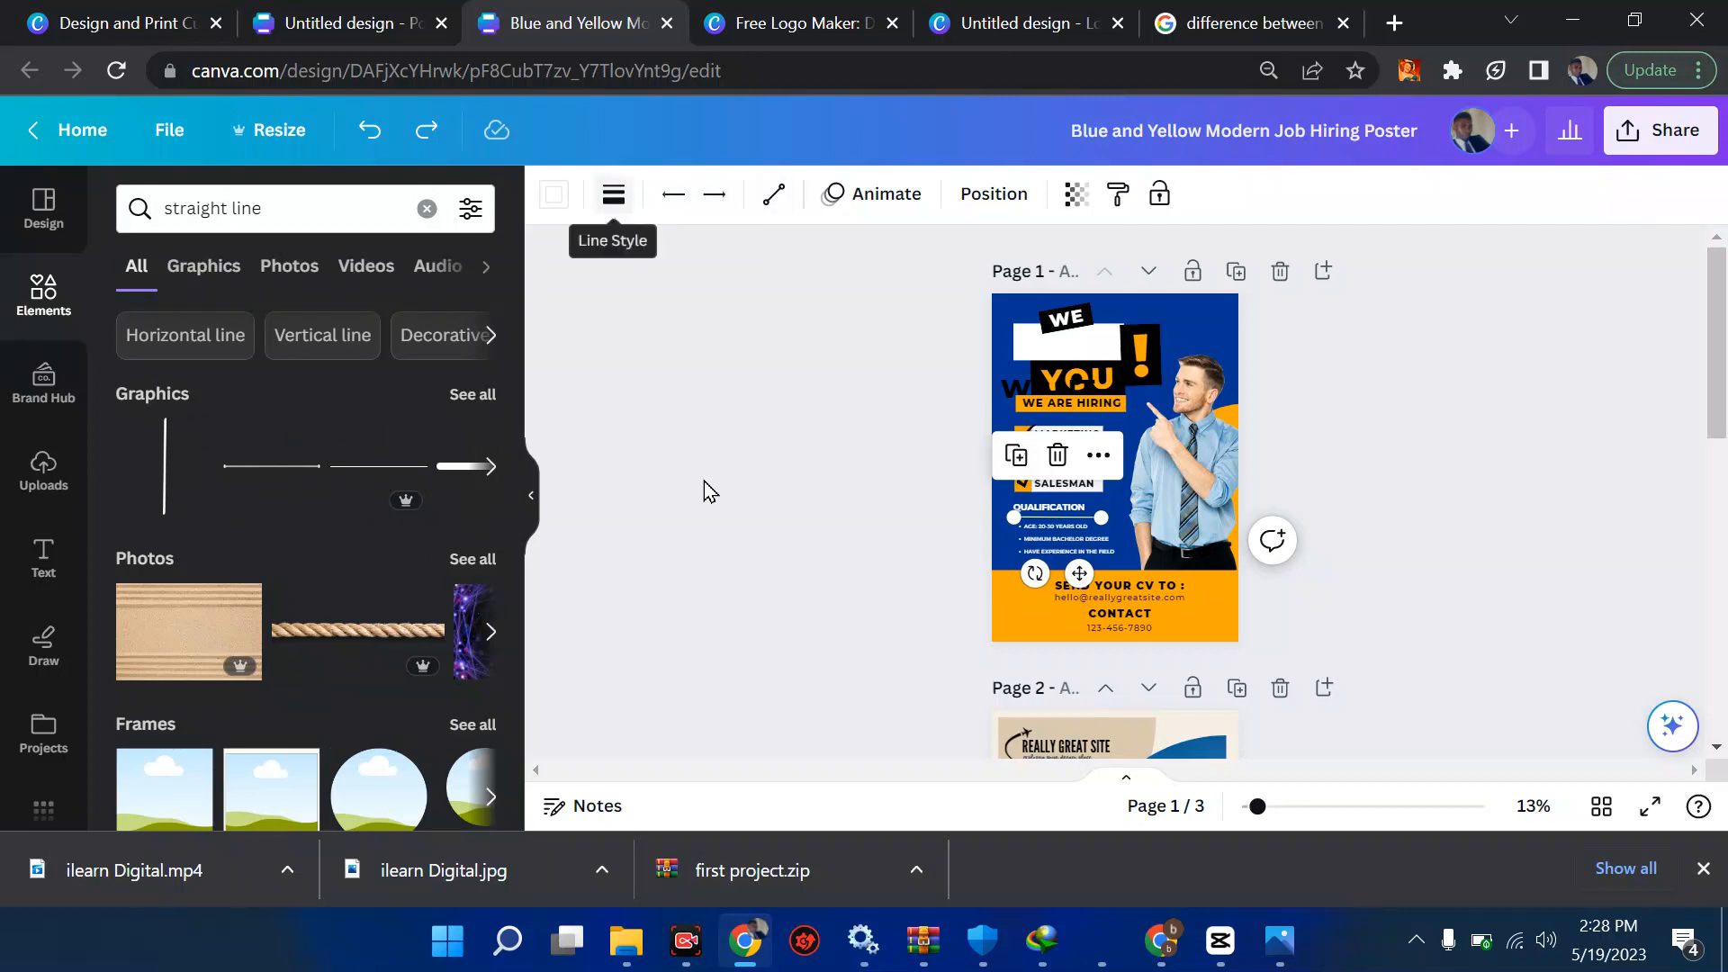
Copy the QUALIFICATION heading, its underline and the bullet list from page 1 to page 3, placing them below the SALESMAN item.
{"action": "key", "text": "ctrl+plus"}
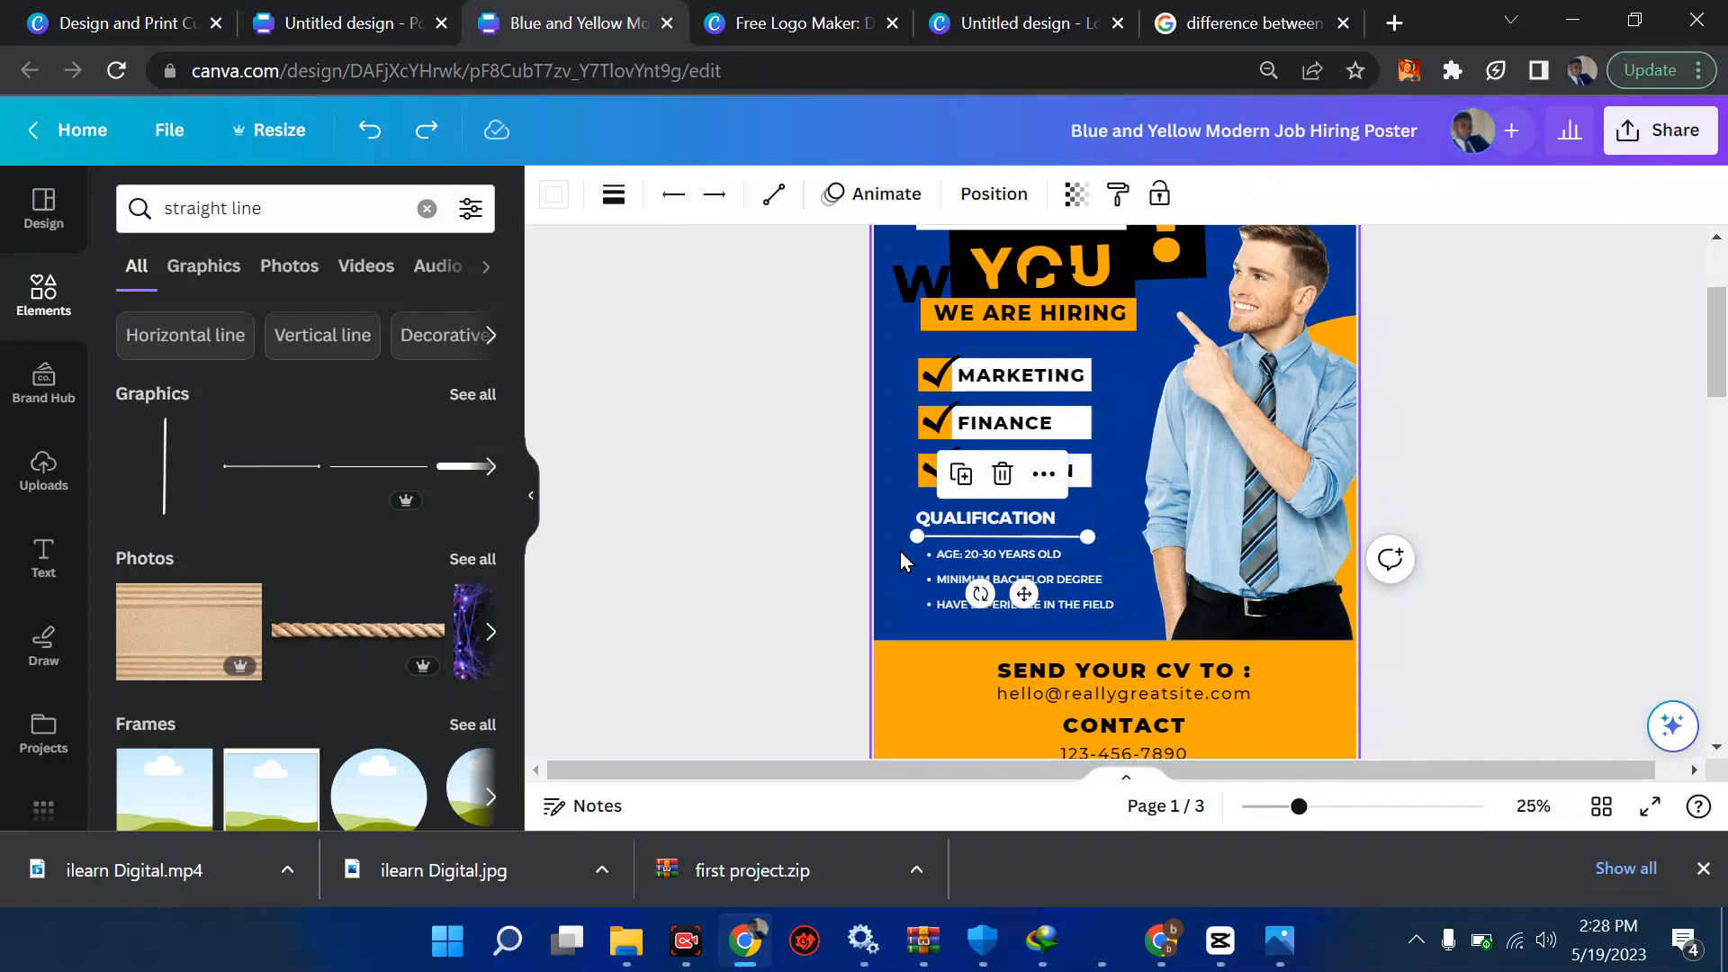
{"action": "left_click", "coordinate": [732, 518]}
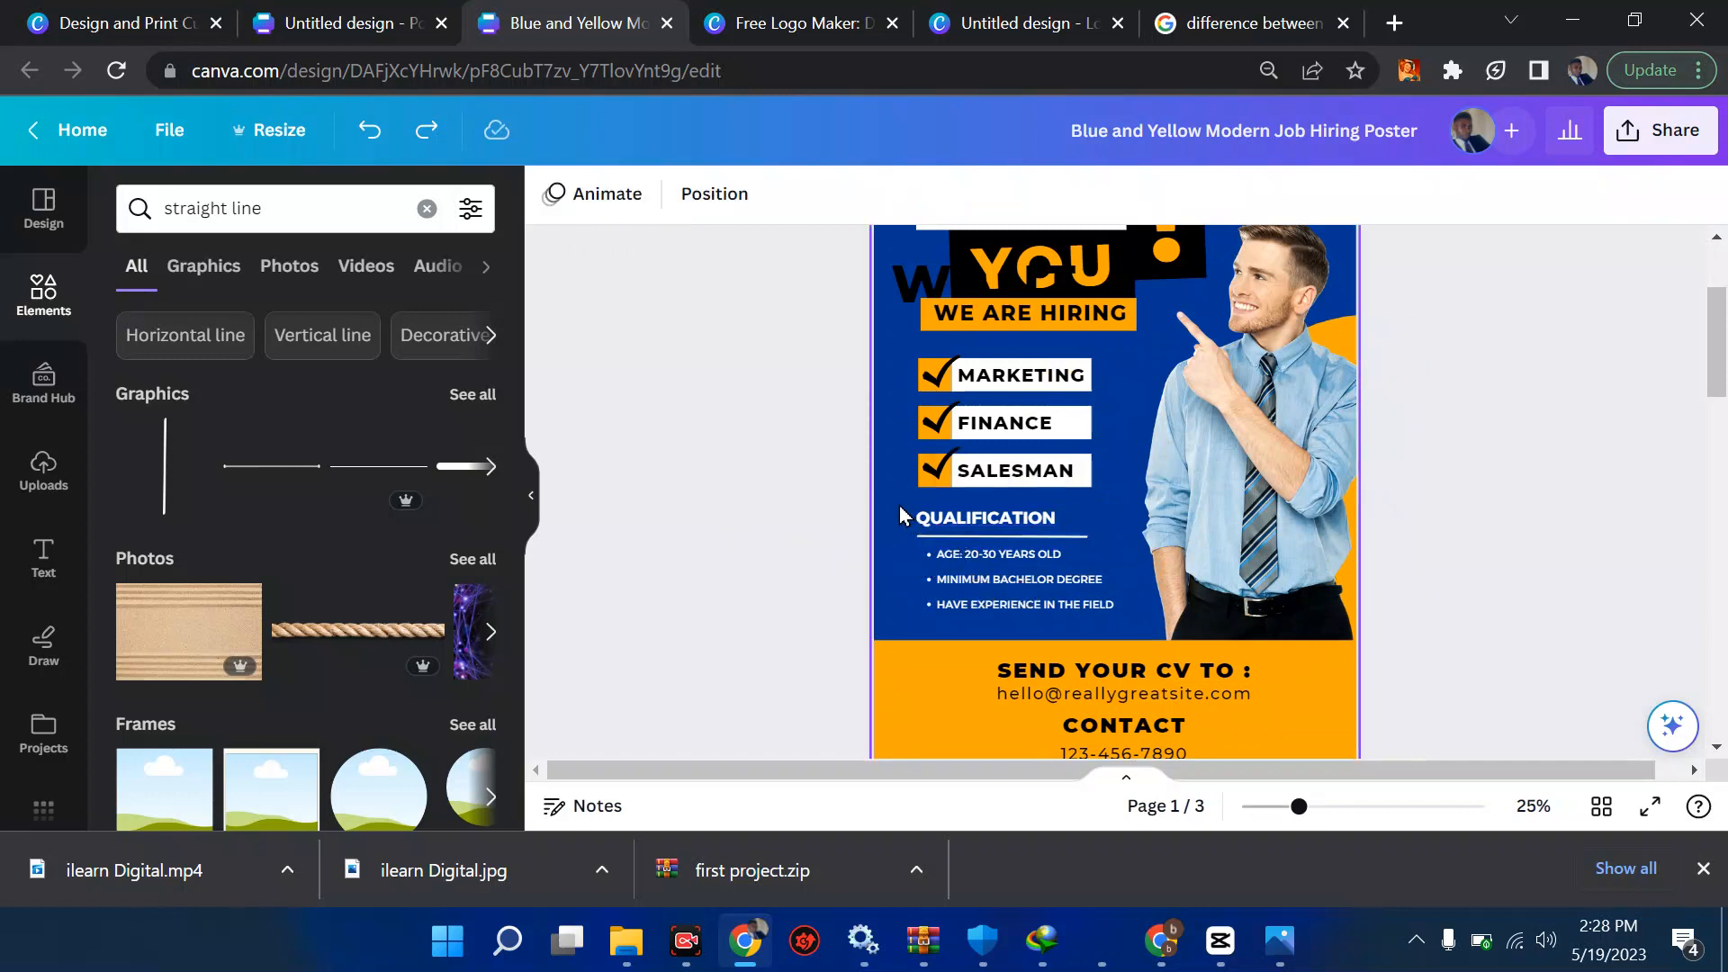
{"action": "left_click_drag", "start_coordinate": [899, 504], "coordinate": [1042, 612]}
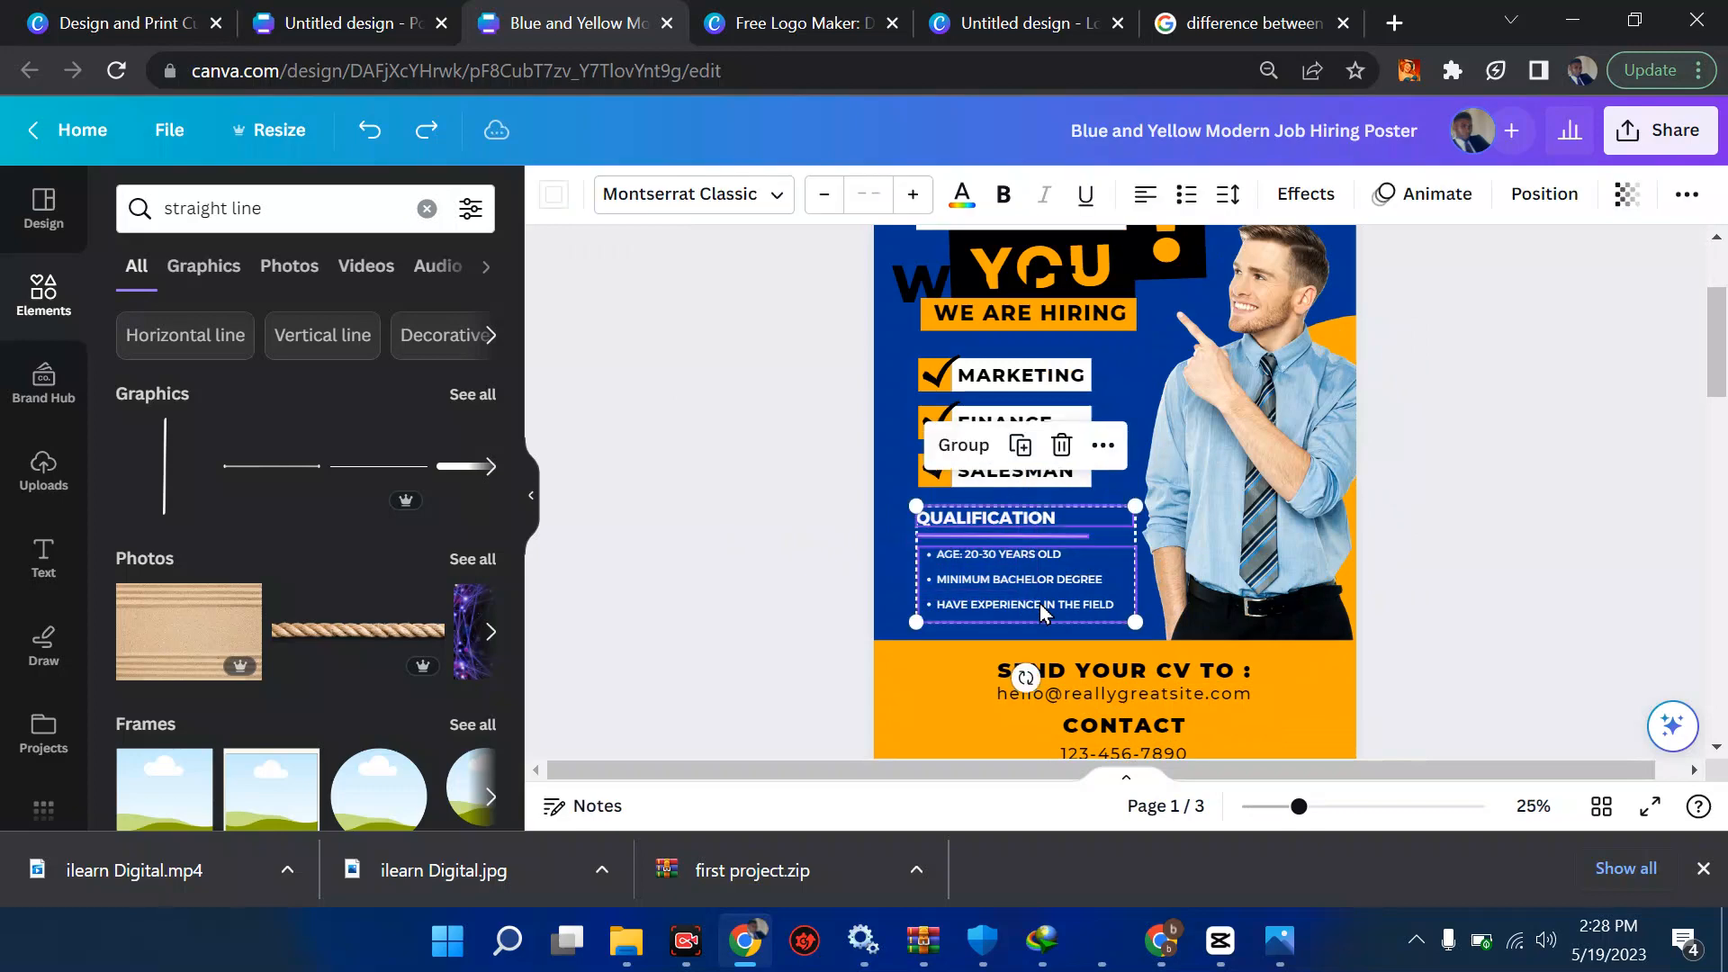
{"action": "scroll", "coordinate": [1040, 610], "scroll_direction": "down", "scroll_amount": 12}
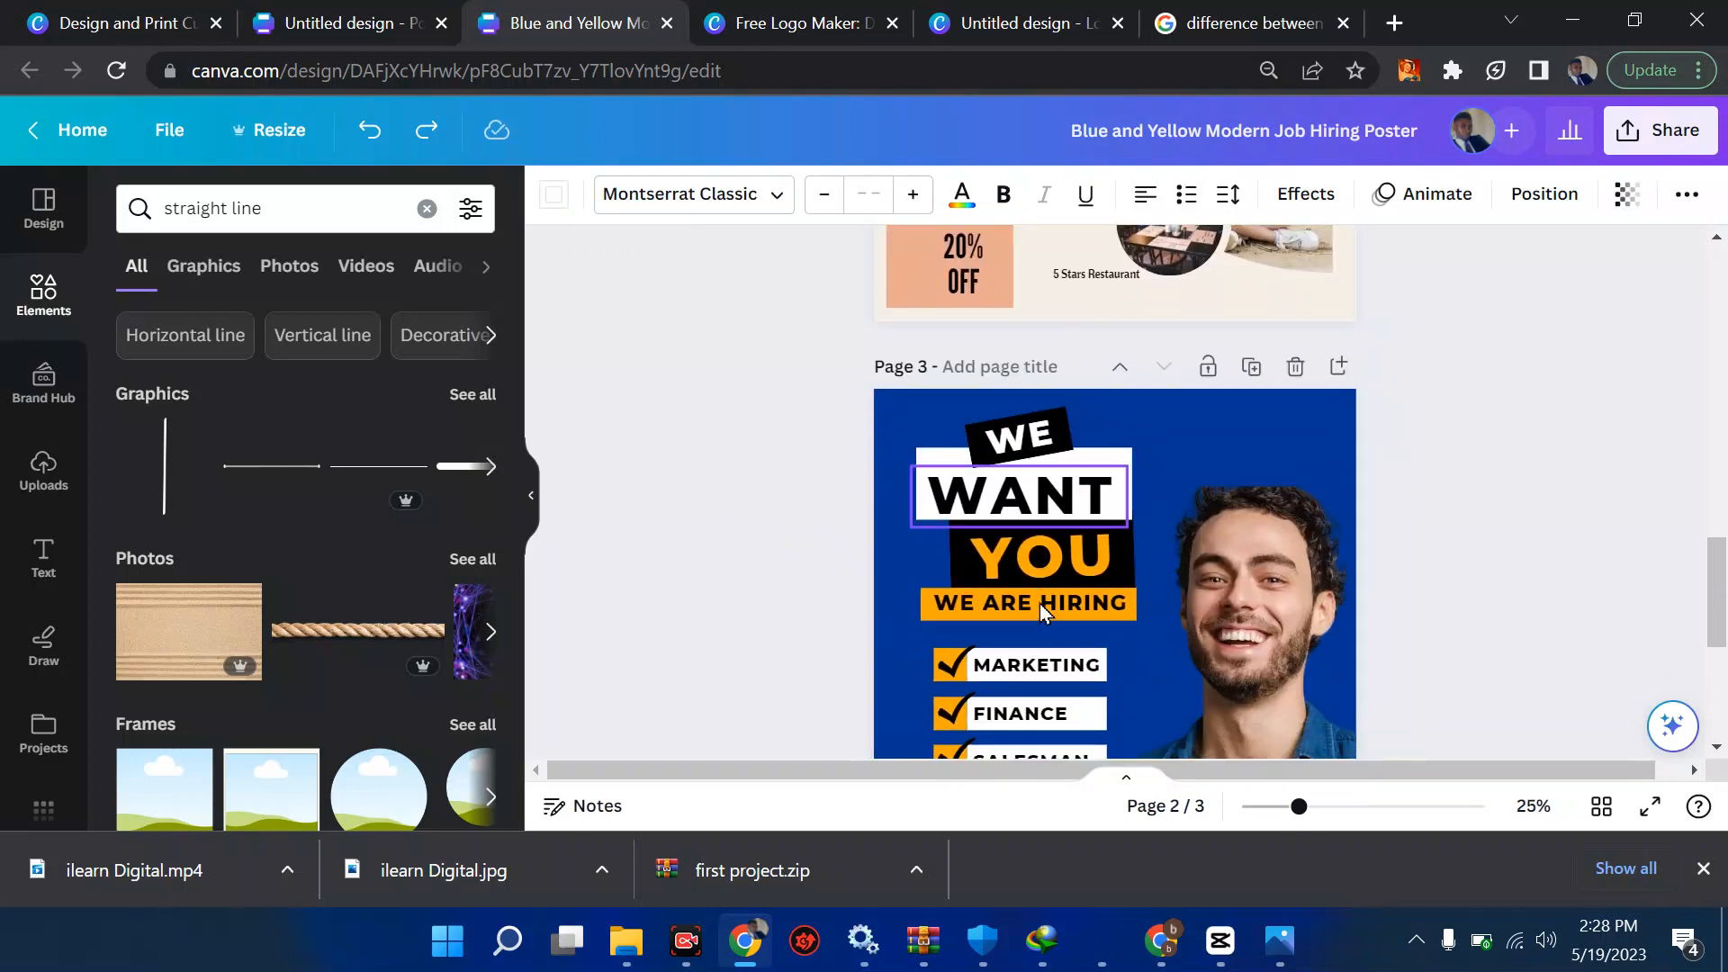
{"action": "scroll", "coordinate": [1040, 603], "scroll_direction": "down", "scroll_amount": 5}
{"action": "left_click", "coordinate": [845, 375]}
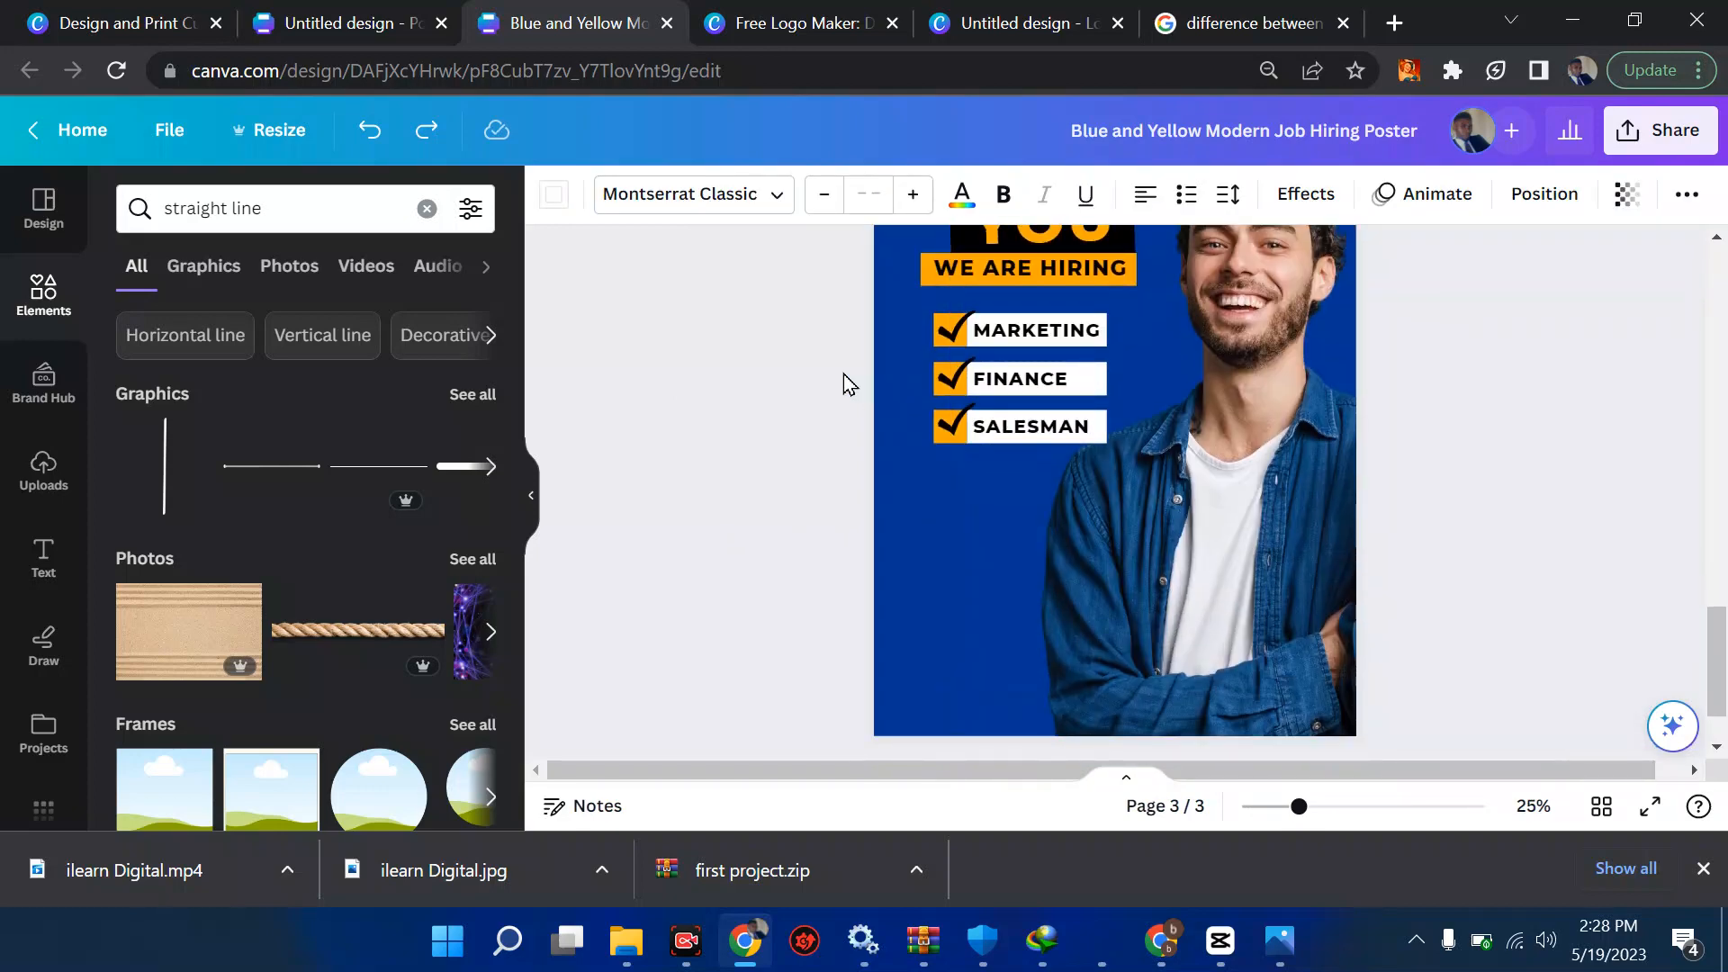
{"action": "key", "text": "ctrl+v"}
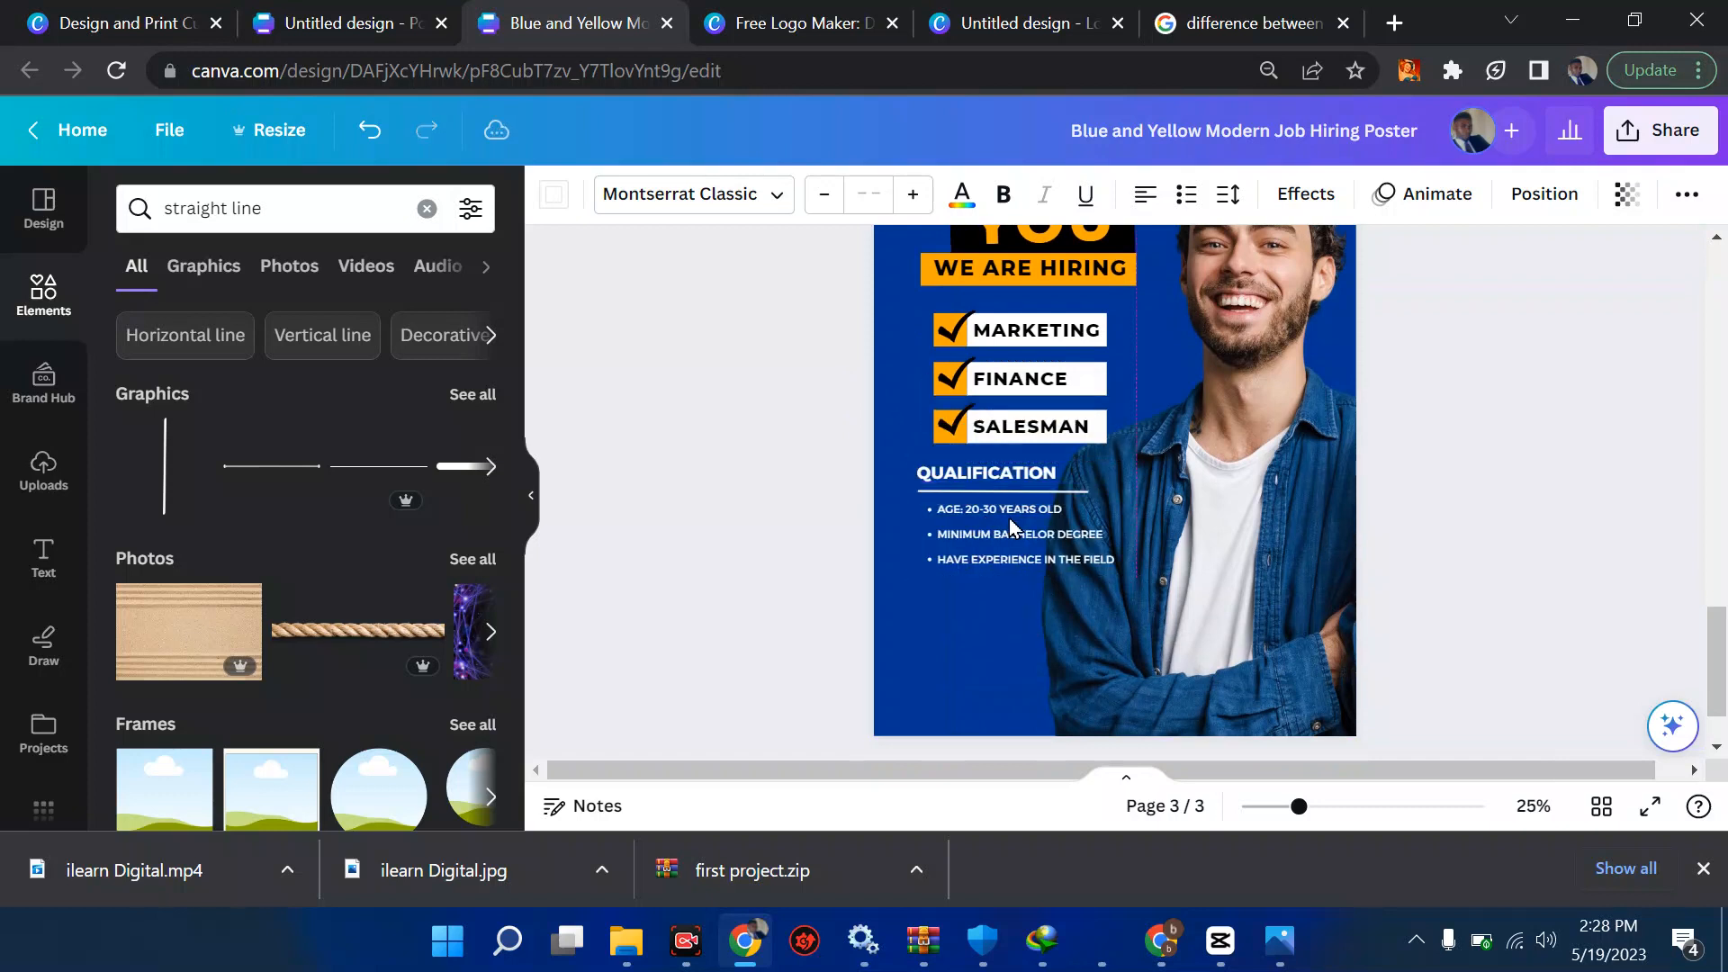
{"action": "left_click", "coordinate": [789, 522]}
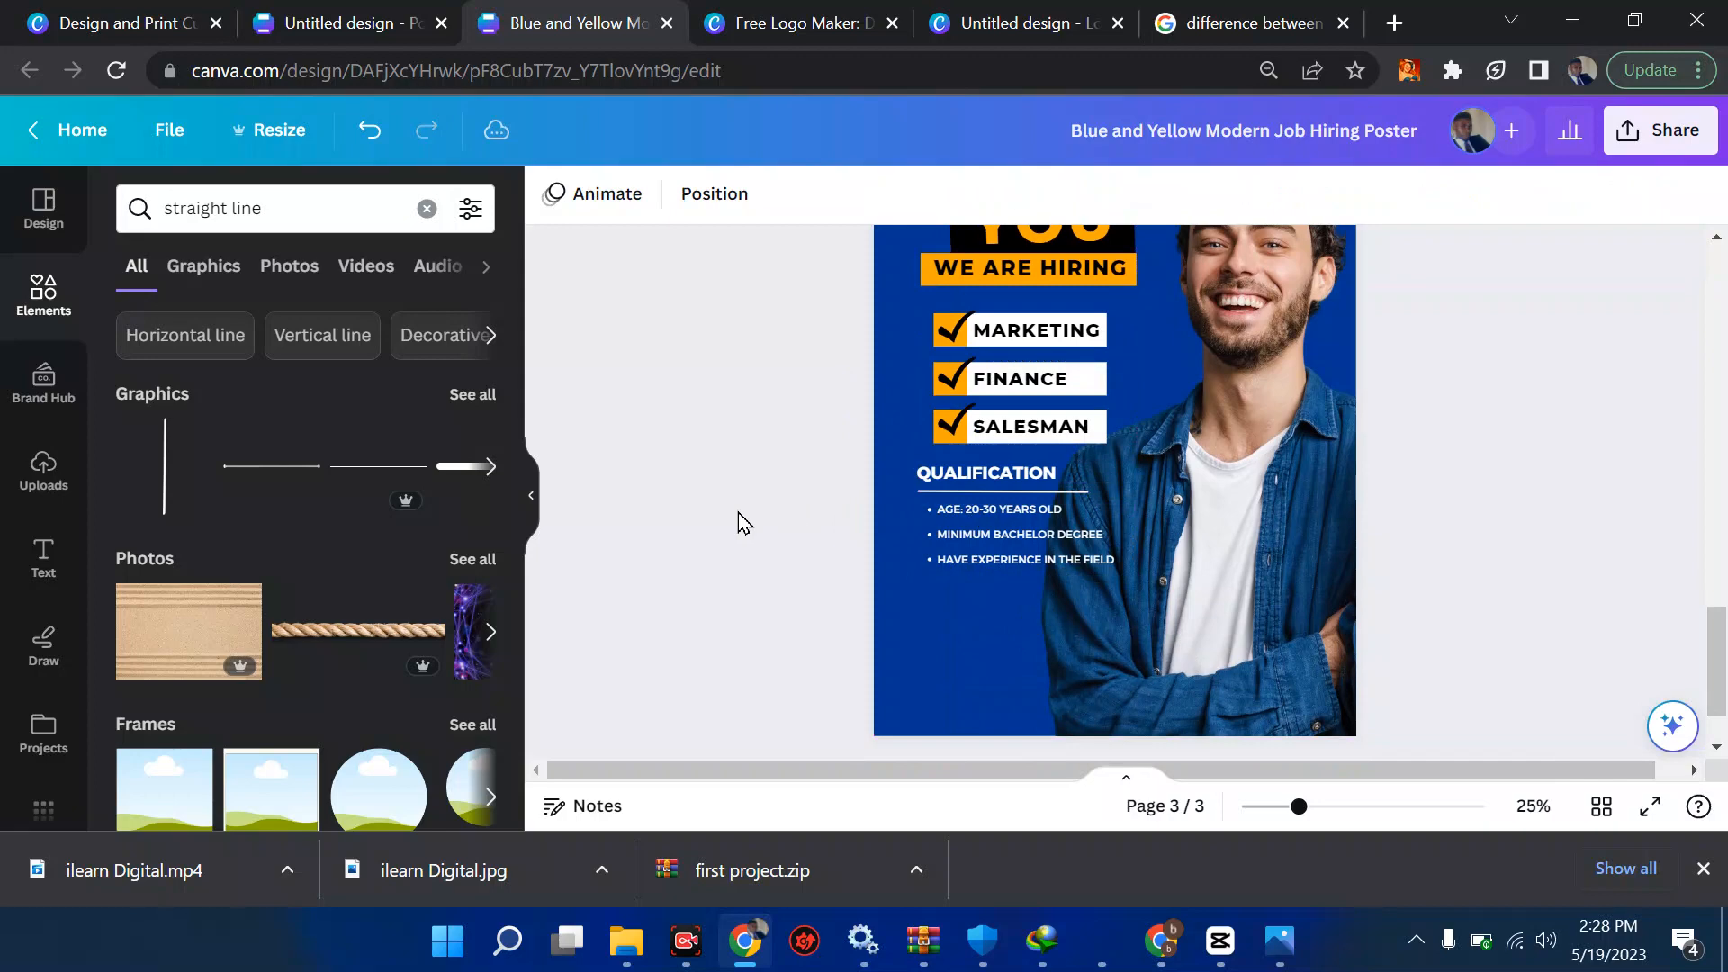
Add a subheading text box to page 3 and place it below the qualification bullet list.
{"action": "left_click", "coordinate": [41, 556]}
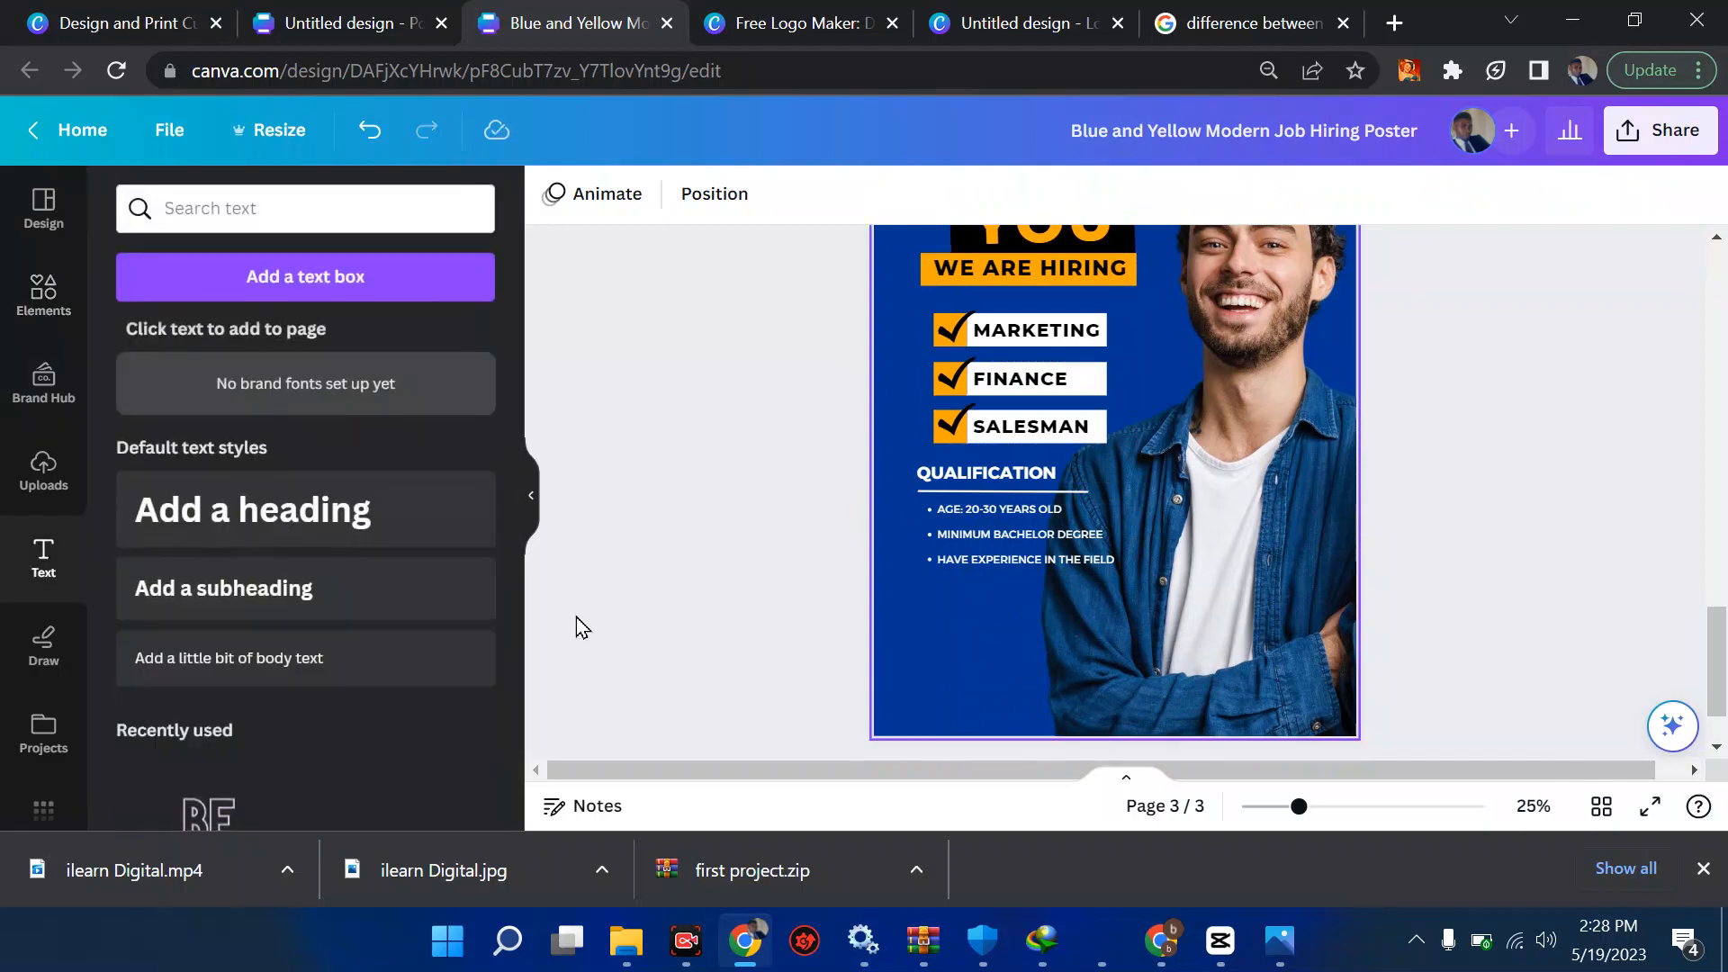
{"action": "left_click", "coordinate": [355, 602]}
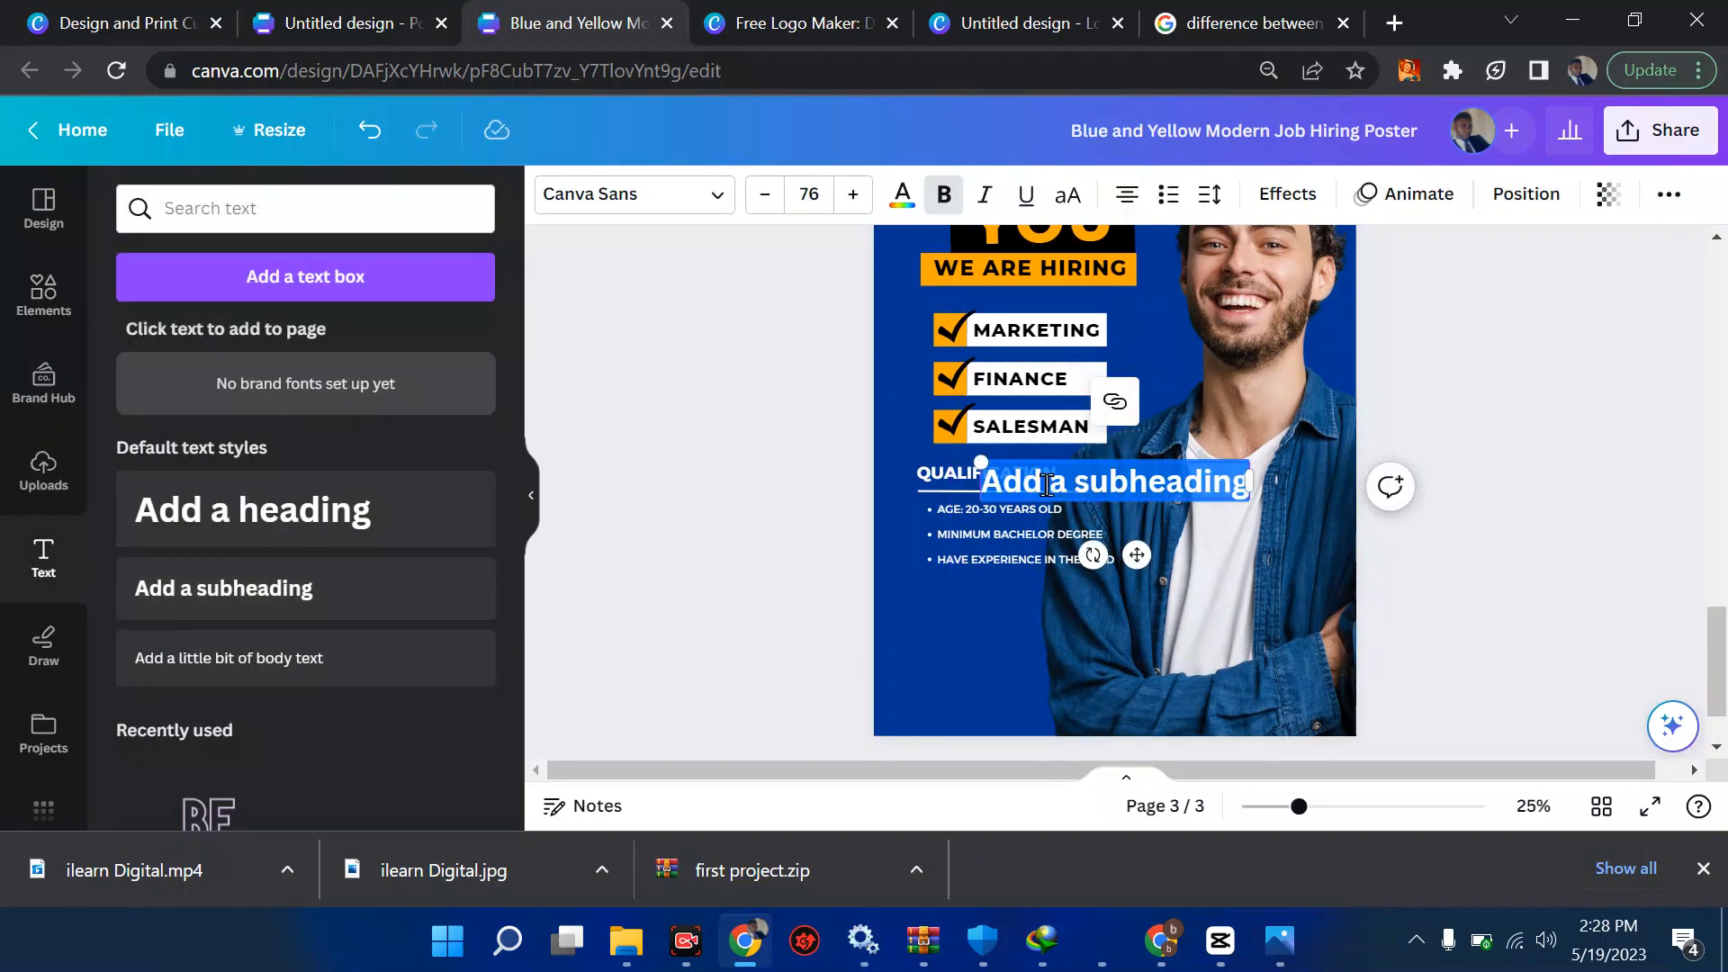
{"action": "left_click_drag", "start_coordinate": [1048, 458], "coordinate": [987, 601]}
{"action": "left_click", "coordinate": [933, 628]}
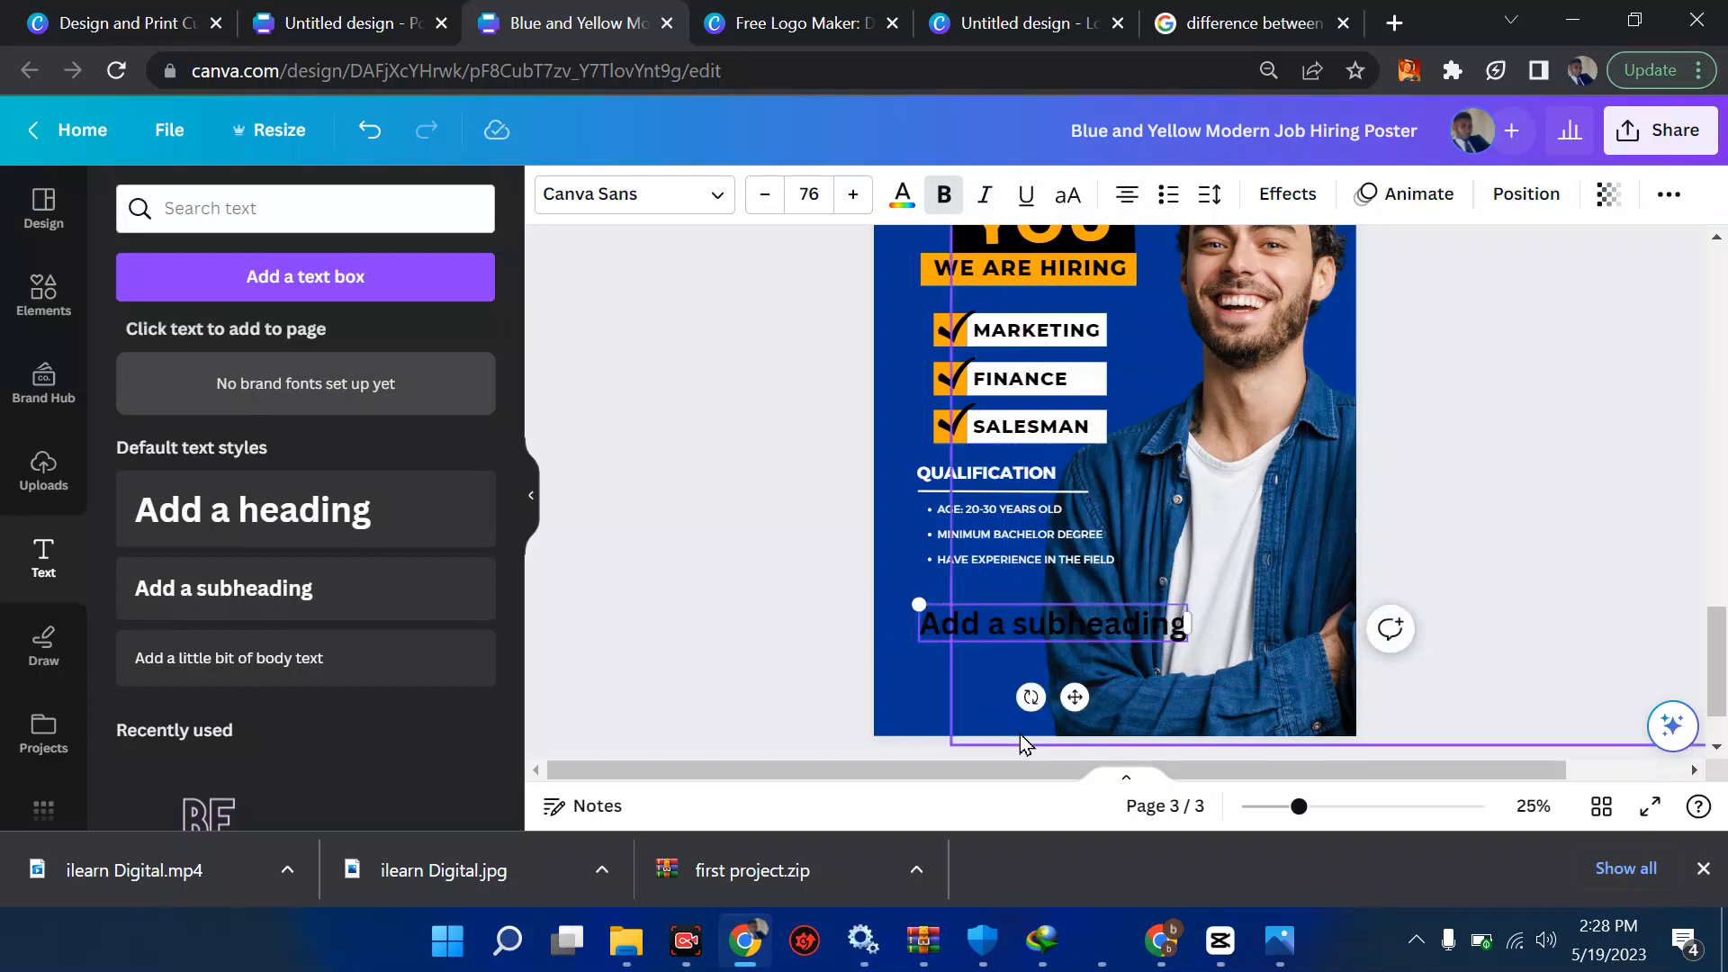
Try bullet list formatting on the subheading below the qualification list on page 3 and delete that text box.
{"action": "left_click", "coordinate": [1169, 195]}
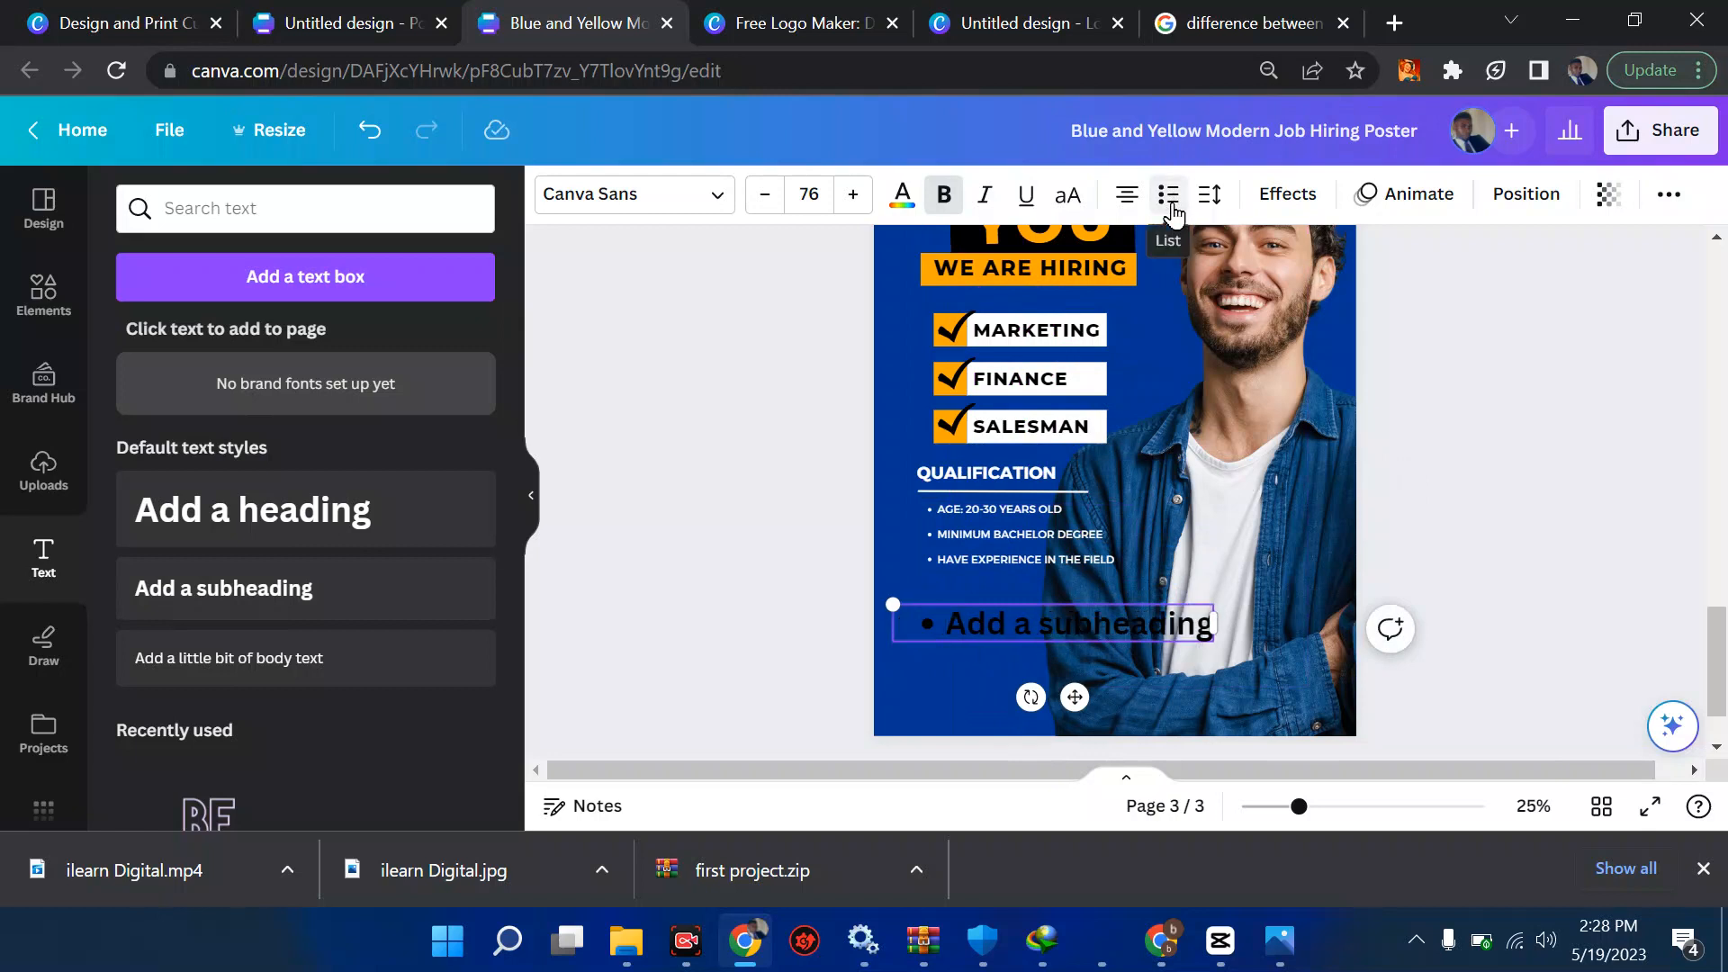
{"action": "left_click", "coordinate": [1168, 196]}
{"action": "left_click", "coordinate": [1172, 209]}
{"action": "left_click", "coordinate": [1172, 209]}
{"action": "key", "text": "BackSpace"}
{"action": "left_click", "coordinate": [693, 584]}
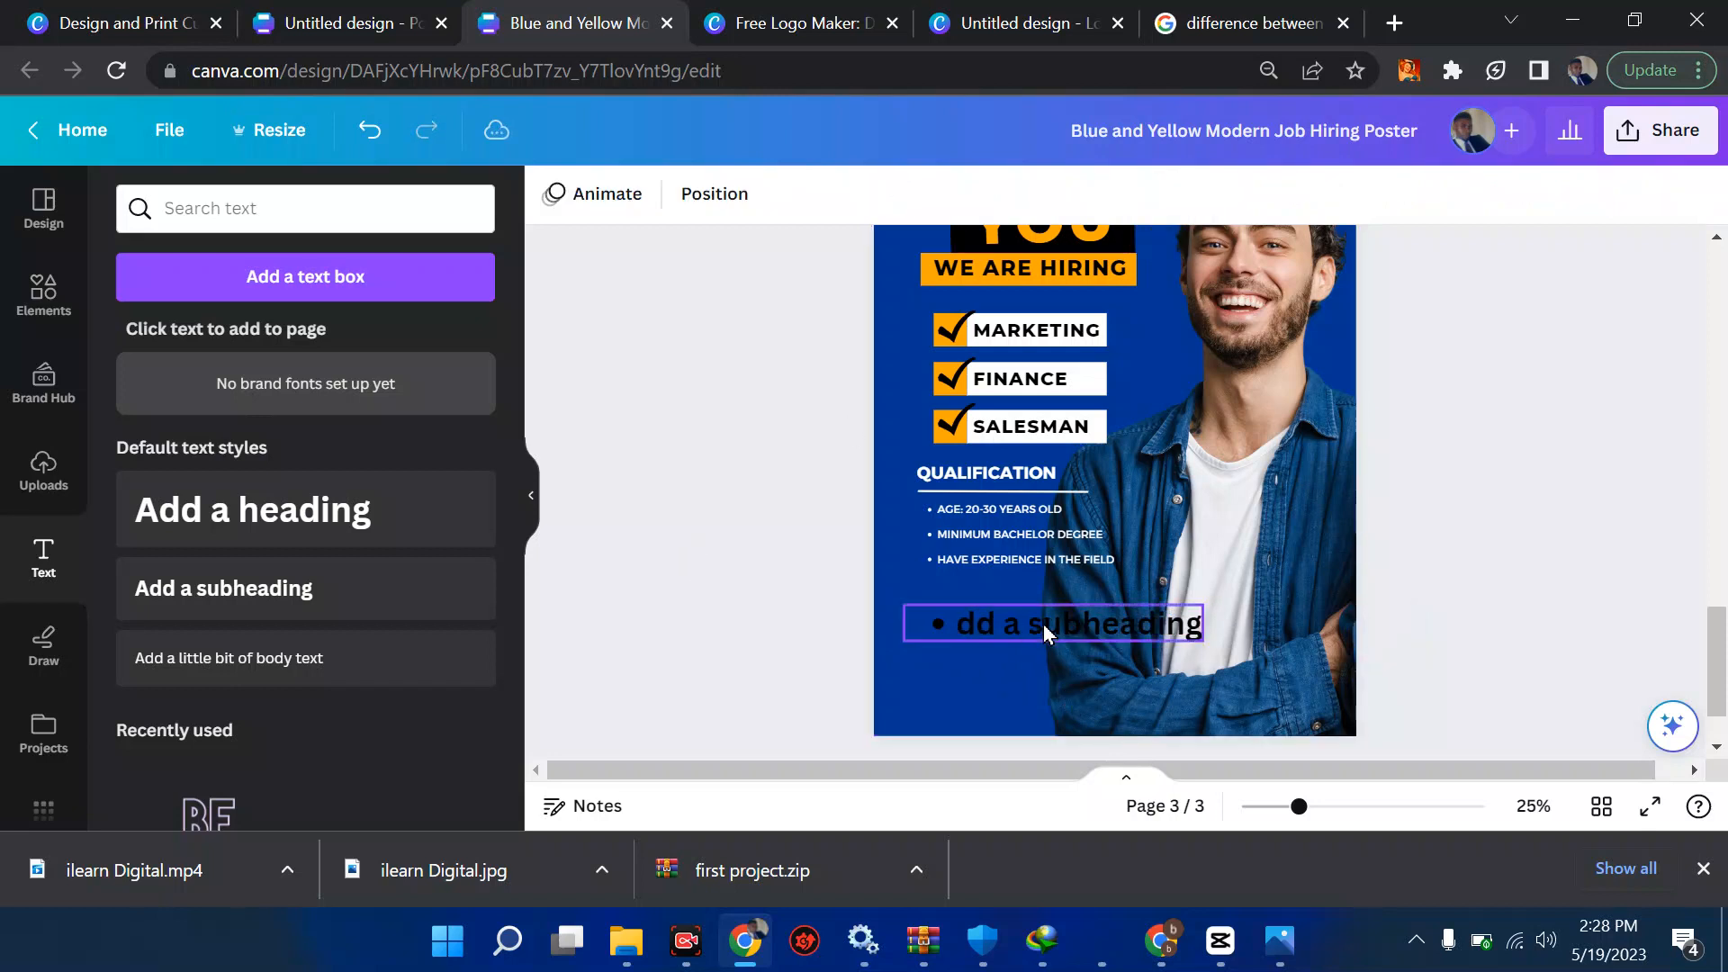
{"action": "left_click", "coordinate": [1044, 633]}
{"action": "key", "text": "Delete"}
Select the orange rectangle behind the contact text on page 1 to examine it as a reference for page 3.
{"action": "scroll", "coordinate": [1044, 633], "scroll_direction": "up", "scroll_amount": 5}
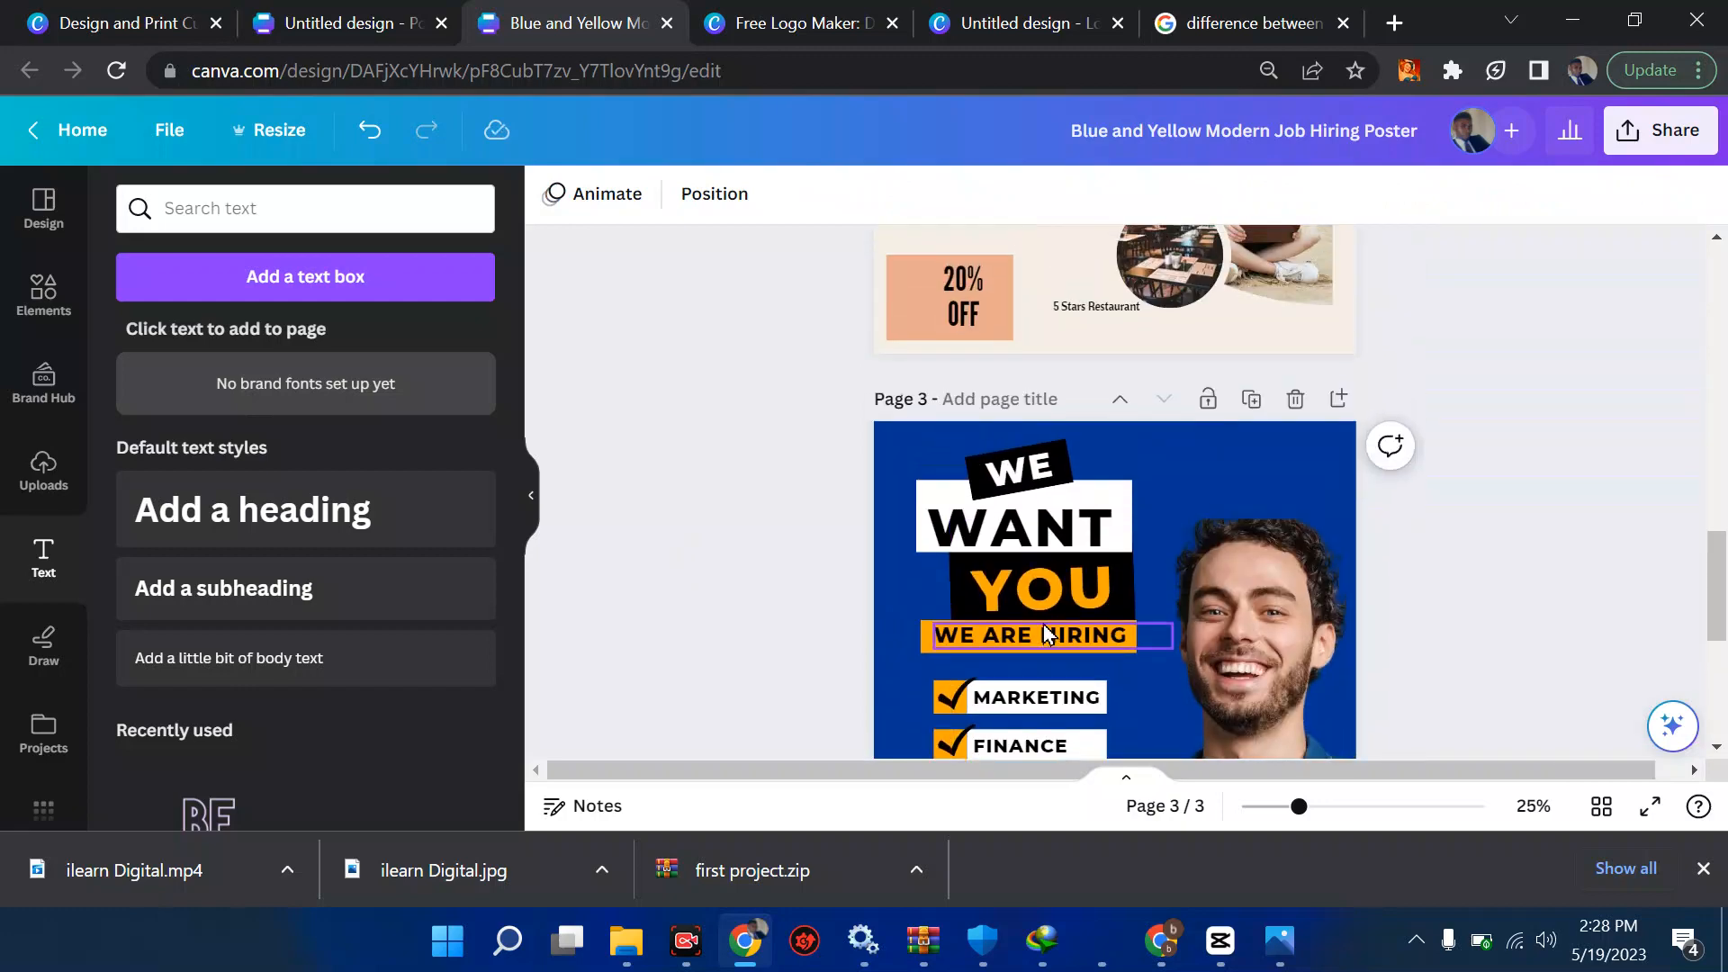
{"action": "scroll", "coordinate": [1045, 624], "scroll_direction": "up", "scroll_amount": 10}
{"action": "scroll", "coordinate": [1045, 624], "scroll_direction": "down", "scroll_amount": 2}
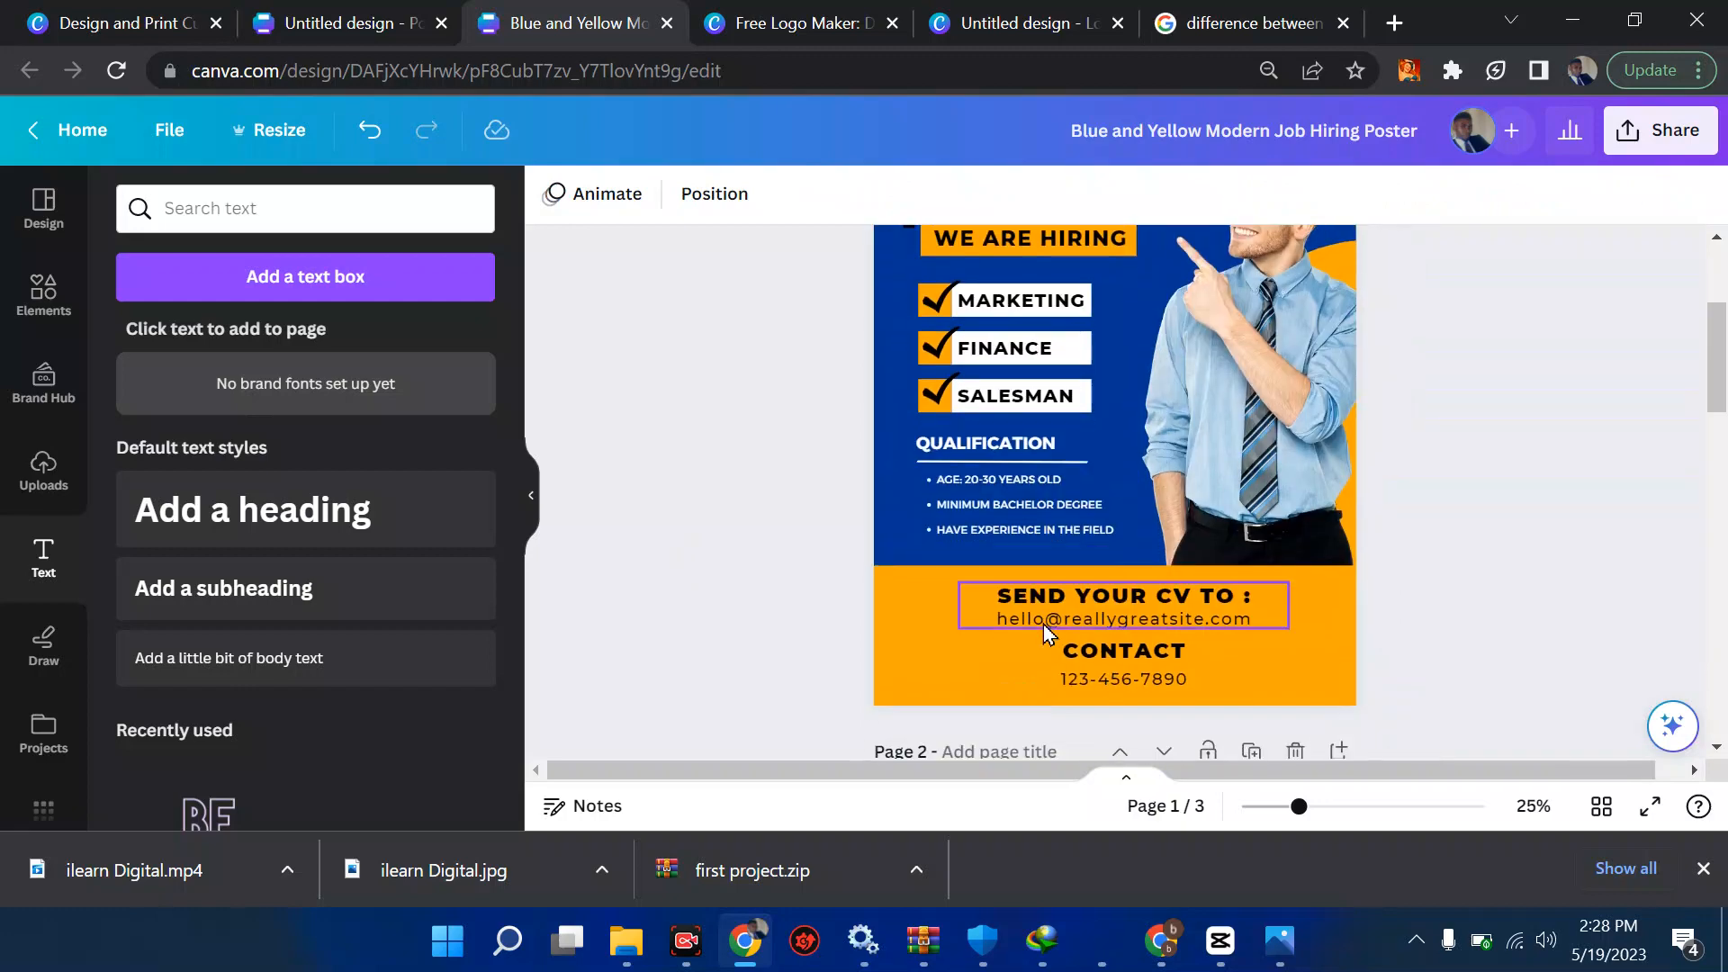
{"action": "left_click", "coordinate": [879, 630]}
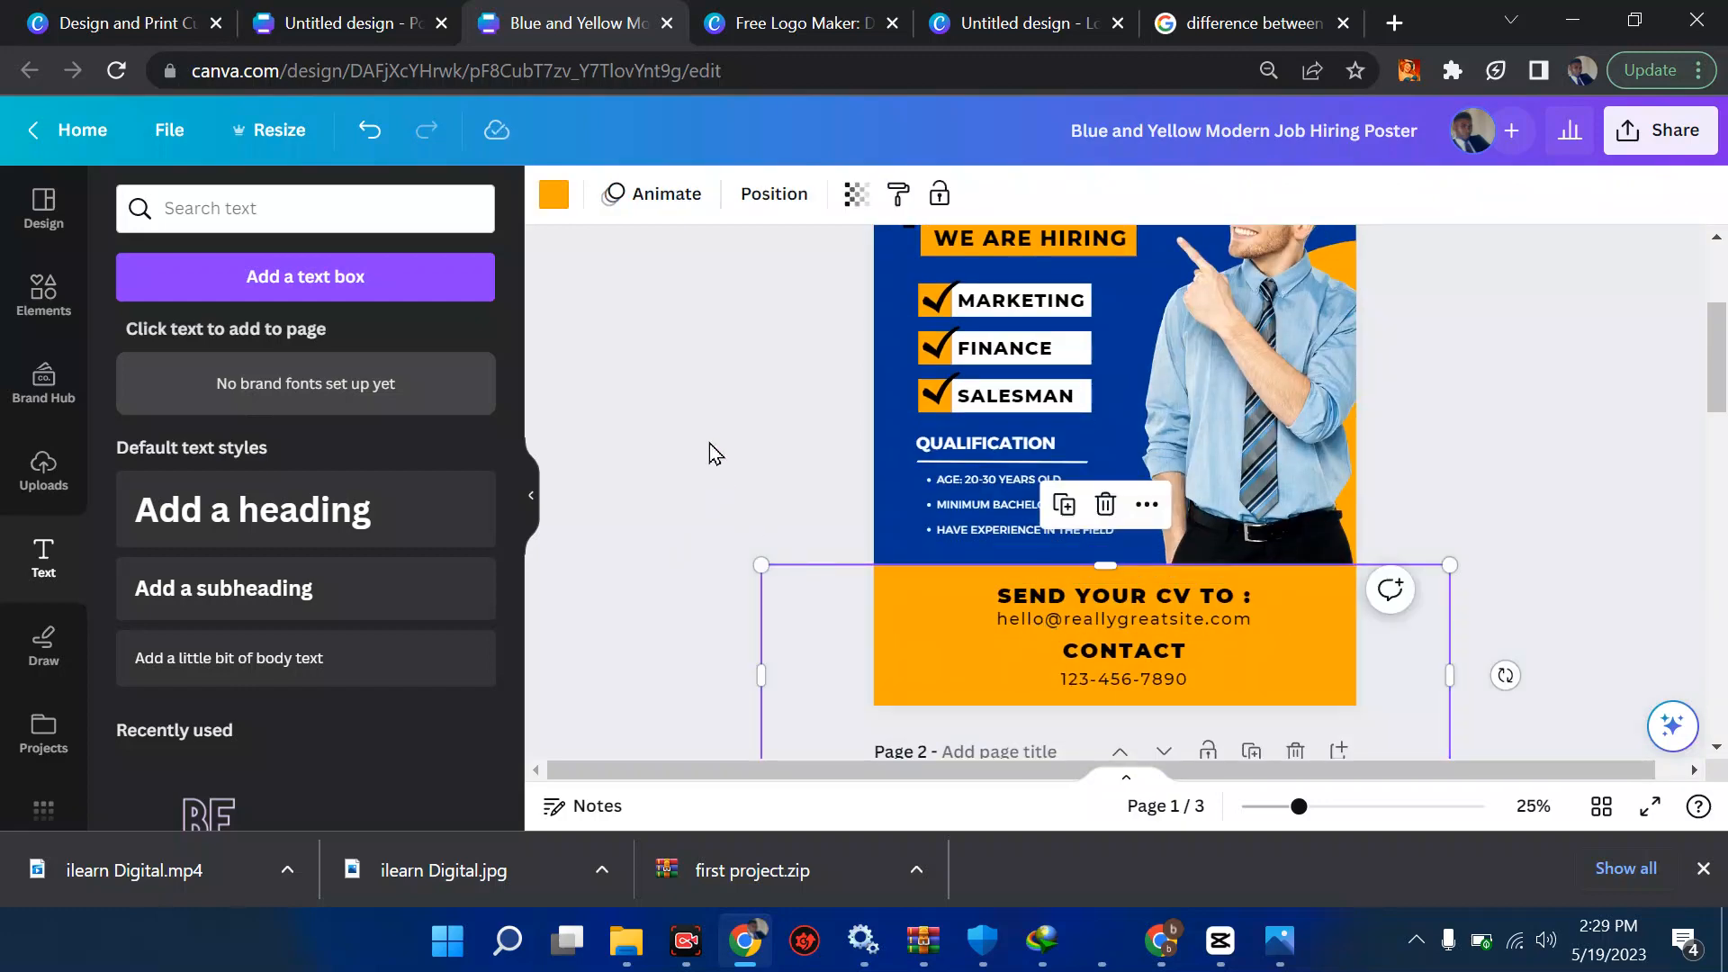
{"action": "scroll", "coordinate": [709, 443], "scroll_direction": "down", "scroll_amount": 10}
{"action": "scroll", "coordinate": [709, 442], "scroll_direction": "down", "scroll_amount": 5}
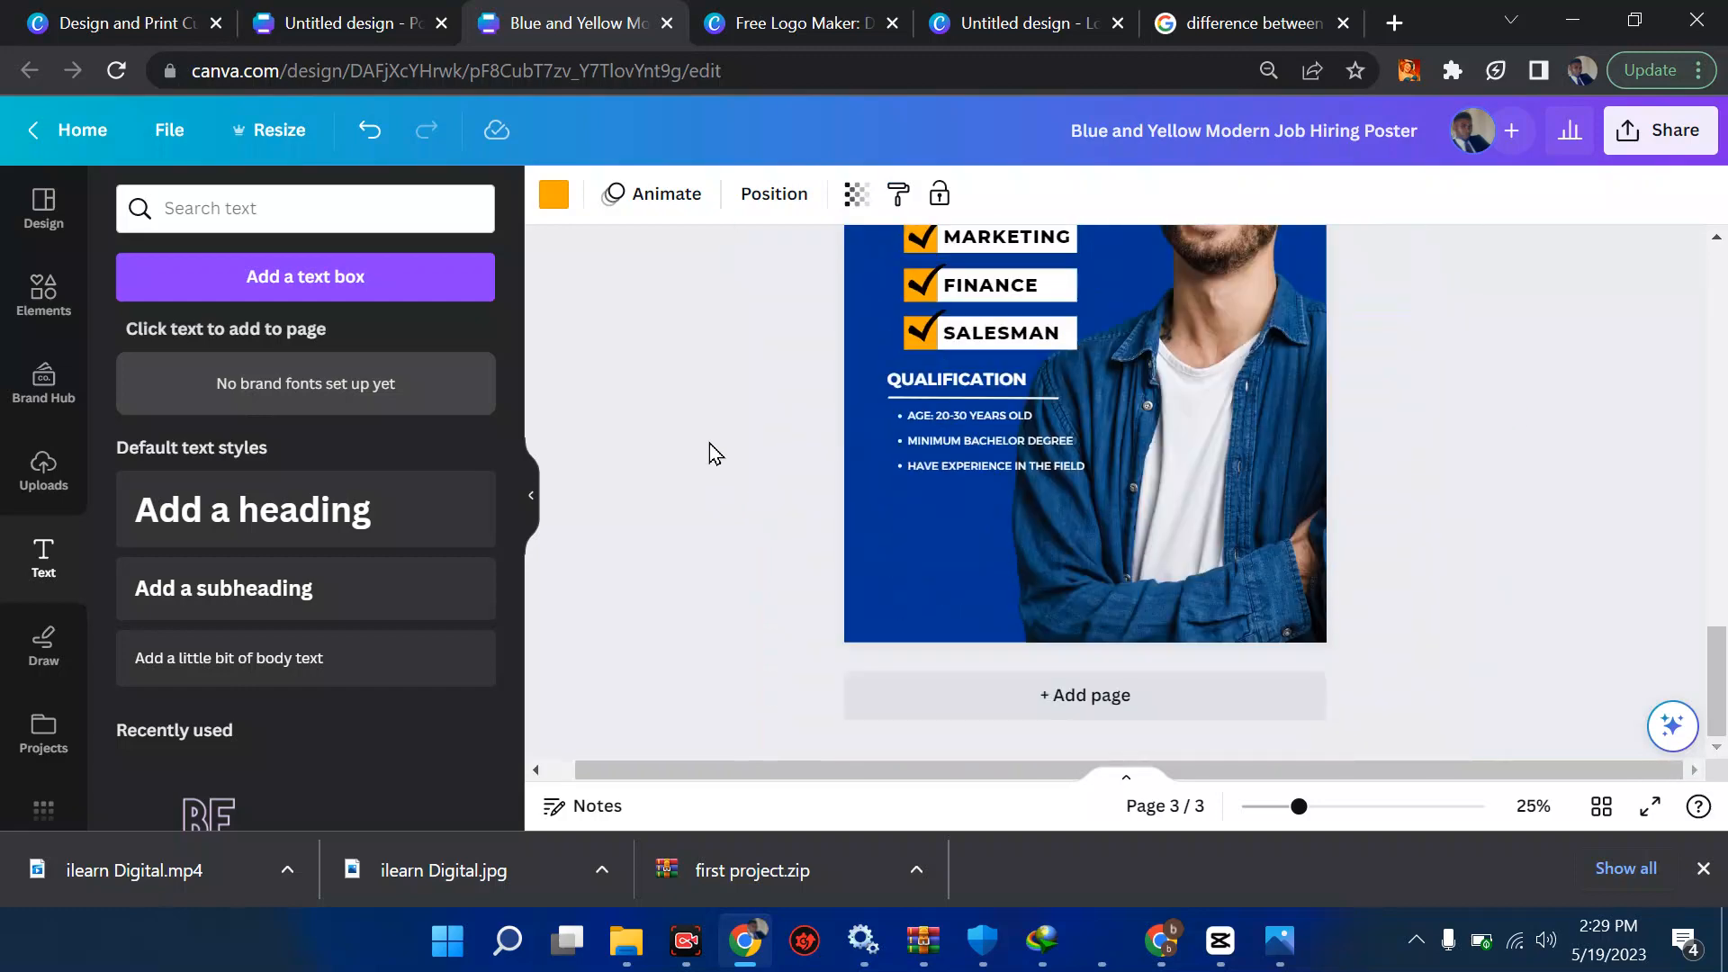
Add a rectangle shape to page 3 and stretch it across the full poster width below the qualification bullet list.
{"action": "left_click", "coordinate": [43, 293]}
{"action": "left_click", "coordinate": [242, 208]}
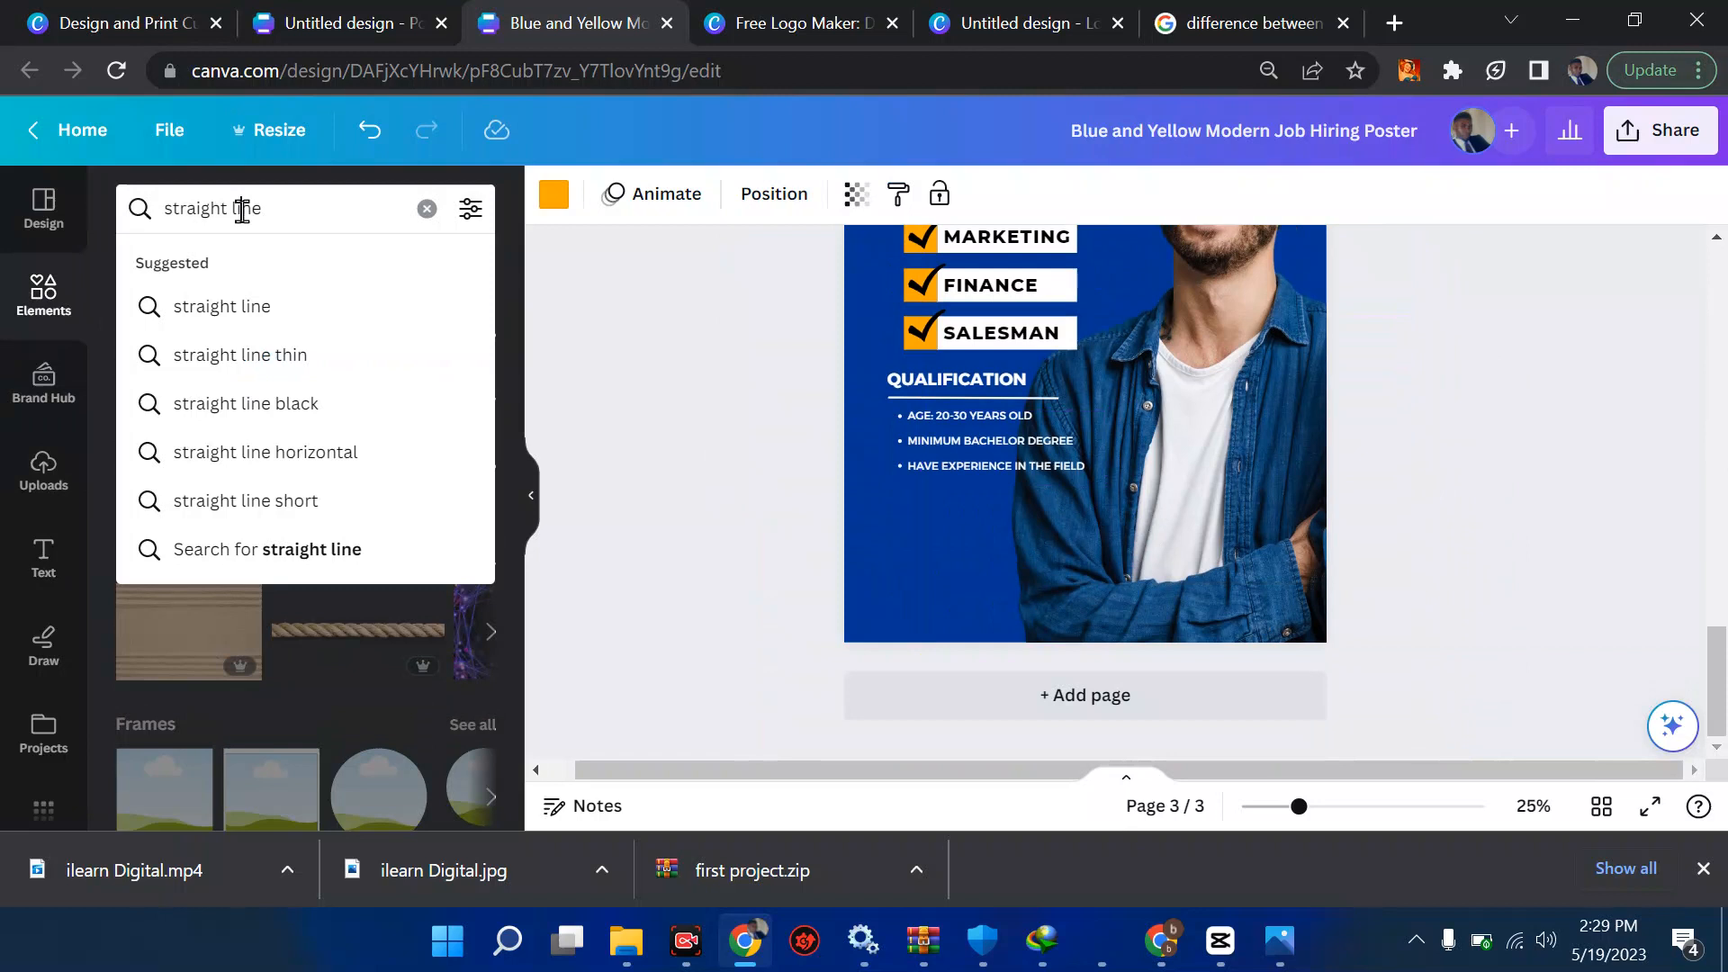
{"action": "triple_click", "coordinate": [288, 211]}
{"action": "type", "text": "re"}
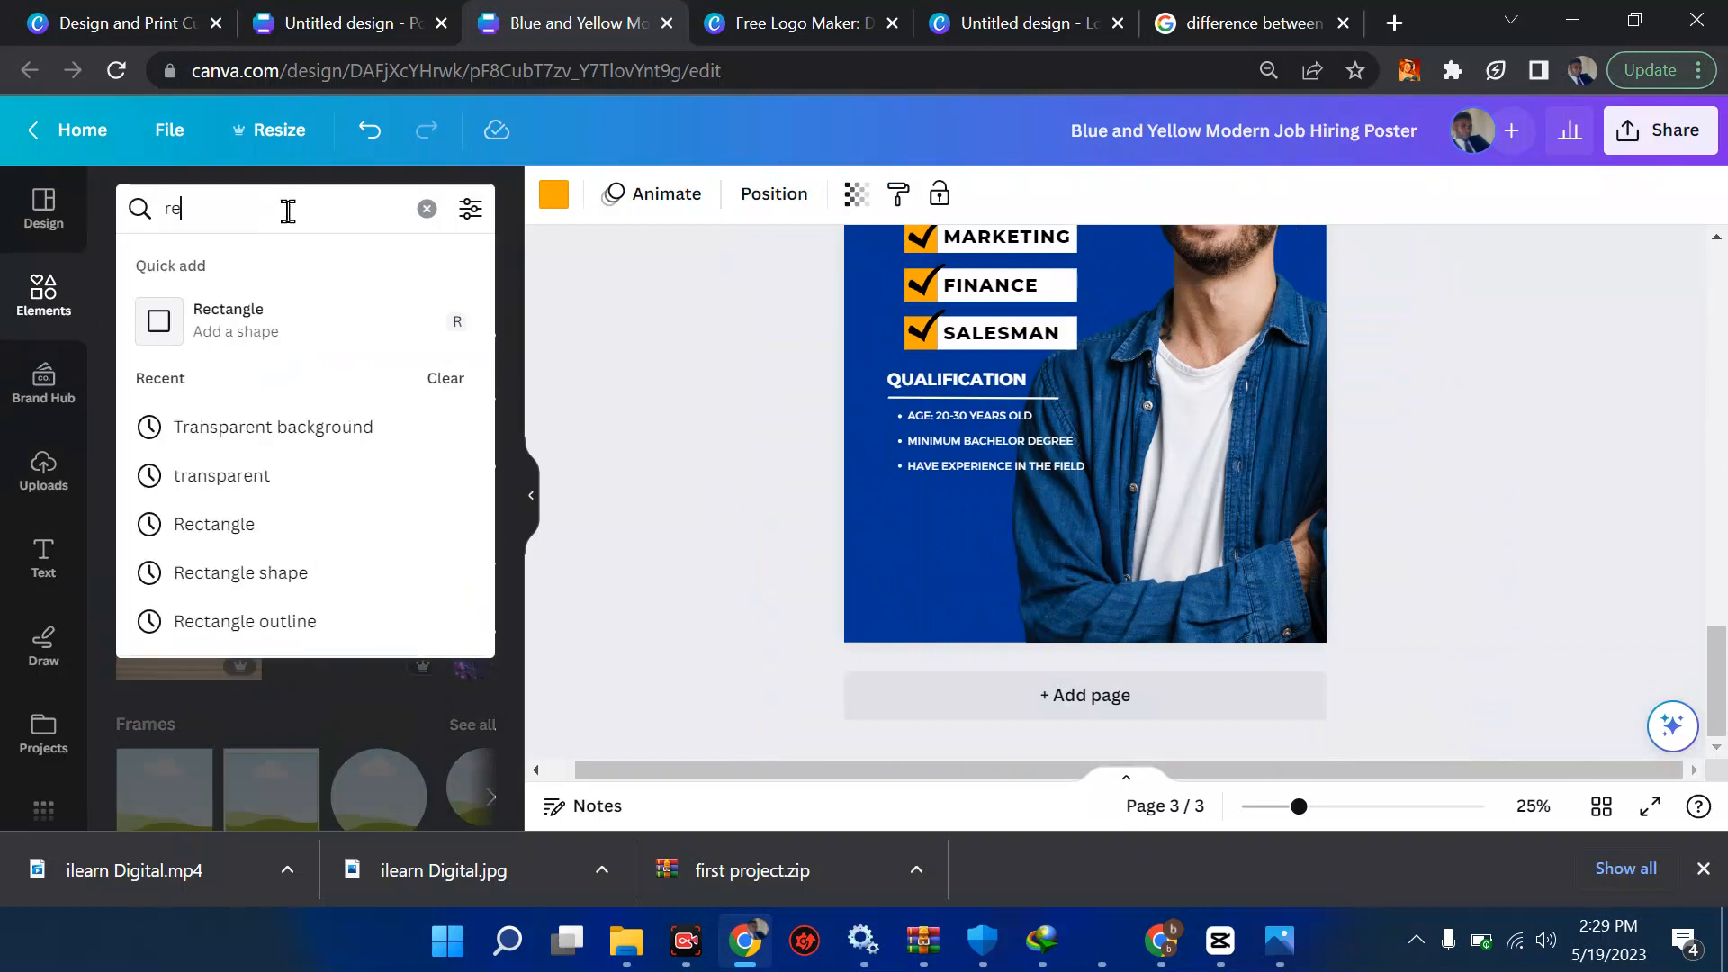
{"action": "left_click", "coordinate": [289, 316]}
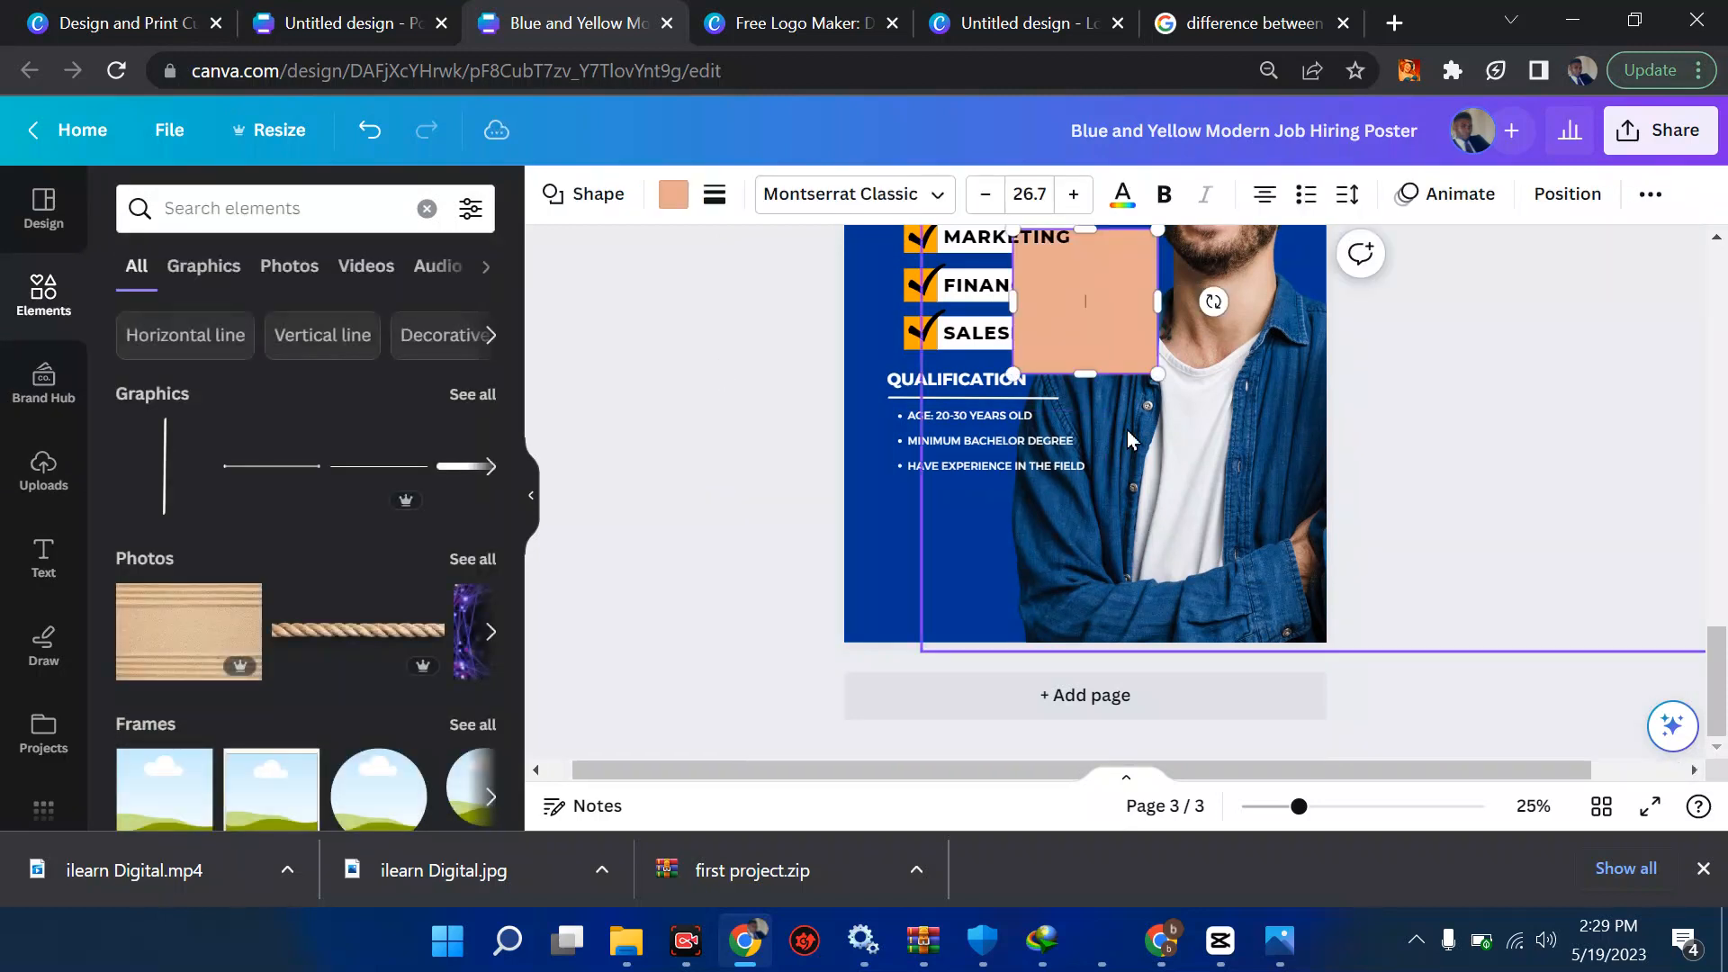
{"action": "left_click_drag", "start_coordinate": [1074, 464], "coordinate": [1397, 576]}
{"action": "left_click_drag", "start_coordinate": [1116, 503], "coordinate": [1117, 481]}
Fill the new rectangle on page 3 with the orange document color.
{"action": "left_click", "coordinate": [688, 212]}
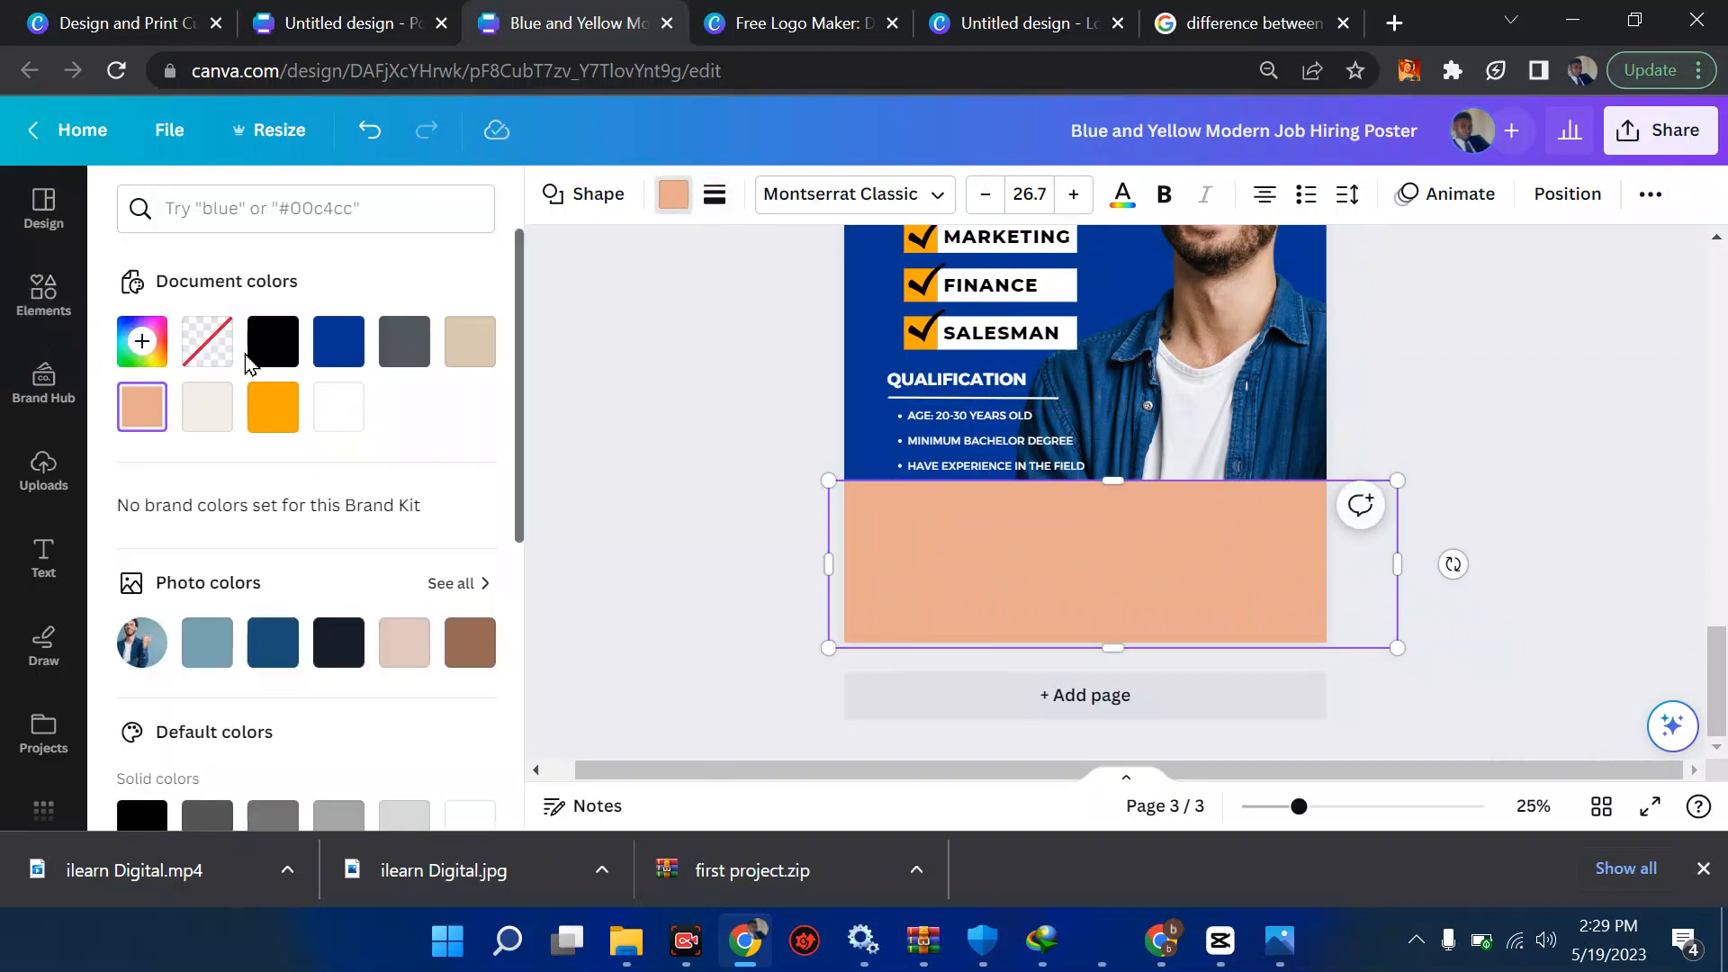
{"action": "left_click", "coordinate": [270, 404]}
{"action": "left_click", "coordinate": [579, 450]}
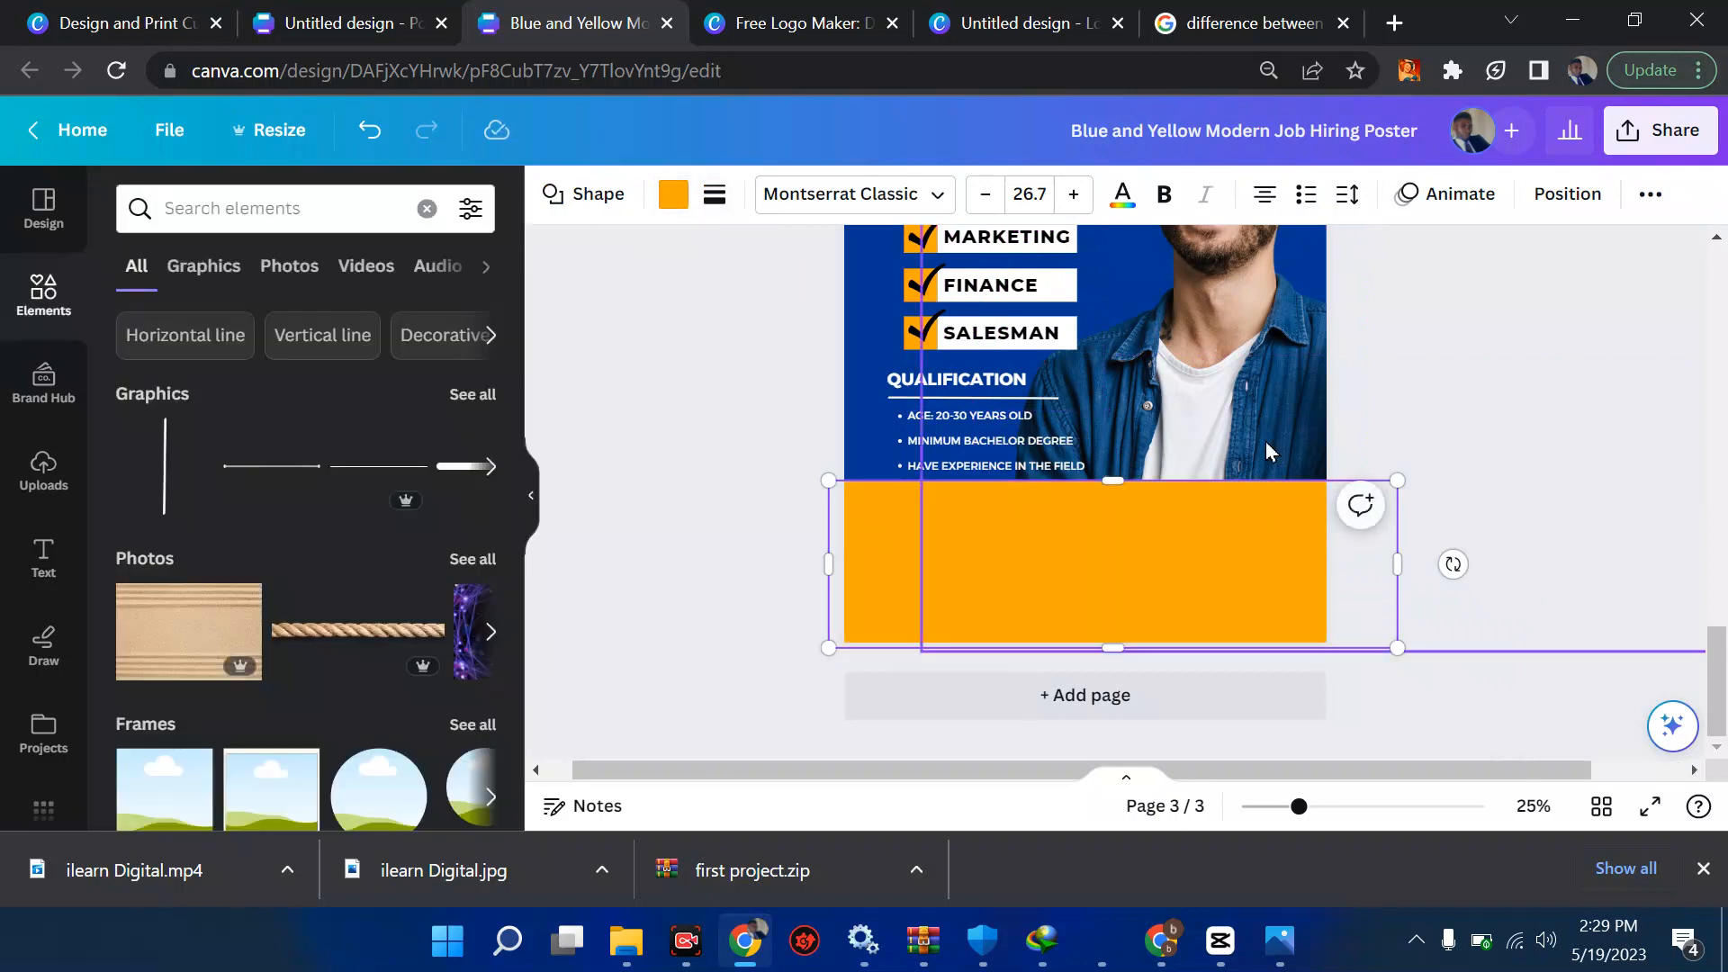
{"action": "left_click", "coordinate": [1516, 421]}
Lock the orange rectangle behind the contact text on page 1, undoing the accidental change made while selecting.
{"action": "scroll", "coordinate": [1516, 421], "scroll_direction": "up", "scroll_amount": 2}
{"action": "scroll", "coordinate": [1515, 420], "scroll_direction": "up", "scroll_amount": 10}
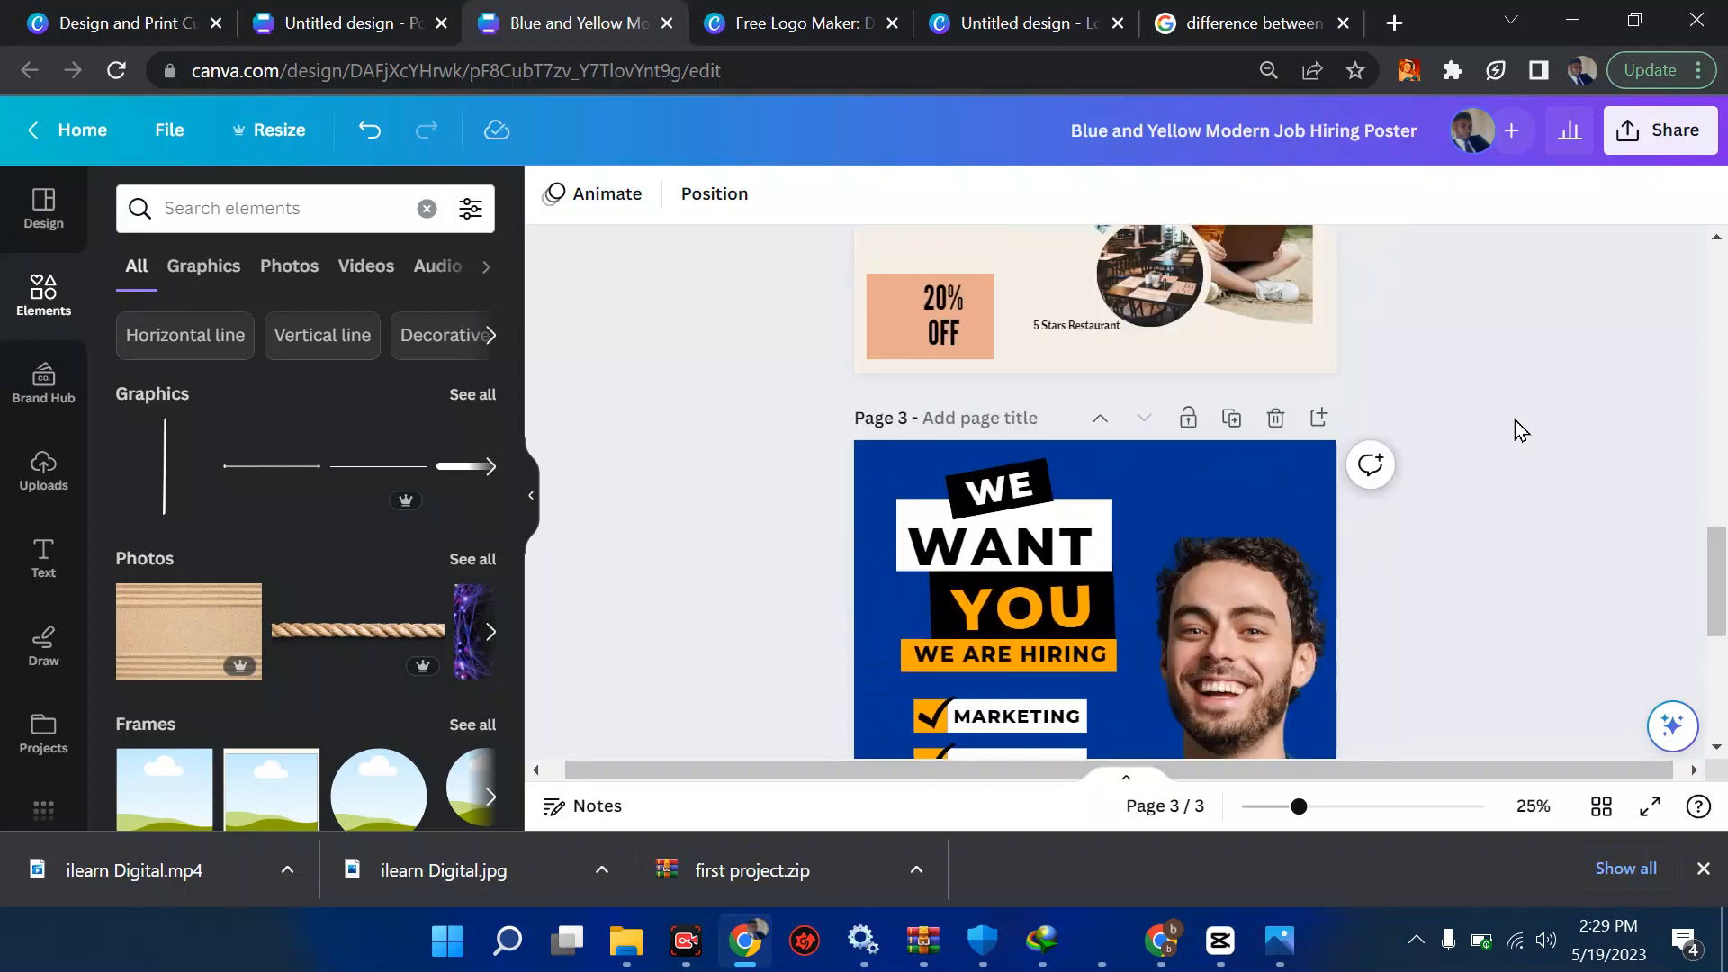
{"action": "scroll", "coordinate": [1515, 419], "scroll_direction": "down", "scroll_amount": 1}
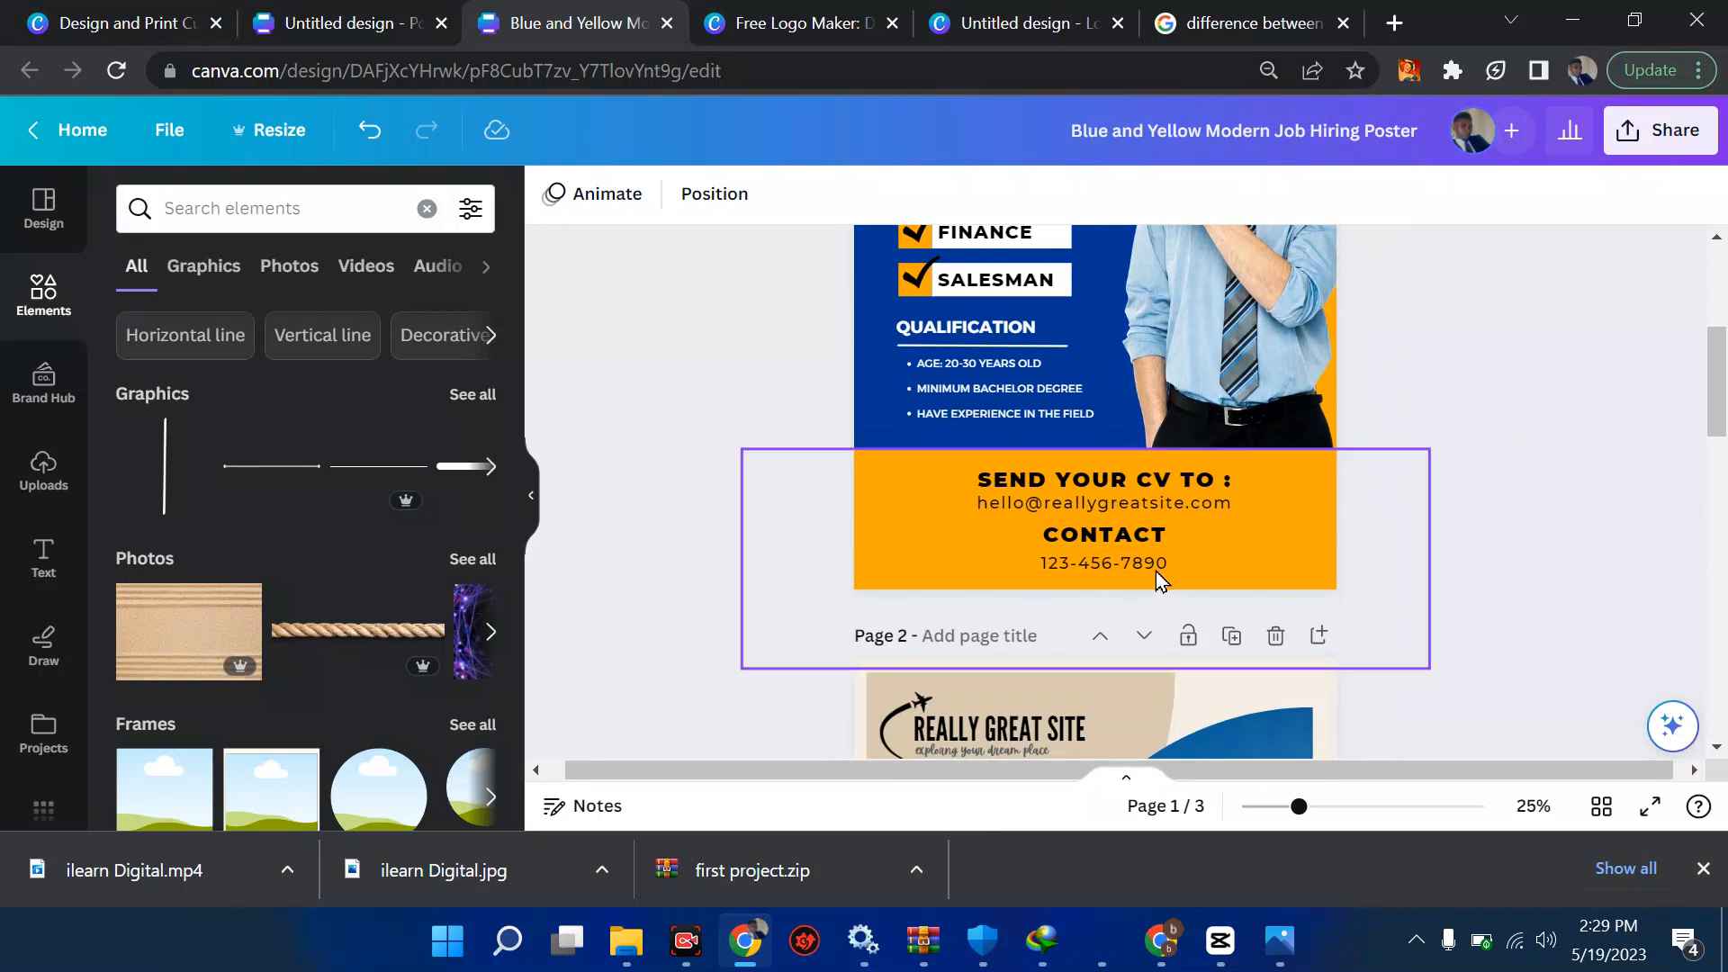
{"action": "left_click_drag", "start_coordinate": [1206, 569], "coordinate": [1017, 506]}
{"action": "key", "text": "ctrl+z"}
{"action": "left_click", "coordinate": [884, 504]}
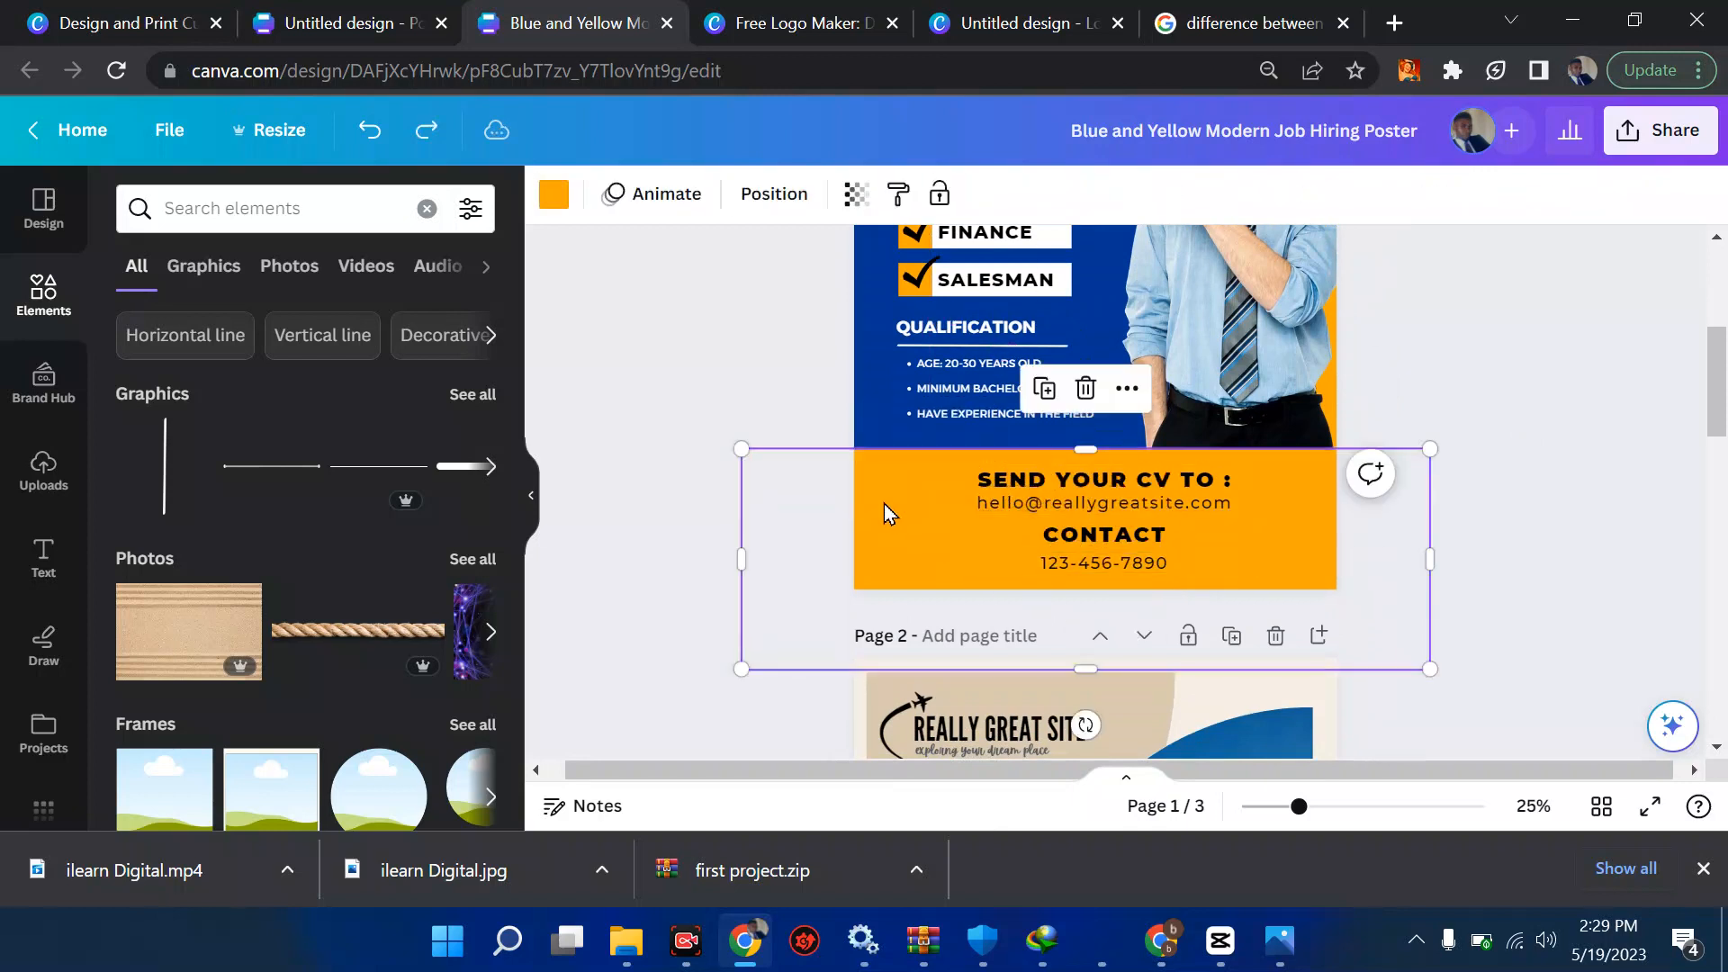
{"action": "left_click", "coordinate": [939, 193]}
{"action": "left_click", "coordinate": [841, 537]}
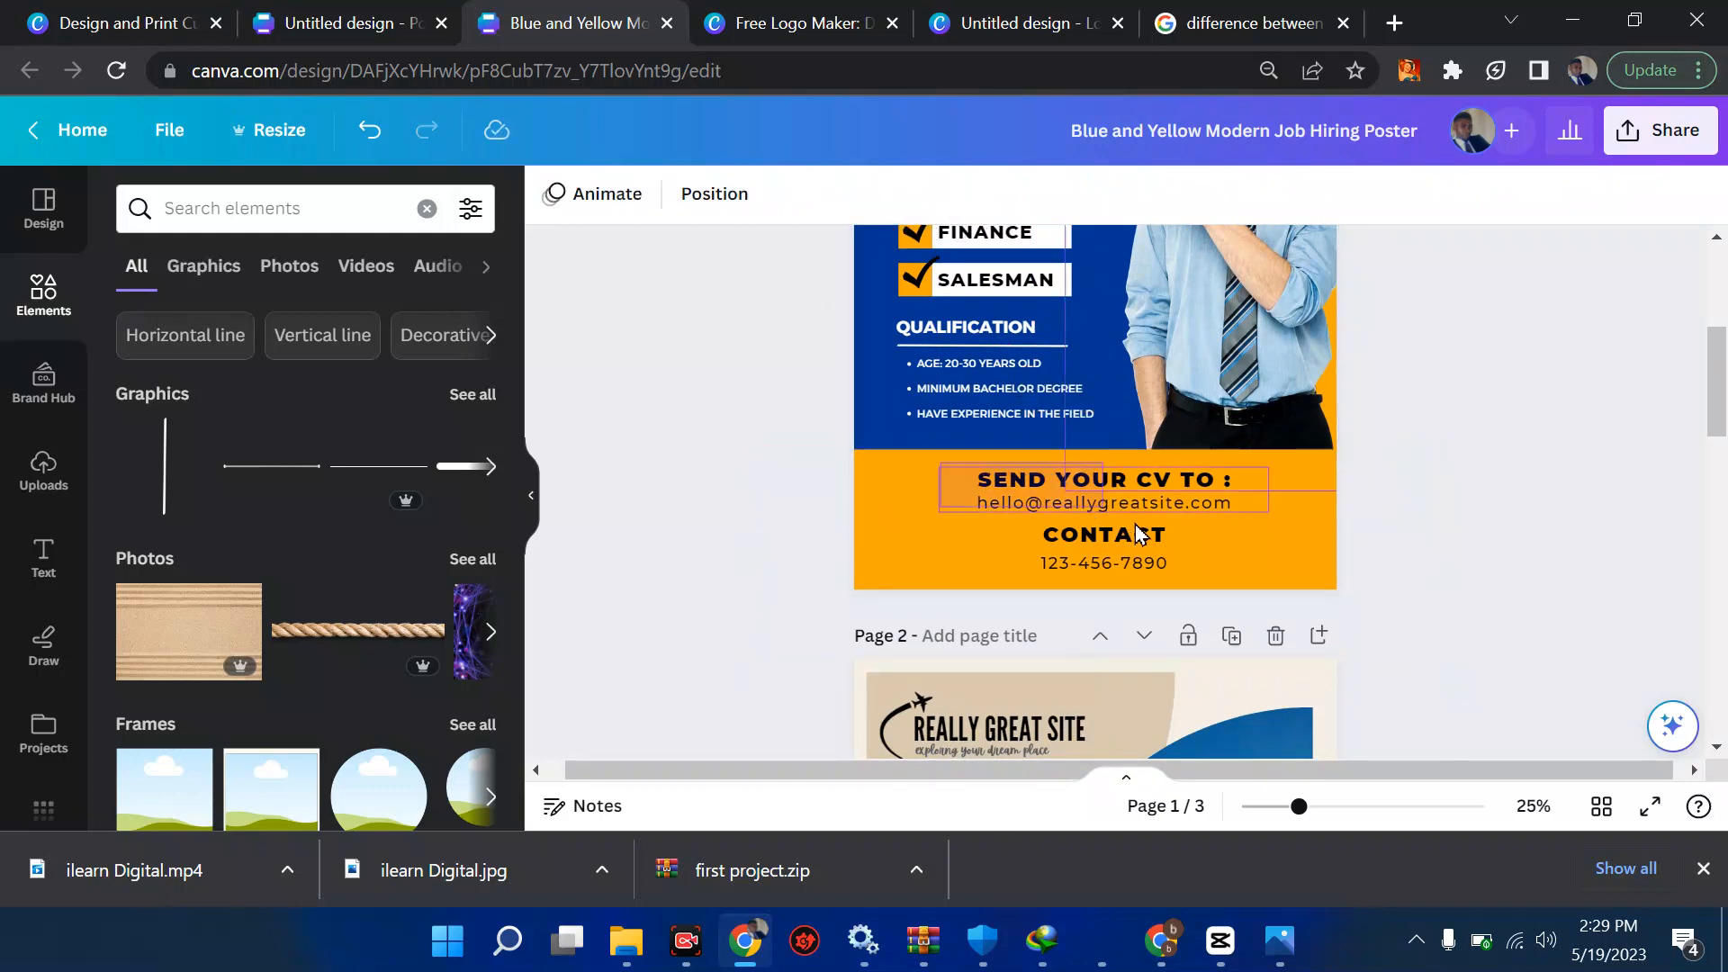
Lock the photo of the man on page 1 to keep it out of the contact text selection.
{"action": "left_click", "coordinate": [1203, 564]}
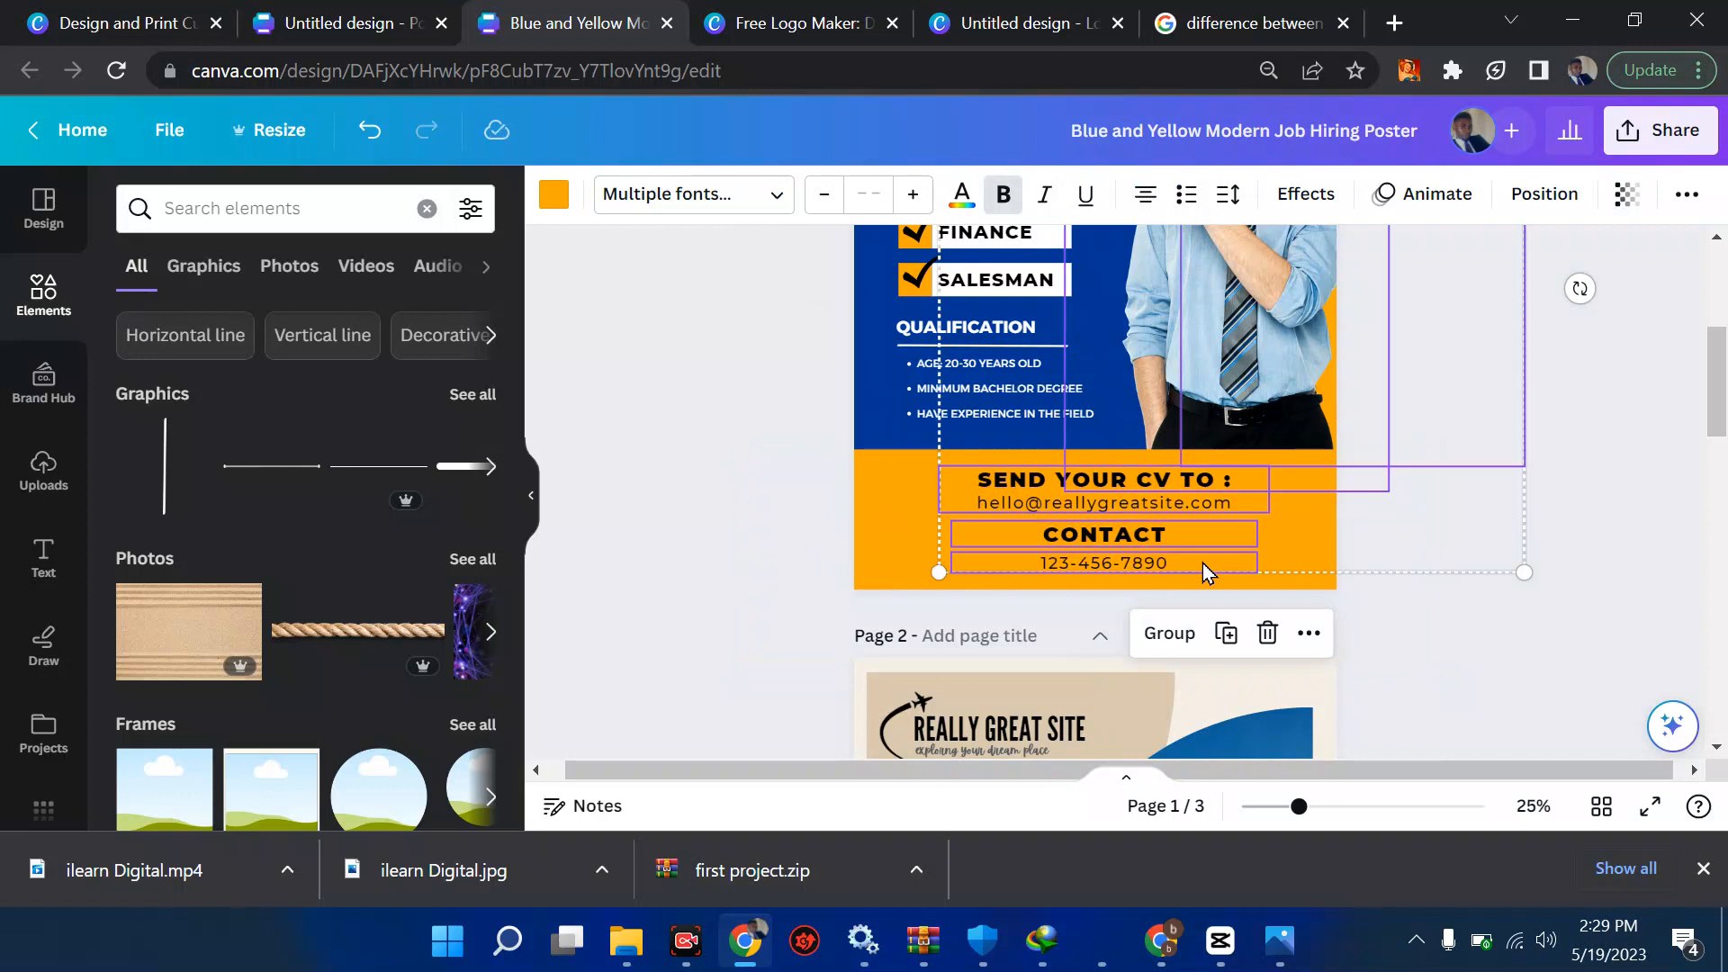
{"action": "left_click", "coordinate": [1407, 598]}
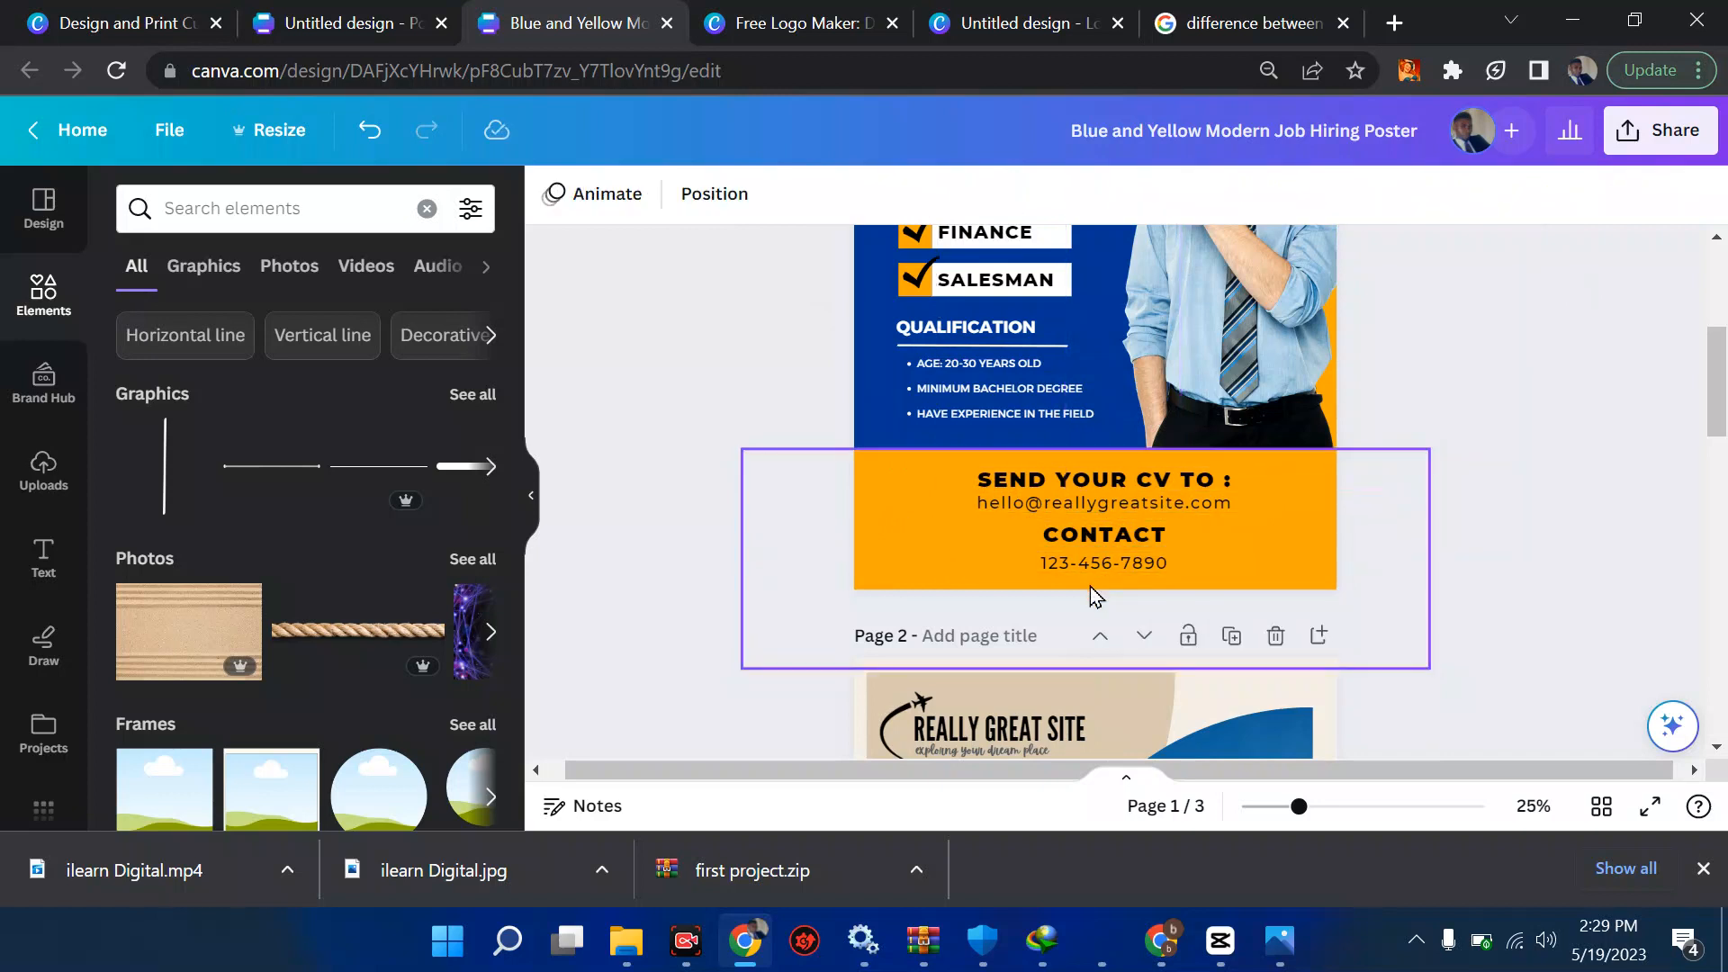
{"action": "left_click_drag", "start_coordinate": [1089, 586], "coordinate": [1016, 479]}
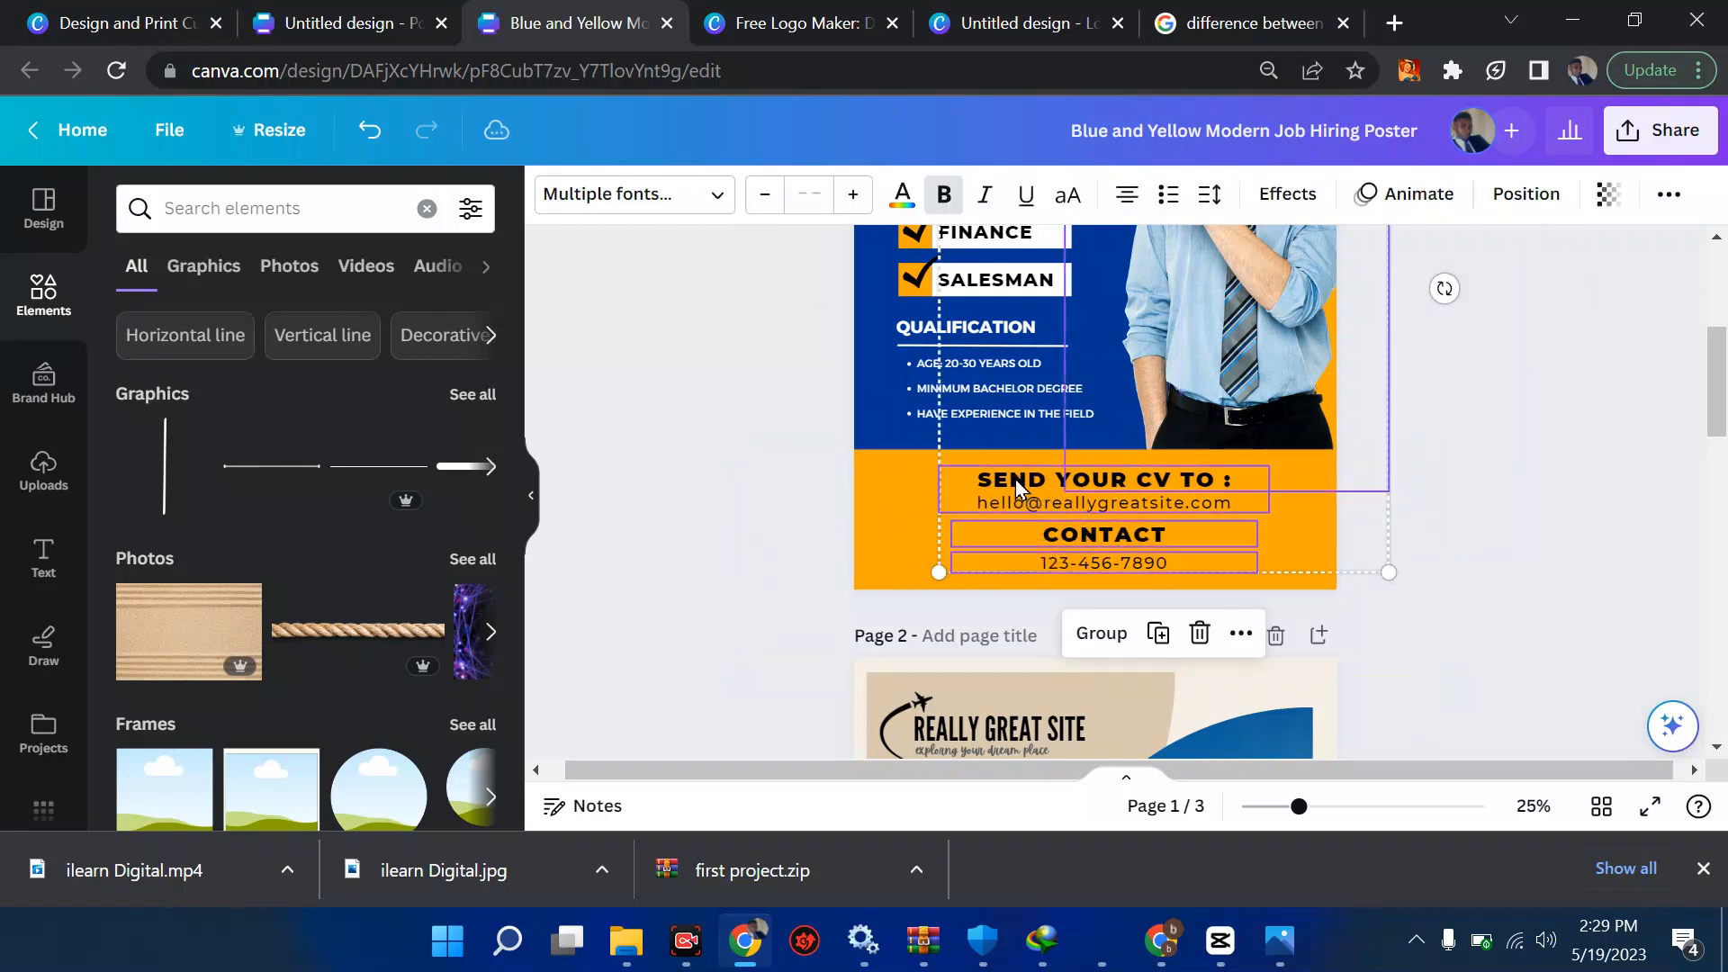
{"action": "left_click", "coordinate": [1516, 374]}
{"action": "left_click", "coordinate": [1283, 354]}
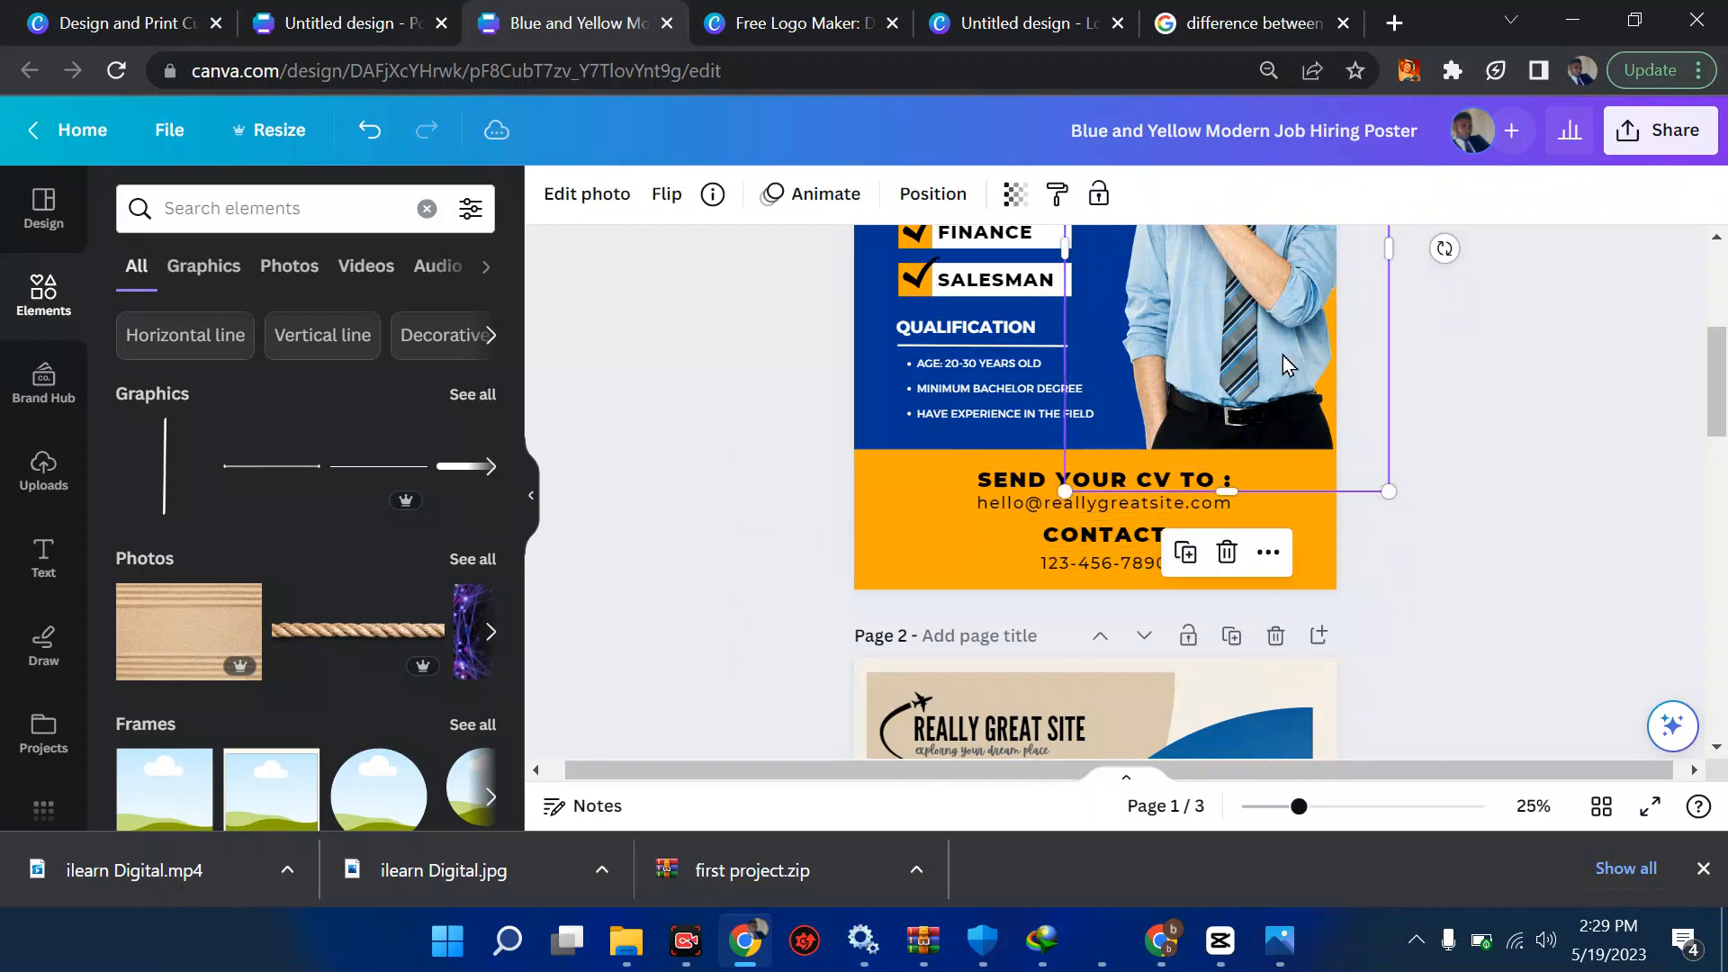
{"action": "left_click", "coordinate": [1101, 185]}
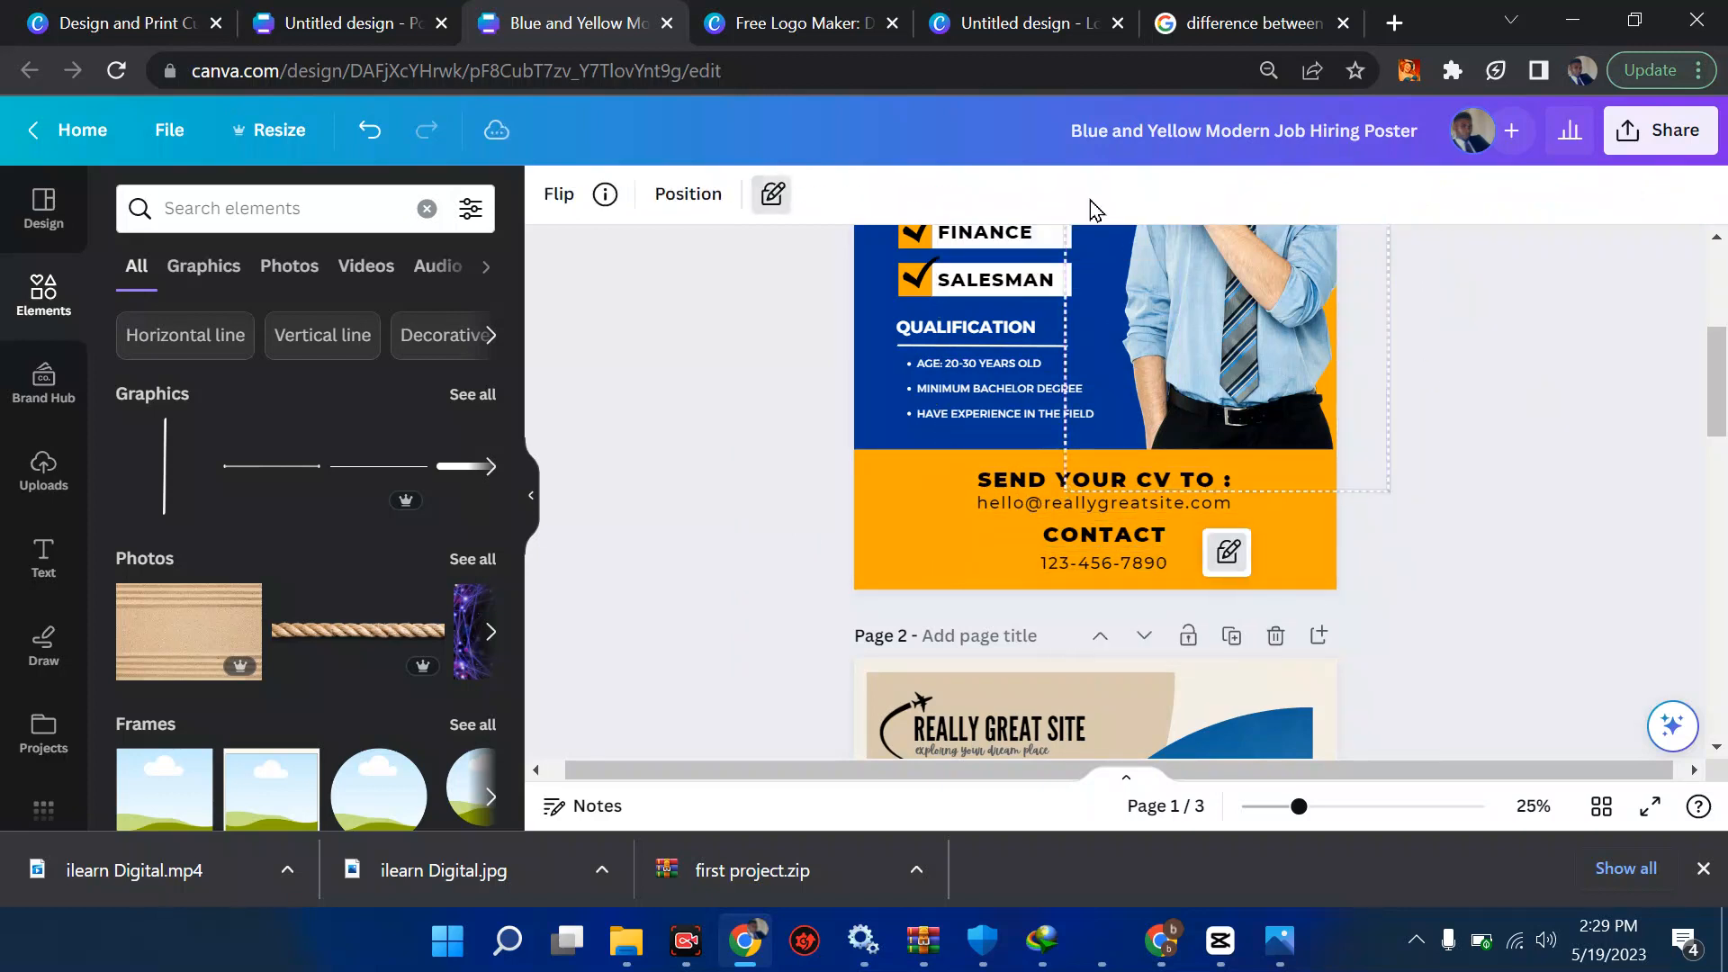
Copy the SEND YOUR CV TO and CONTACT text boxes from page 1 onto the orange rectangle on page 3.
{"action": "left_click", "coordinate": [1116, 569]}
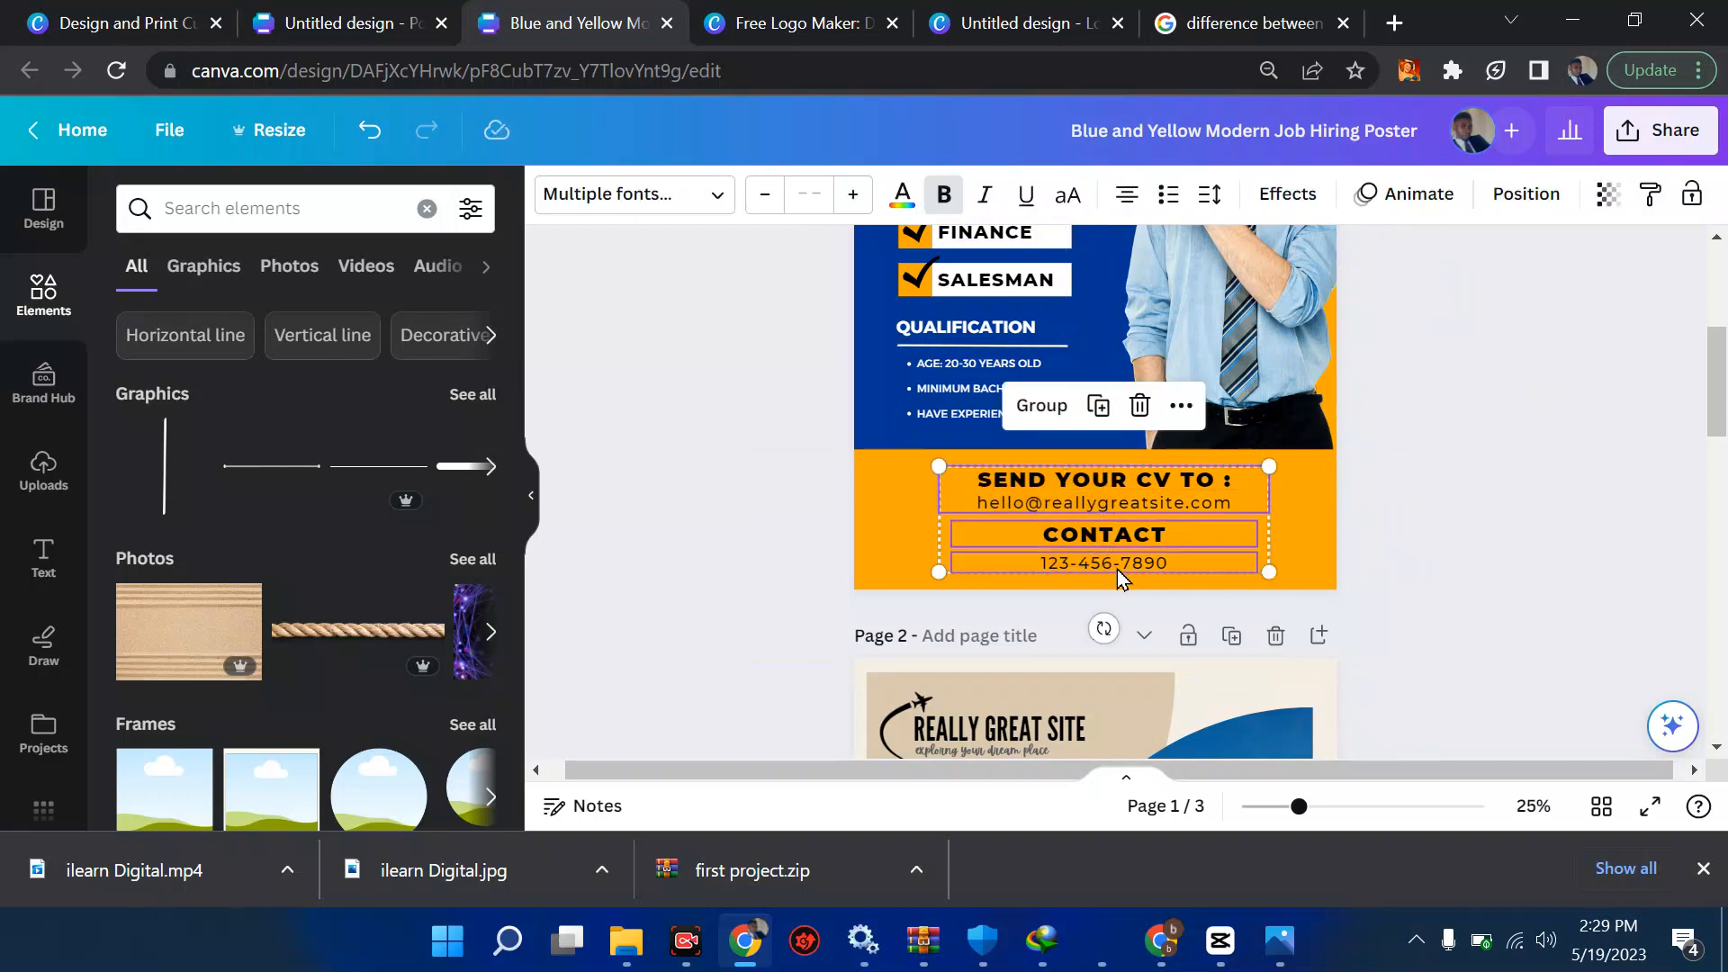
{"action": "scroll", "coordinate": [1116, 569], "scroll_direction": "down", "scroll_amount": 15}
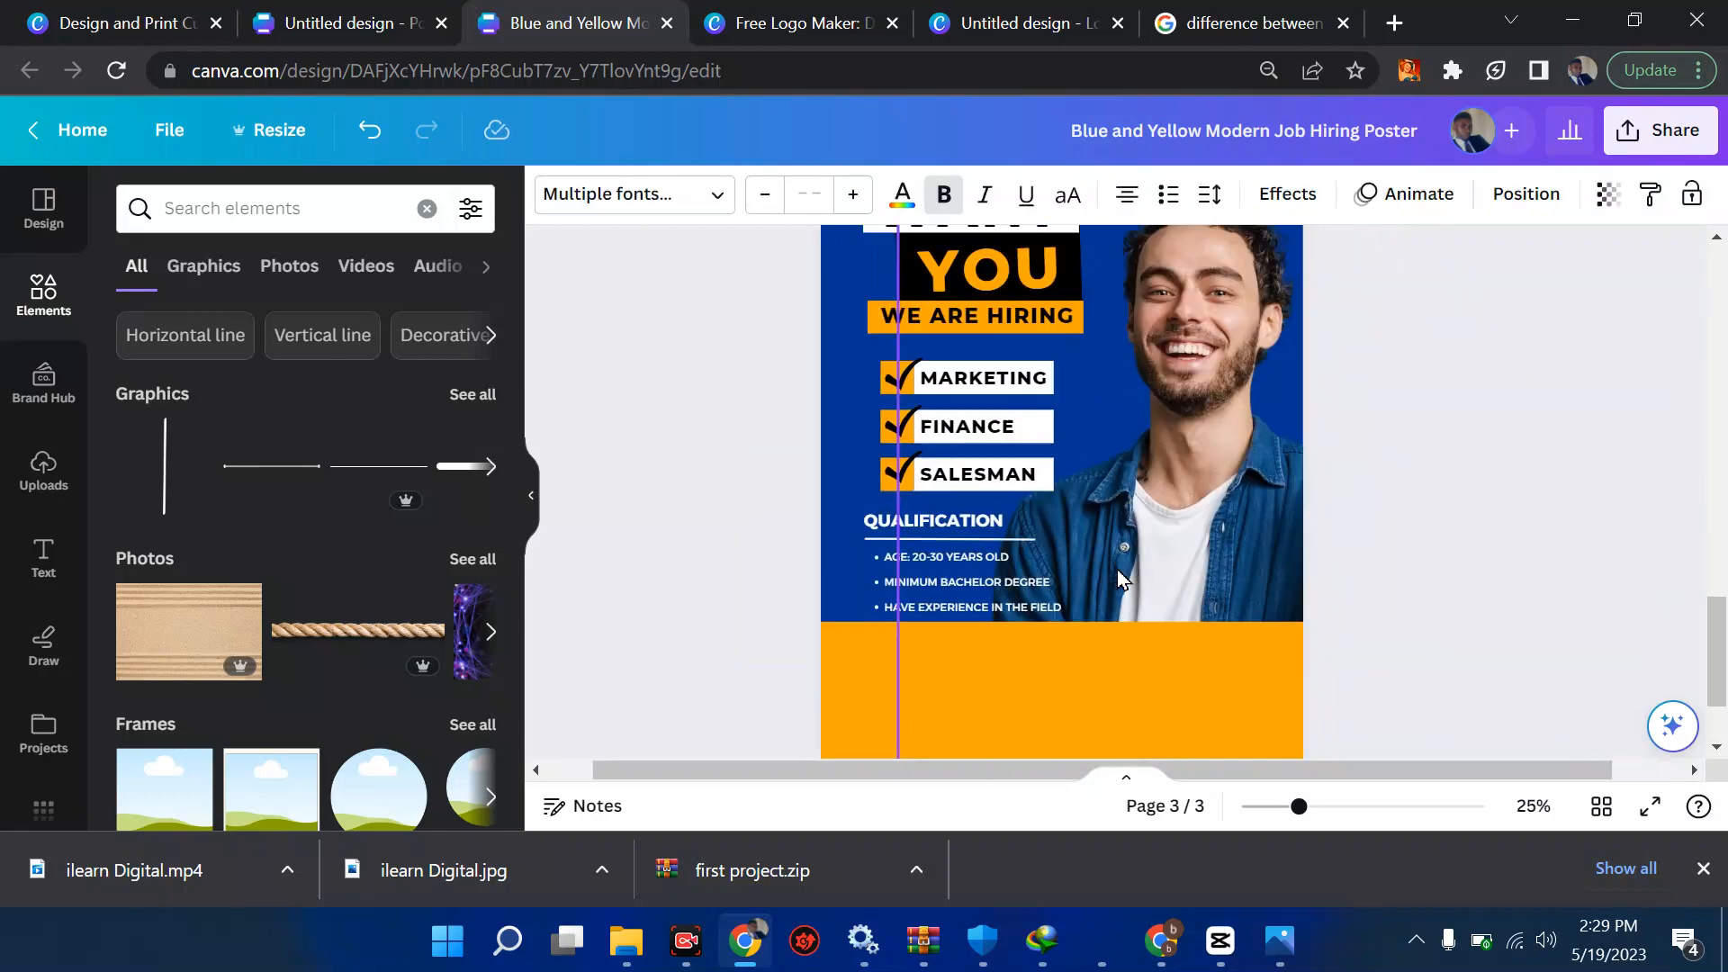
{"action": "scroll", "coordinate": [1117, 569], "scroll_direction": "down", "scroll_amount": 2}
{"action": "left_click", "coordinate": [973, 585]}
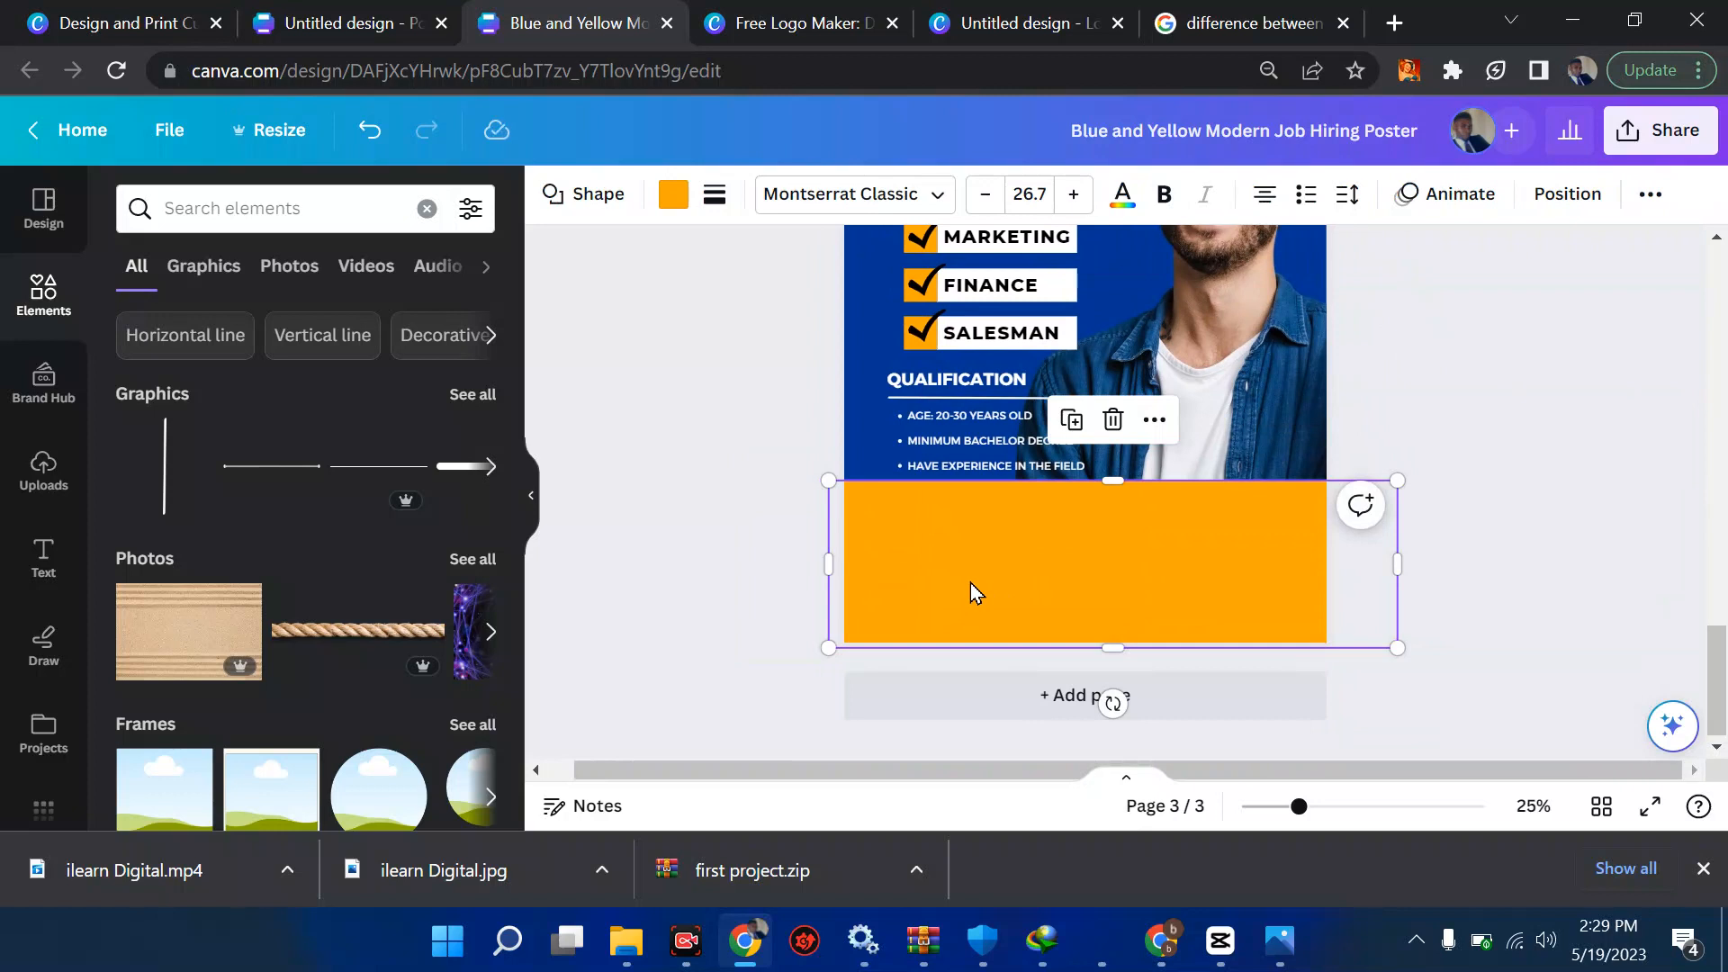
{"action": "key", "text": "ctrl+v"}
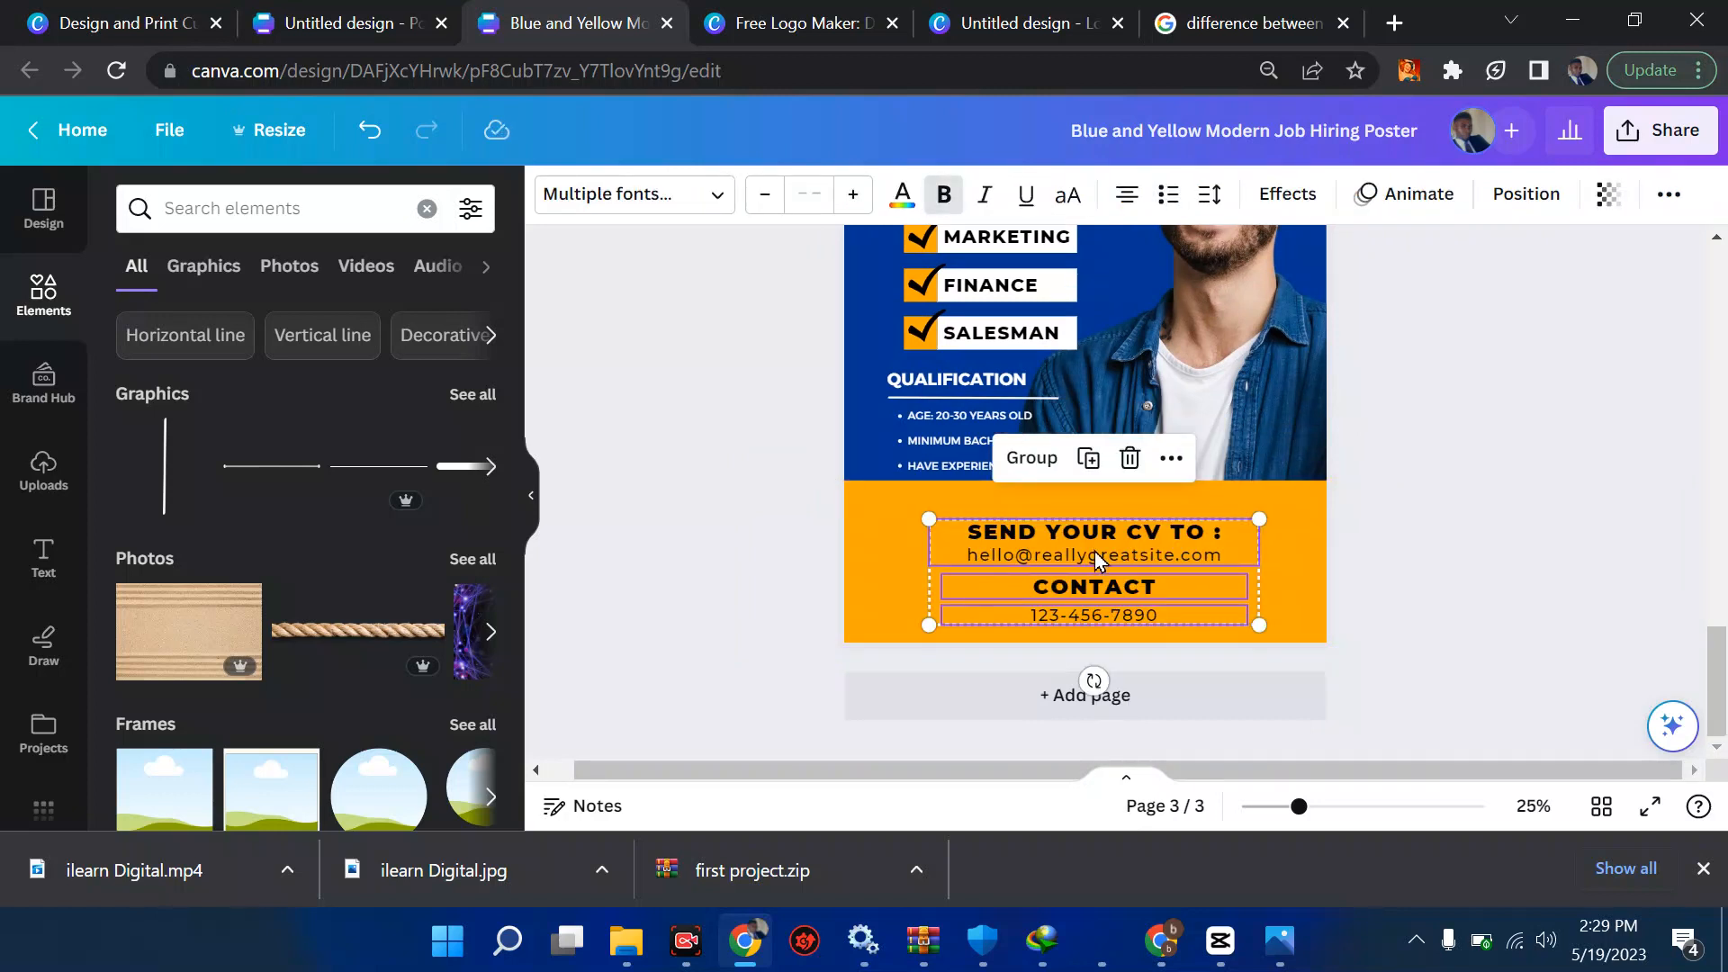
Nudge the pasted contact text boxes upward within the orange rectangle on page 3.
{"action": "key", "text": "Up"}
{"action": "key", "text": "Up"}
{"action": "key", "text": "Up"}
{"action": "key", "text": "Up"}
{"action": "key", "text": "Up"}
{"action": "key", "text": "Up"}
{"action": "key", "text": "Up"}
{"action": "key", "text": "Up"}
{"action": "key", "text": "Up"}
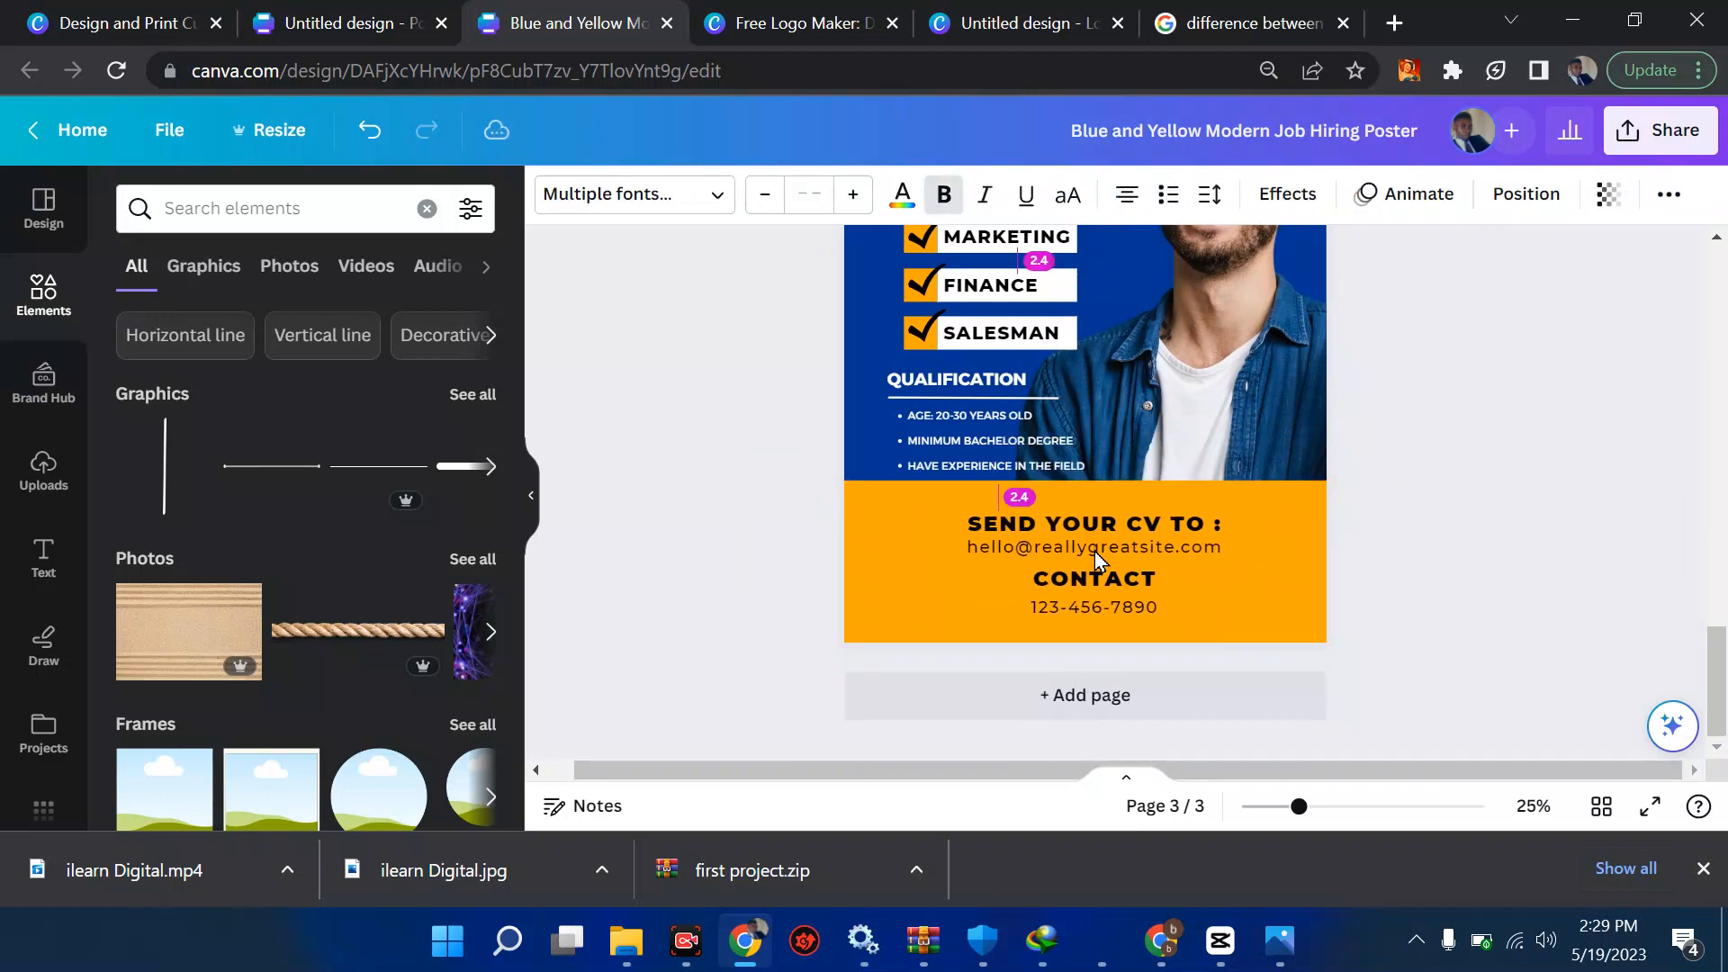
Try left and right alignment on the page 3 contact text and return it to centered.
{"action": "left_click", "coordinate": [1132, 199]}
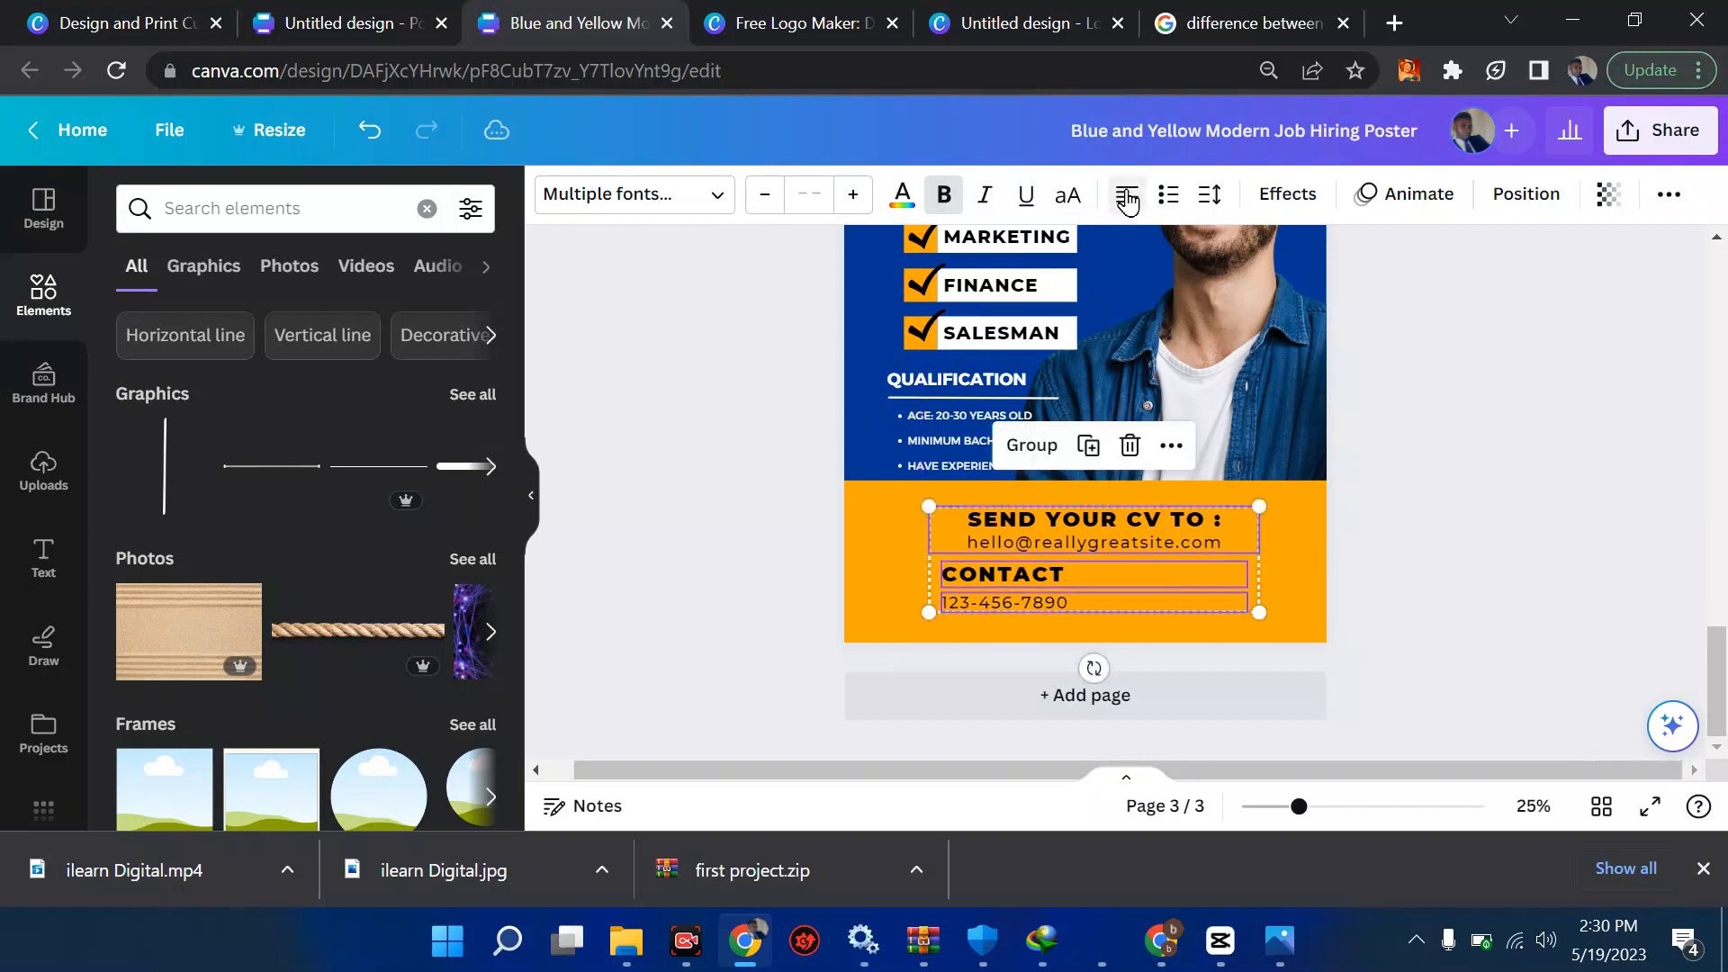
{"action": "left_click", "coordinate": [1129, 200]}
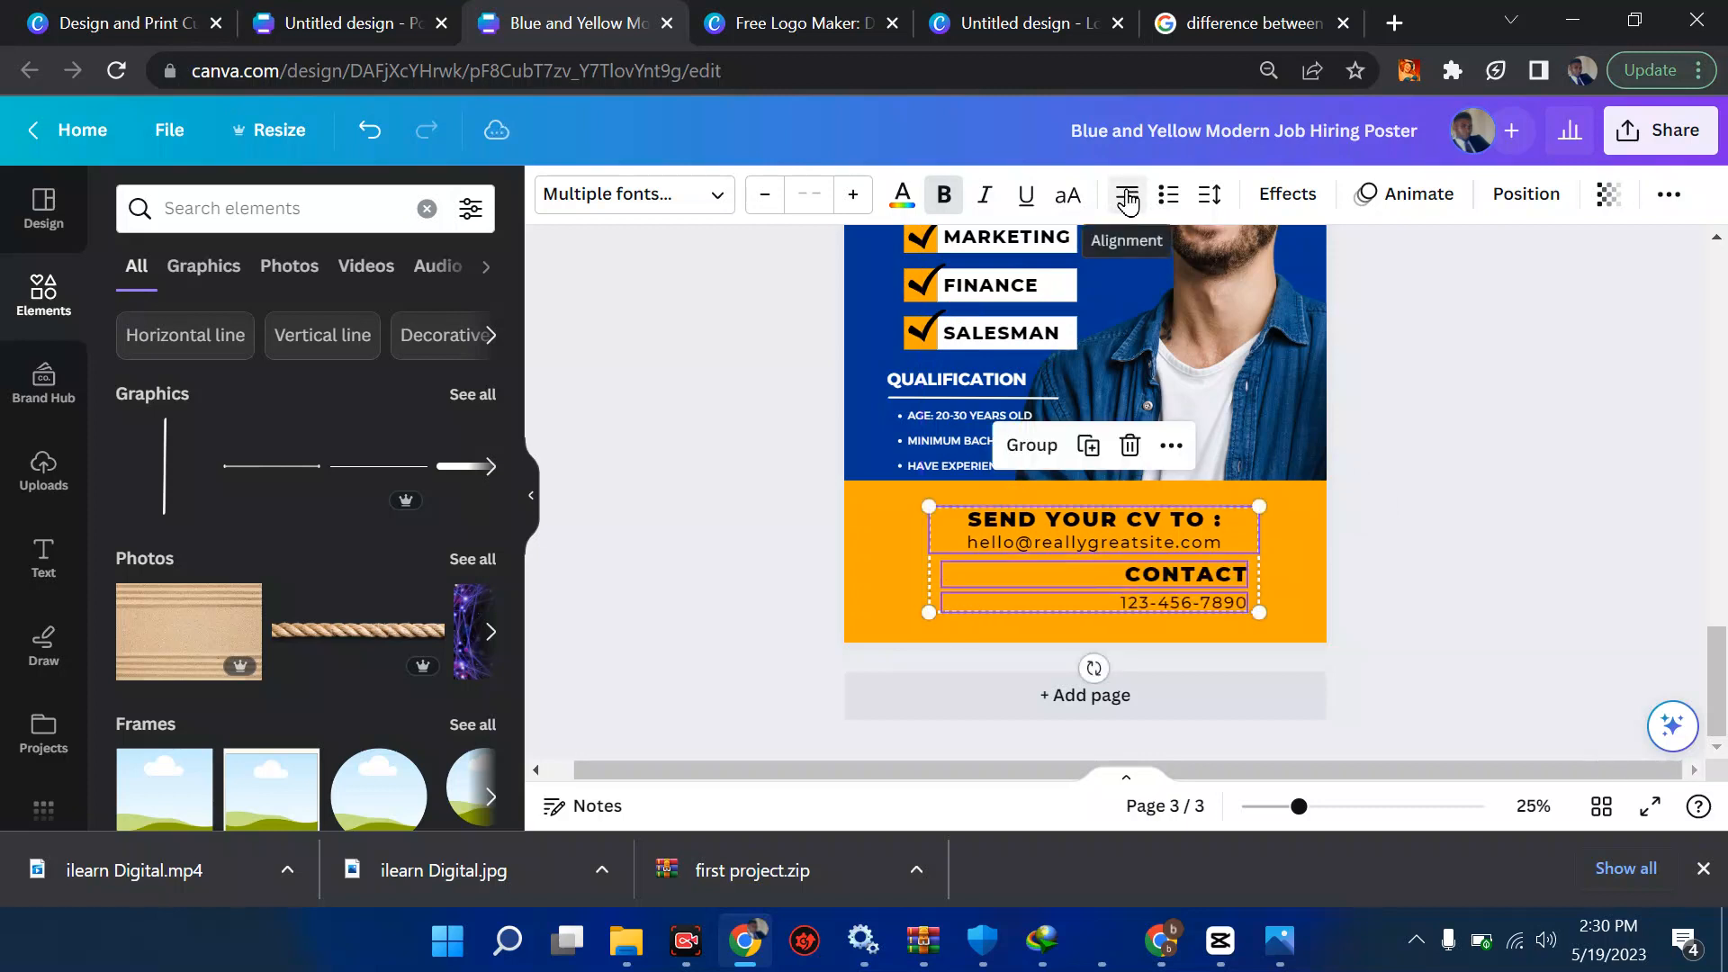
{"action": "left_click", "coordinate": [1129, 200]}
{"action": "left_click", "coordinate": [1505, 531]}
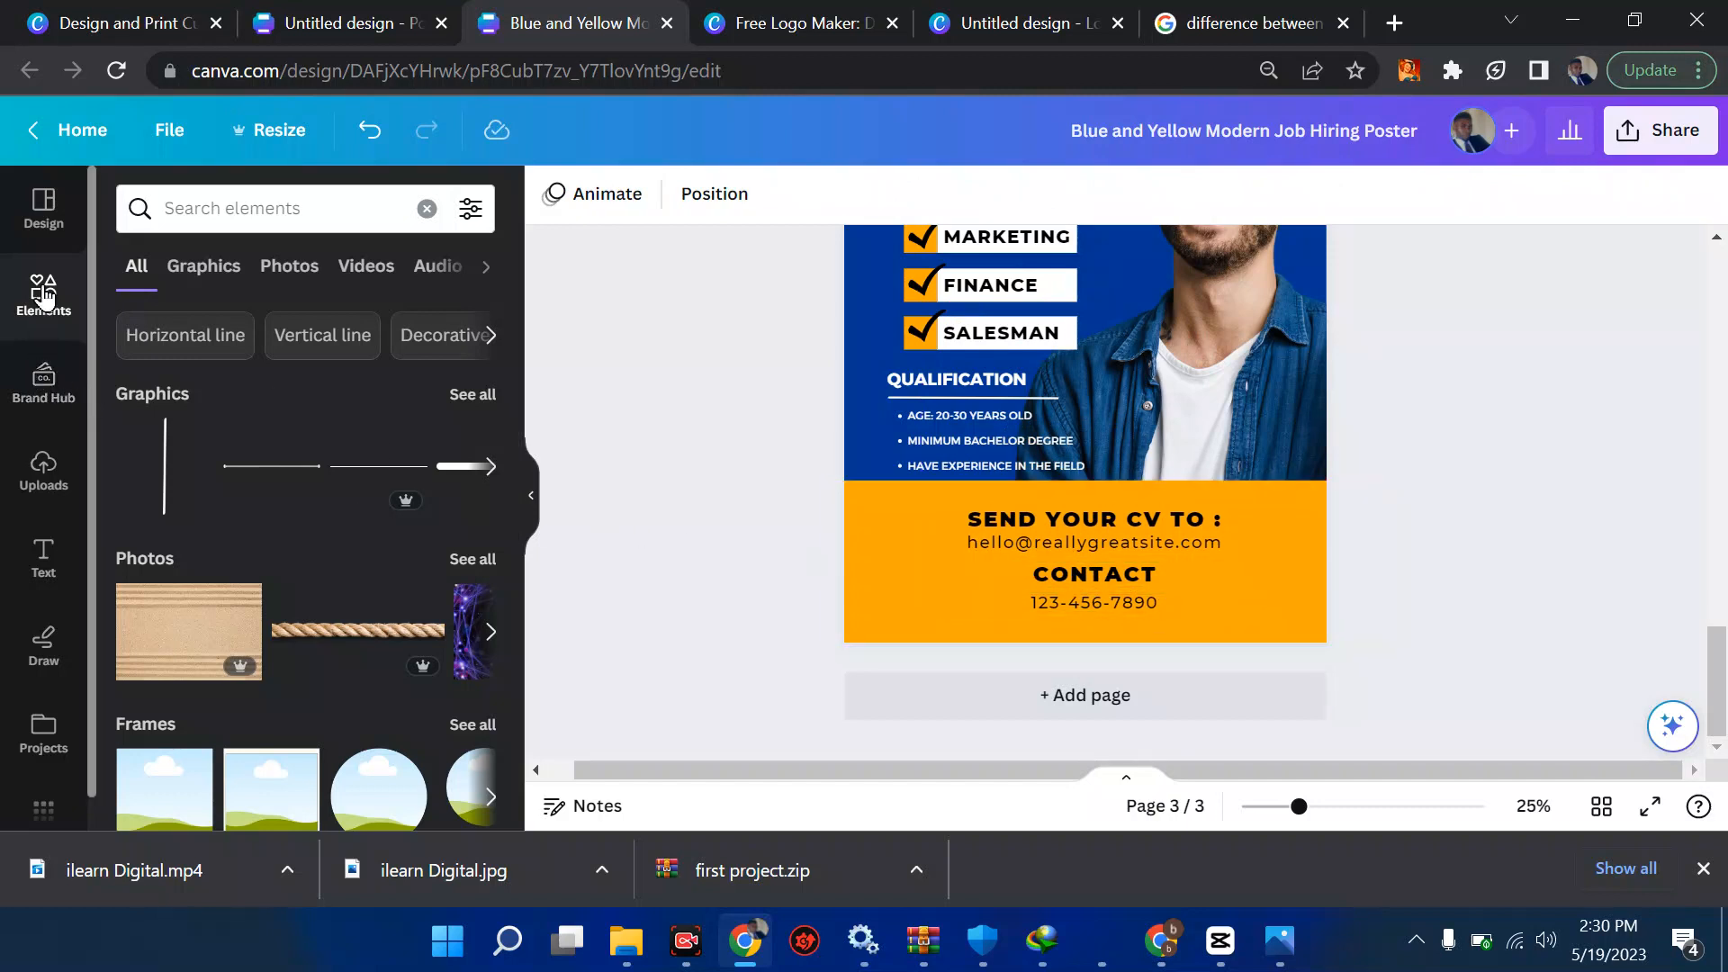
Search the elements for "twitter", add the round blue Twitter icon and shrink it to fit below the phone number on page 3.
{"action": "left_click", "coordinate": [202, 212]}
{"action": "type", "text": "twitter"}
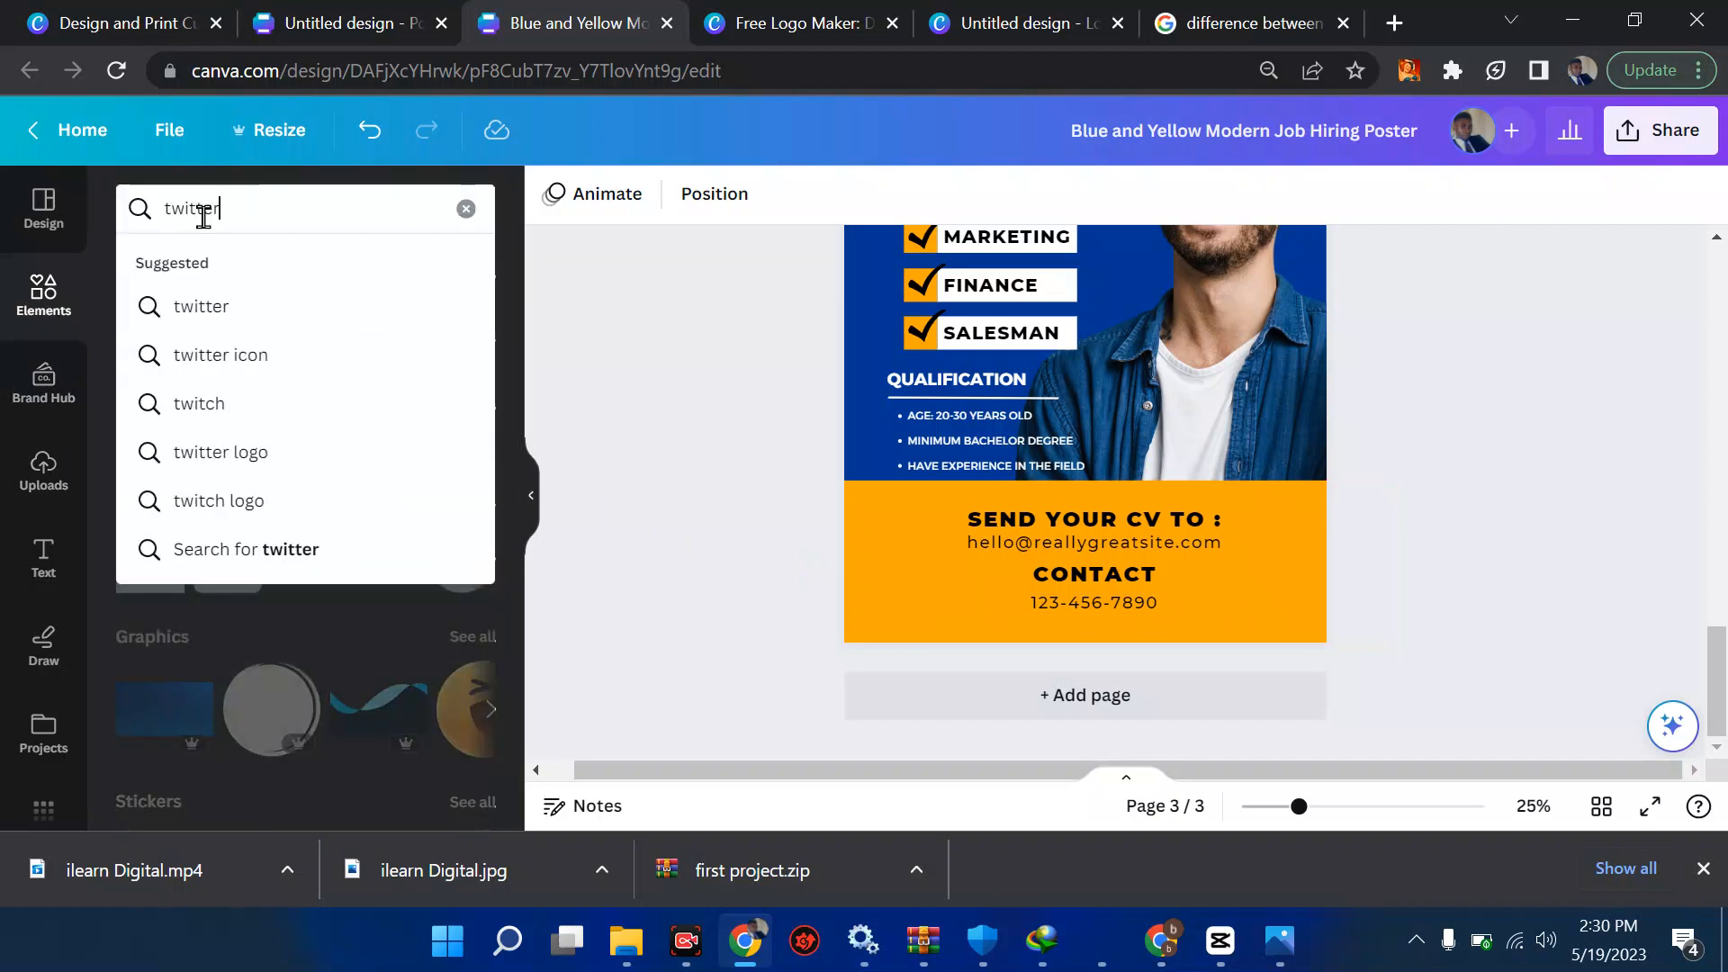
{"action": "key", "text": "Return"}
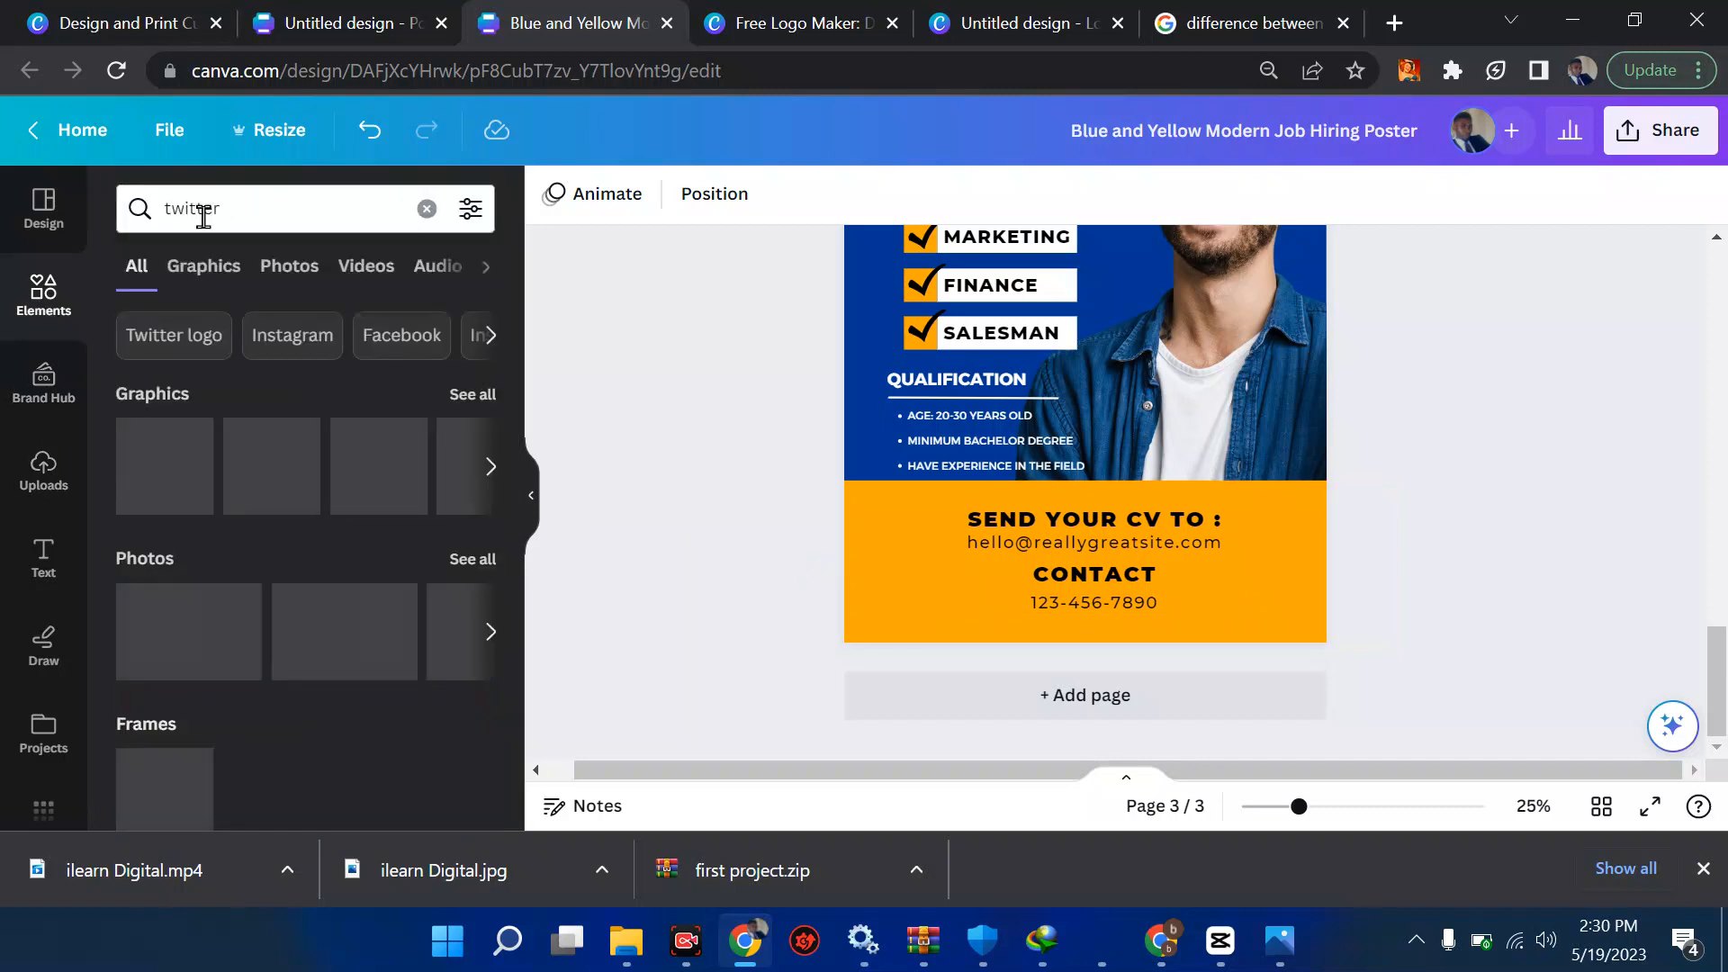
{"action": "left_click", "coordinate": [165, 465]}
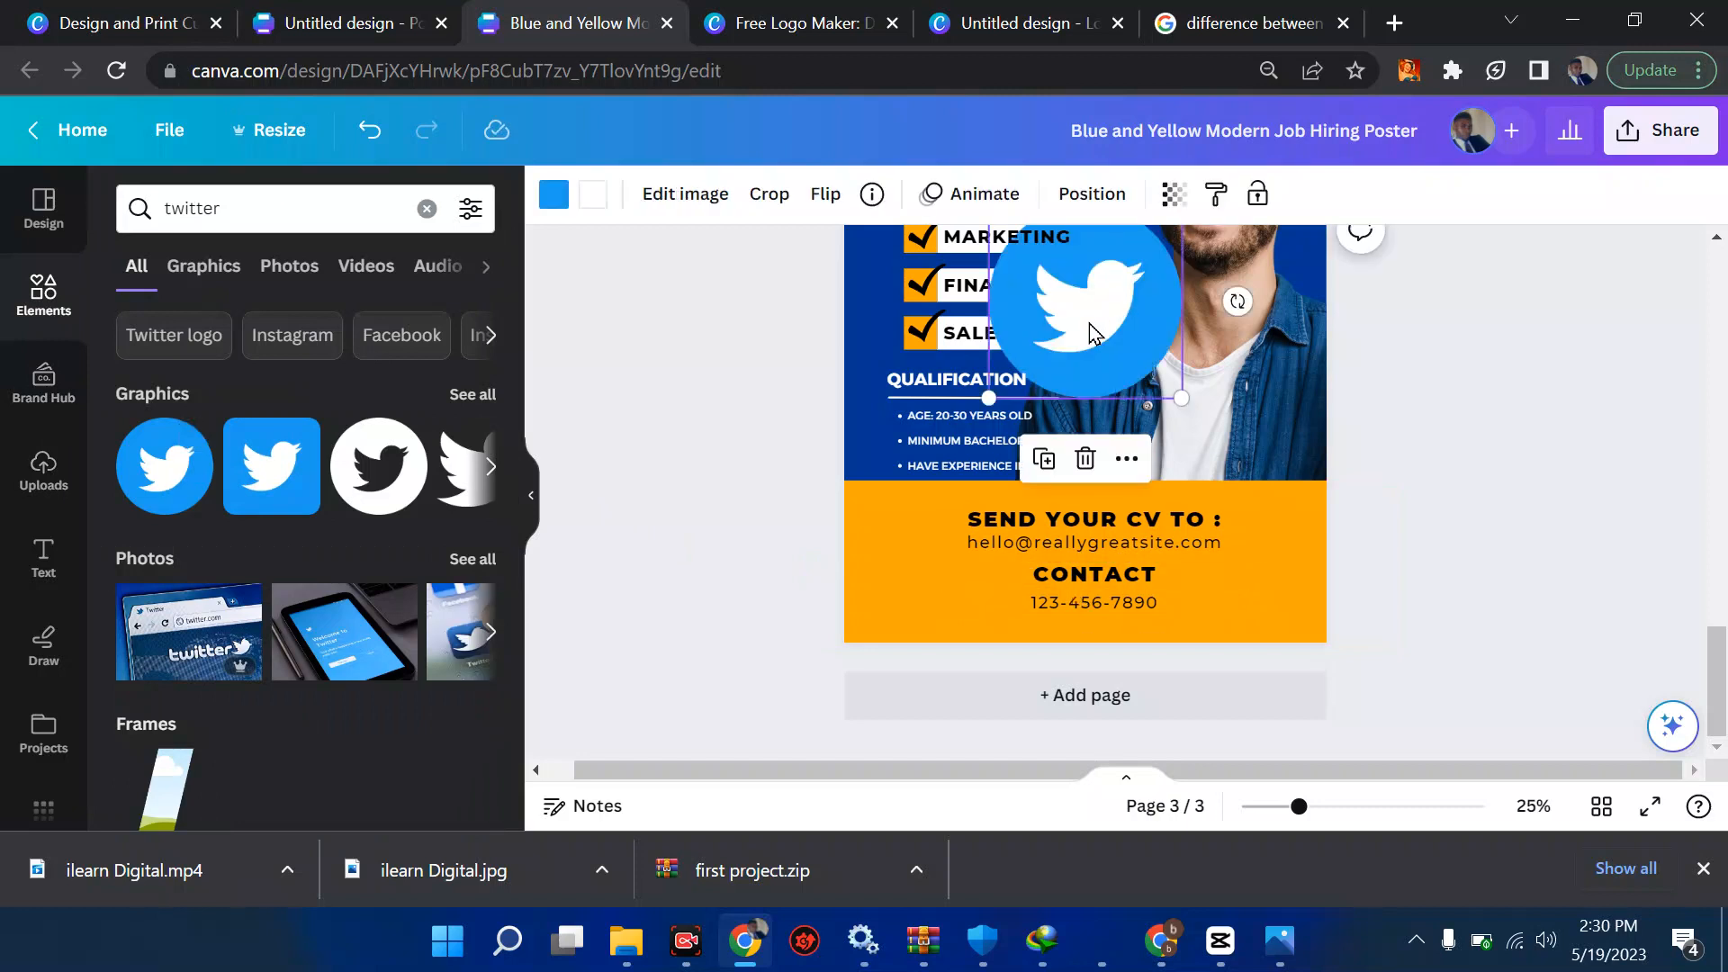
{"action": "left_click_drag", "start_coordinate": [1091, 328], "coordinate": [953, 595]}
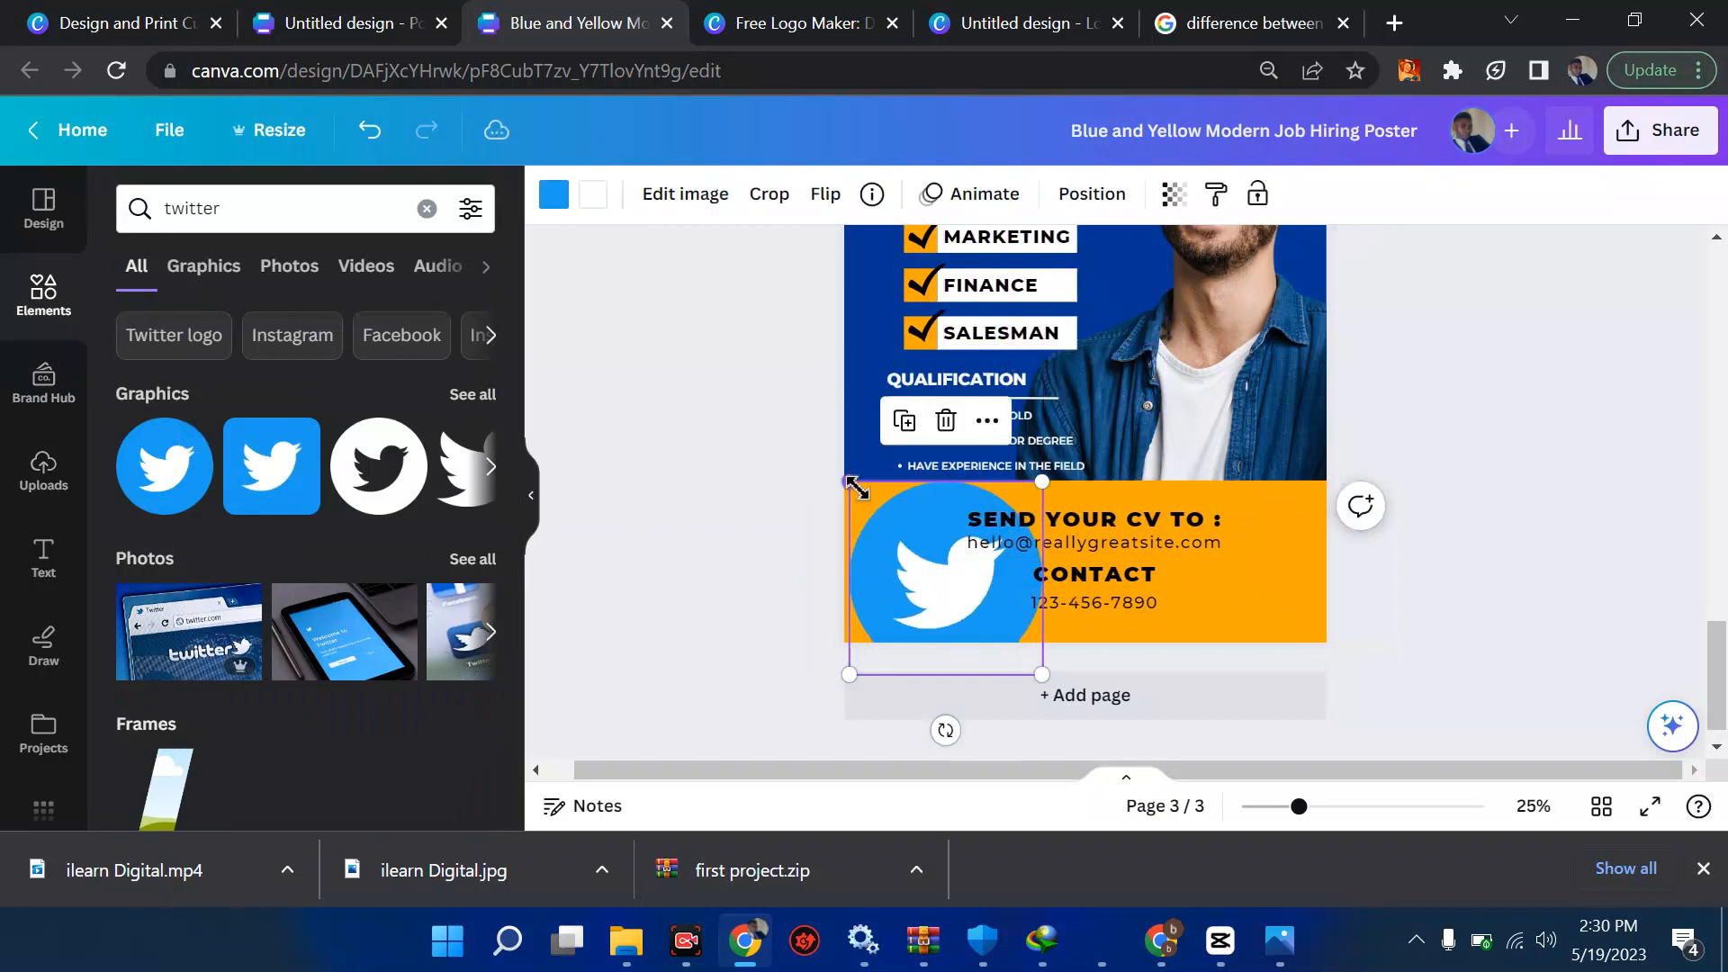
{"action": "left_click_drag", "start_coordinate": [850, 484], "coordinate": [1056, 641]}
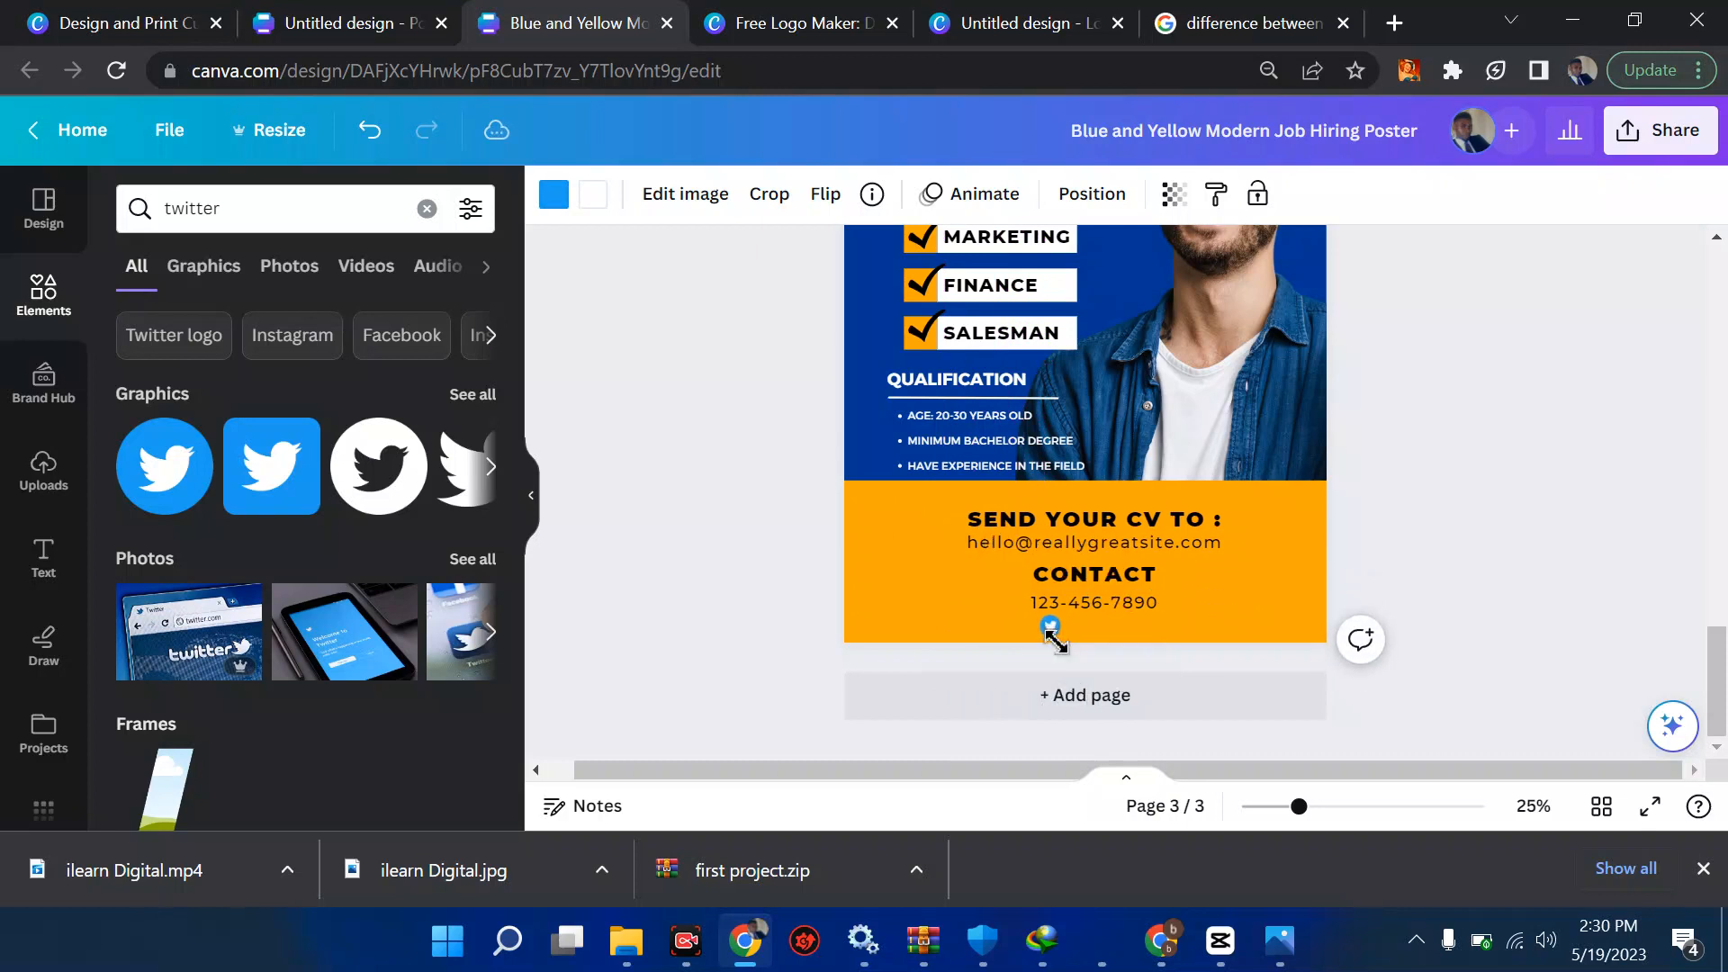
{"action": "left_click", "coordinate": [1521, 615]}
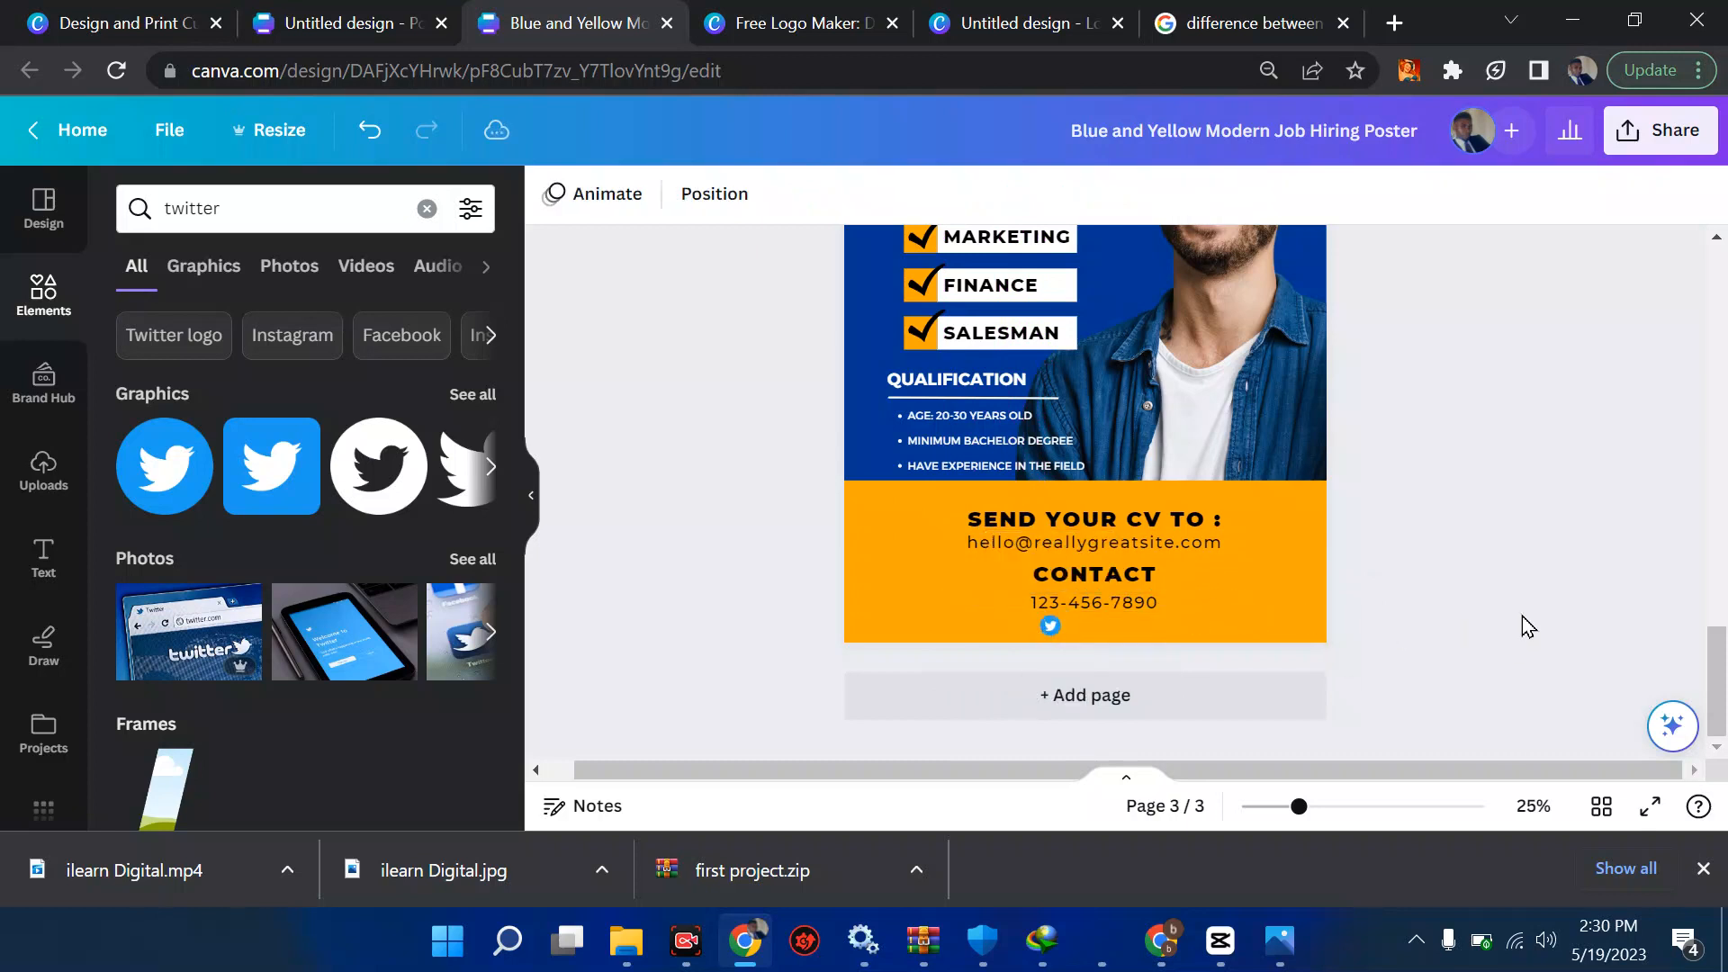
{"action": "scroll", "coordinate": [1522, 616], "scroll_direction": "up", "scroll_amount": 3}
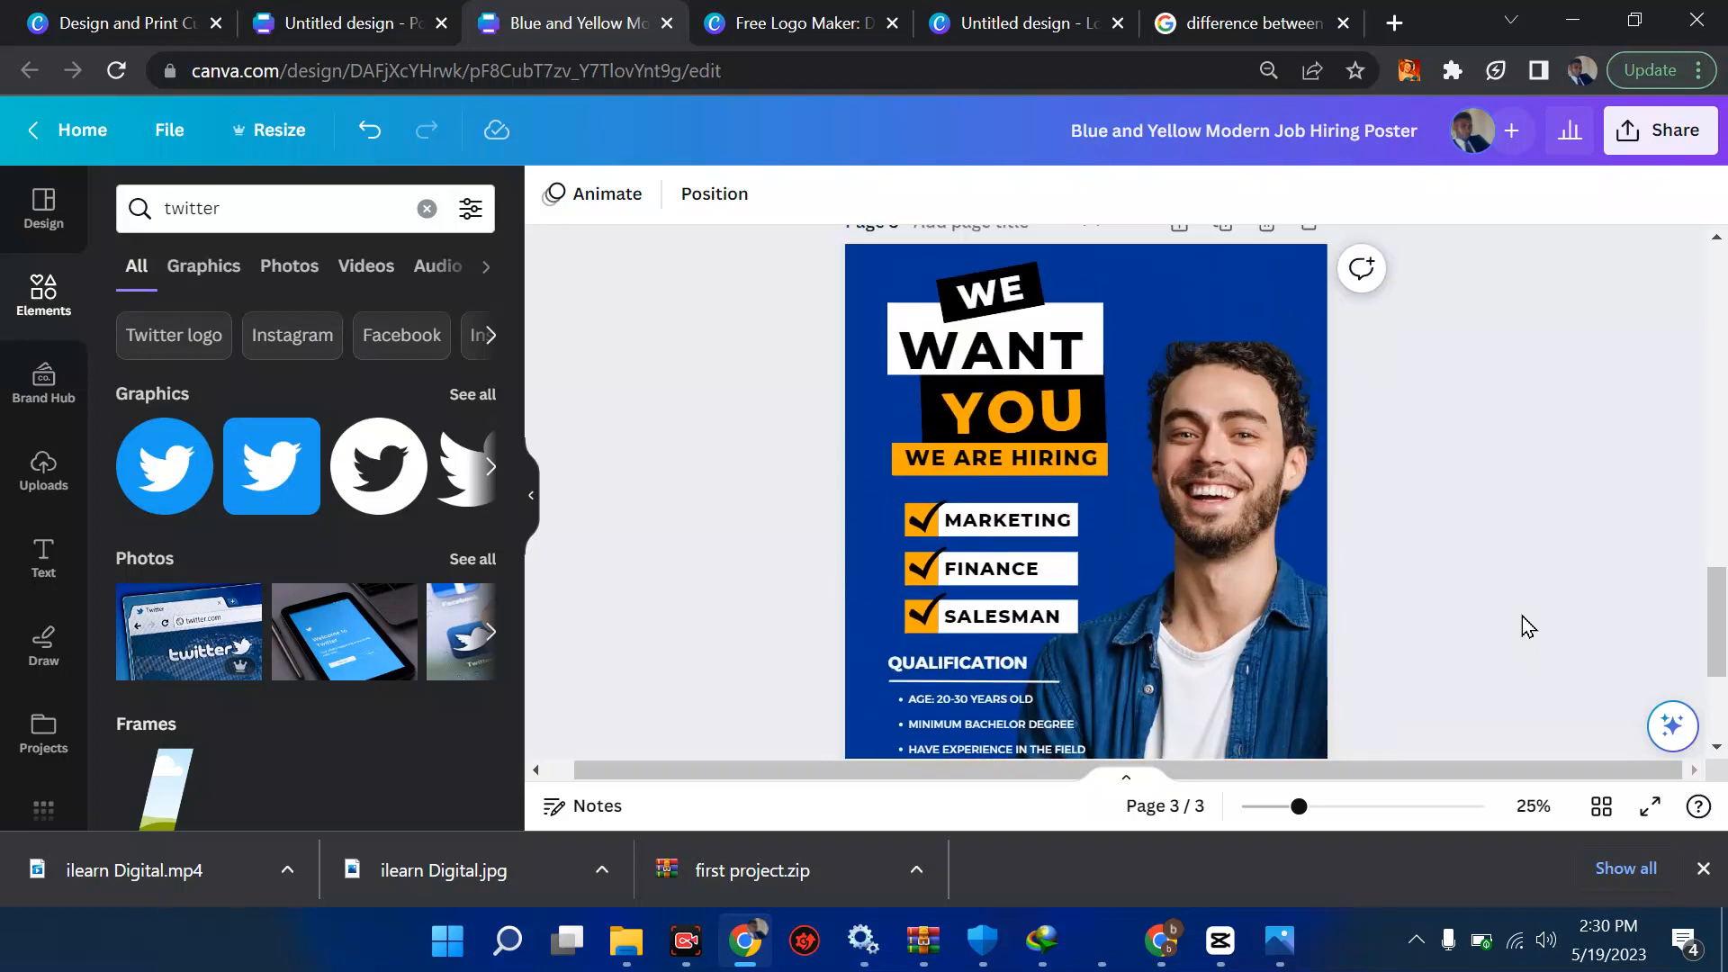
Examine the logo, heading and tagline of the travel poster on page 2, including the fonts offered for the tagline.
{"action": "scroll", "coordinate": [1522, 626], "scroll_direction": "down", "scroll_amount": 5}
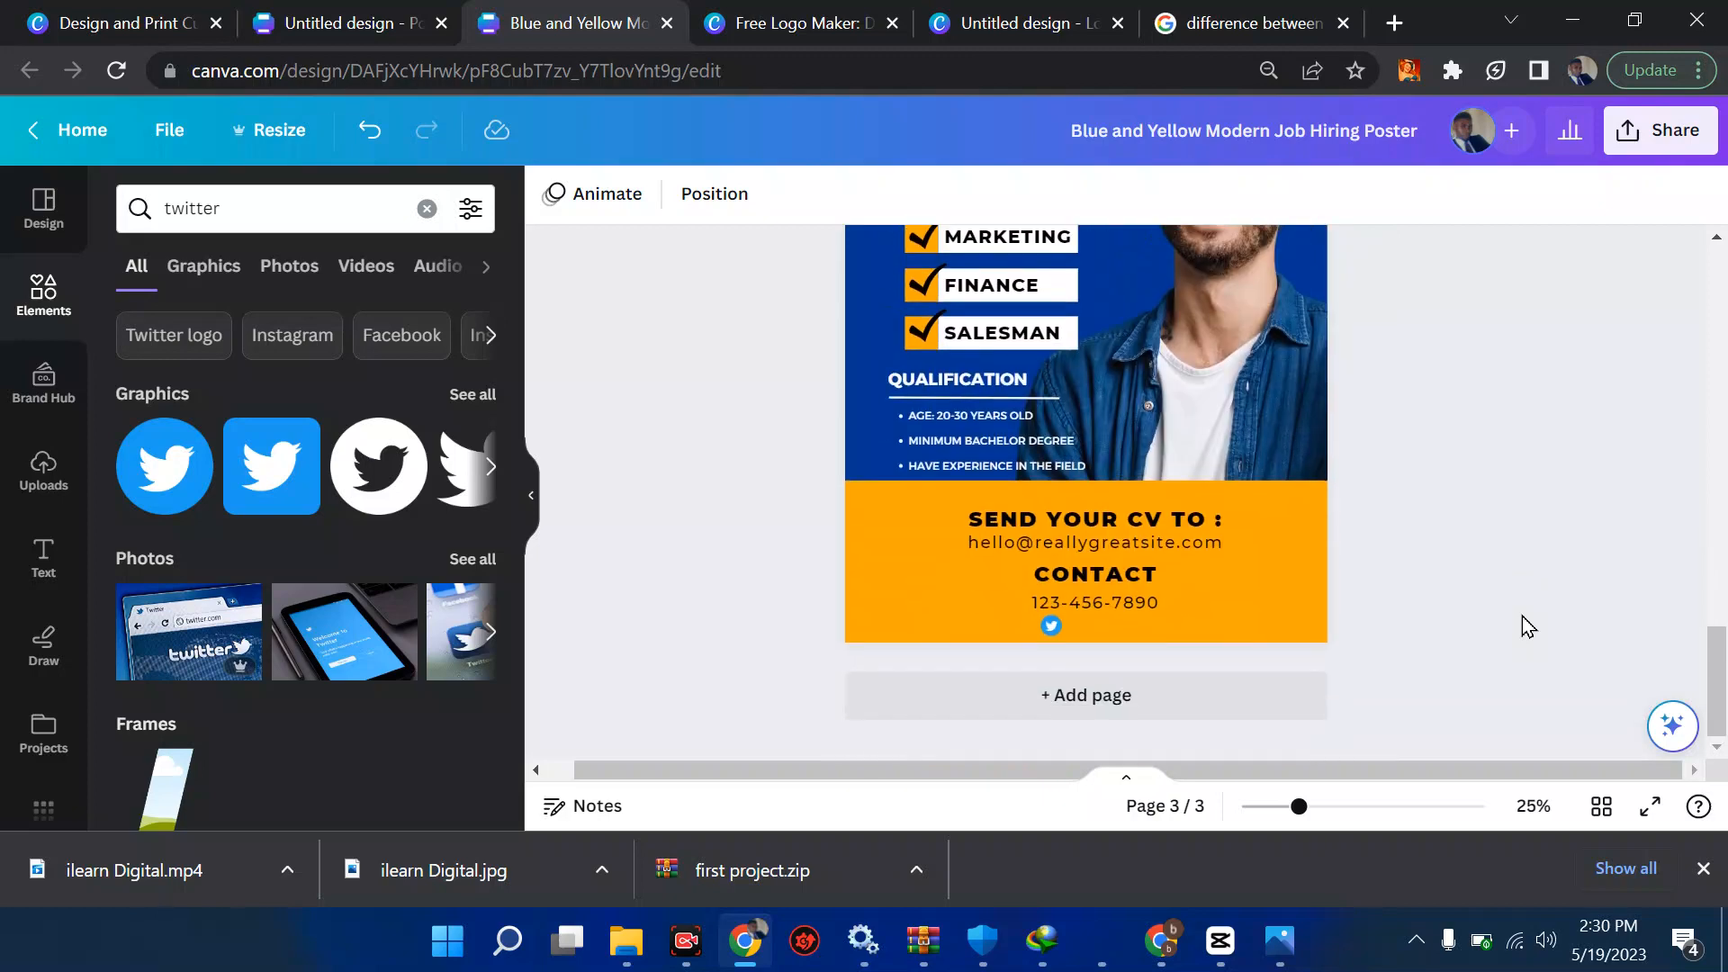
{"action": "scroll", "coordinate": [1522, 627], "scroll_direction": "up", "scroll_amount": 10}
{"action": "scroll", "coordinate": [1523, 616], "scroll_direction": "down", "scroll_amount": 1}
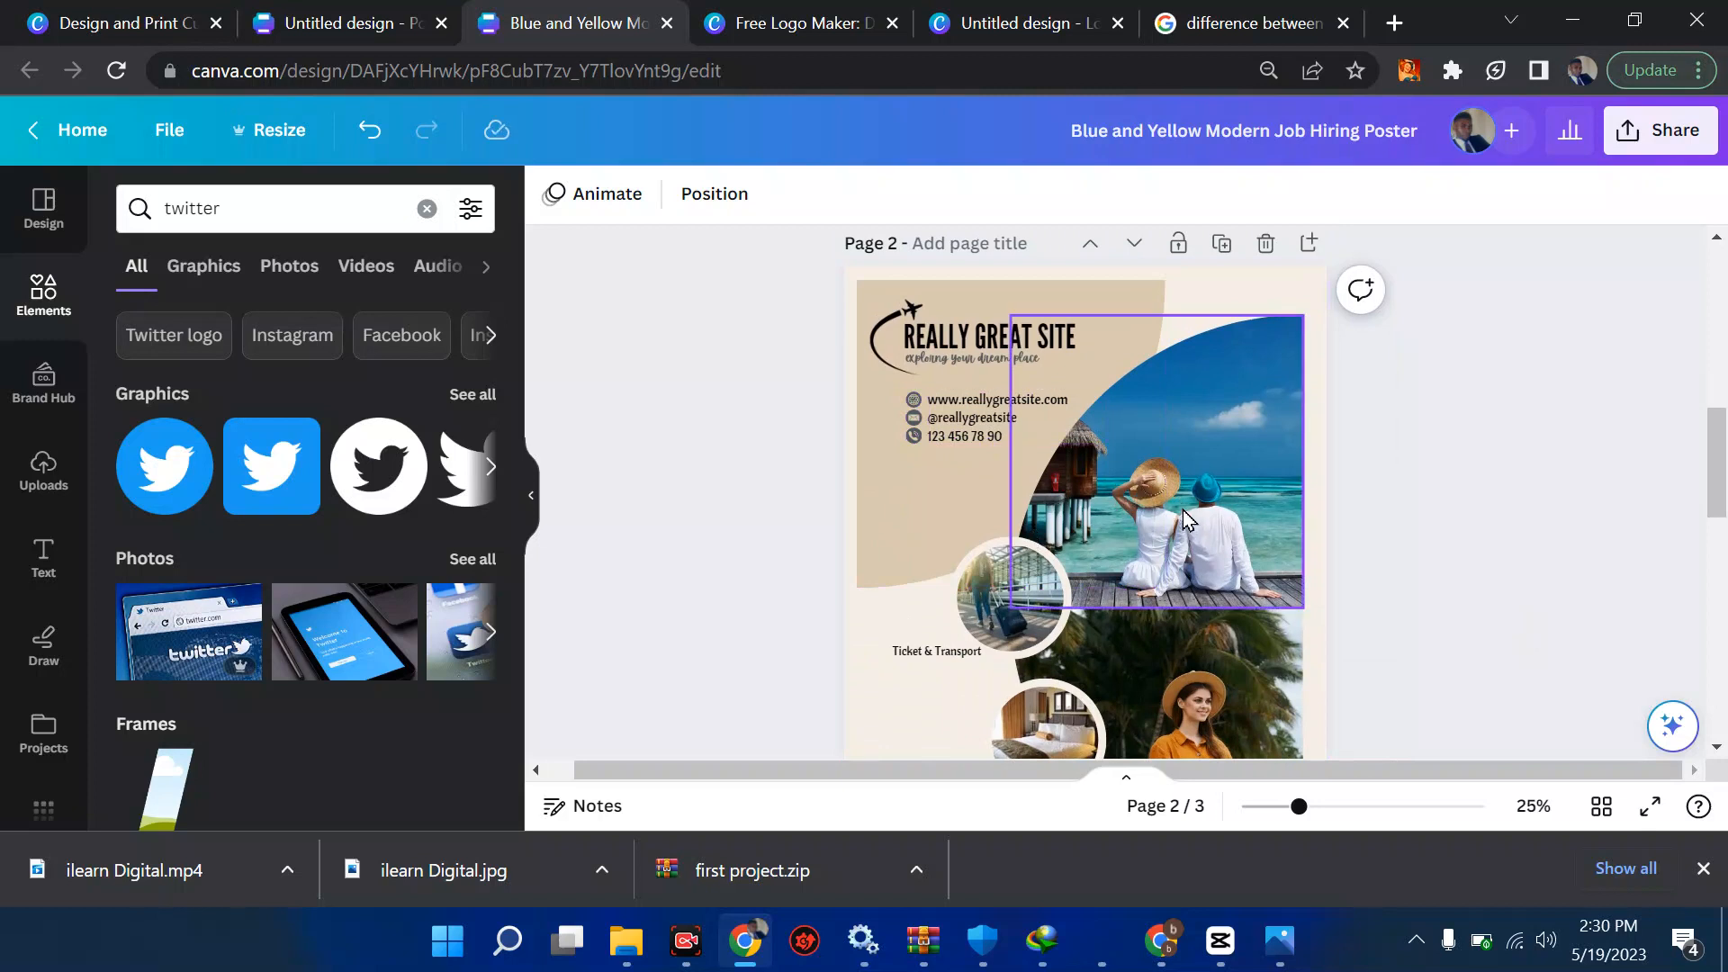
{"action": "left_click", "coordinate": [898, 322]}
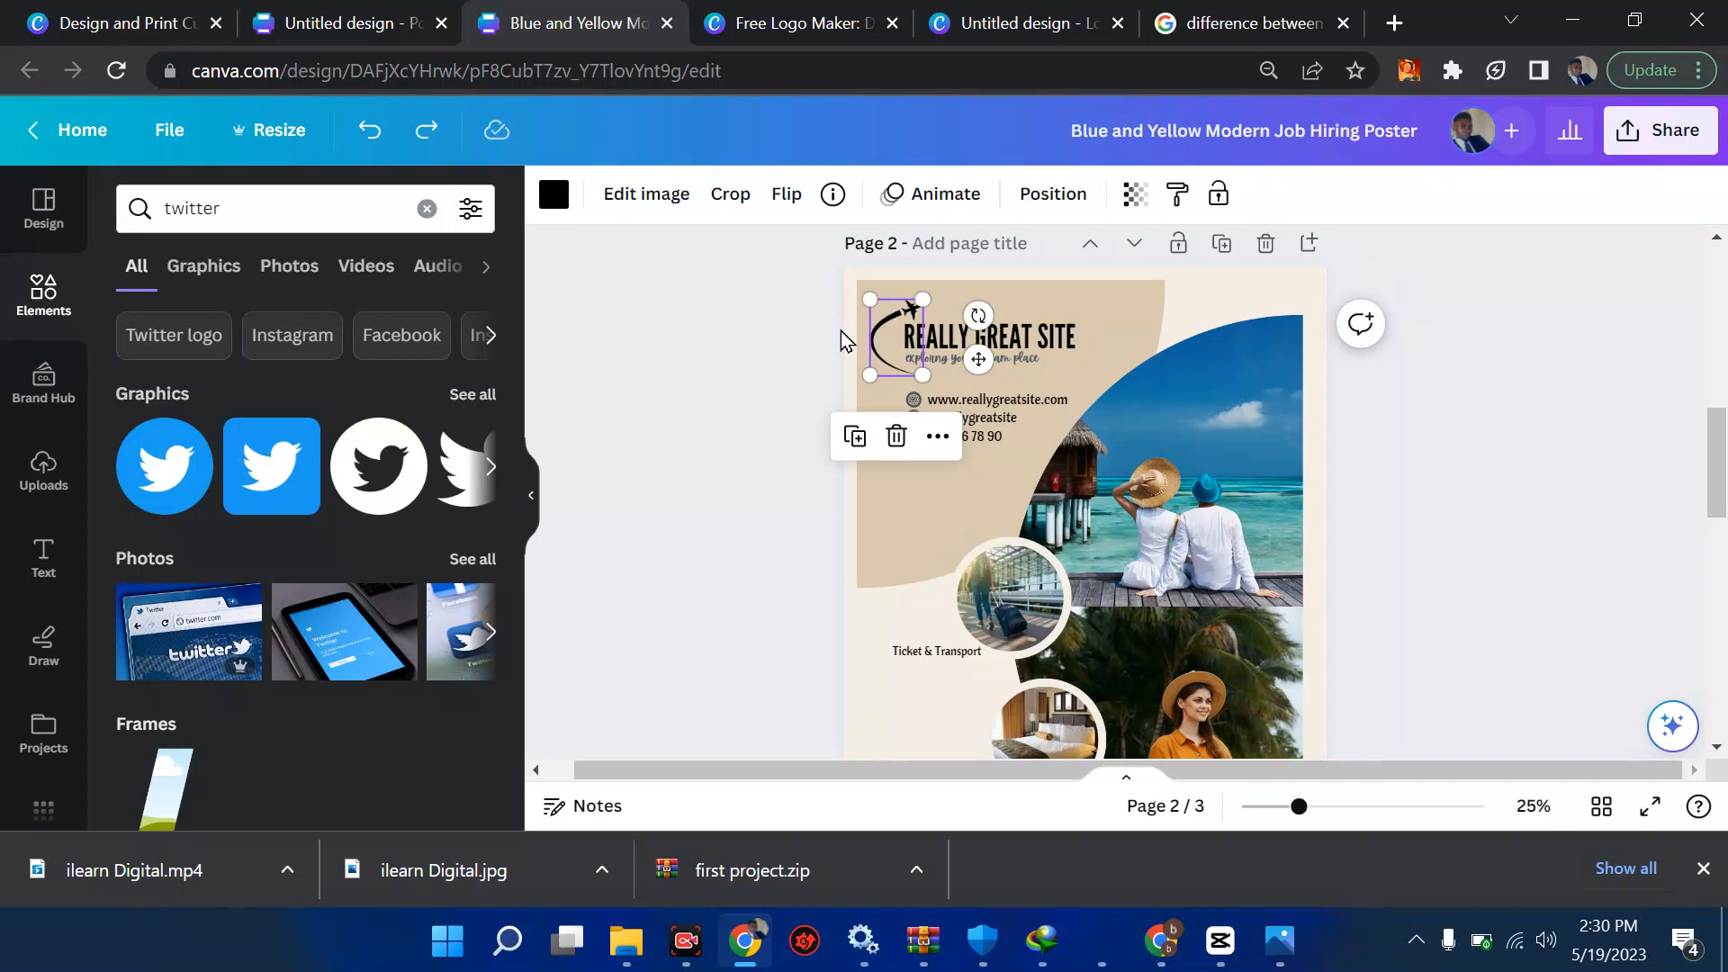
{"action": "left_click", "coordinate": [1020, 339]}
{"action": "left_click", "coordinate": [994, 360]}
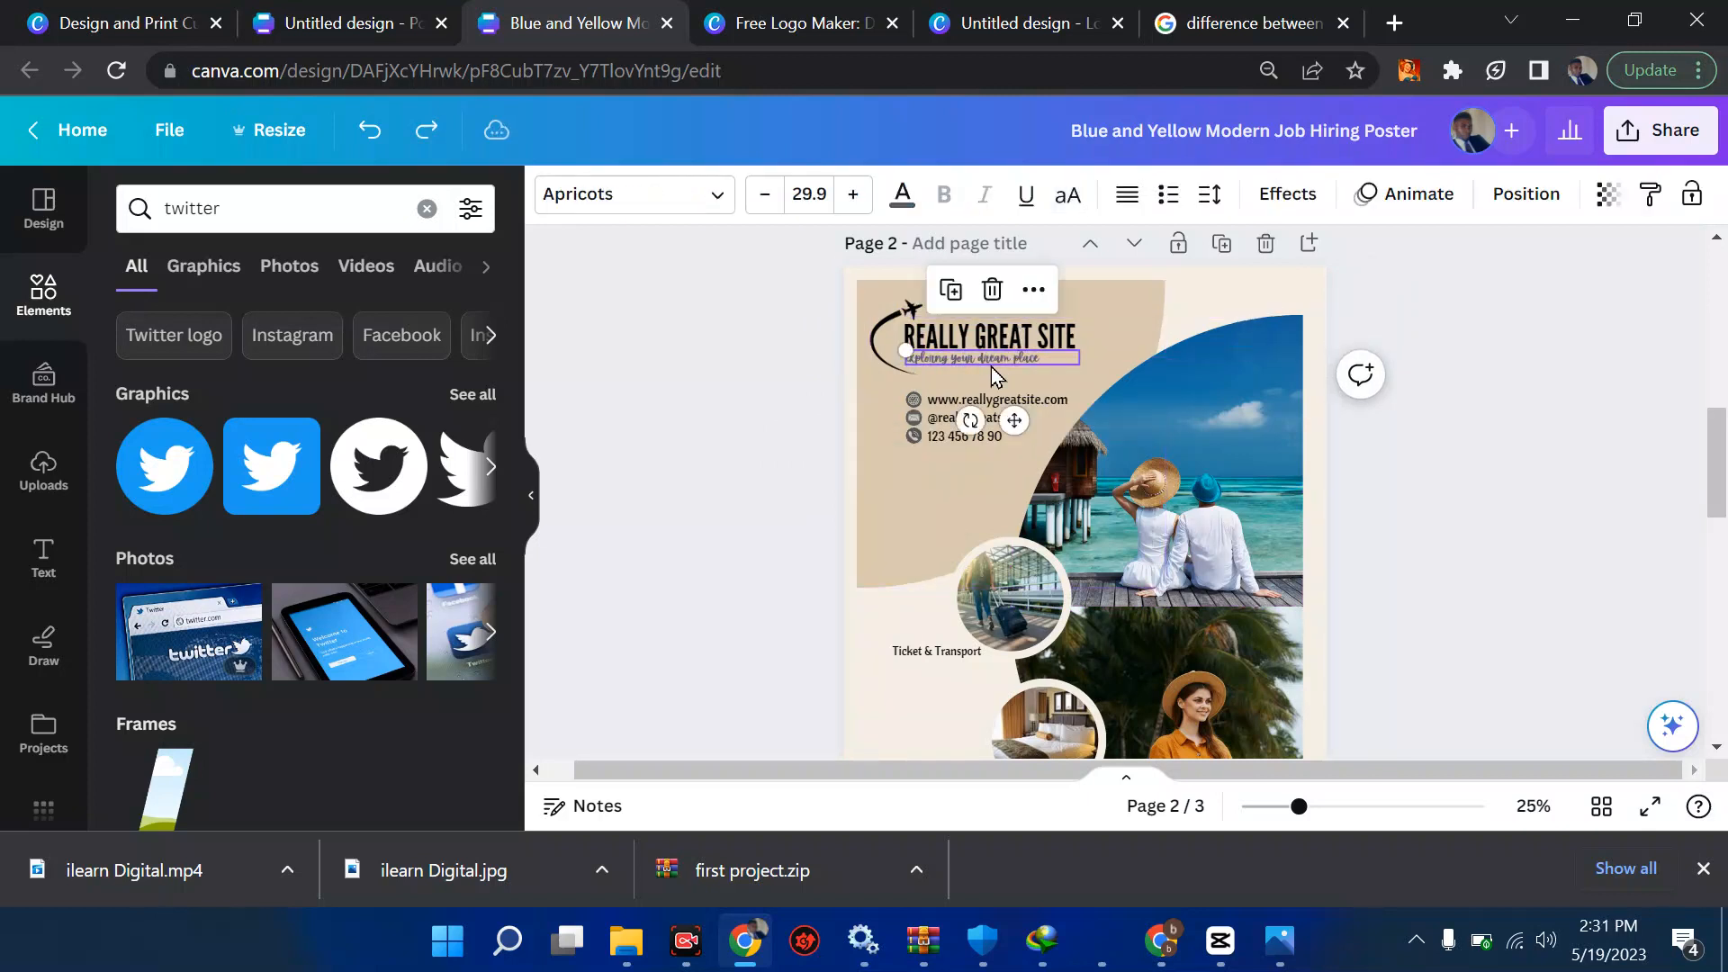
{"action": "left_click", "coordinate": [721, 205]}
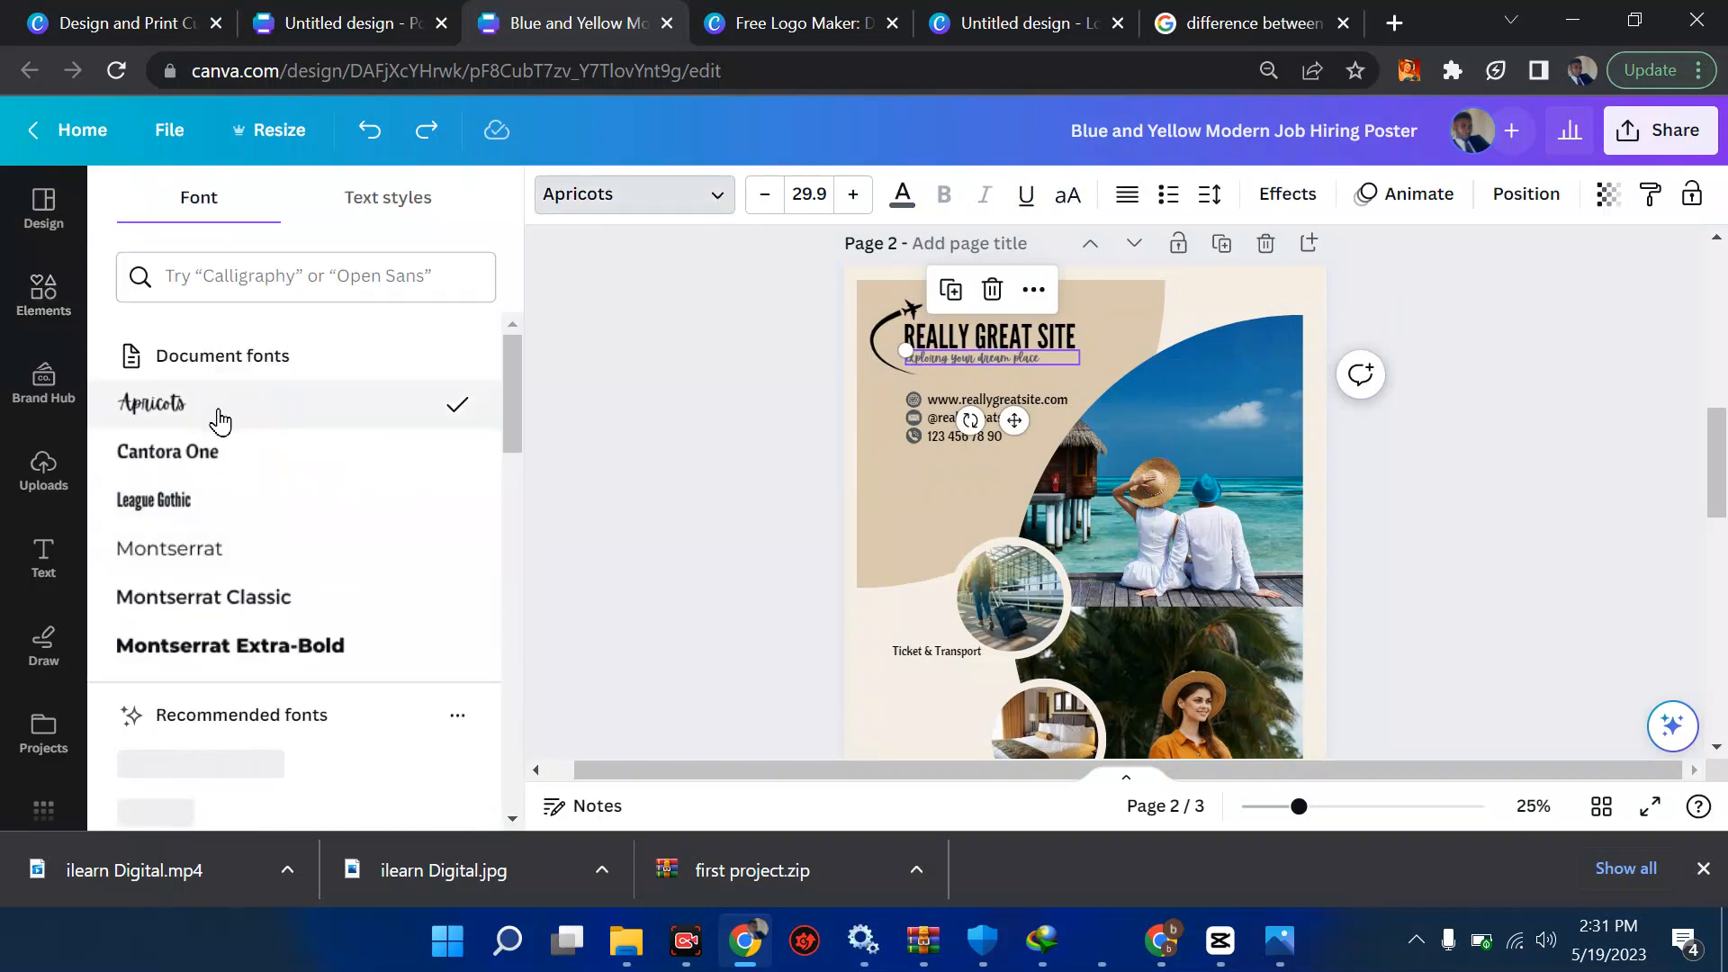
{"action": "scroll", "coordinate": [369, 441], "scroll_direction": "down", "scroll_amount": 8}
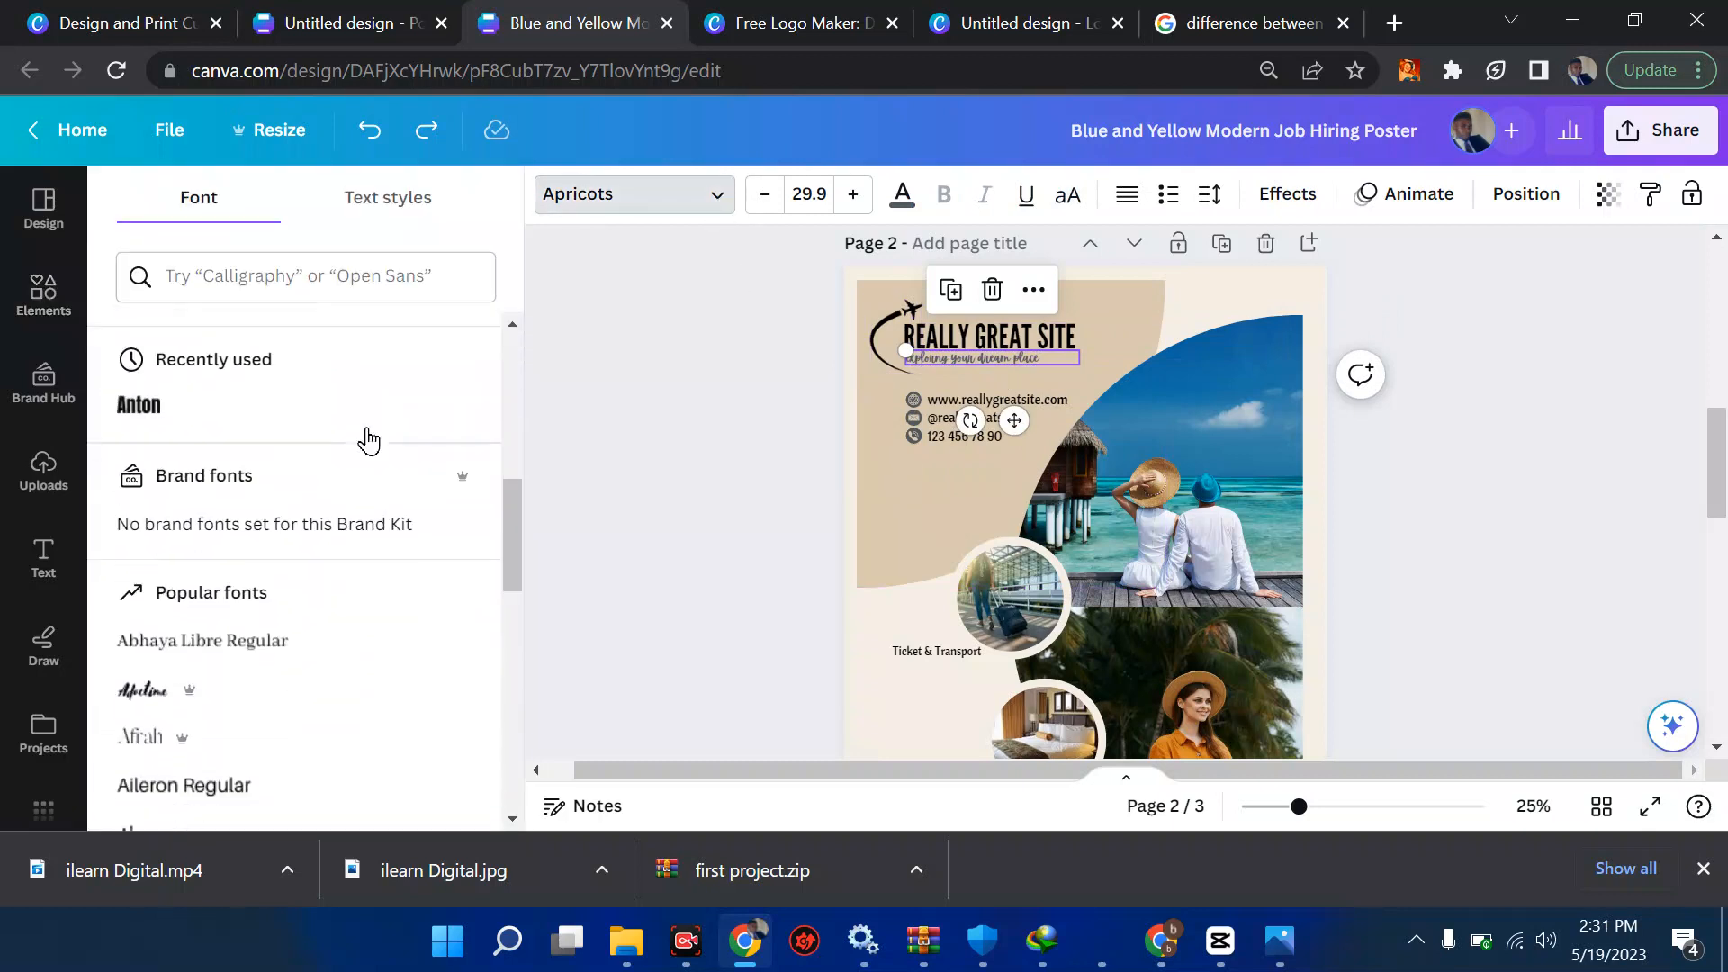
{"action": "left_click", "coordinate": [965, 457]}
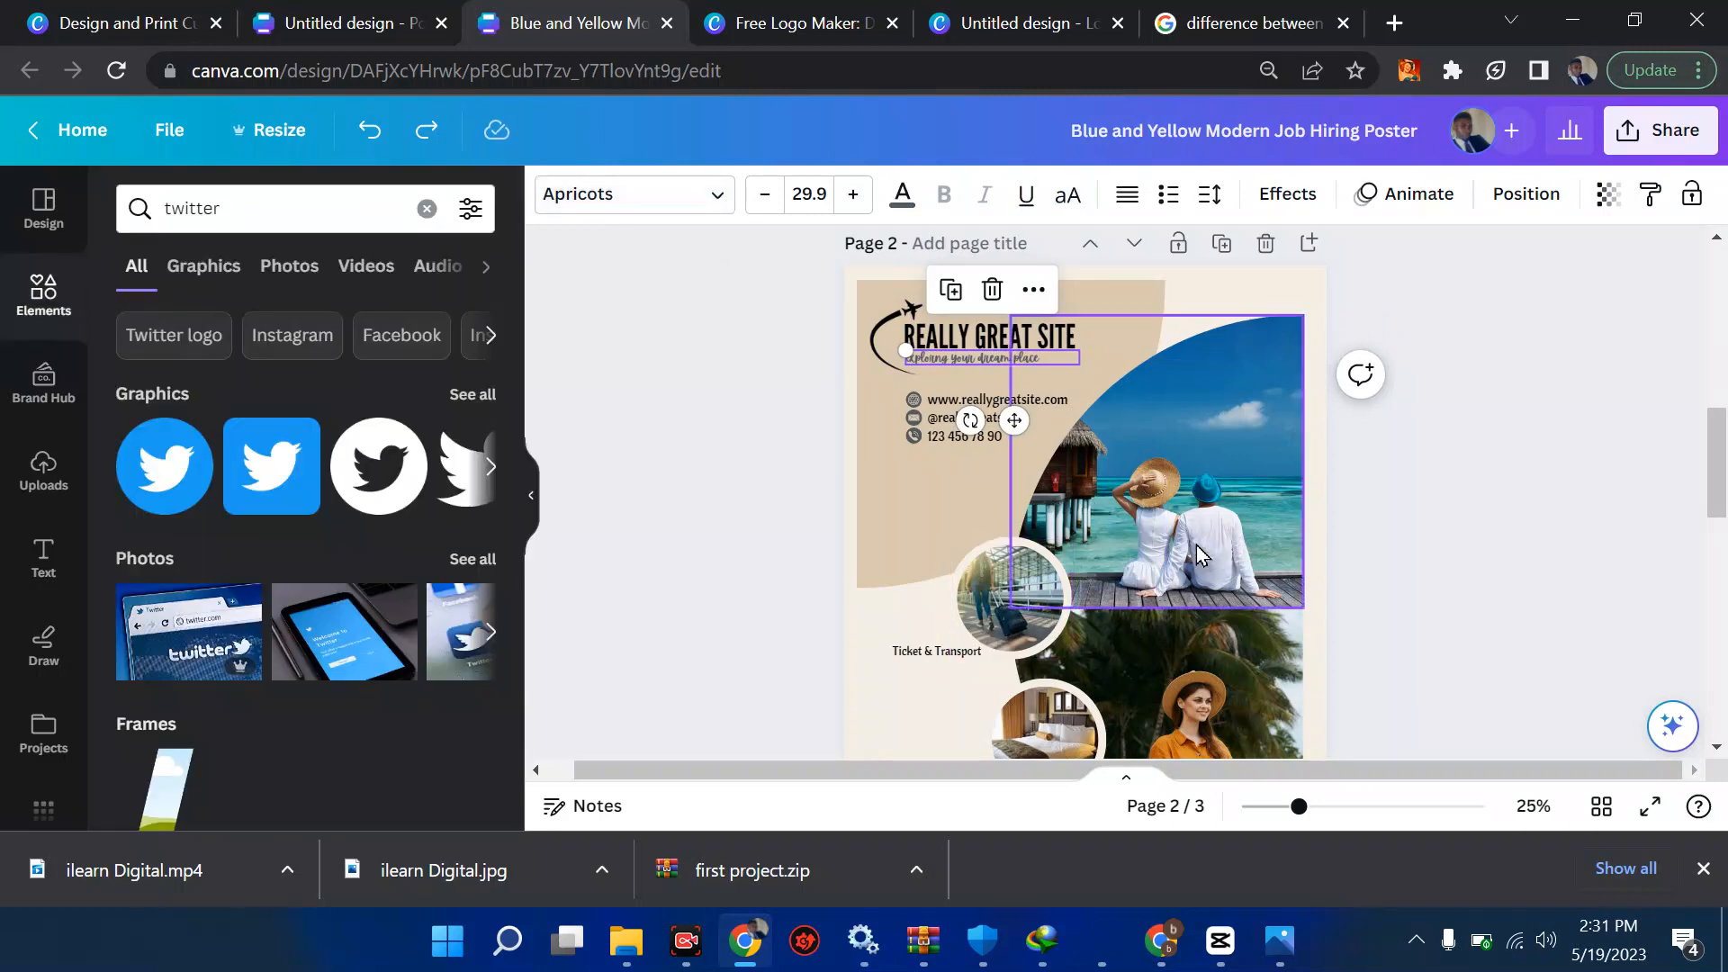
Examine the photos, circular pictures and curved beige shape that make up the travel poster on page 2.
{"action": "scroll", "coordinate": [1163, 668], "scroll_direction": "down", "scroll_amount": 5}
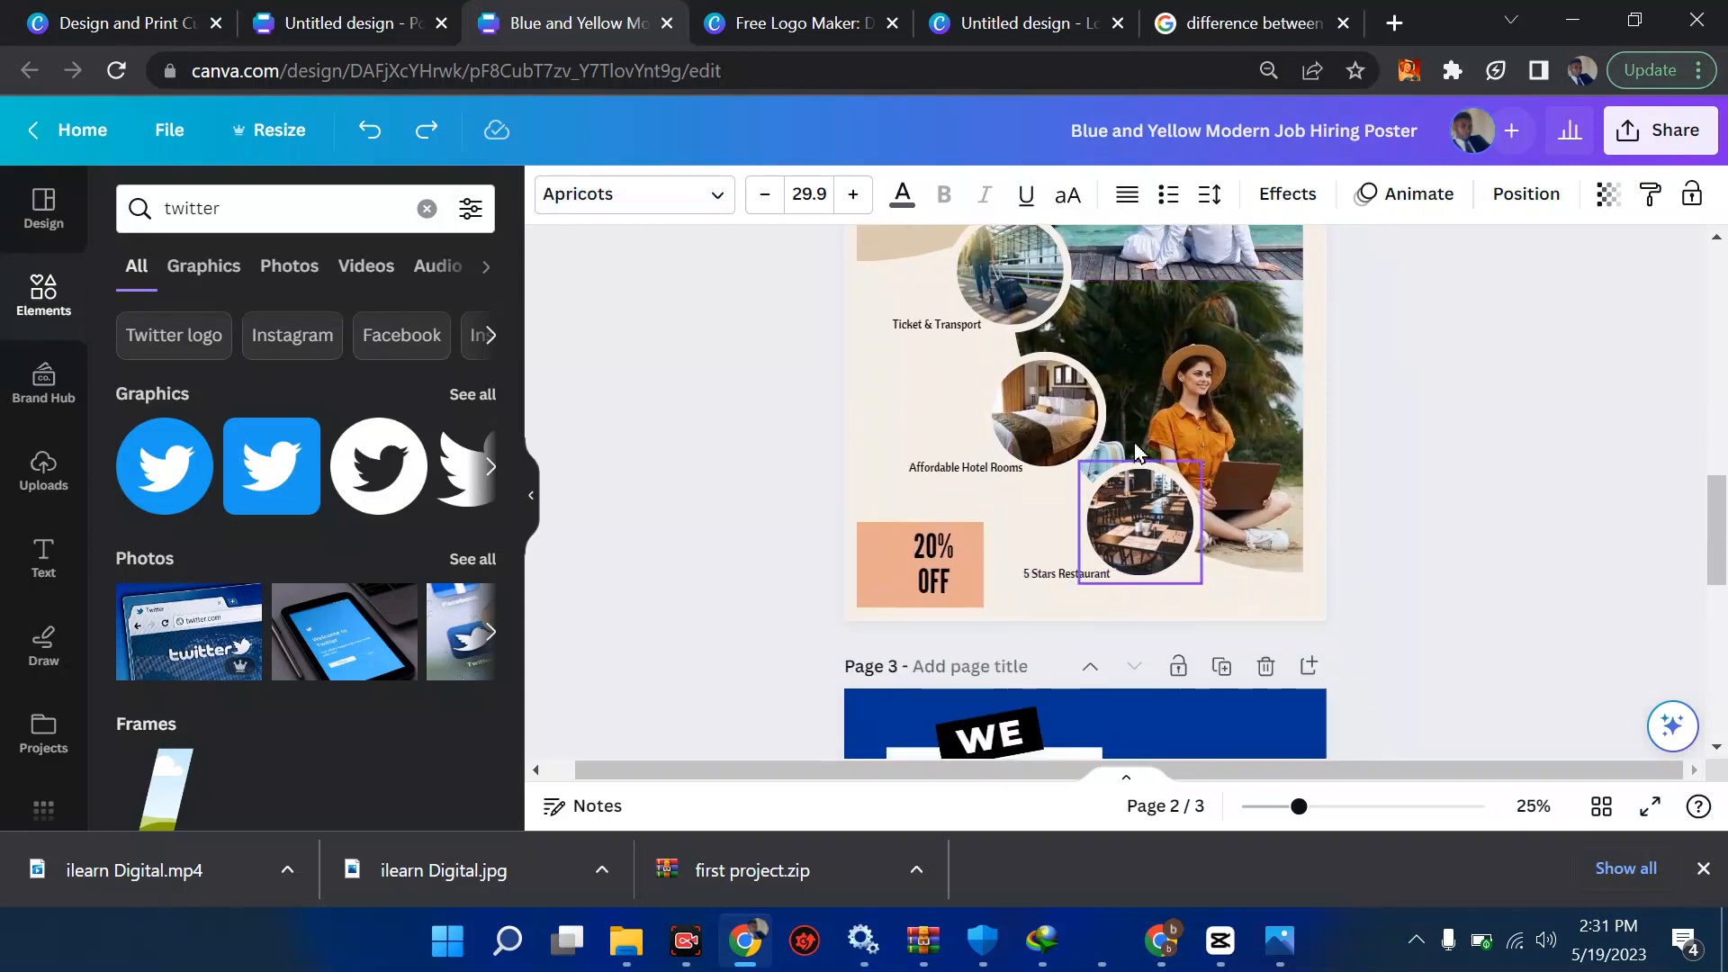
{"action": "scroll", "coordinate": [962, 335], "scroll_direction": "up", "scroll_amount": 1}
{"action": "scroll", "coordinate": [961, 335], "scroll_direction": "up", "scroll_amount": 3}
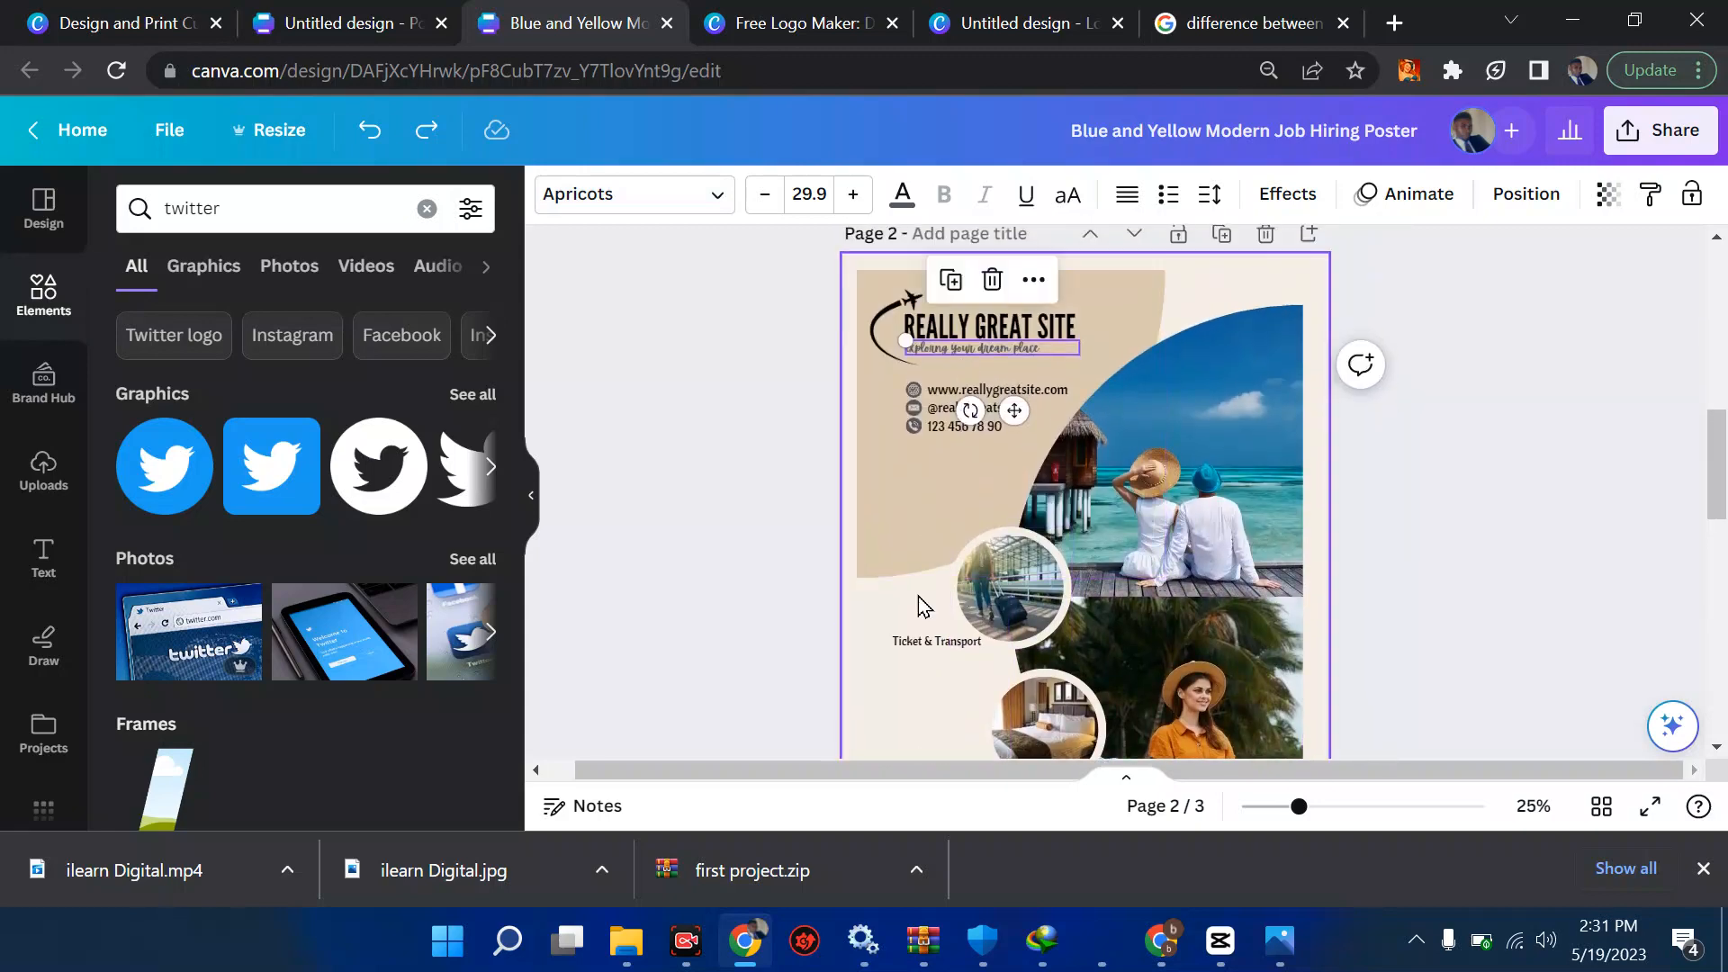
{"action": "left_click", "coordinate": [954, 461]}
{"action": "scroll", "coordinate": [954, 460], "scroll_direction": "down", "scroll_amount": 1}
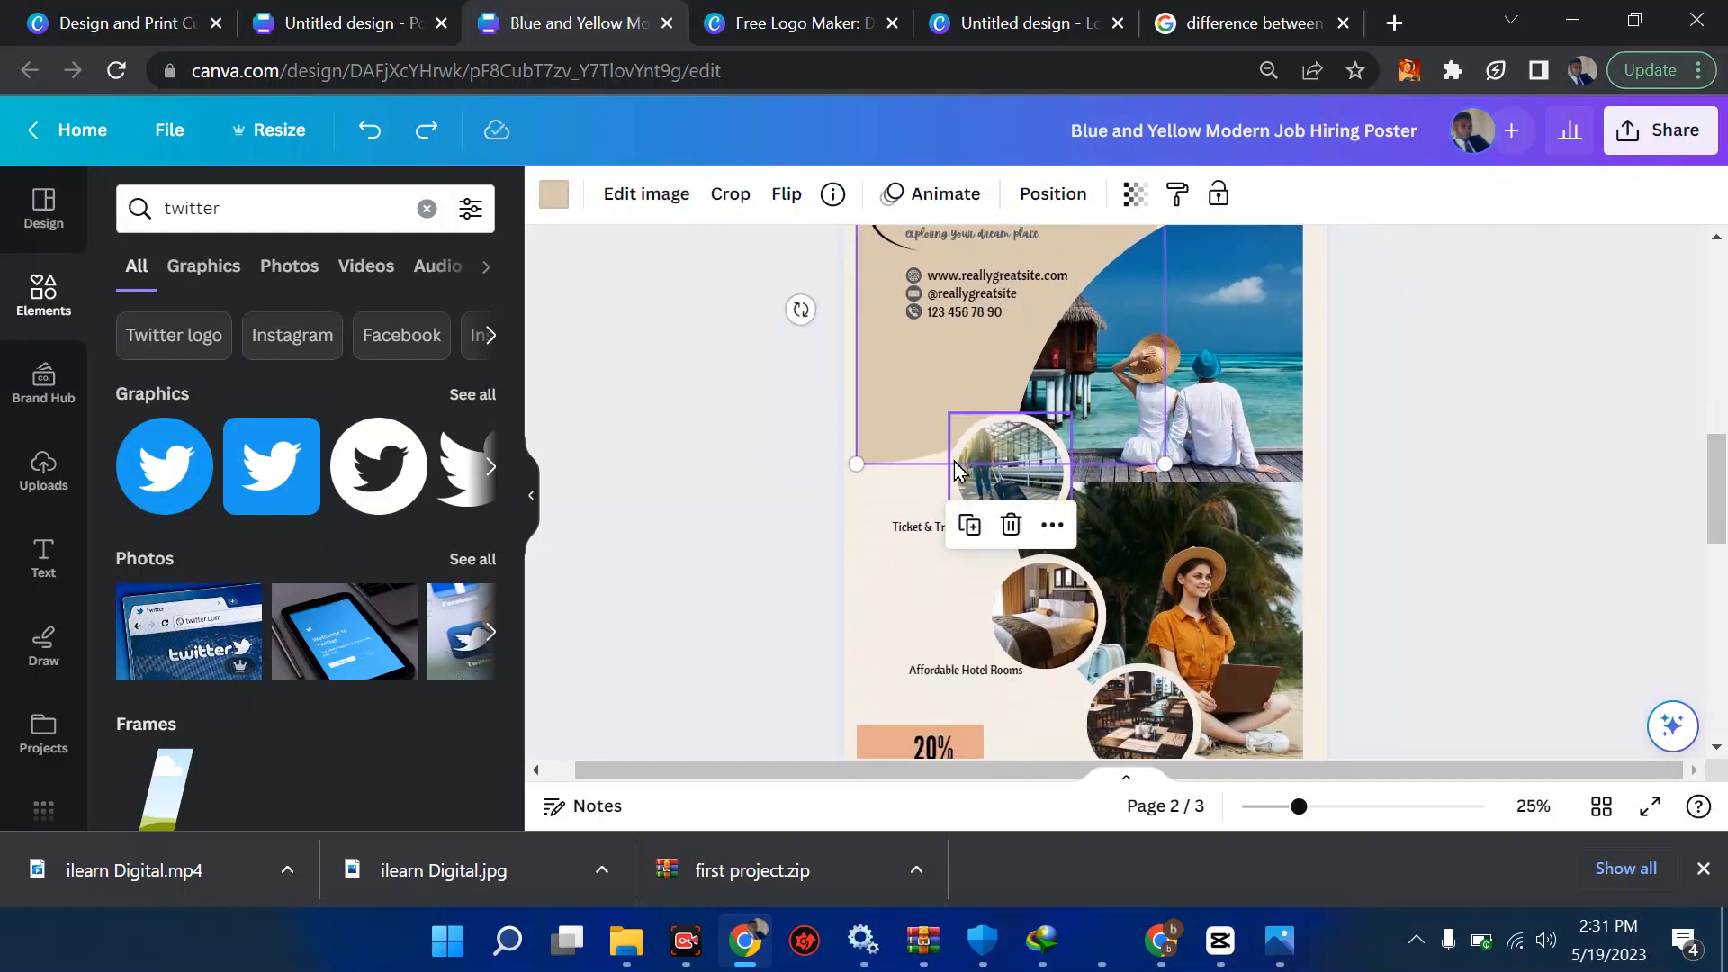
{"action": "scroll", "coordinate": [941, 332], "scroll_direction": "up", "scroll_amount": 1}
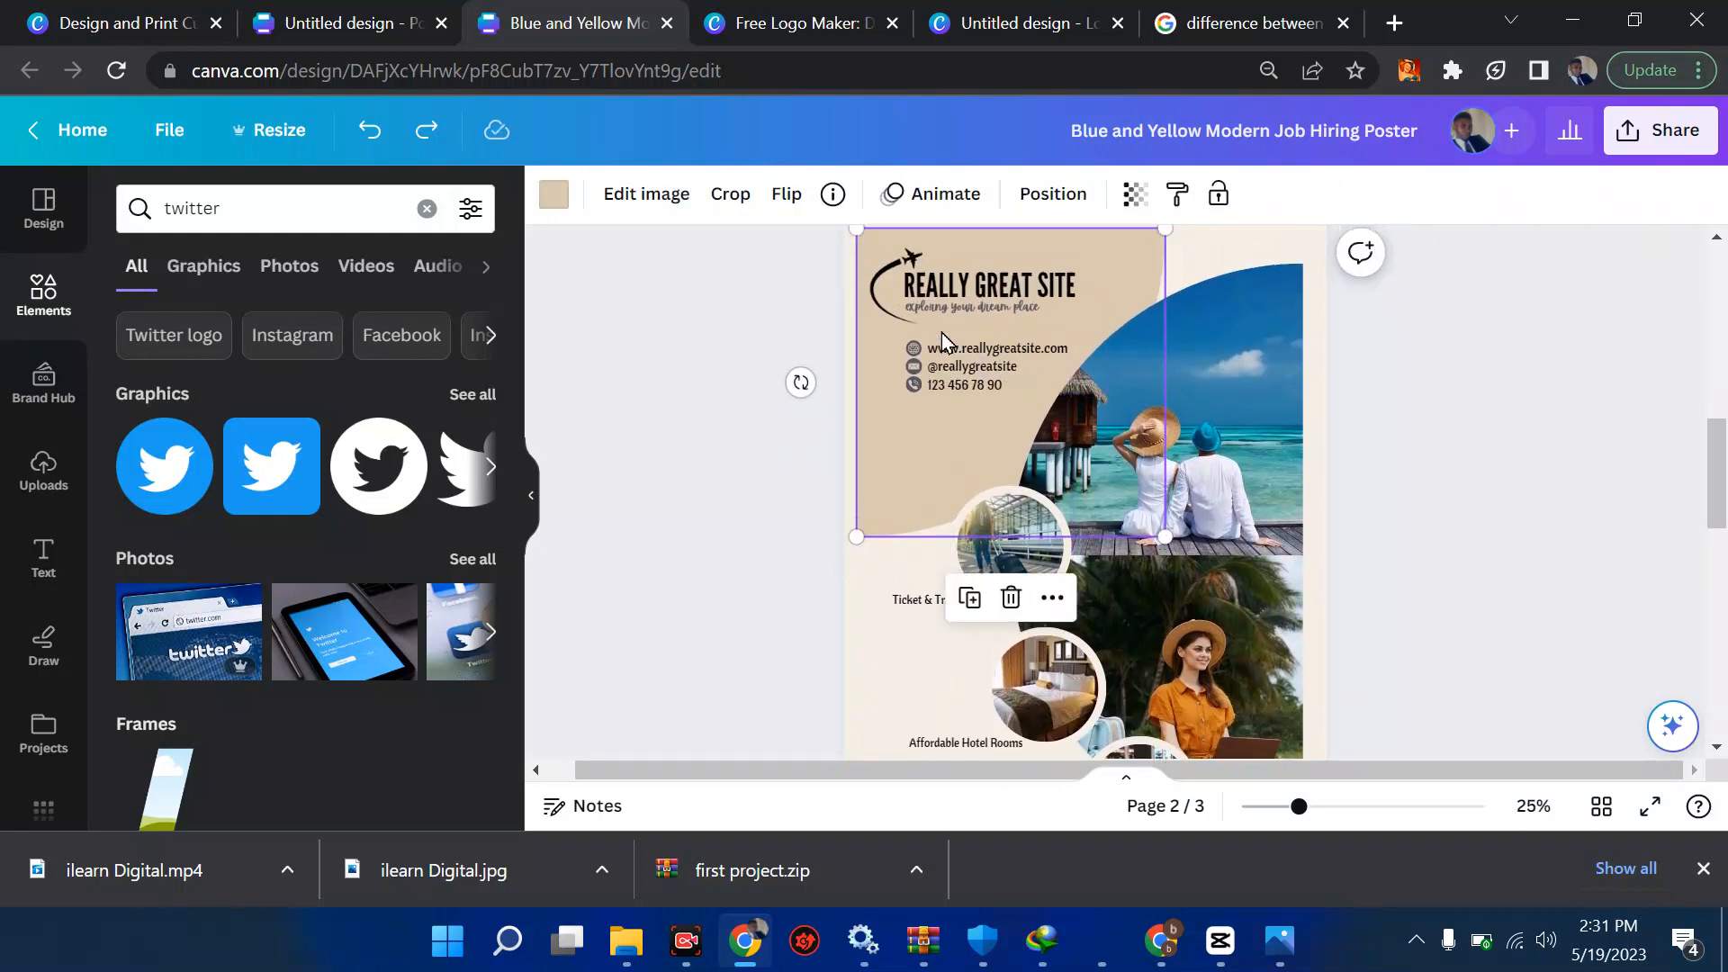
Add a new page after page 3 and change its background to the beige document color.
{"action": "scroll", "coordinate": [942, 332], "scroll_direction": "down", "scroll_amount": 10}
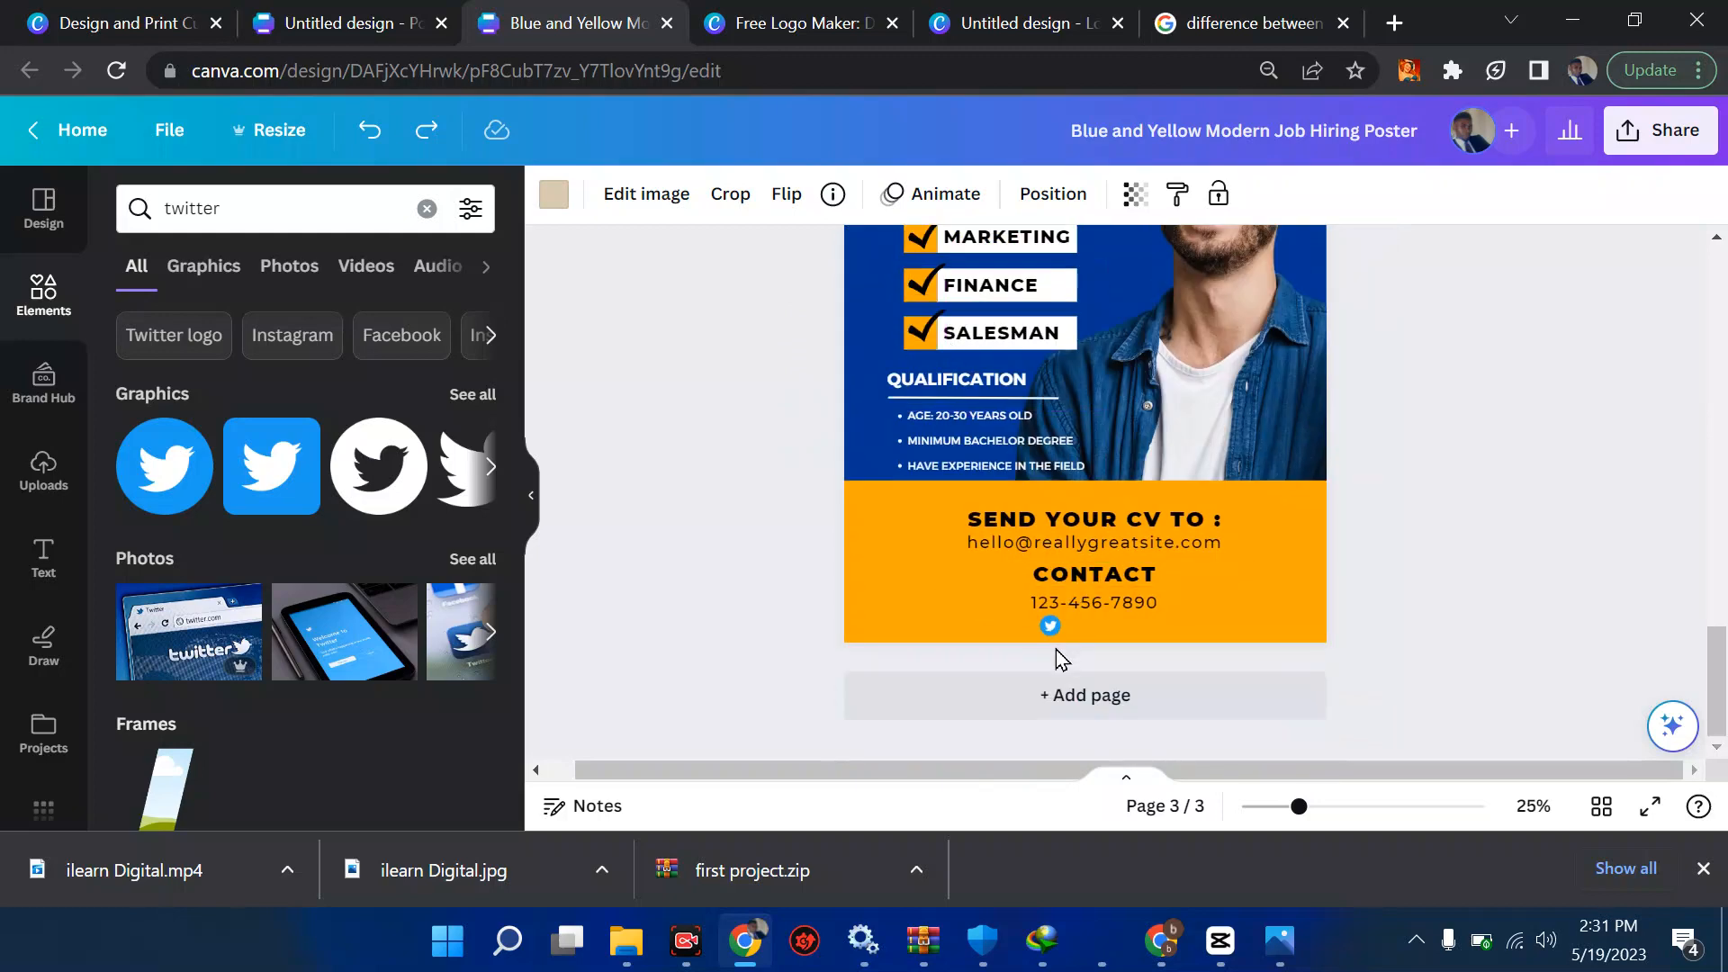
{"action": "left_click", "coordinate": [1090, 705]}
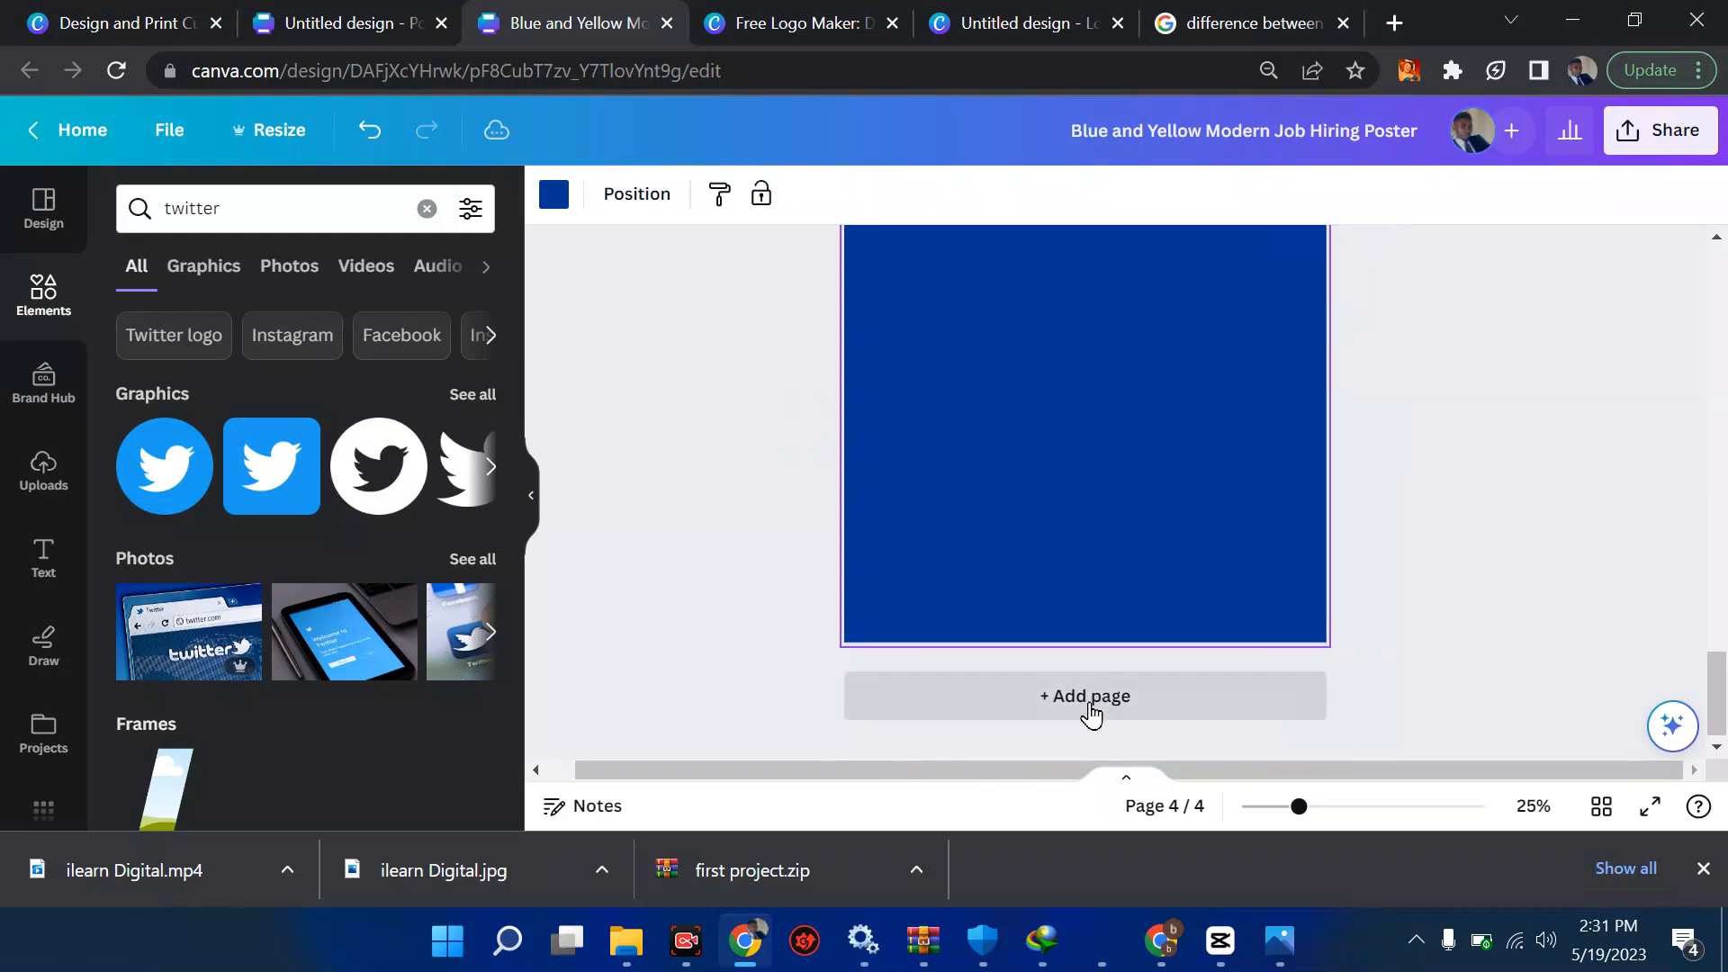
{"action": "left_click", "coordinate": [558, 216]}
{"action": "left_click", "coordinate": [467, 347]}
{"action": "scroll", "coordinate": [933, 438], "scroll_direction": "up", "scroll_amount": 4}
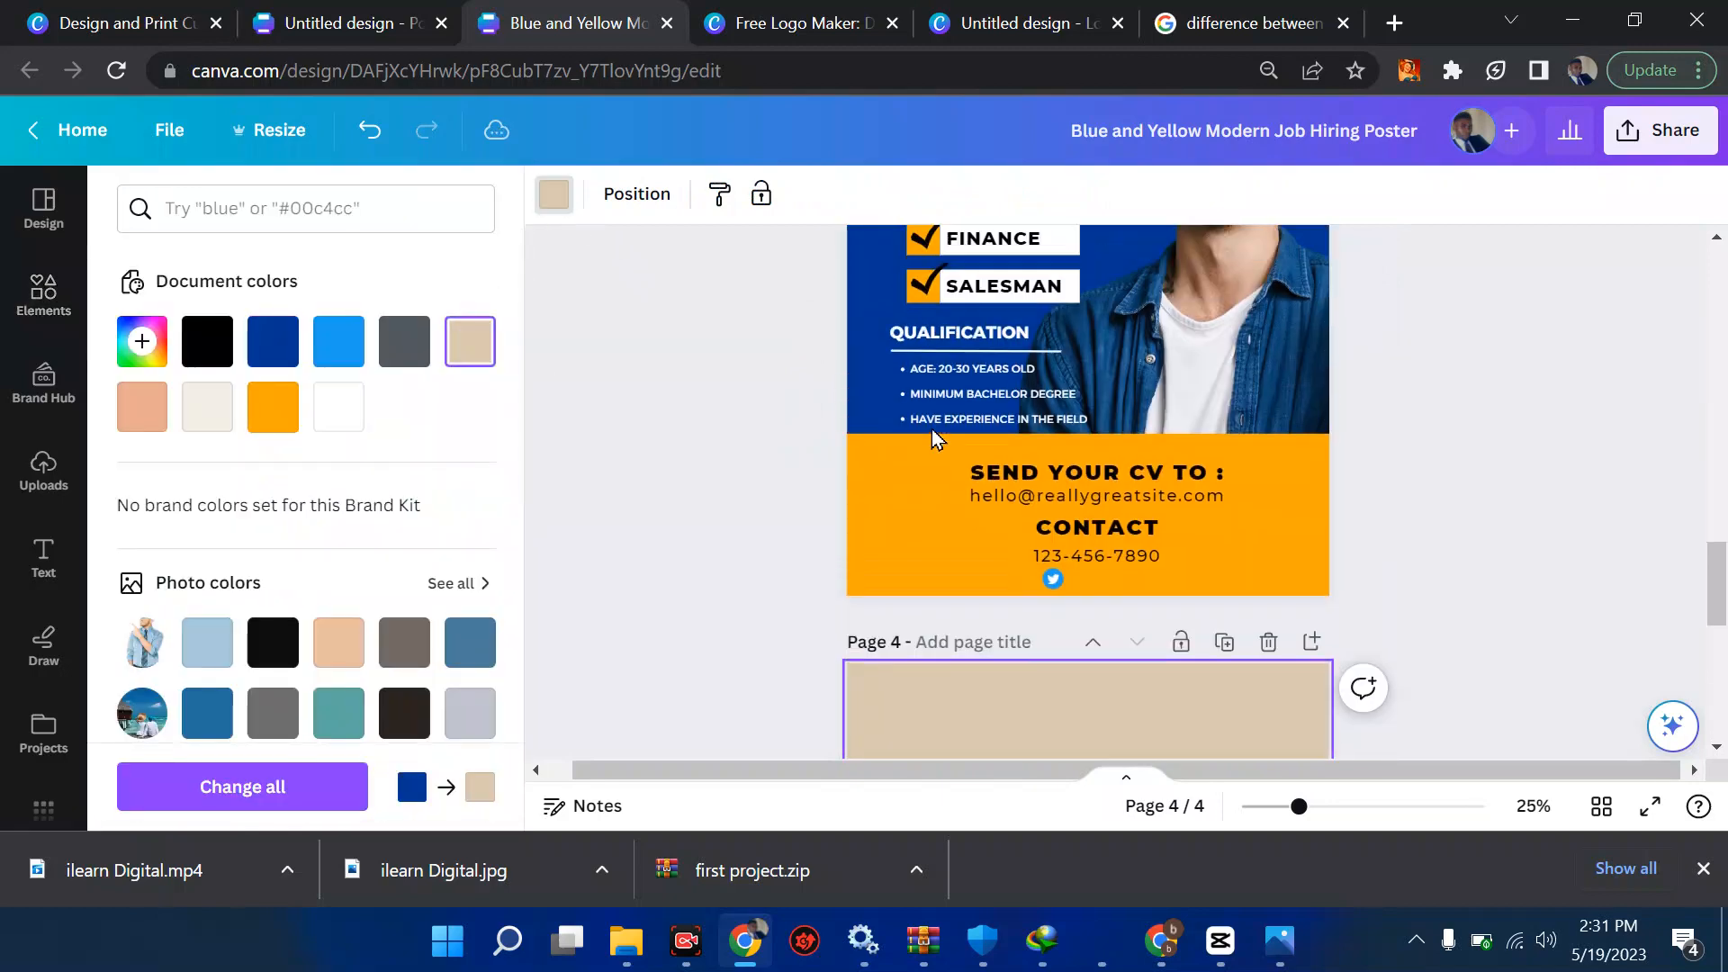
Search the elements for "half circle" to use on page 4.
{"action": "scroll", "coordinate": [933, 437], "scroll_direction": "up", "scroll_amount": 10}
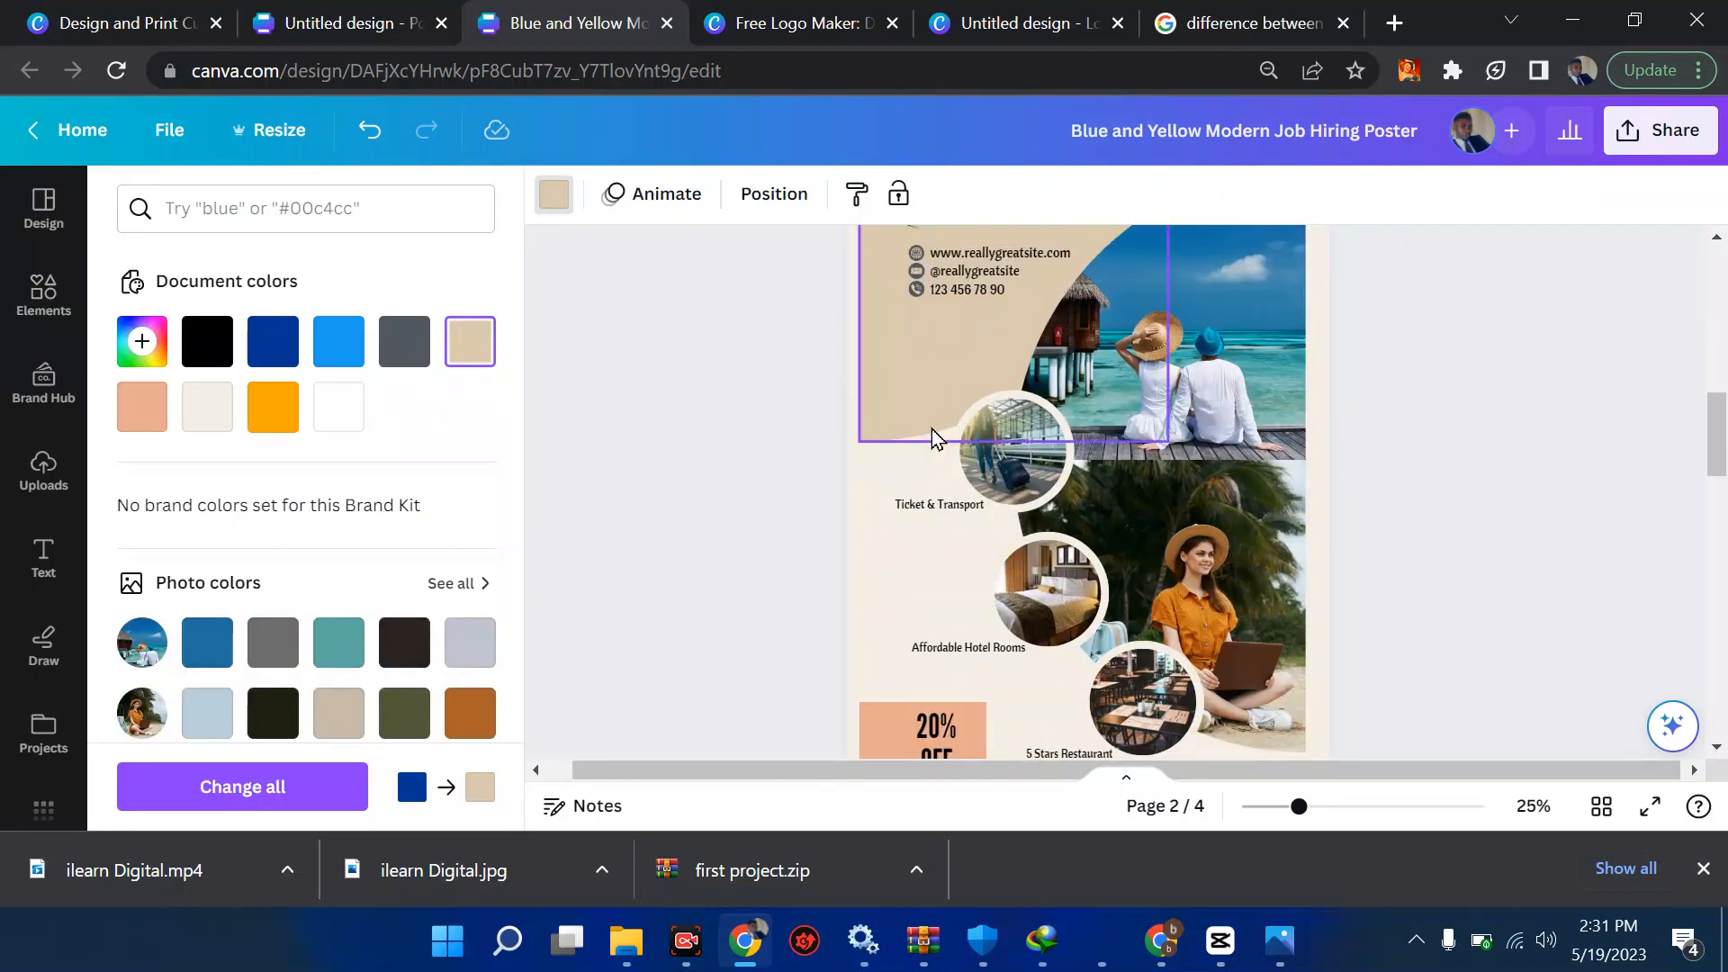
{"action": "scroll", "coordinate": [933, 438], "scroll_direction": "up", "scroll_amount": 2}
{"action": "scroll", "coordinate": [940, 445], "scroll_direction": "down", "scroll_amount": 5}
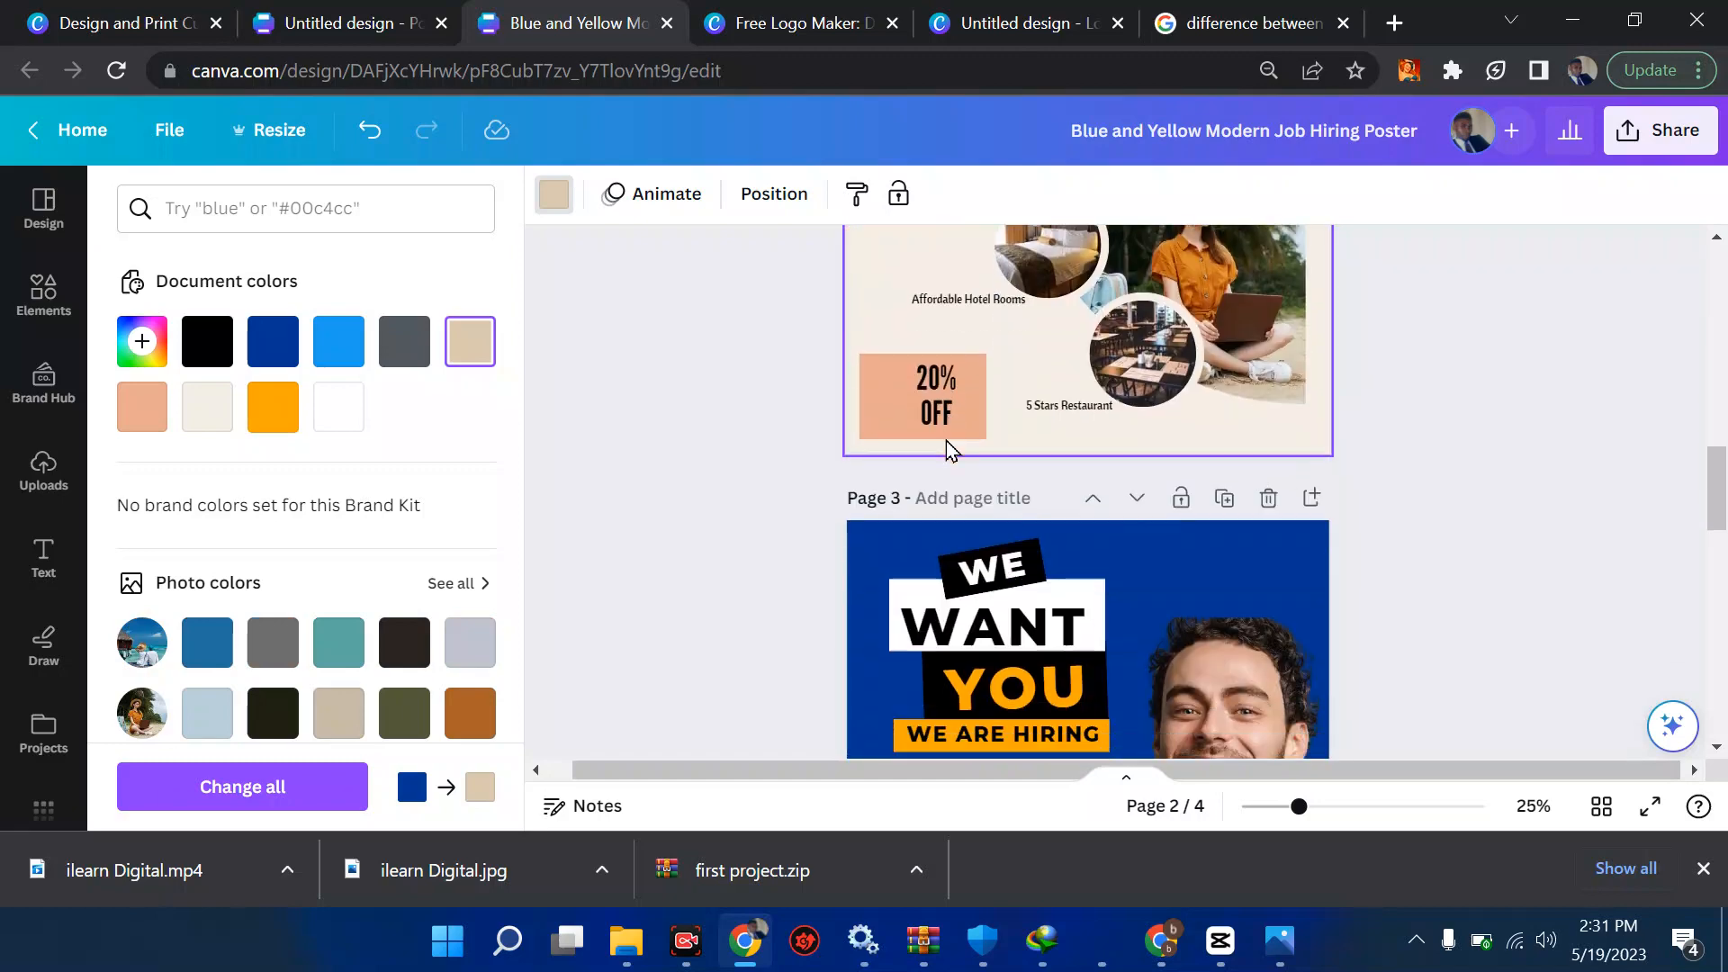
{"action": "scroll", "coordinate": [947, 447], "scroll_direction": "down", "scroll_amount": 10}
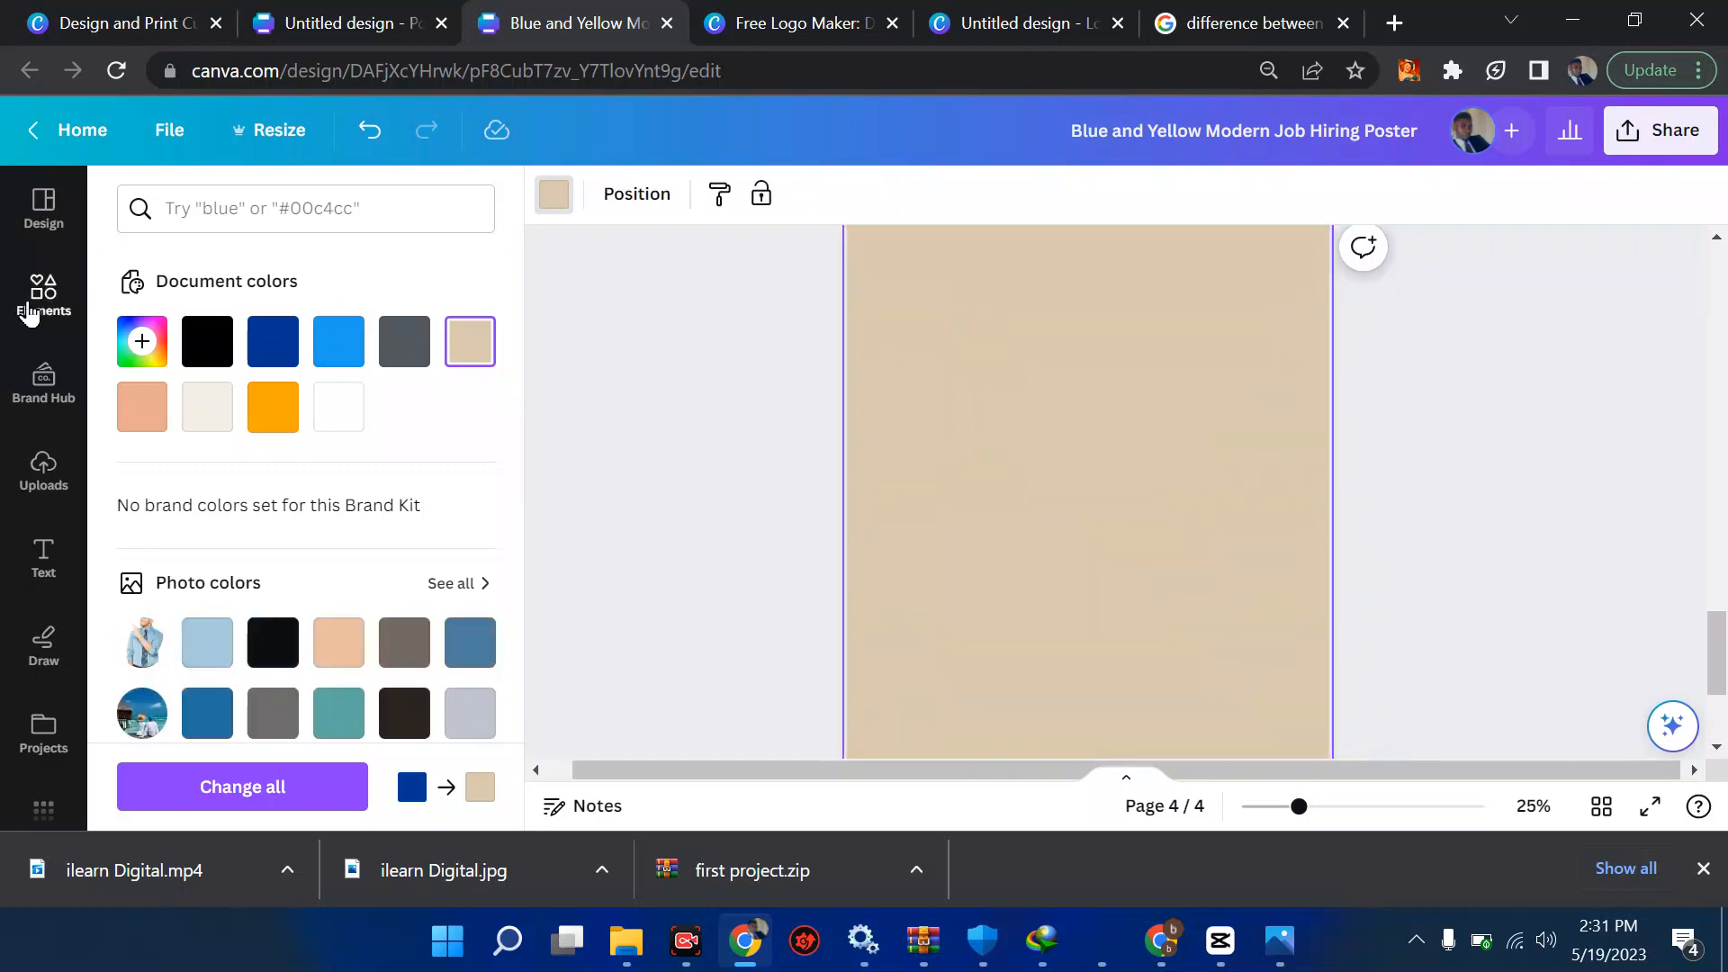
{"action": "left_click", "coordinate": [36, 297]}
{"action": "left_click", "coordinate": [241, 215]}
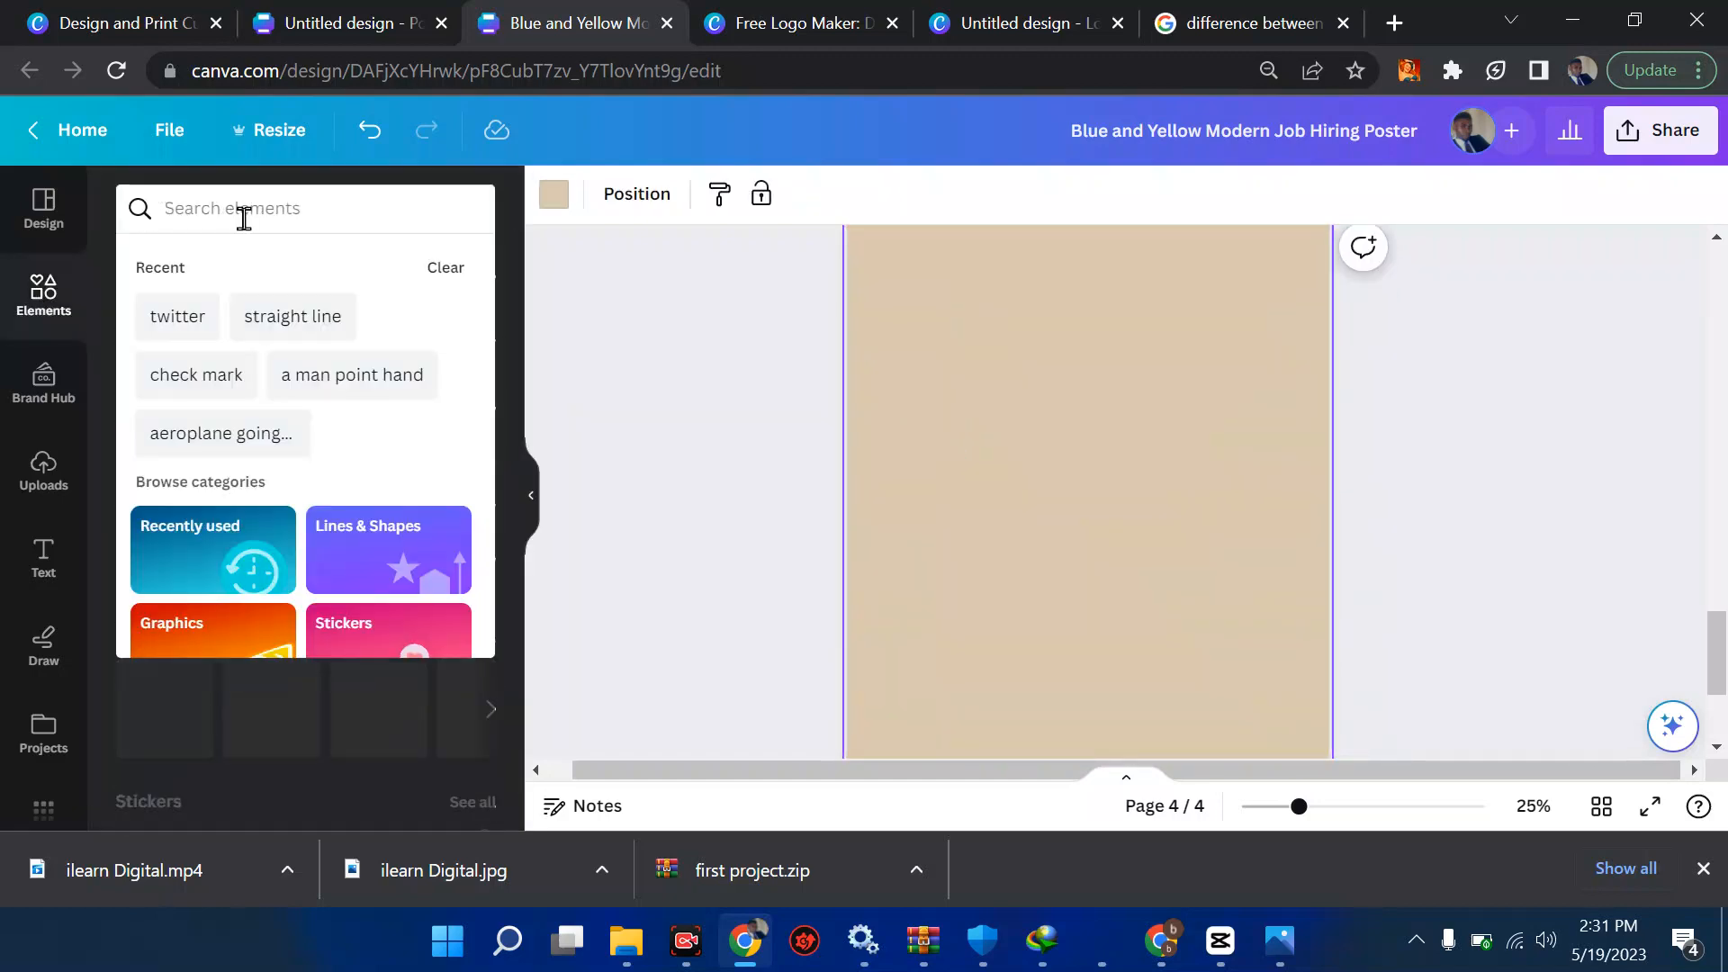
{"action": "type", "text": "half c"}
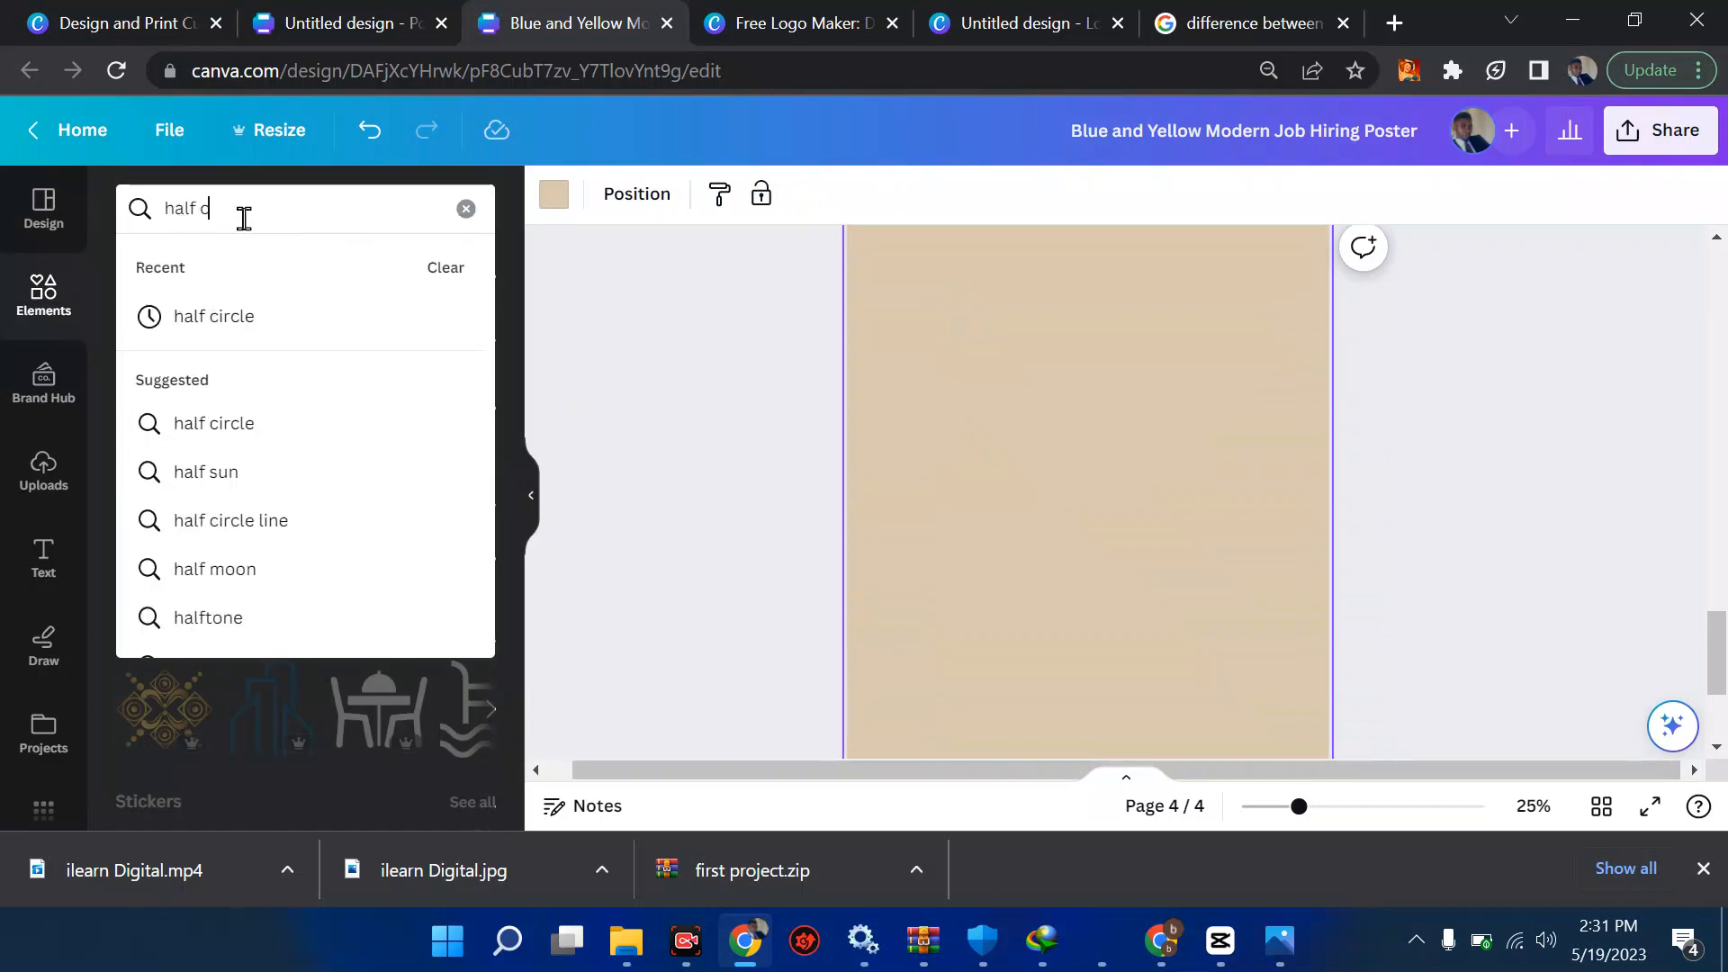
{"action": "type", "text": "ircle"}
{"action": "key", "text": "Return"}
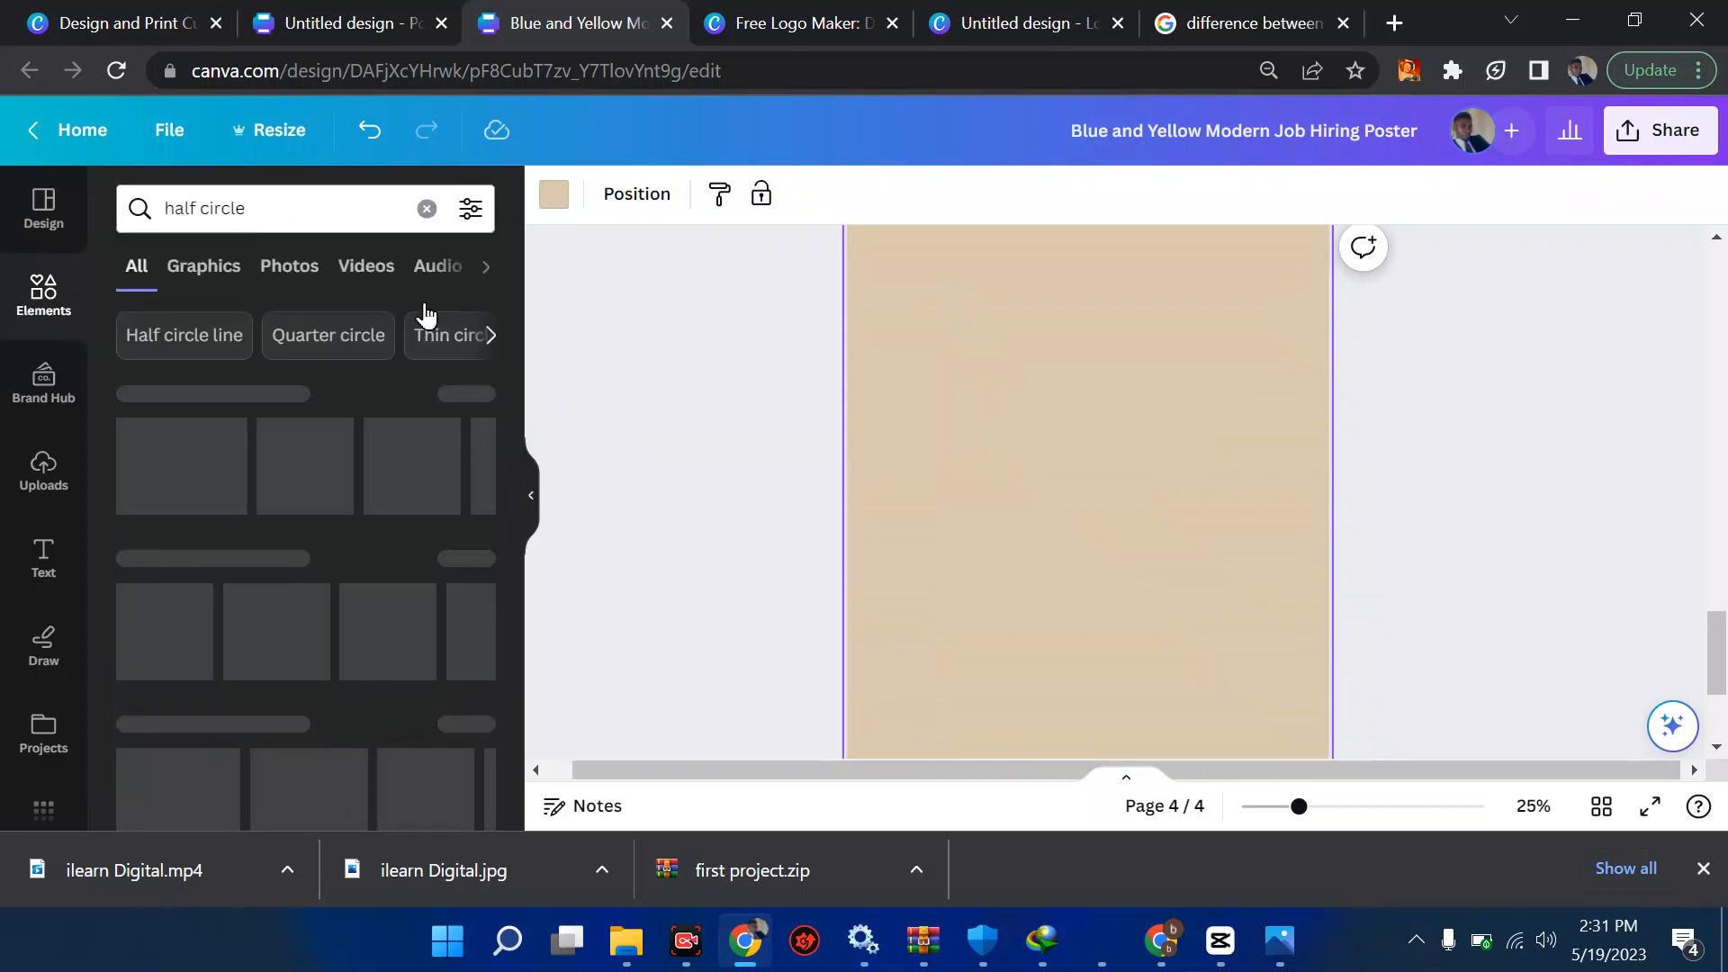
Add the solid half circle graphic with its flat side down to page 4.
{"action": "scroll", "coordinate": [765, 484], "scroll_direction": "up", "scroll_amount": 10}
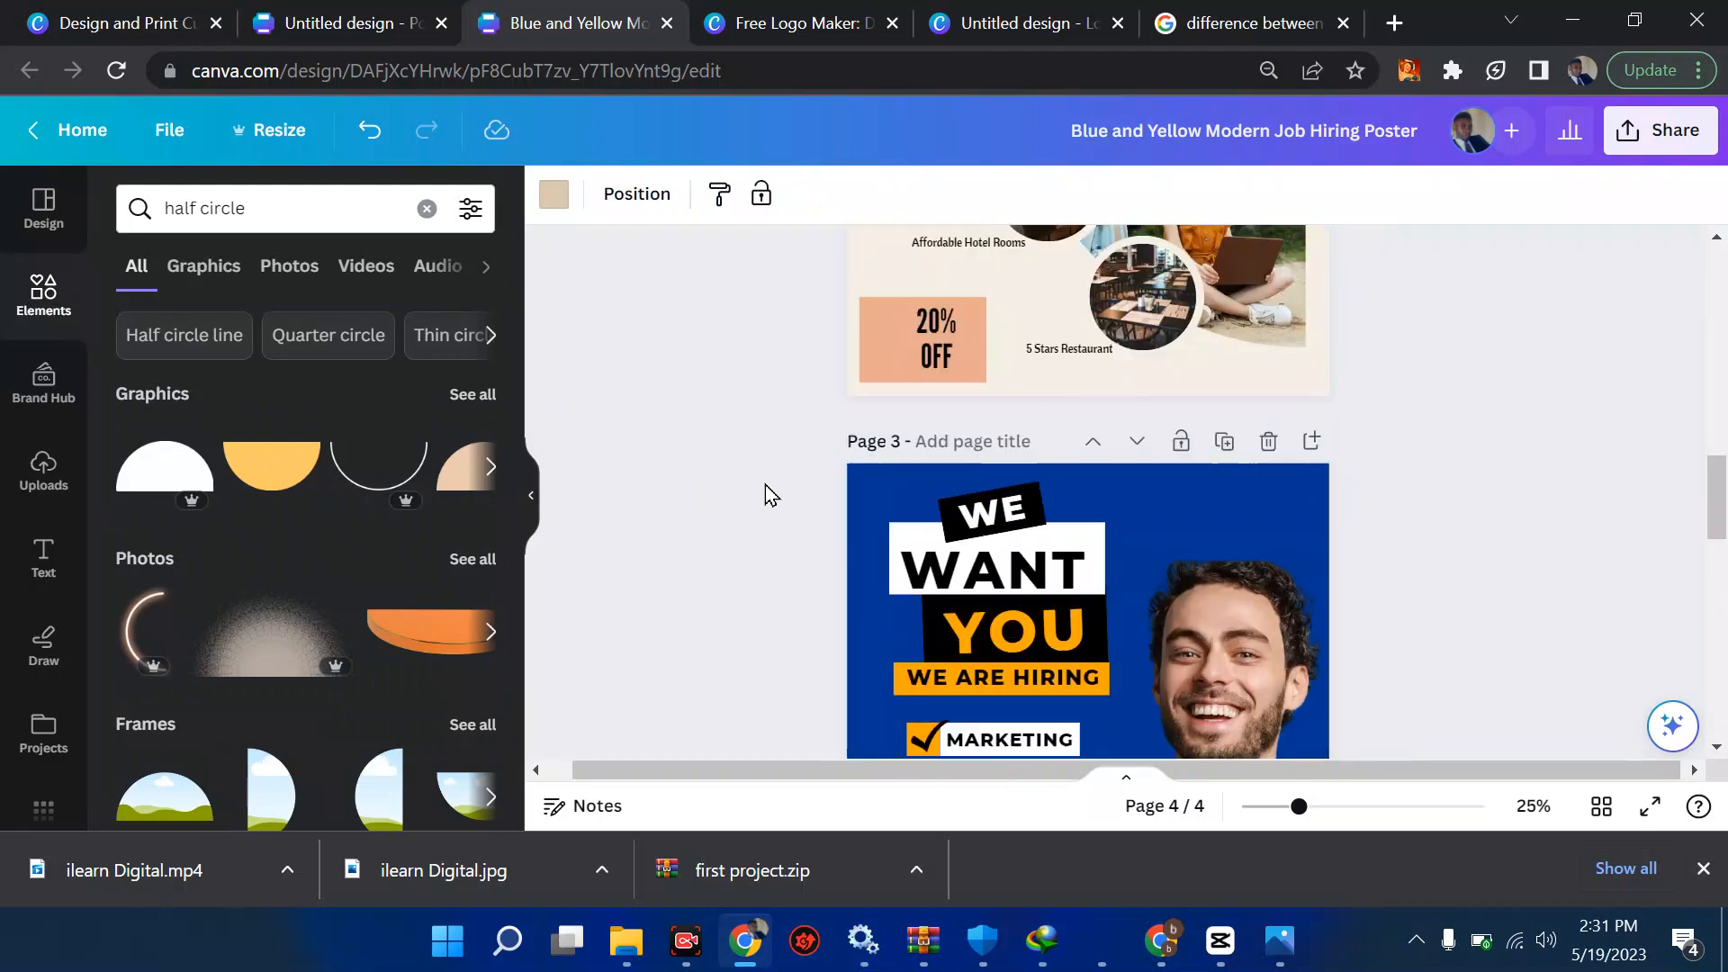
{"action": "scroll", "coordinate": [765, 485], "scroll_direction": "down", "scroll_amount": 6}
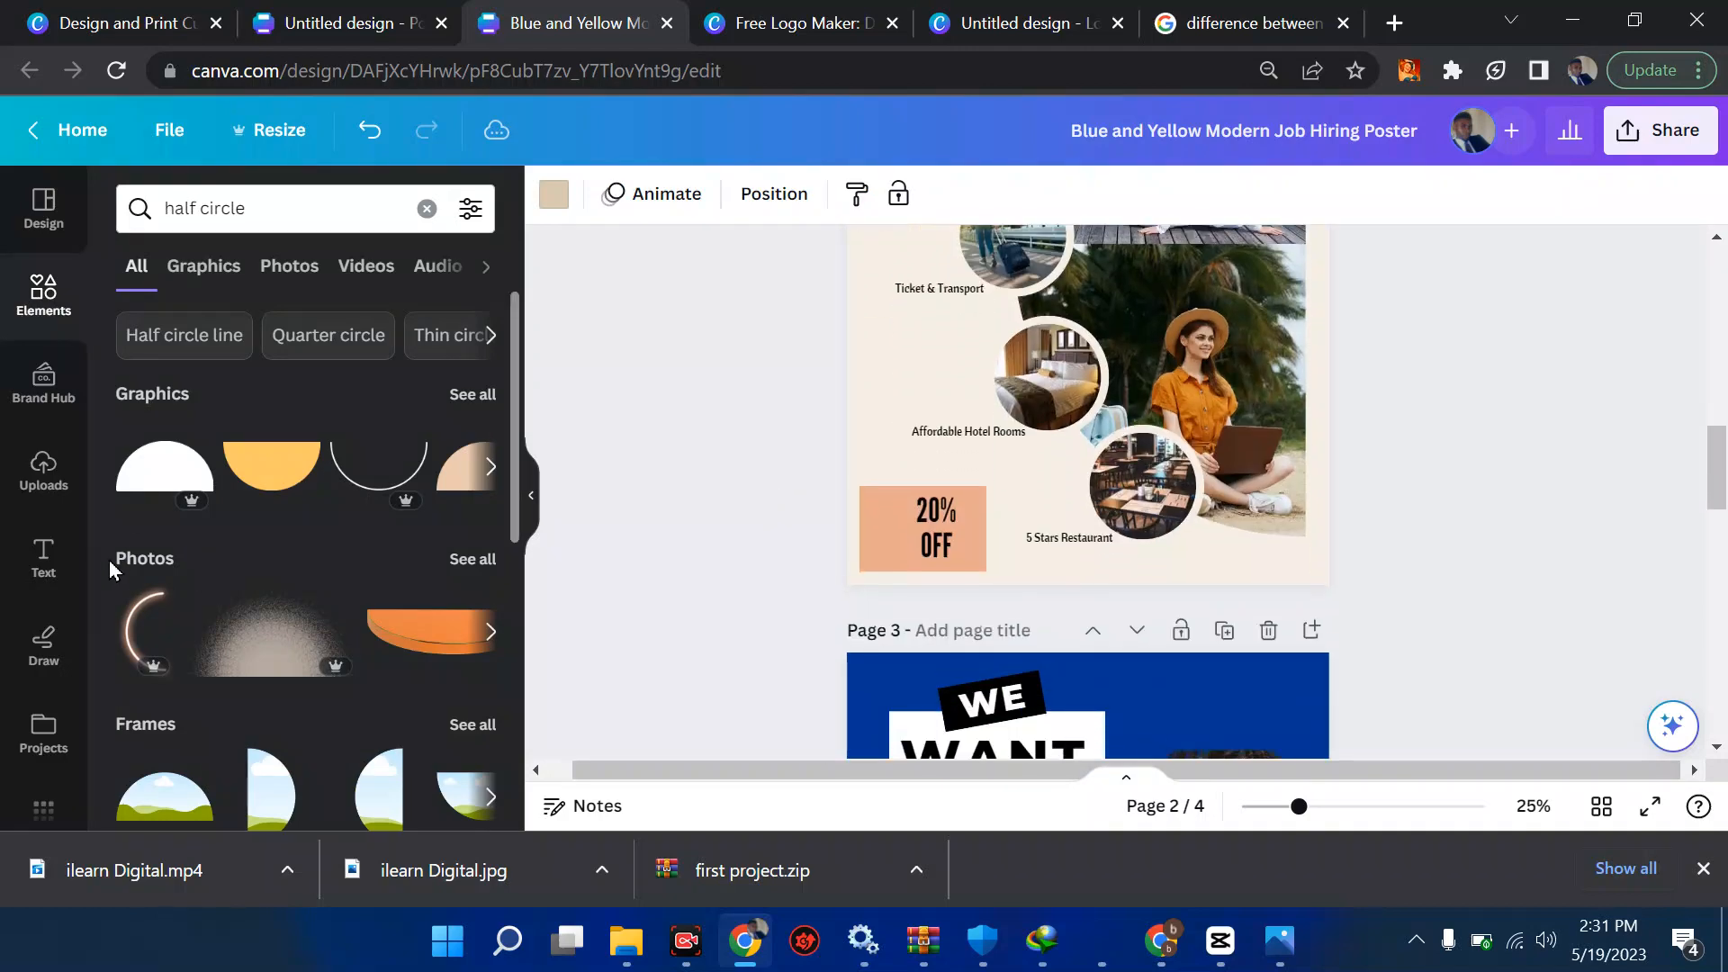
{"action": "scroll", "coordinate": [165, 493], "scroll_direction": "down", "scroll_amount": 3}
{"action": "scroll", "coordinate": [294, 497], "scroll_direction": "up", "scroll_amount": 3}
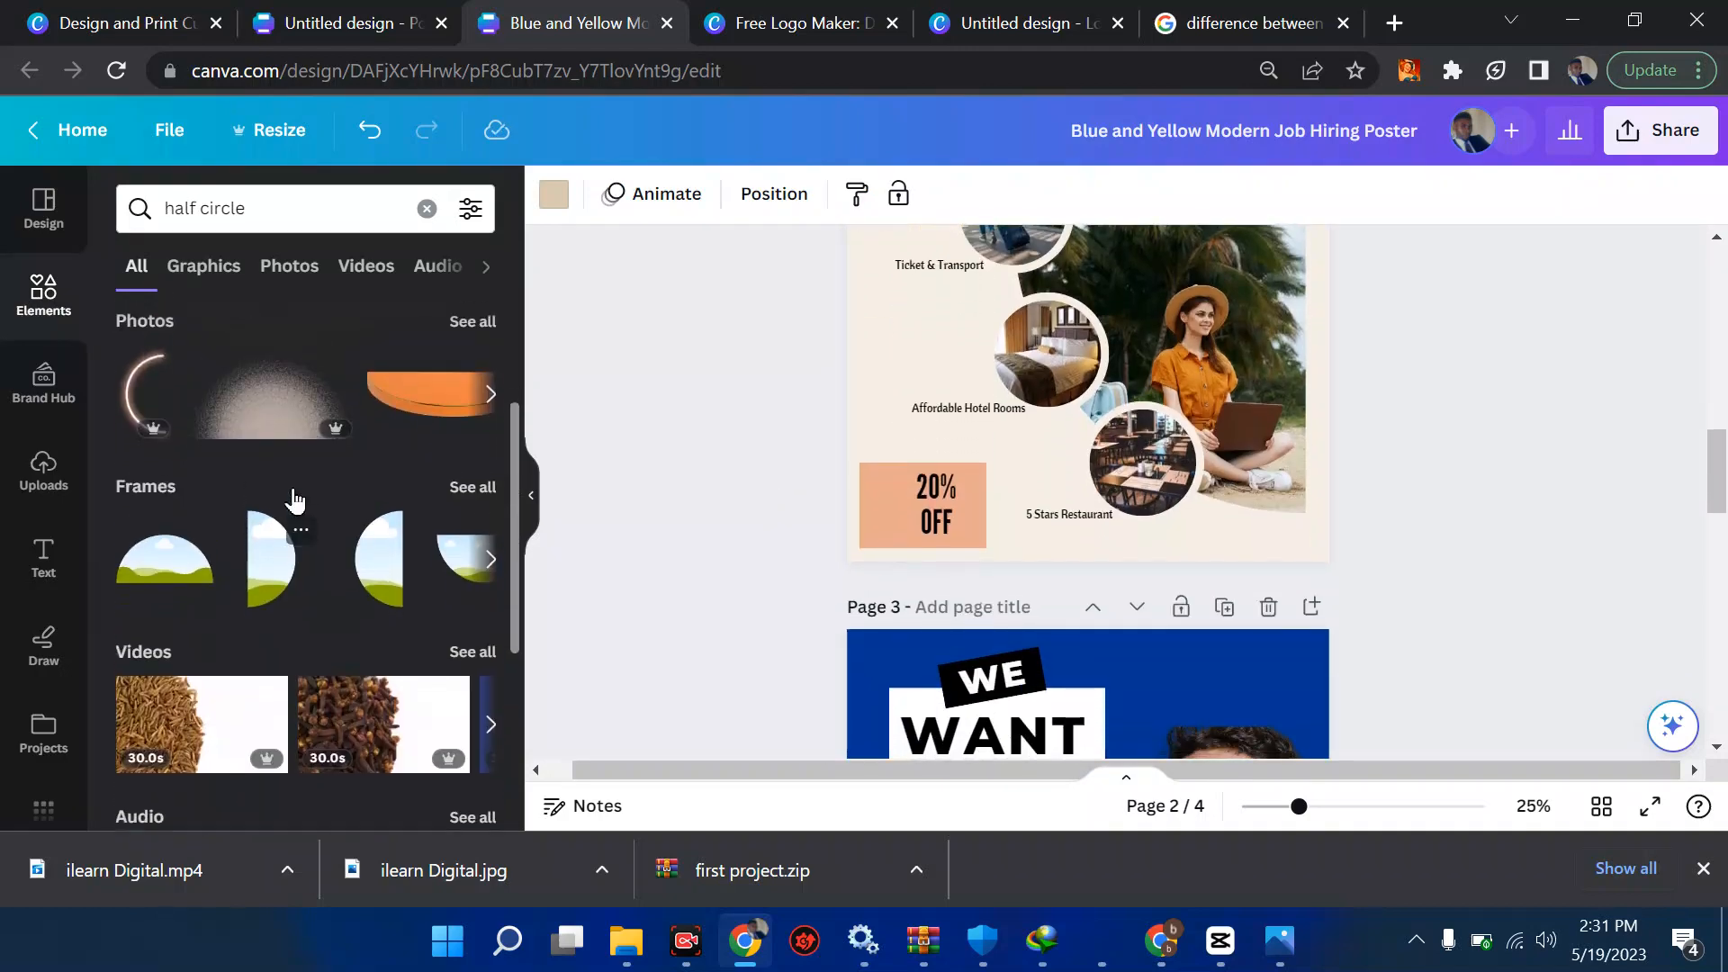
{"action": "scroll", "coordinate": [886, 447], "scroll_direction": "down", "scroll_amount": 8}
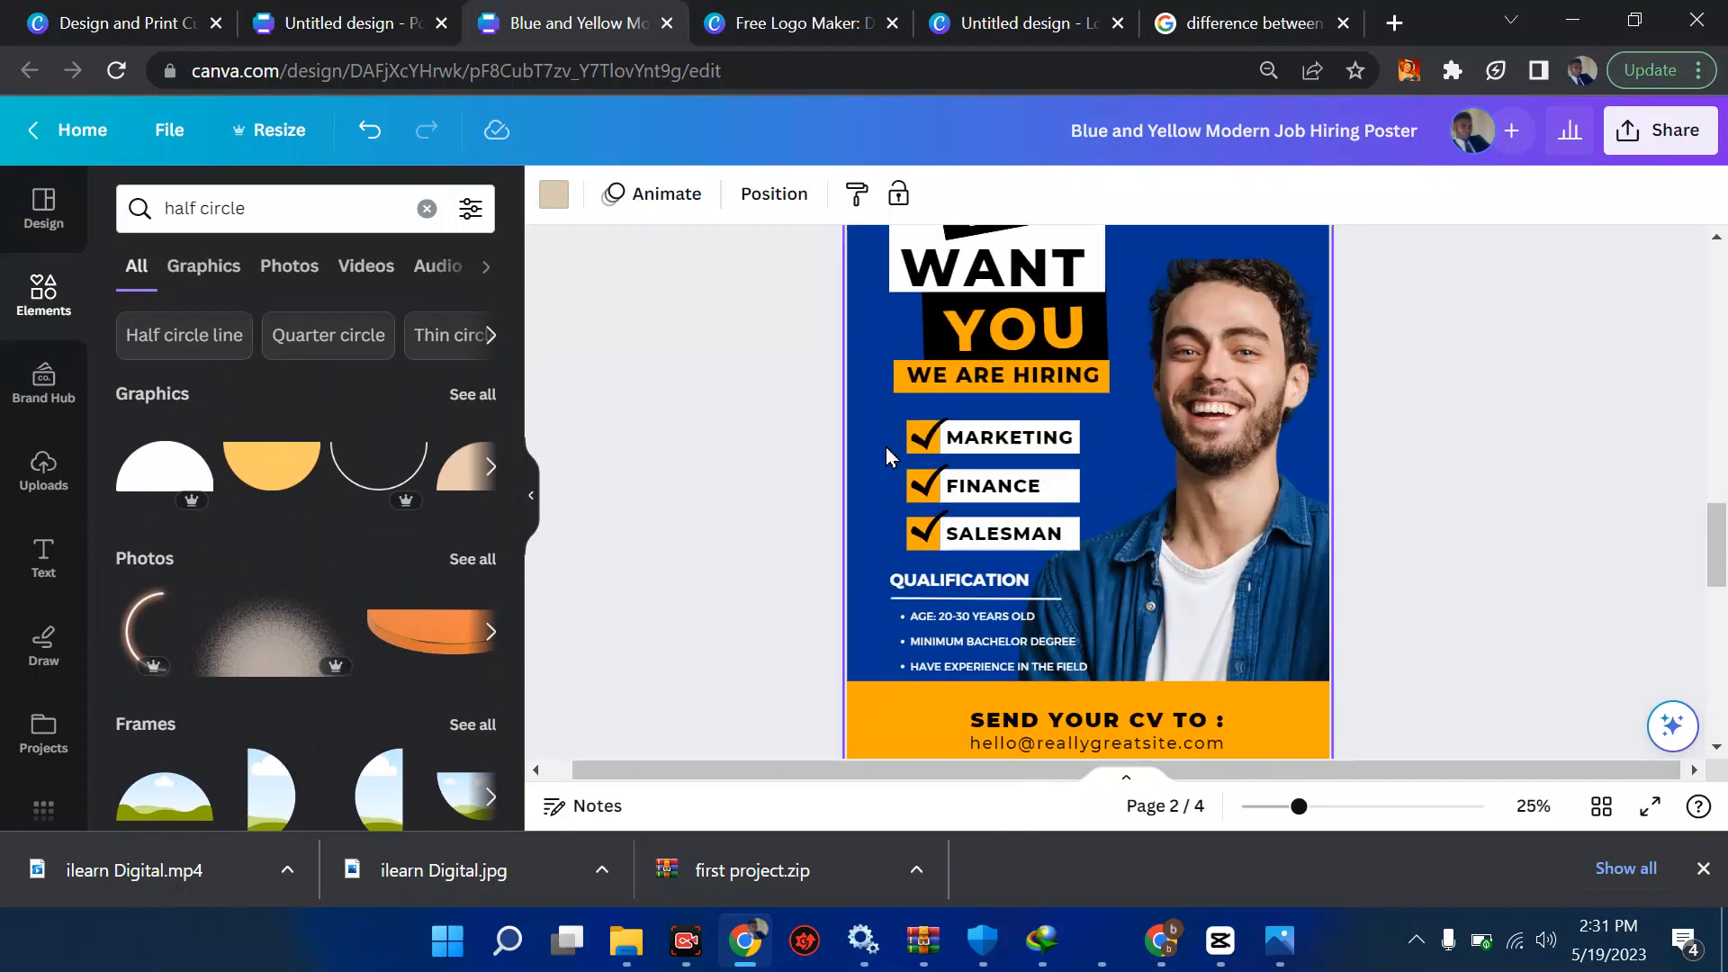
{"action": "scroll", "coordinate": [672, 445], "scroll_direction": "up", "scroll_amount": 1}
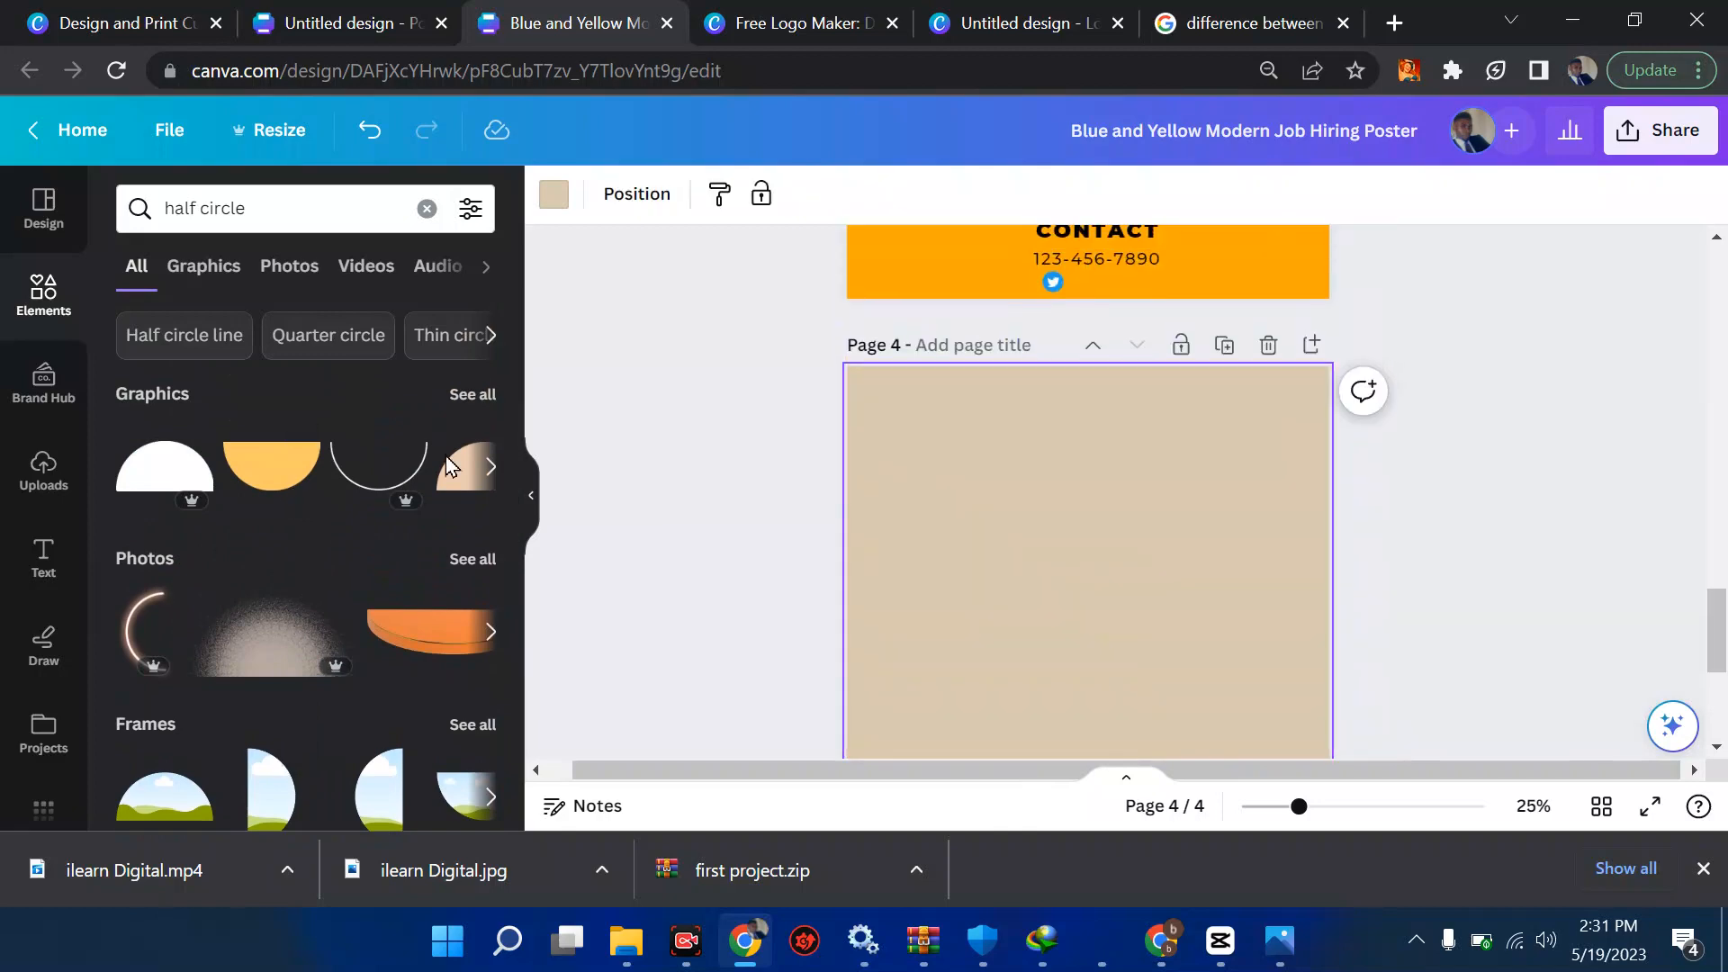
{"action": "left_click", "coordinate": [158, 481]}
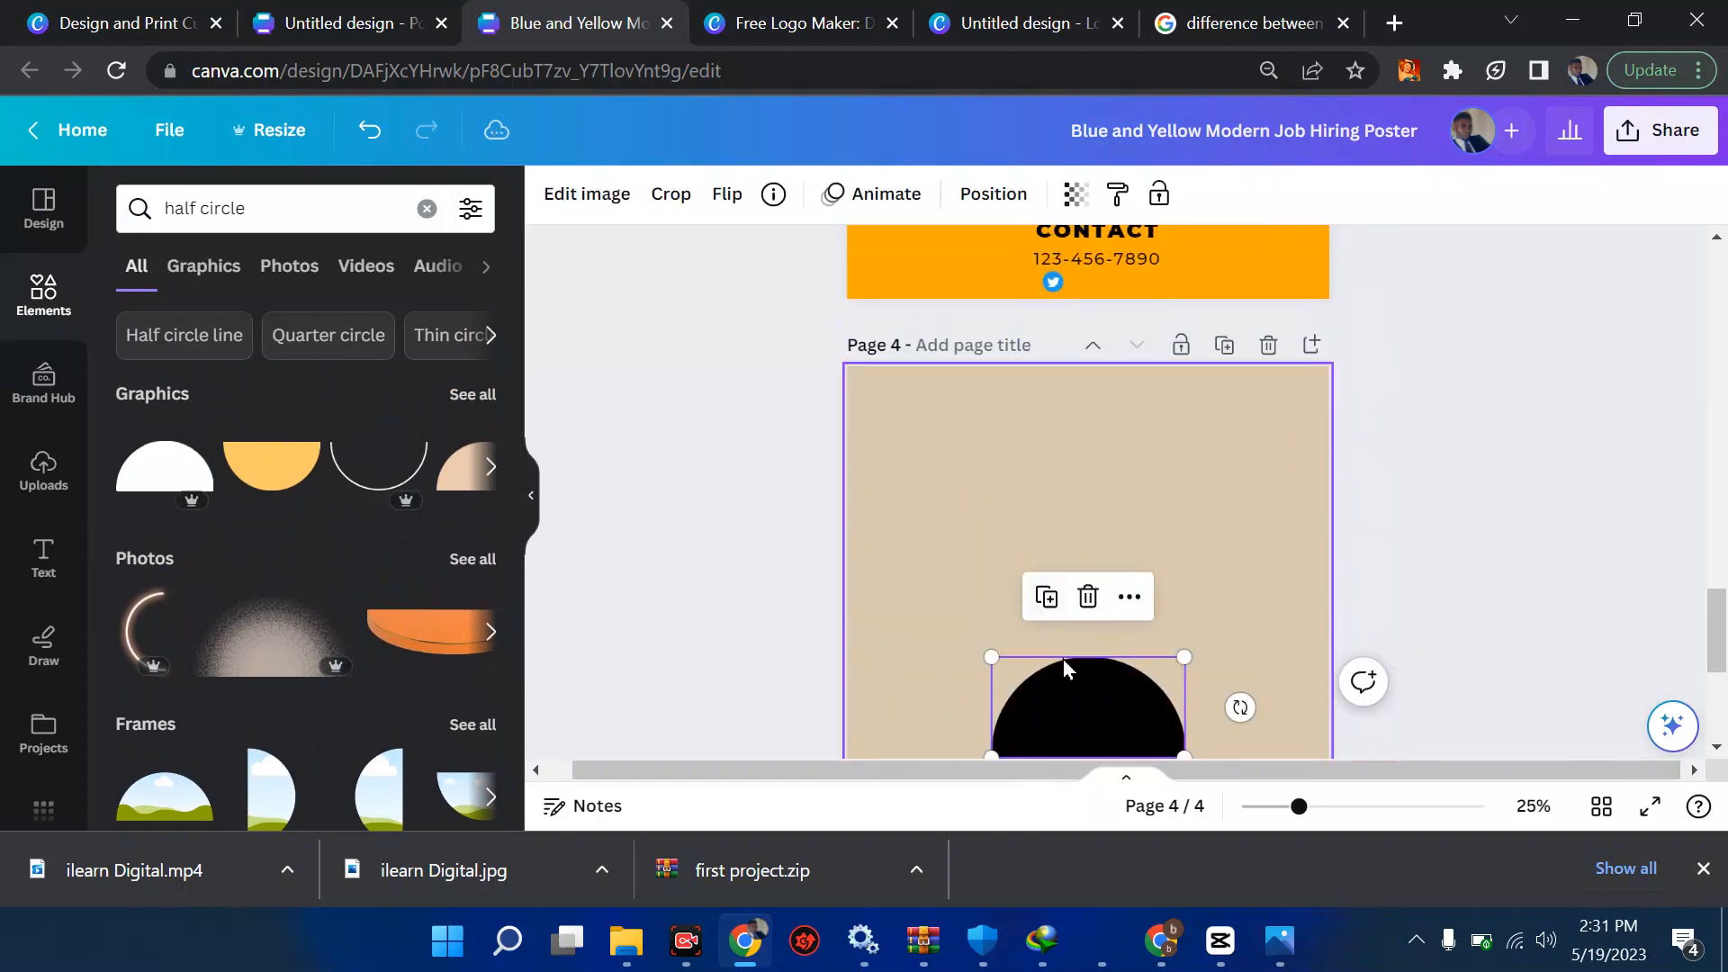
Move the half circle to the upper-left corner of page 4 and rotate it so its flat side runs along the left edge.
{"action": "left_click_drag", "start_coordinate": [1062, 659], "coordinate": [914, 402]}
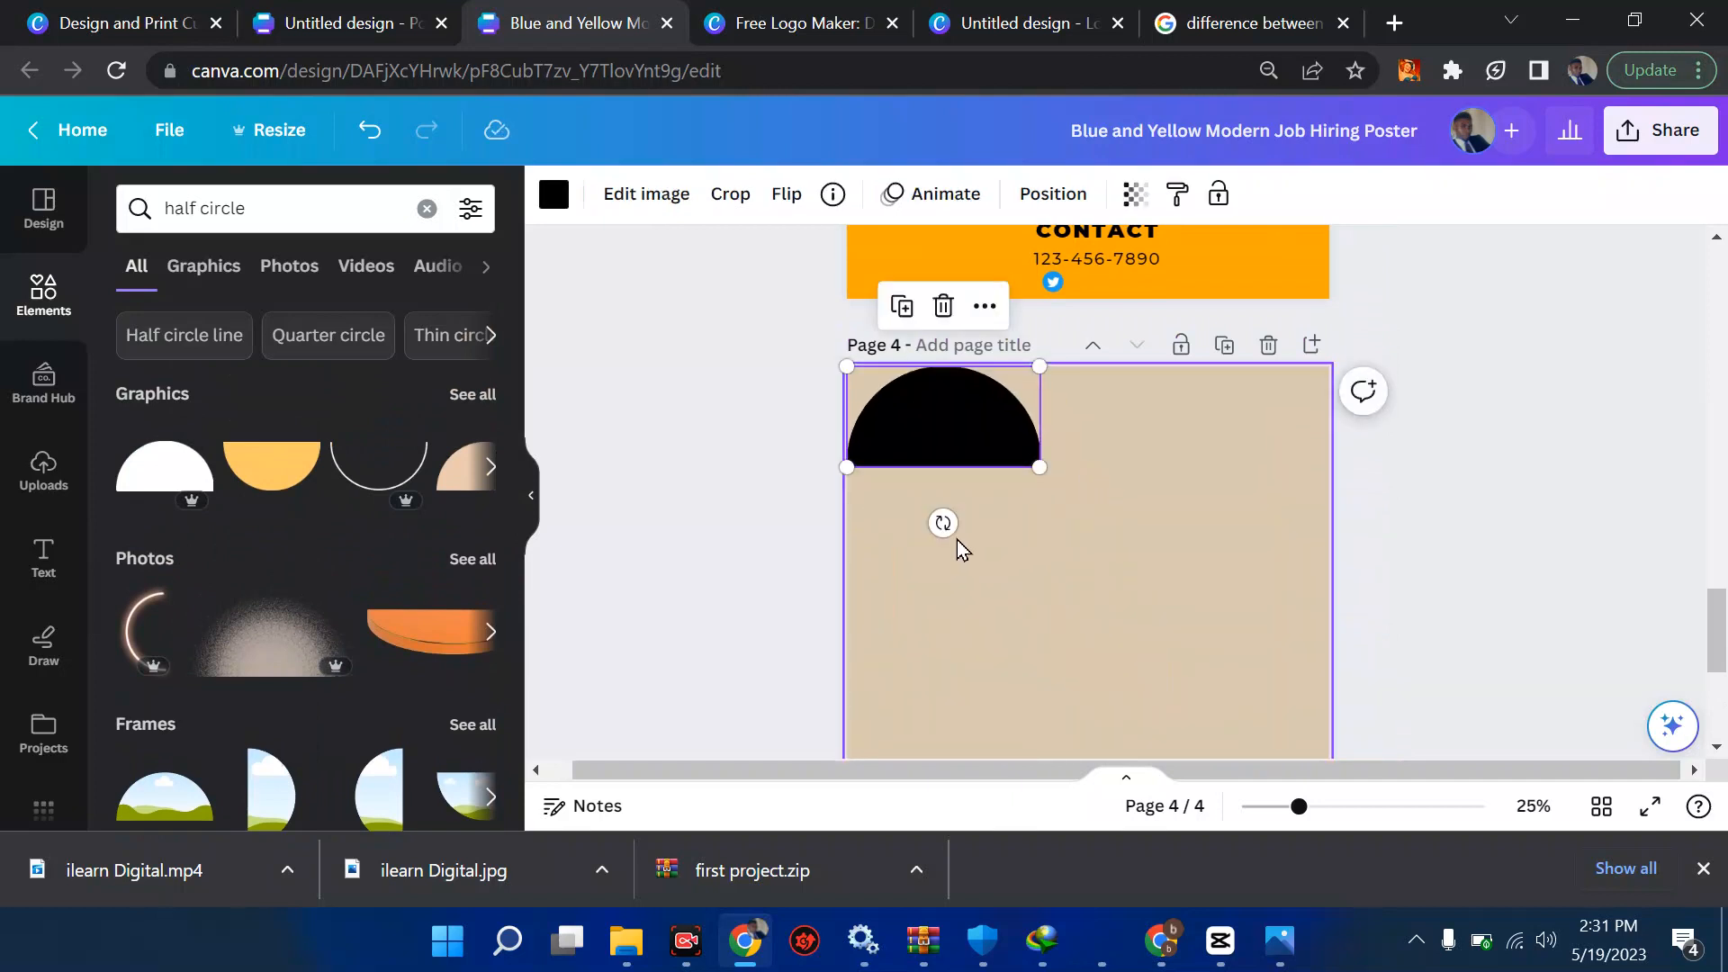
{"action": "left_click_drag", "start_coordinate": [942, 518], "coordinate": [604, 429]}
{"action": "left_click_drag", "start_coordinate": [931, 425], "coordinate": [877, 455]}
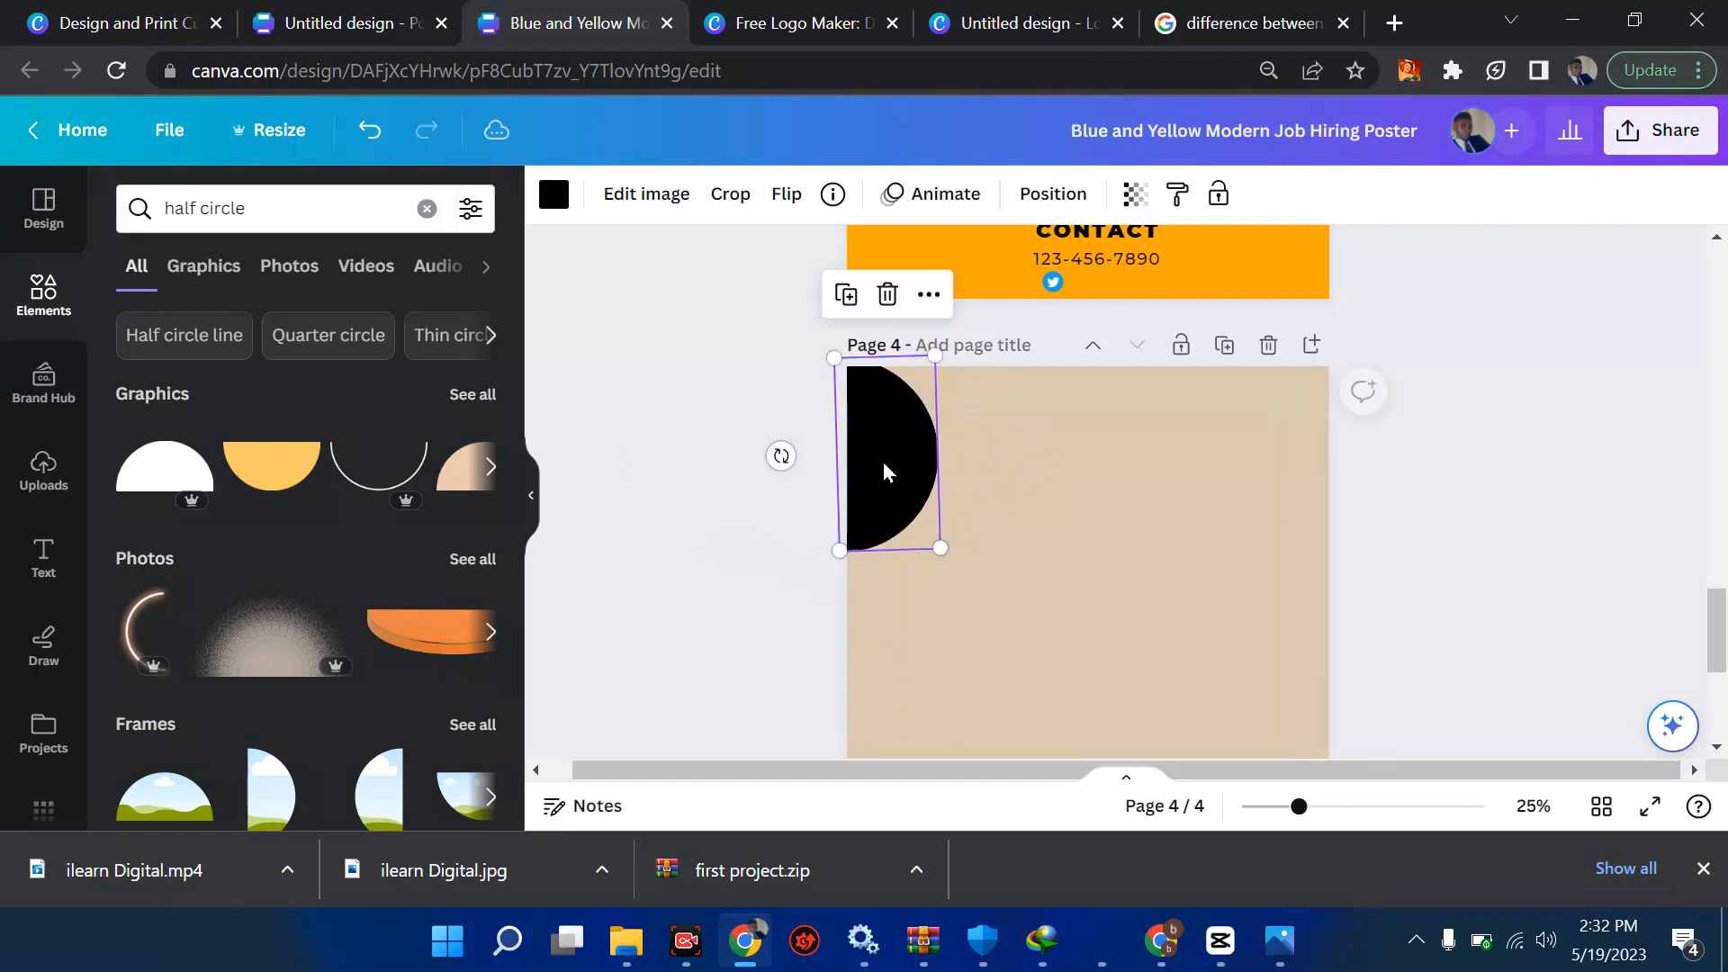
Enlarge the half circle on page 4 and tilt it slightly clockwise, extending past the page's left edge.
{"action": "left_click", "coordinate": [943, 550]}
{"action": "left_click", "coordinate": [916, 506]}
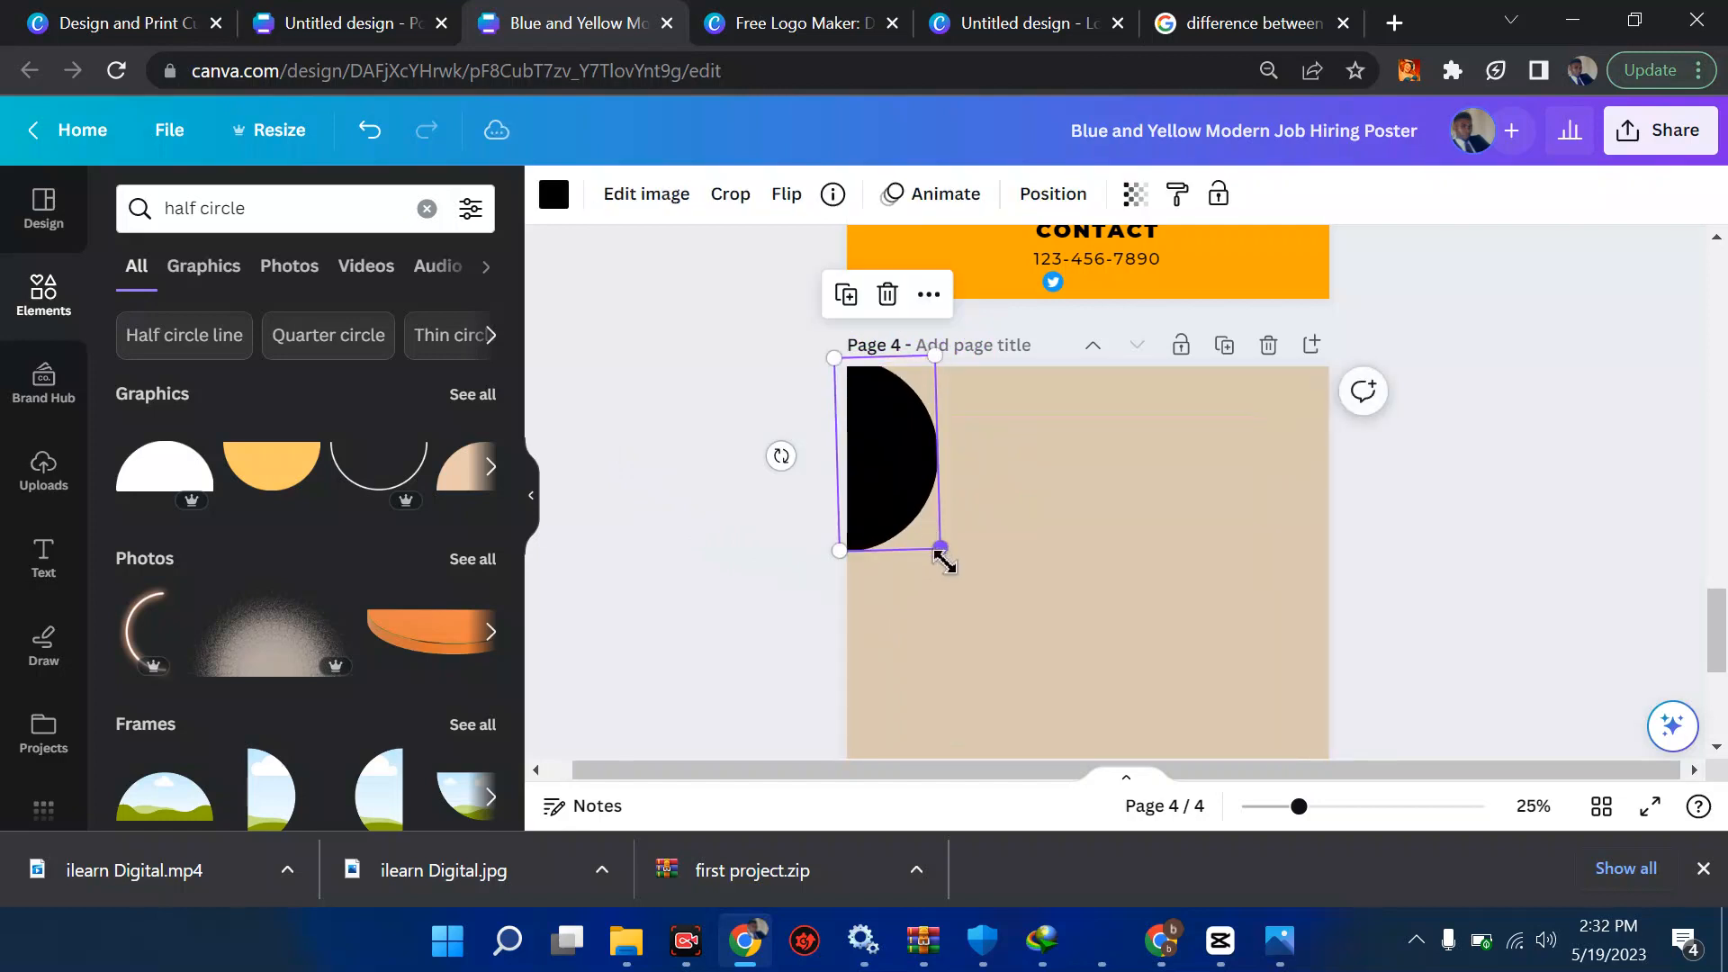
{"action": "left_click_drag", "start_coordinate": [937, 551], "coordinate": [1026, 692]}
{"action": "left_click", "coordinate": [895, 498]}
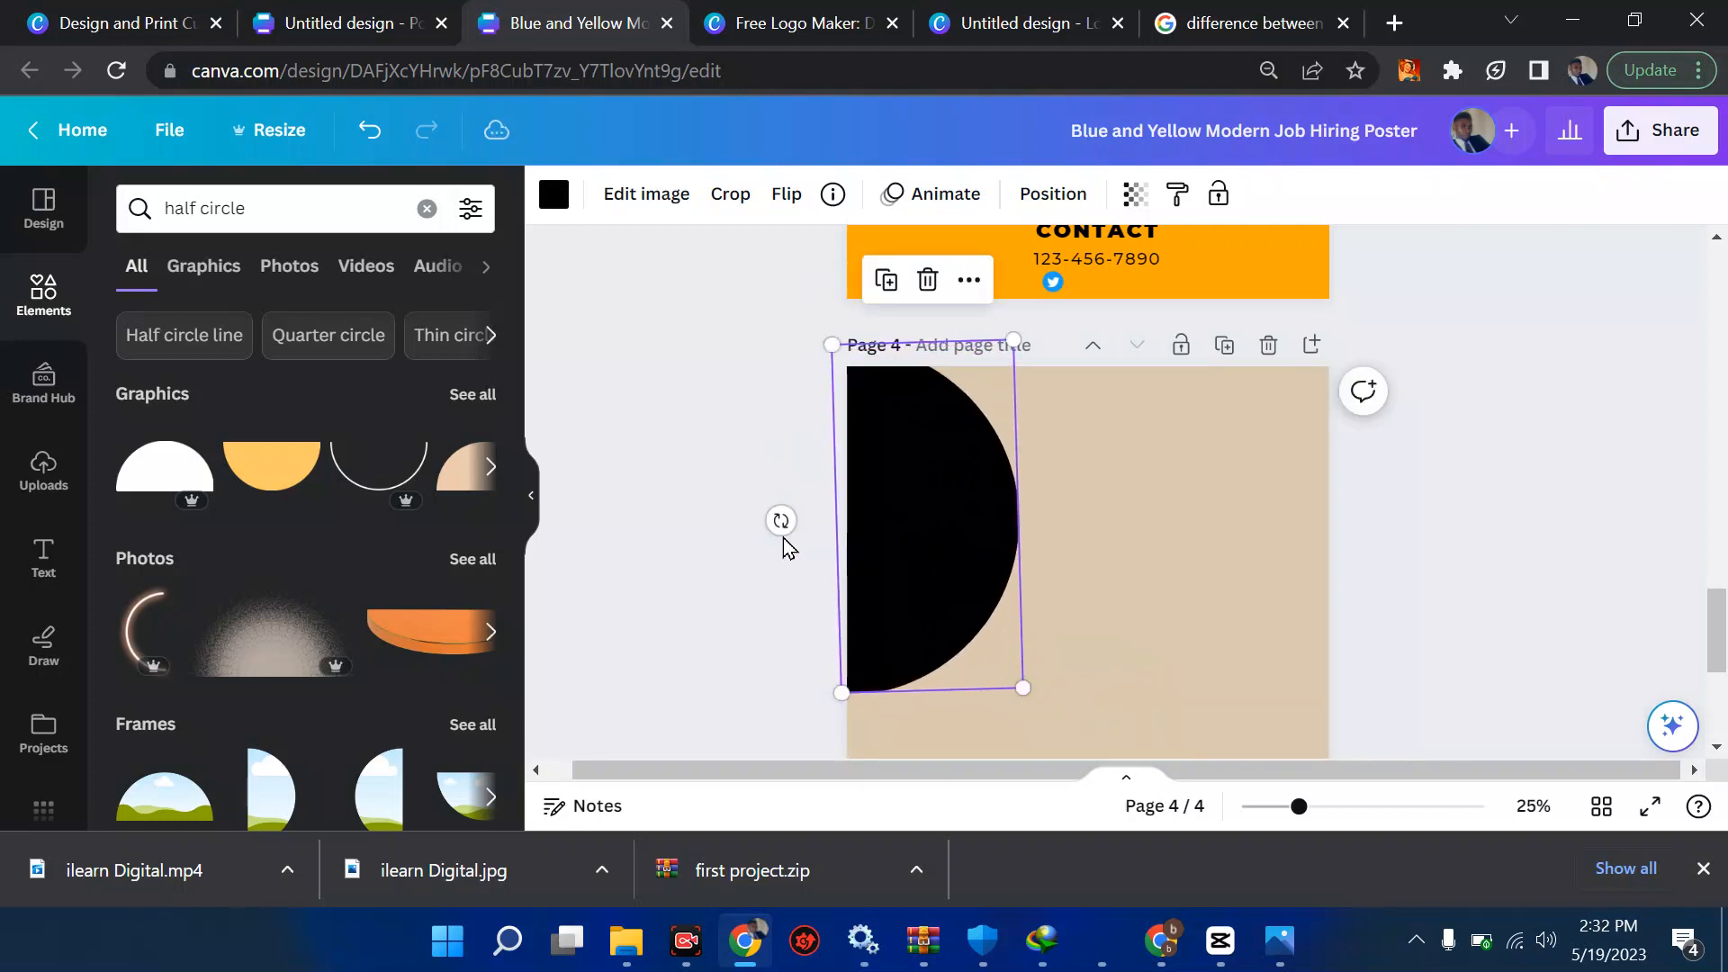
{"action": "left_click_drag", "start_coordinate": [781, 522], "coordinate": [774, 493]}
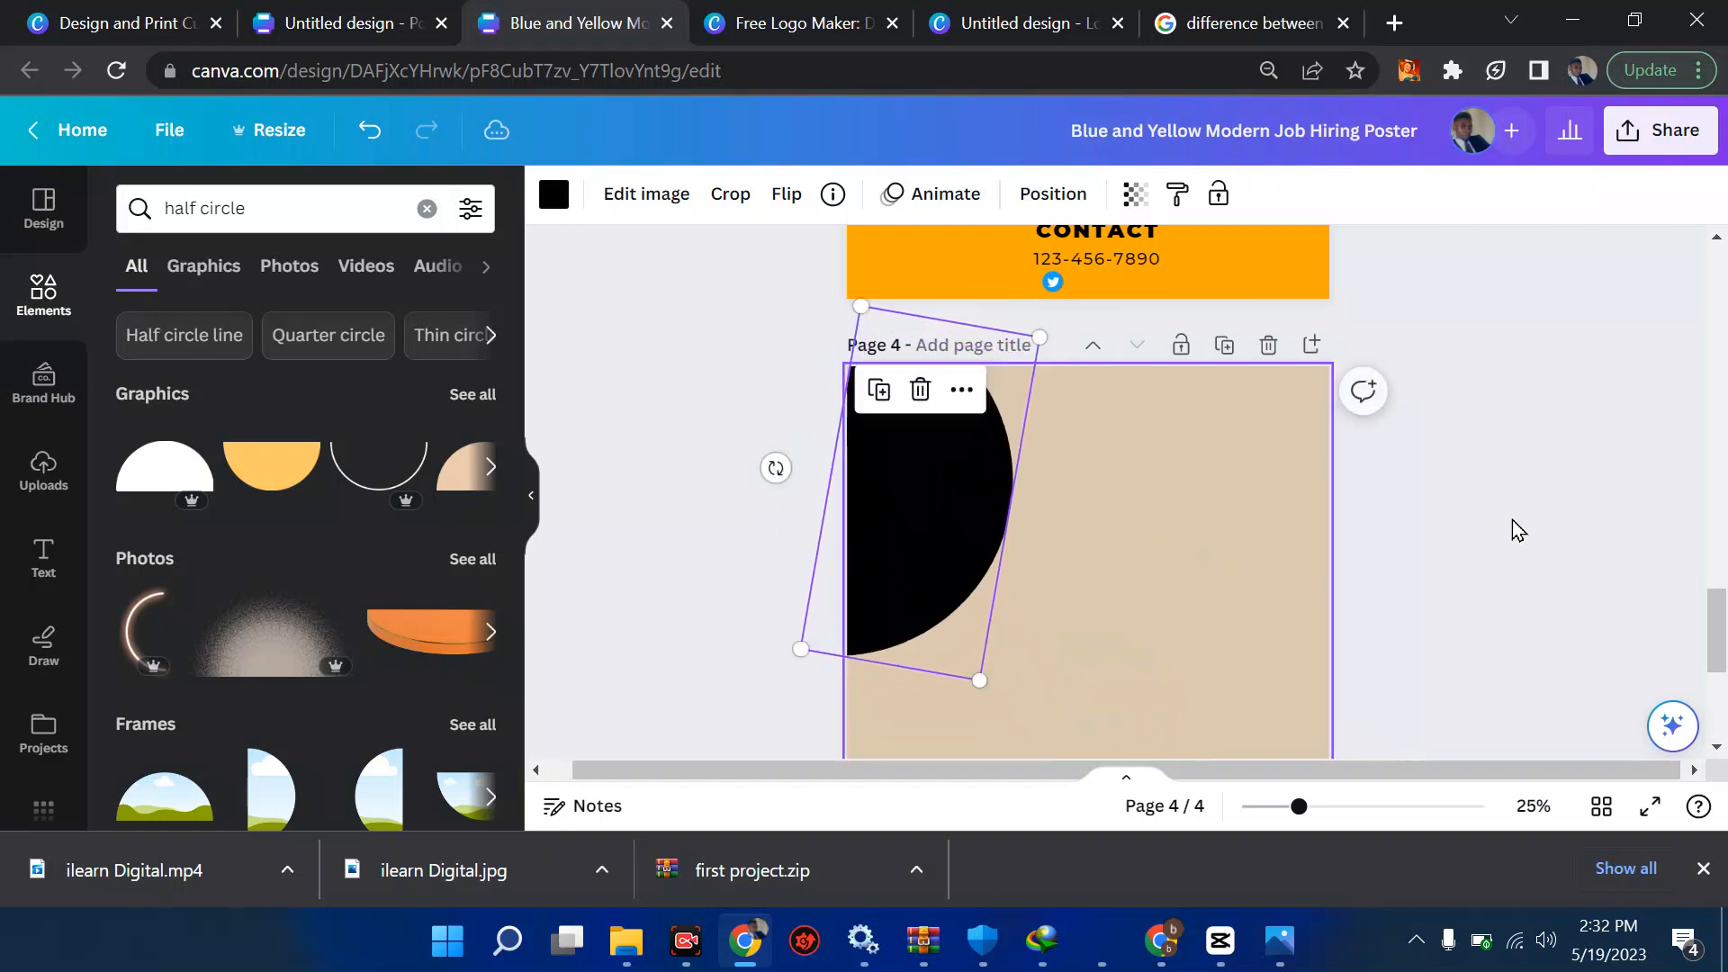
{"action": "left_click", "coordinate": [1585, 522]}
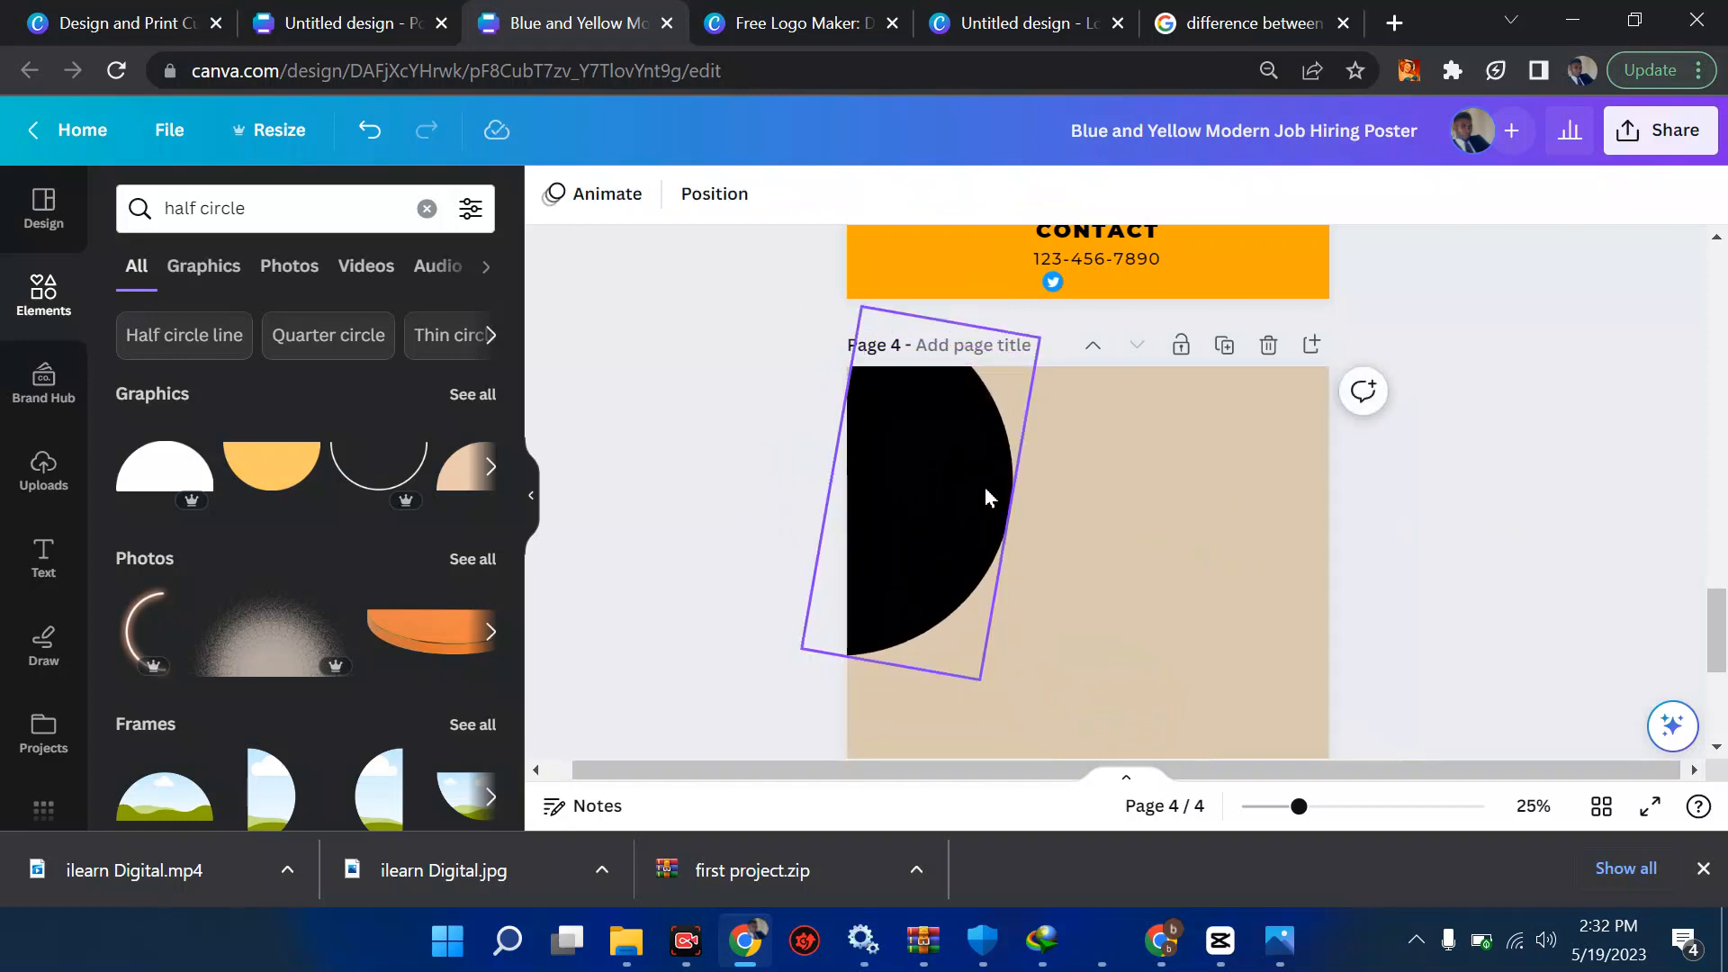
Shift the black half circle on page 4 slightly further left and enlarge it a little, using the page 2 poster as reference.
{"action": "scroll", "coordinate": [985, 488], "scroll_direction": "up", "scroll_amount": 10}
{"action": "scroll", "coordinate": [985, 488], "scroll_direction": "up", "scroll_amount": 3}
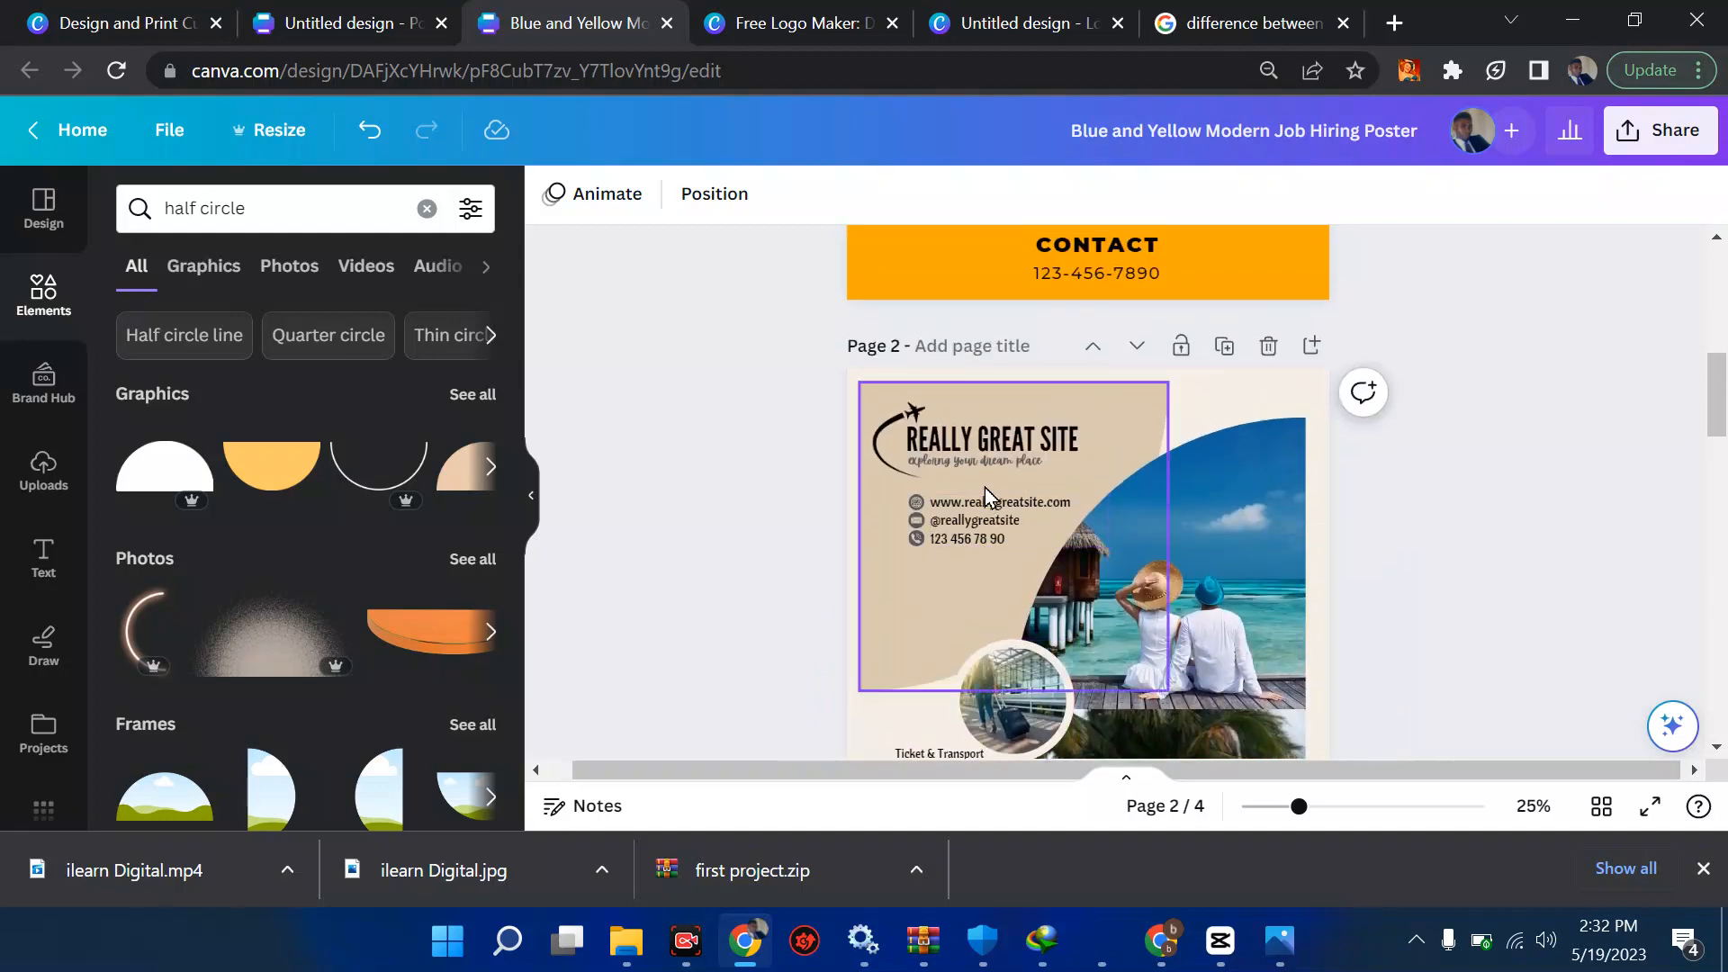
{"action": "scroll", "coordinate": [1104, 482], "scroll_direction": "down", "scroll_amount": 12}
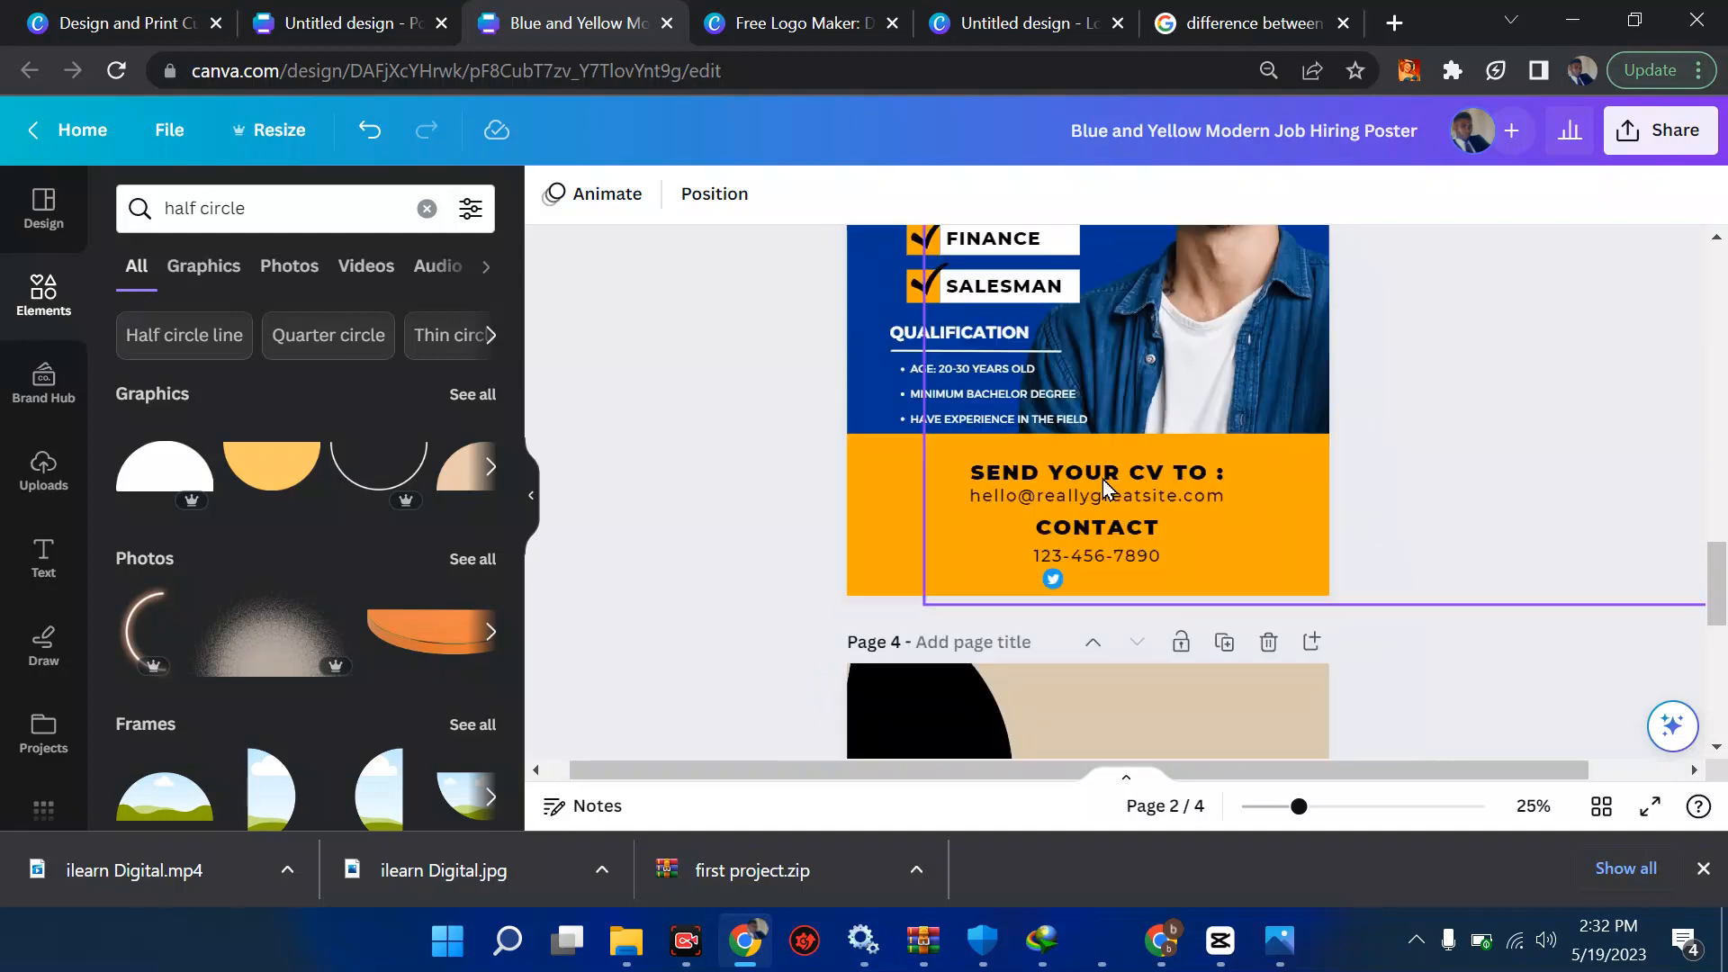
{"action": "left_click", "coordinate": [911, 397]}
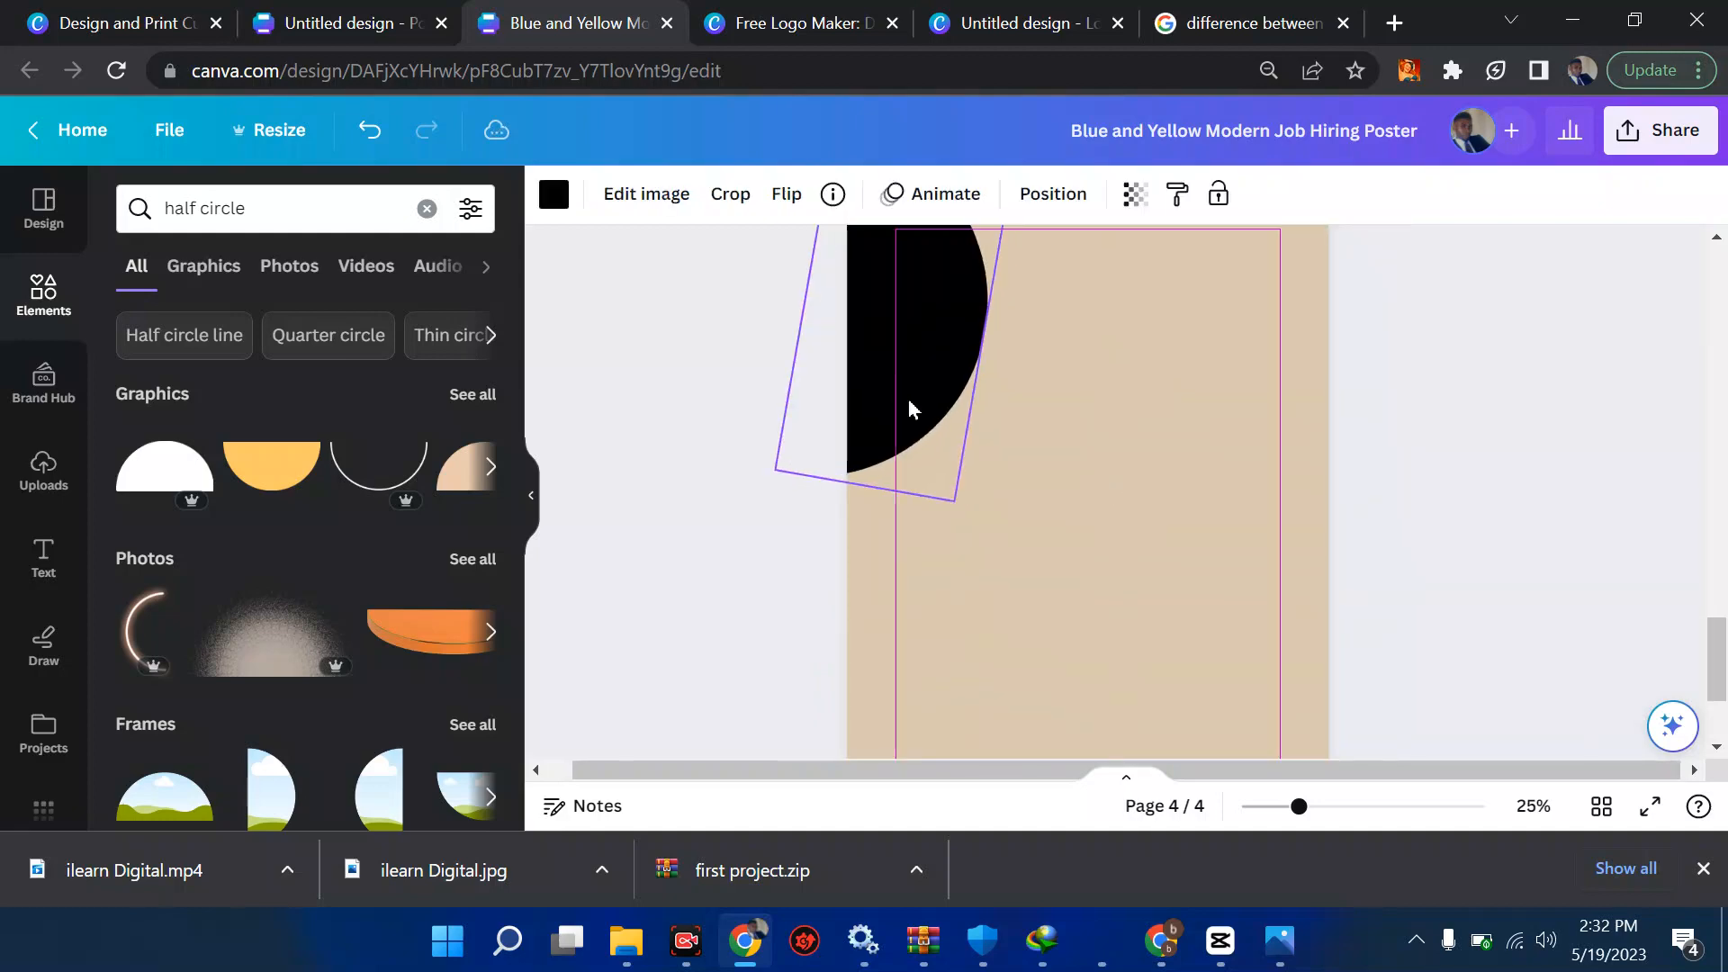
{"action": "scroll", "coordinate": [909, 398], "scroll_direction": "up", "scroll_amount": 2}
{"action": "left_click", "coordinate": [896, 396]}
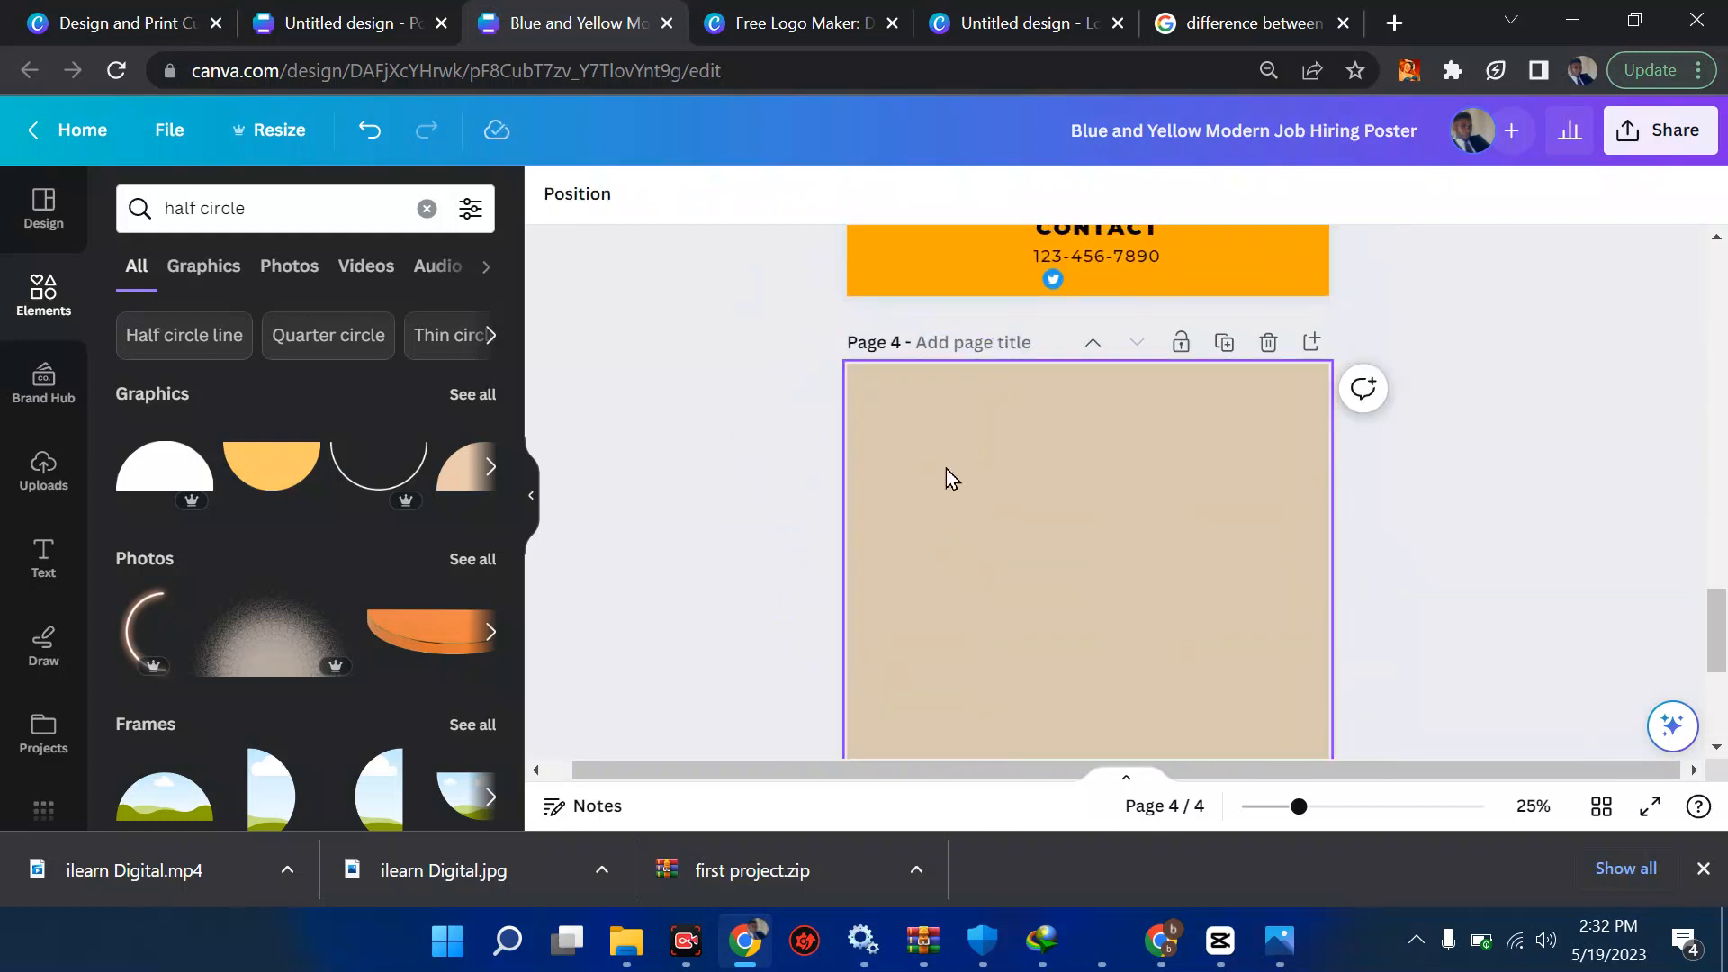
{"action": "key", "text": "ctrl+z"}
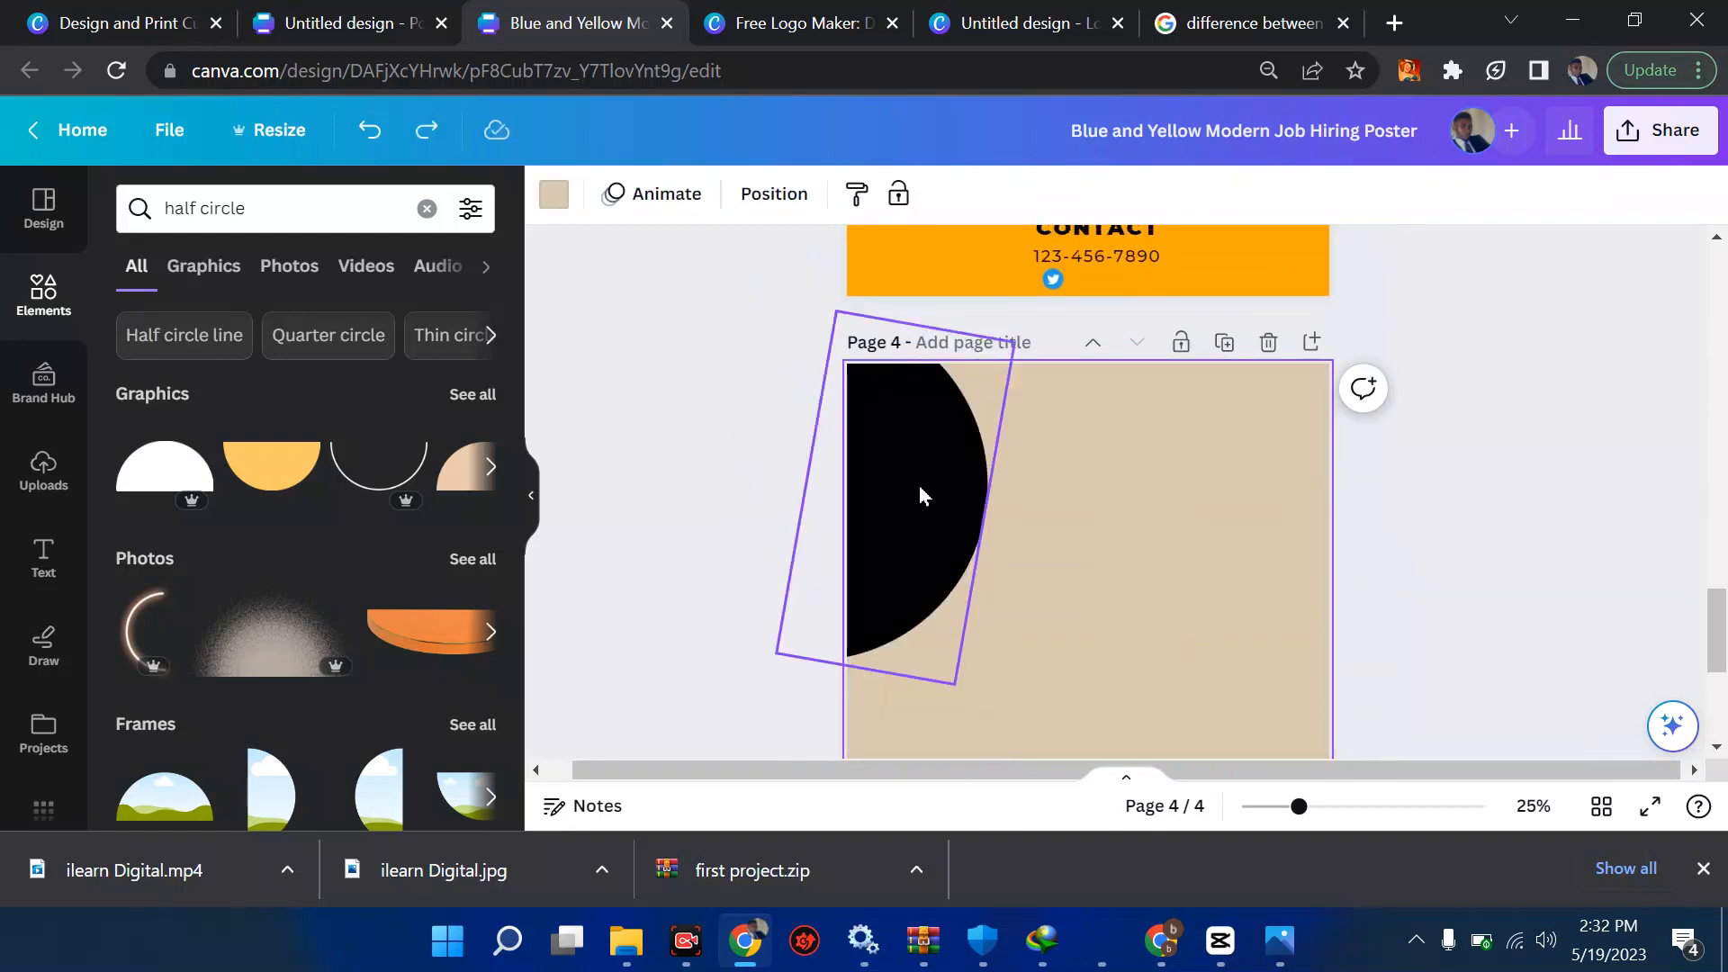
{"action": "left_click_drag", "start_coordinate": [954, 686], "coordinate": [972, 726]}
Search the elements for "half frame" after checking the photo shapes on the page 2 poster.
{"action": "scroll", "coordinate": [1099, 510], "scroll_direction": "up", "scroll_amount": 7}
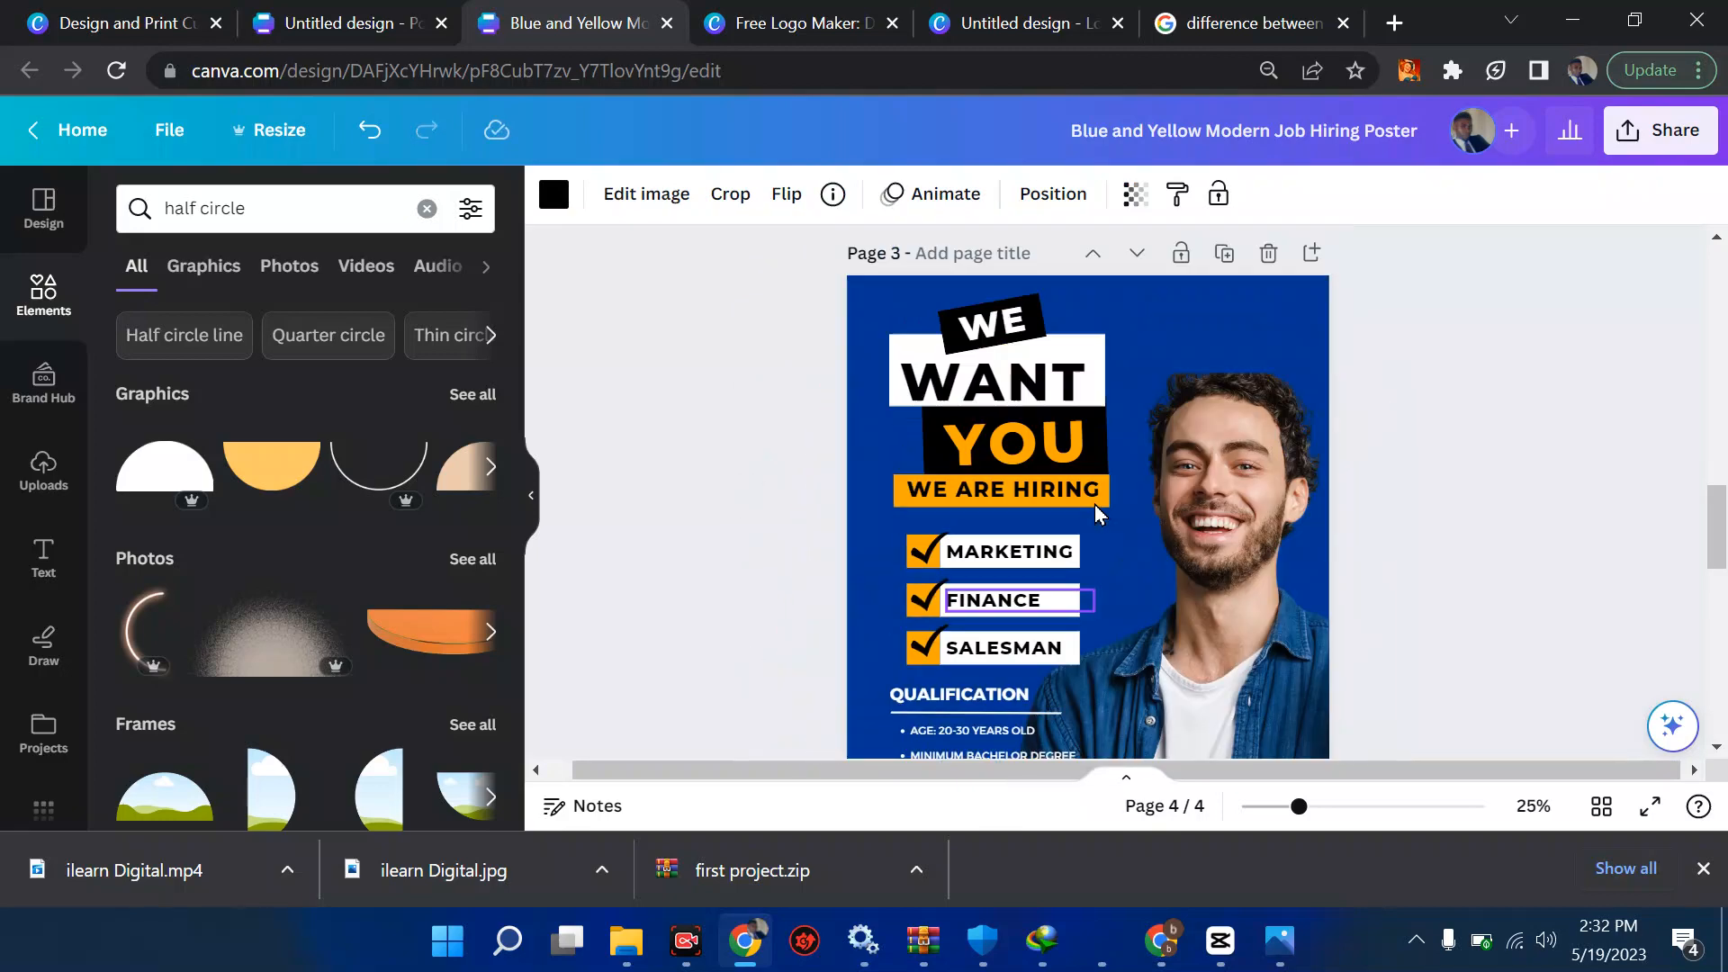
{"action": "scroll", "coordinate": [1099, 504], "scroll_direction": "up", "scroll_amount": 4}
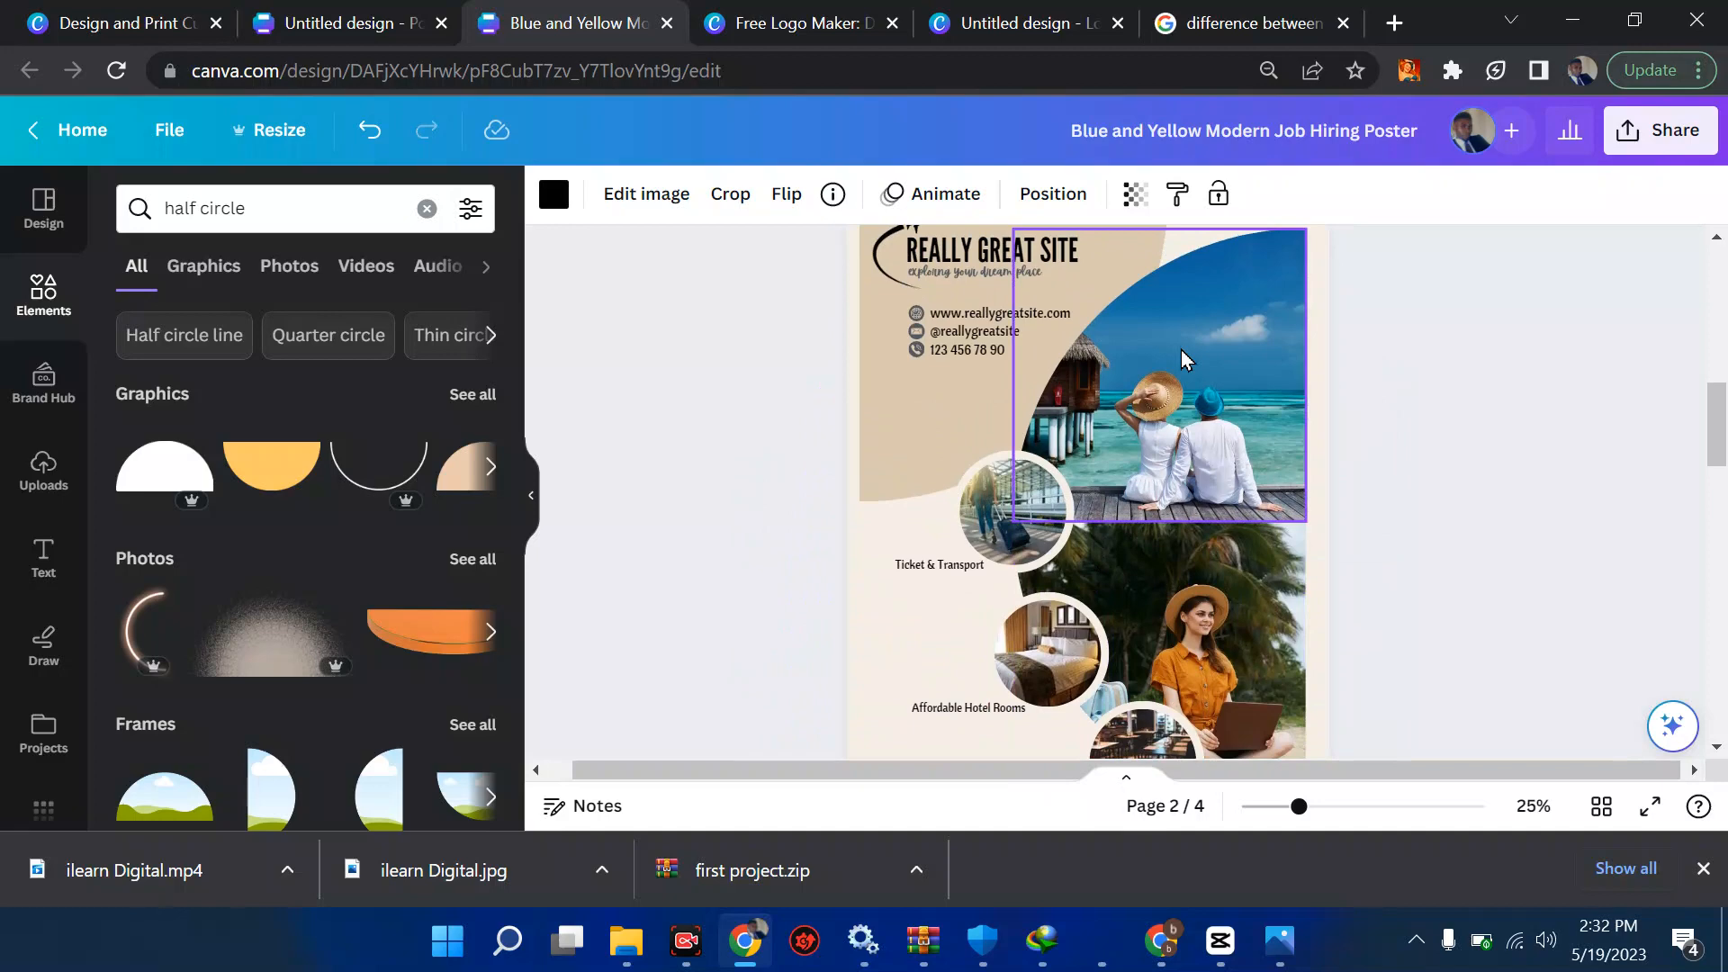
{"action": "scroll", "coordinate": [1182, 352], "scroll_direction": "down", "scroll_amount": 5}
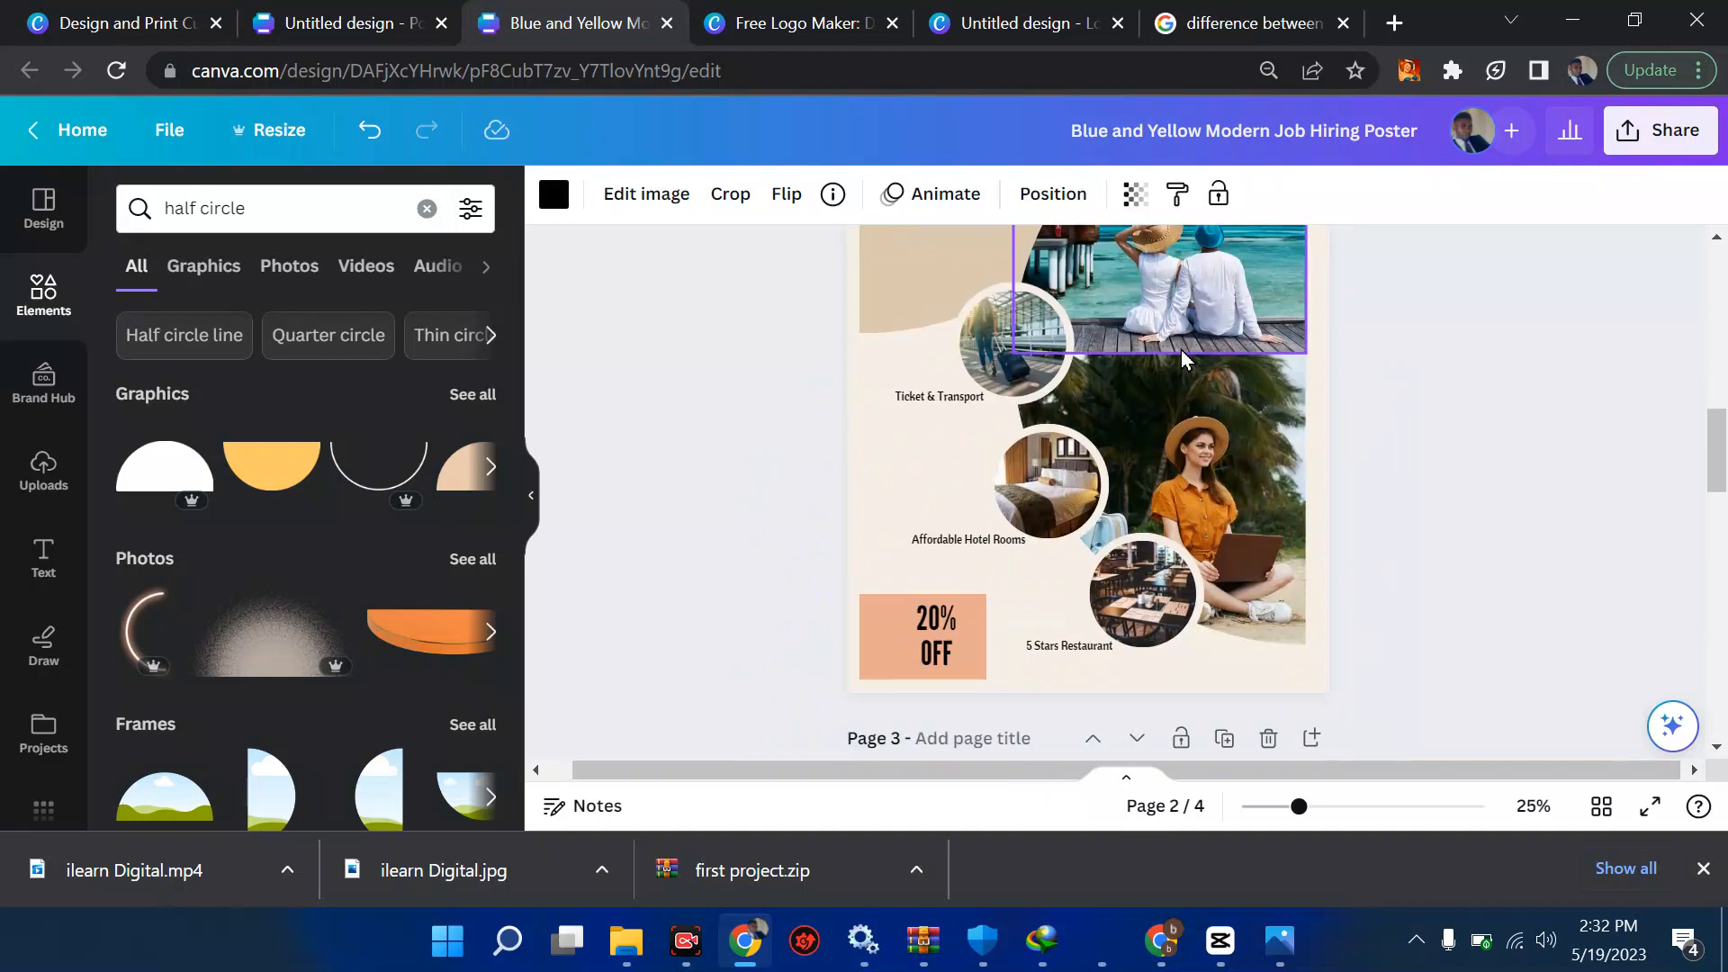
{"action": "left_click", "coordinate": [274, 228]}
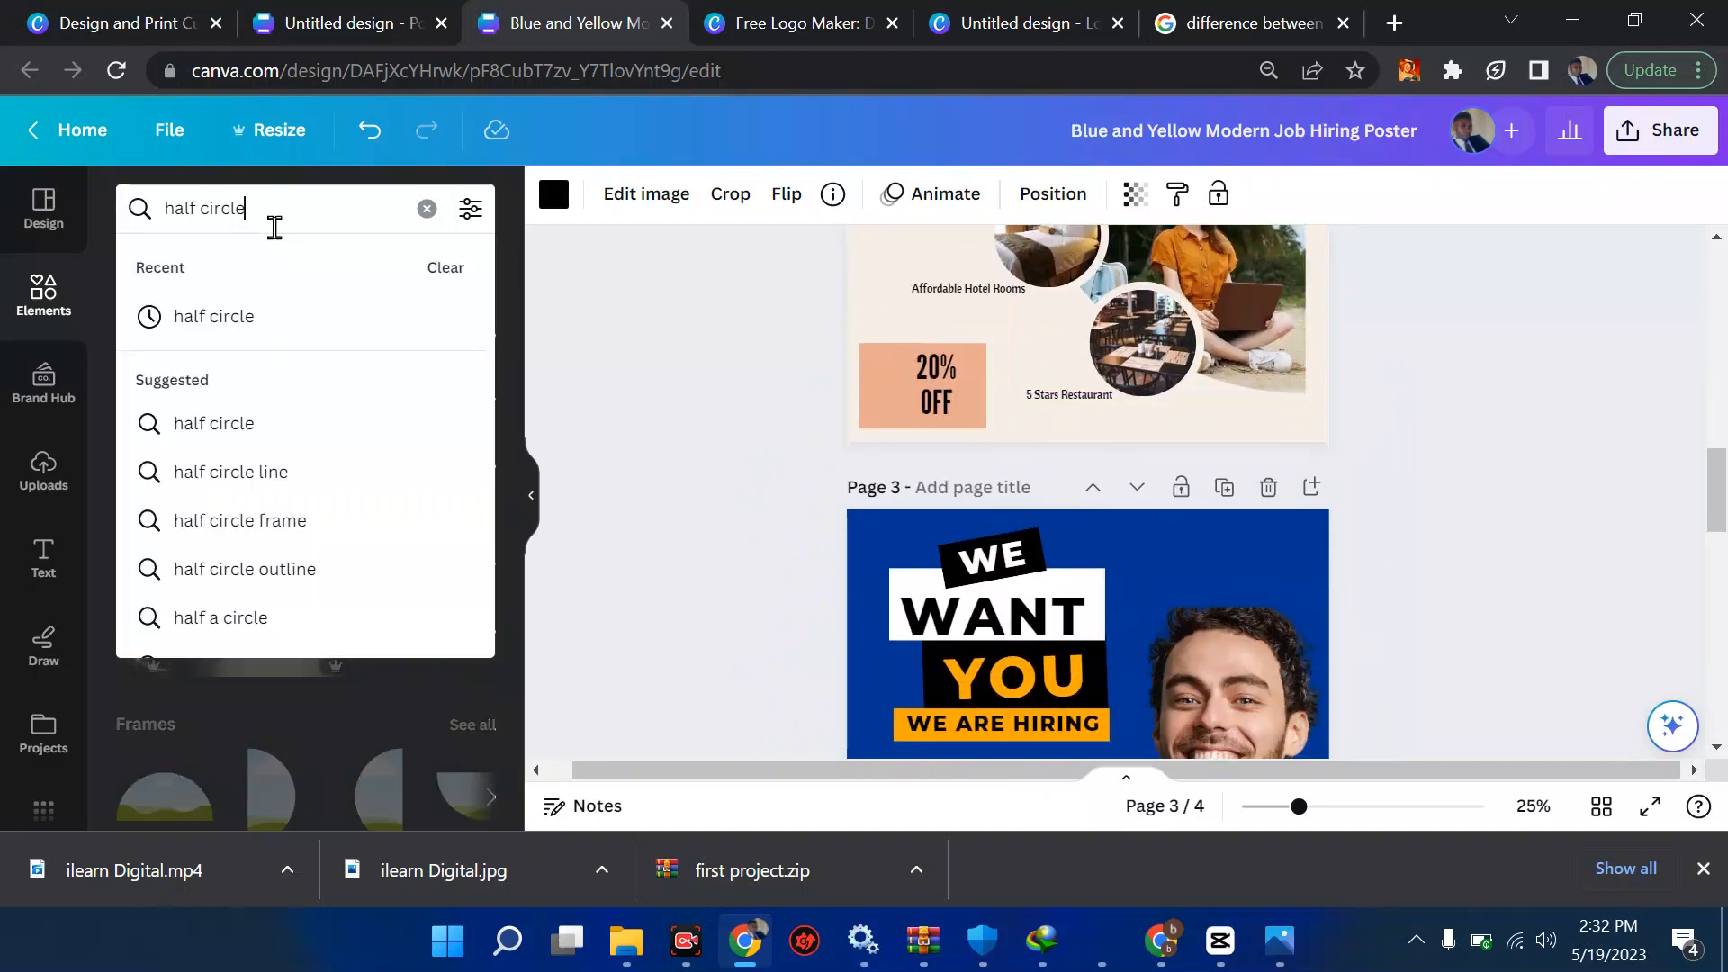
{"action": "key", "text": "BackSpace"}
{"action": "key", "text": "BackSpace"}
{"action": "key", "text": "BackSpace"}
{"action": "key", "text": "BackSpace"}
{"action": "key", "text": "BackSpace"}
{"action": "key", "text": "BackSpace"}
{"action": "key", "text": "BackSpace"}
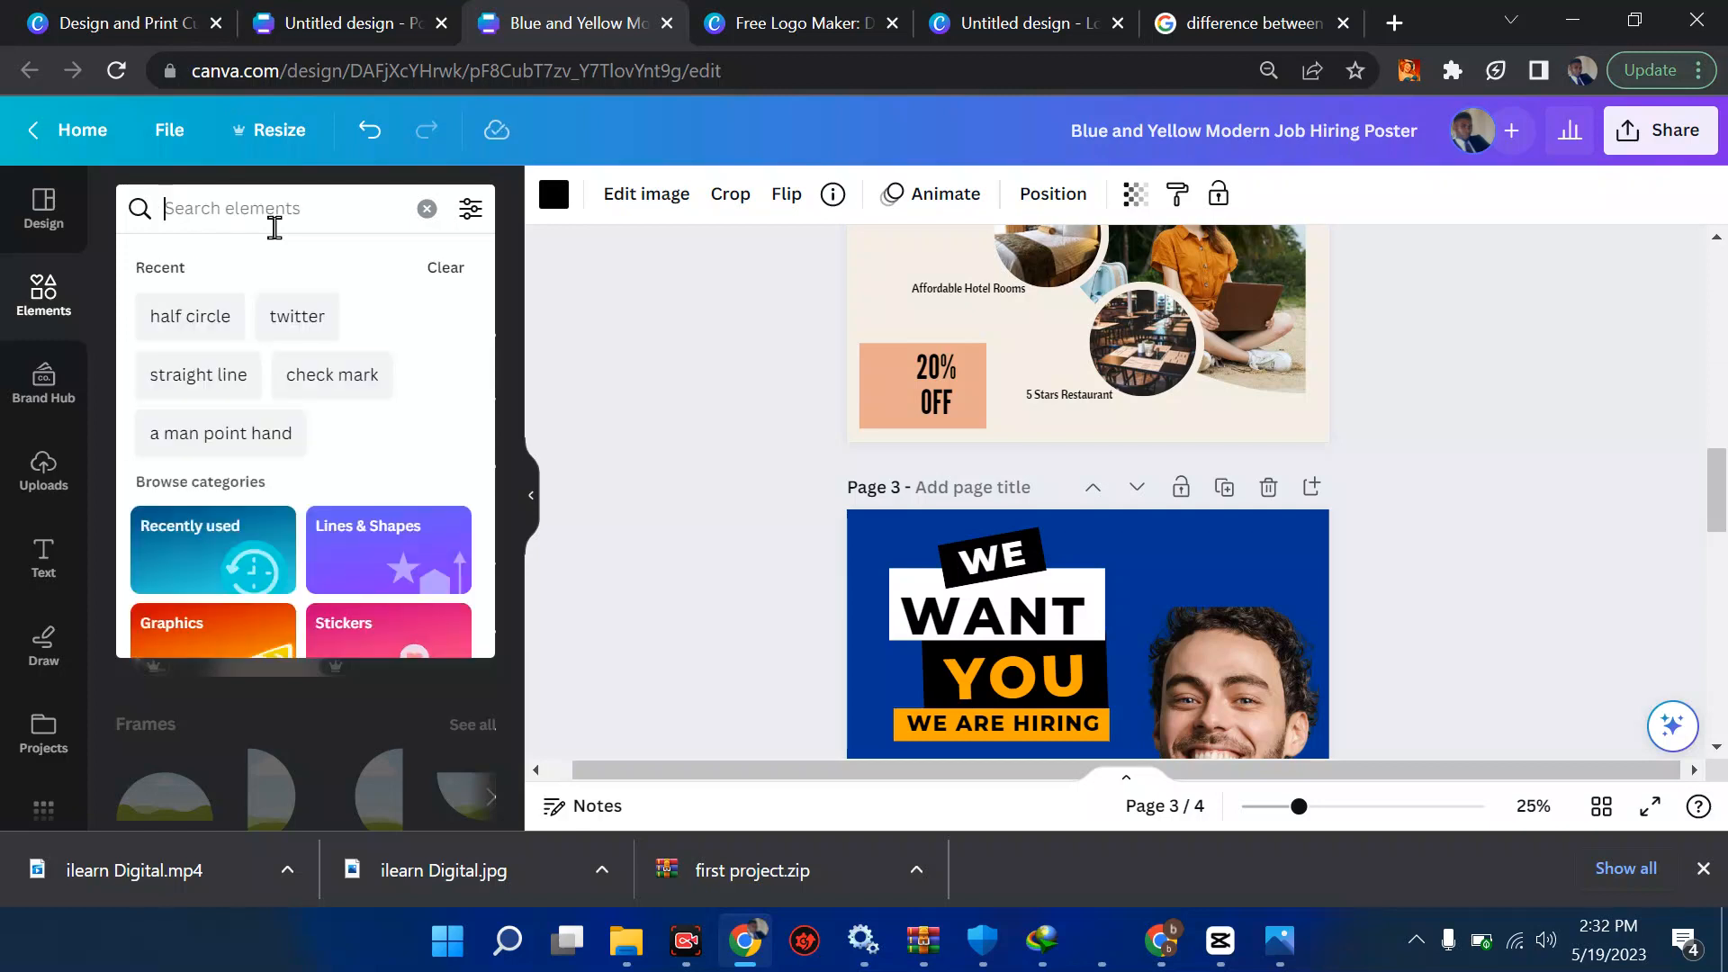
{"action": "type", "text": "frame"}
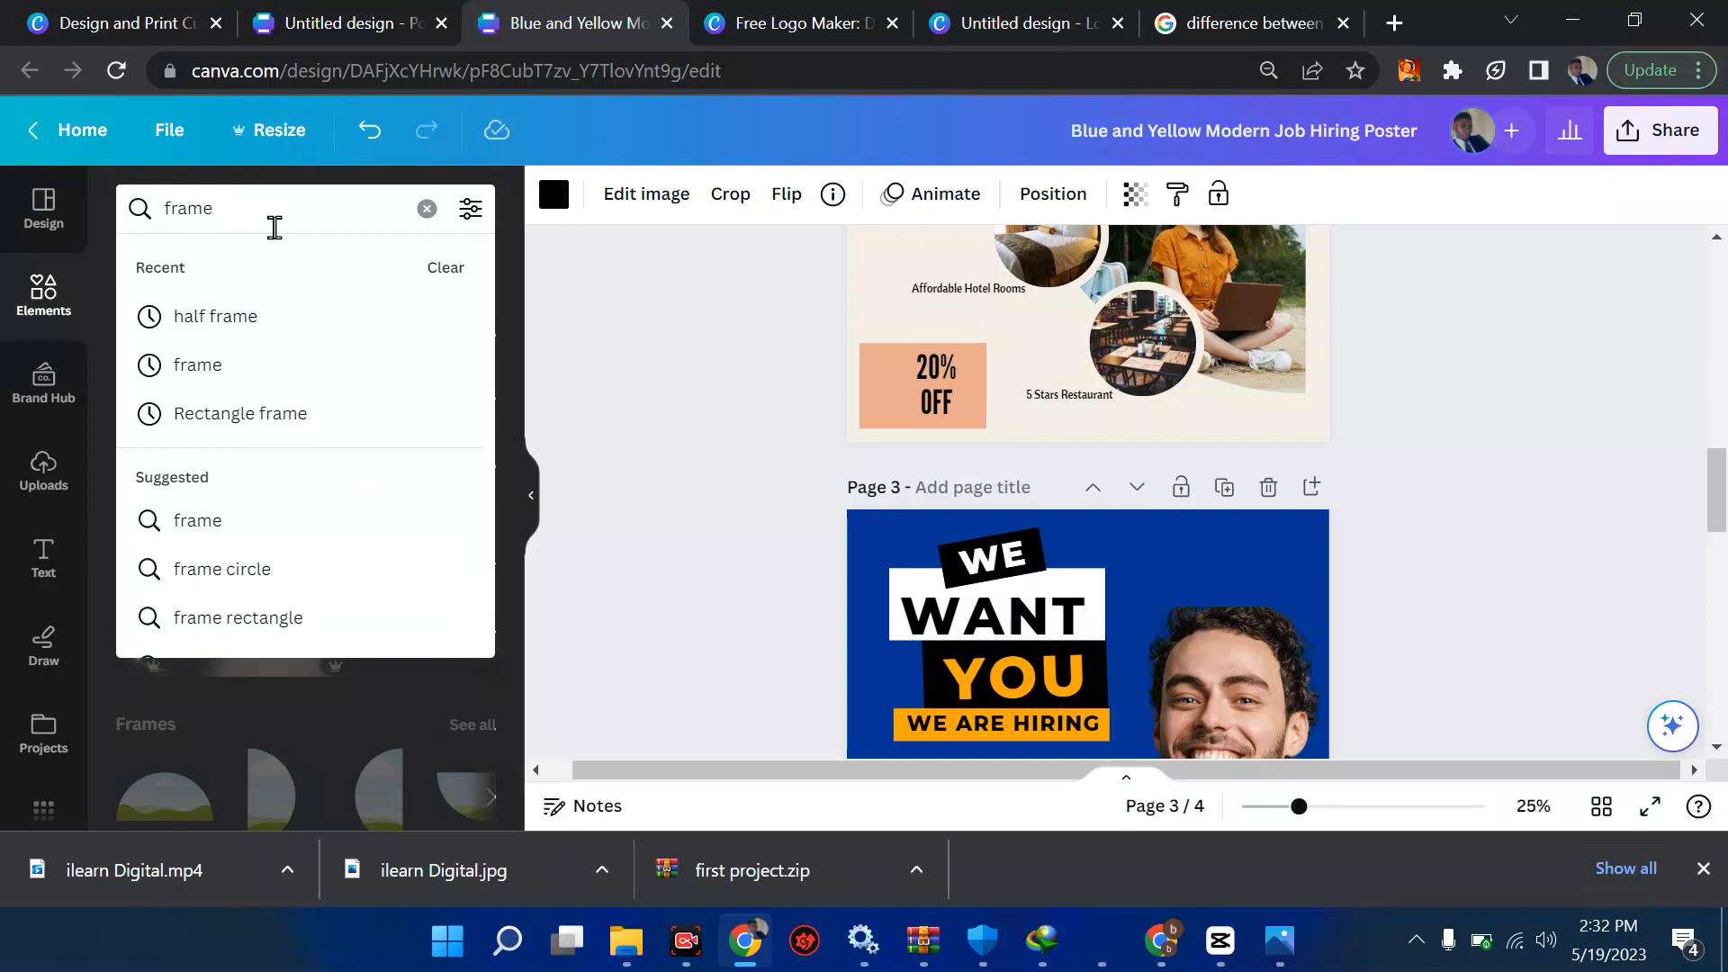
{"action": "key", "text": "Return"}
{"action": "left_click", "coordinate": [167, 213]}
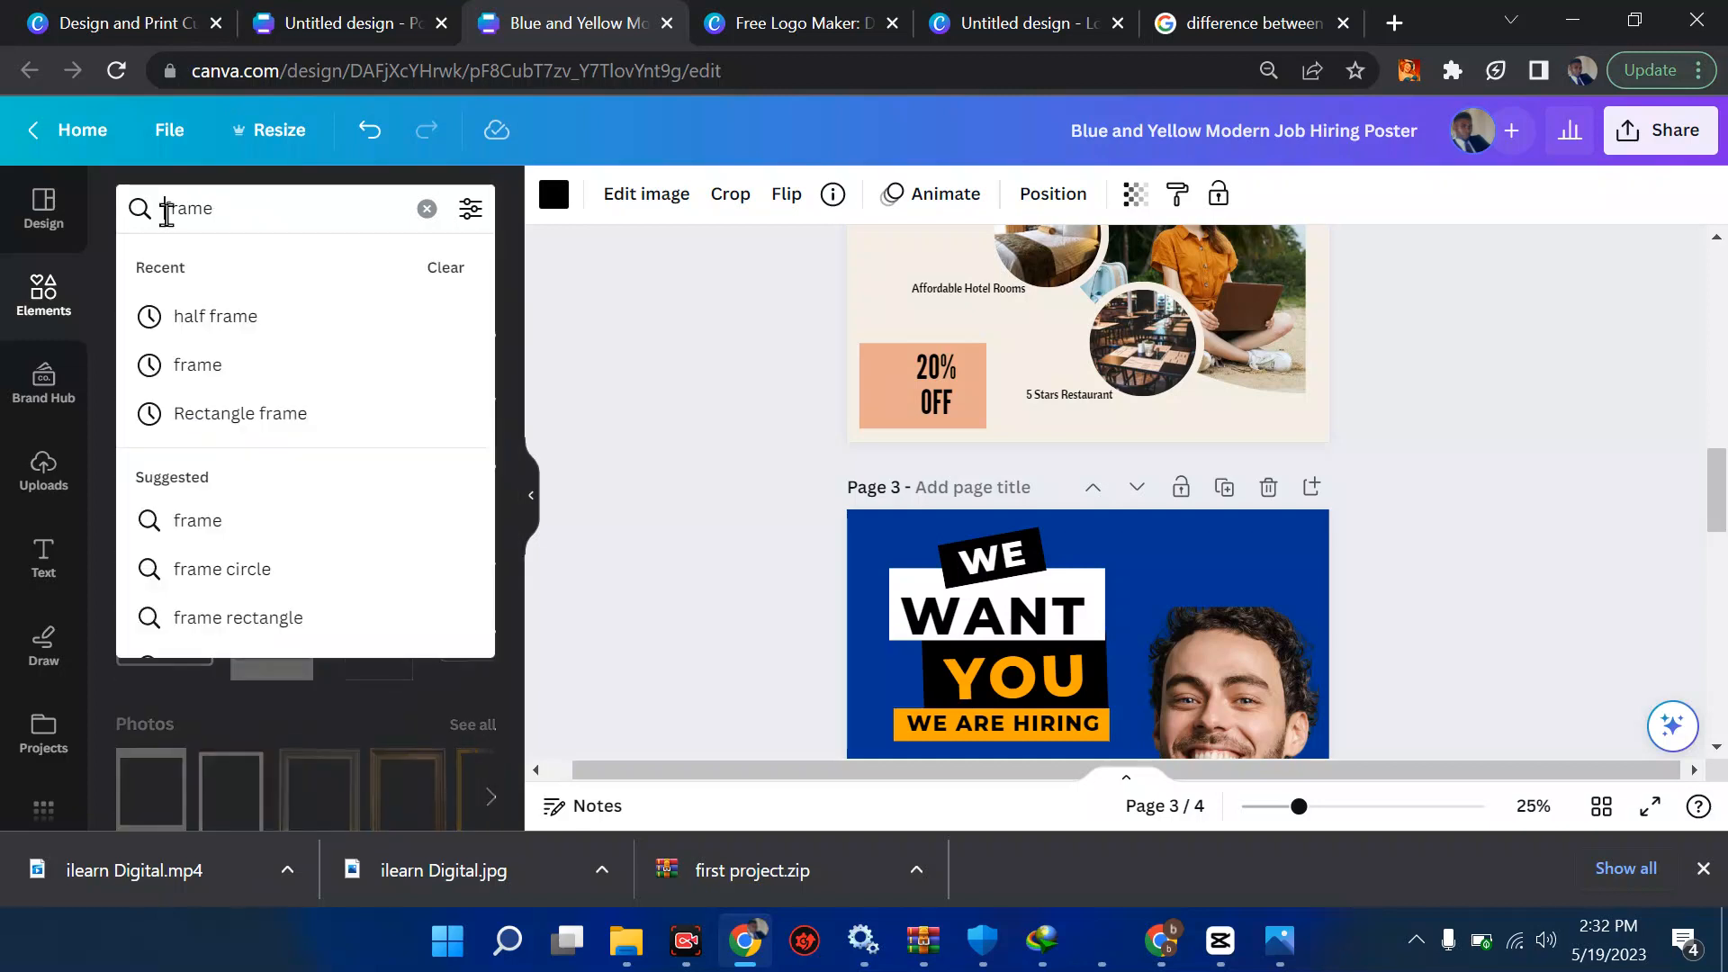
{"action": "type", "text": "half"}
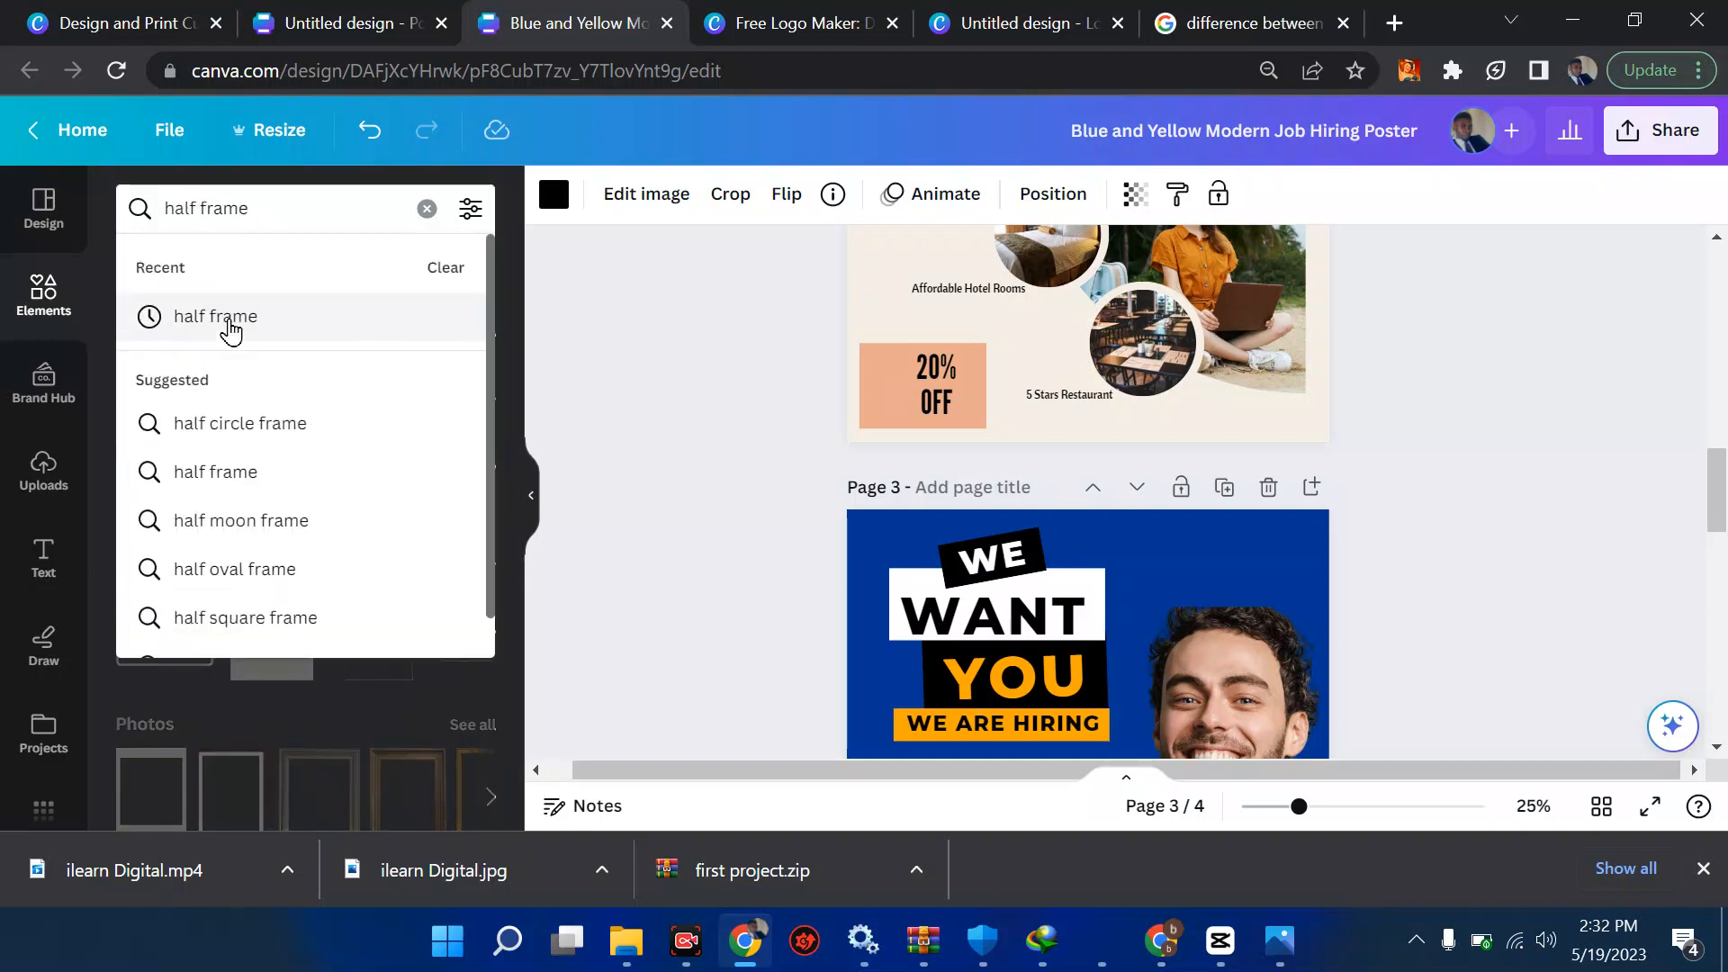
{"action": "left_click", "coordinate": [226, 319]}
{"action": "scroll", "coordinate": [435, 714], "scroll_direction": "down", "scroll_amount": 3}
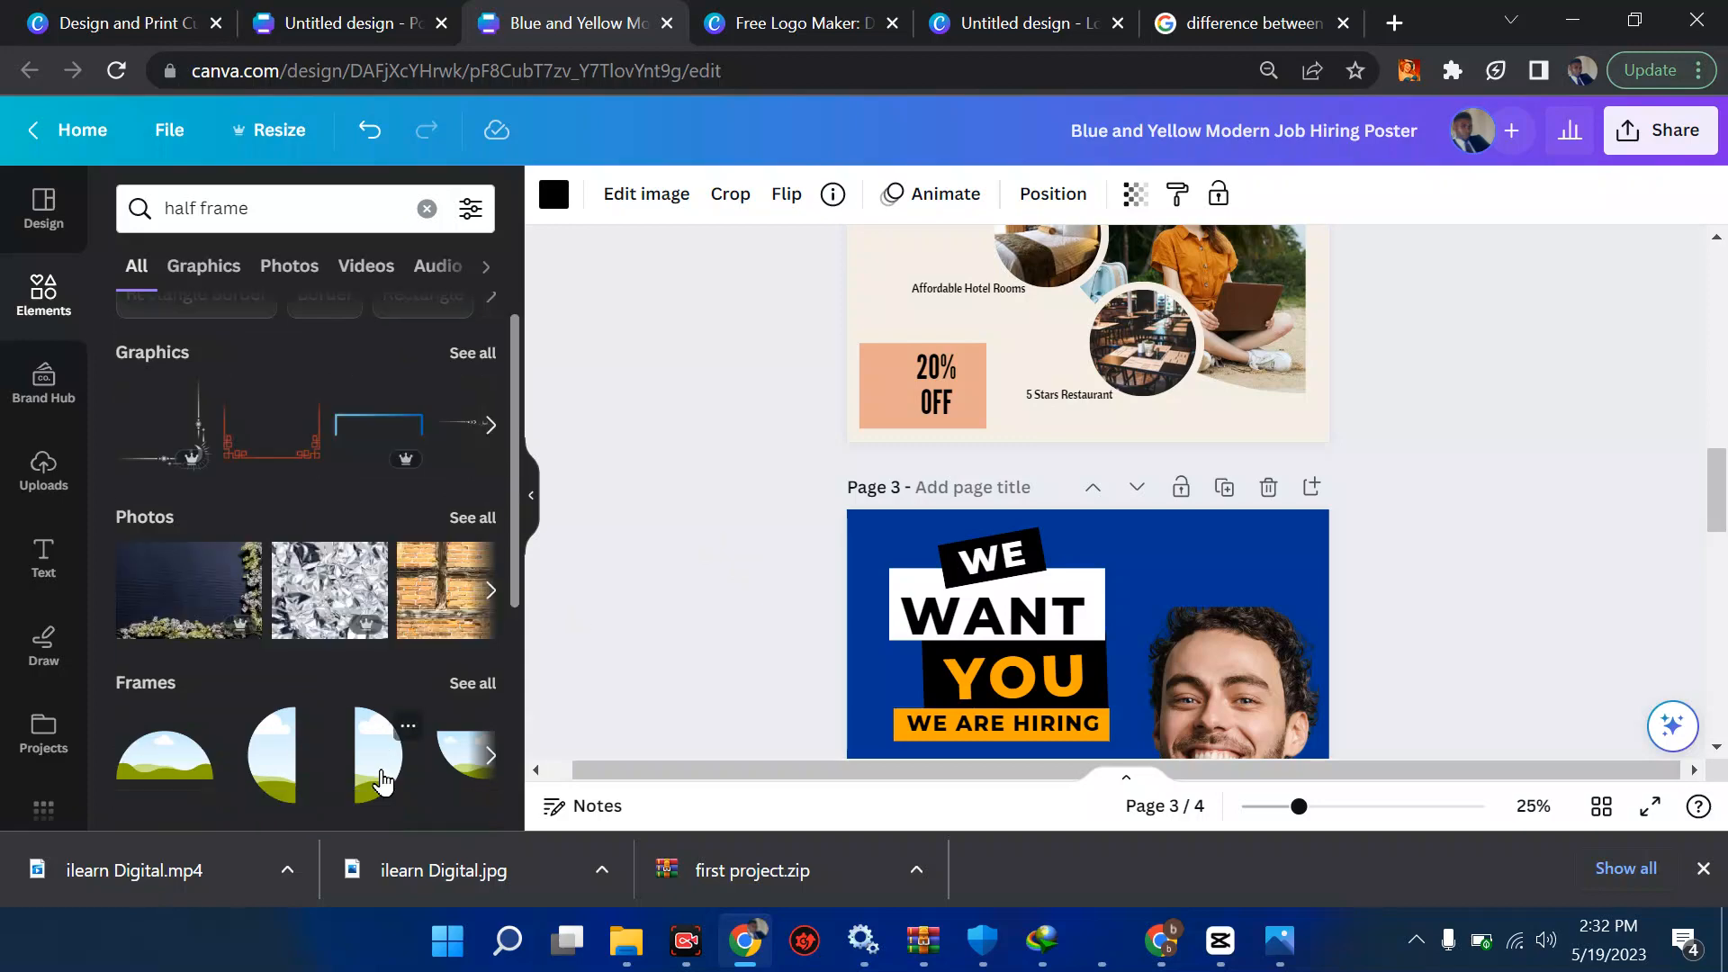
Add the half-circle photo frame with its flat side down to page 2.
{"action": "scroll", "coordinate": [747, 633], "scroll_direction": "down", "scroll_amount": 4}
{"action": "scroll", "coordinate": [752, 603], "scroll_direction": "down", "scroll_amount": 5}
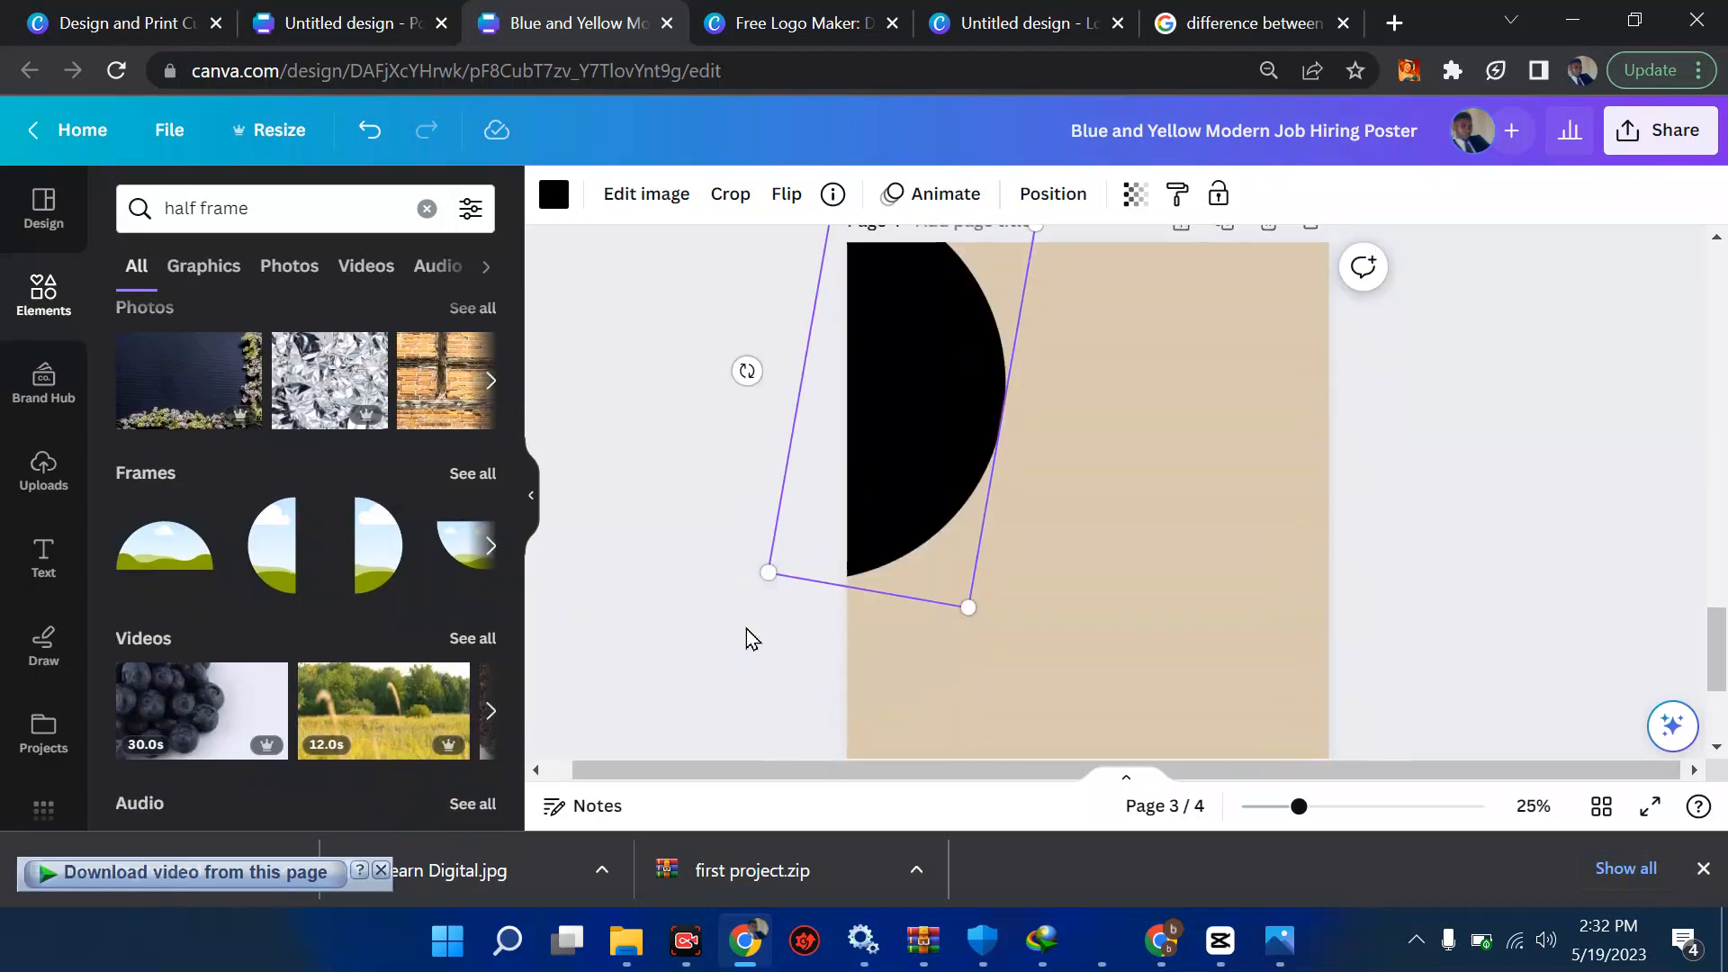
{"action": "scroll", "coordinate": [675, 547], "scroll_direction": "up", "scroll_amount": 4}
{"action": "scroll", "coordinate": [675, 547], "scroll_direction": "up", "scroll_amount": 6}
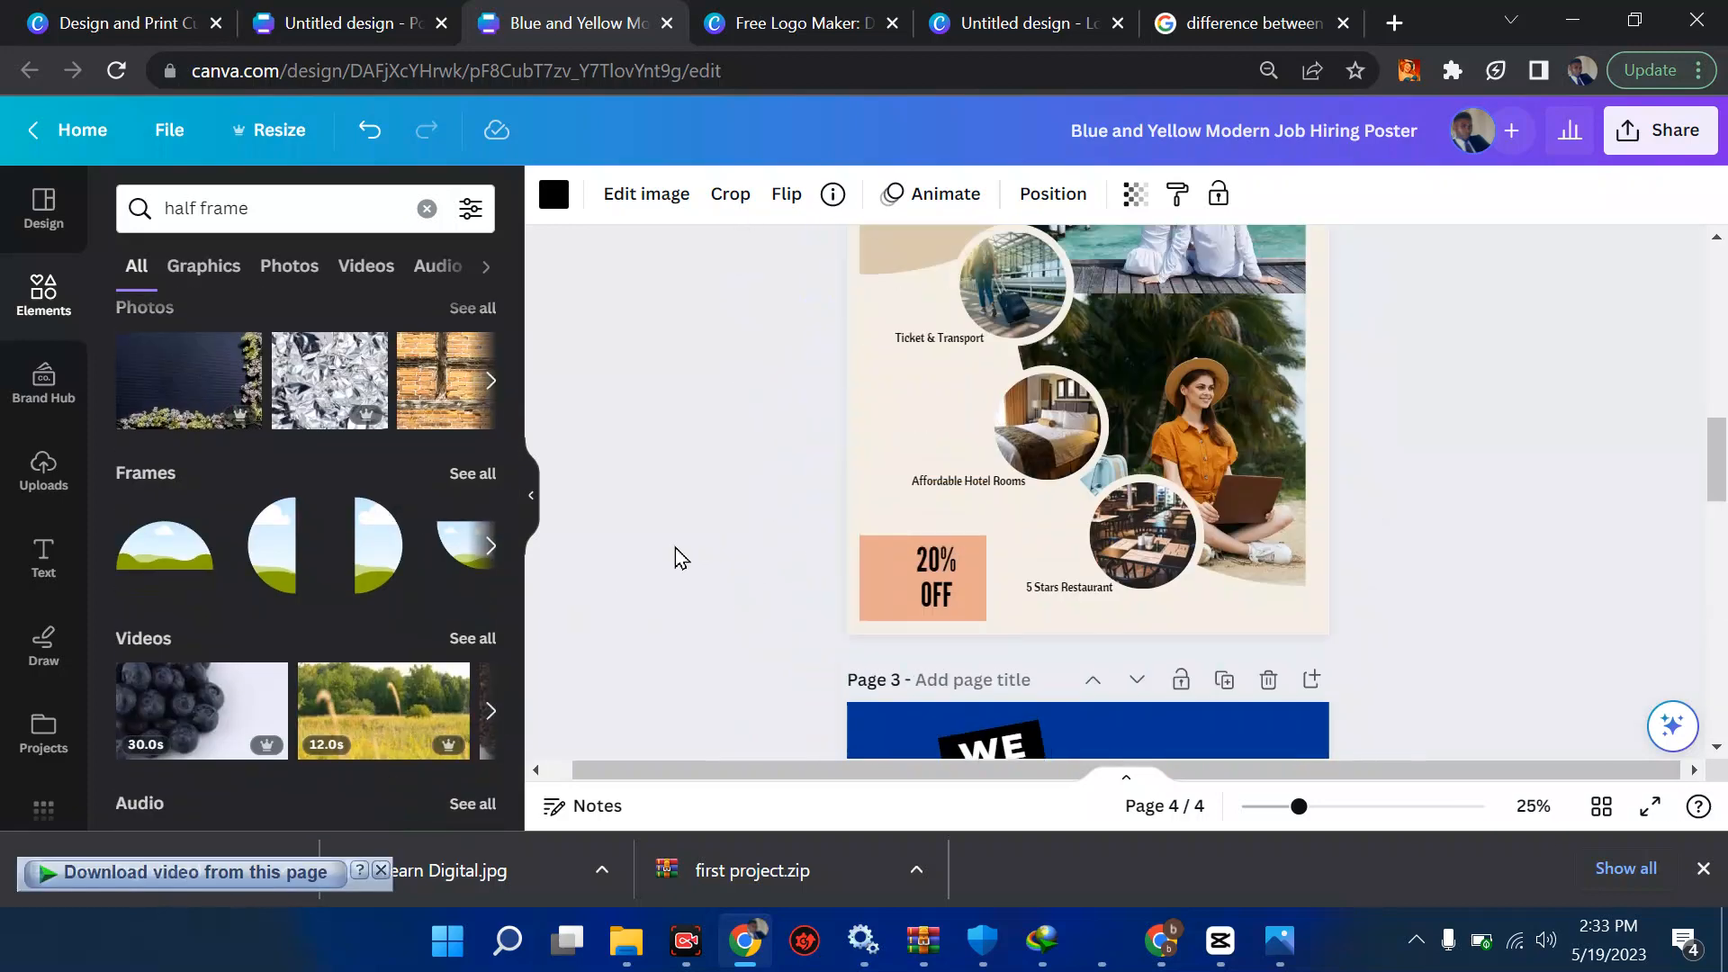
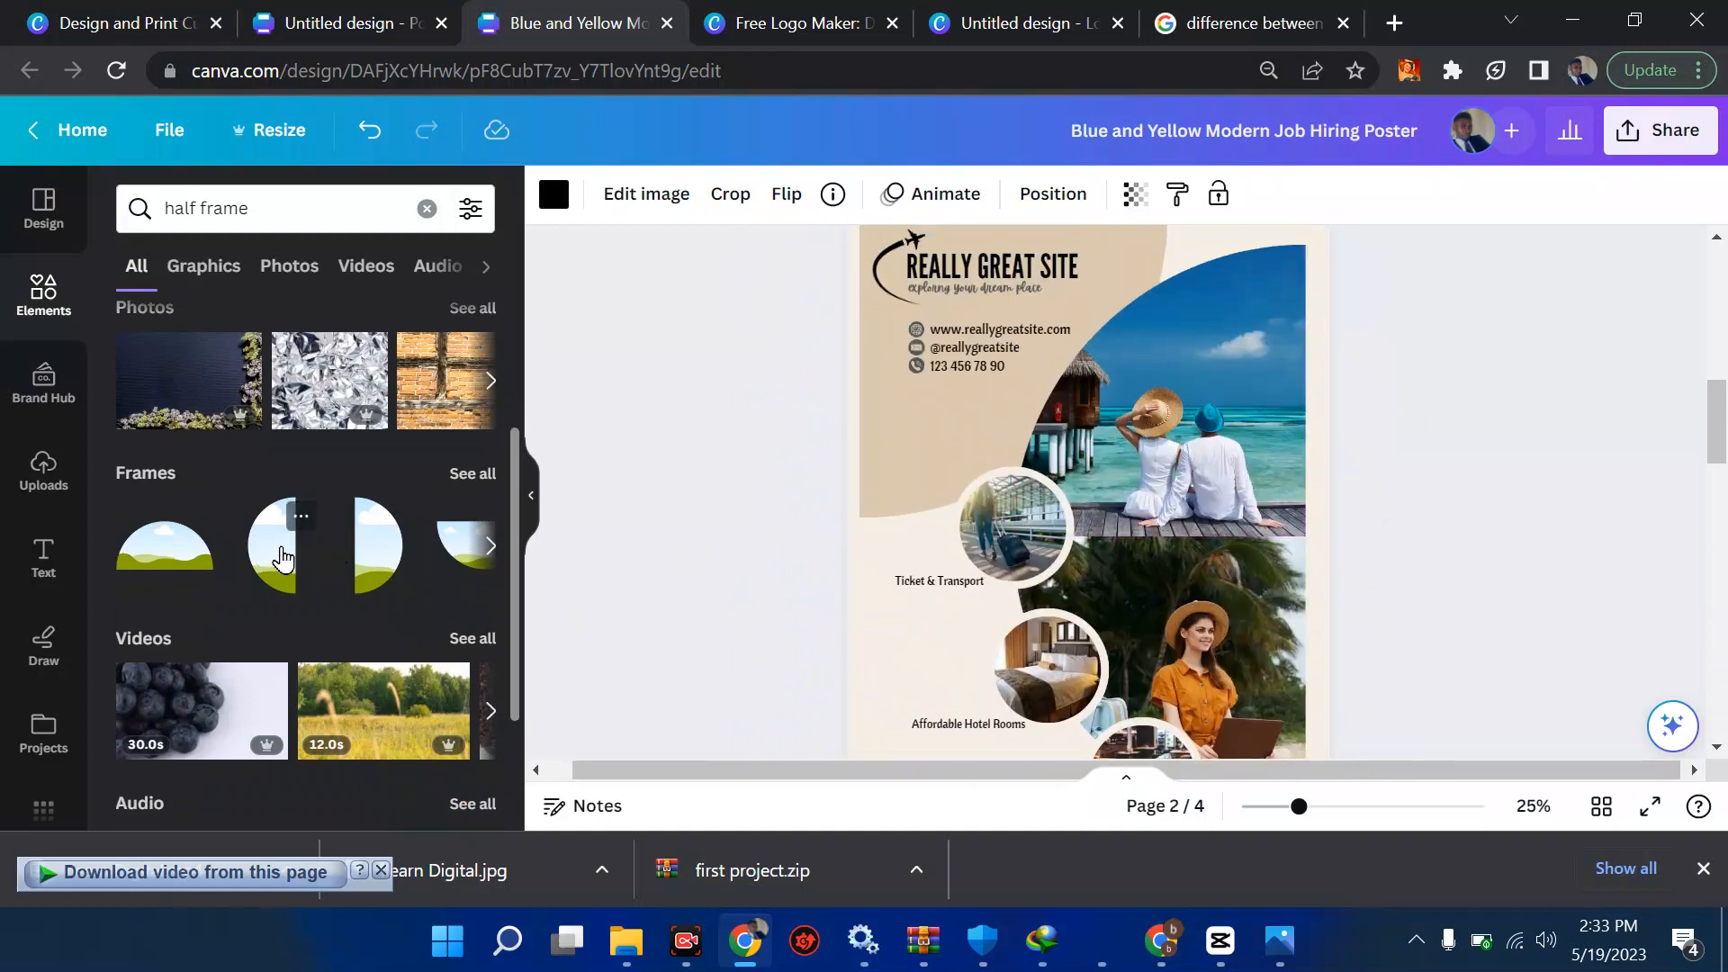
{"action": "left_click", "coordinate": [158, 556]}
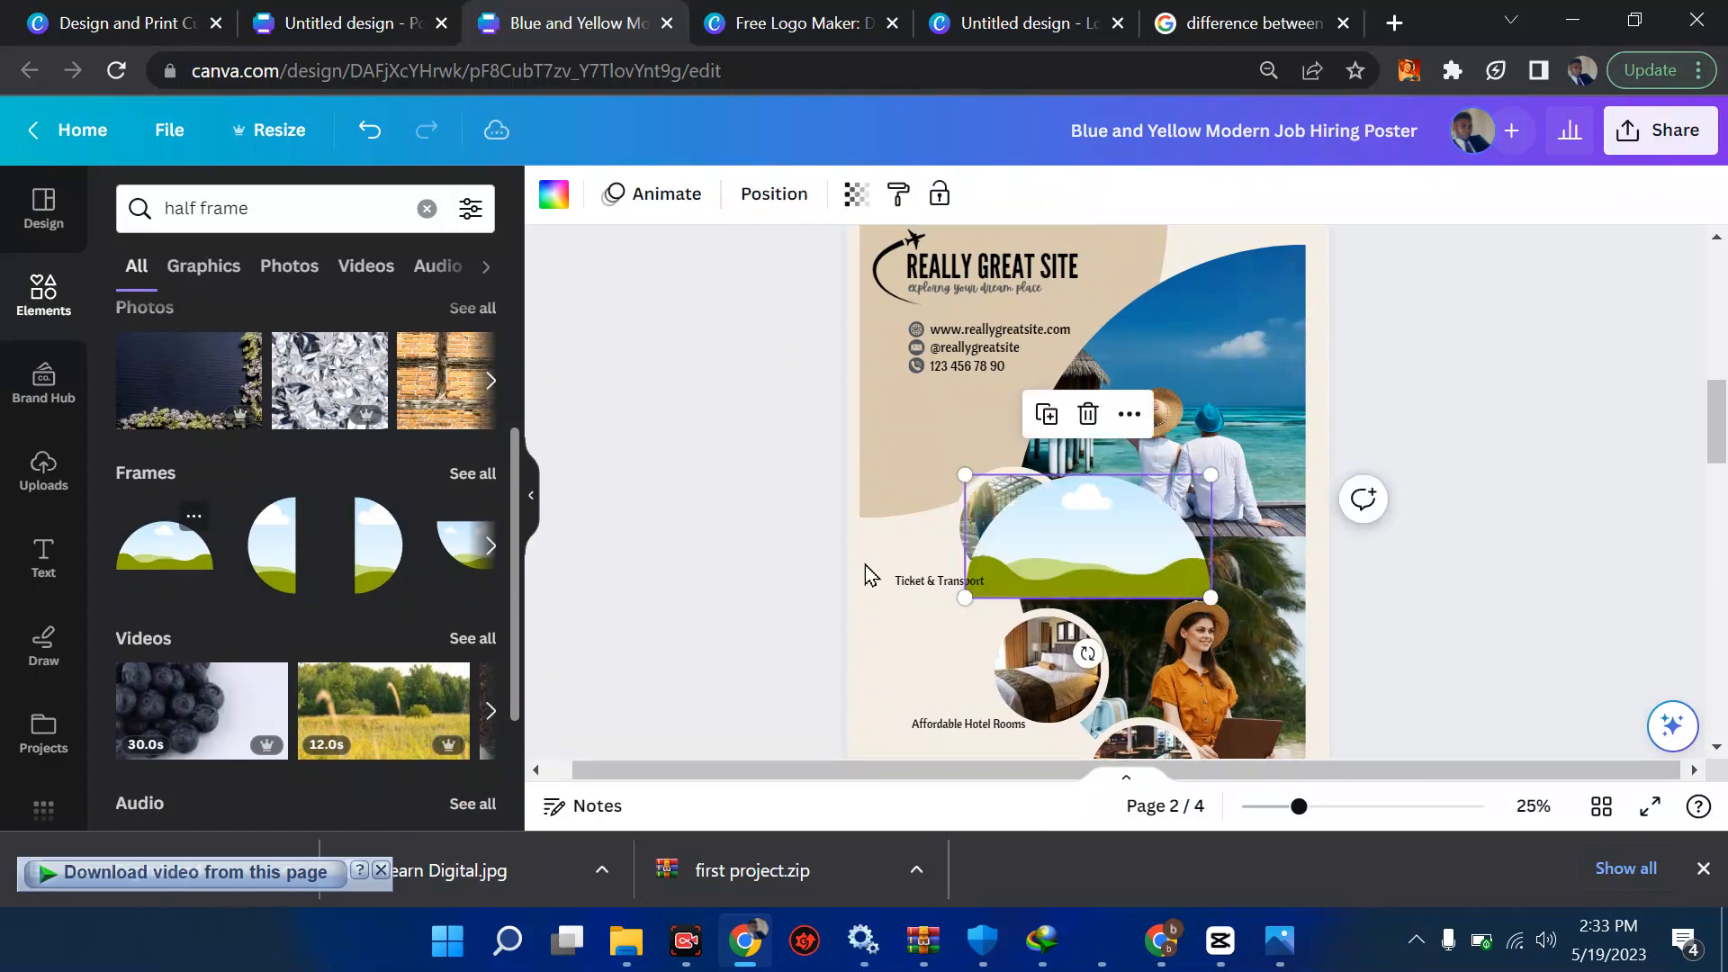
{"action": "key", "text": "ctrl+z"}
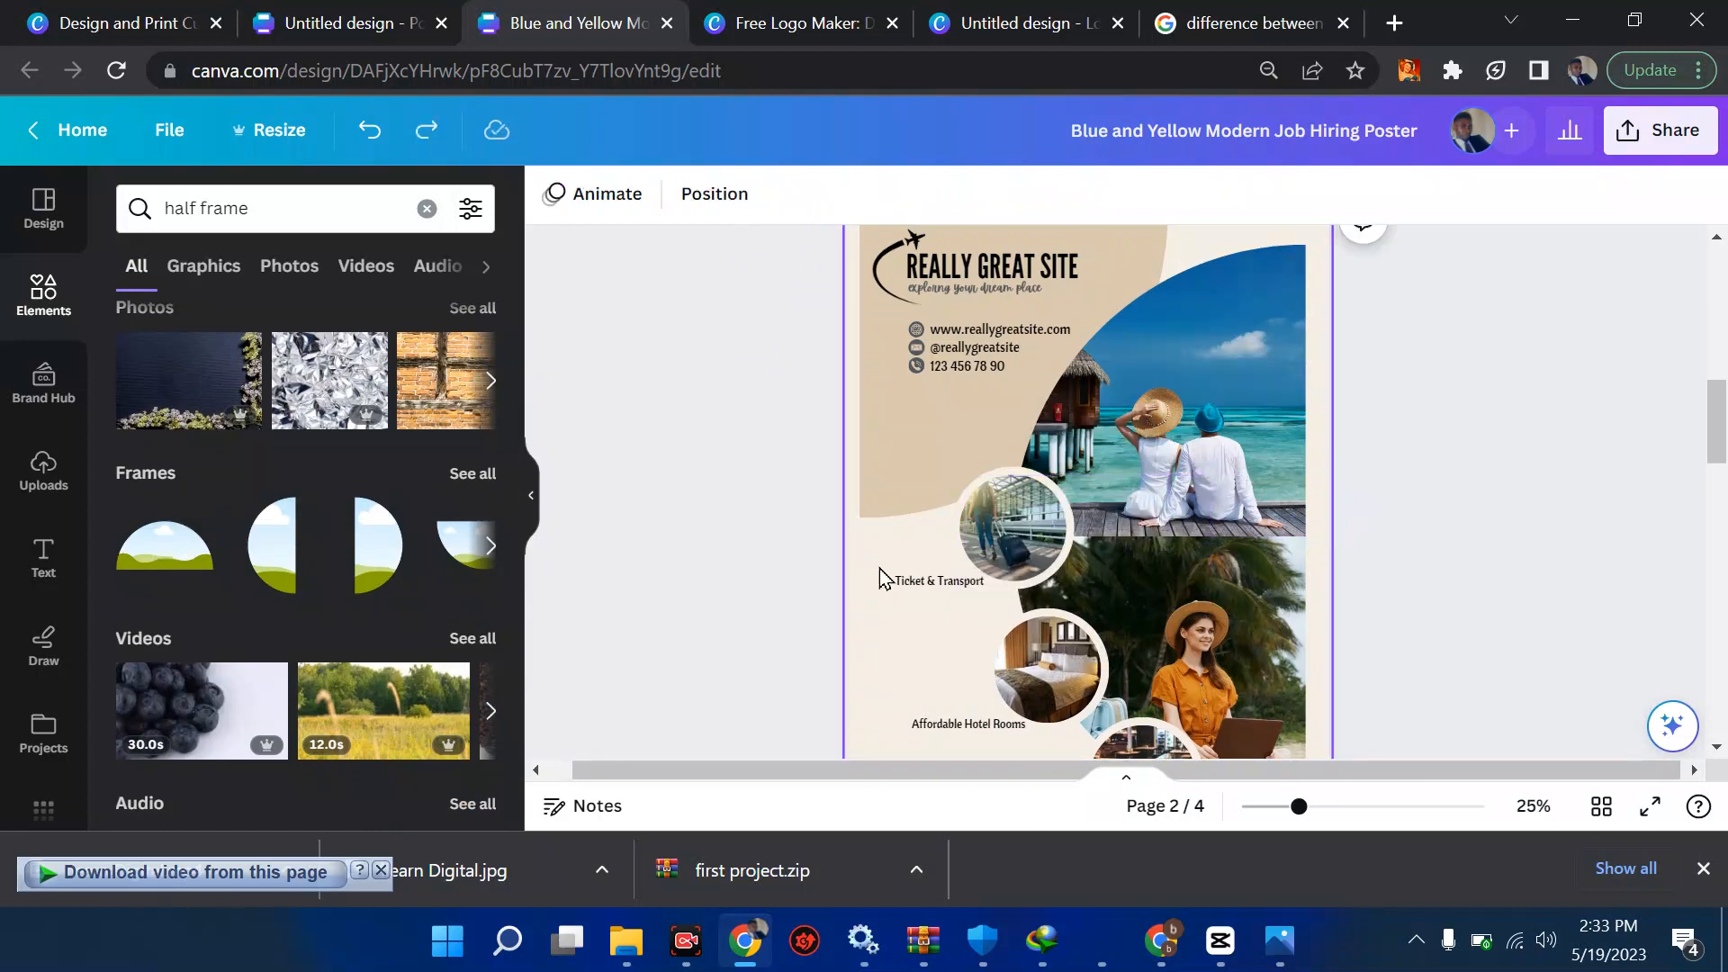
{"action": "key", "text": "ctrl+y"}
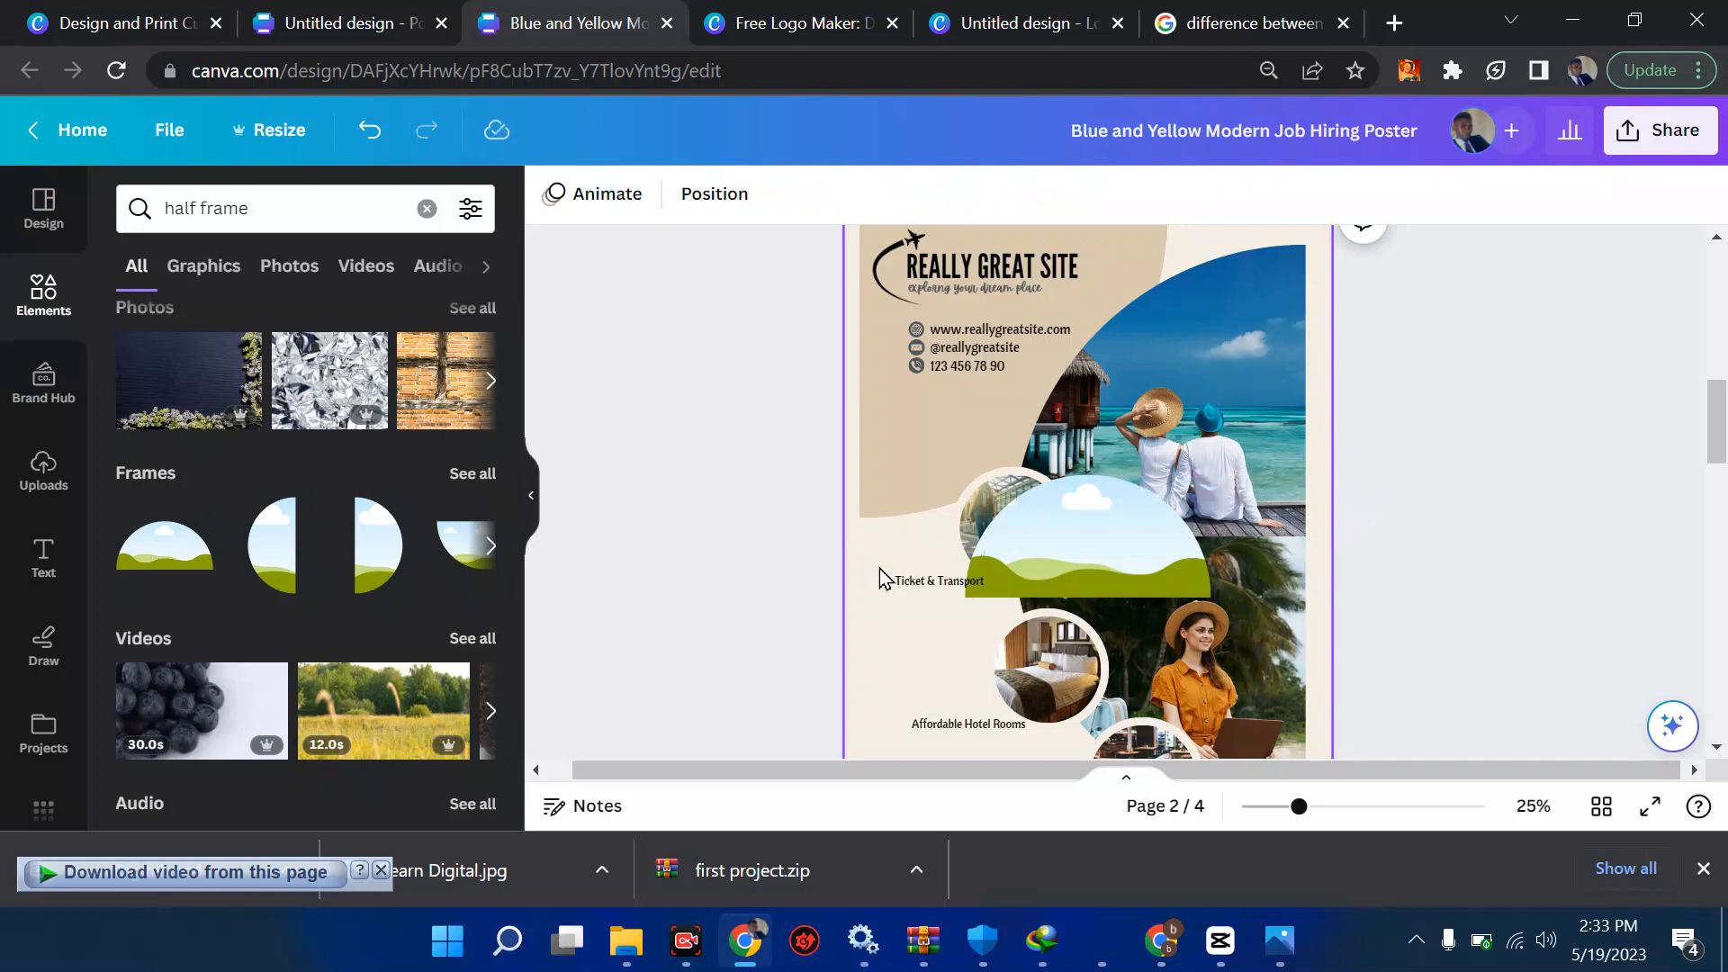
Cut the half-circle frame from page 2 and paste it onto page 4, placing it to the right of the black half circle.
{"action": "left_click", "coordinate": [1137, 560]}
{"action": "key", "text": "Delete"}
{"action": "scroll", "coordinate": [1136, 560], "scroll_direction": "down", "scroll_amount": 5}
{"action": "scroll", "coordinate": [1137, 560], "scroll_direction": "down", "scroll_amount": 10}
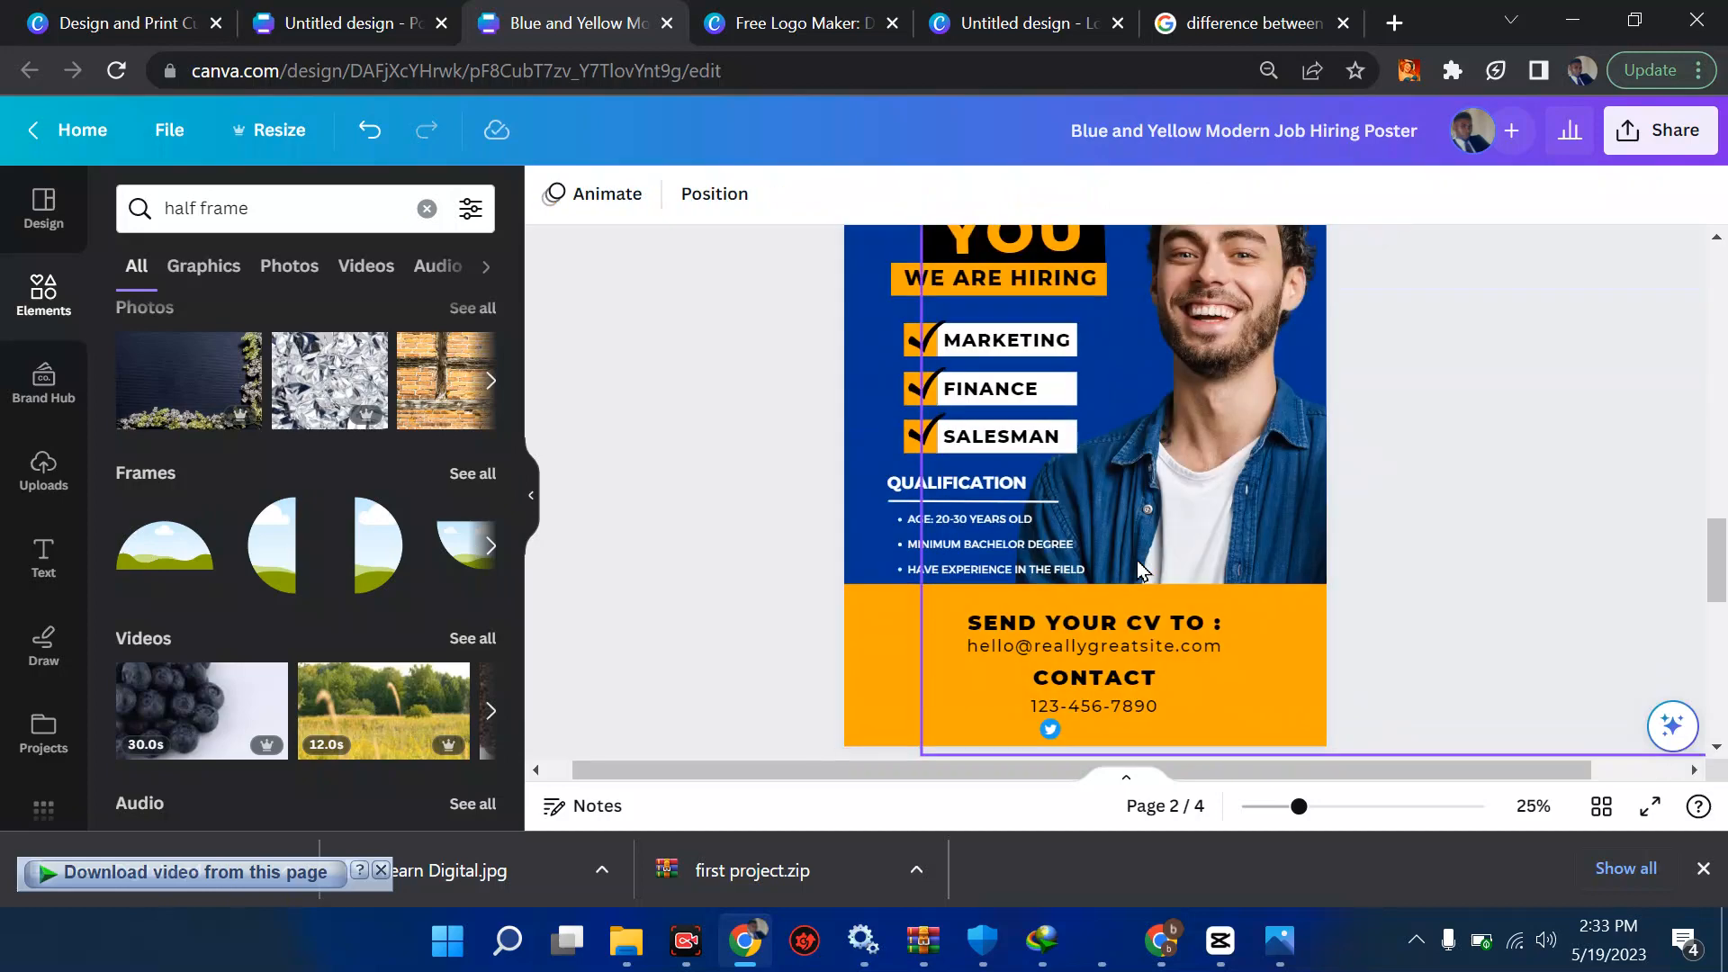
{"action": "left_click", "coordinate": [1105, 548]}
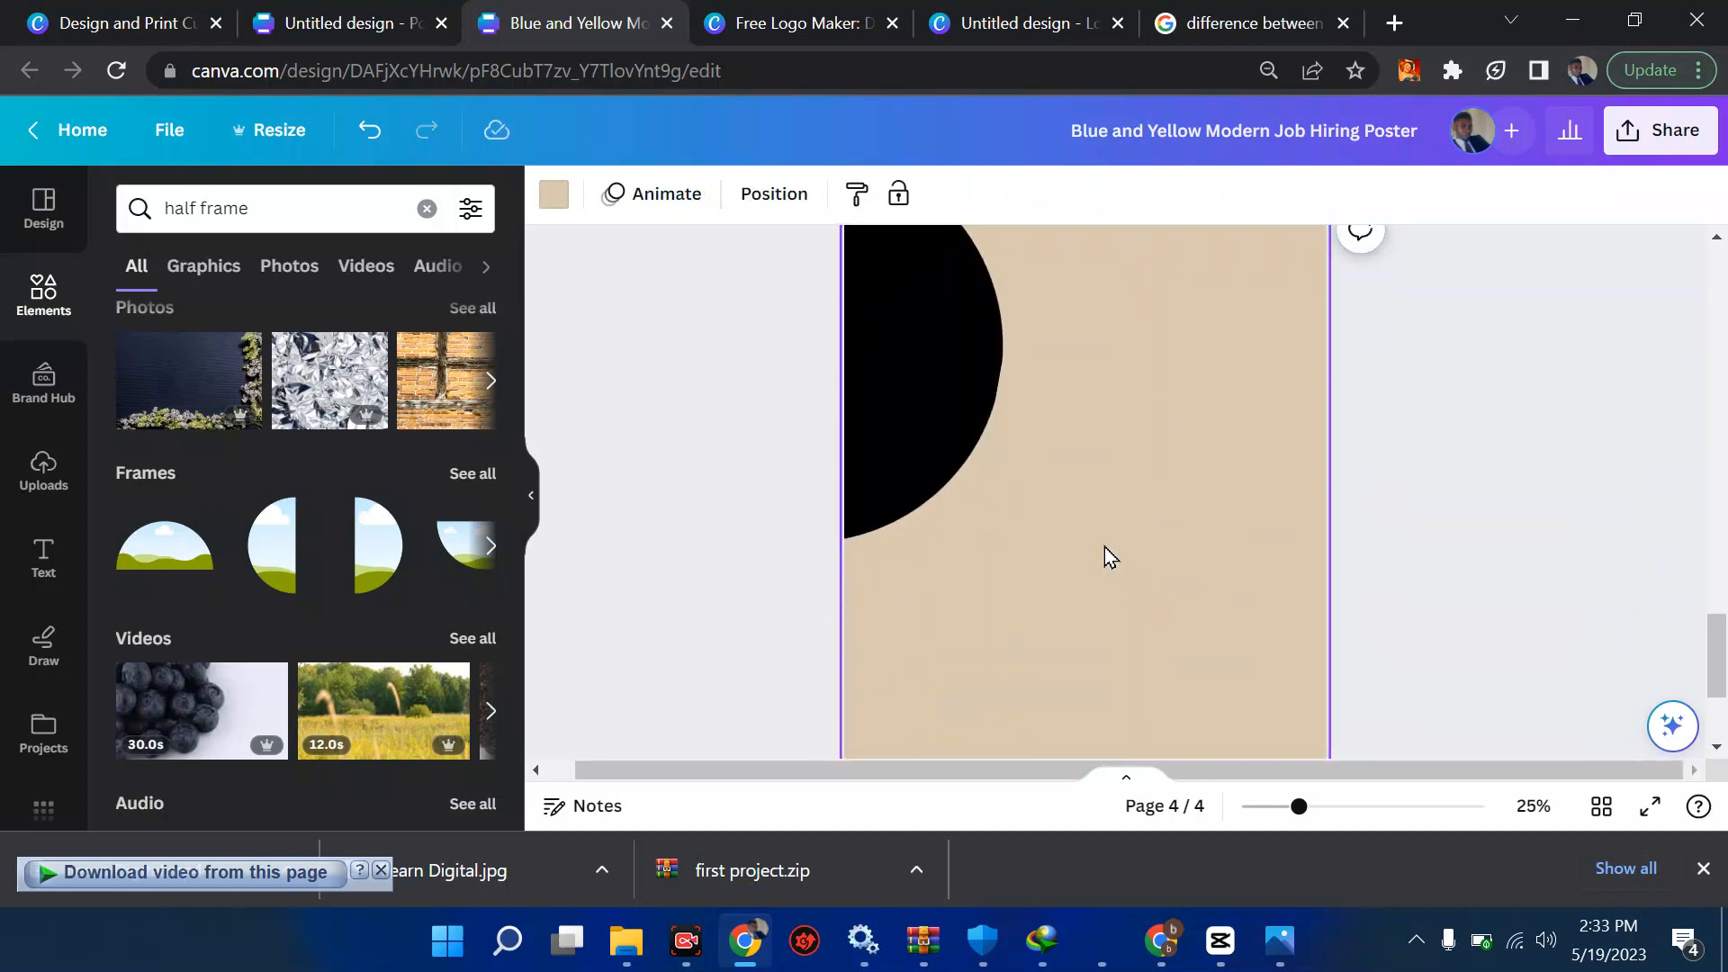
{"action": "key", "text": "ctrl+v"}
{"action": "left_click_drag", "start_coordinate": [1105, 547], "coordinate": [1148, 307]}
Move the half-circle frame to page 4's upper-right corner and enlarge it until it reaches the black half circle and extends past the right edge.
{"action": "scroll", "coordinate": [1105, 316], "scroll_direction": "up", "scroll_amount": 10}
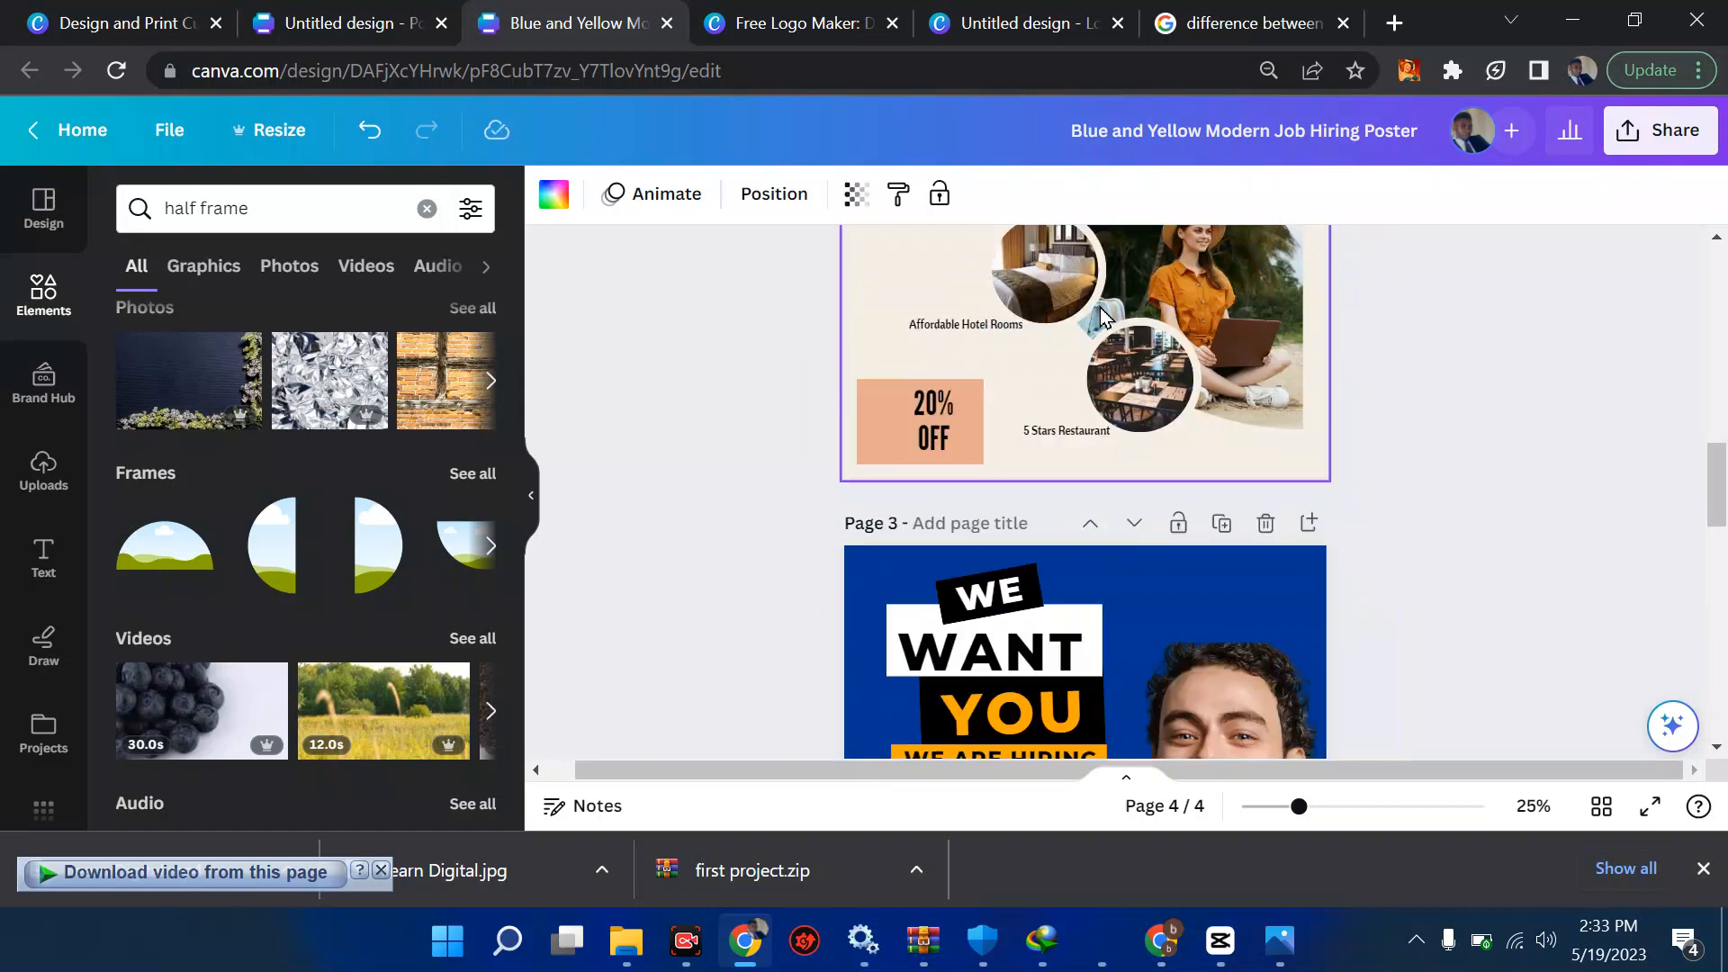
{"action": "scroll", "coordinate": [1106, 317], "scroll_direction": "down", "scroll_amount": 10}
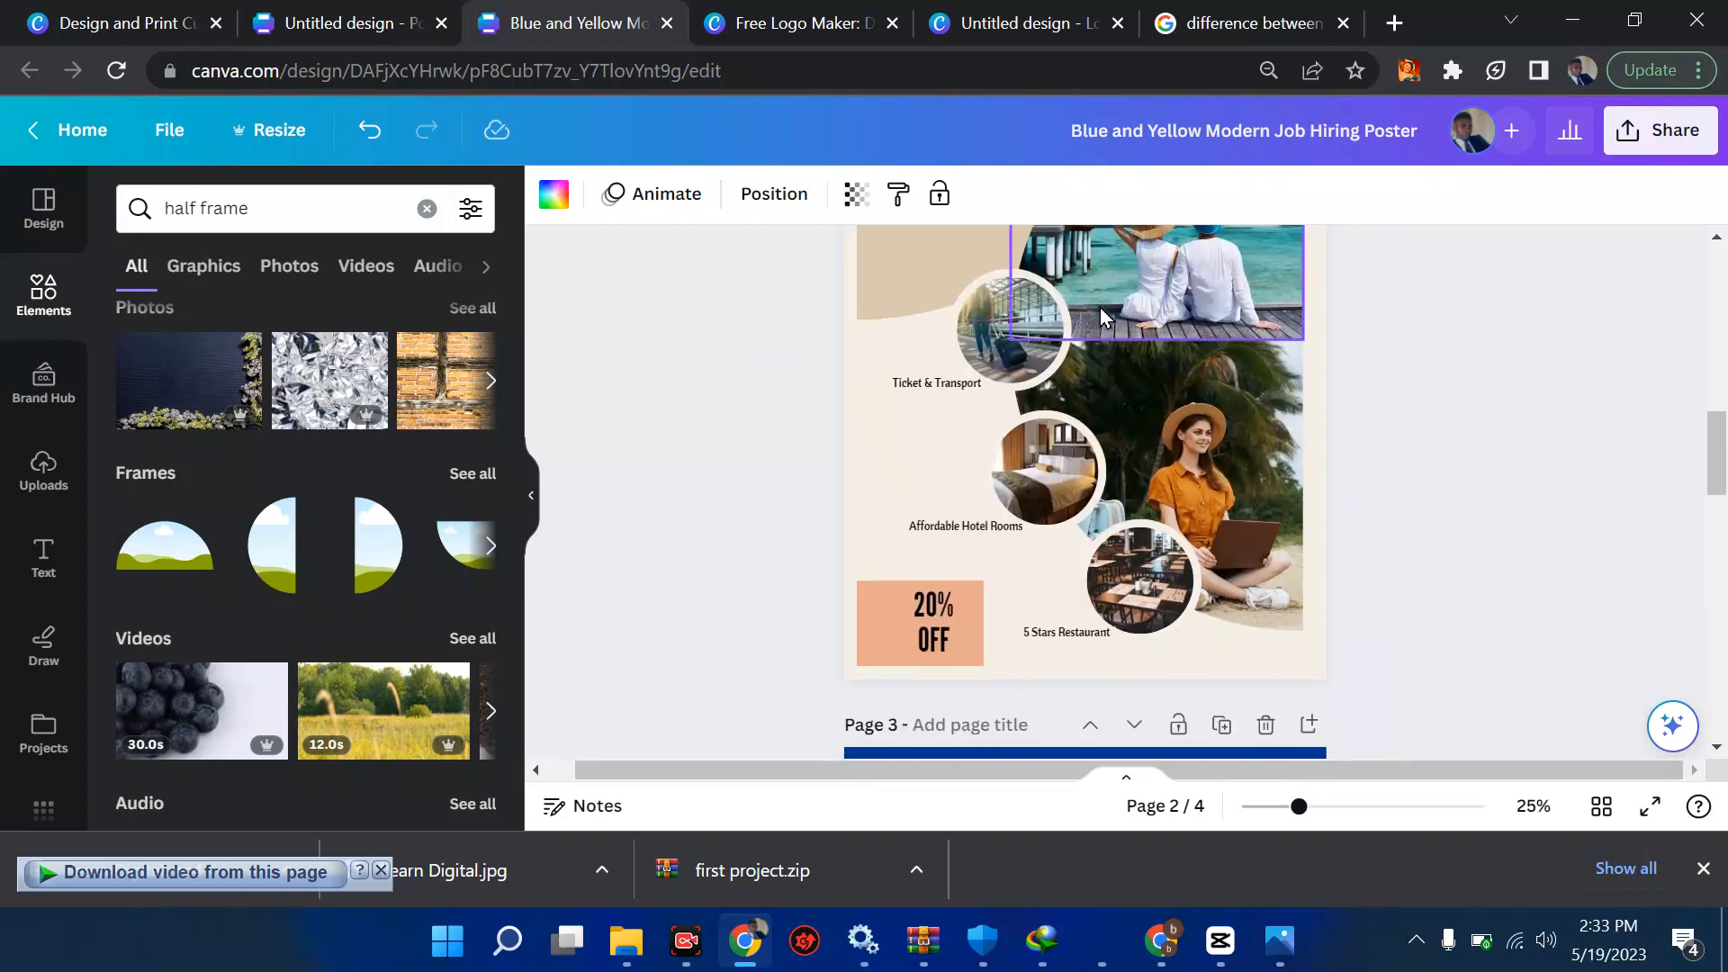
{"action": "scroll", "coordinate": [1105, 317], "scroll_direction": "down", "scroll_amount": 3}
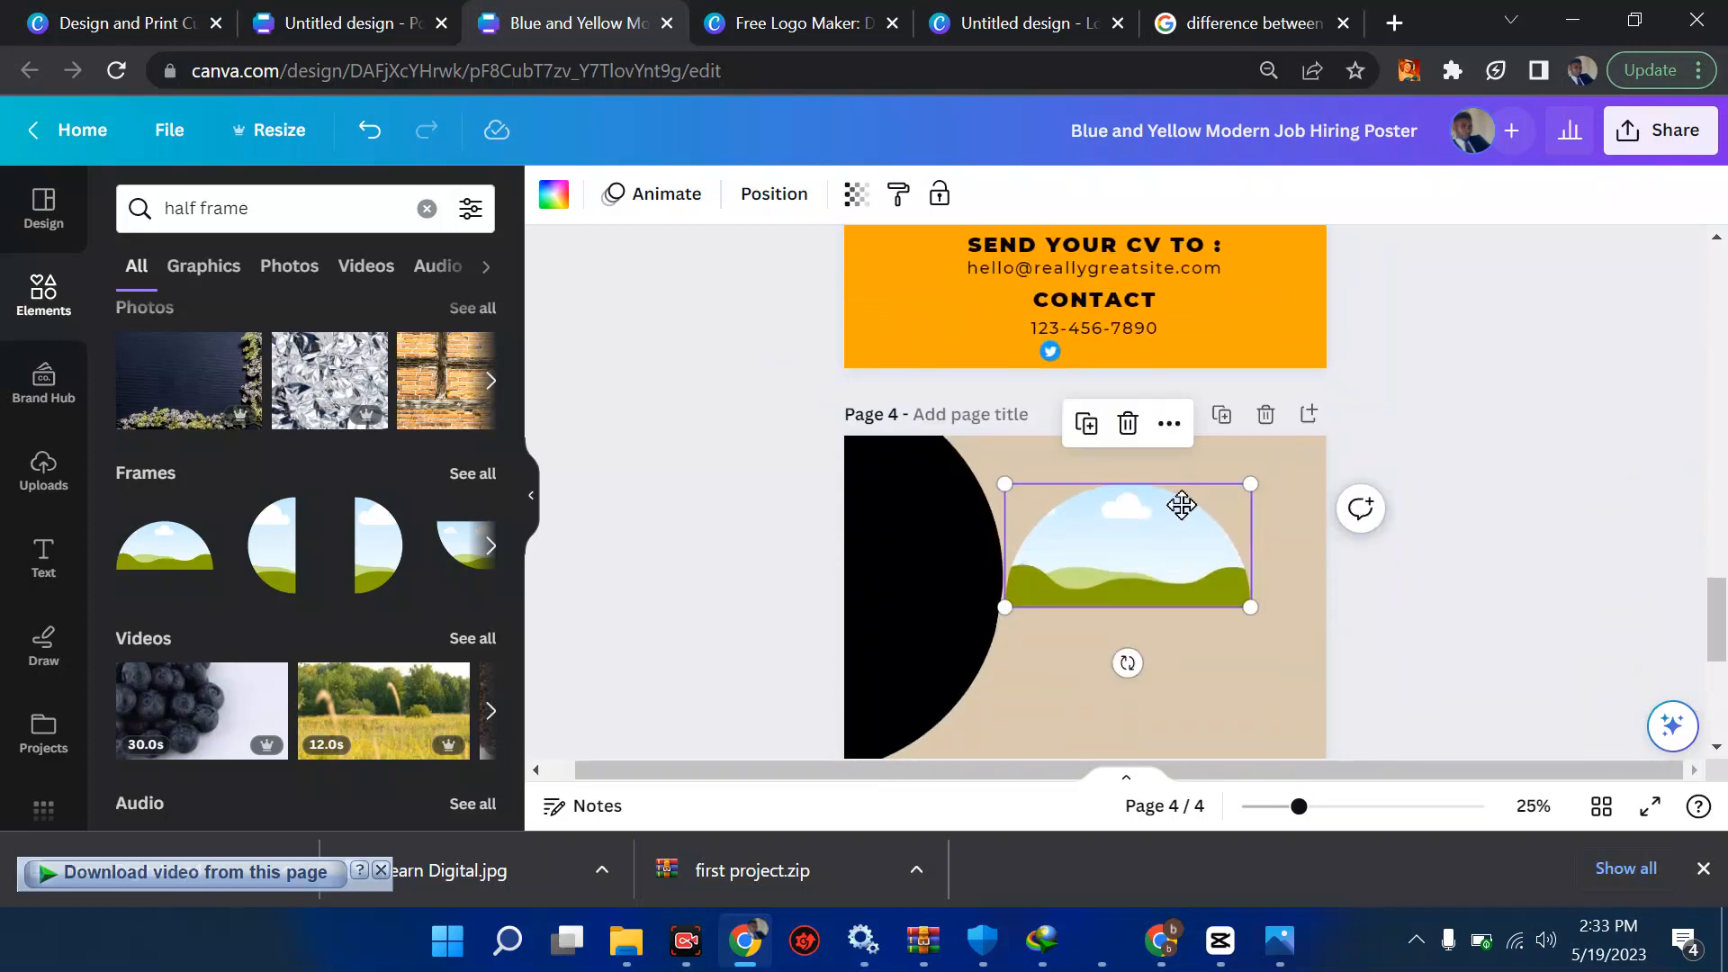
{"action": "left_click_drag", "start_coordinate": [1185, 501], "coordinate": [1248, 465]}
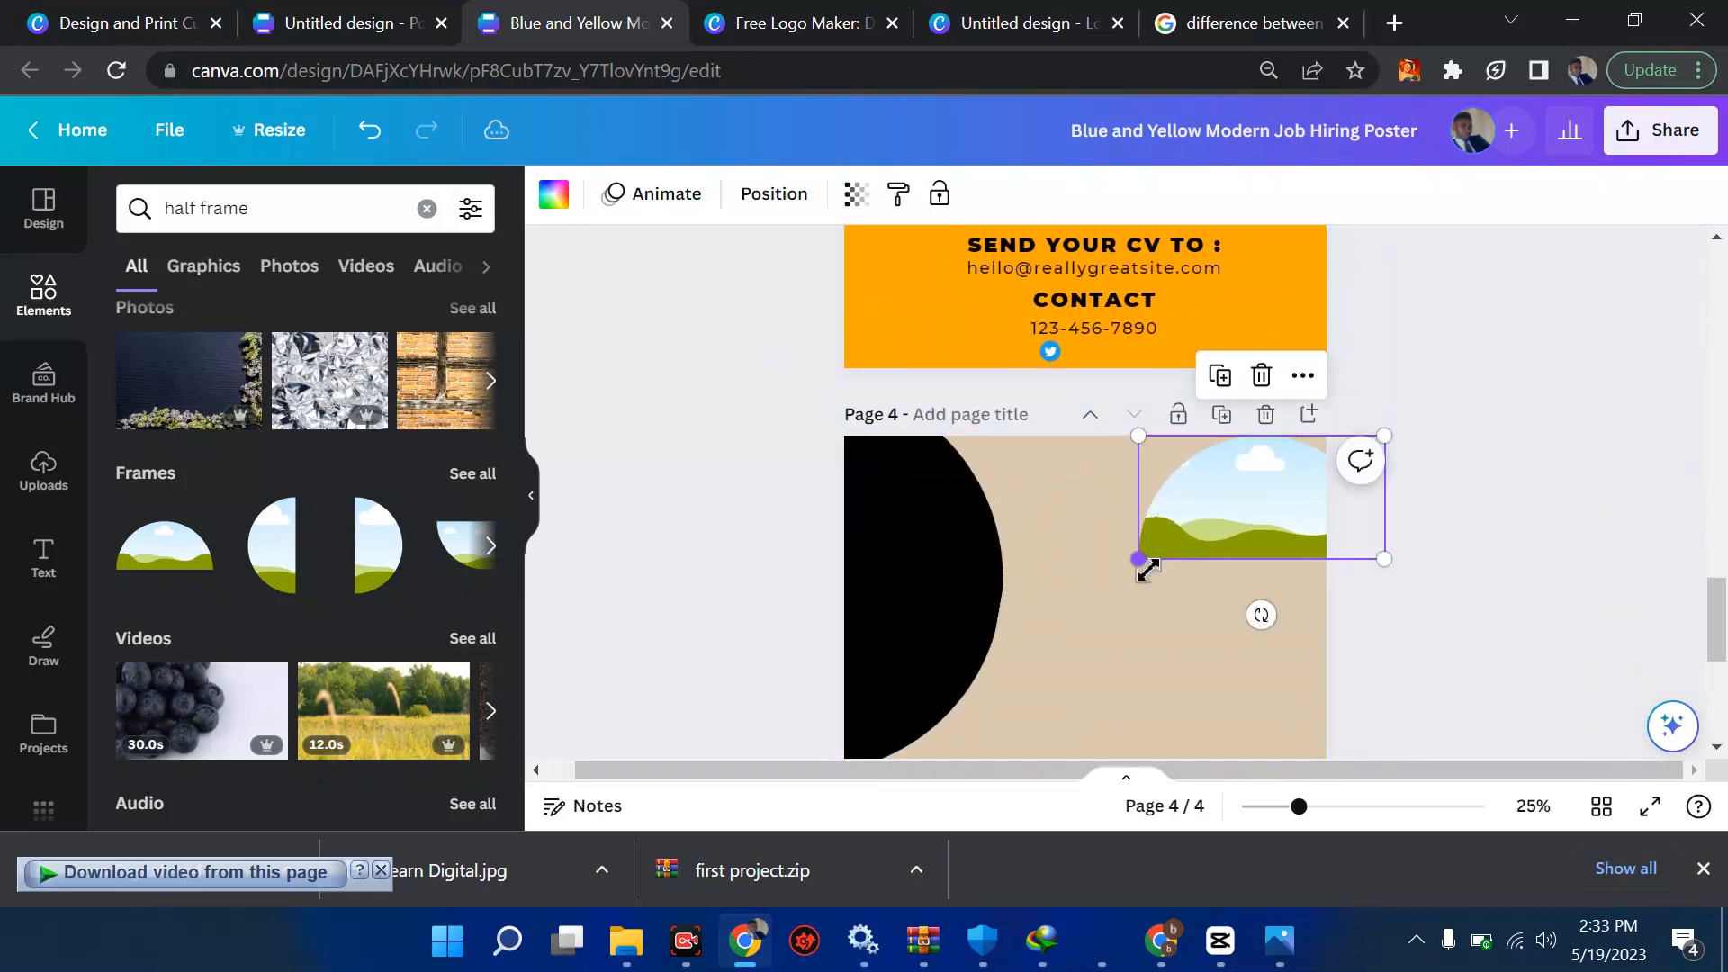
{"action": "left_click_drag", "start_coordinate": [1140, 560], "coordinate": [956, 729]}
{"action": "left_click_drag", "start_coordinate": [1099, 620], "coordinate": [1207, 610]}
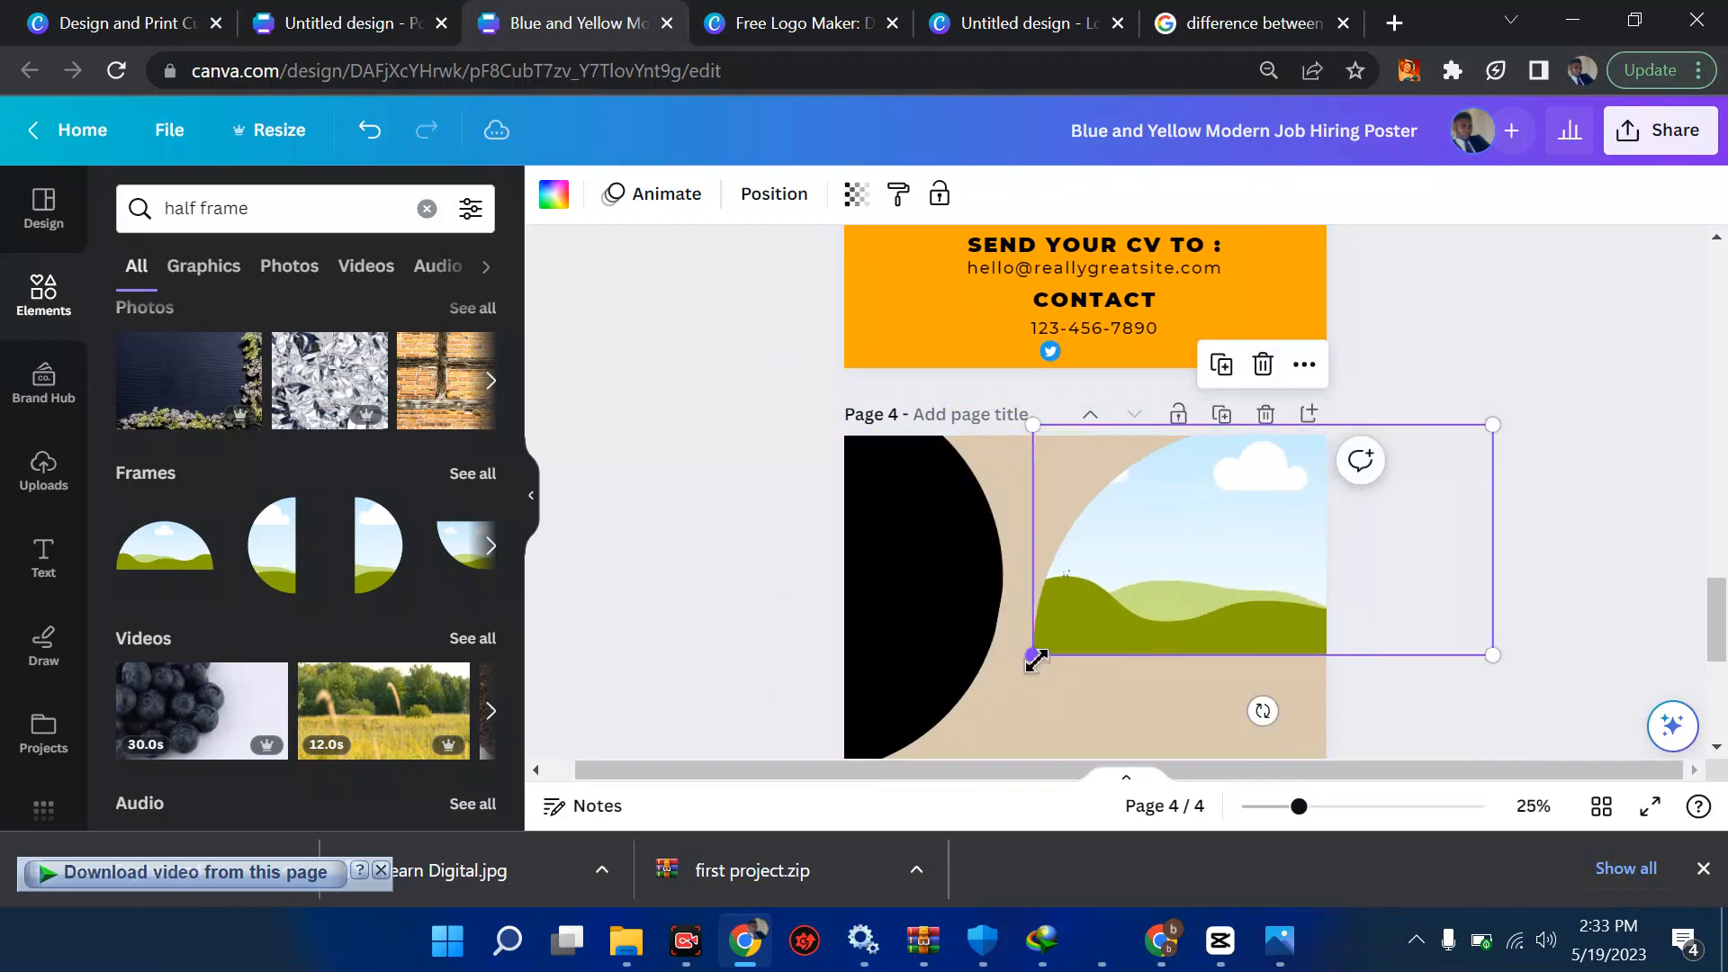
{"action": "left_click_drag", "start_coordinate": [1033, 655], "coordinate": [1023, 710]}
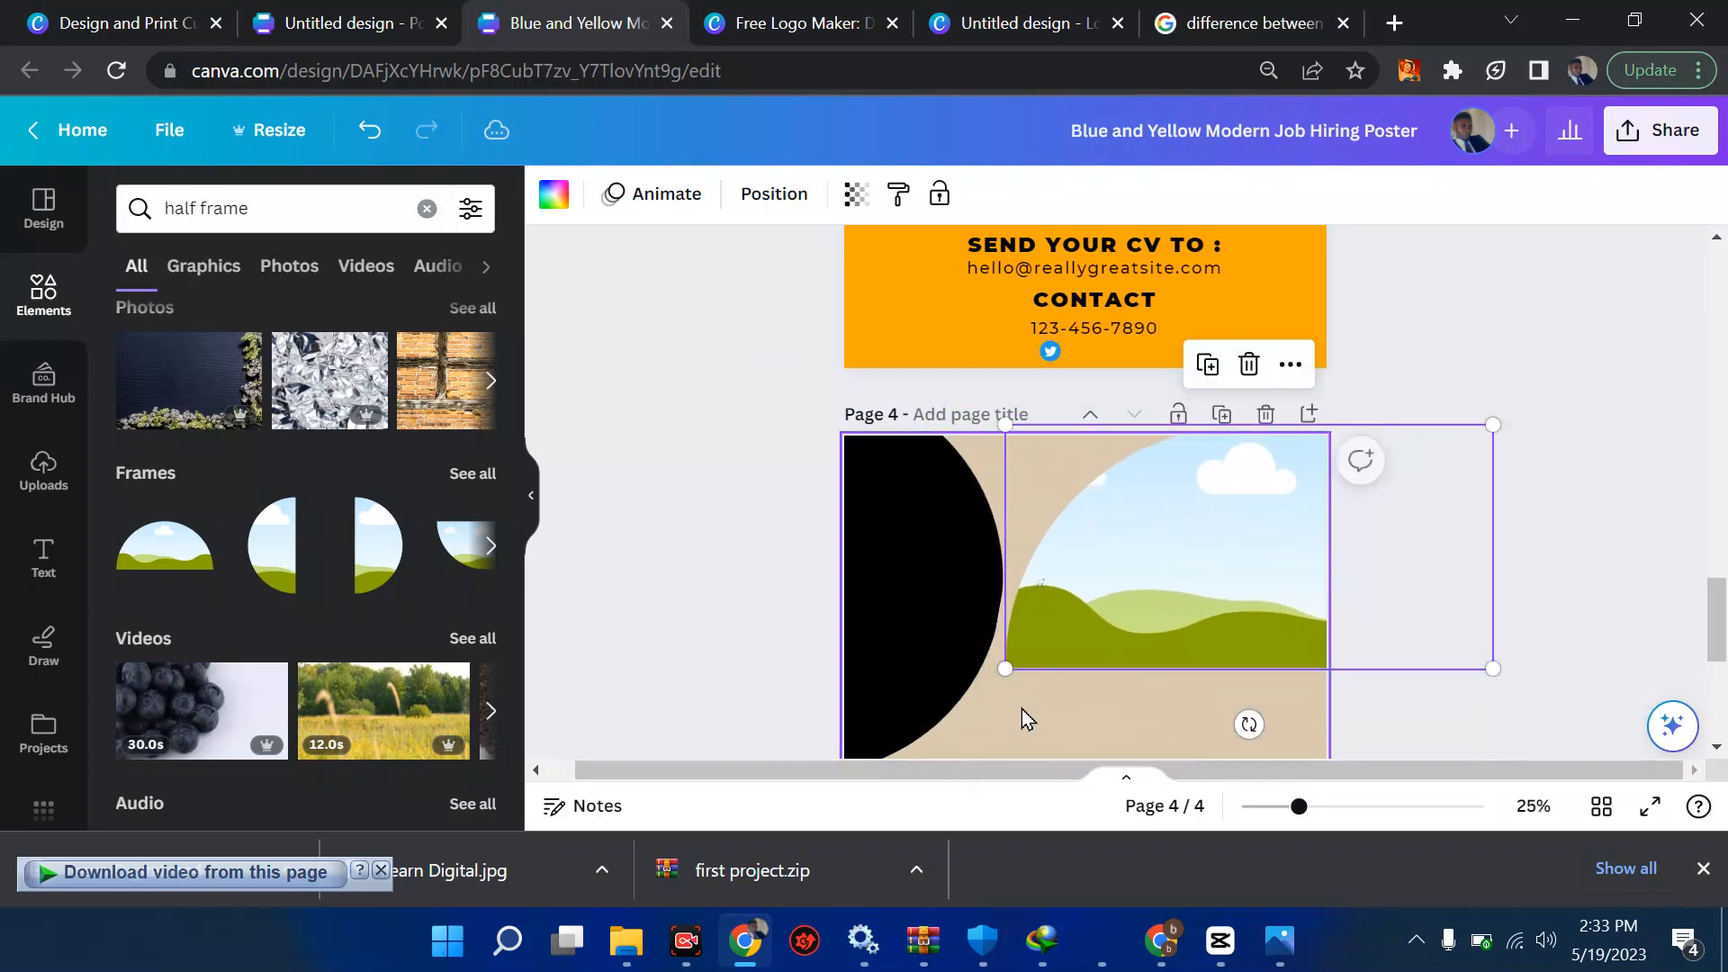
Enlarge the black half circle on page 4 slightly to match the corresponding shape on the page 2 poster.
{"action": "scroll", "coordinate": [959, 672], "scroll_direction": "up", "scroll_amount": 15}
{"action": "scroll", "coordinate": [961, 680], "scroll_direction": "up", "scroll_amount": 1}
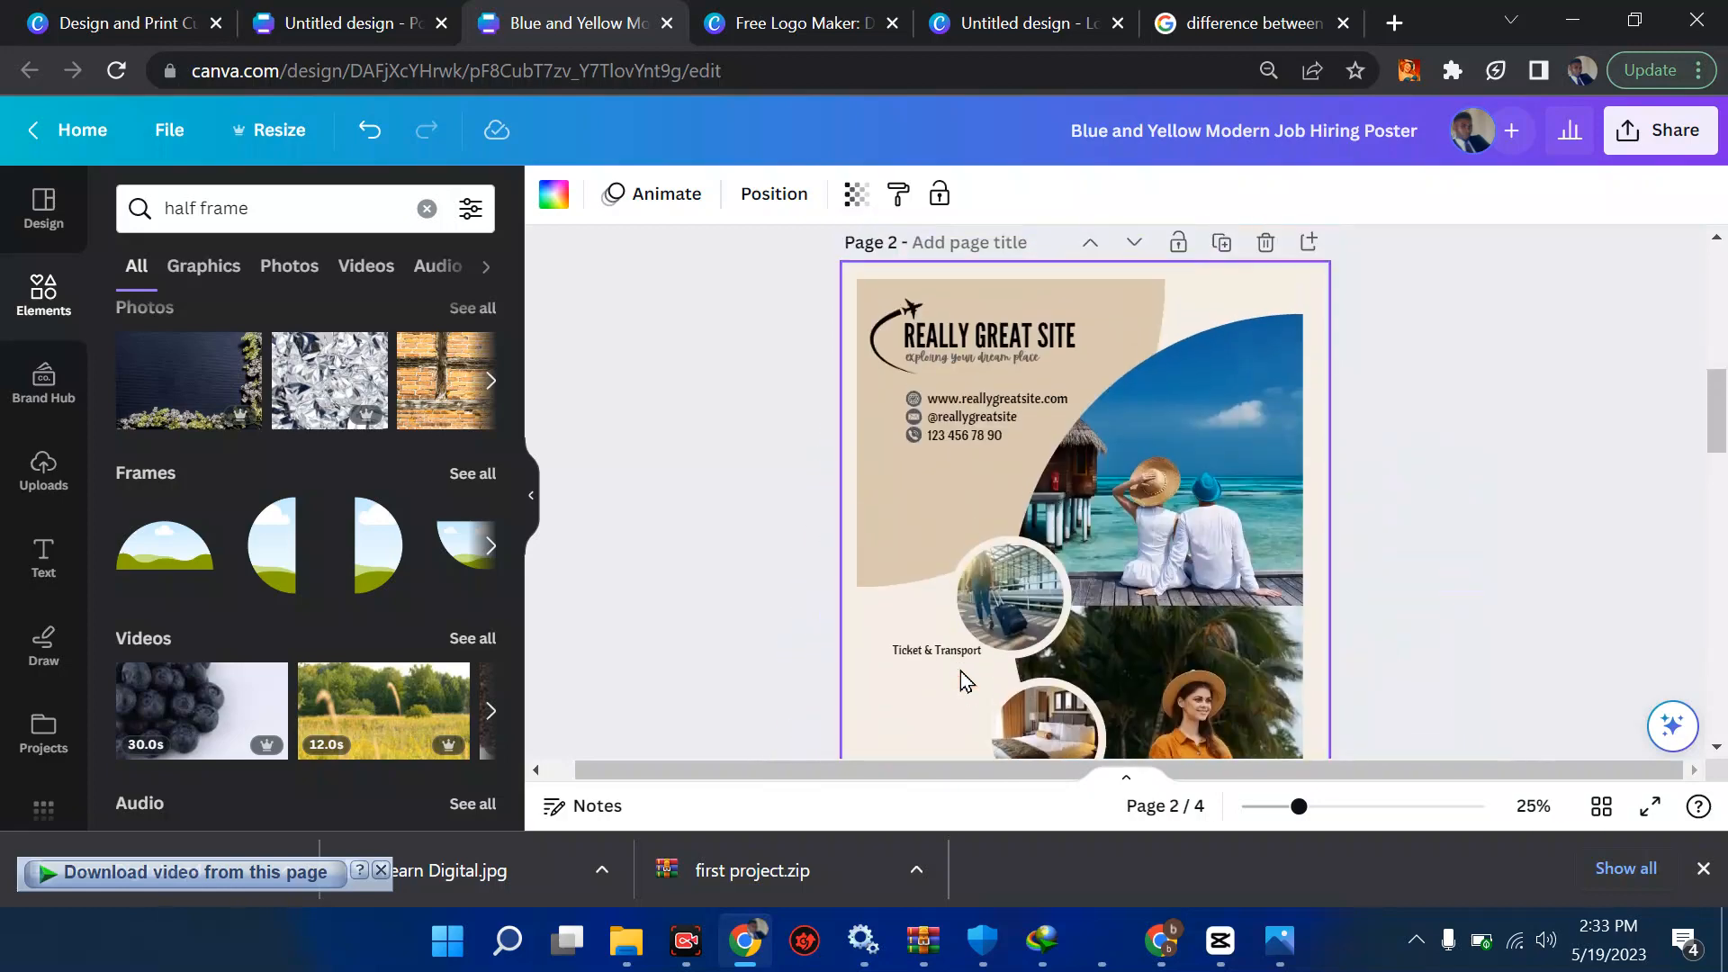
{"action": "scroll", "coordinate": [962, 681], "scroll_direction": "down", "scroll_amount": 12}
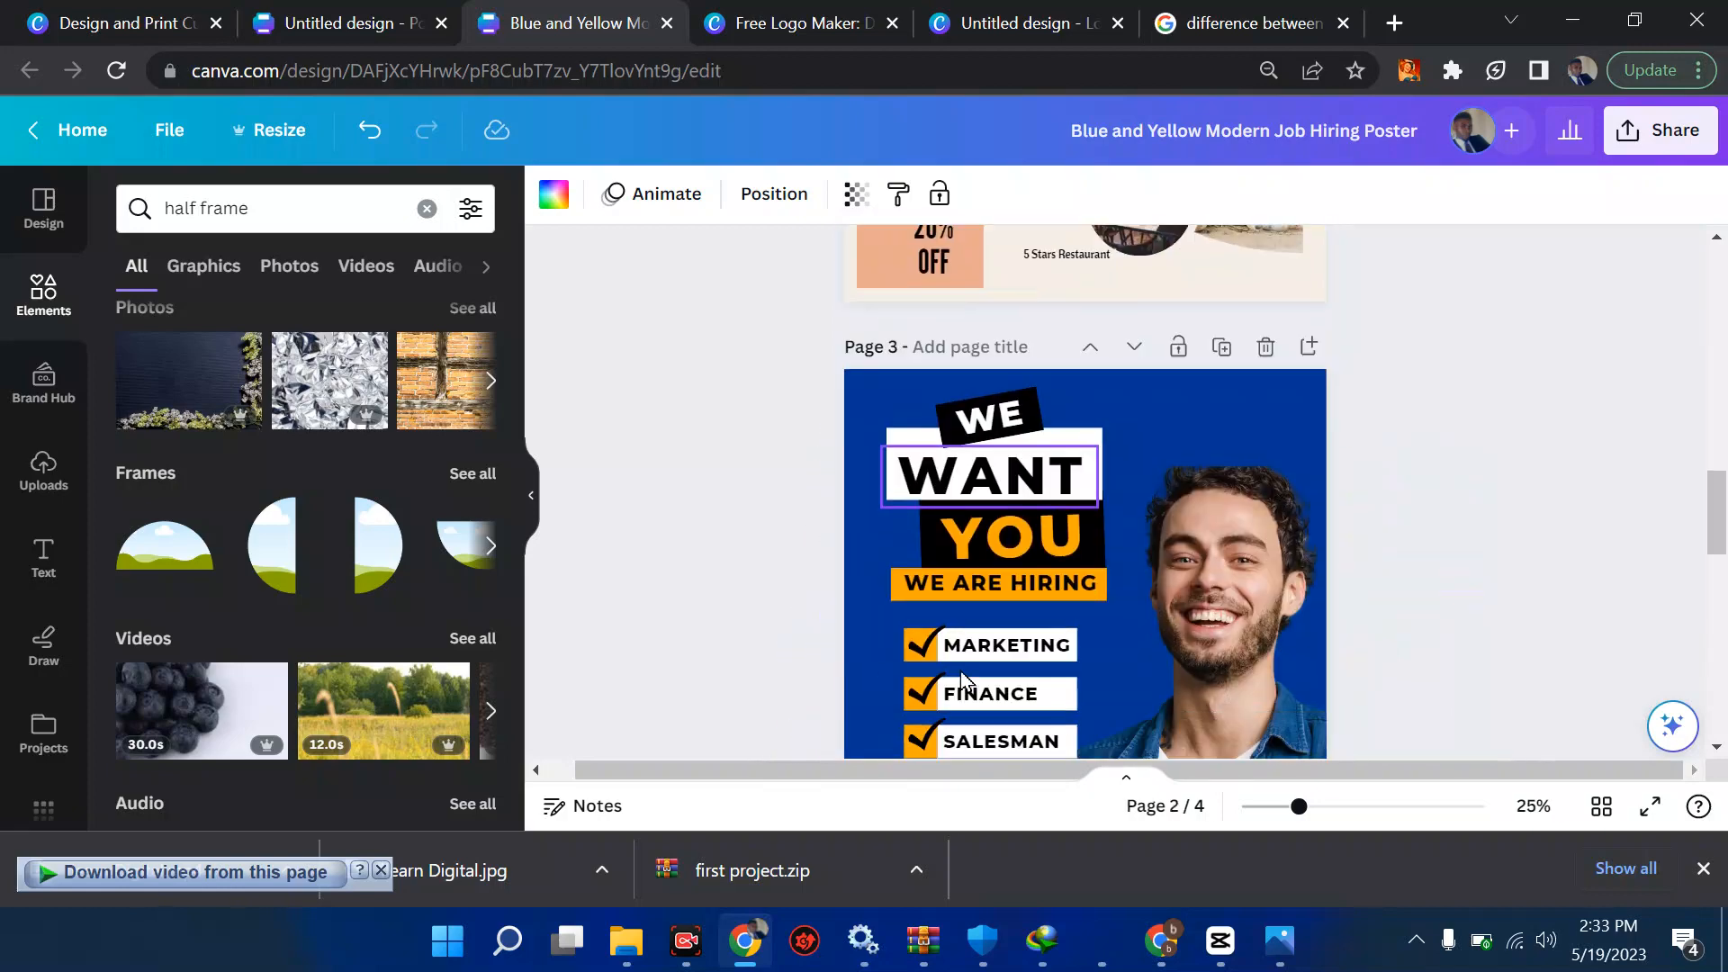
{"action": "scroll", "coordinate": [959, 672], "scroll_direction": "down", "scroll_amount": 1}
{"action": "left_click", "coordinate": [911, 568]}
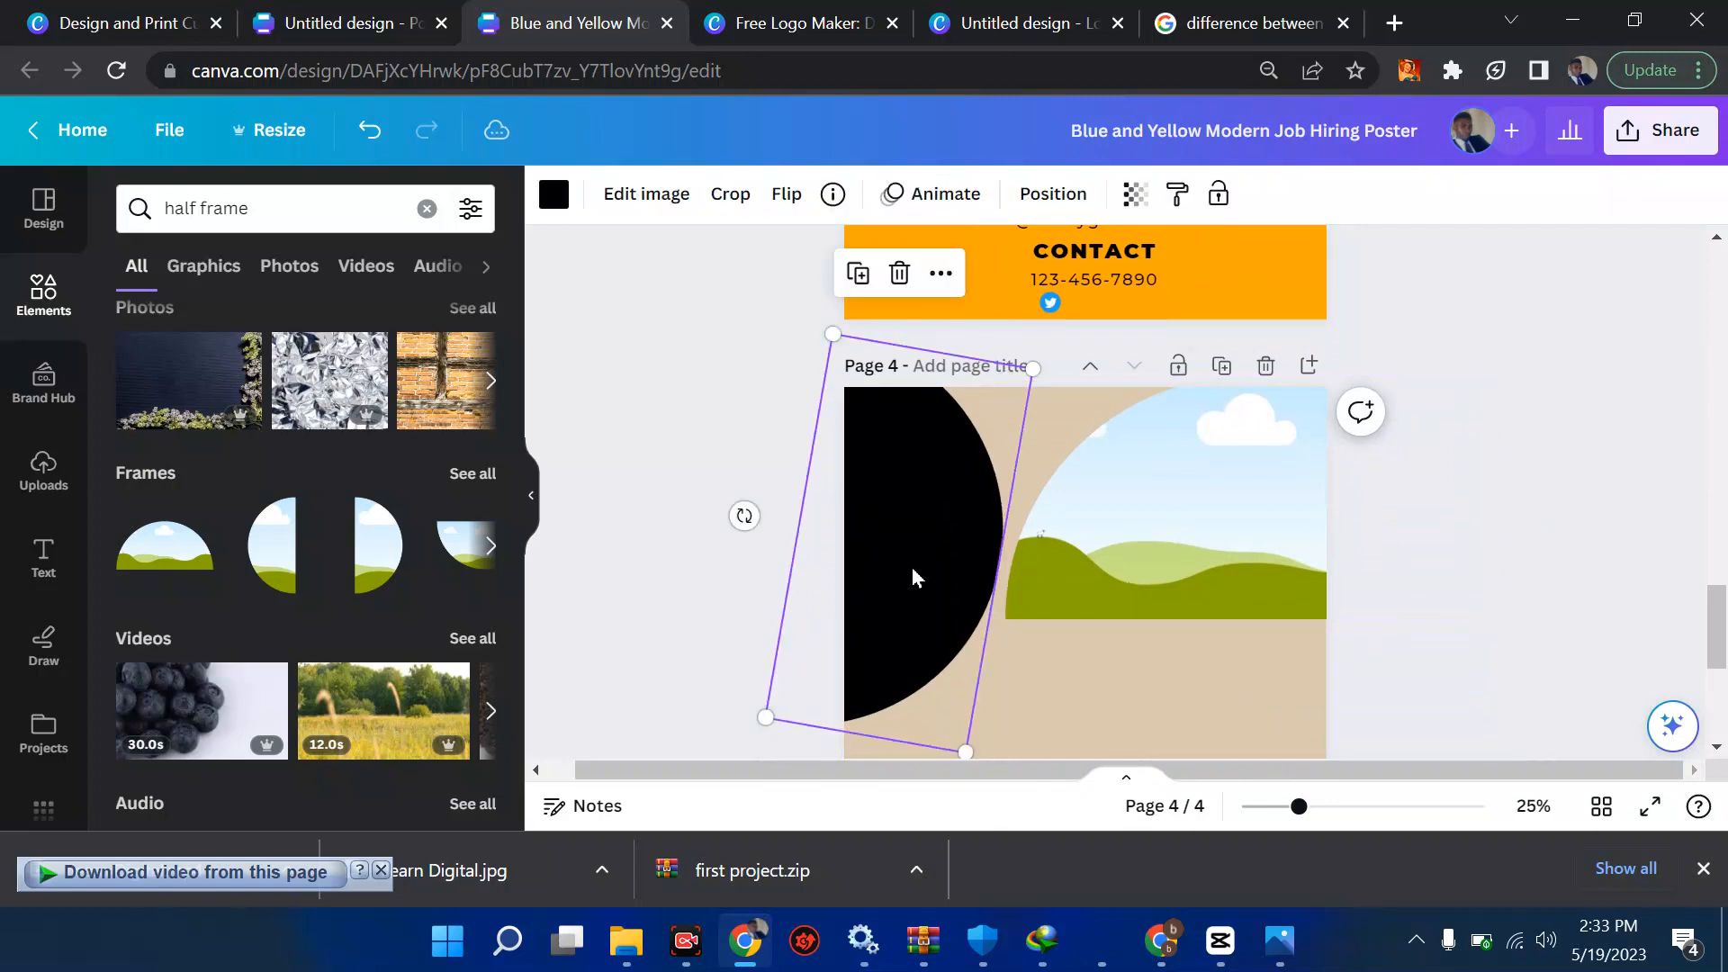
{"action": "scroll", "coordinate": [926, 685], "scroll_direction": "down", "scroll_amount": 1}
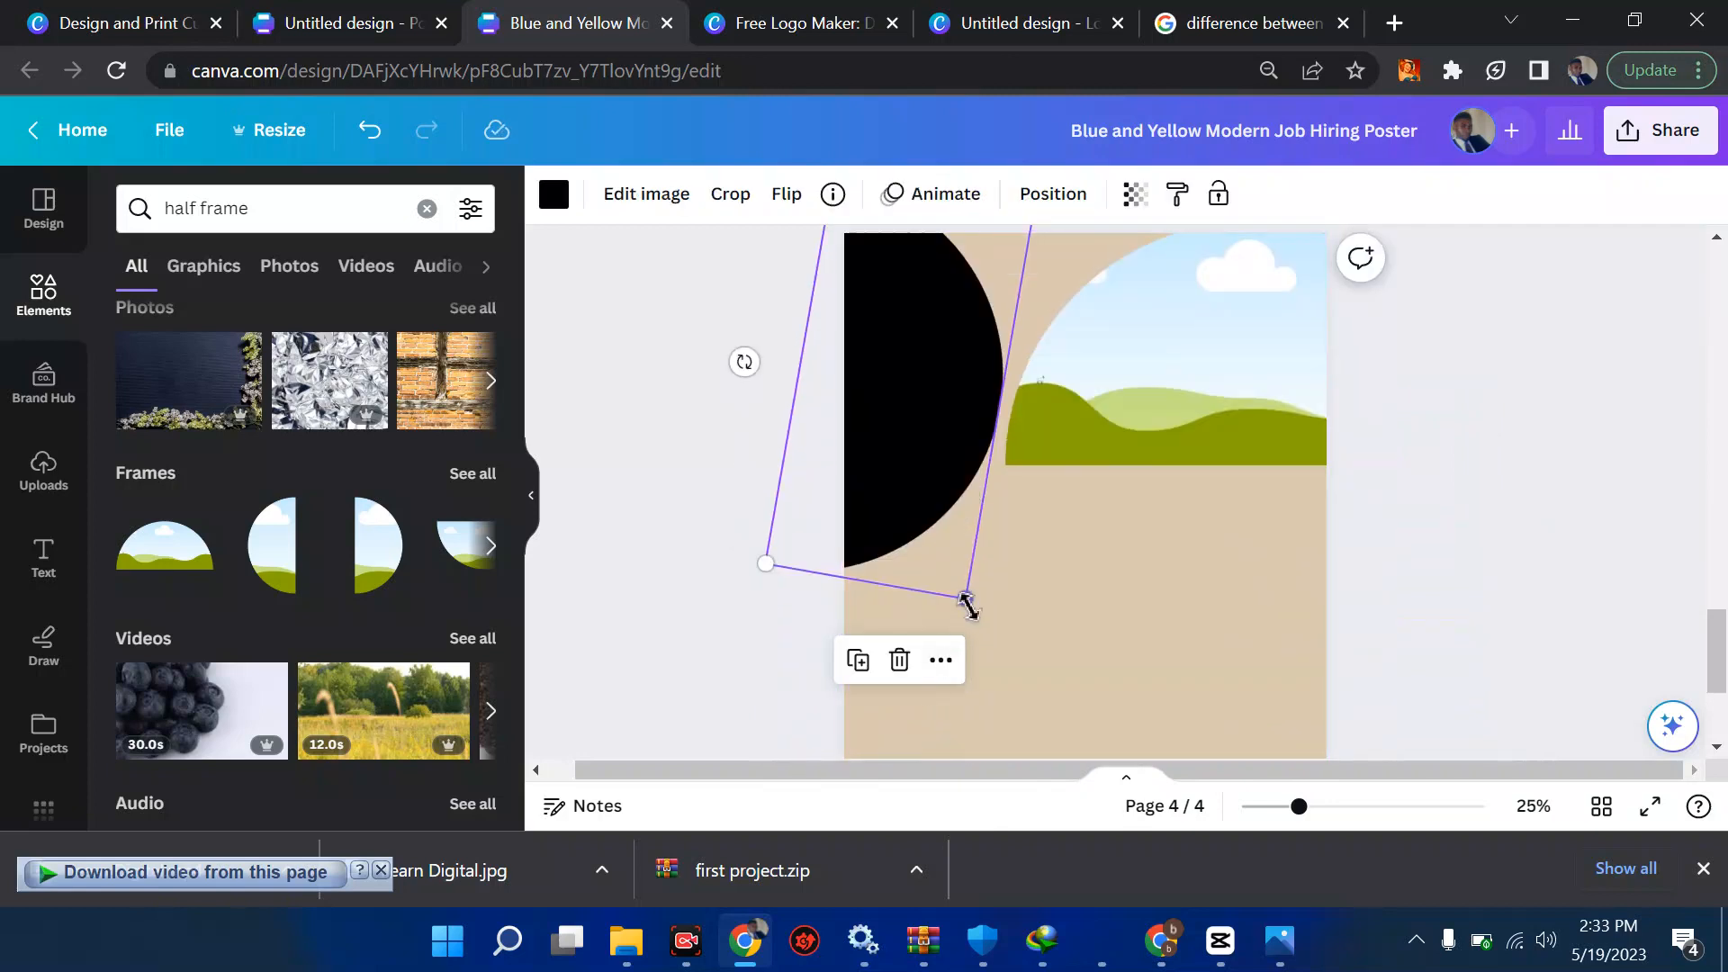
{"action": "left_click_drag", "start_coordinate": [1007, 637], "coordinate": [1013, 635]}
Lower and enlarge the half-circle frame on page 4 so its left end overlaps the black half circle and its right end extends off the page.
{"action": "left_click_drag", "start_coordinate": [1143, 424], "coordinate": [1126, 462]}
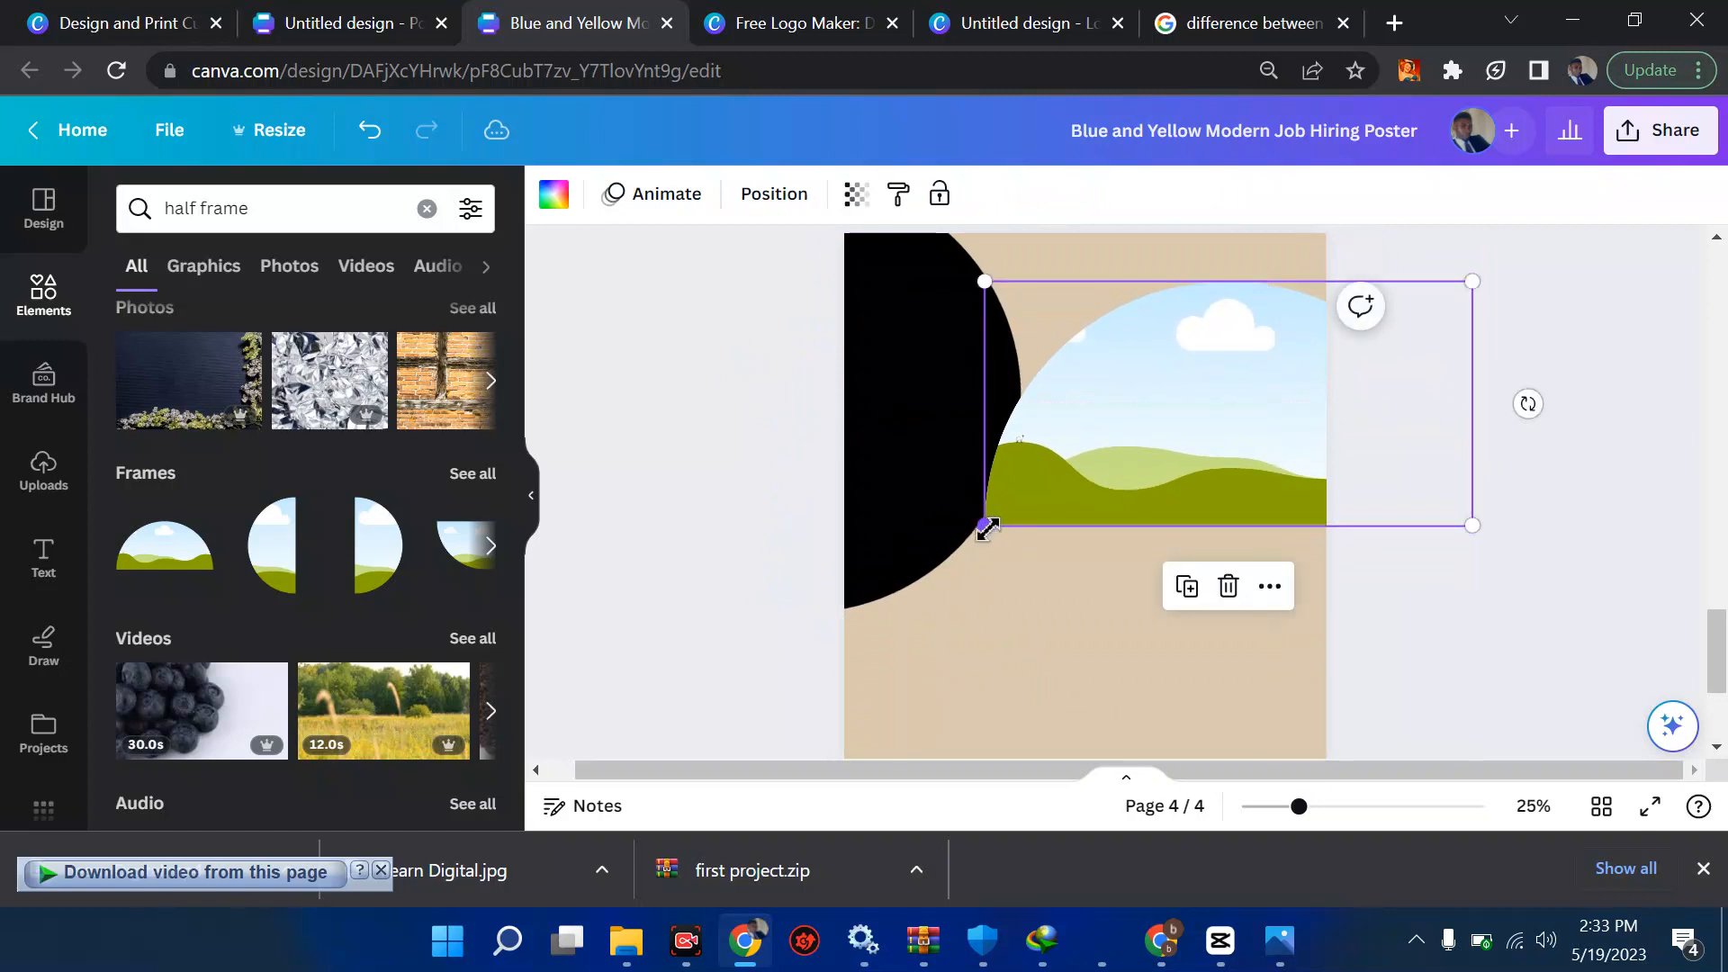
{"action": "left_click_drag", "start_coordinate": [976, 545], "coordinate": [951, 557]}
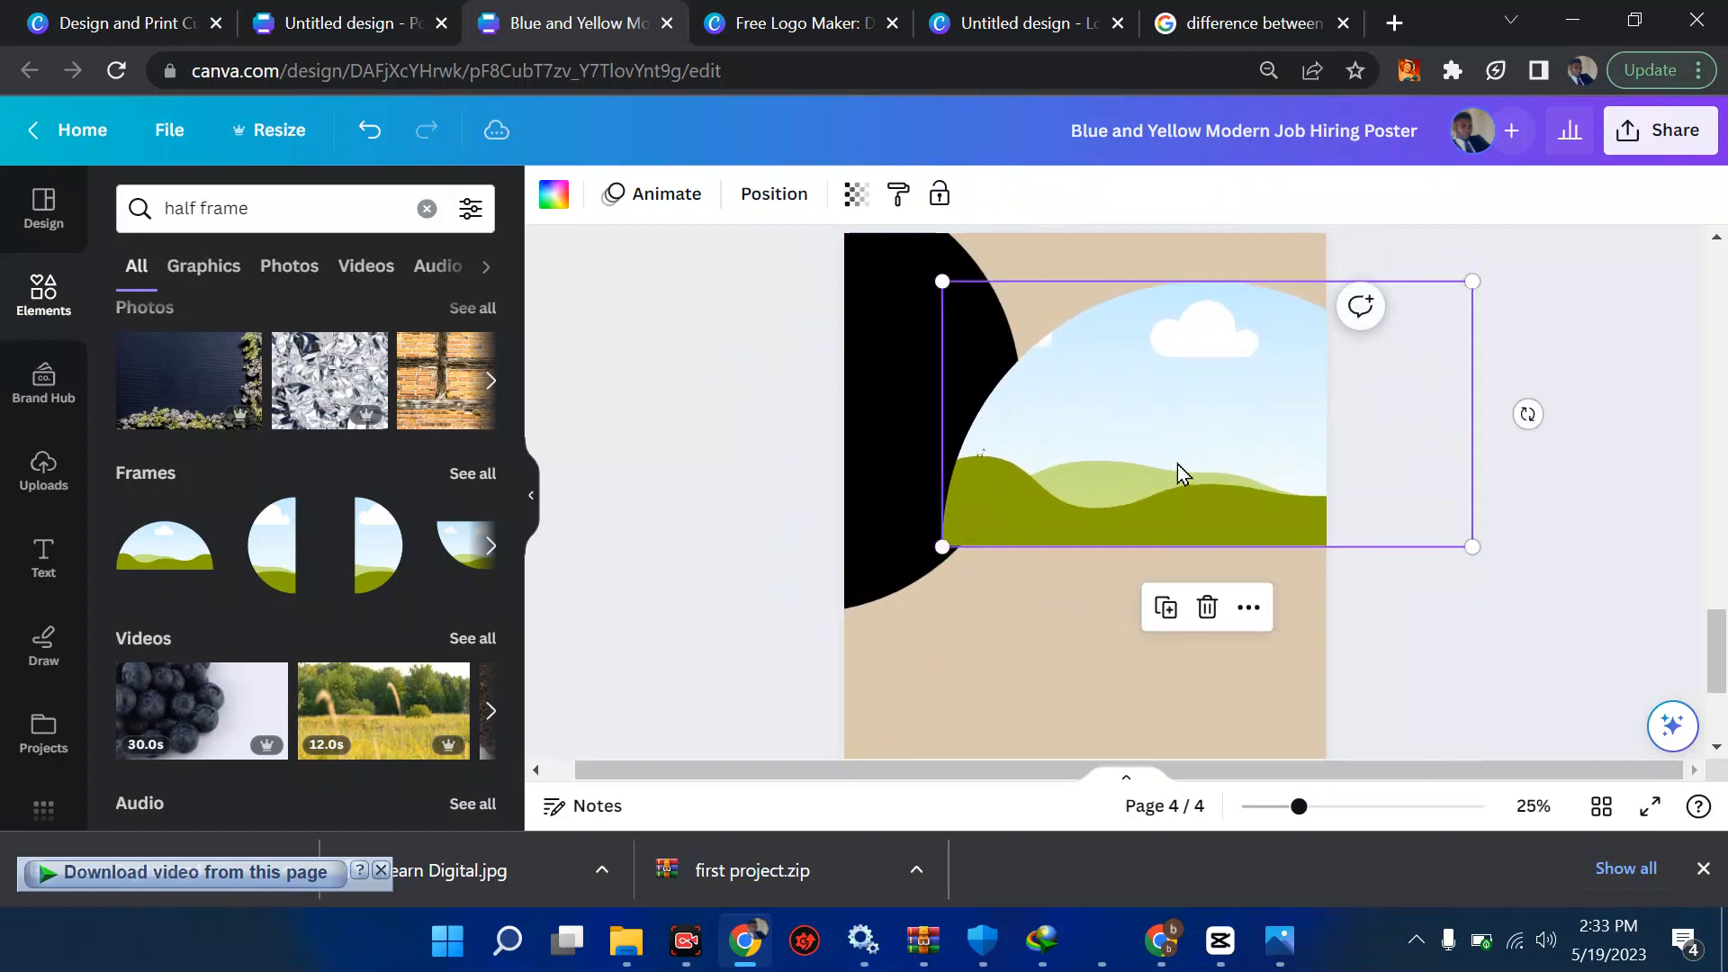
{"action": "left_click_drag", "start_coordinate": [1179, 473], "coordinate": [1216, 466]}
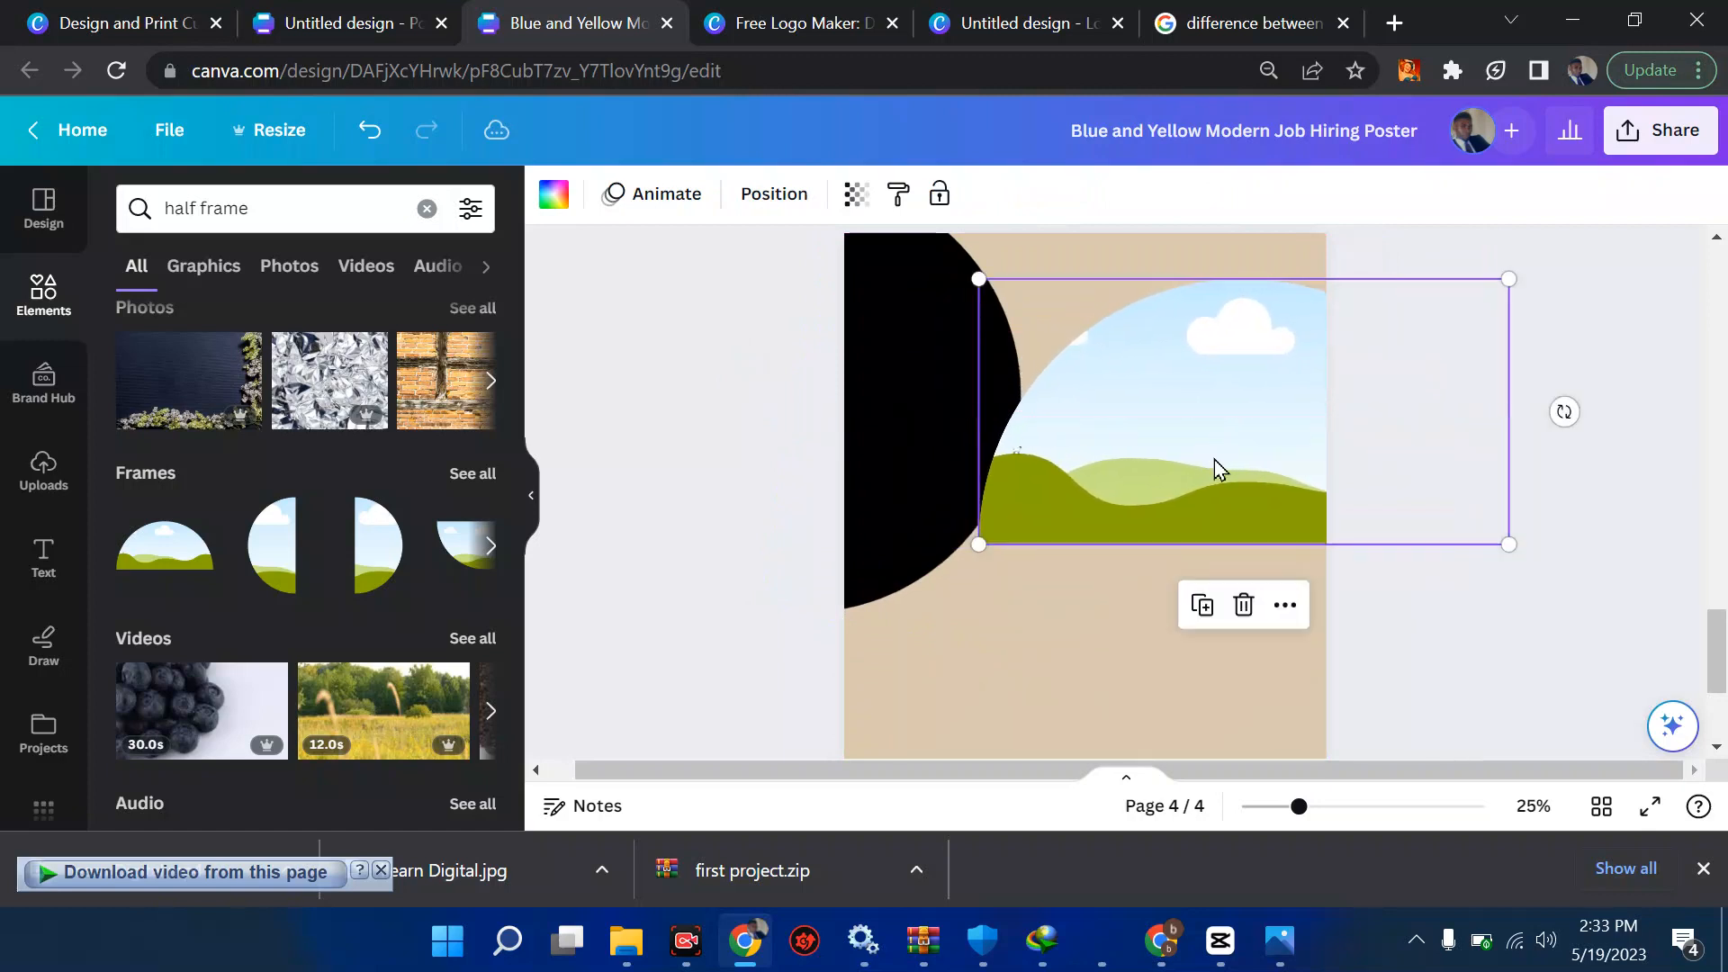
Enlarge the black half circle on page 4 slightly and shift the half-circle frame up and right against its edge.
{"action": "left_click", "coordinate": [906, 434]}
{"action": "mouse_move", "coordinate": [980, 643]}
{"action": "left_mouse_down"}
{"action": "mouse_move", "coordinate": [1003, 682]}
{"action": "mouse_move", "coordinate": [1006, 657]}
{"action": "left_mouse_up"}
{"action": "scroll", "coordinate": [998, 501], "scroll_direction": "up", "scroll_amount": 3}
{"action": "scroll", "coordinate": [997, 500], "scroll_direction": "up", "scroll_amount": 10}
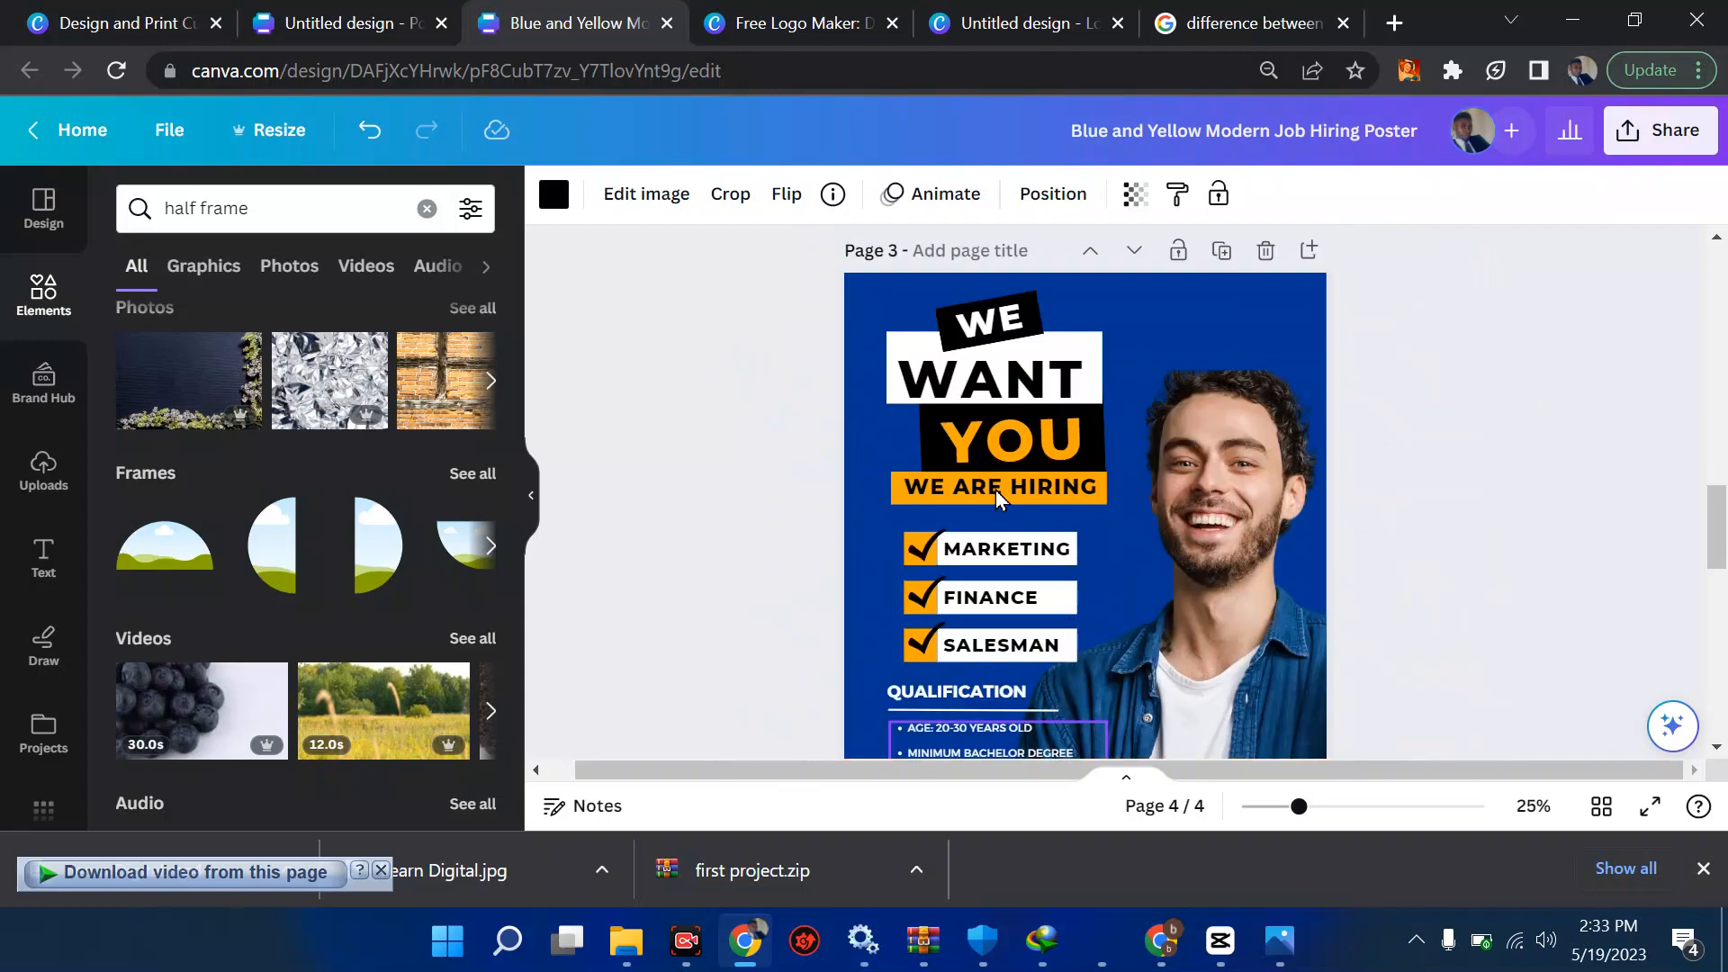
{"action": "scroll", "coordinate": [997, 500], "scroll_direction": "down", "scroll_amount": 10}
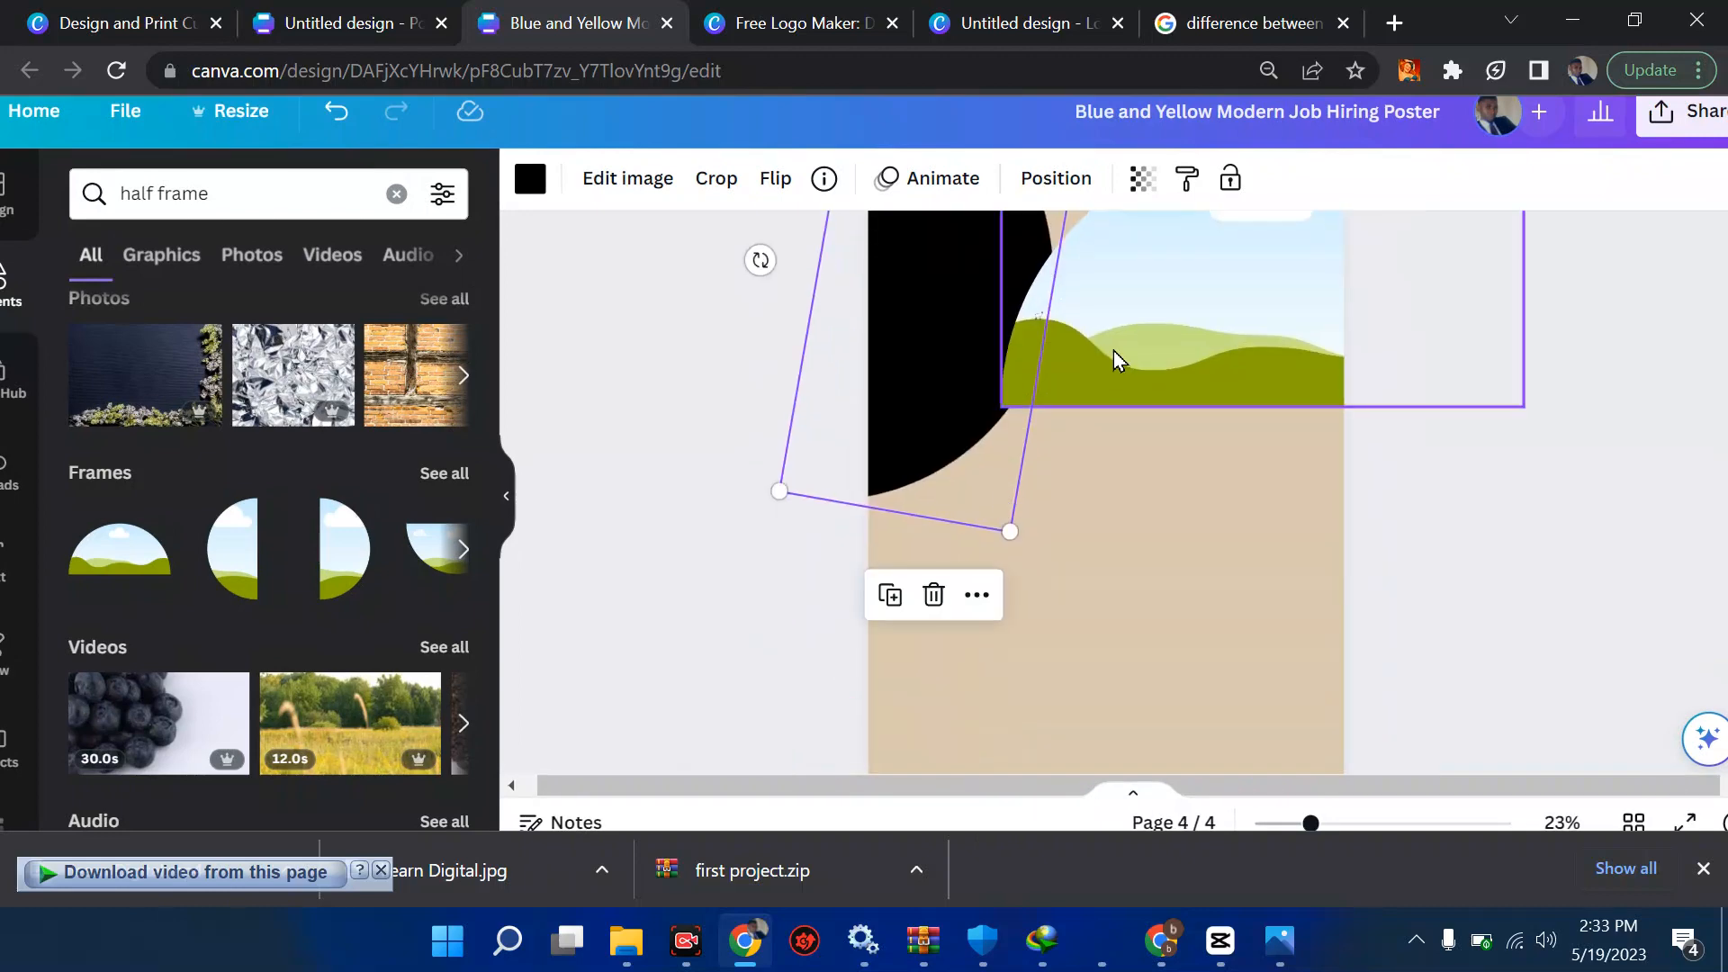
{"action": "left_click_drag", "start_coordinate": [1115, 358], "coordinate": [1147, 315]}
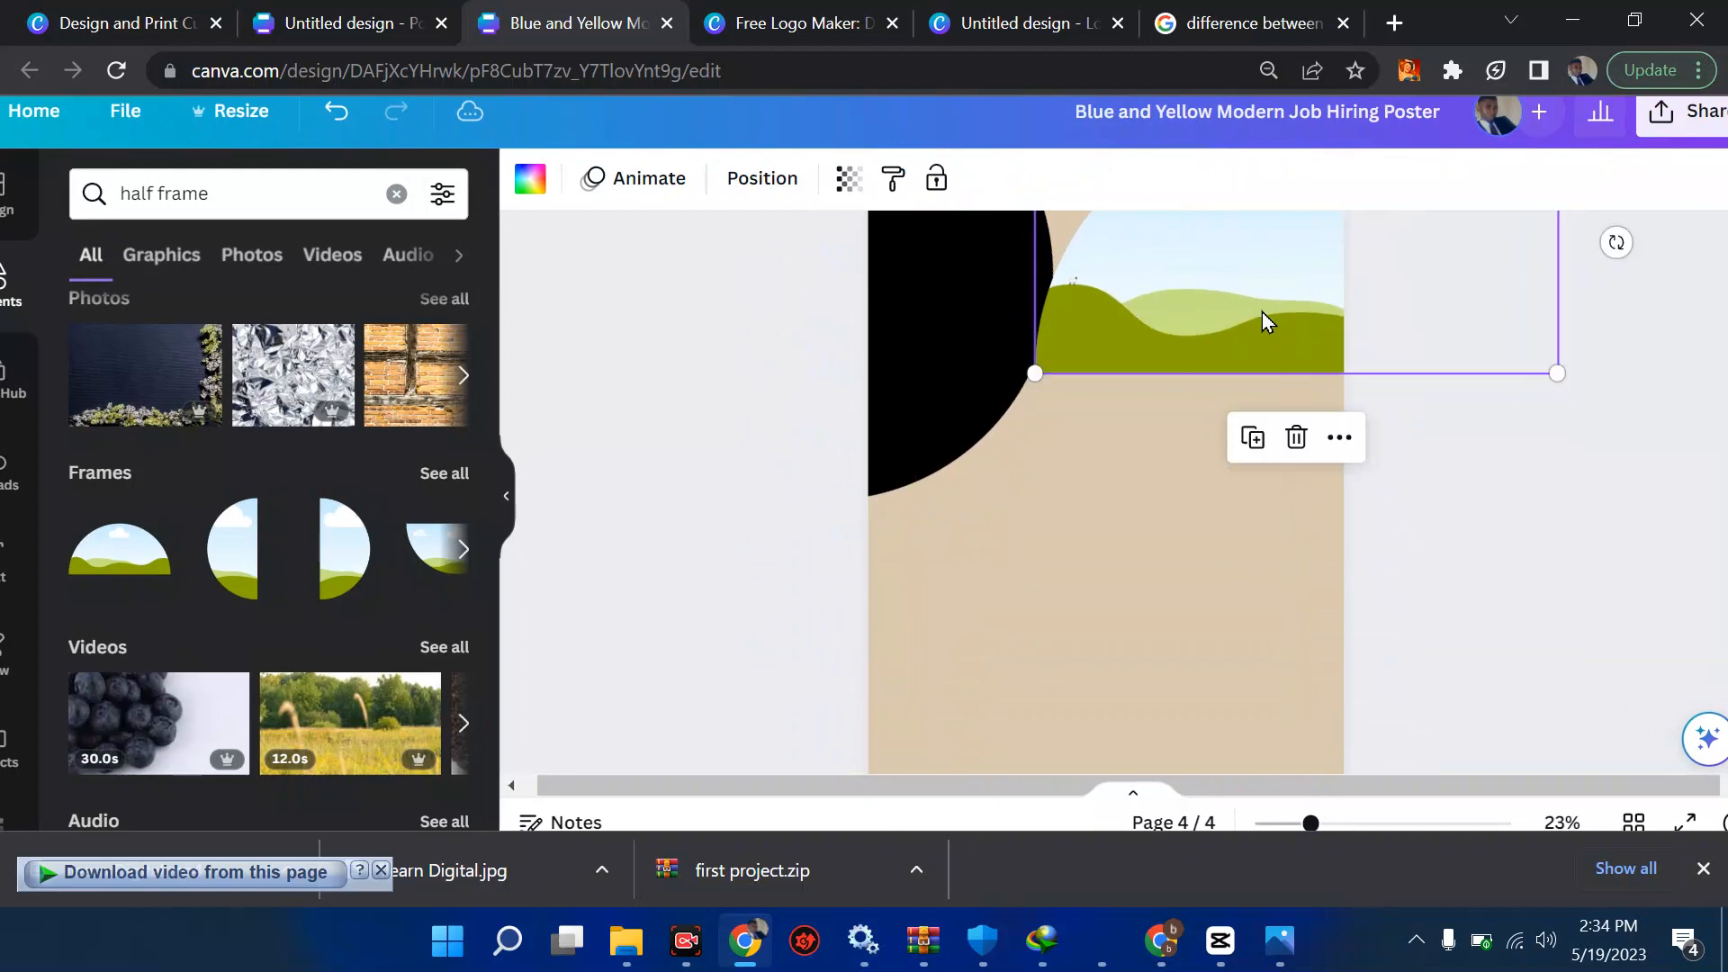
Rotate the black half circle on page 4 so its curved side faces down and right, following the page 2 poster.
{"action": "scroll", "coordinate": [1263, 313], "scroll_direction": "up", "scroll_amount": 10}
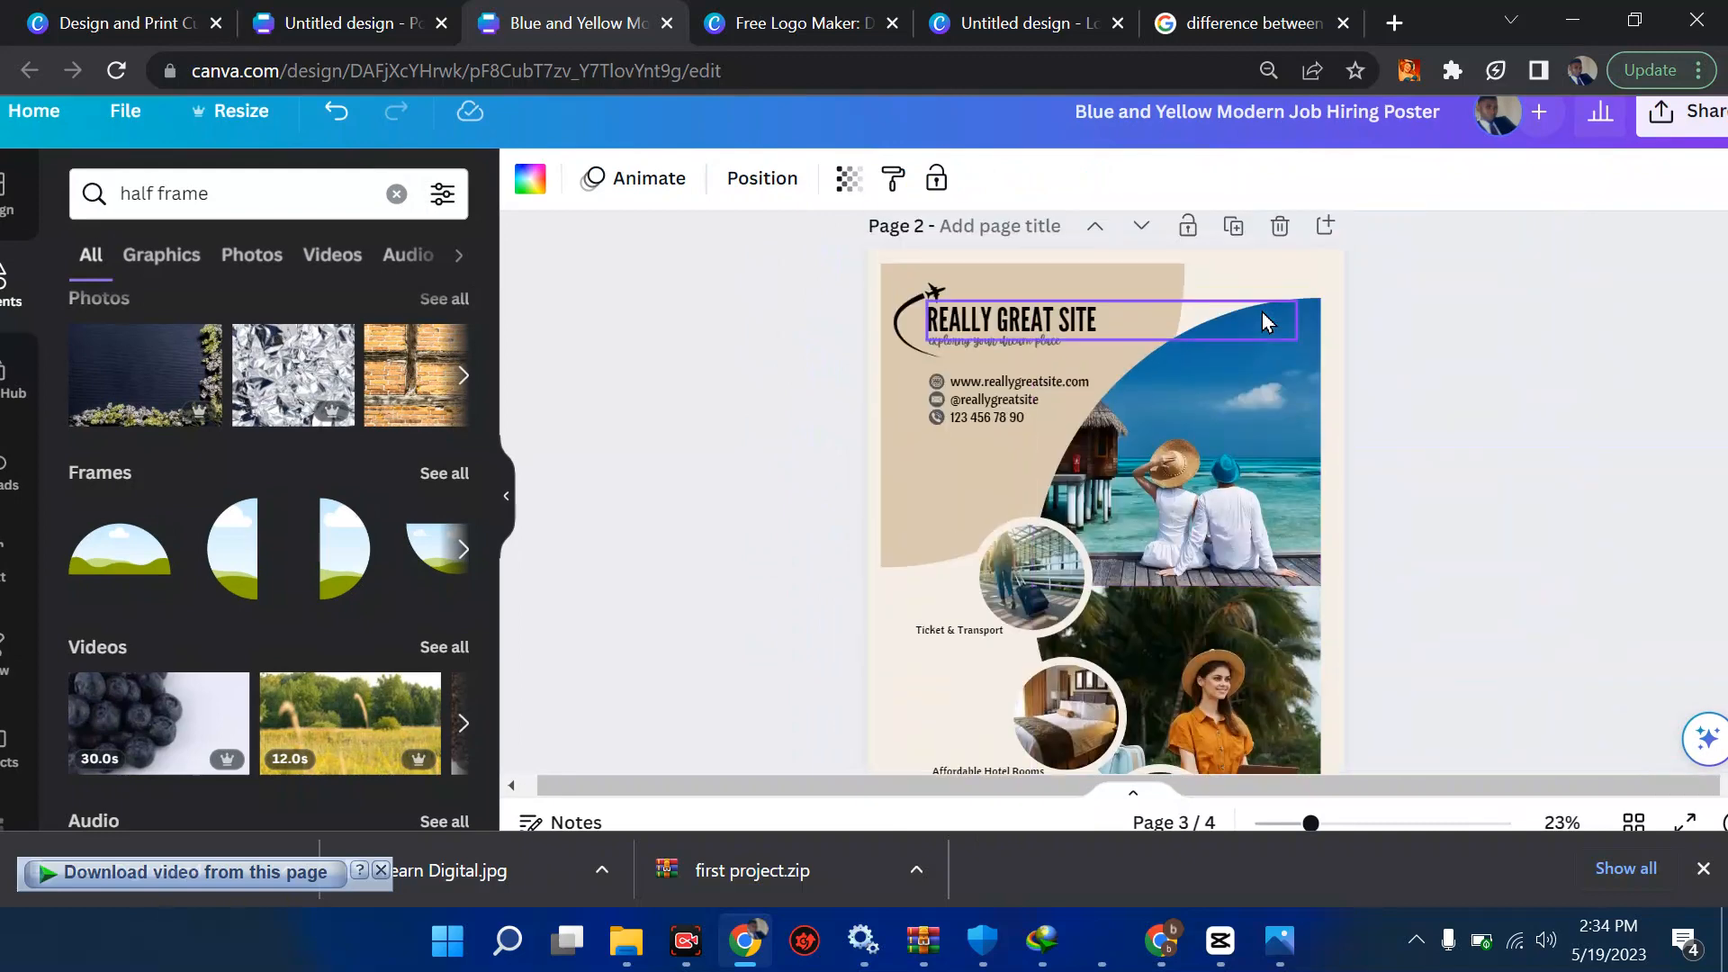
{"action": "scroll", "coordinate": [1262, 311], "scroll_direction": "up", "scroll_amount": 1}
{"action": "scroll", "coordinate": [1262, 311], "scroll_direction": "down", "scroll_amount": 5}
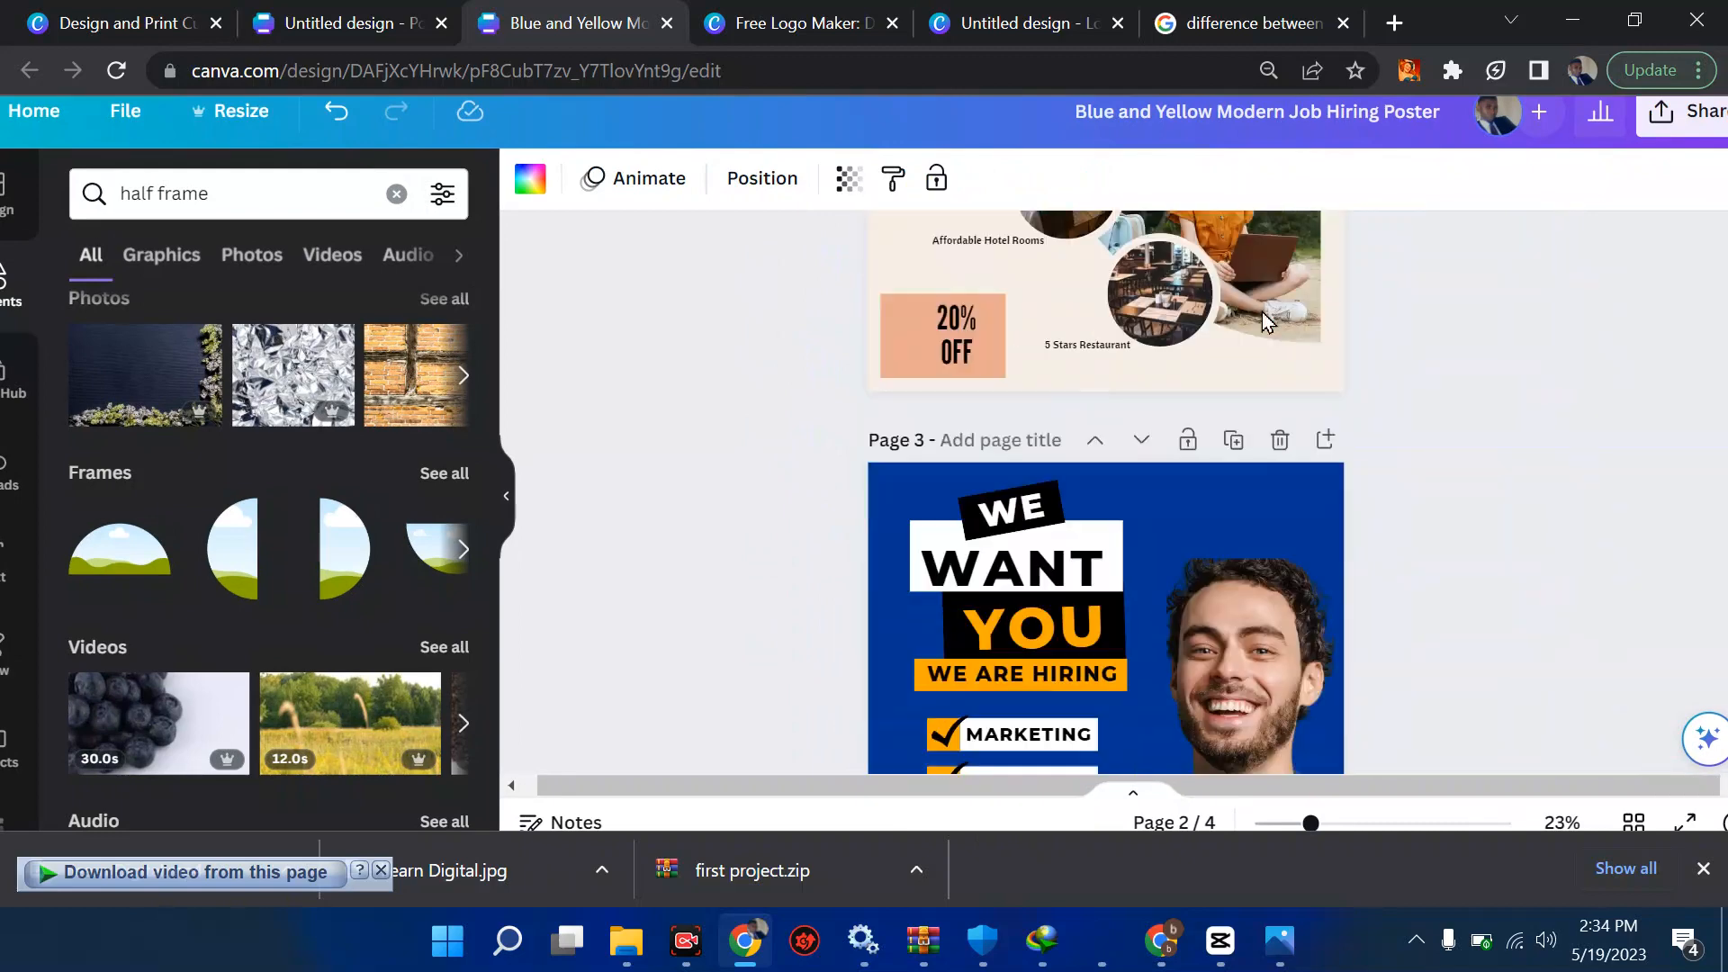
{"action": "scroll", "coordinate": [1262, 311], "scroll_direction": "down", "scroll_amount": 8}
{"action": "scroll", "coordinate": [1262, 312], "scroll_direction": "up", "scroll_amount": 6}
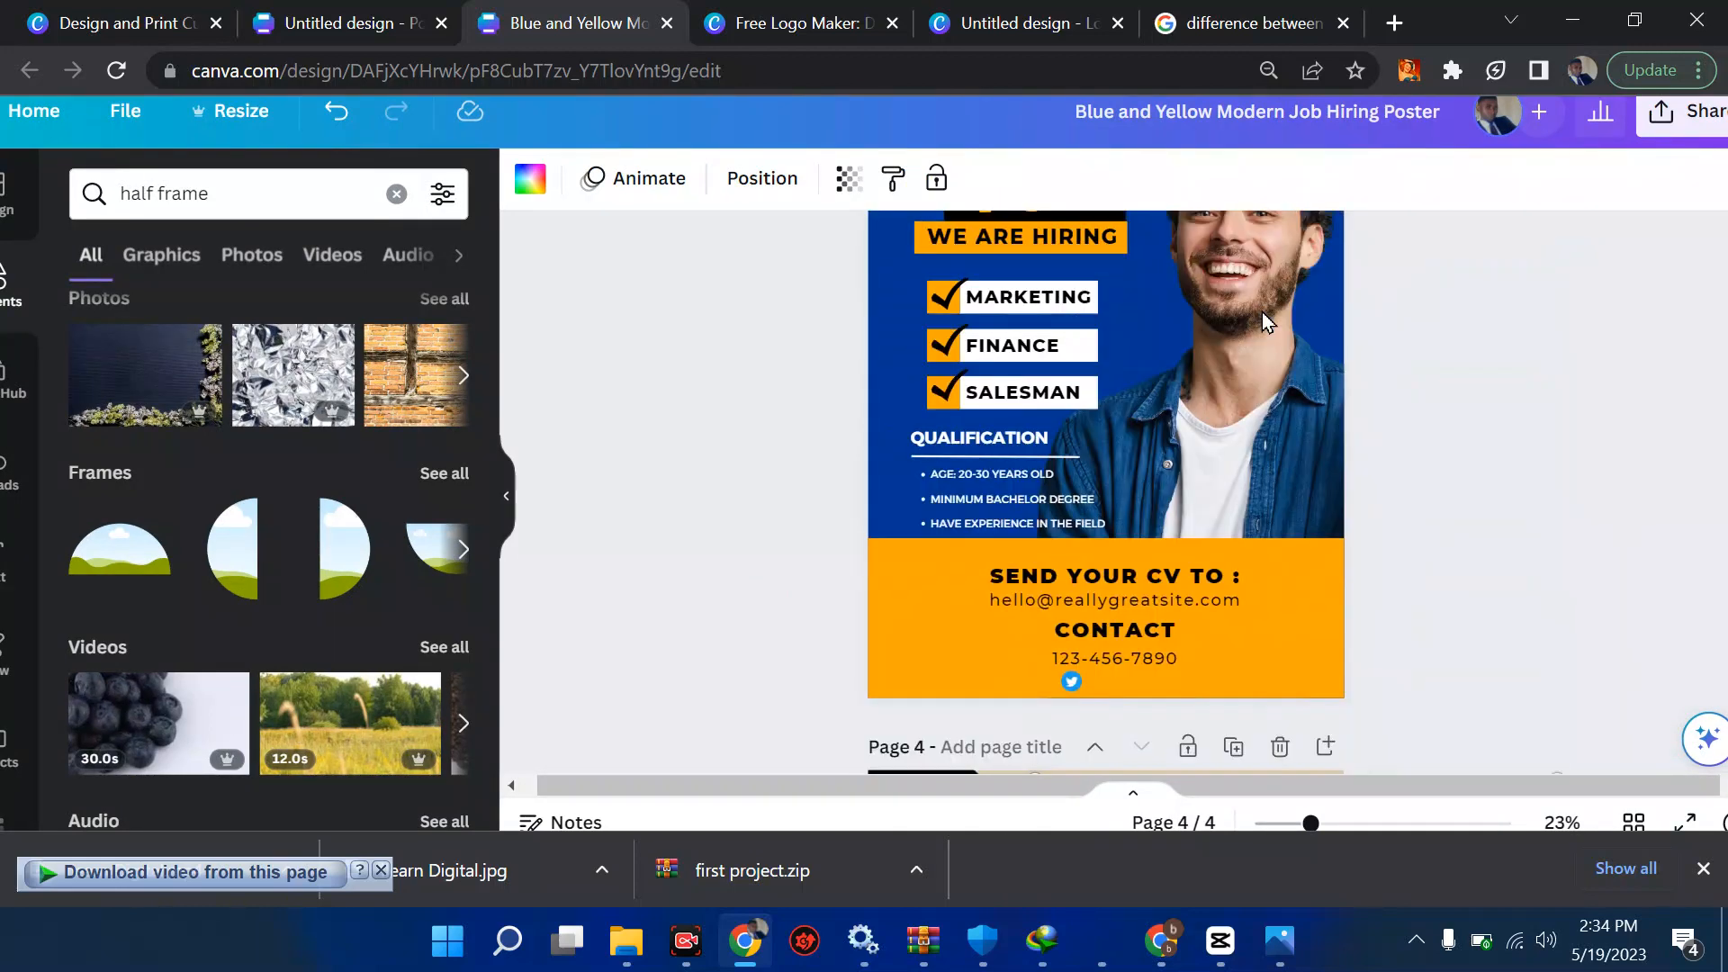
{"action": "scroll", "coordinate": [1263, 311], "scroll_direction": "up", "scroll_amount": 12}
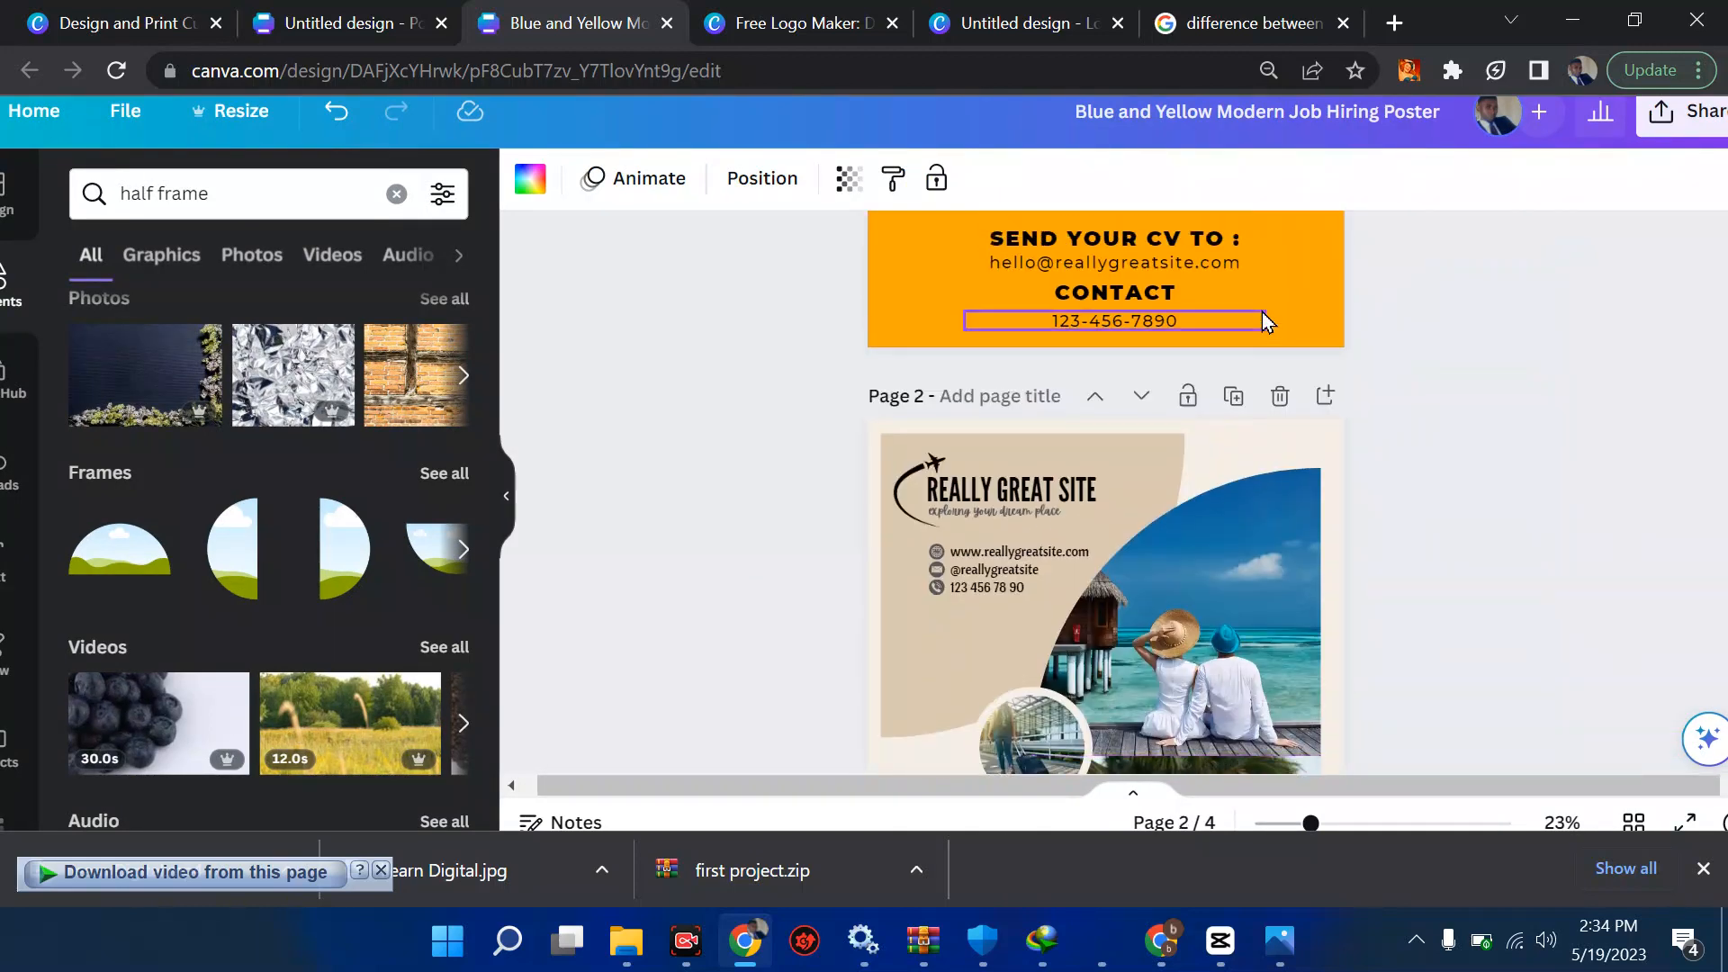
{"action": "scroll", "coordinate": [1263, 312], "scroll_direction": "down", "scroll_amount": 10}
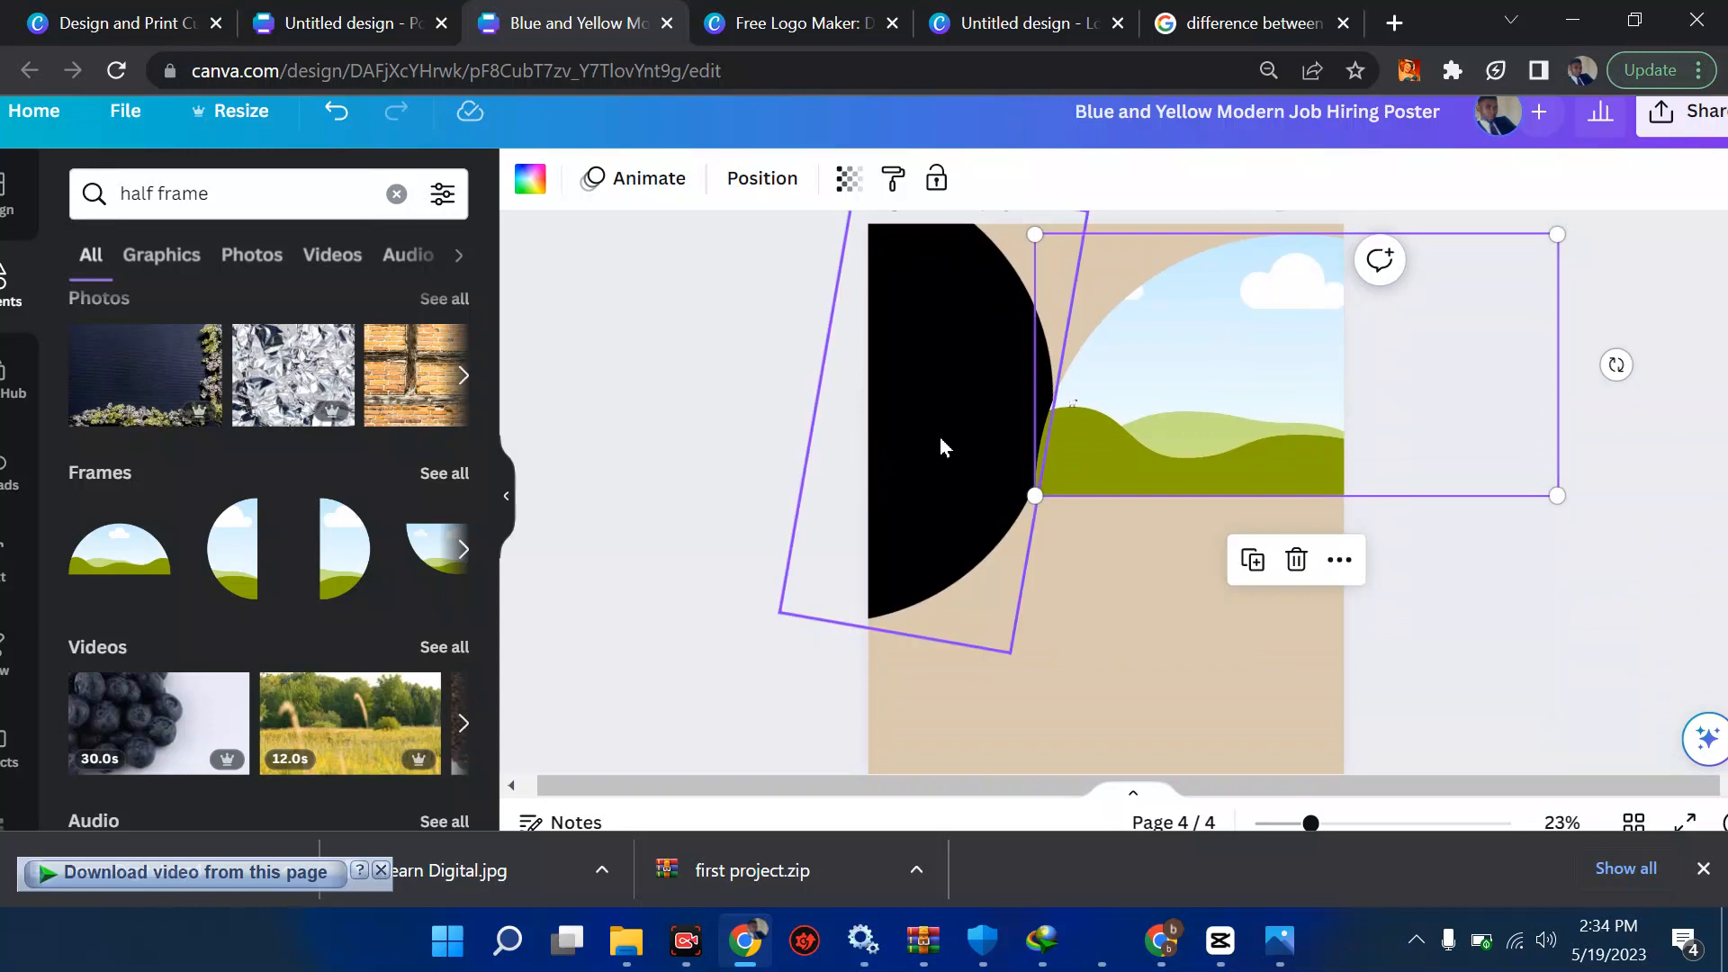
{"action": "left_click", "coordinate": [940, 437]}
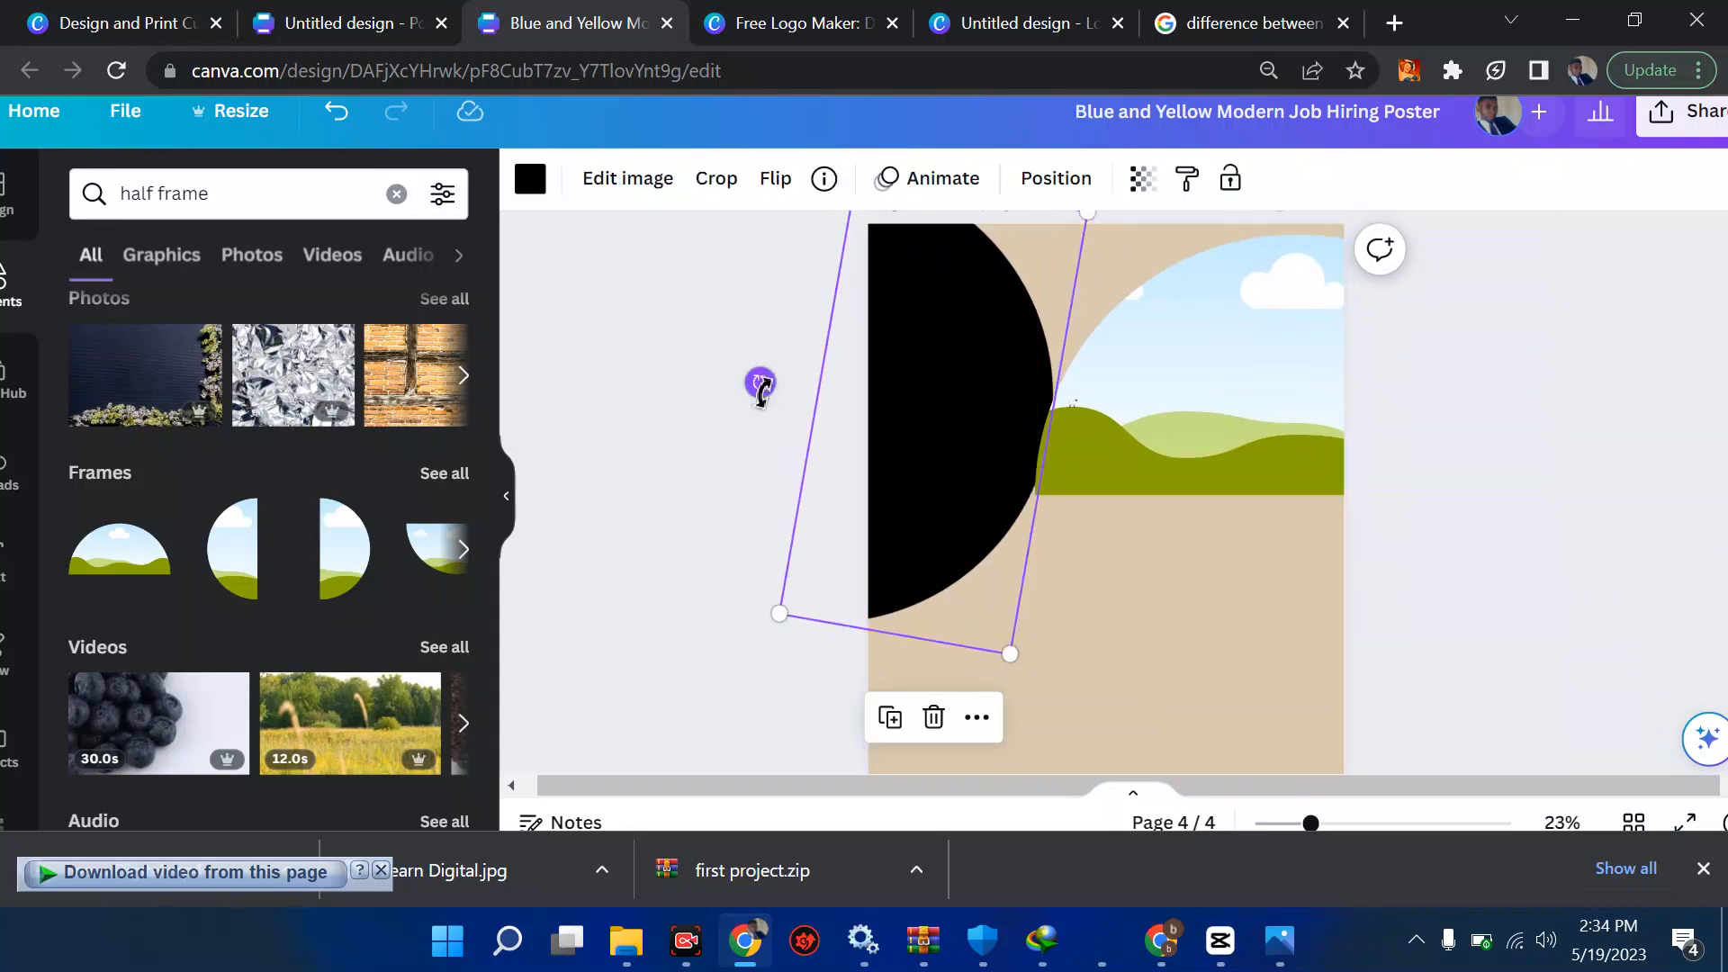
{"action": "left_click_drag", "start_coordinate": [761, 385], "coordinate": [353, 11]}
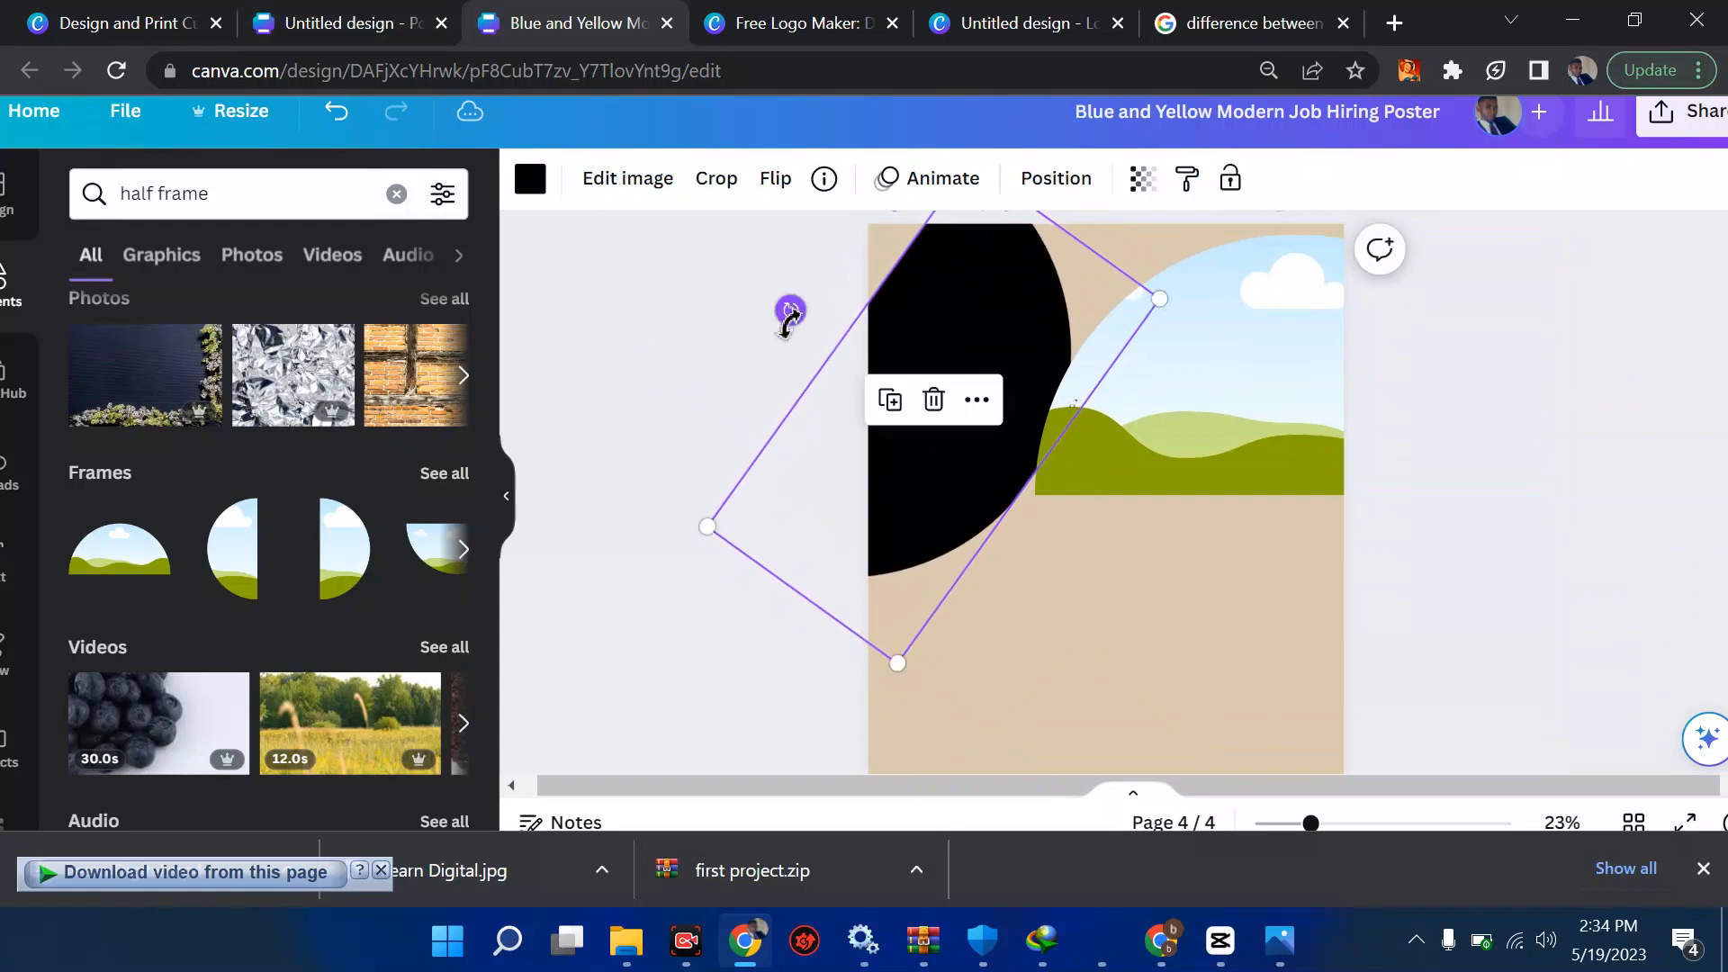
{"action": "left_click_drag", "start_coordinate": [790, 313], "coordinate": [901, 240]}
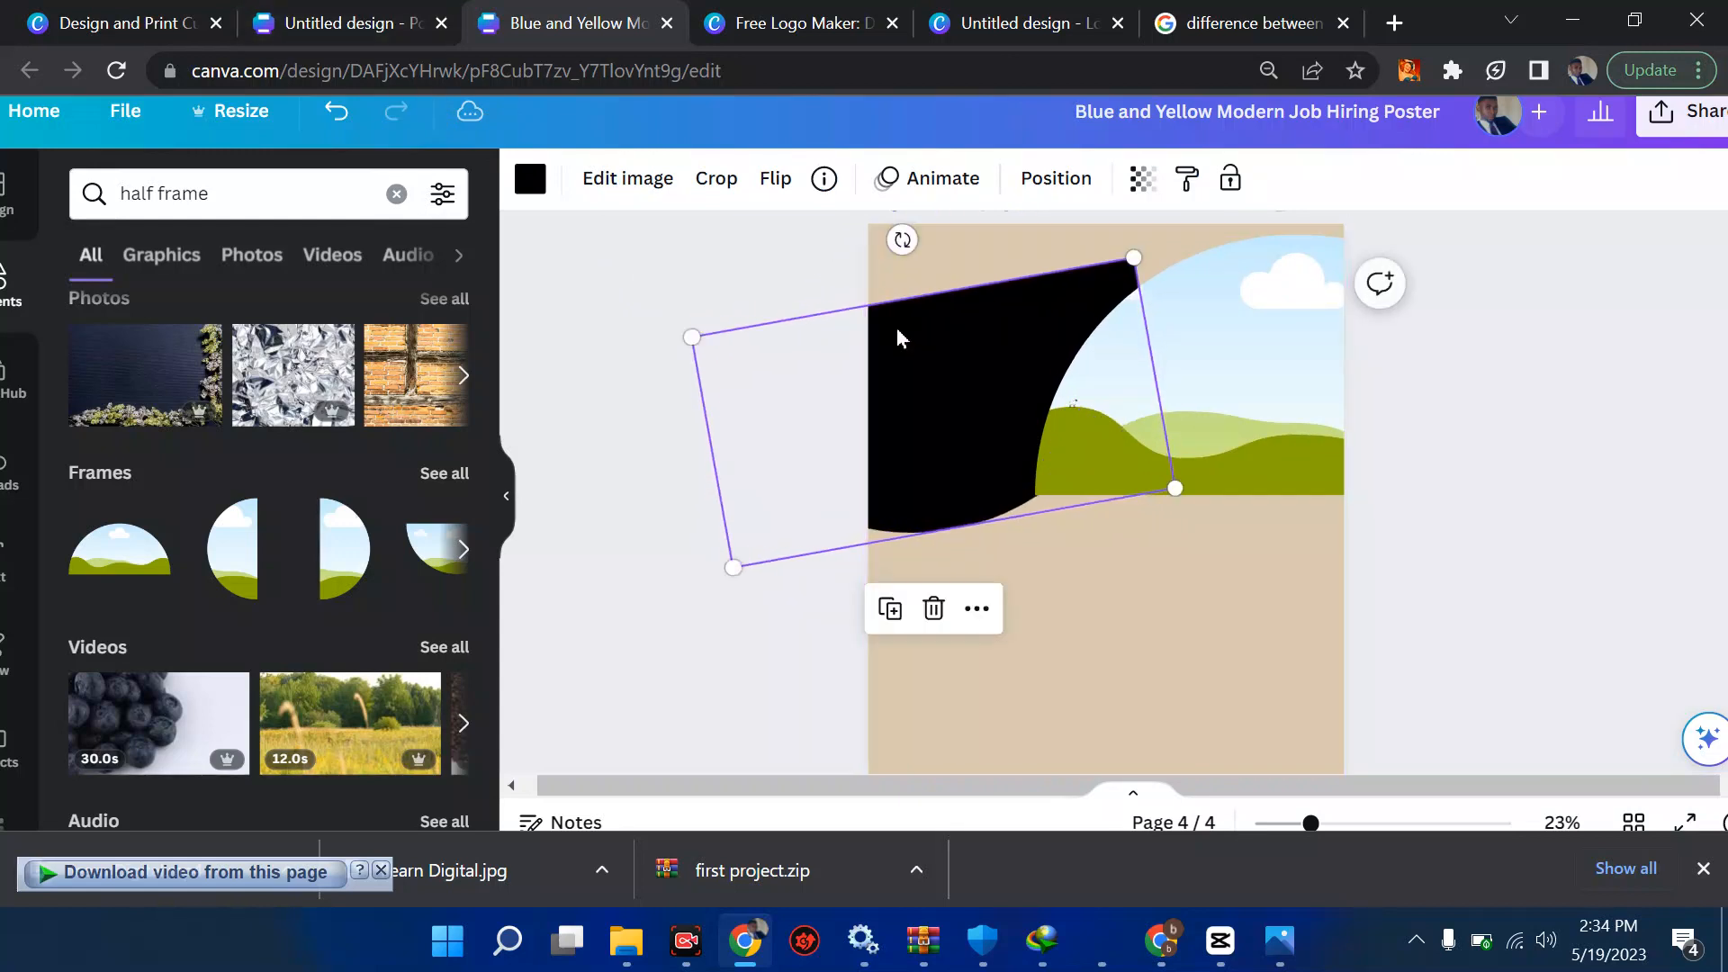
Move the black half circle into page 4's upper-left corner and enlarge it until it reaches under the half-circle frame.
{"action": "left_click_drag", "start_coordinate": [923, 338], "coordinate": [879, 263]}
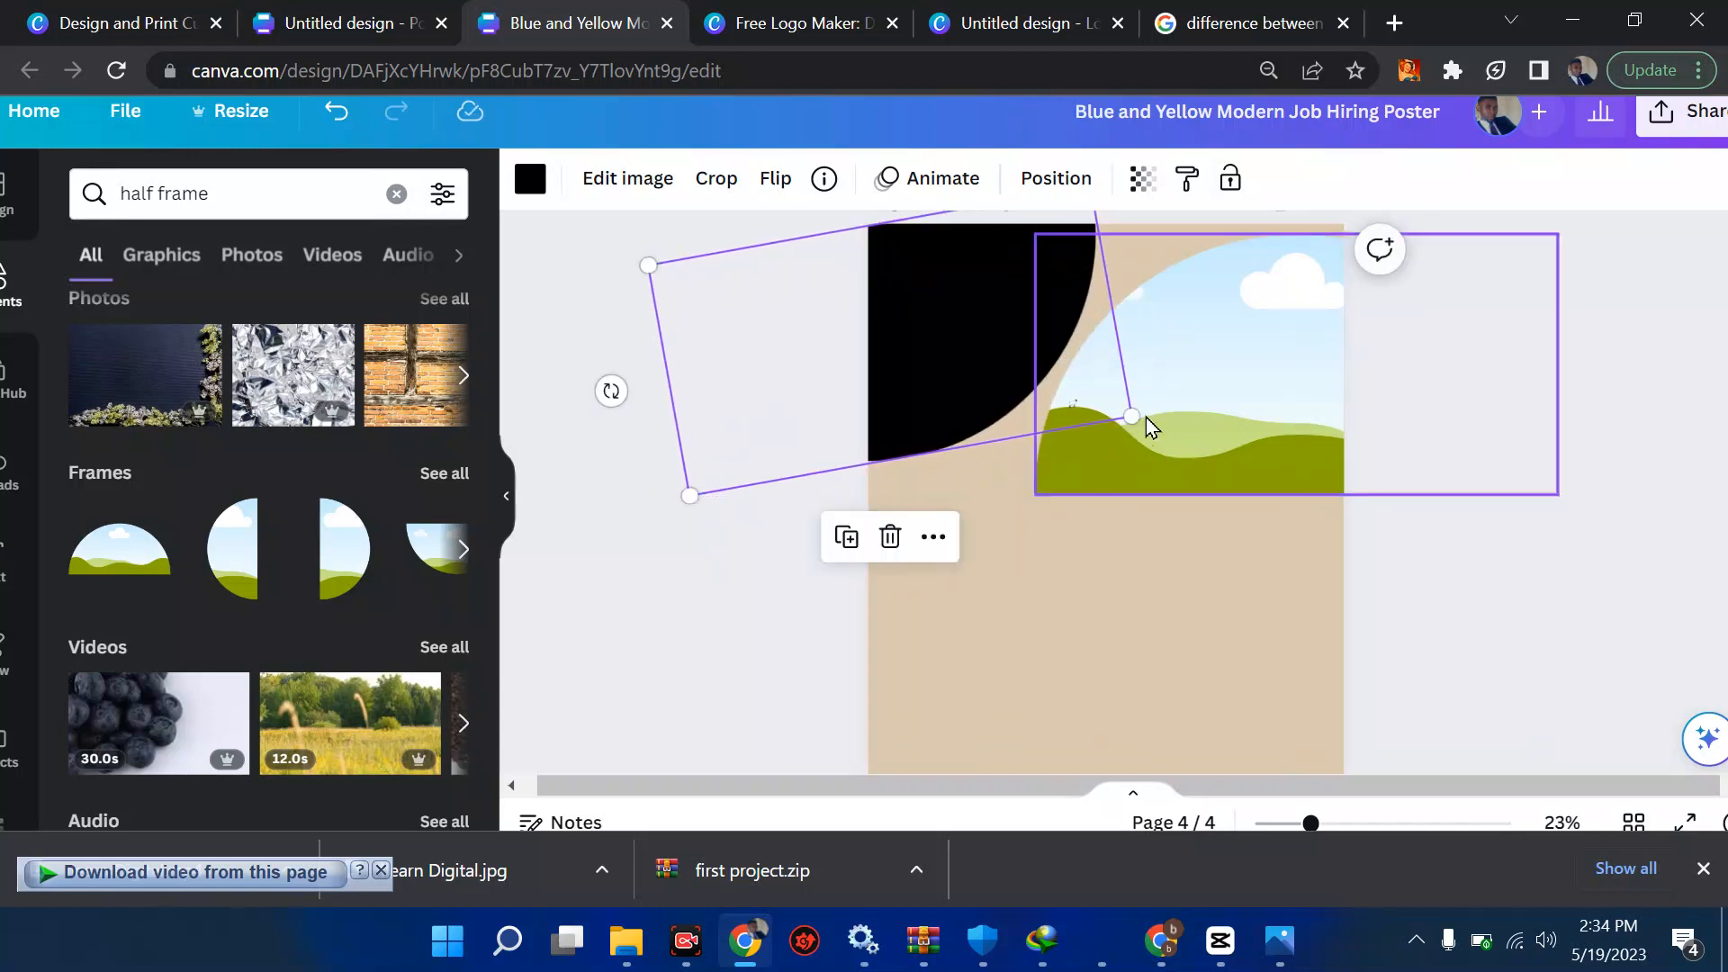
{"action": "left_click_drag", "start_coordinate": [1132, 418], "coordinate": [1204, 462]}
{"action": "scroll", "coordinate": [1147, 414], "scroll_direction": "up", "scroll_amount": 2}
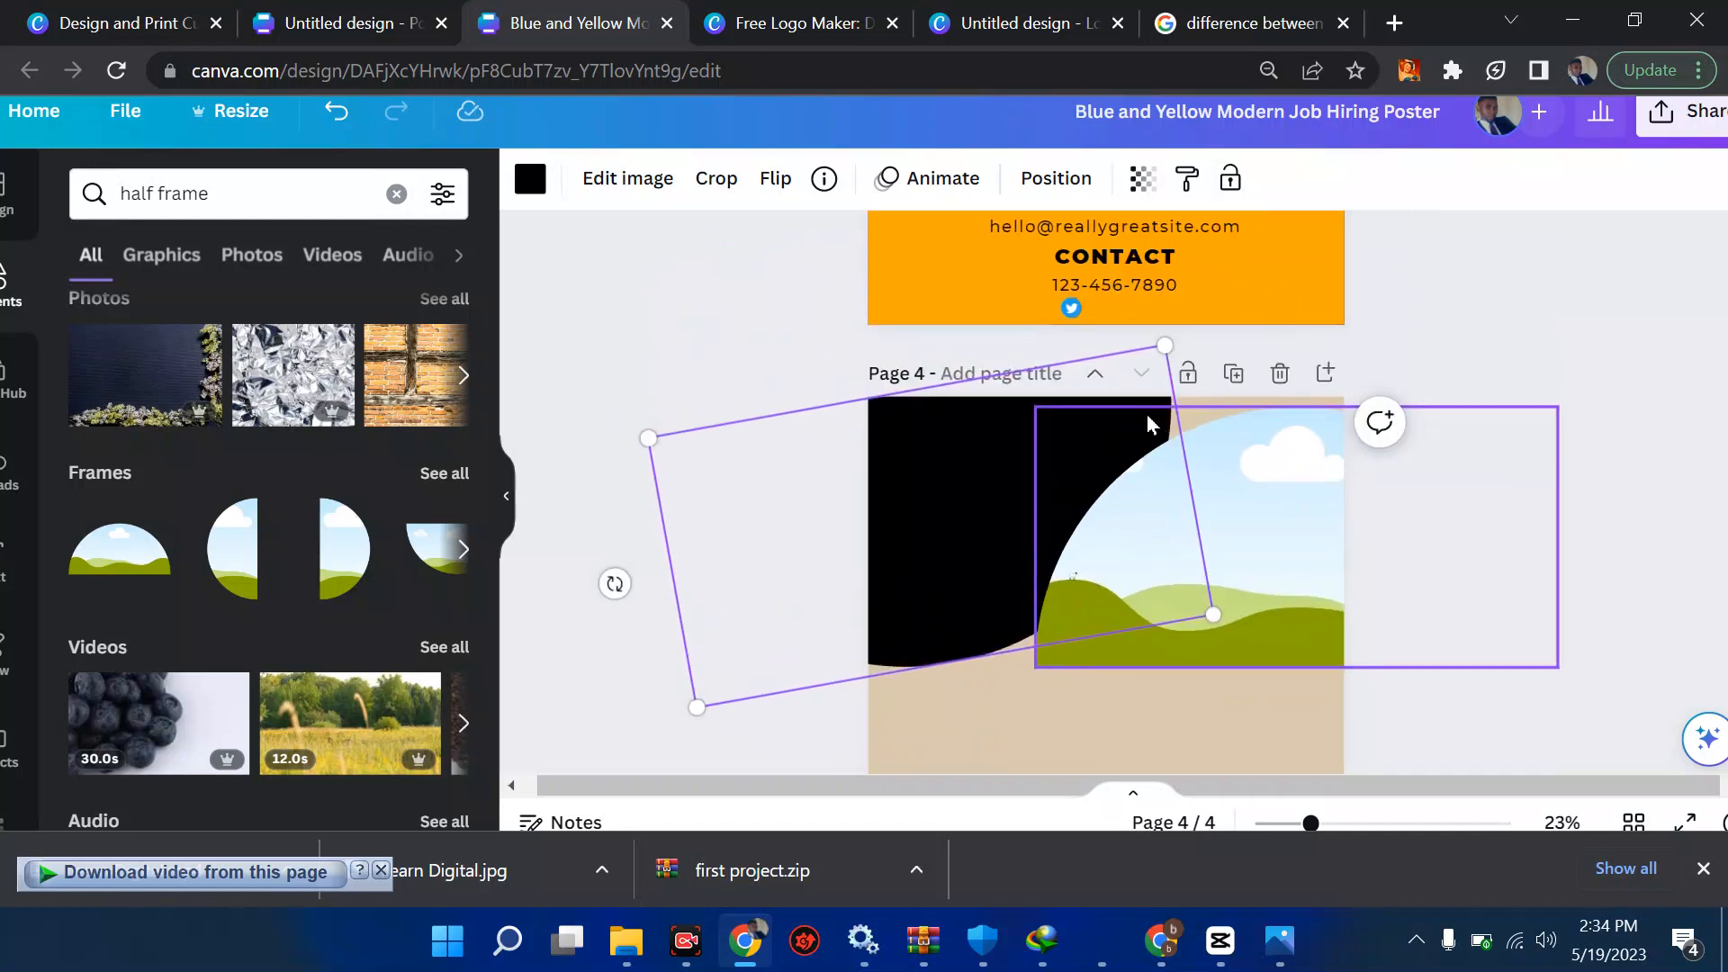
{"action": "scroll", "coordinate": [1147, 414], "scroll_direction": "down", "scroll_amount": 2}
Shift the black half circle slightly left and fit the half-circle frame against it, following the page 2 layout.
{"action": "left_click", "coordinate": [1266, 455]}
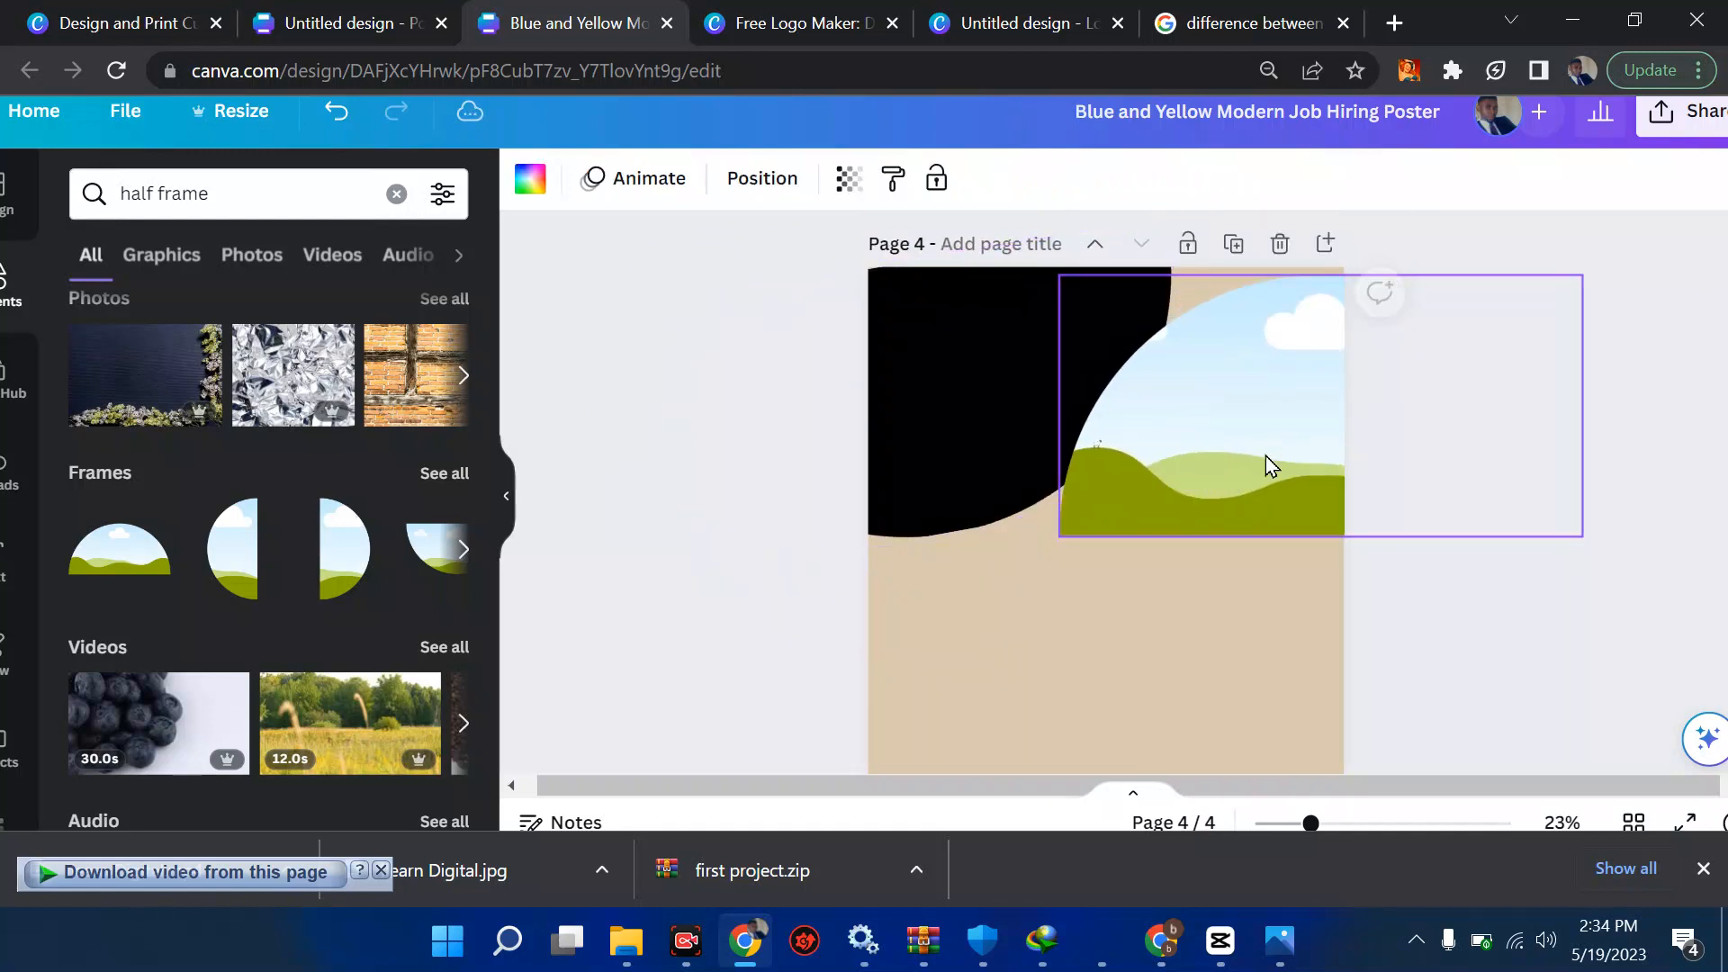
{"action": "scroll", "coordinate": [1266, 455], "scroll_direction": "up", "scroll_amount": 10}
{"action": "scroll", "coordinate": [1265, 455], "scroll_direction": "up", "scroll_amount": 6}
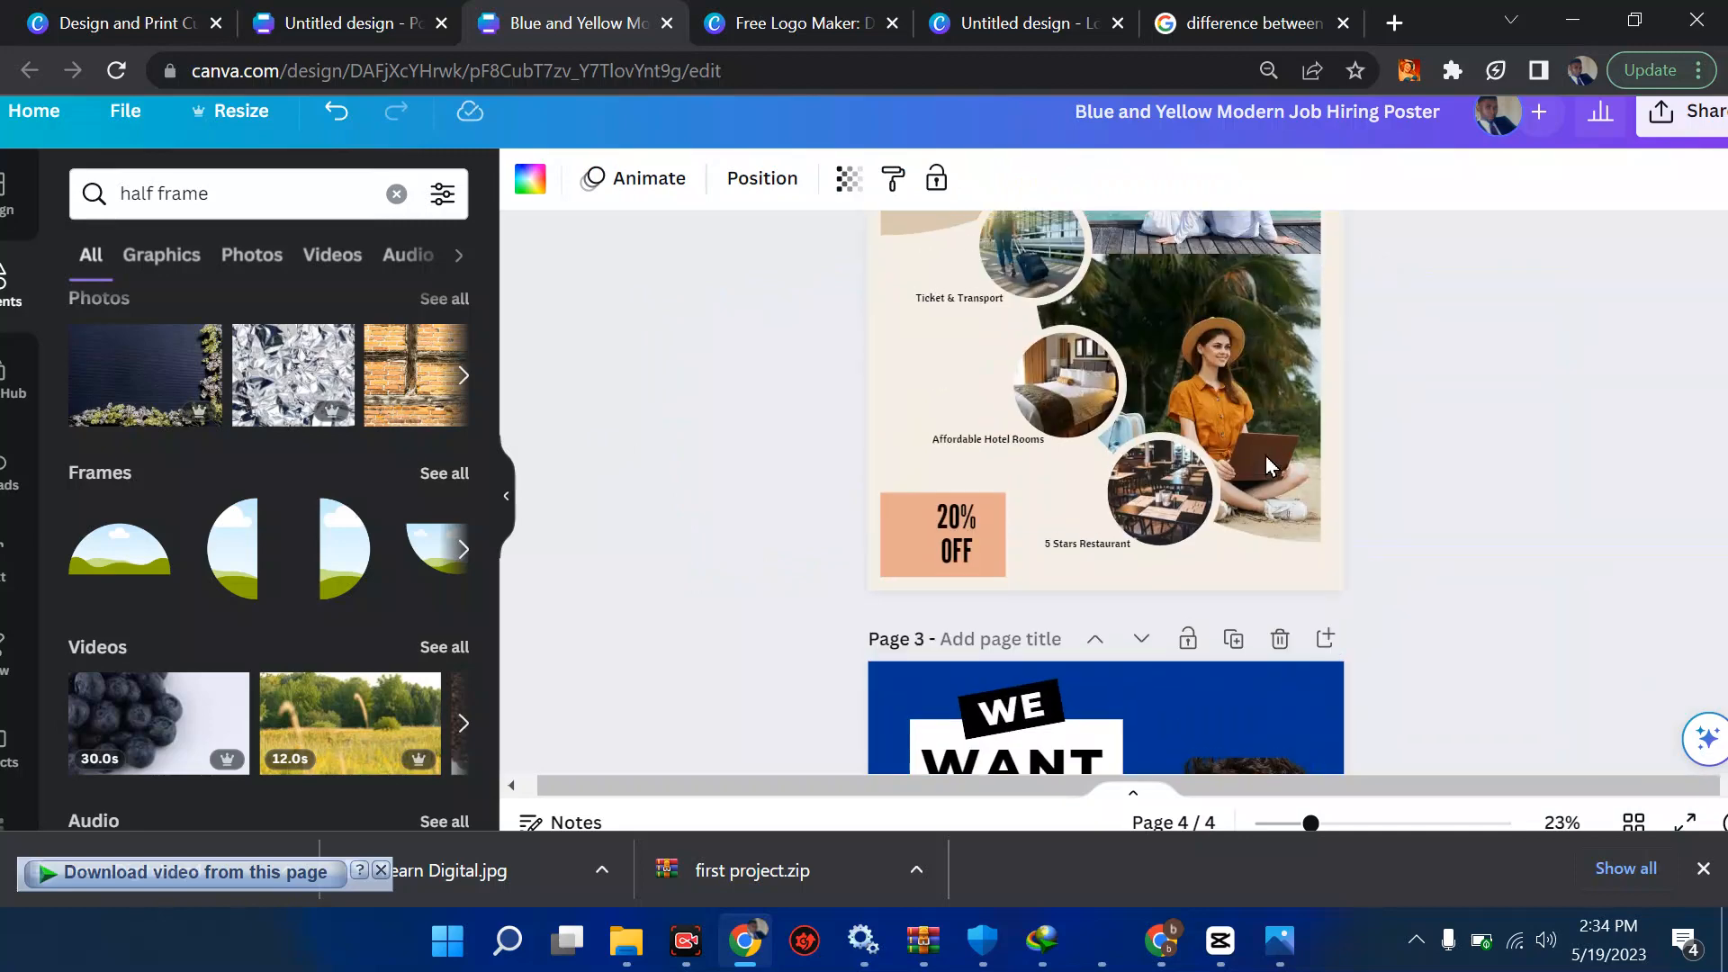
{"action": "scroll", "coordinate": [1206, 532], "scroll_direction": "down", "scroll_amount": 12}
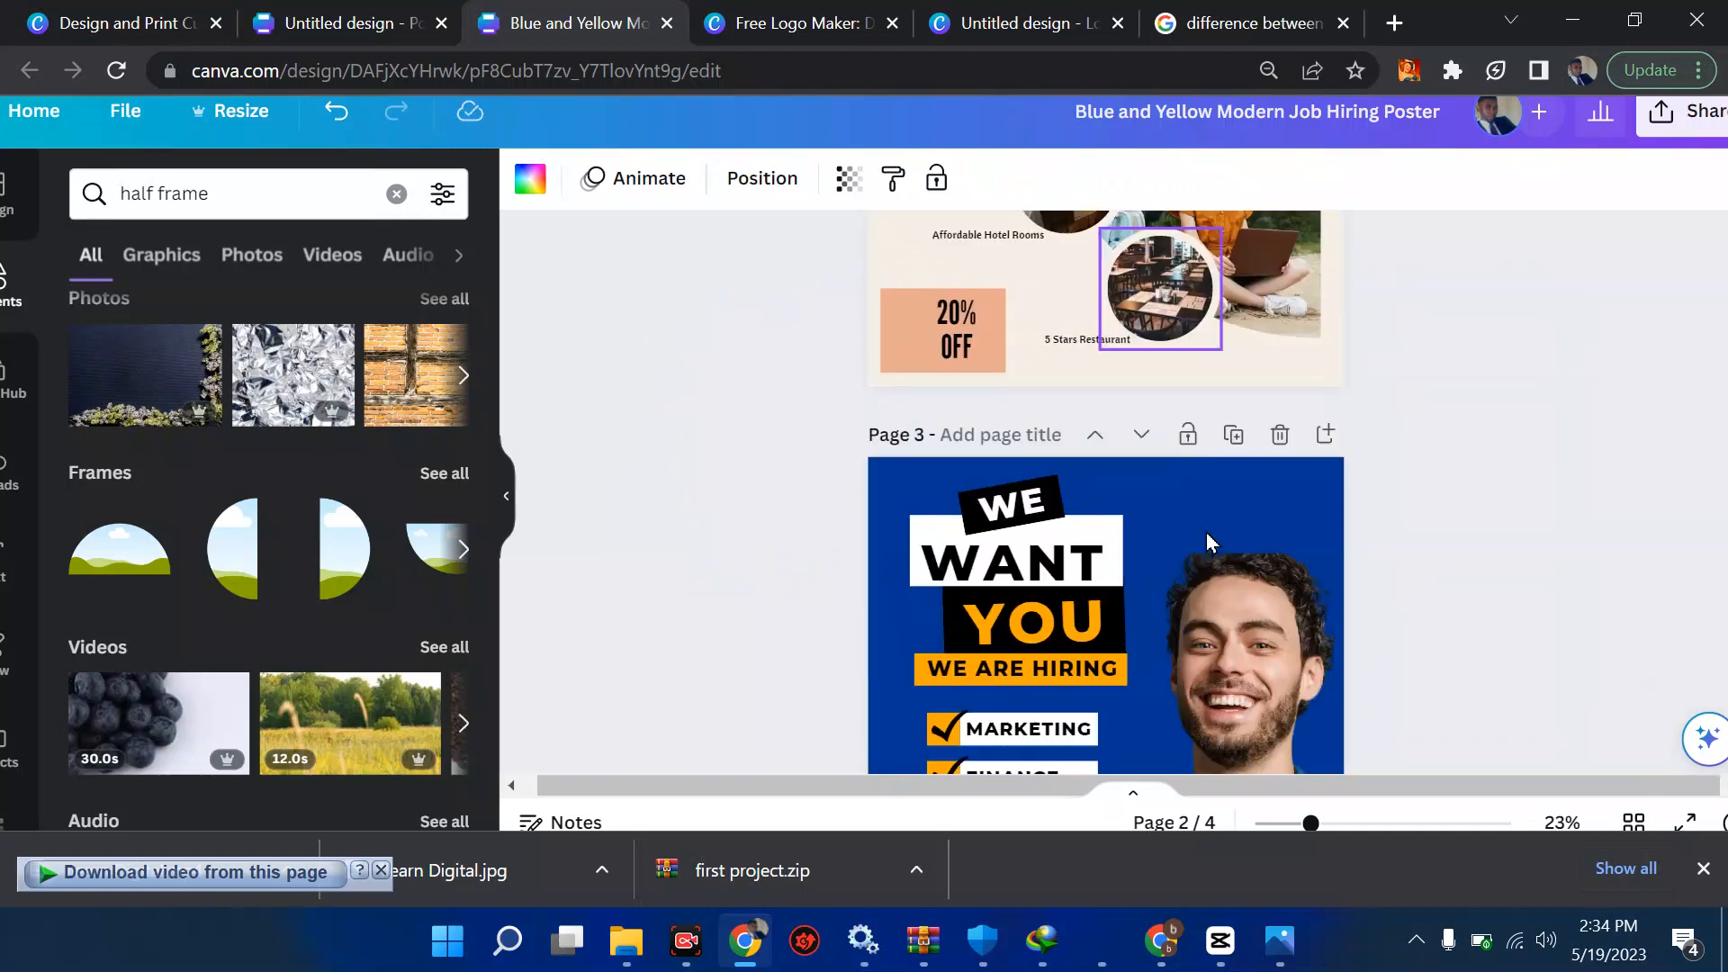
{"action": "left_click_drag", "start_coordinate": [1016, 501], "coordinate": [990, 496]}
{"action": "left_click", "coordinate": [1174, 521]}
{"action": "left_click_drag", "start_coordinate": [1174, 529], "coordinate": [1167, 522]}
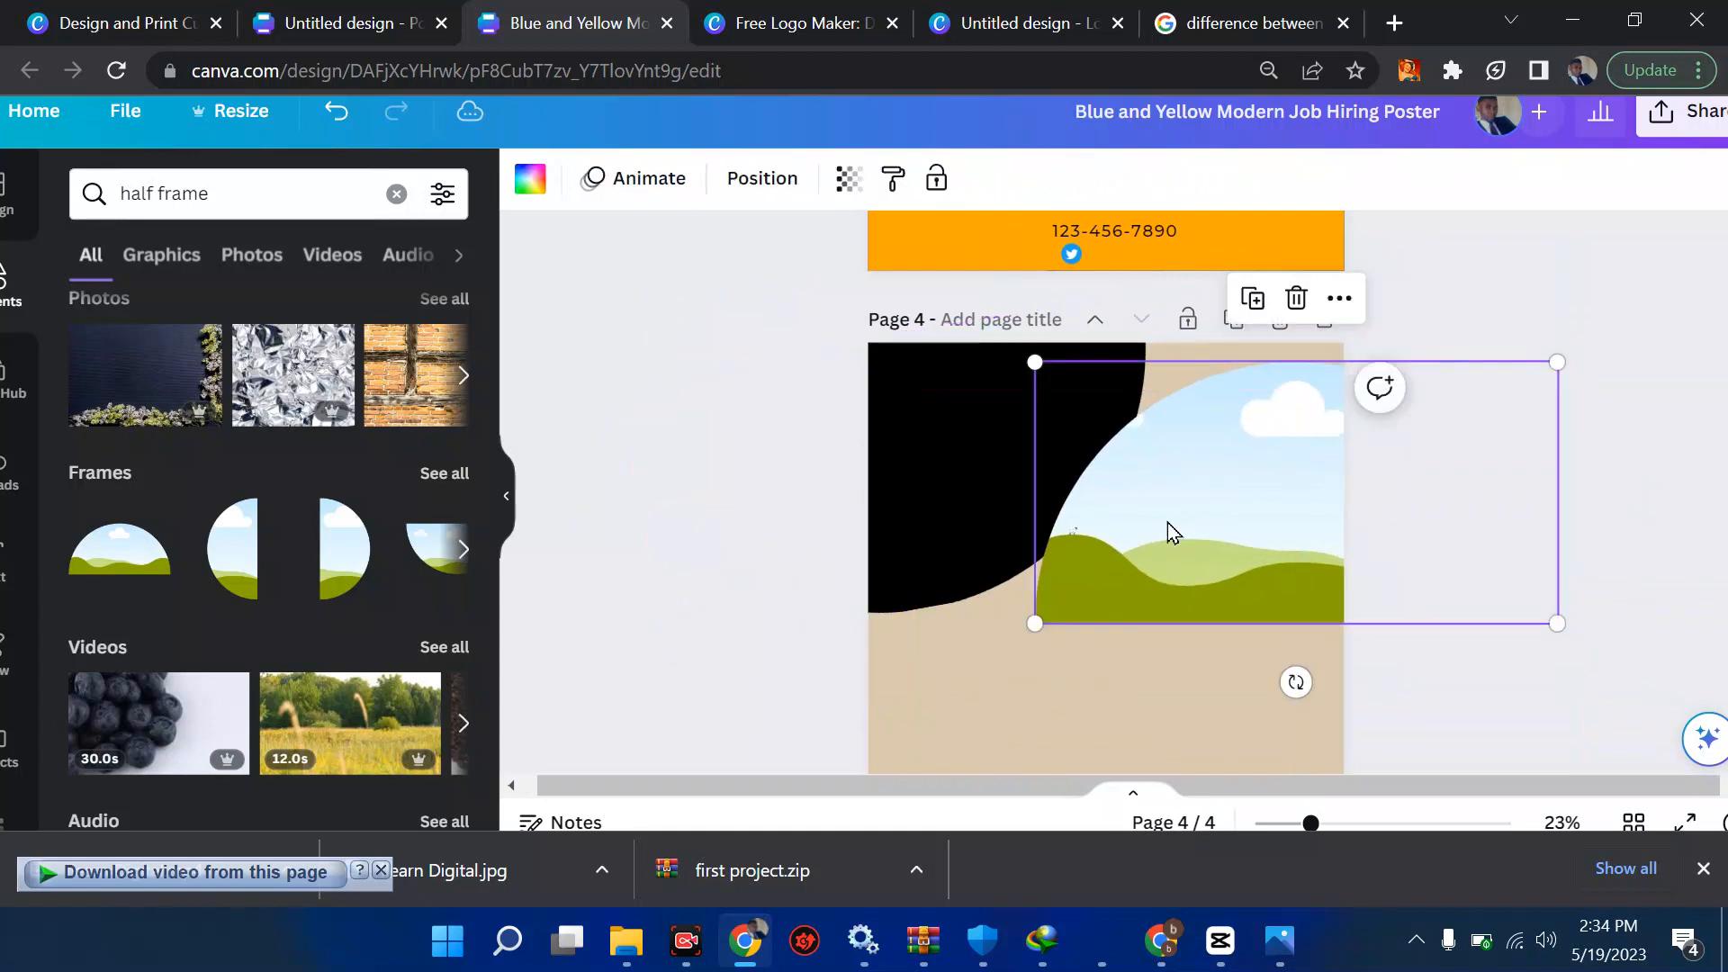
Clear the half frame search and prepare the element library for a new search.
{"action": "scroll", "coordinate": [418, 481], "scroll_direction": "left", "scroll_amount": 1}
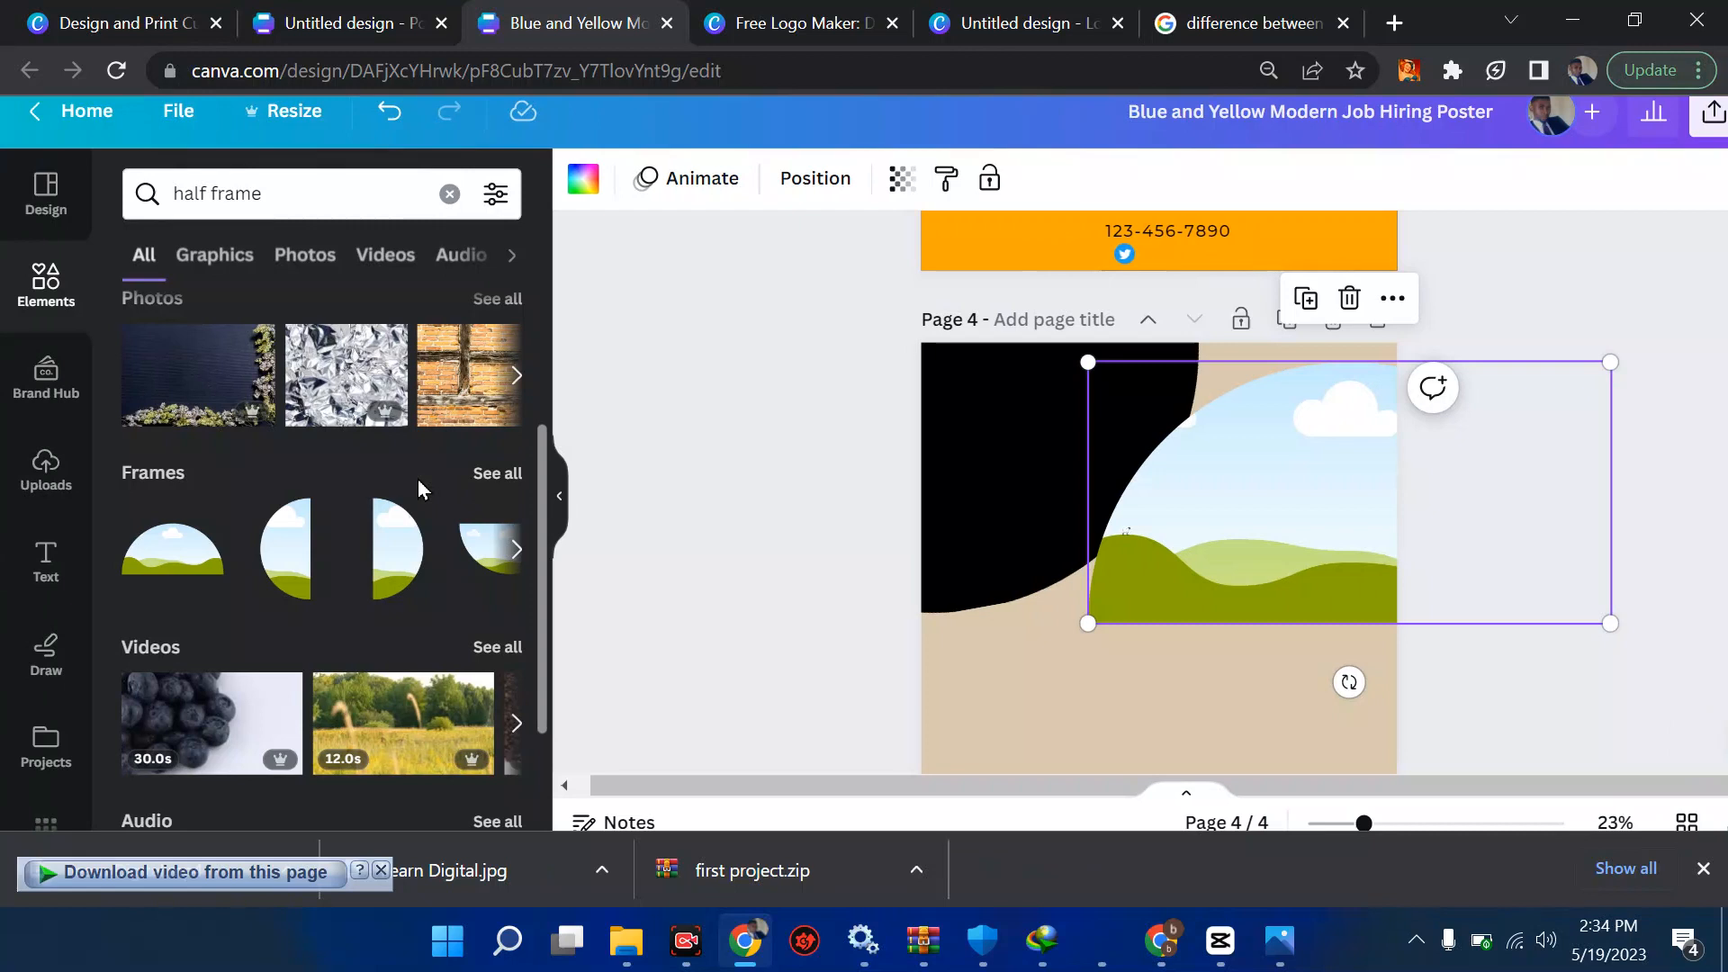
{"action": "left_click", "coordinate": [52, 306]}
{"action": "left_click", "coordinate": [324, 193]}
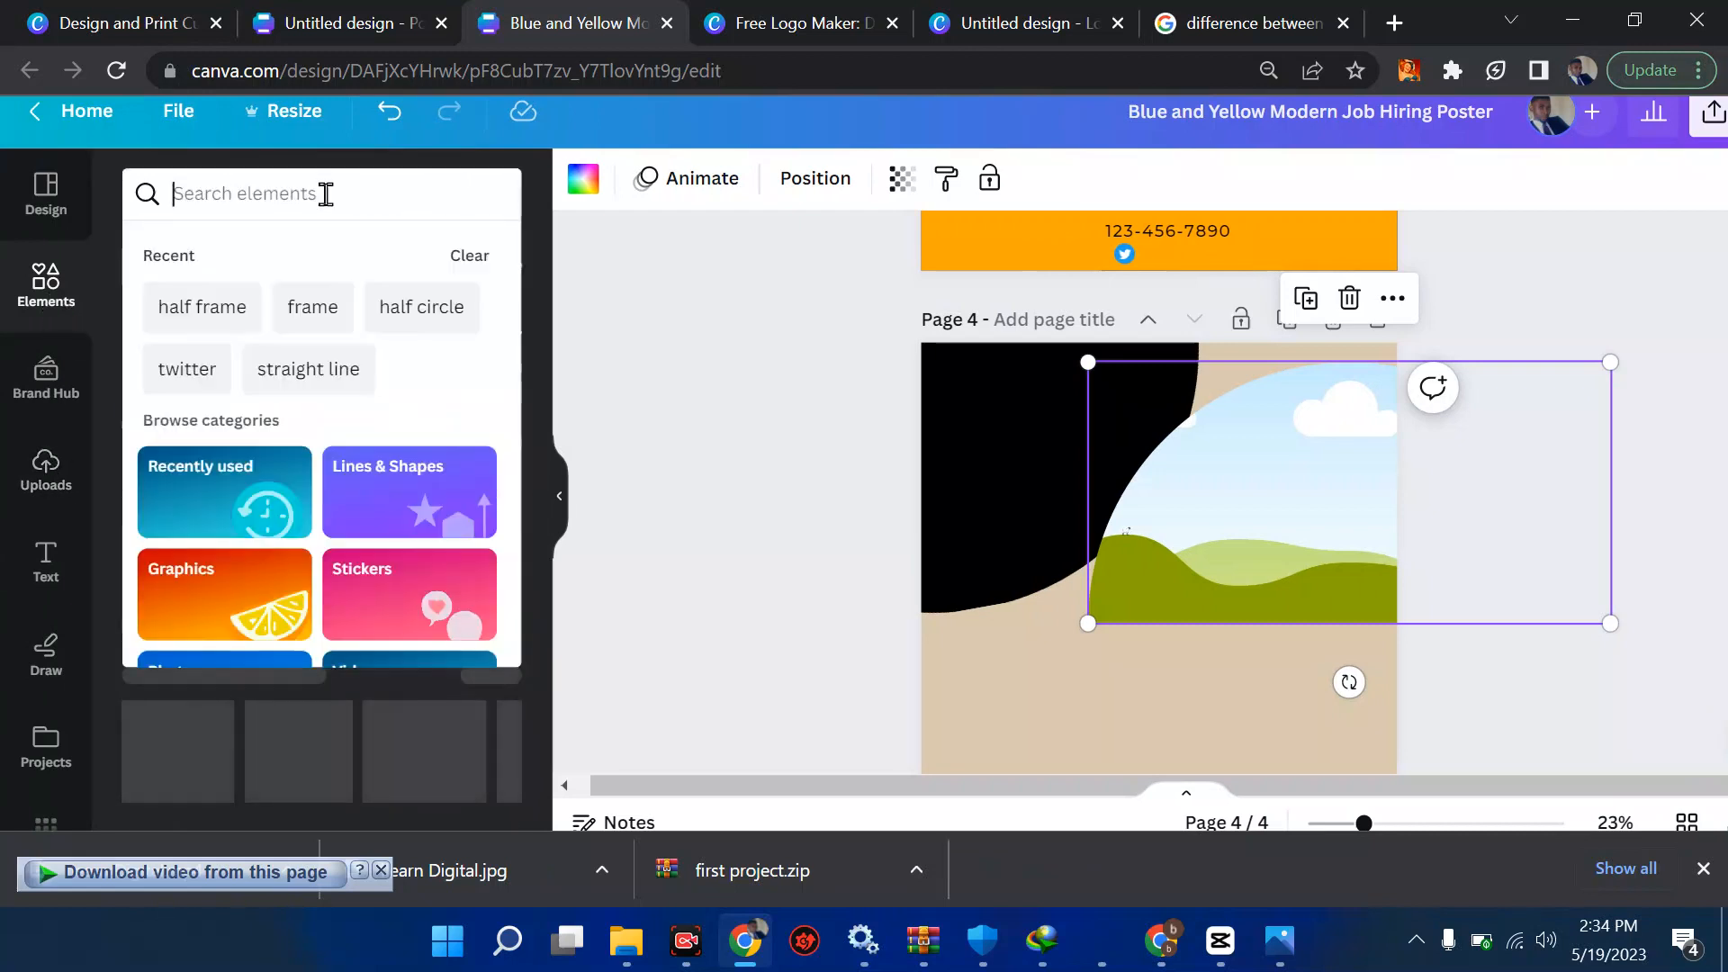
{"action": "type", "text": "love"}
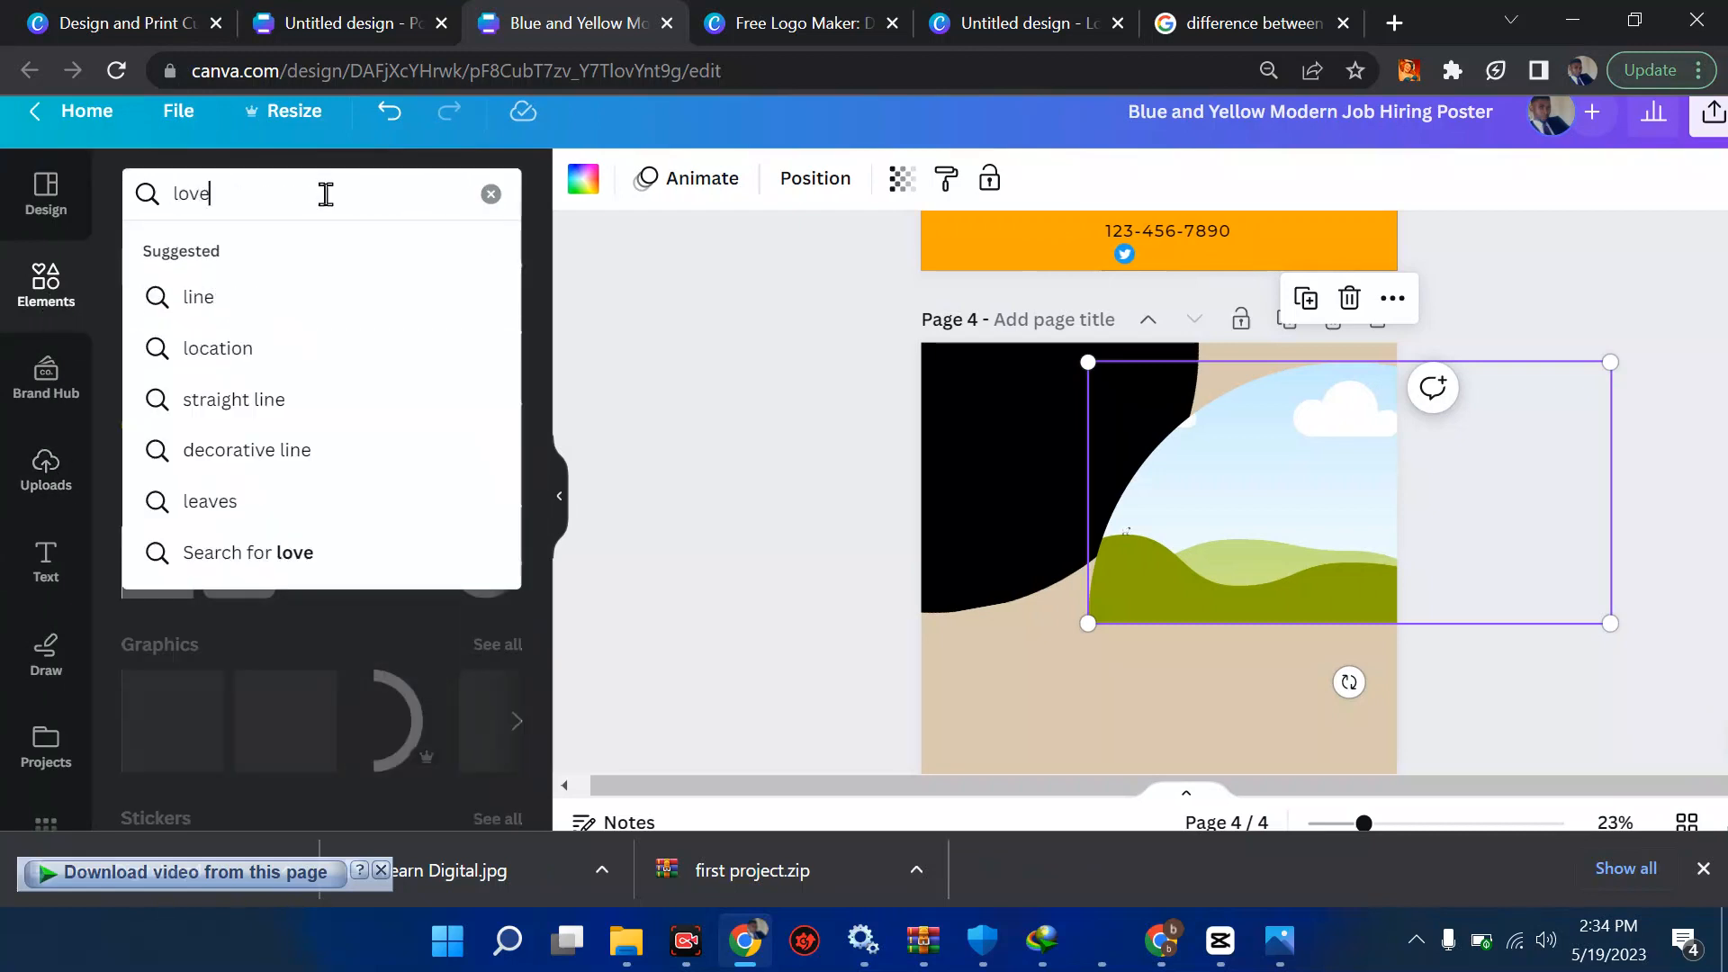
{"action": "key", "text": "BackSpace"}
{"action": "key", "text": "BackSpace"}
{"action": "key", "text": "BackSpace"}
{"action": "key", "text": "BackSpace"}
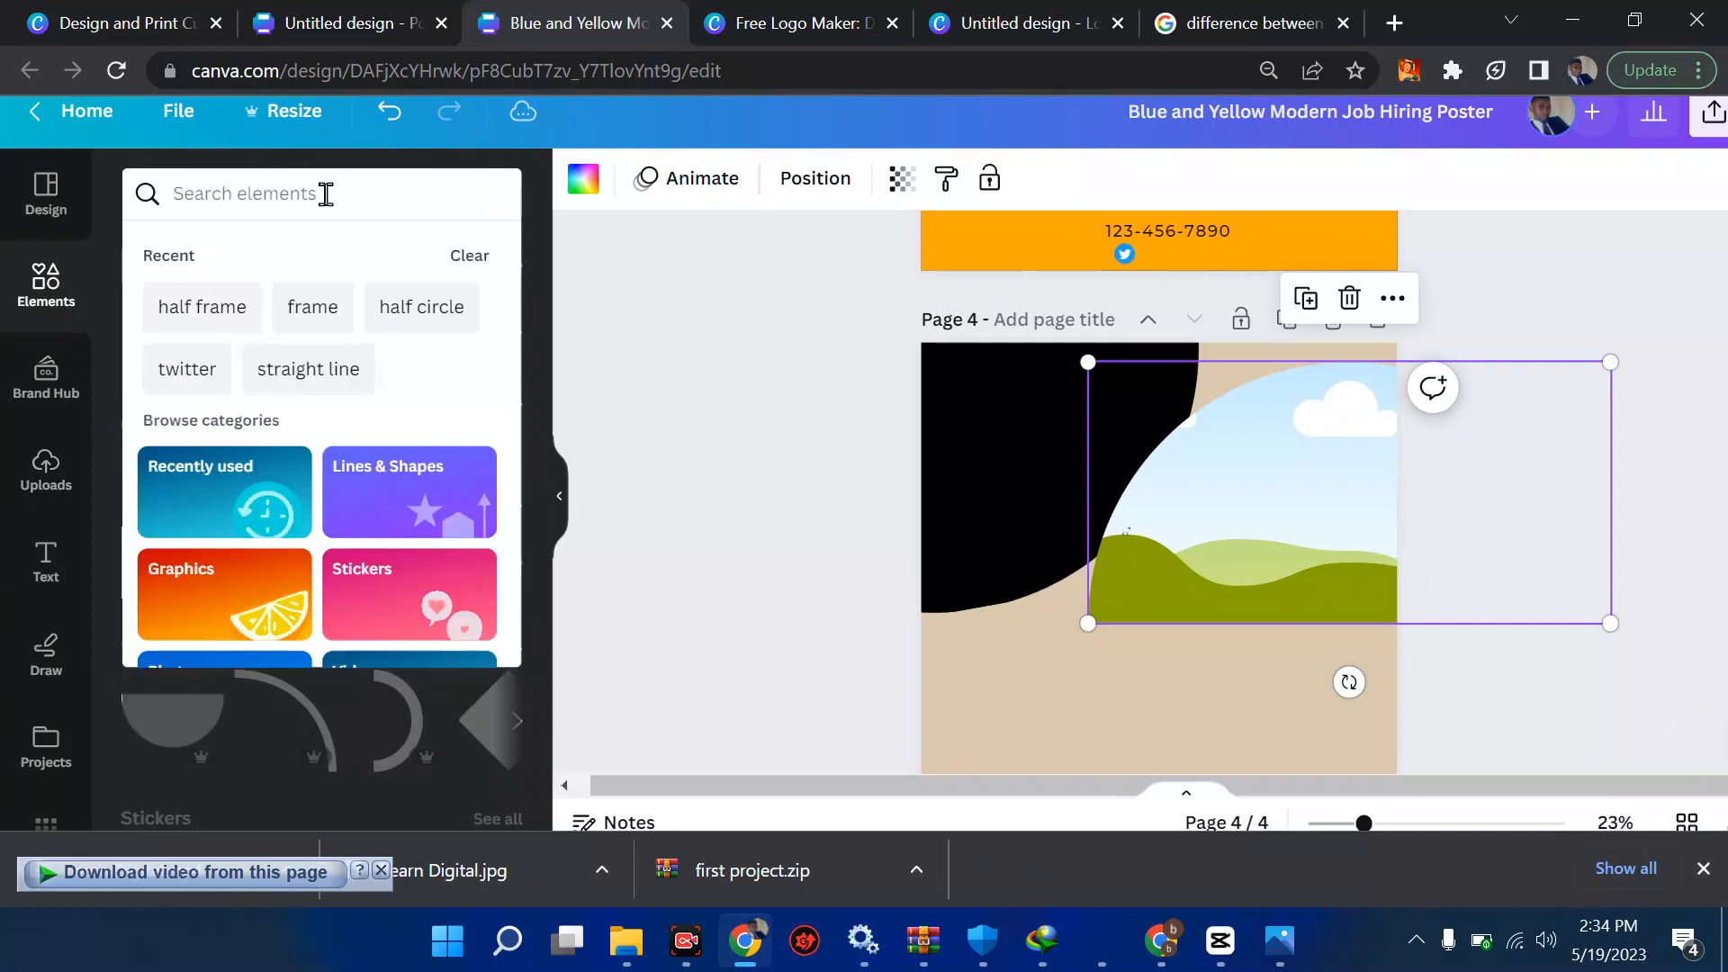
Search elements for "a couple in the garden" and fill page 4's half-circle frame with the photo of the gardening man in a striped shirt.
{"action": "type", "text": "a couple i"}
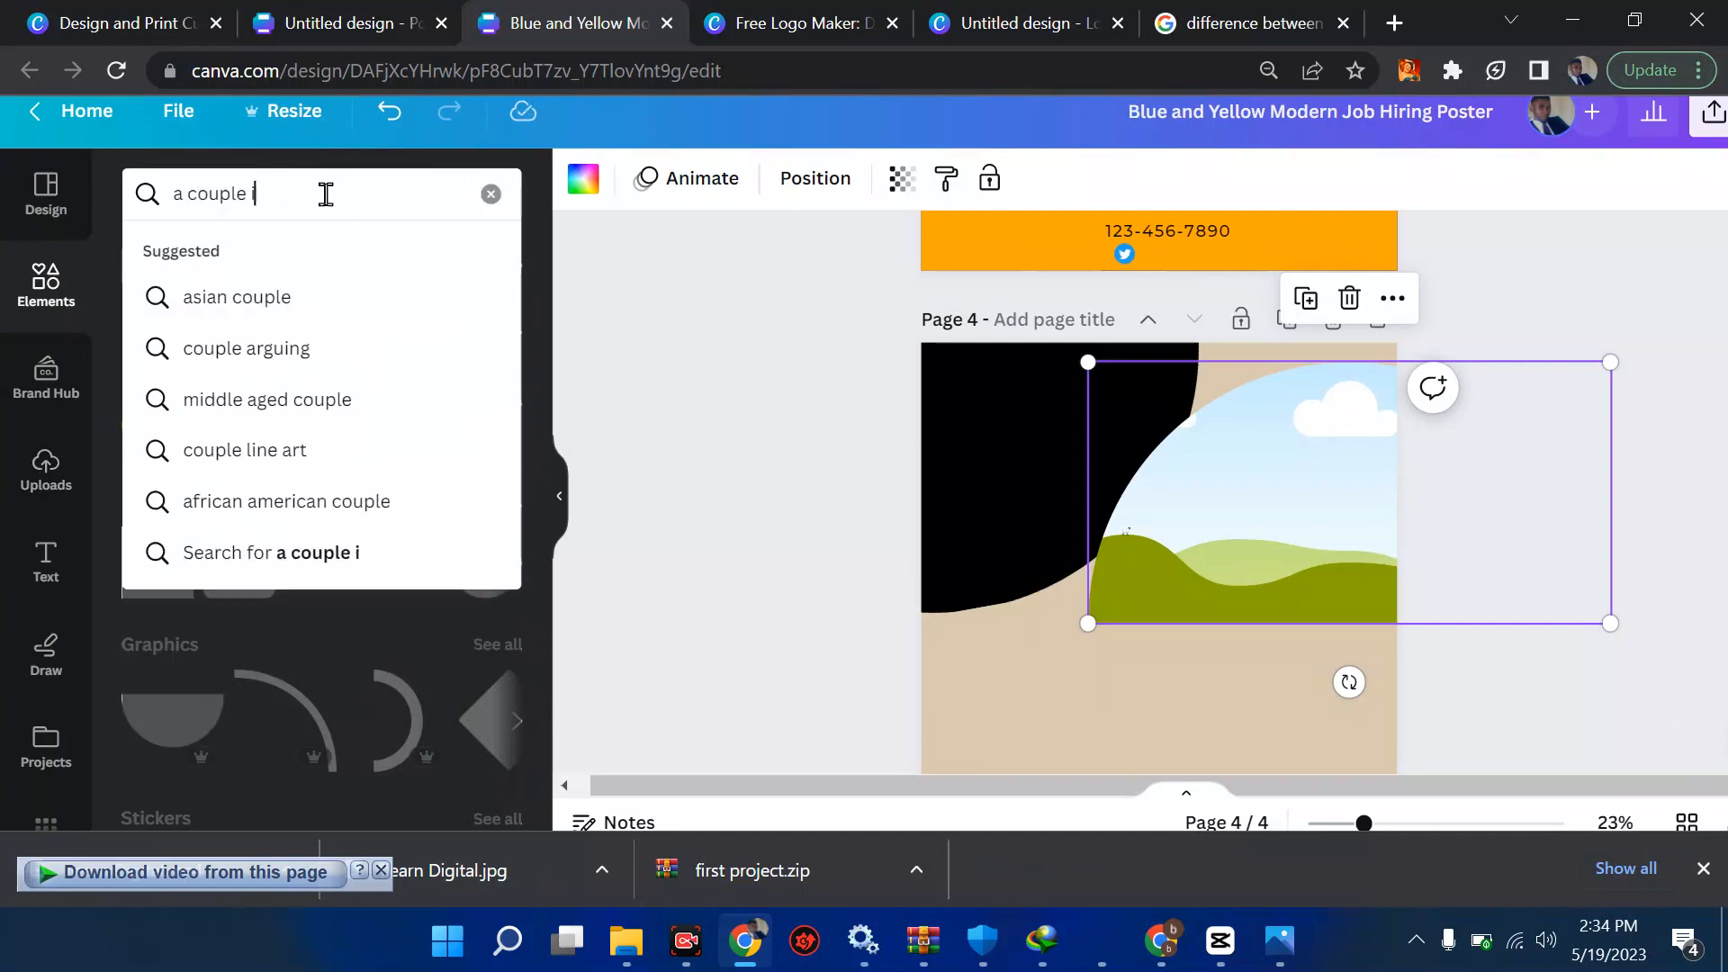
{"action": "type", "text": "n the garden"}
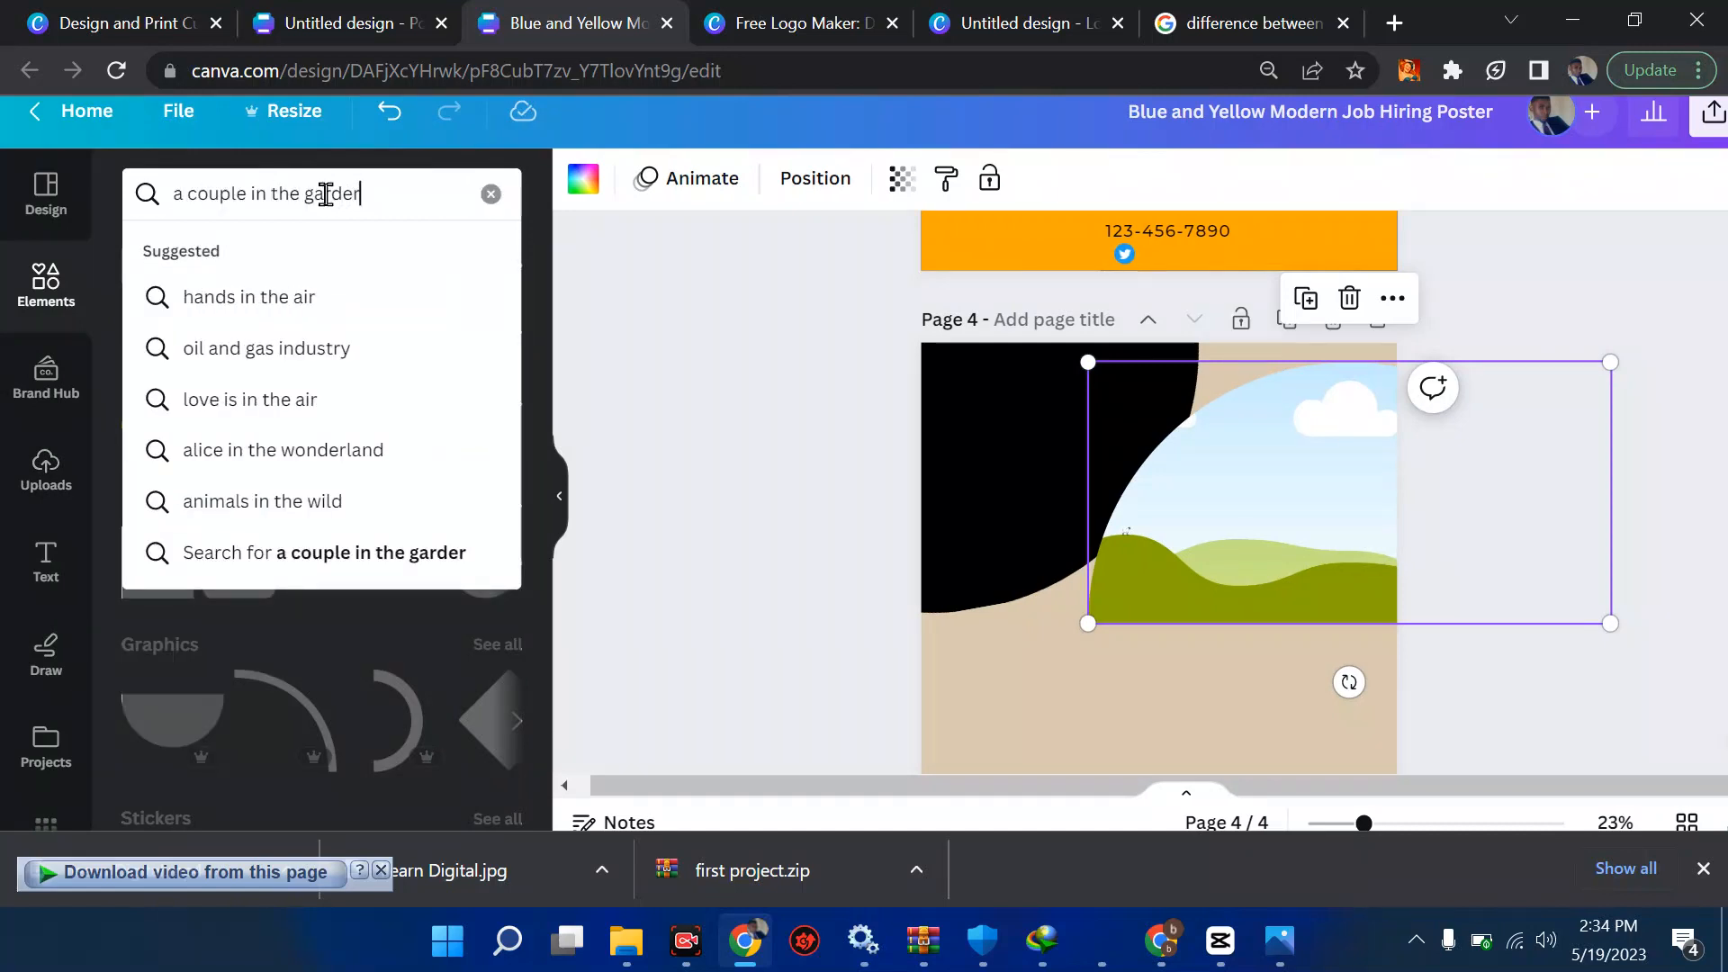
{"action": "key", "text": "Return"}
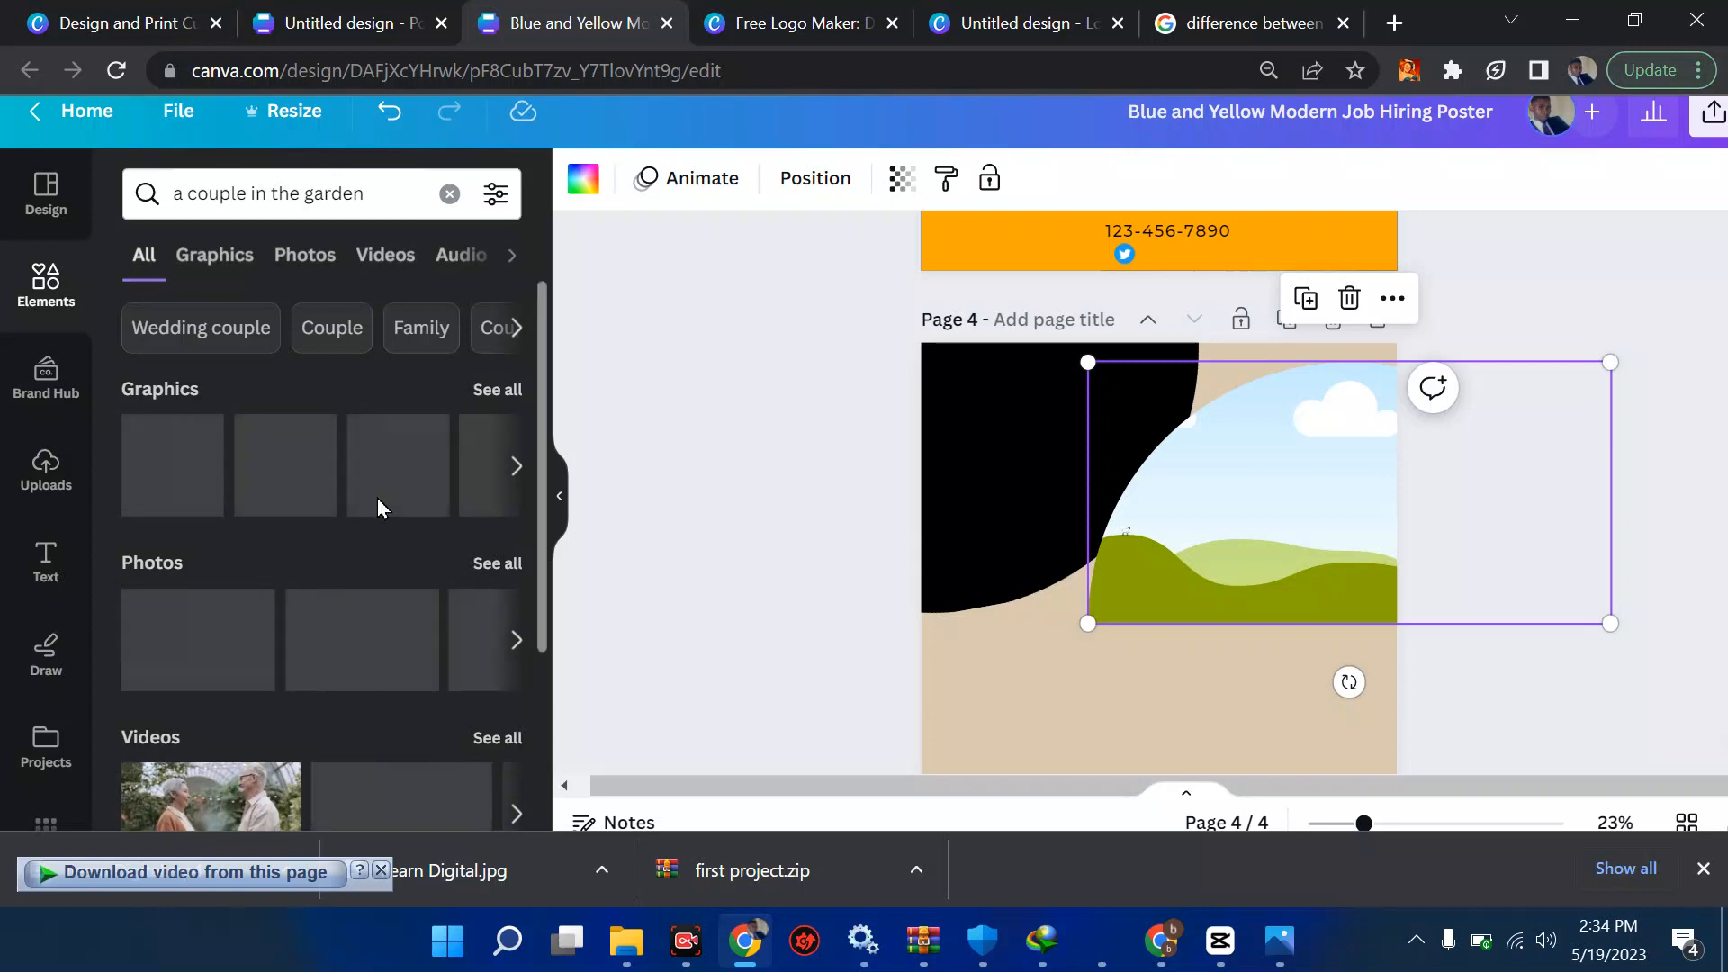
{"action": "scroll", "coordinate": [377, 498], "scroll_direction": "down", "scroll_amount": 5}
{"action": "scroll", "coordinate": [297, 490], "scroll_direction": "up", "scroll_amount": 3}
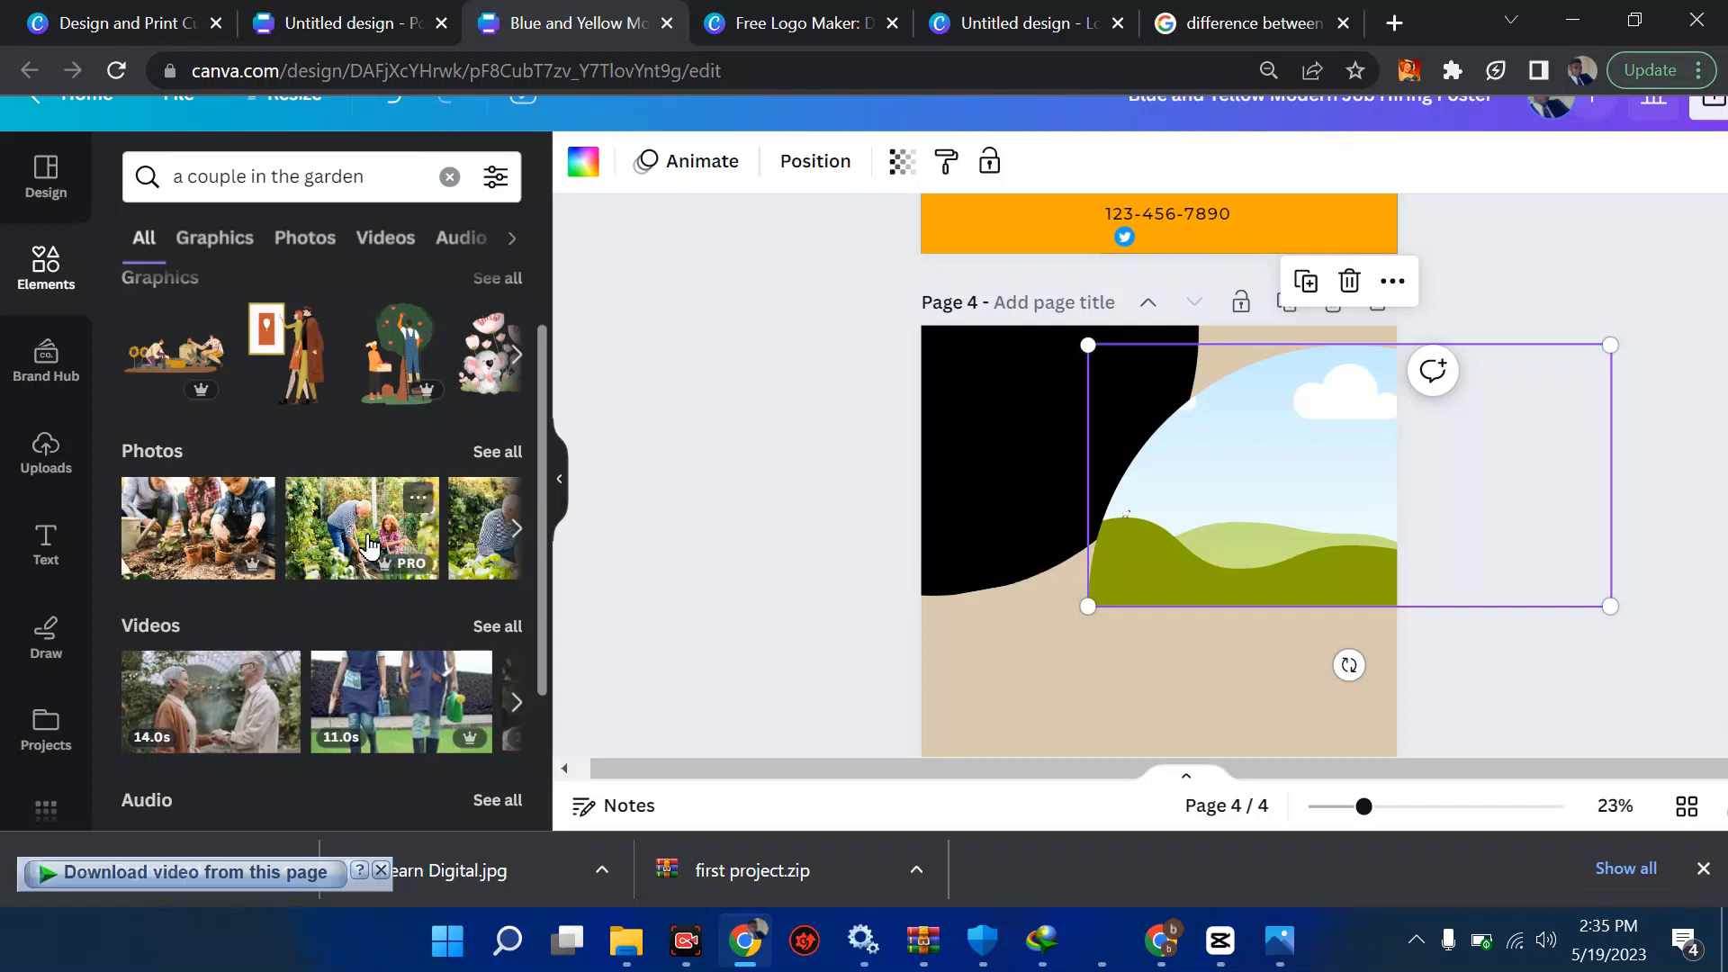
{"action": "left_click_drag", "start_coordinate": [444, 529], "coordinate": [1199, 482]}
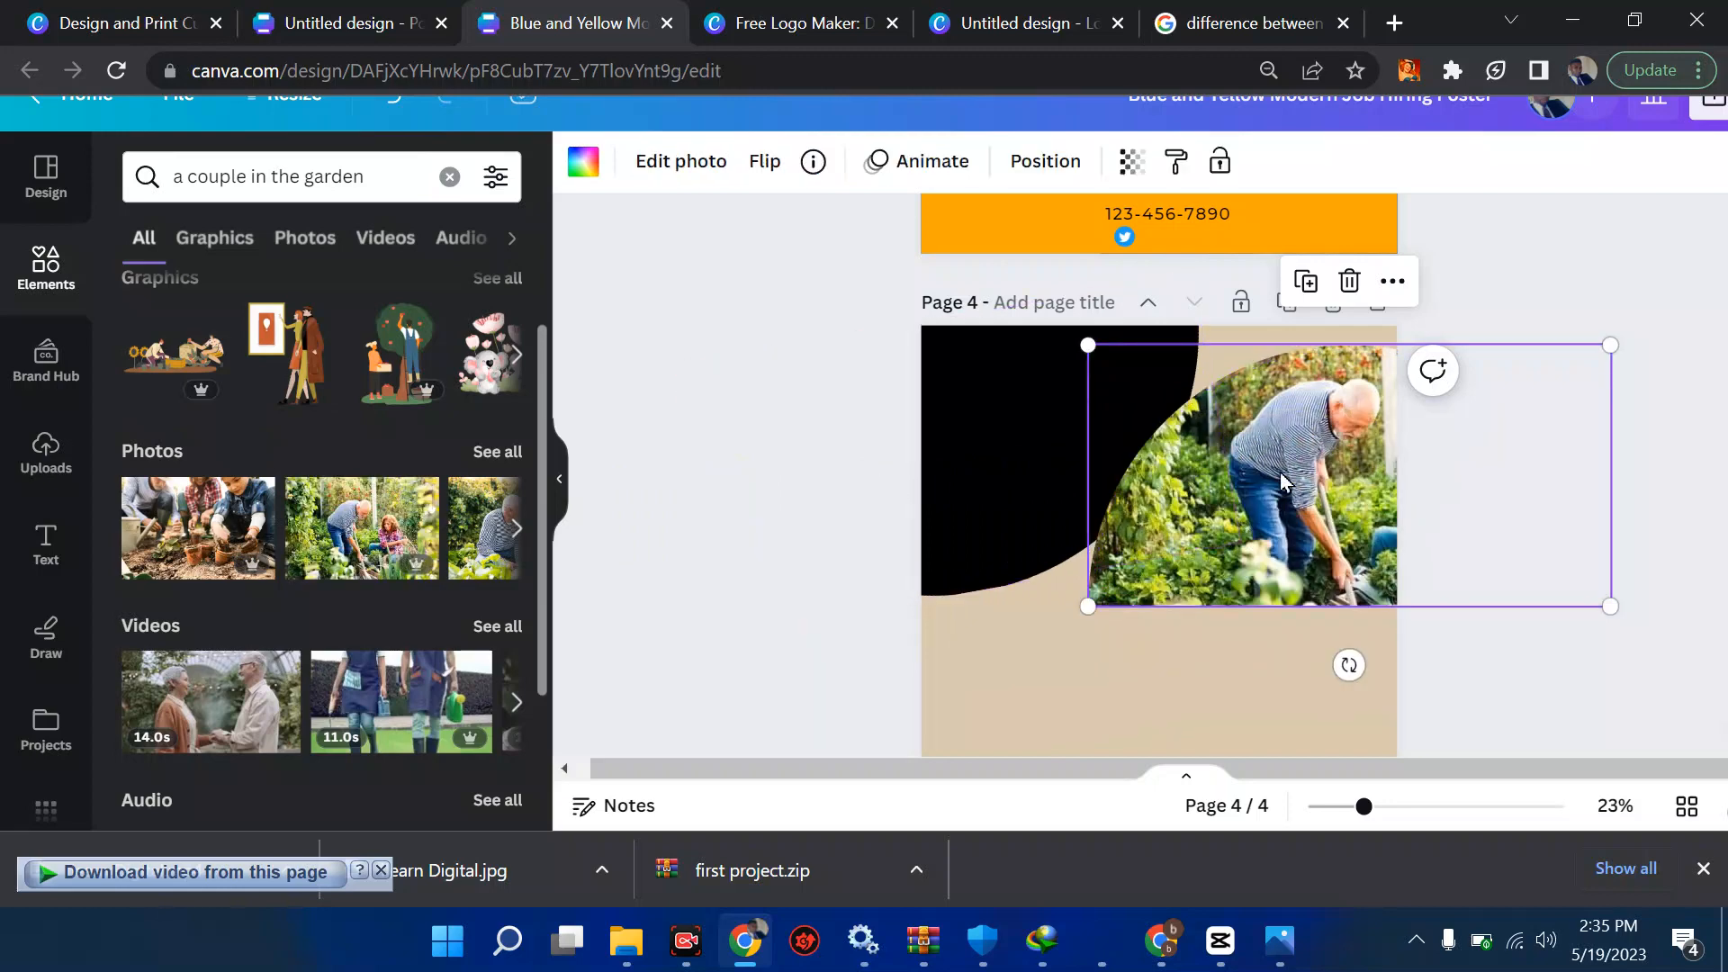
Try the Blur effect on the gardening photo in page 4's half-circle frame.
{"action": "left_click", "coordinate": [820, 467]}
{"action": "left_click", "coordinate": [1299, 466]}
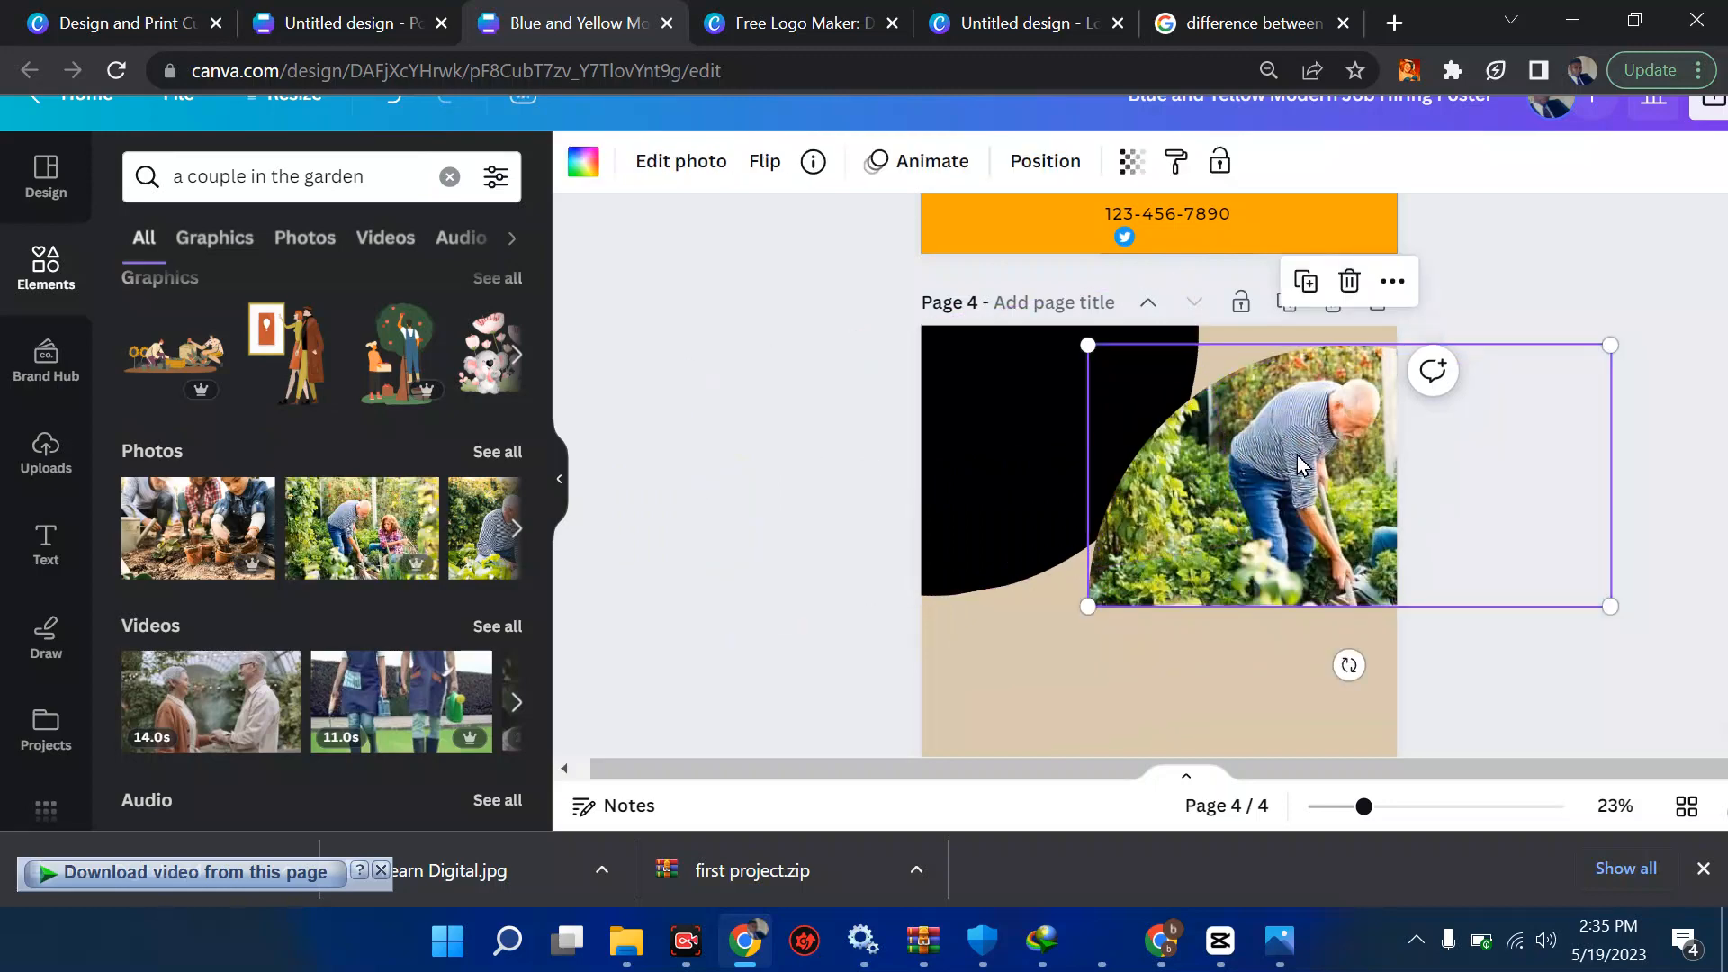
{"action": "left_click", "coordinate": [676, 189]}
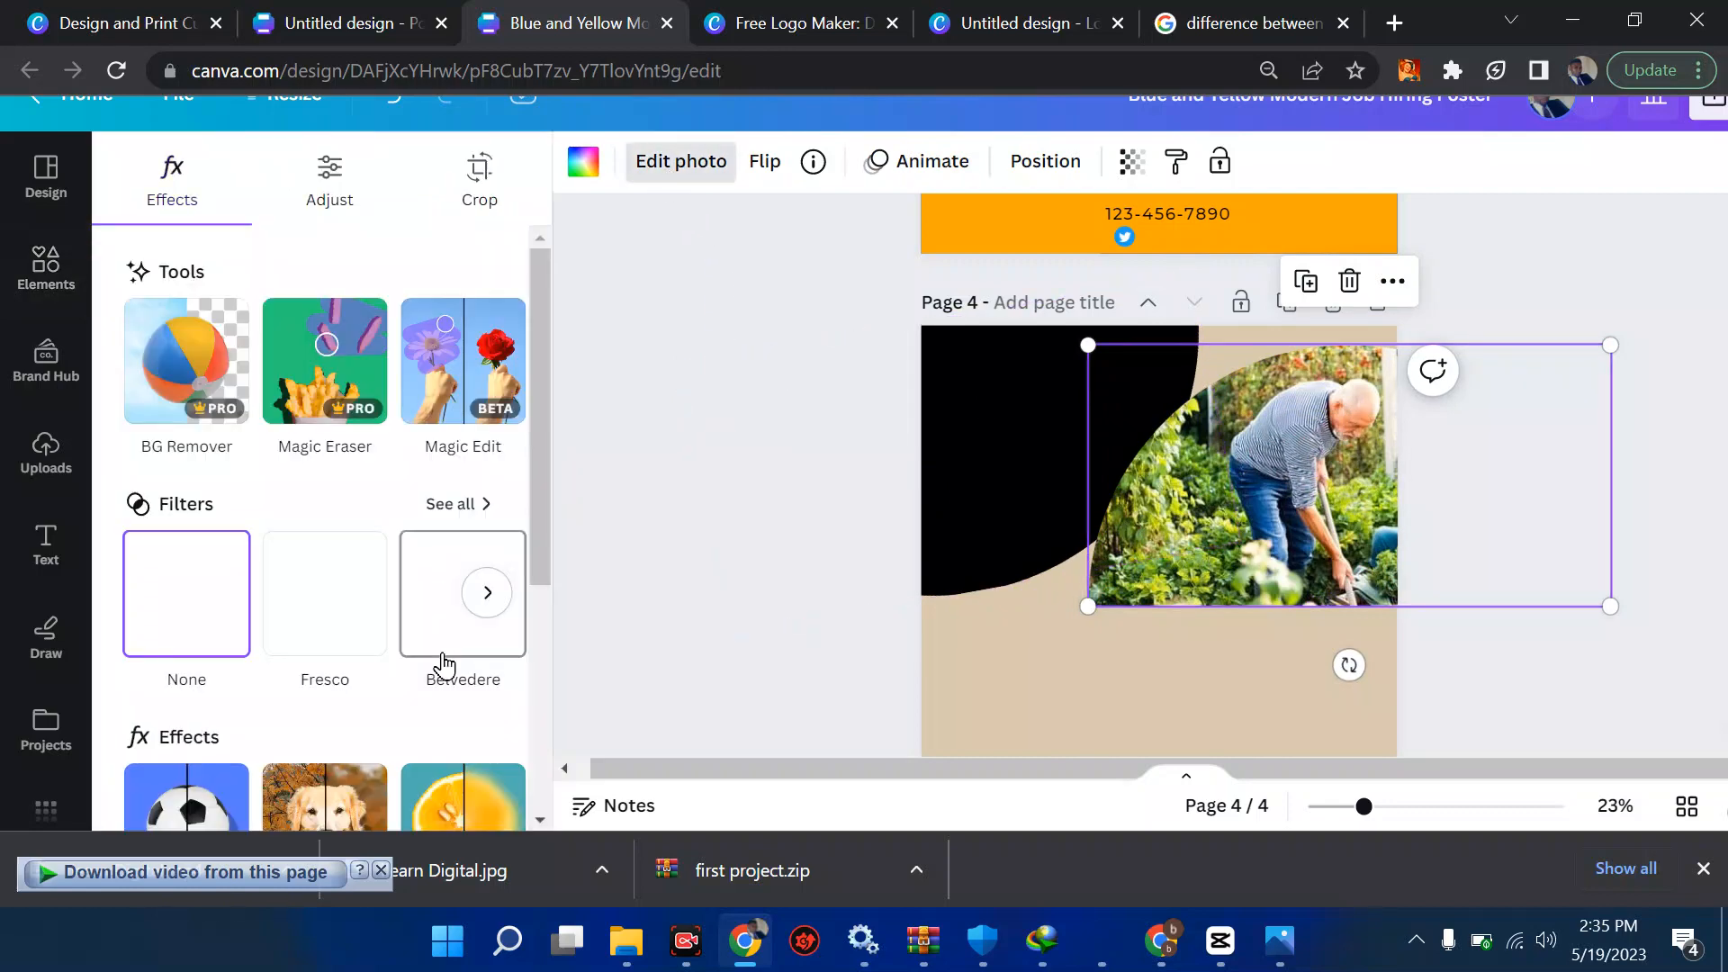
{"action": "left_click", "coordinate": [463, 792]}
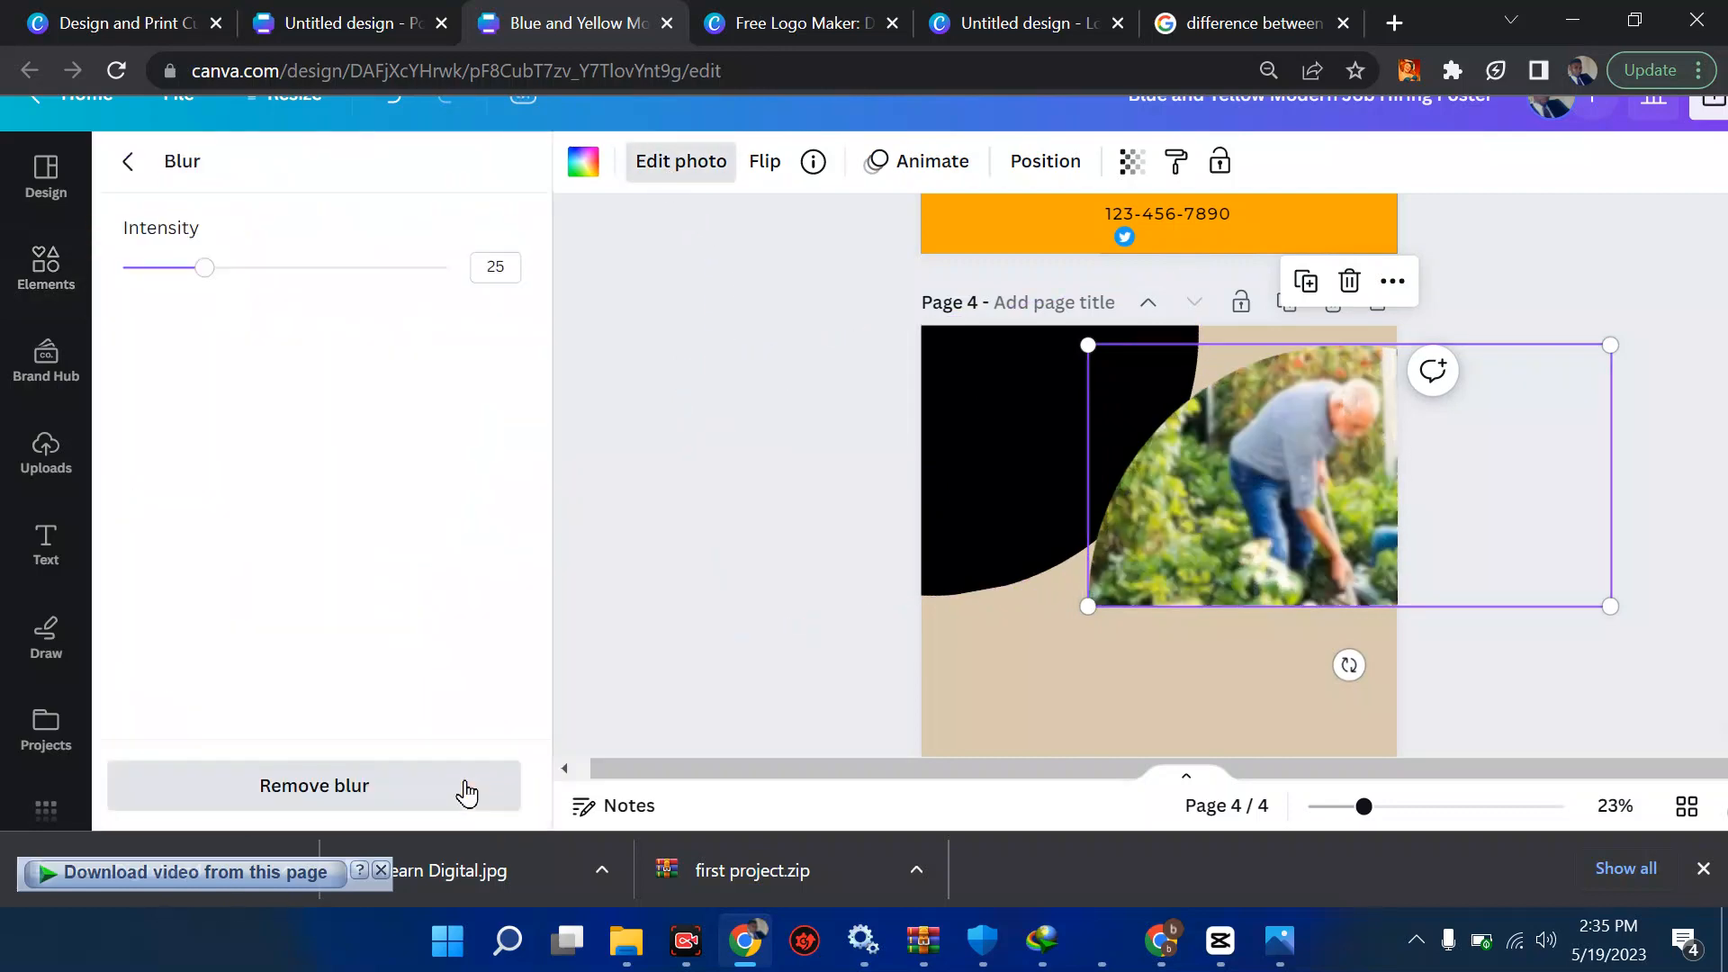
{"action": "left_click", "coordinate": [465, 787]}
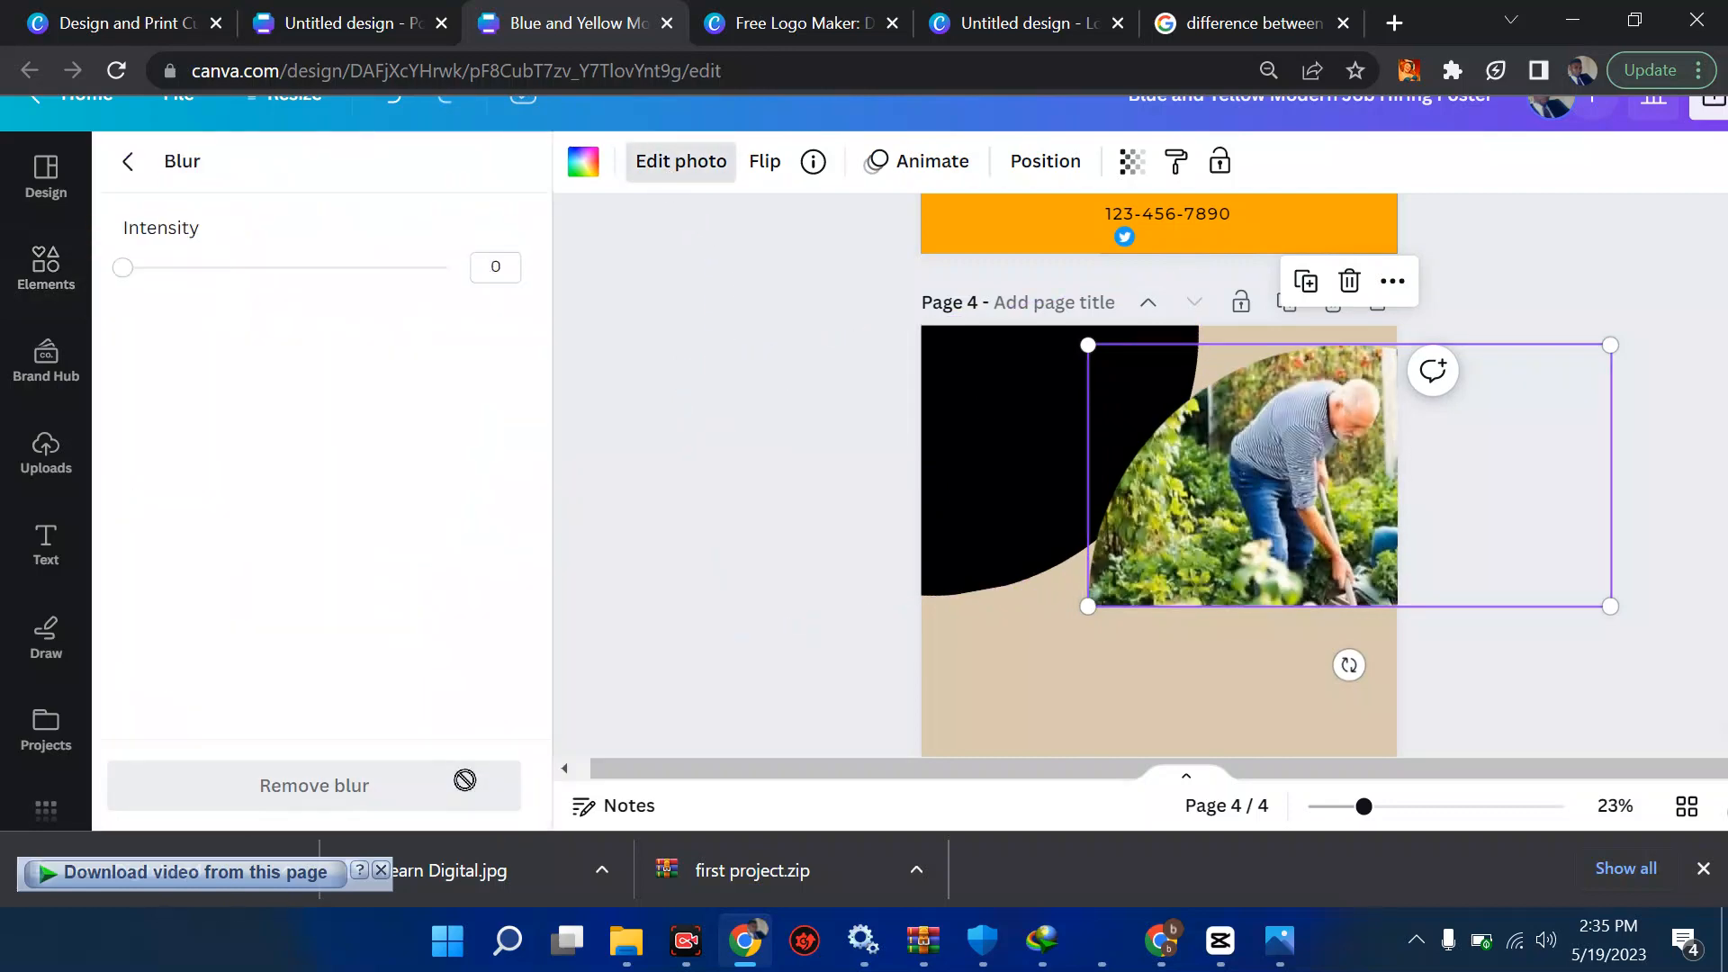
{"action": "left_click", "coordinate": [666, 403]}
Move the round traveller photo on page 2 slightly up and left above the Ticket & Transport label.
{"action": "scroll", "coordinate": [1018, 445], "scroll_direction": "down", "scroll_amount": 1}
{"action": "scroll", "coordinate": [1018, 445], "scroll_direction": "up", "scroll_amount": 2}
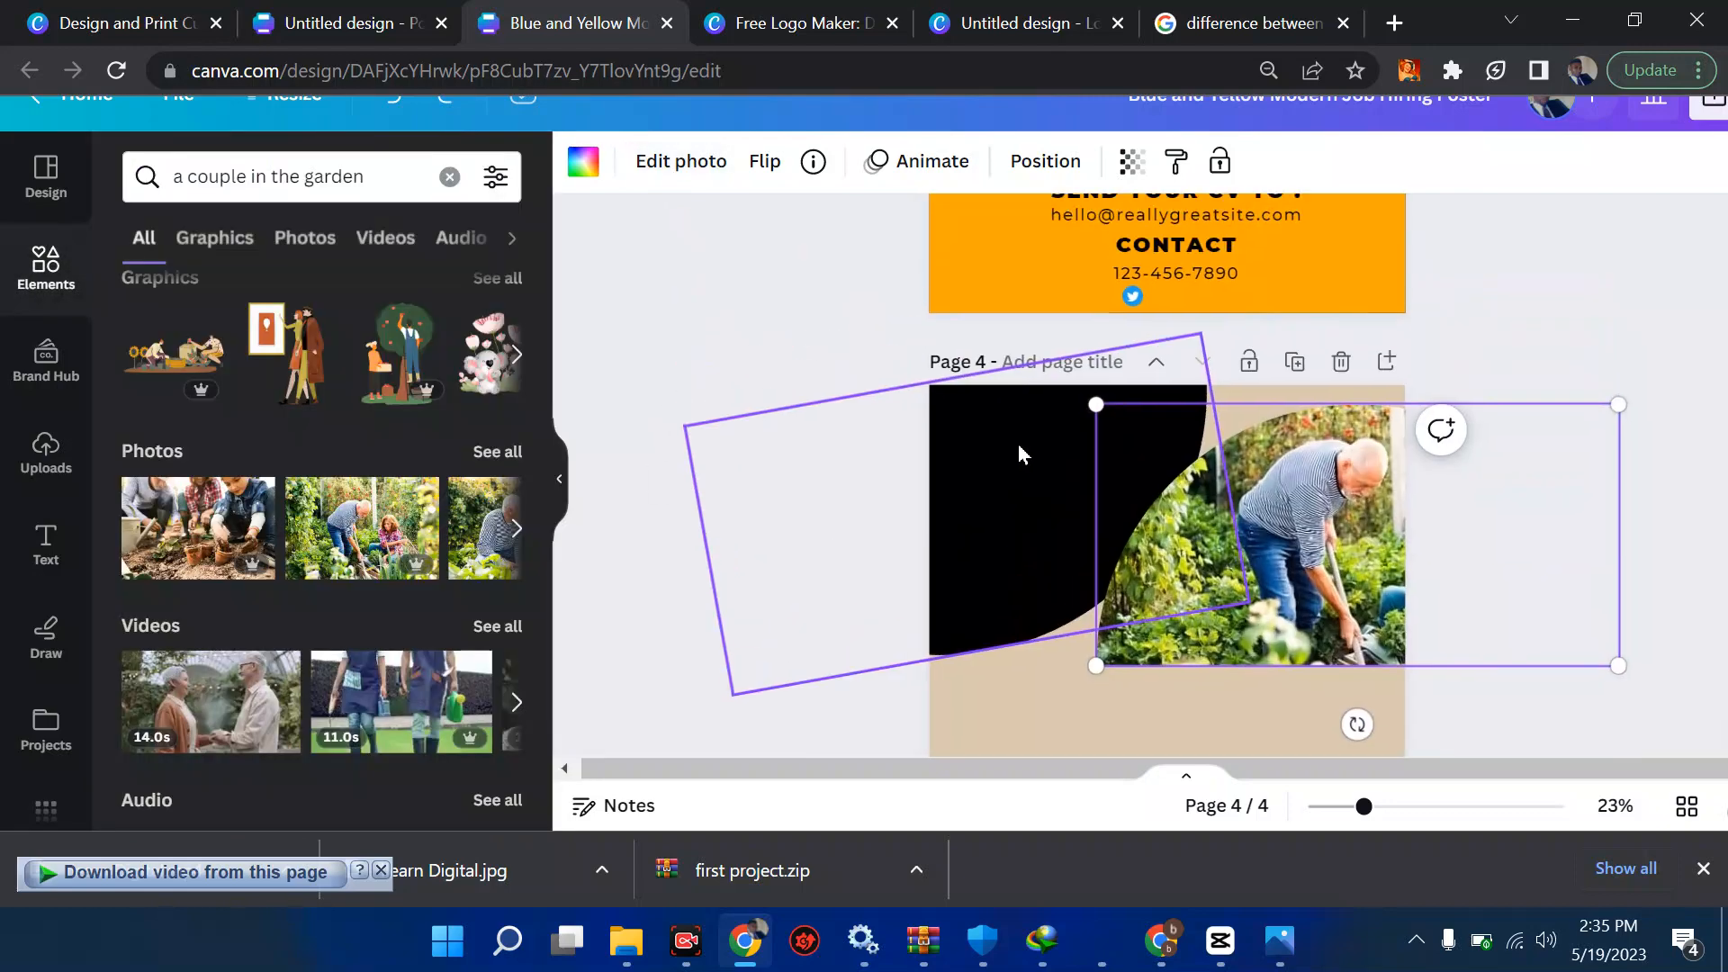
{"action": "scroll", "coordinate": [1019, 445], "scroll_direction": "up", "scroll_amount": 12}
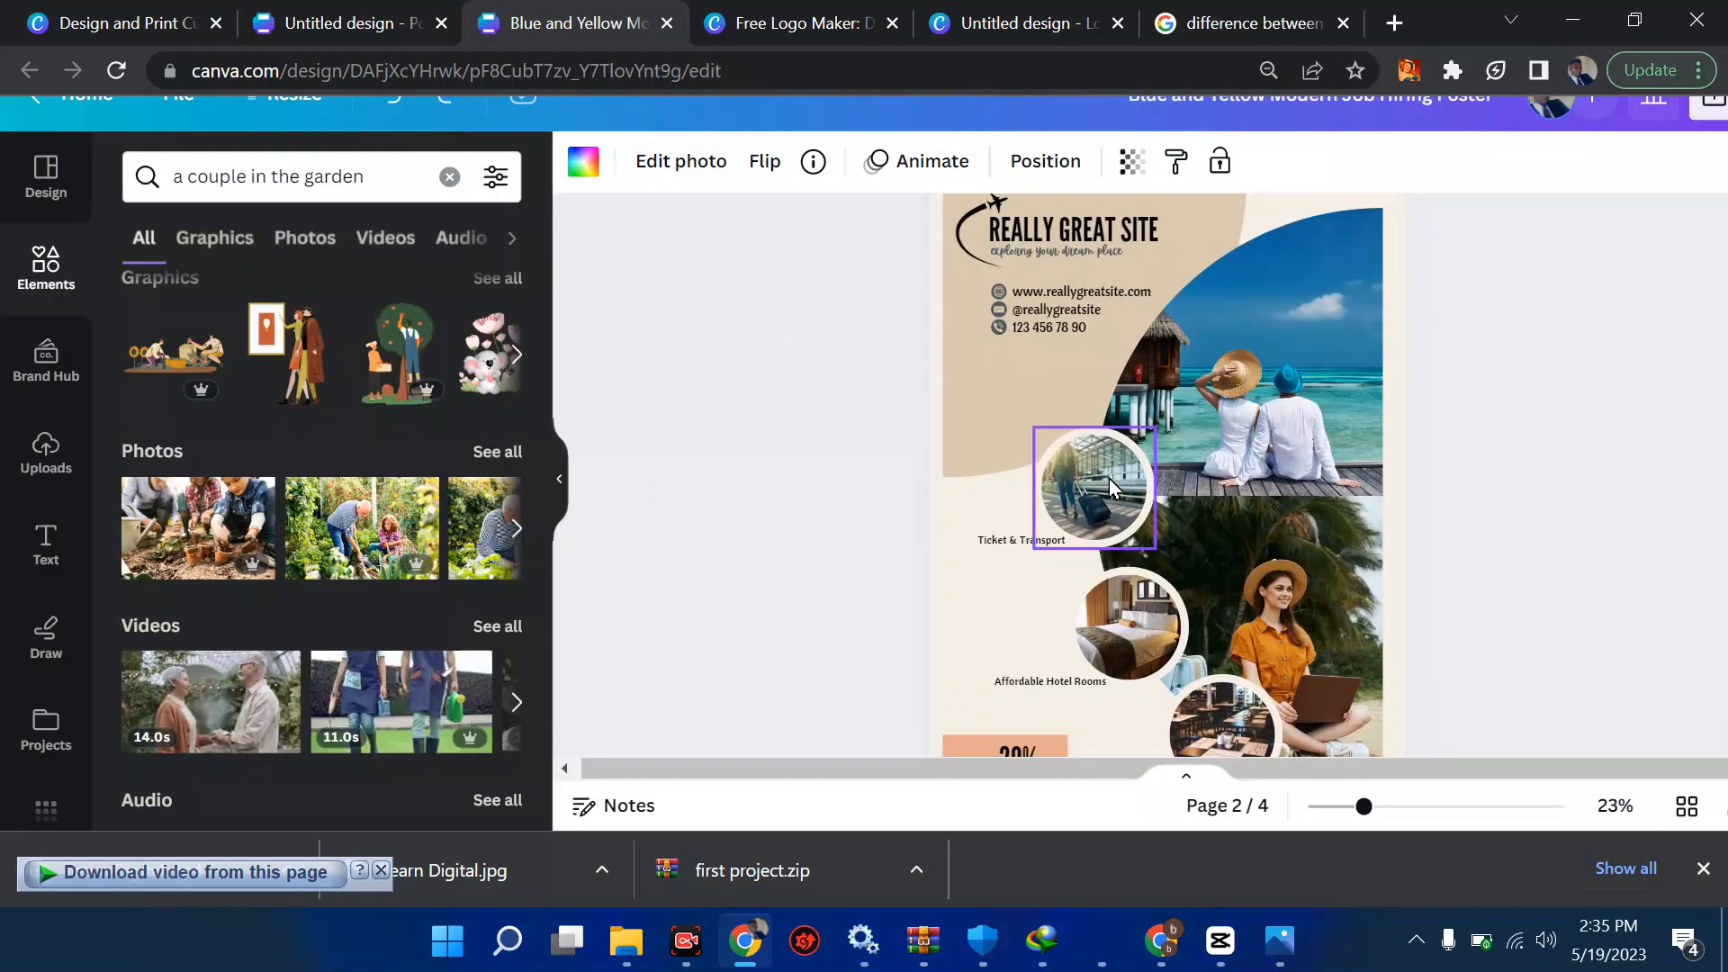
{"action": "scroll", "coordinate": [1105, 481], "scroll_direction": "down", "scroll_amount": 2}
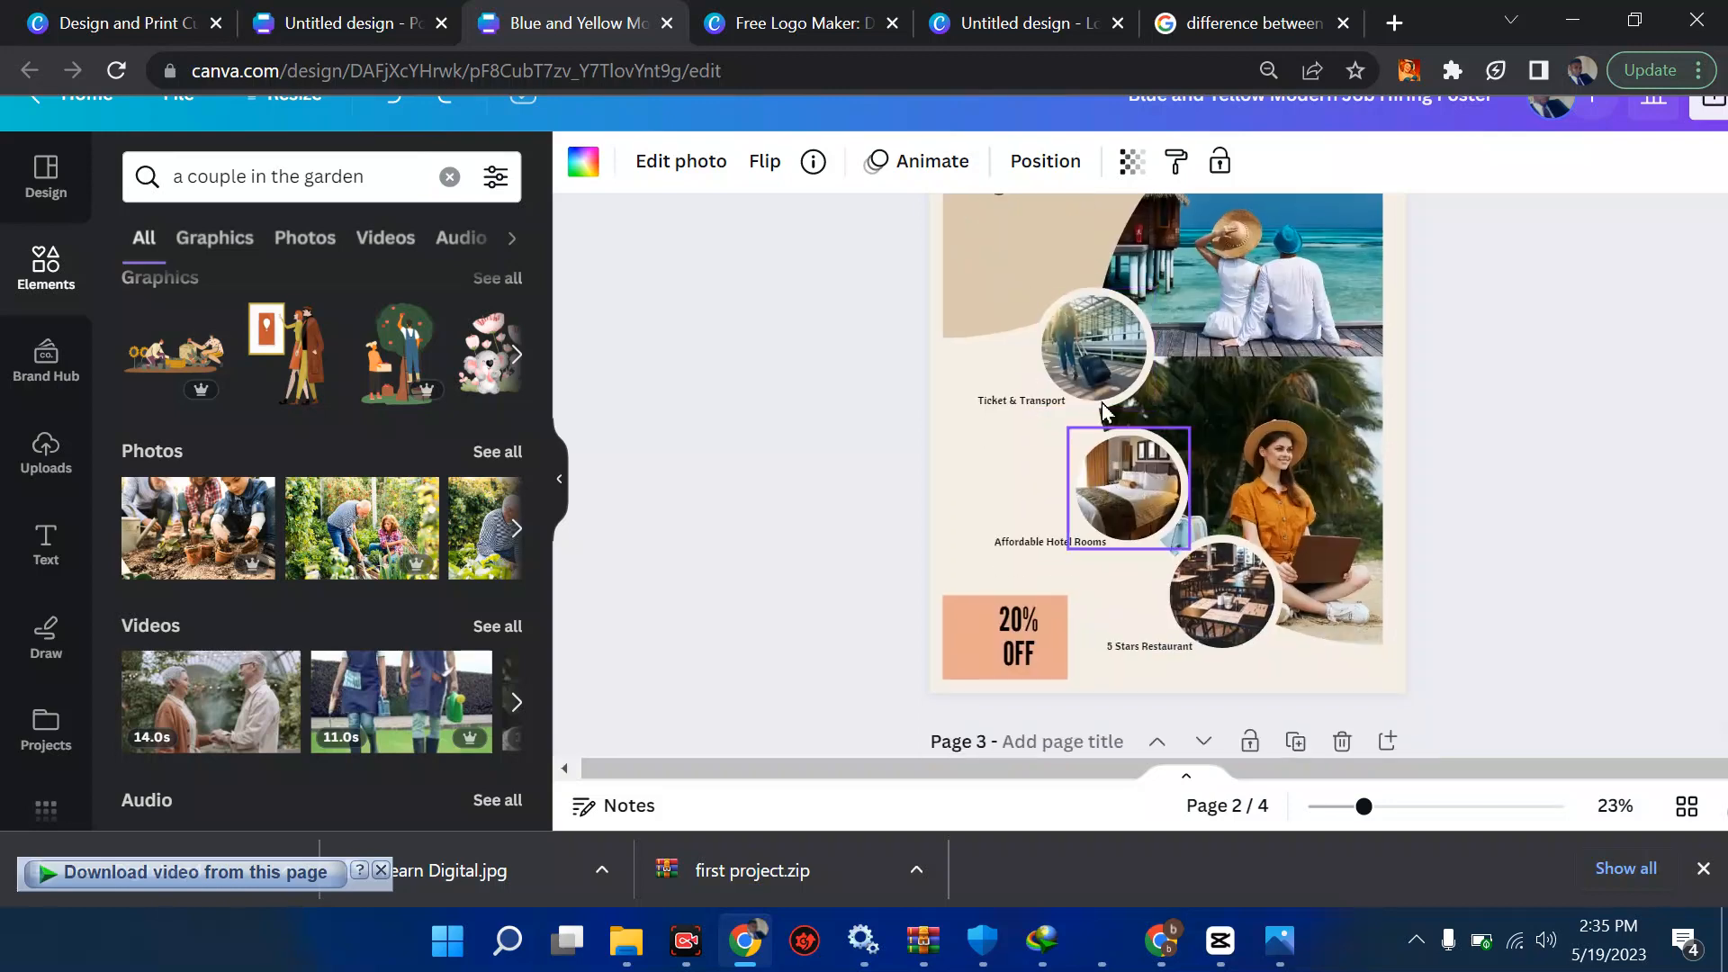
{"action": "mouse_move", "coordinate": [1092, 364]}
{"action": "left_mouse_down"}
{"action": "mouse_move", "coordinate": [1031, 396]}
{"action": "mouse_move", "coordinate": [1103, 377]}
{"action": "mouse_move", "coordinate": [1066, 345]}
{"action": "left_mouse_up"}
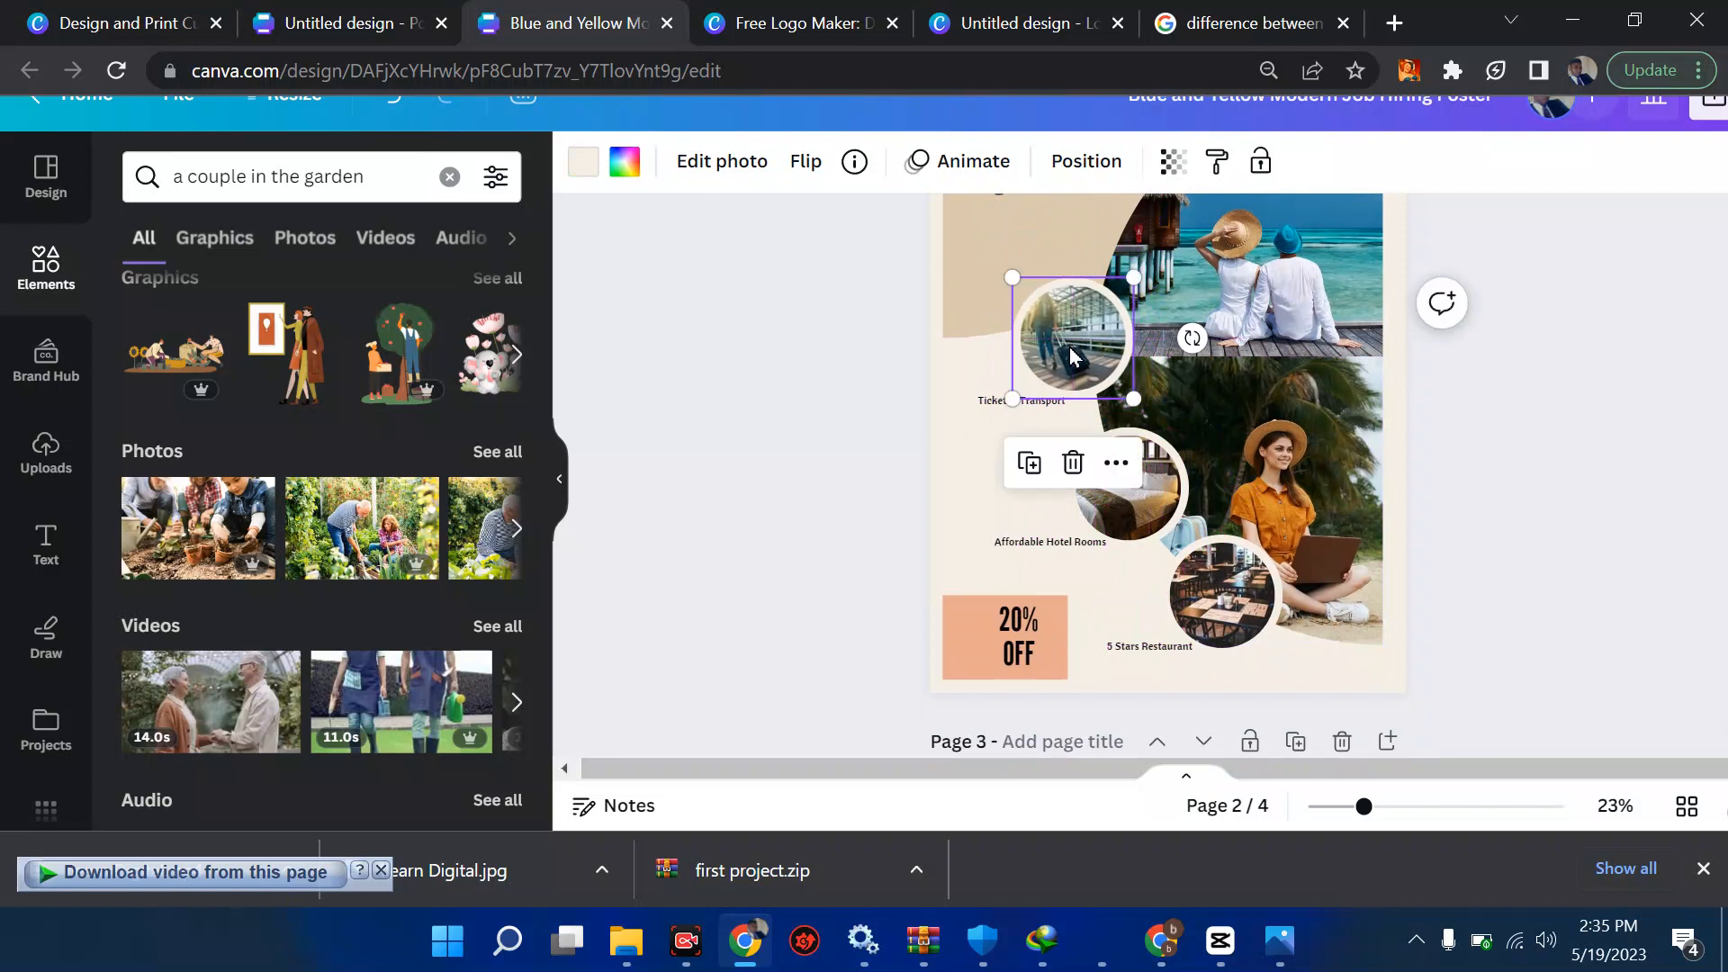
Search elements for "frame", add the plain circular frame to page 4 and place it over the black shape's lower edge.
{"action": "left_click", "coordinate": [45, 254]}
{"action": "left_click", "coordinate": [233, 180]}
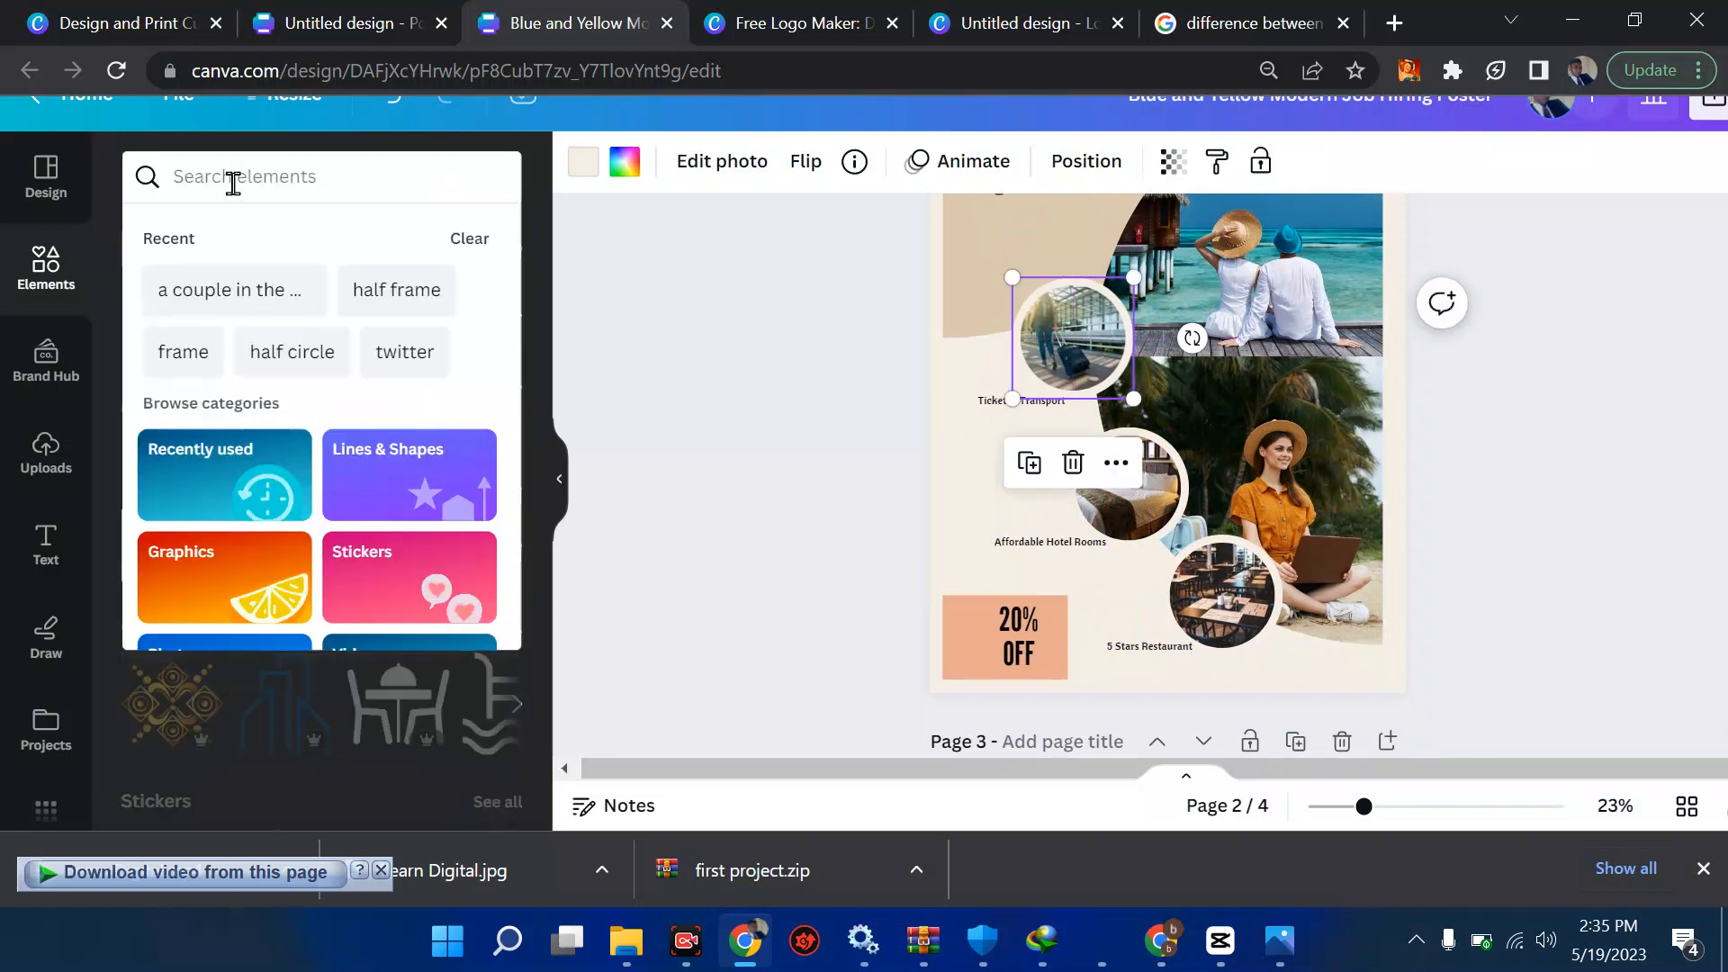
{"action": "type", "text": "frame"}
{"action": "key", "text": "Return"}
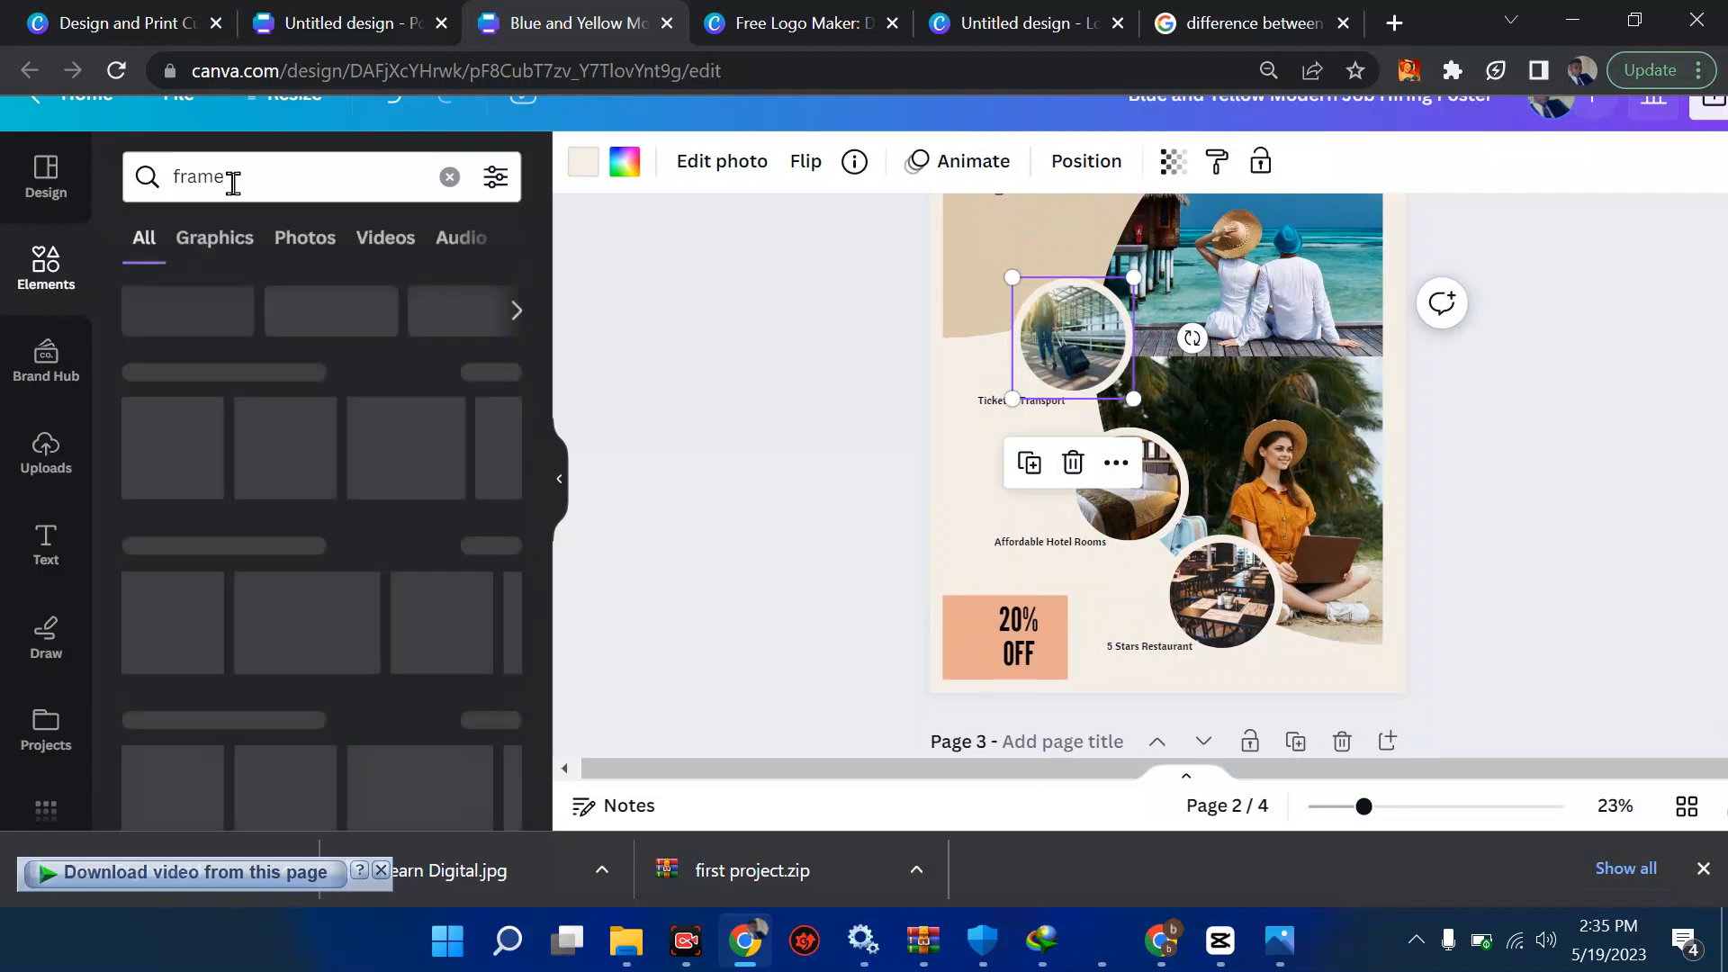
{"action": "scroll", "coordinate": [1031, 481], "scroll_direction": "down", "scroll_amount": 10}
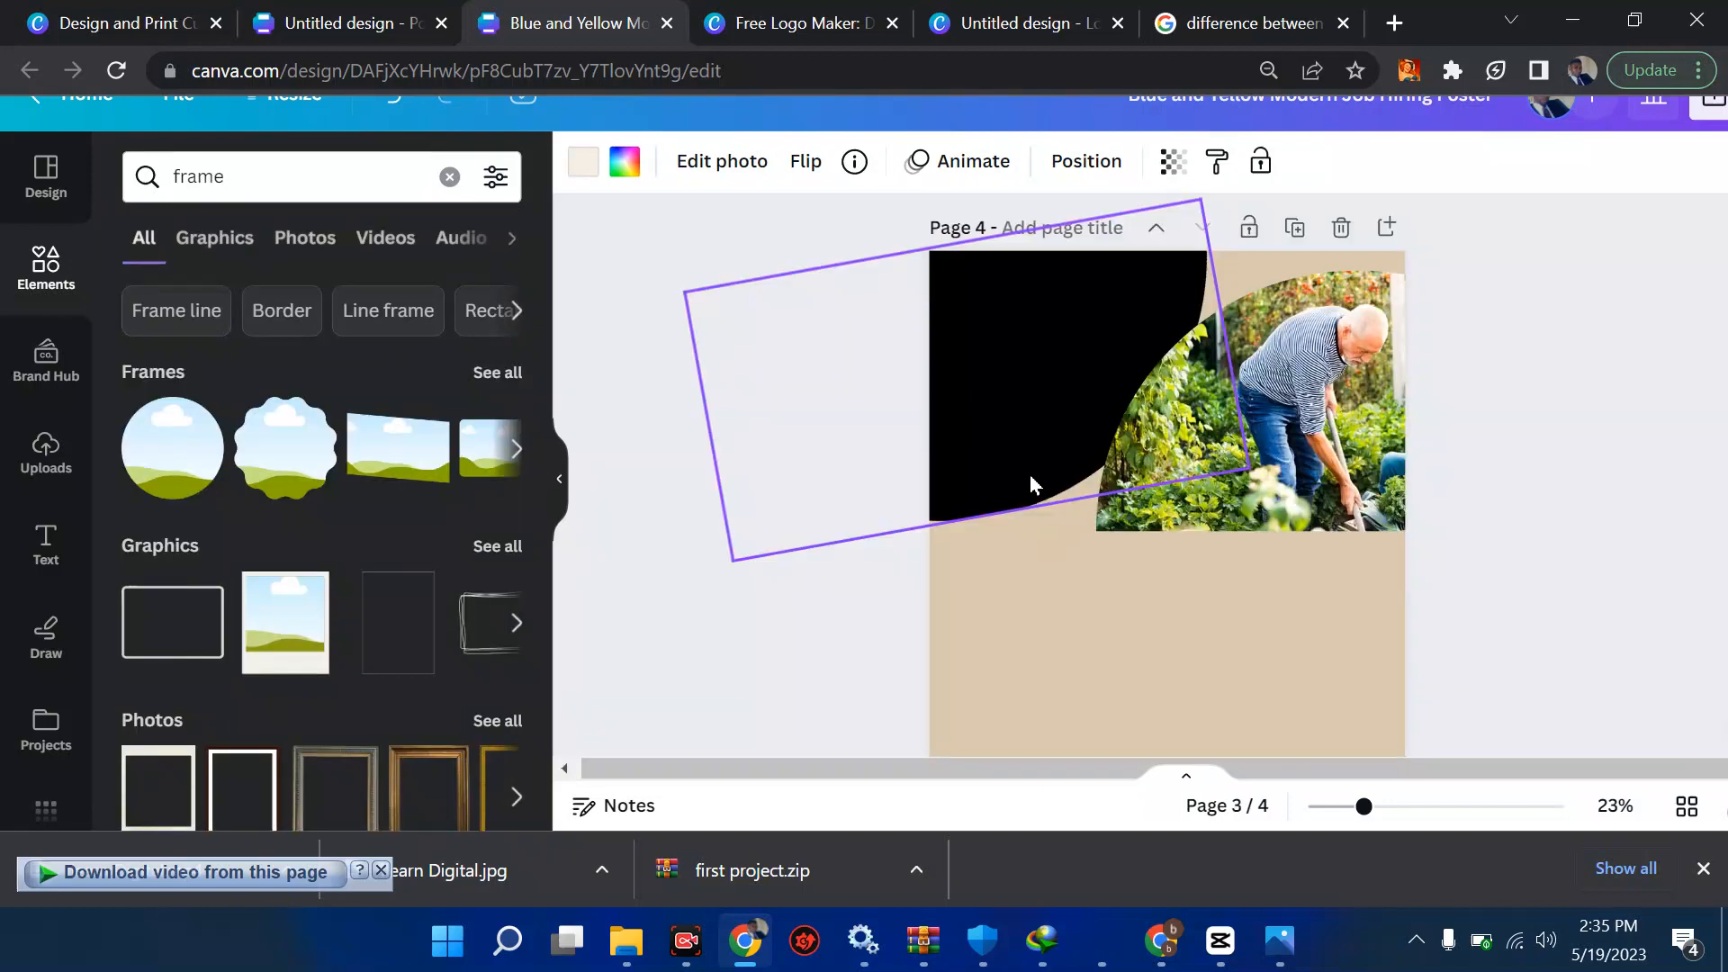
{"action": "left_click", "coordinate": [167, 441]}
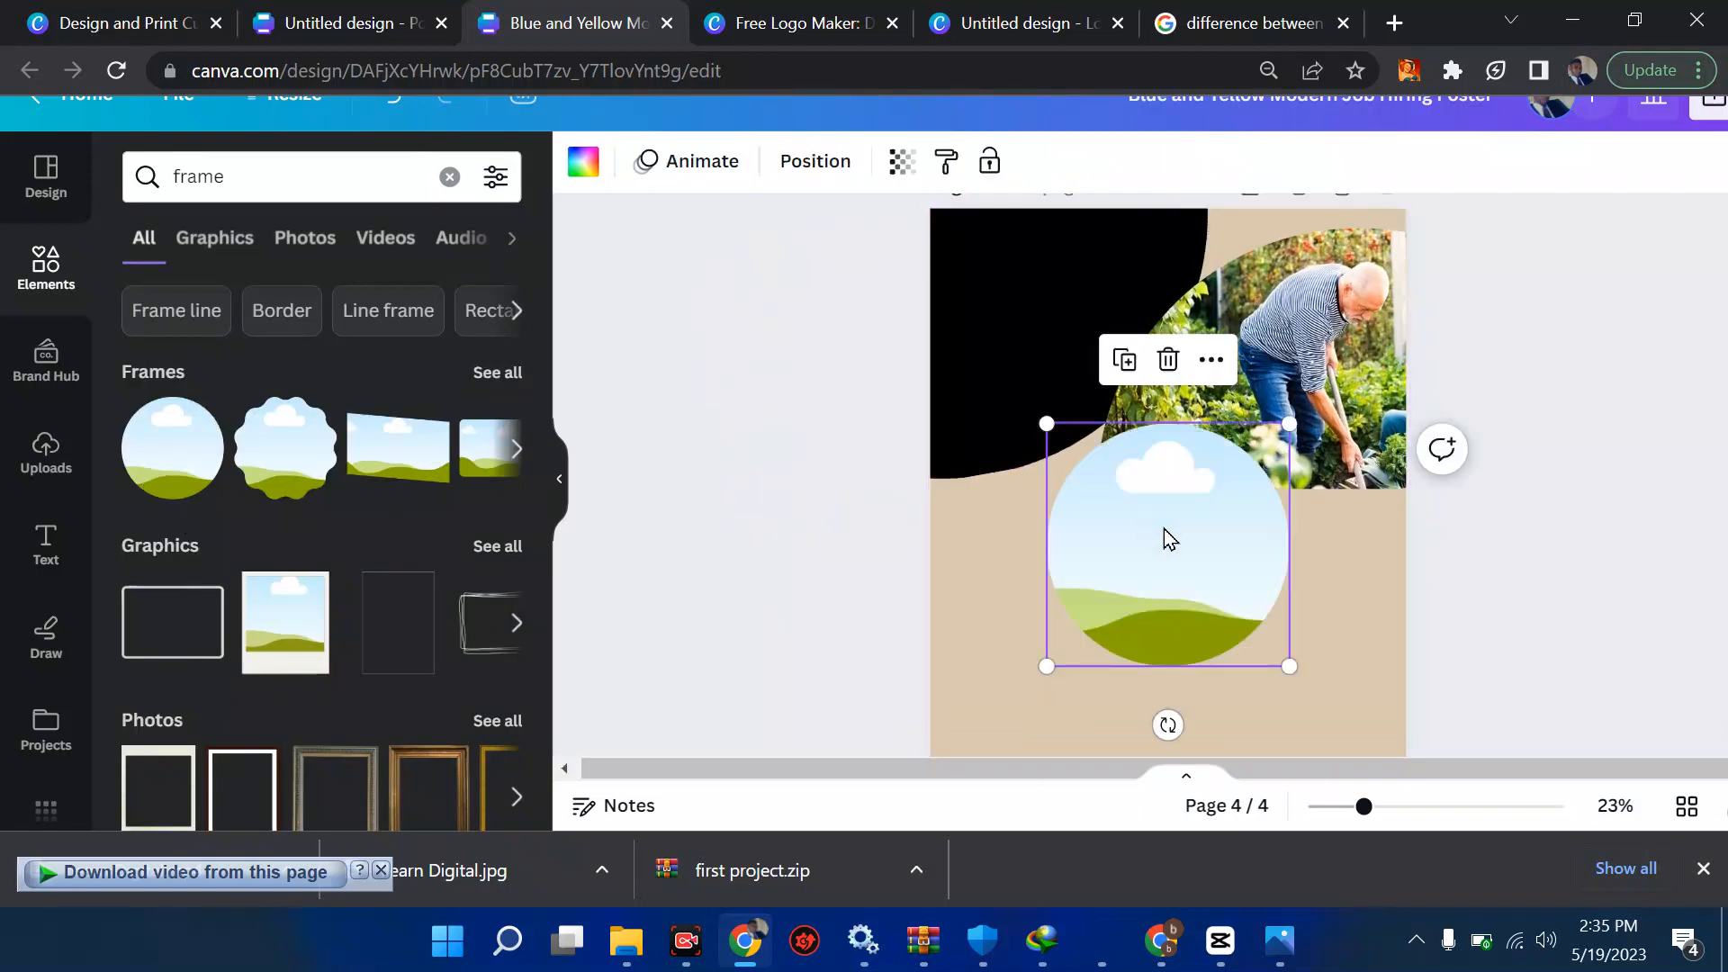
{"action": "left_click_drag", "start_coordinate": [1170, 540], "coordinate": [1121, 510]}
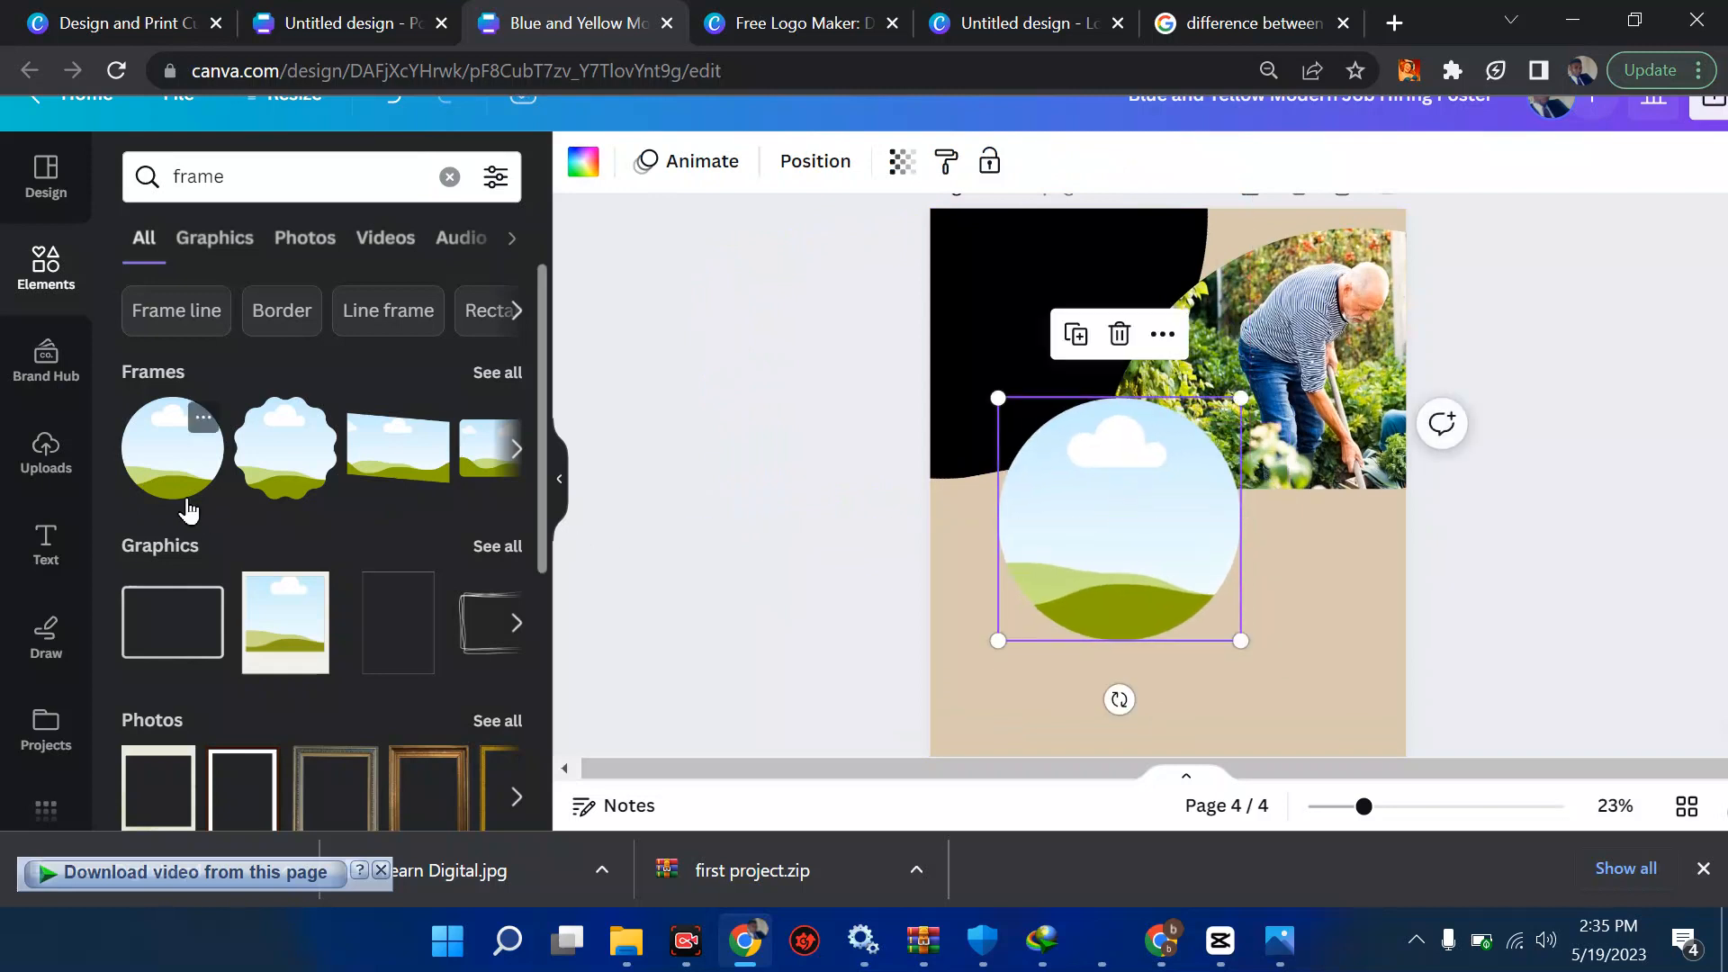
Search elements for "man" and fill page 4's circular frame with the photo of the smiling man in a pink shirt.
{"action": "left_click", "coordinate": [45, 264]}
{"action": "left_click", "coordinate": [210, 180]}
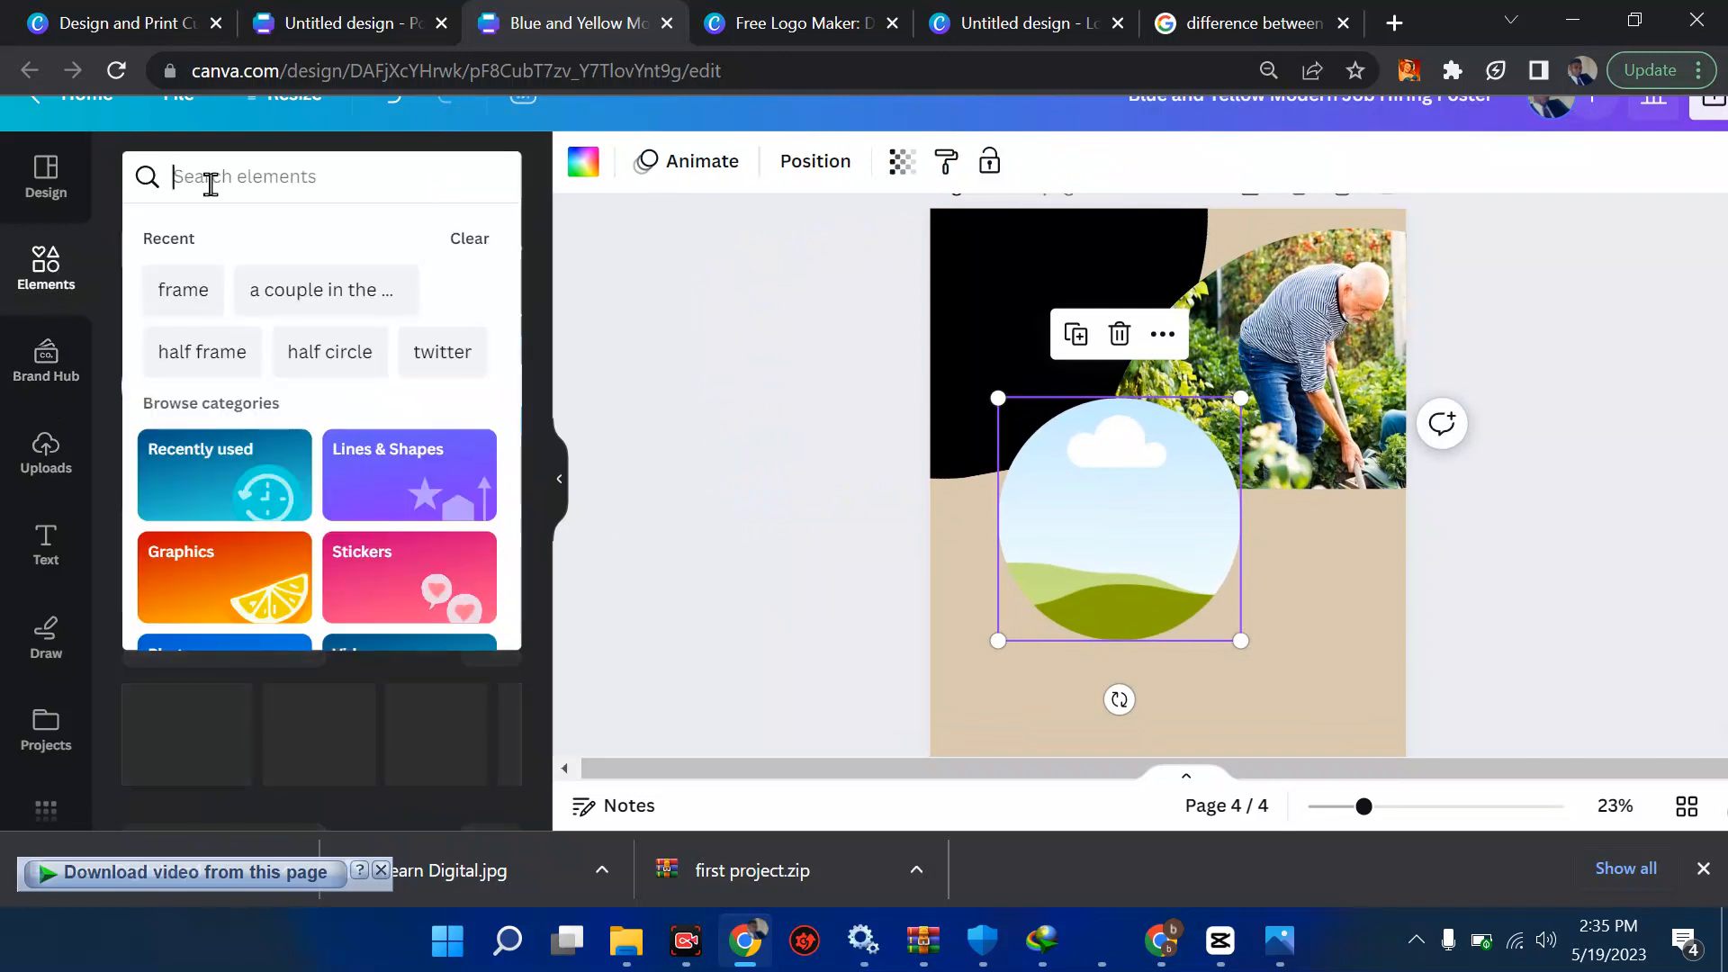
{"action": "type", "text": "man"}
{"action": "key", "text": "Return"}
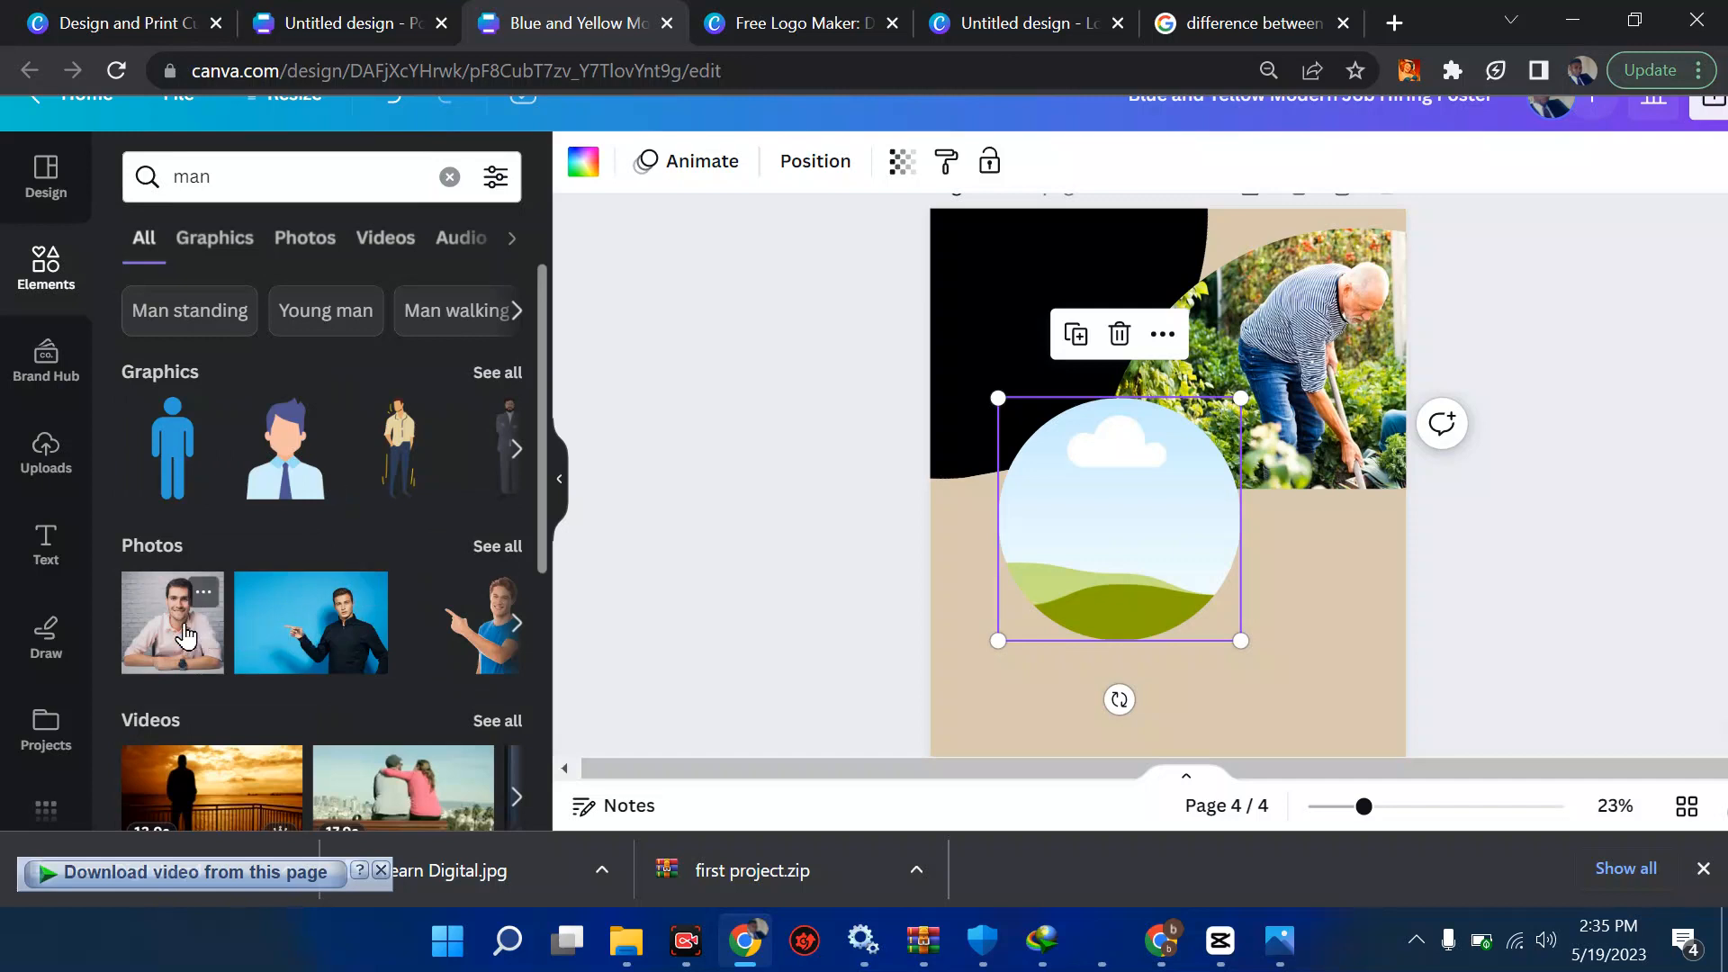
{"action": "left_click_drag", "start_coordinate": [185, 635], "coordinate": [1083, 489]}
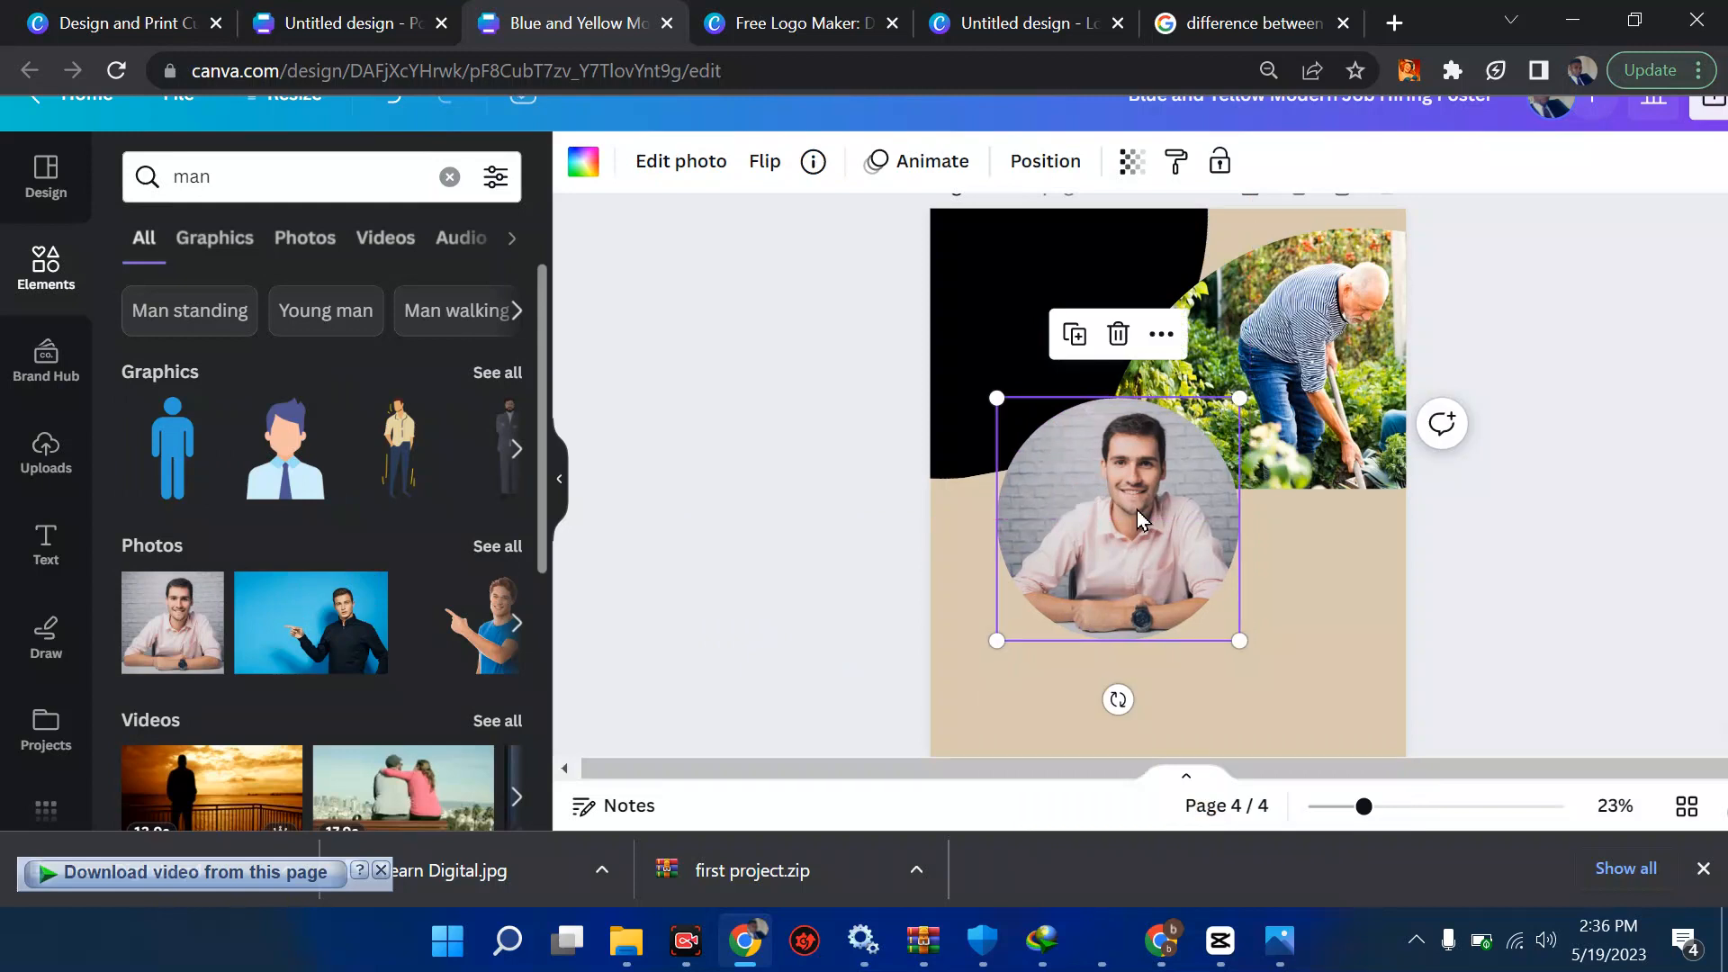
Examine the Effects, Adjust and Crop options for page 4's round portrait, looking for a way to add a border.
{"action": "left_click", "coordinate": [698, 171]}
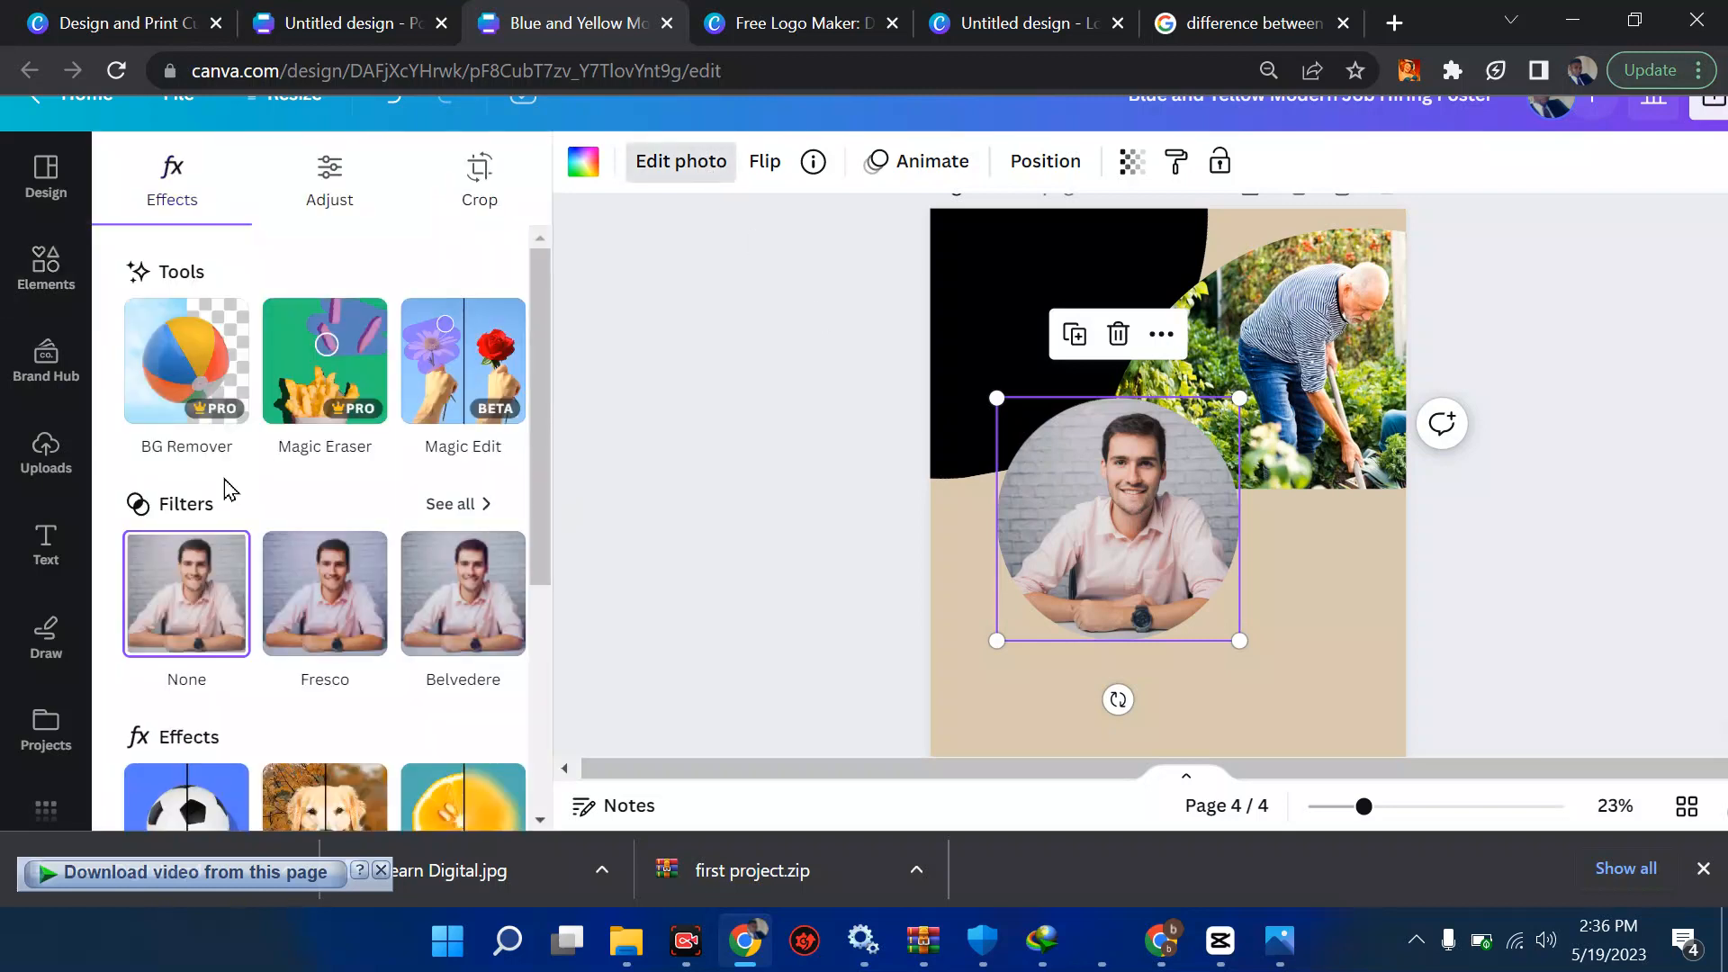
{"action": "scroll", "coordinate": [270, 585], "scroll_direction": "down", "scroll_amount": 4}
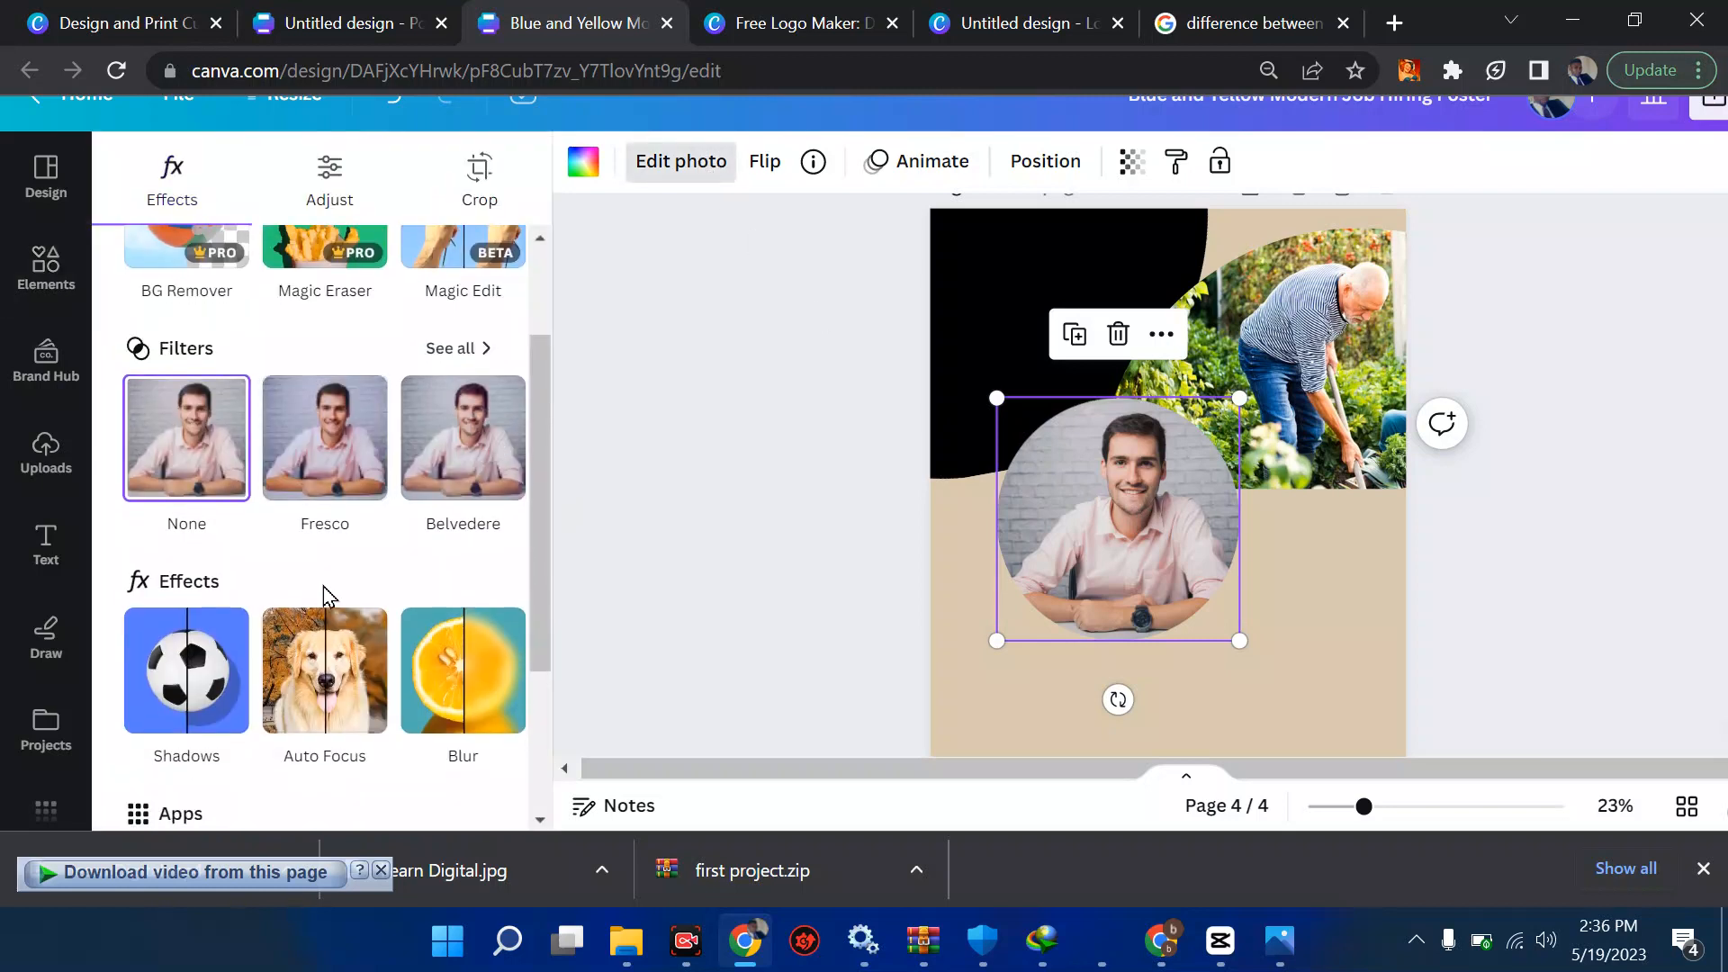
{"action": "scroll", "coordinate": [203, 587], "scroll_direction": "down", "scroll_amount": 1}
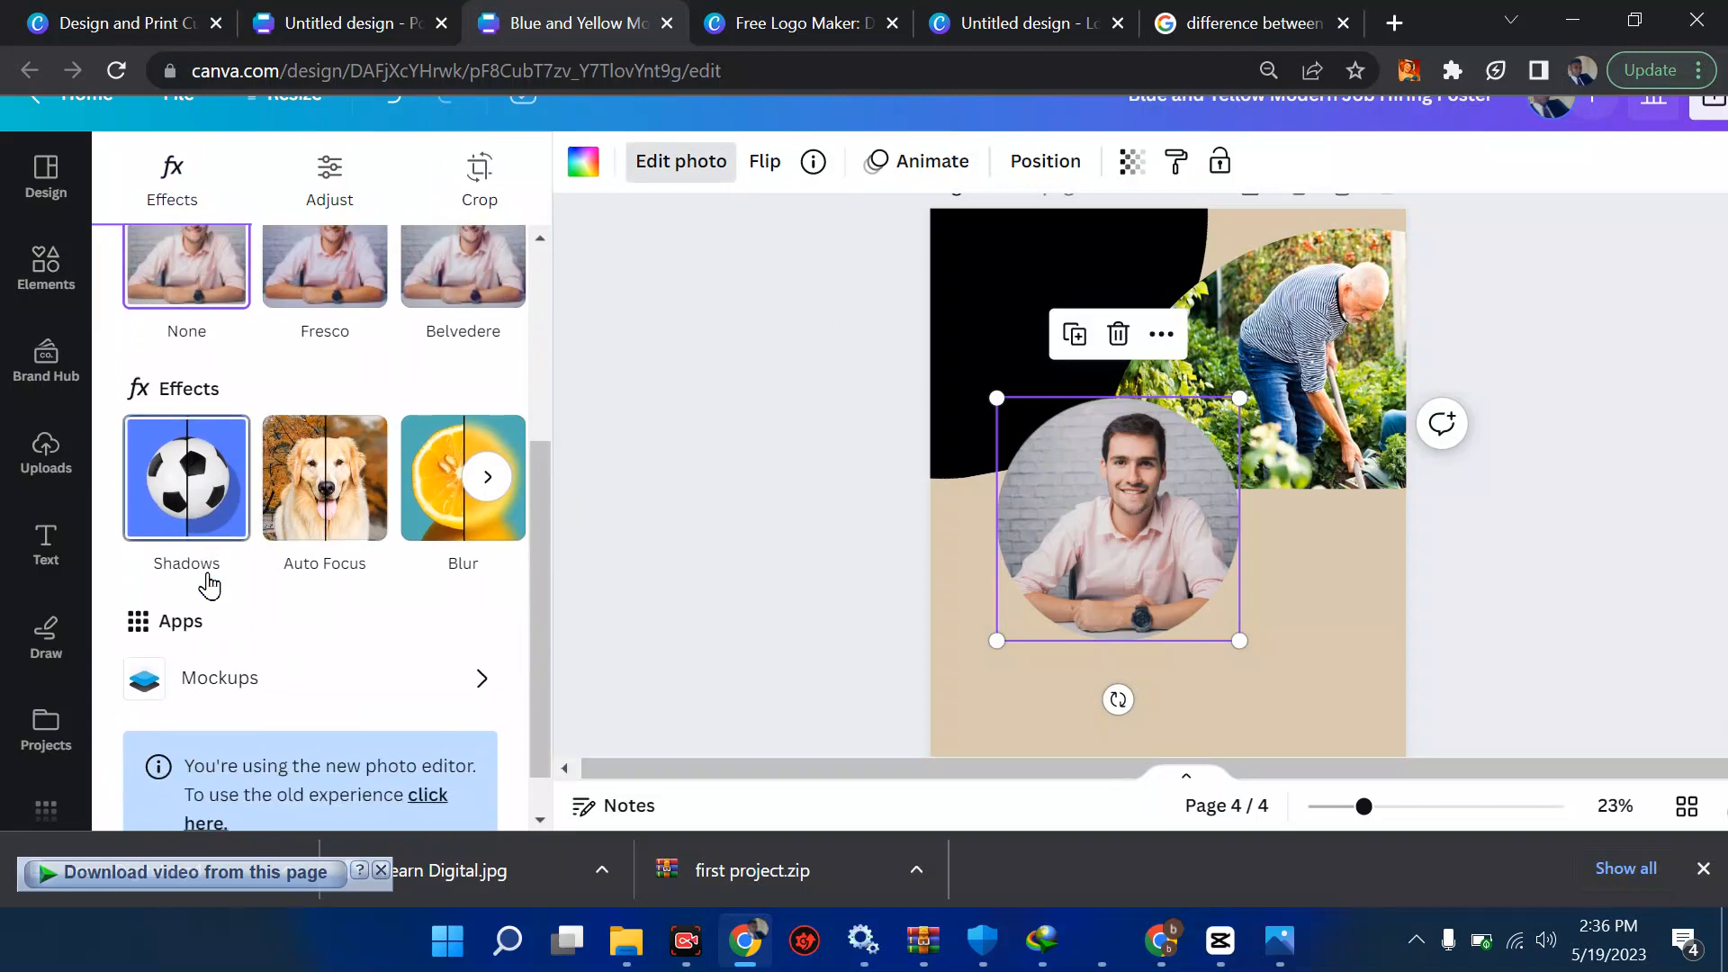
{"action": "scroll", "coordinate": [208, 585], "scroll_direction": "up", "scroll_amount": 4}
{"action": "scroll", "coordinate": [574, 467], "scroll_direction": "up", "scroll_amount": 2}
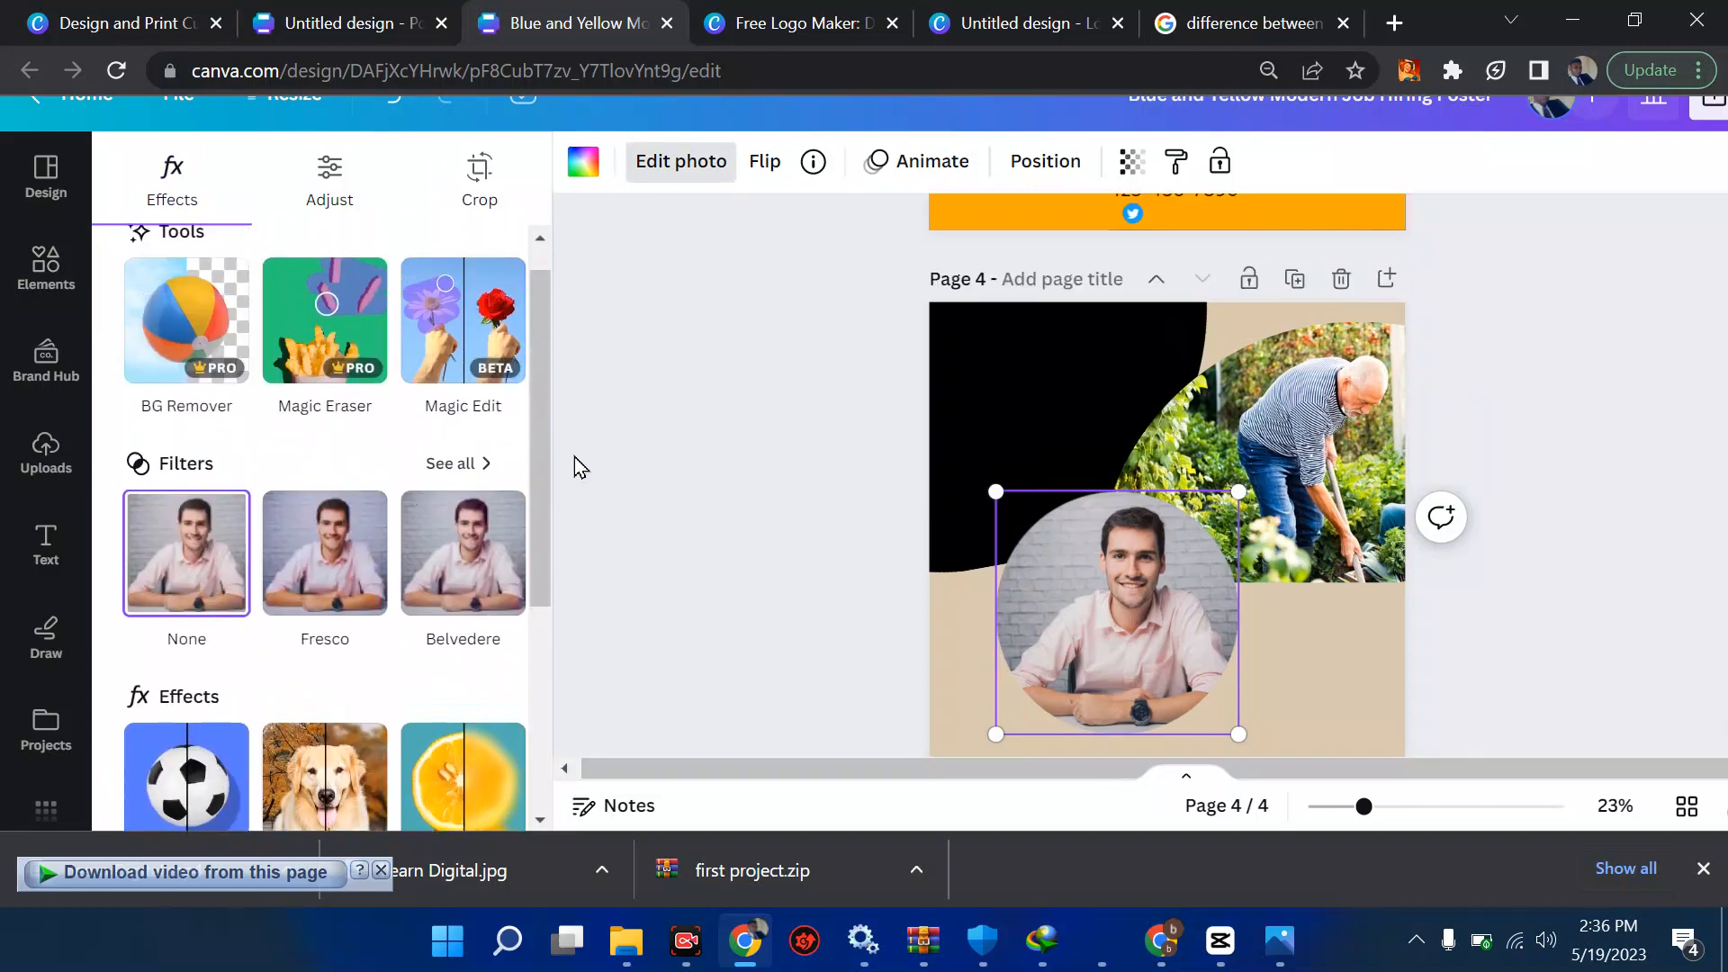
{"action": "left_click", "coordinate": [330, 184]}
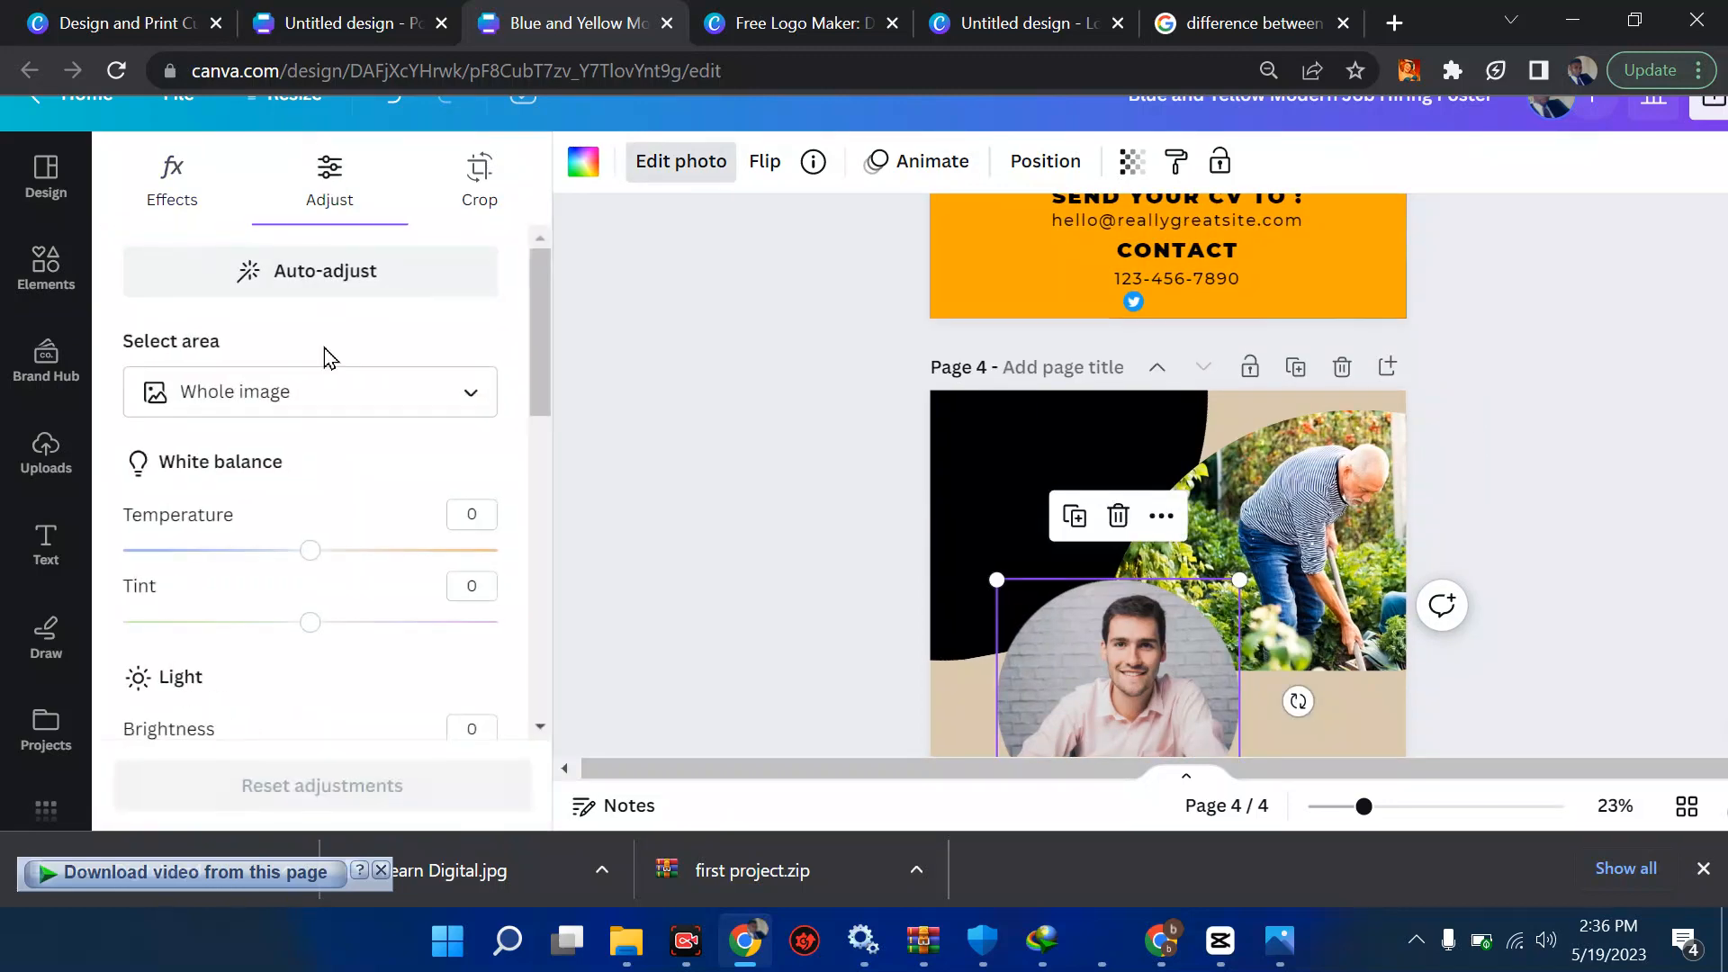
{"action": "scroll", "coordinate": [326, 358], "scroll_direction": "down", "scroll_amount": 6}
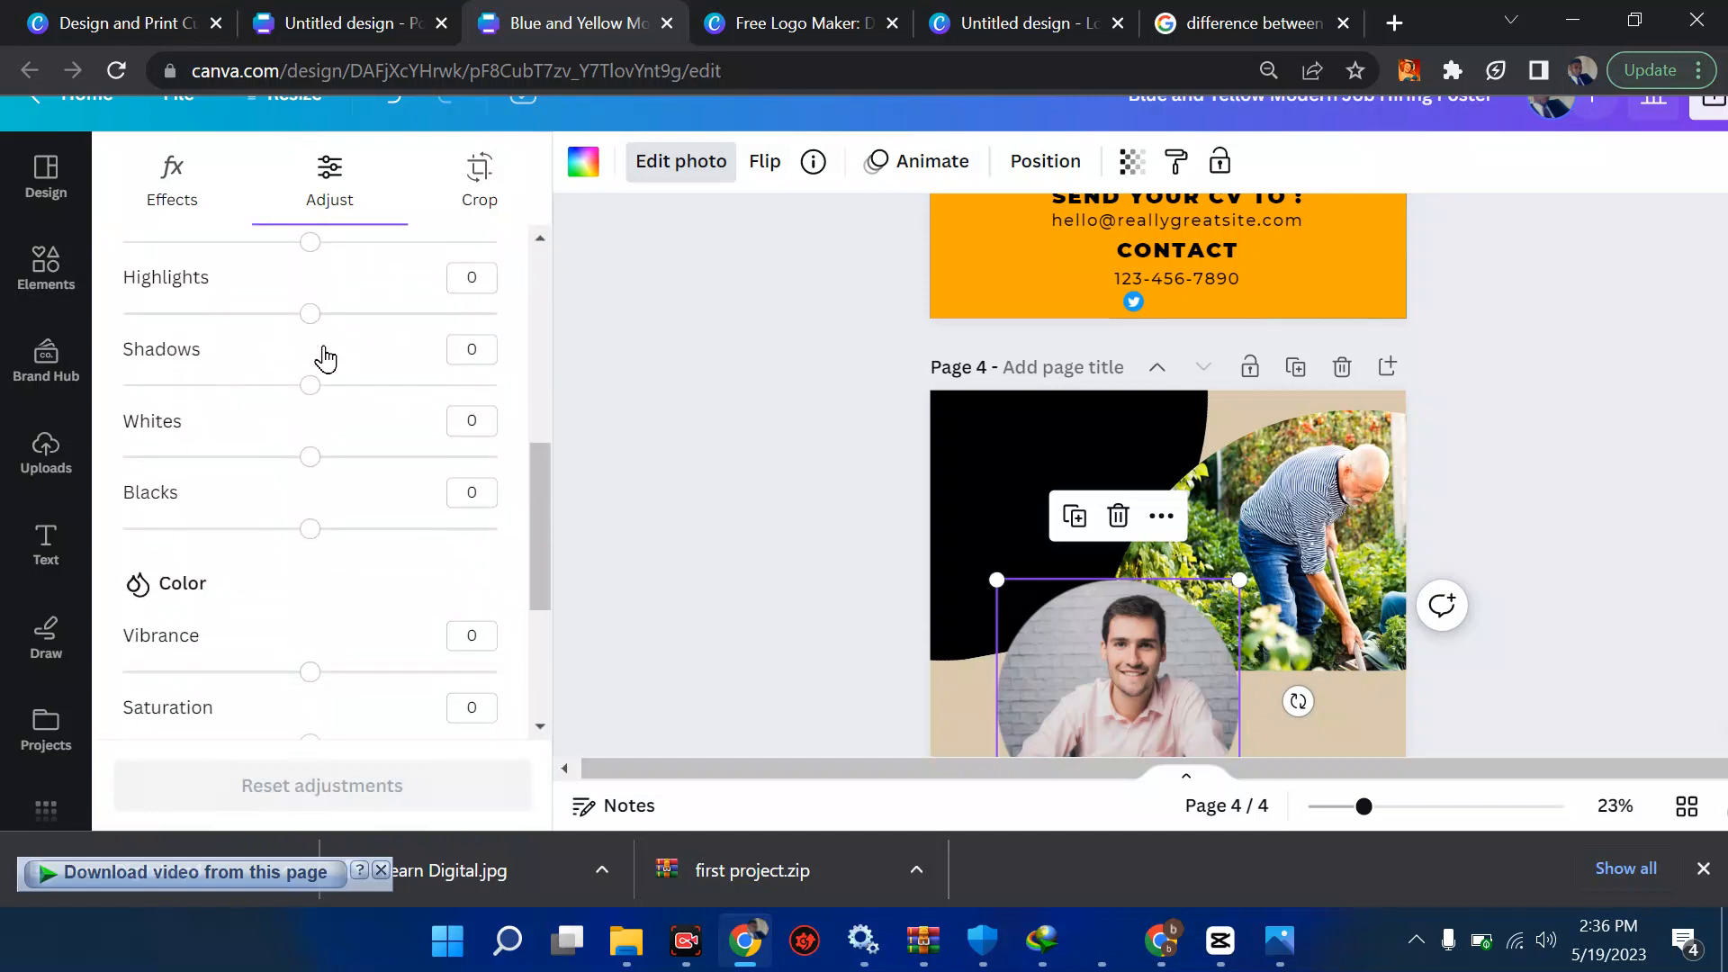
{"action": "scroll", "coordinate": [326, 358], "scroll_direction": "down", "scroll_amount": 3}
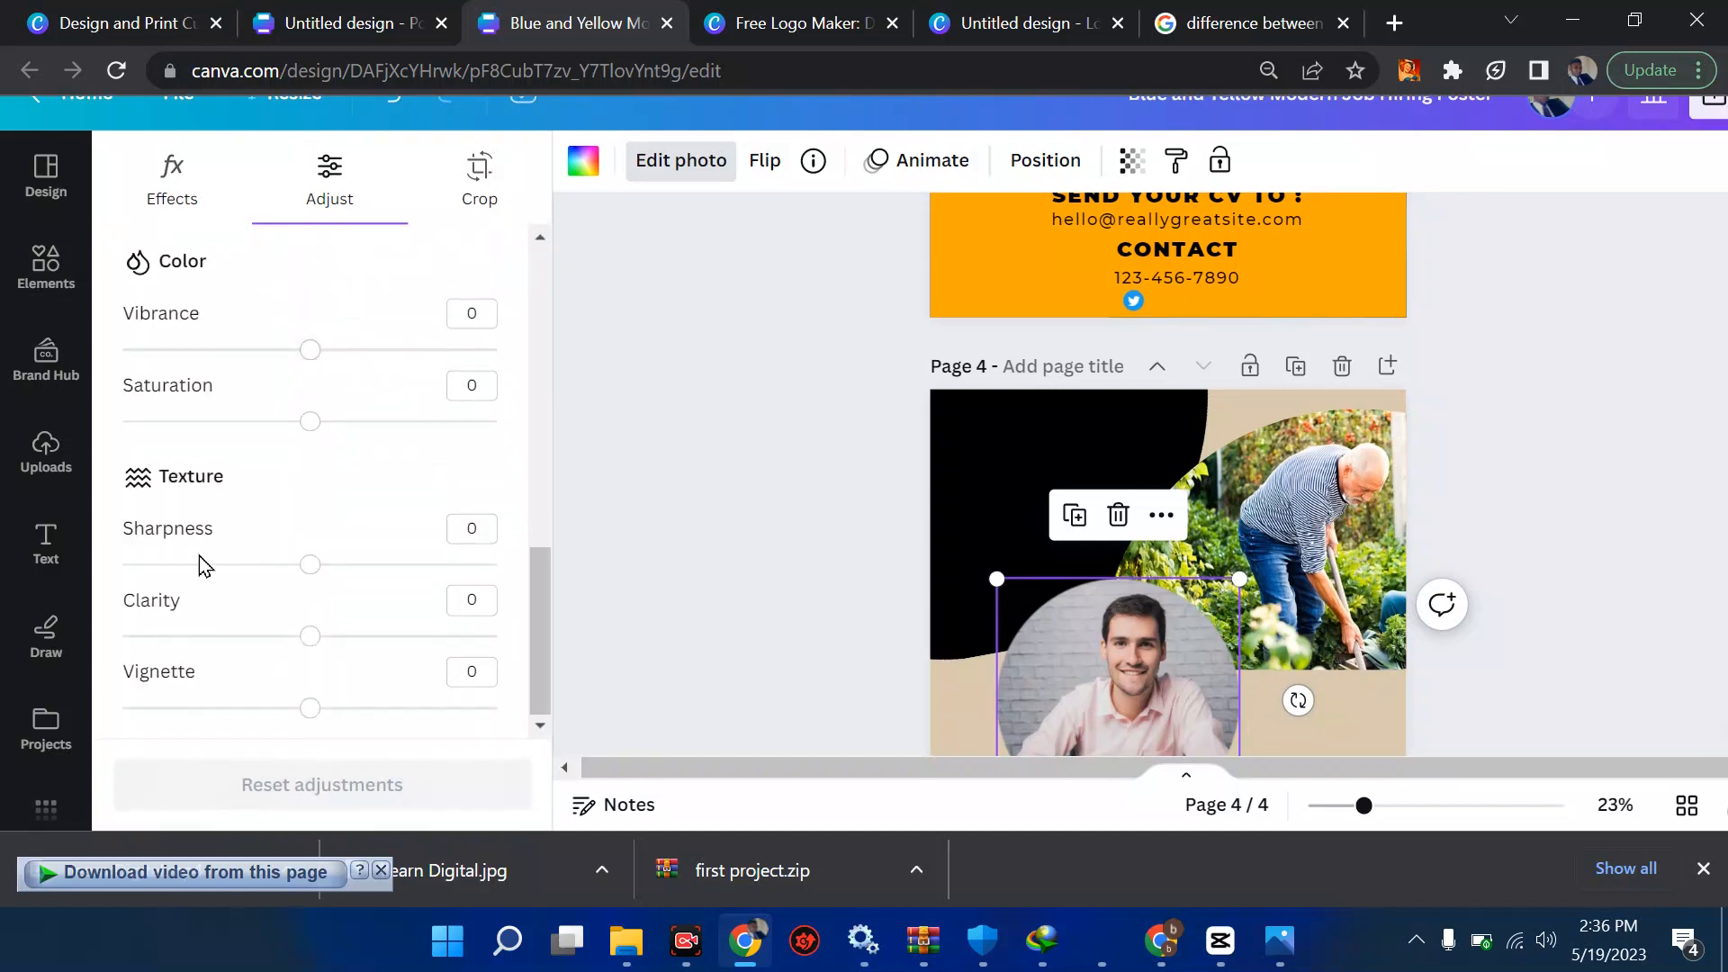
{"action": "left_click", "coordinate": [477, 185]}
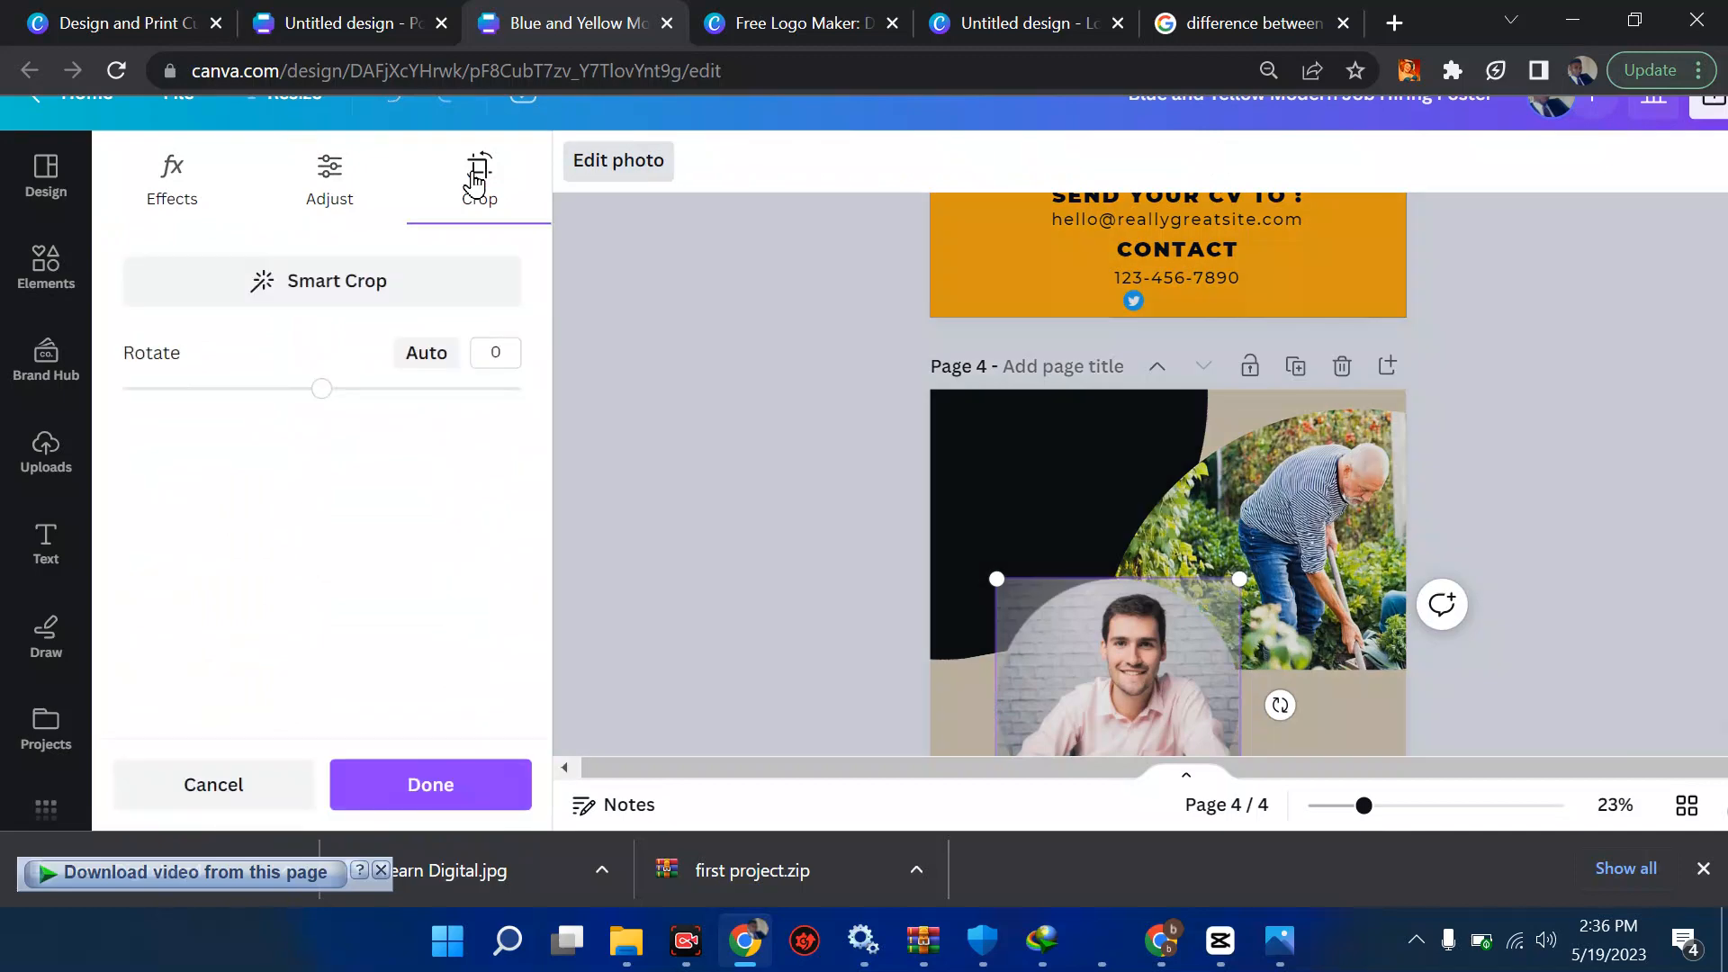
{"action": "left_click", "coordinate": [330, 191]}
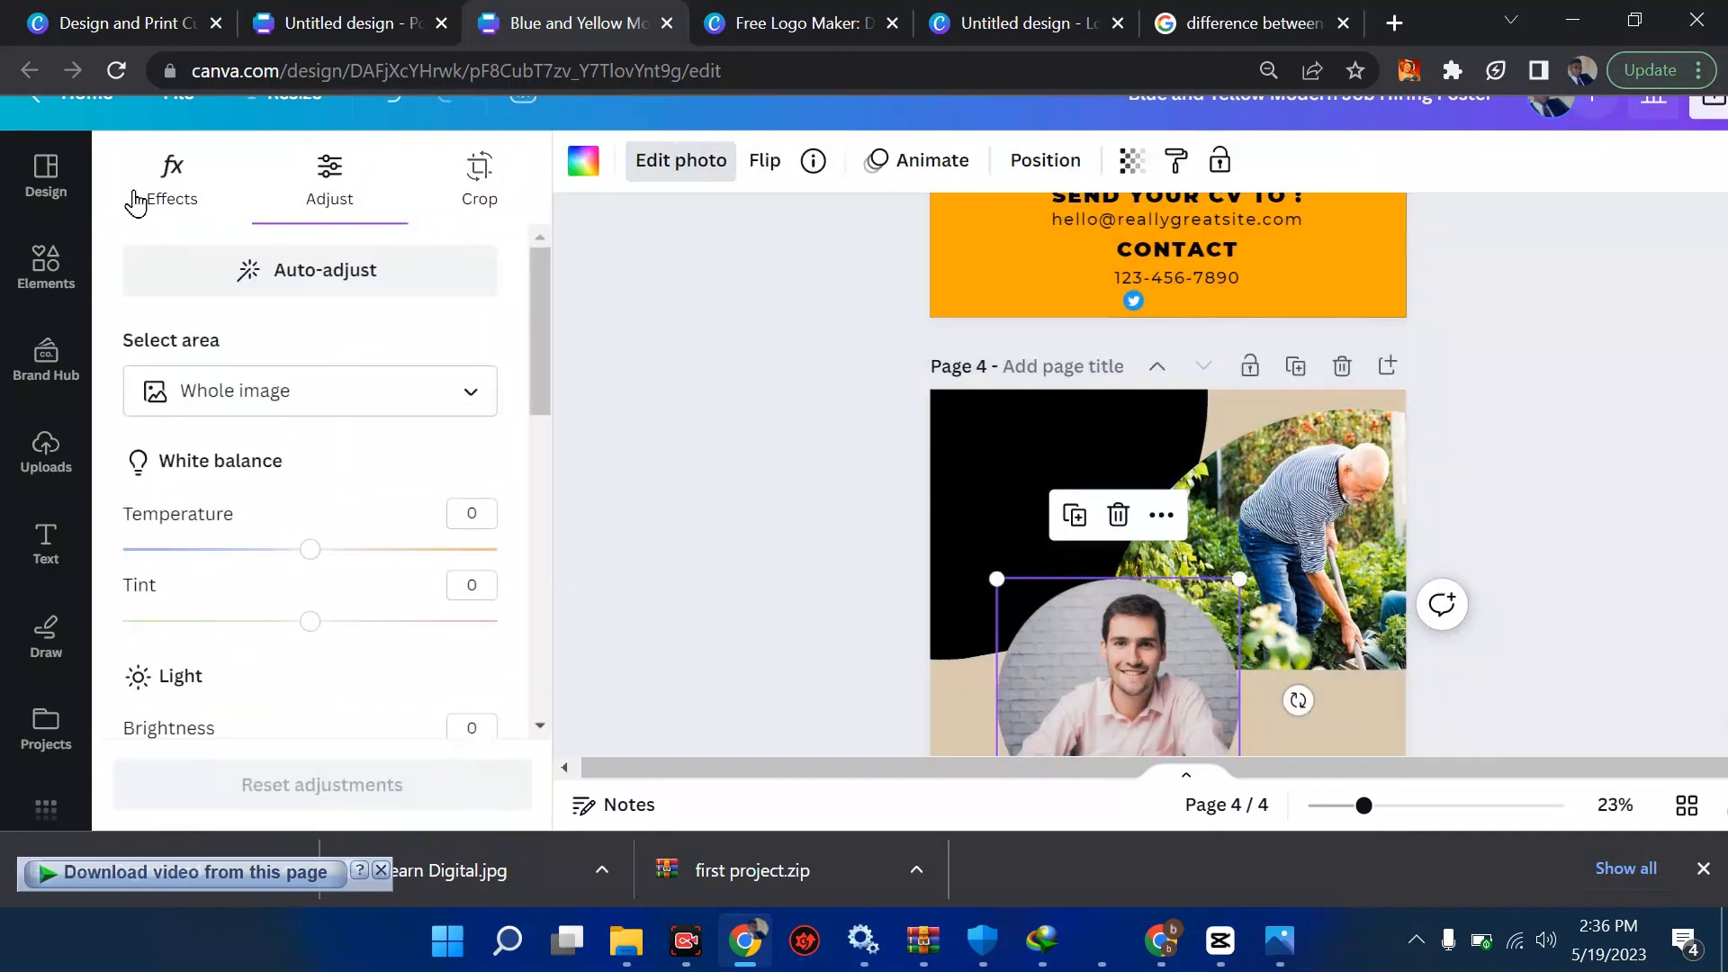
{"action": "left_click", "coordinate": [158, 189]}
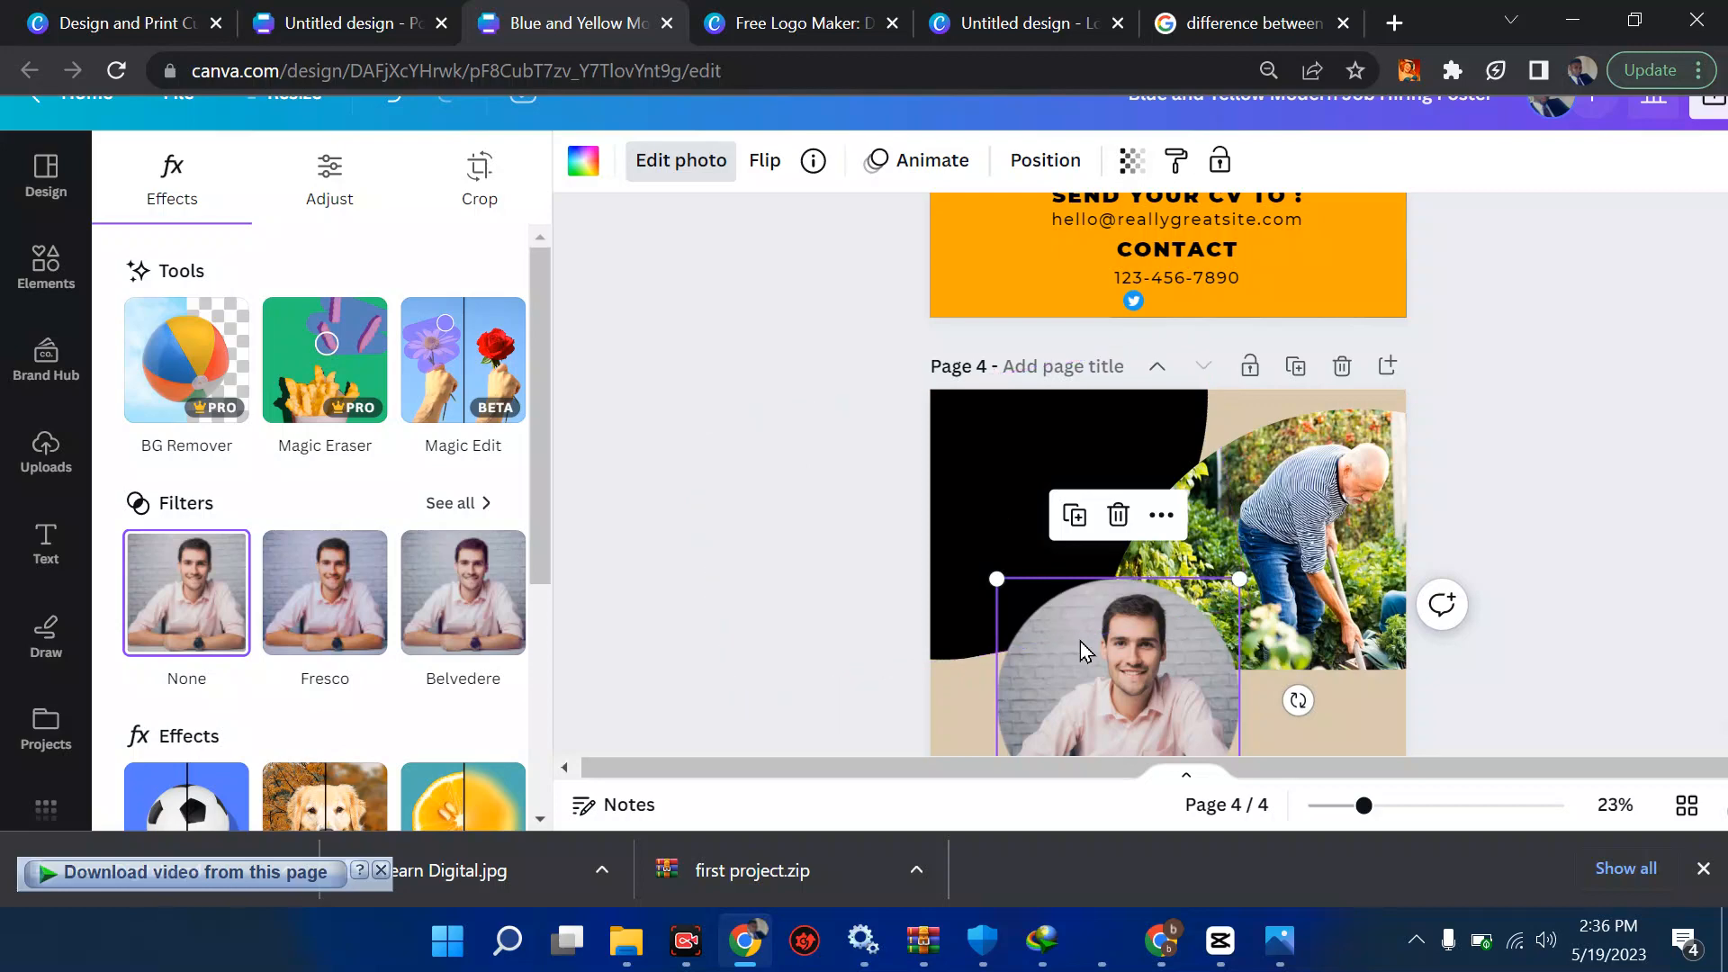
Move page 4's round portrait slightly up and to the right, and open its colour options.
{"action": "scroll", "coordinate": [1083, 650], "scroll_direction": "down", "scroll_amount": 2}
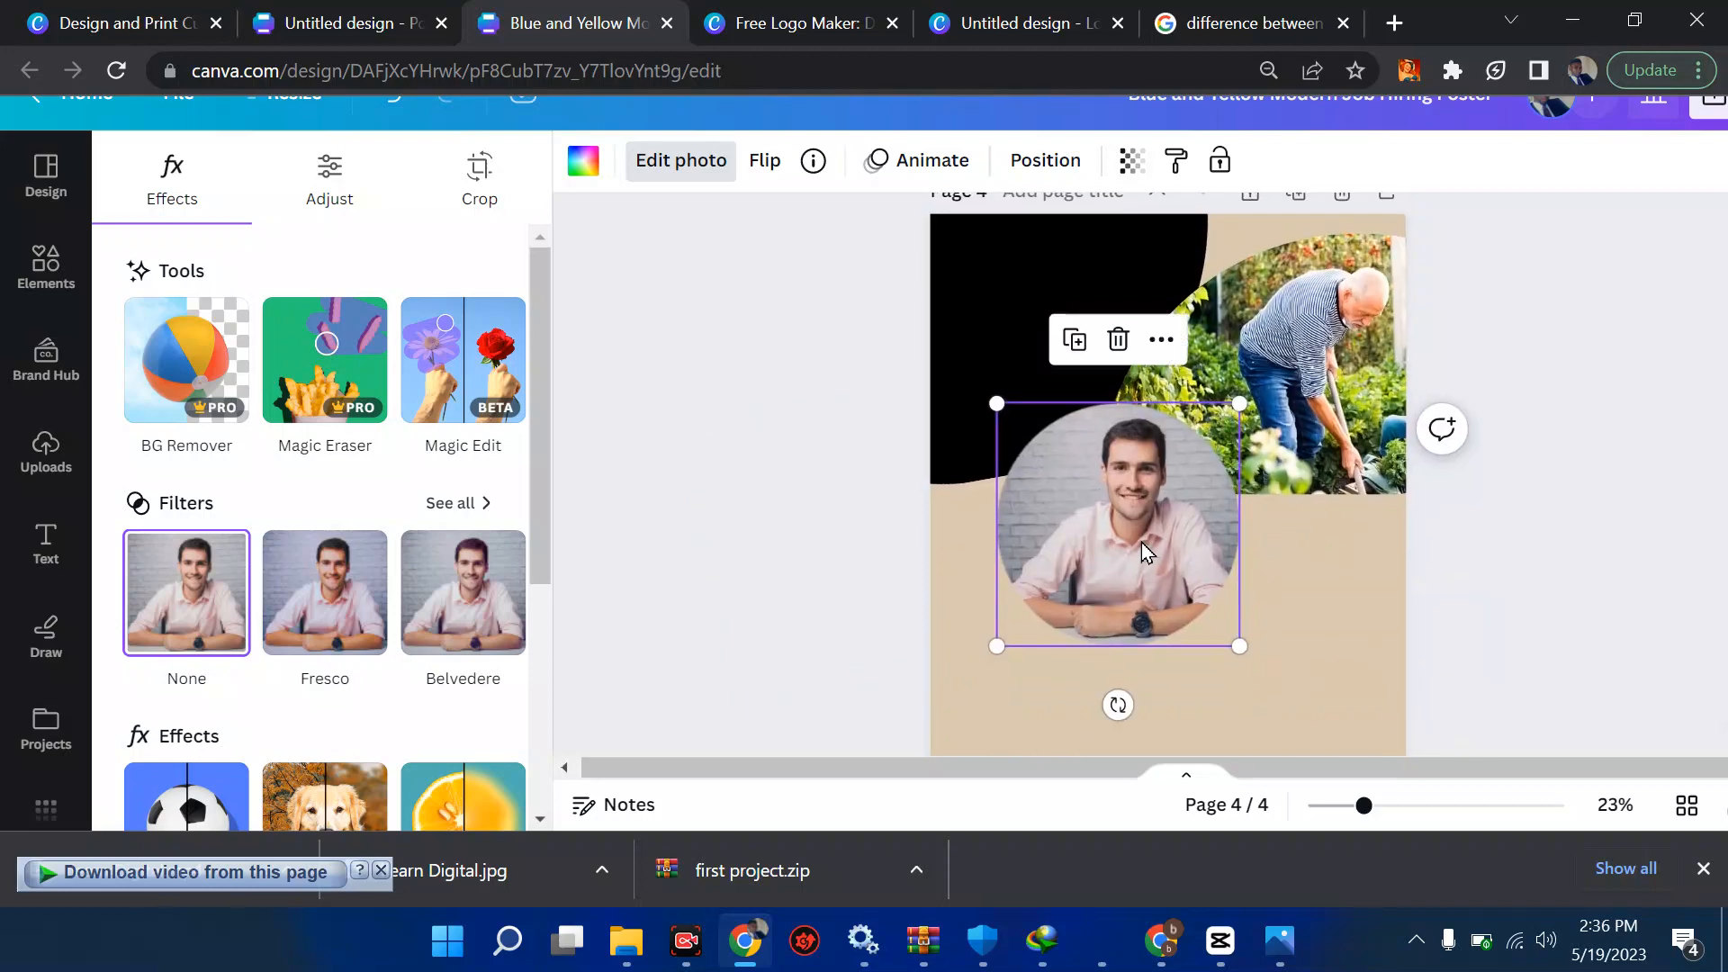
{"action": "mouse_move", "coordinate": [1141, 542]}
{"action": "left_mouse_down"}
{"action": "mouse_move", "coordinate": [1191, 539]}
{"action": "mouse_move", "coordinate": [1165, 525]}
{"action": "left_mouse_up"}
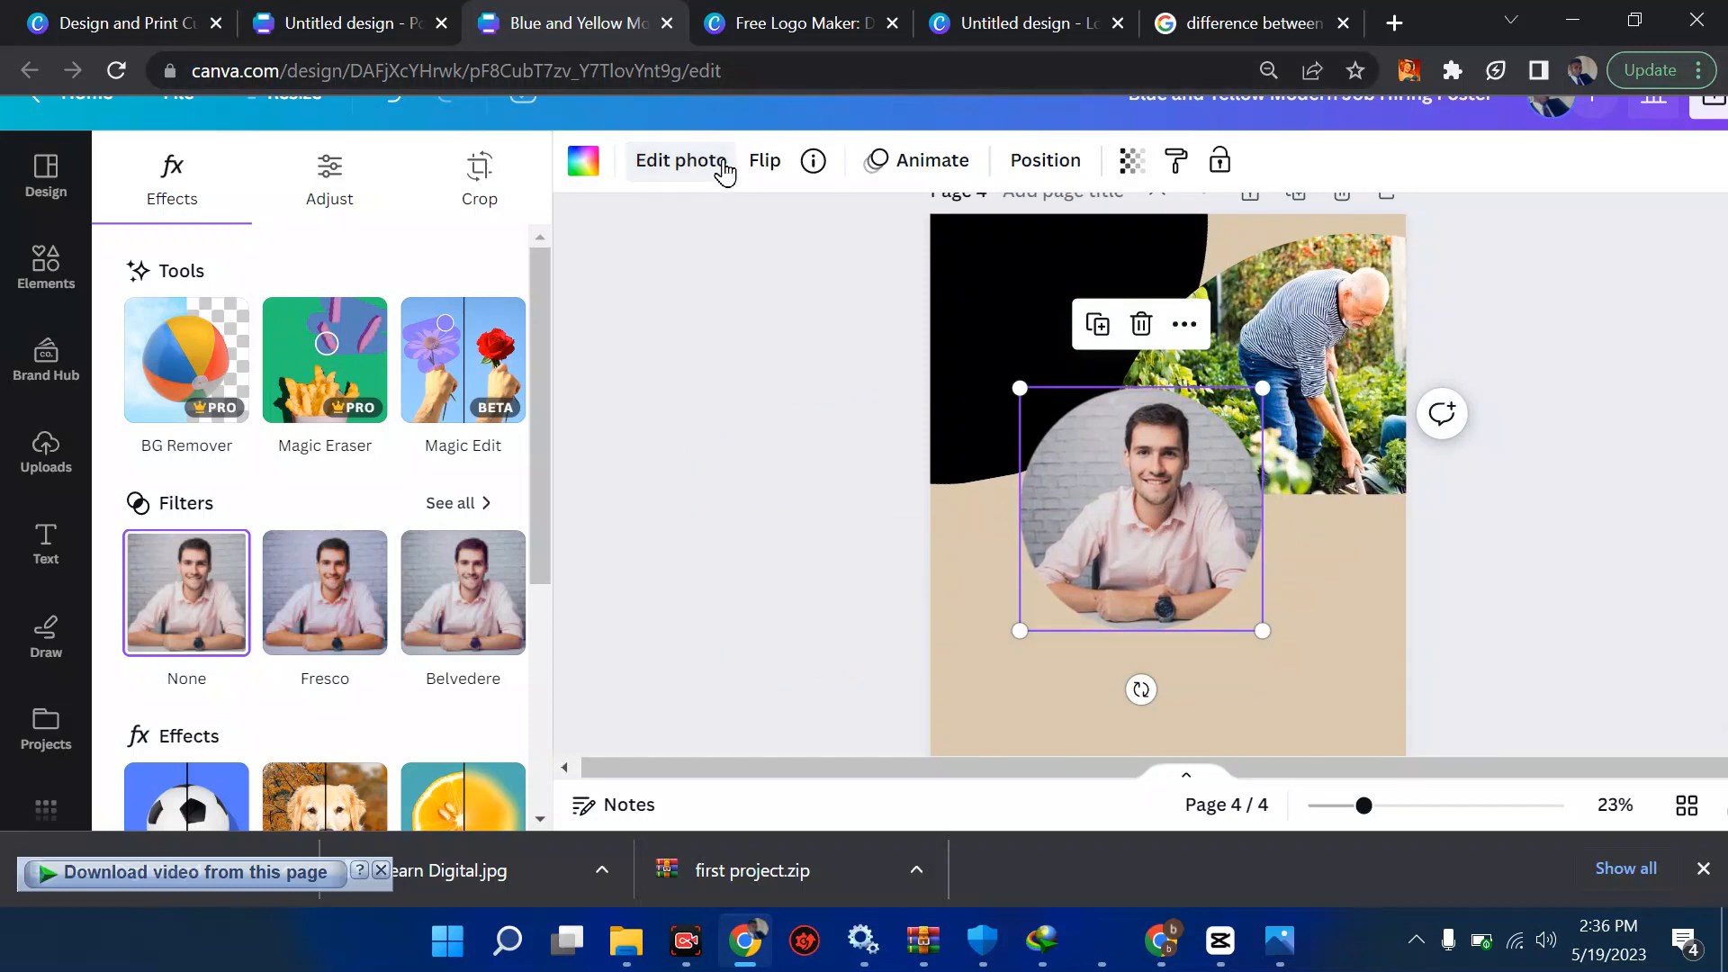
{"action": "left_click", "coordinate": [581, 163]}
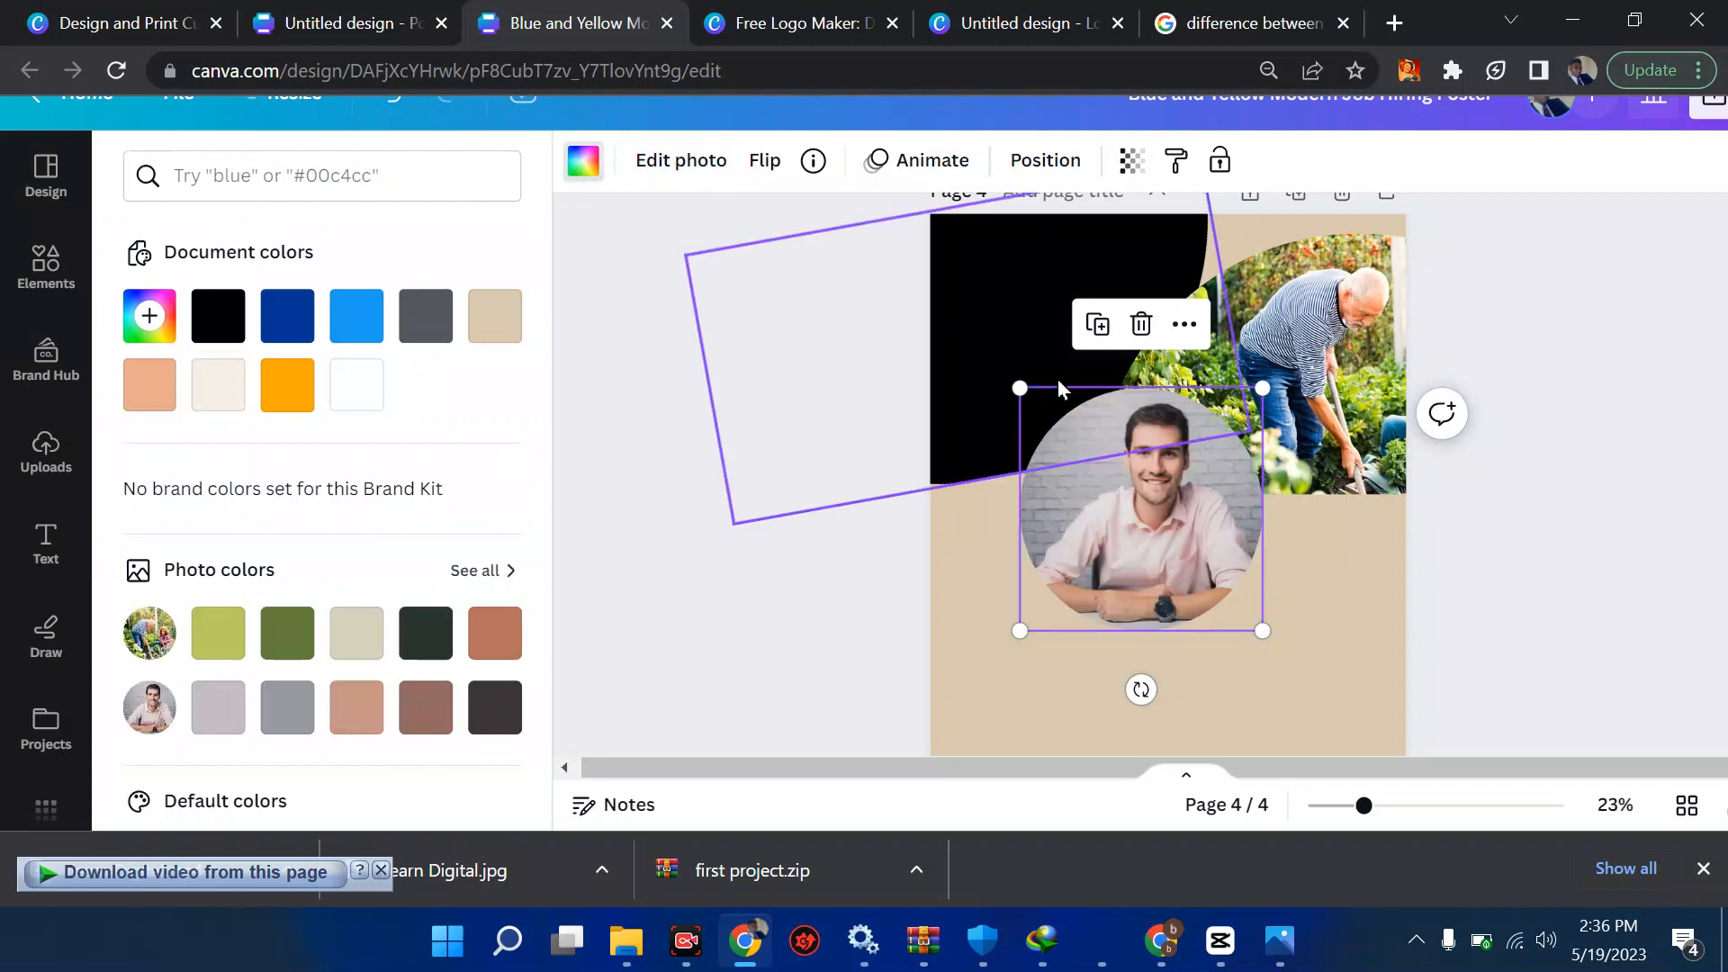
Try detaching the portrait from page 4's circular frame, and undo the detachment.
{"action": "right_click", "coordinate": [1141, 495]}
{"action": "mouse_move", "coordinate": [1141, 495]}
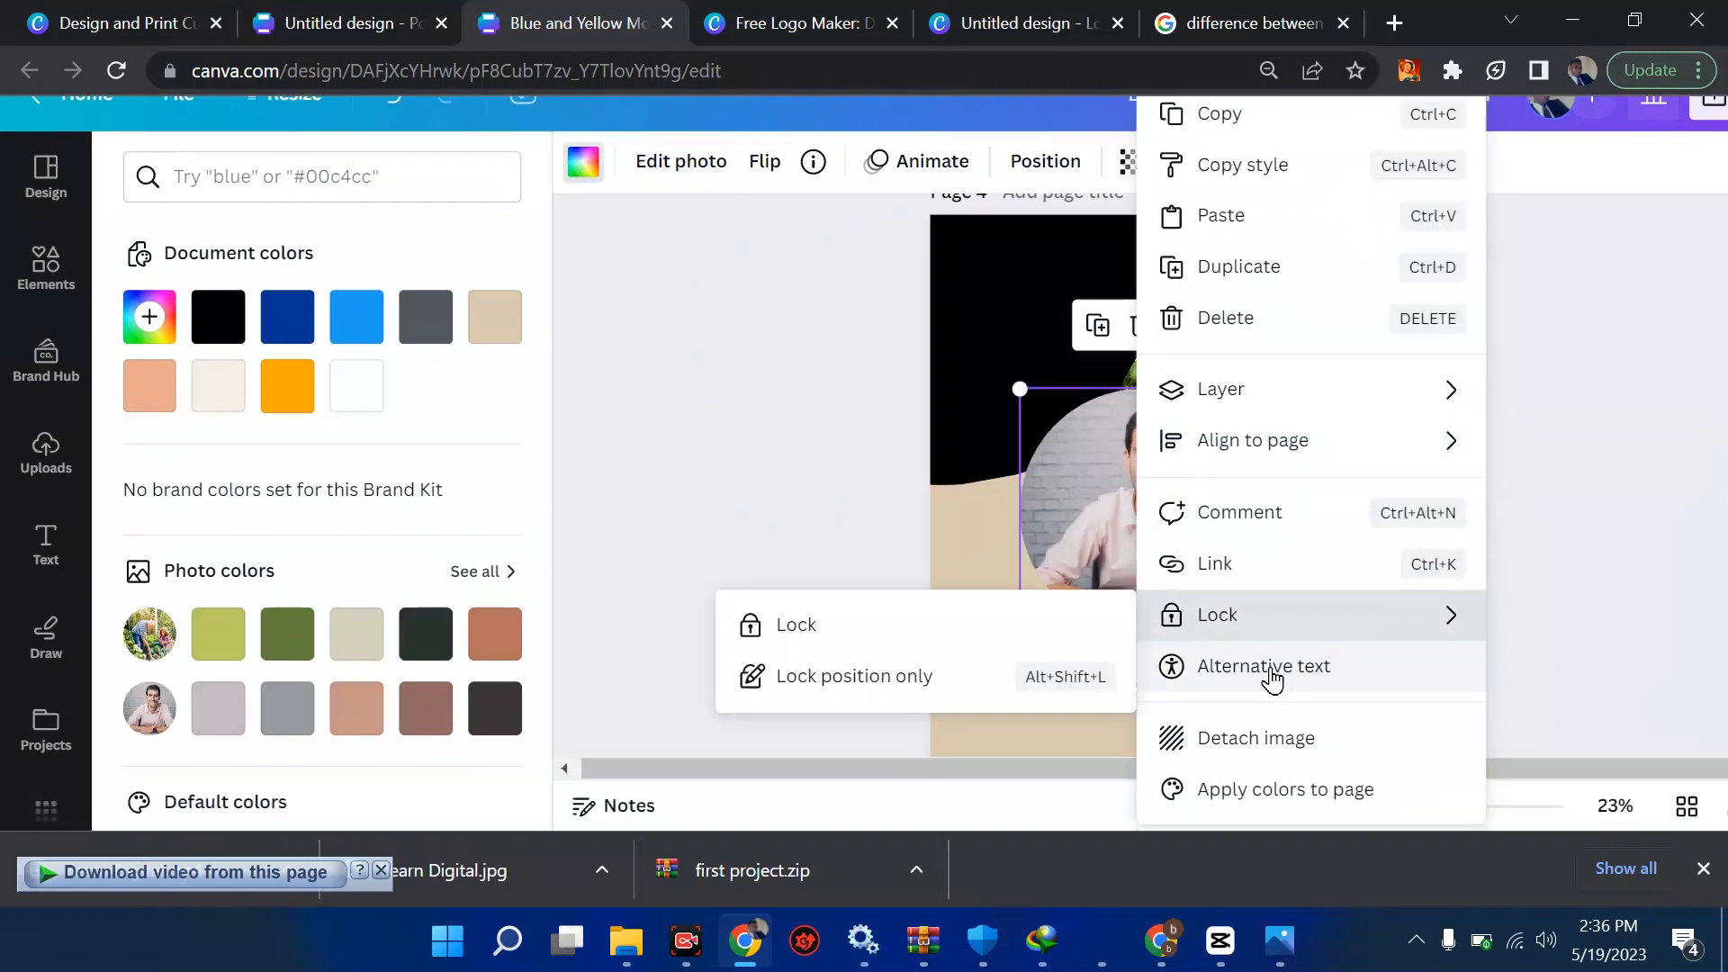
{"action": "left_click", "coordinate": [1257, 738]}
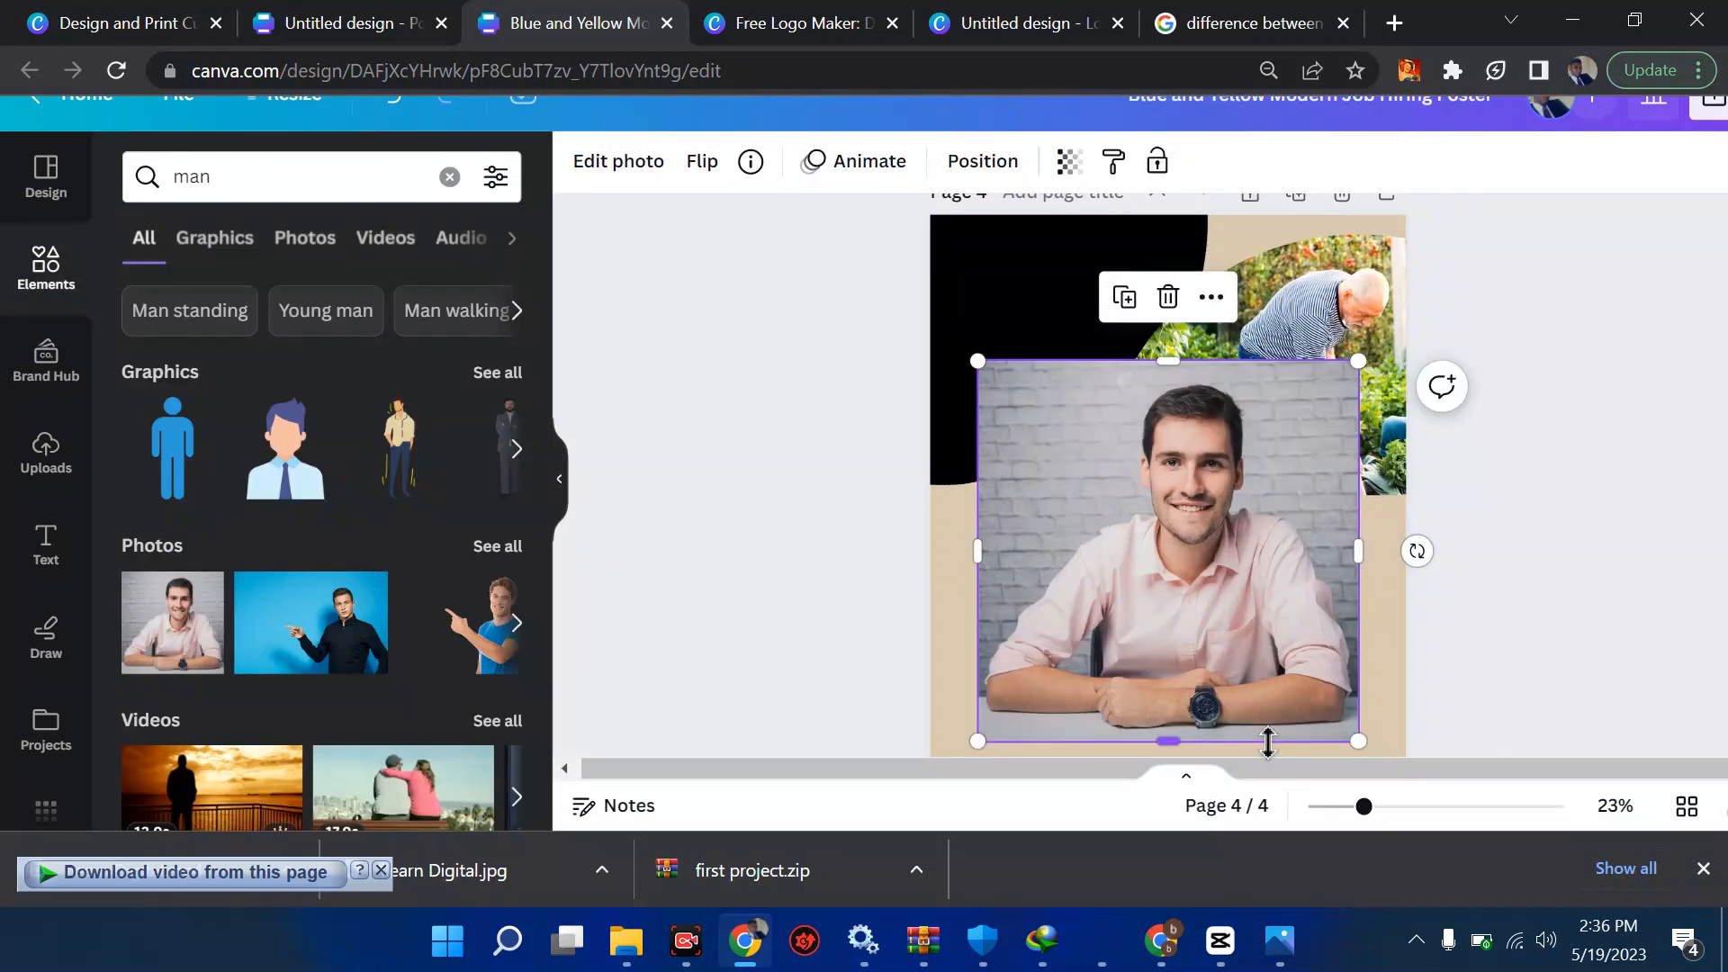
{"action": "key", "text": "ctrl+z"}
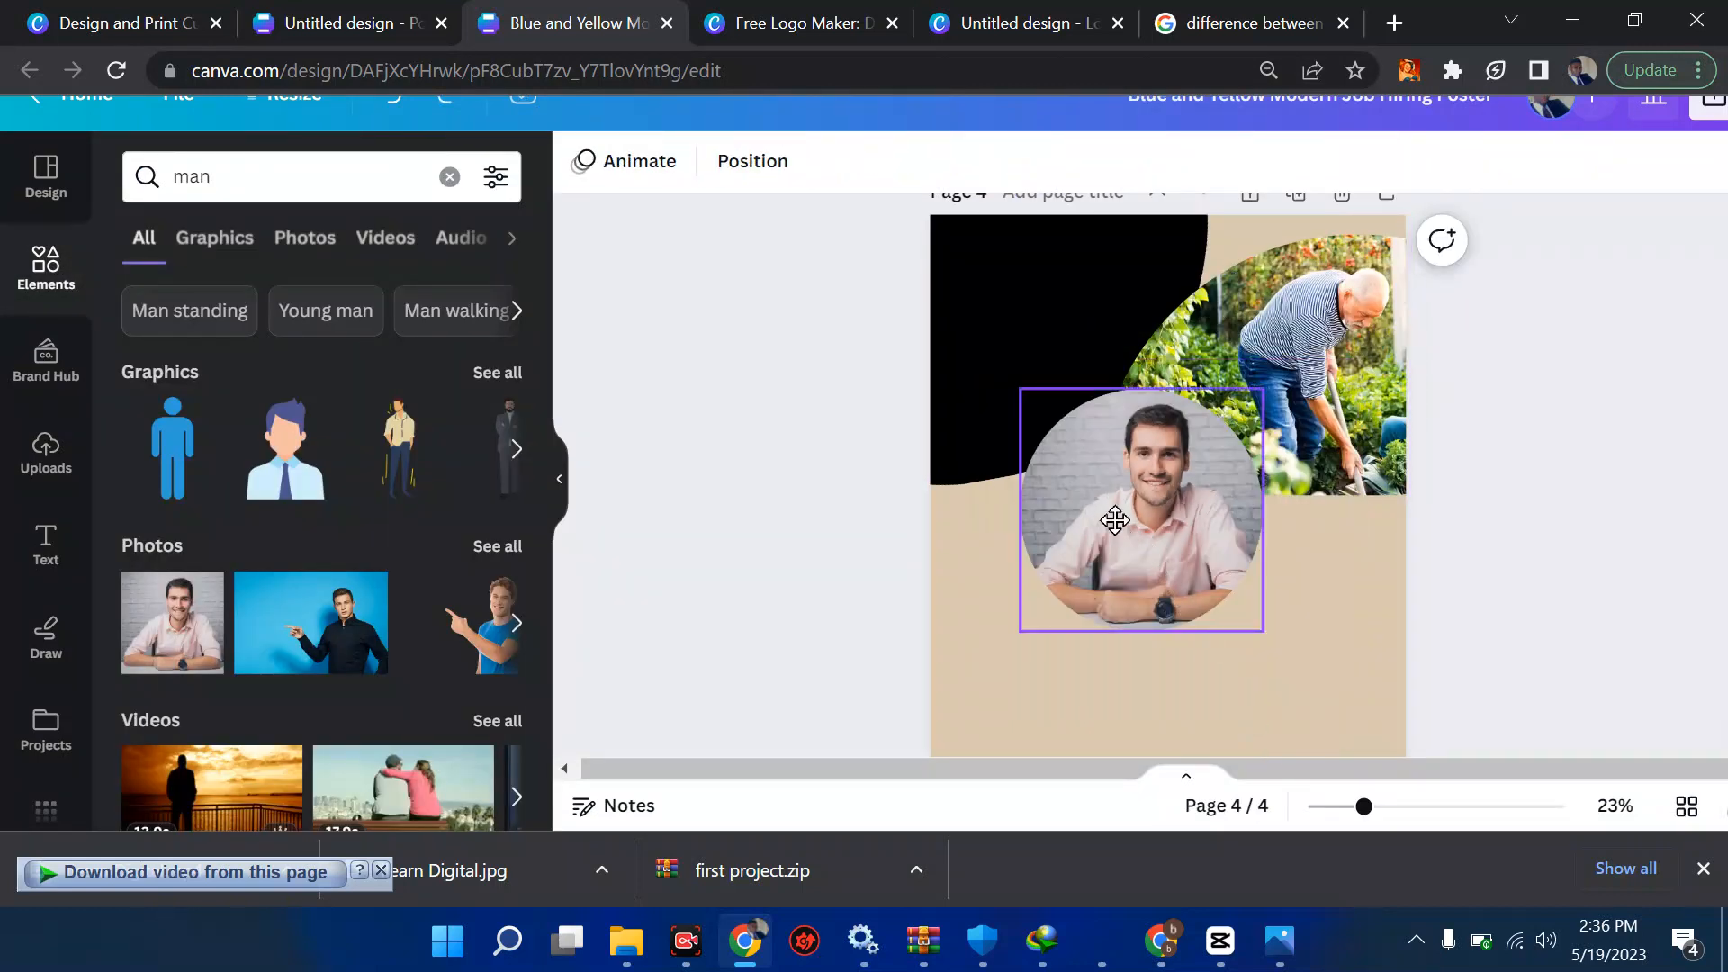
Move page 4's round portrait slightly up and to the left, and compare it with page 2's round traveller photo.
{"action": "left_click_drag", "start_coordinate": [1139, 531], "coordinate": [1111, 517]}
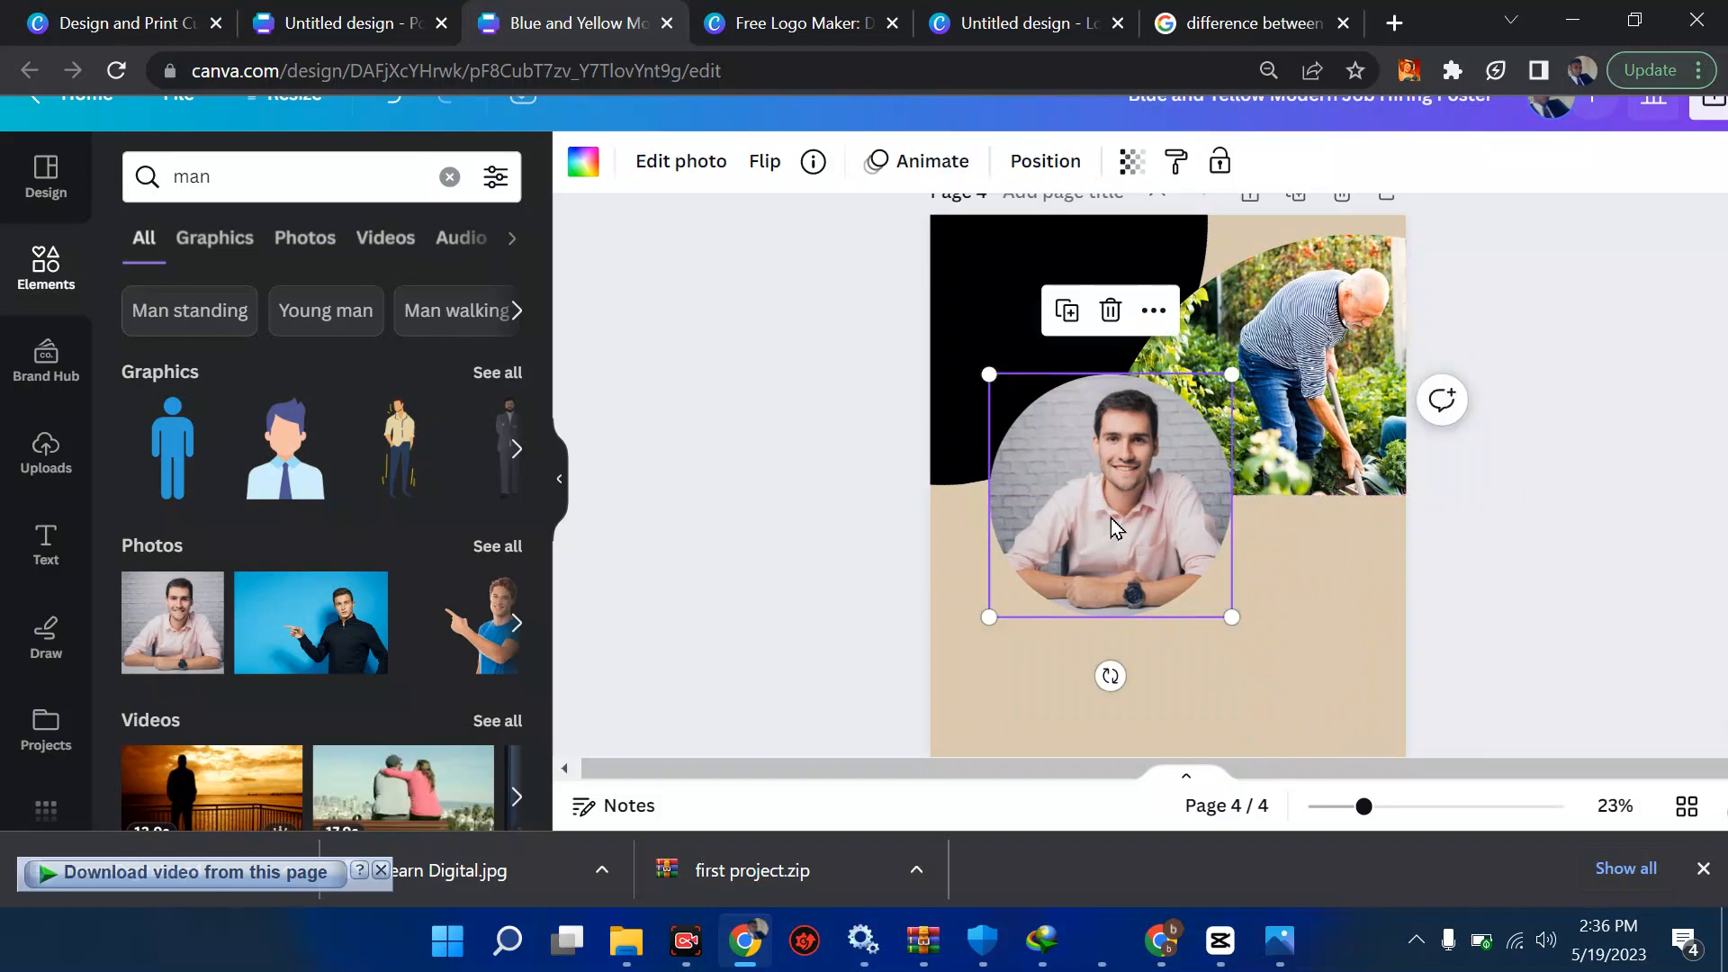
{"action": "scroll", "coordinate": [1032, 370], "scroll_direction": "up", "scroll_amount": 3}
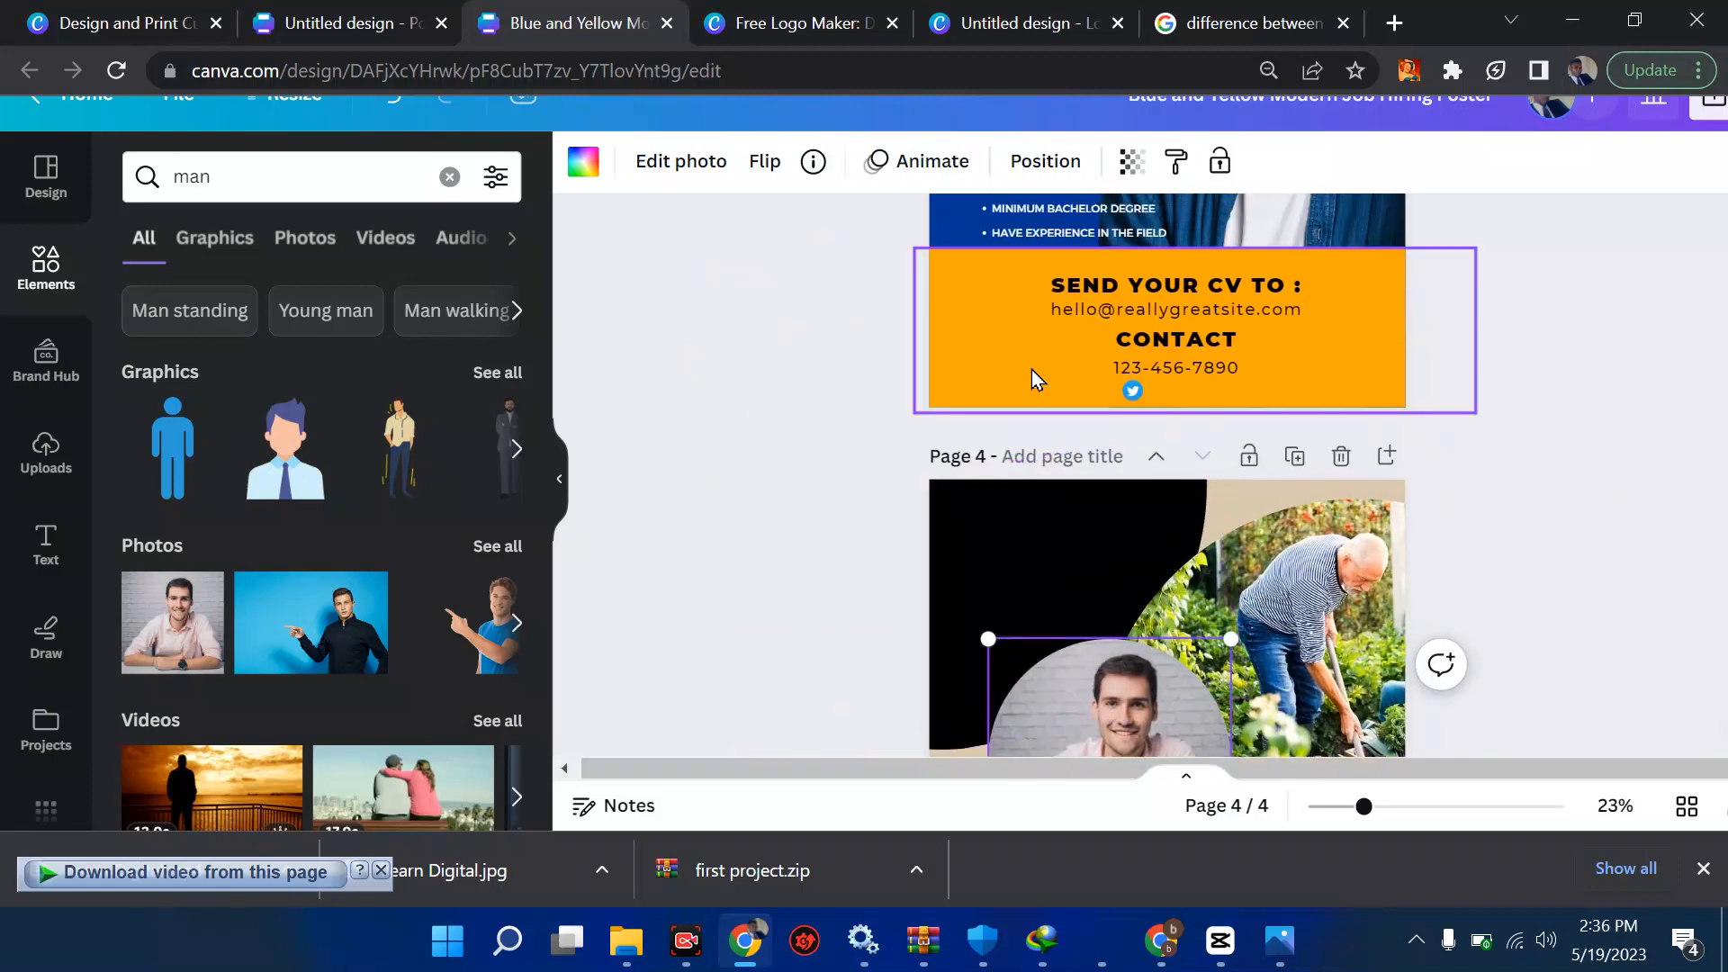
{"action": "scroll", "coordinate": [1031, 369], "scroll_direction": "up", "scroll_amount": 5}
{"action": "scroll", "coordinate": [1035, 378], "scroll_direction": "up", "scroll_amount": 1}
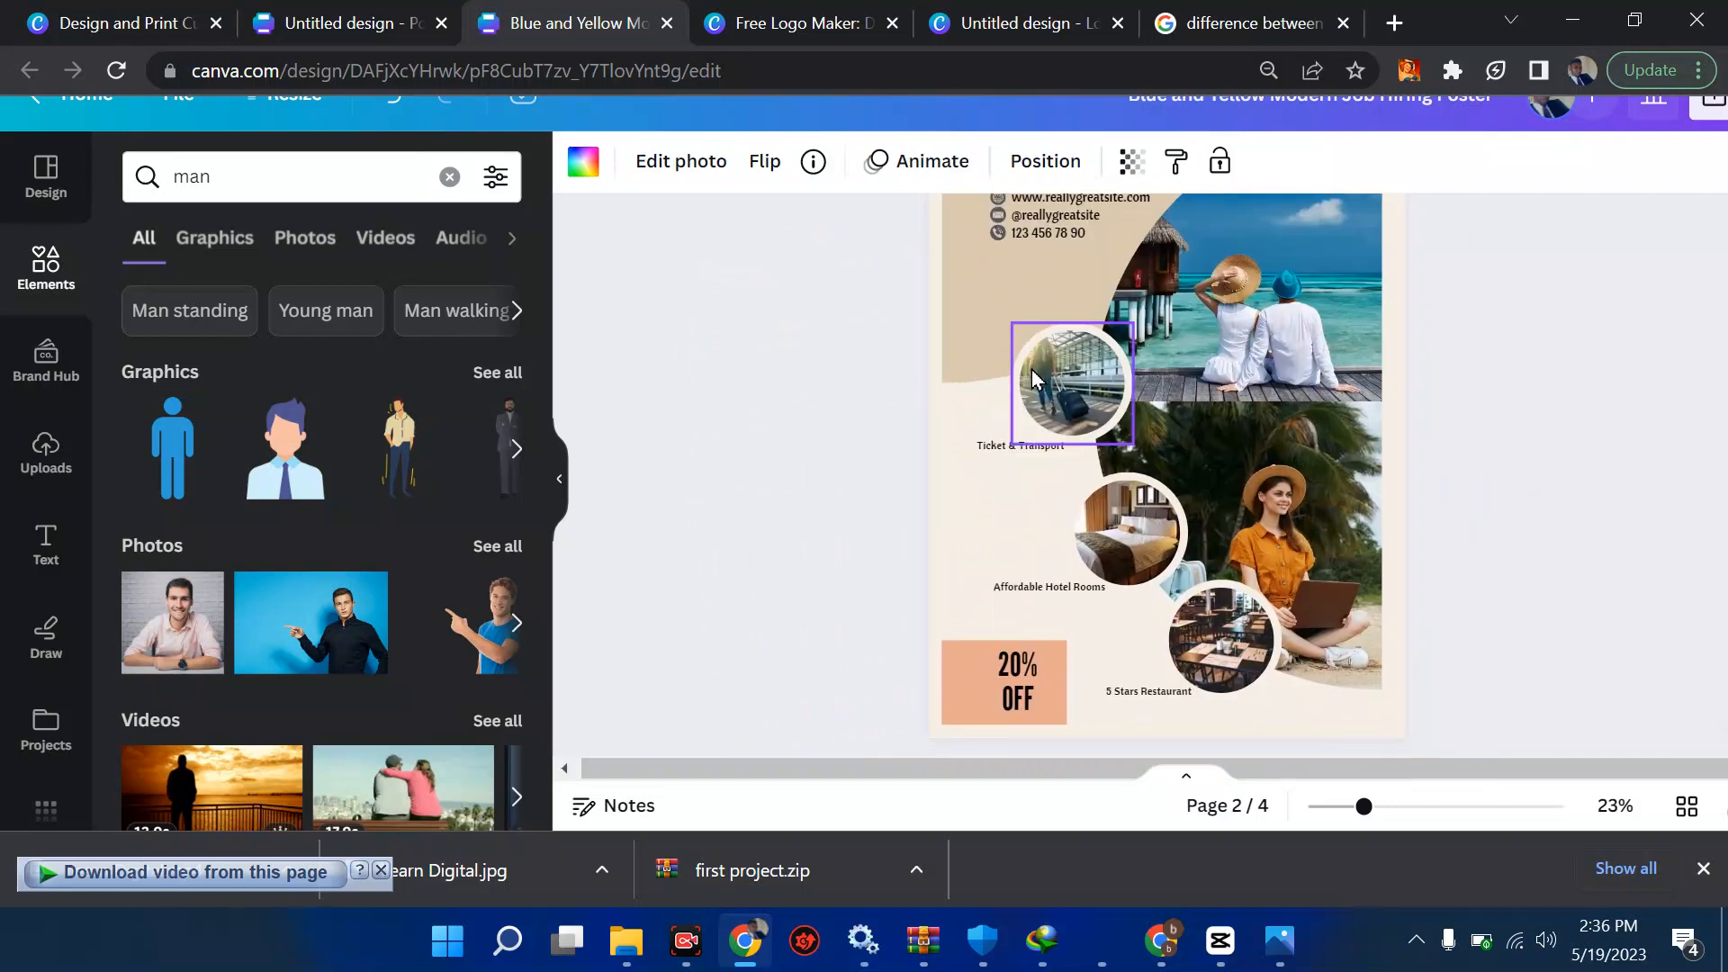
{"action": "scroll", "coordinate": [1053, 378], "scroll_direction": "down", "scroll_amount": 2}
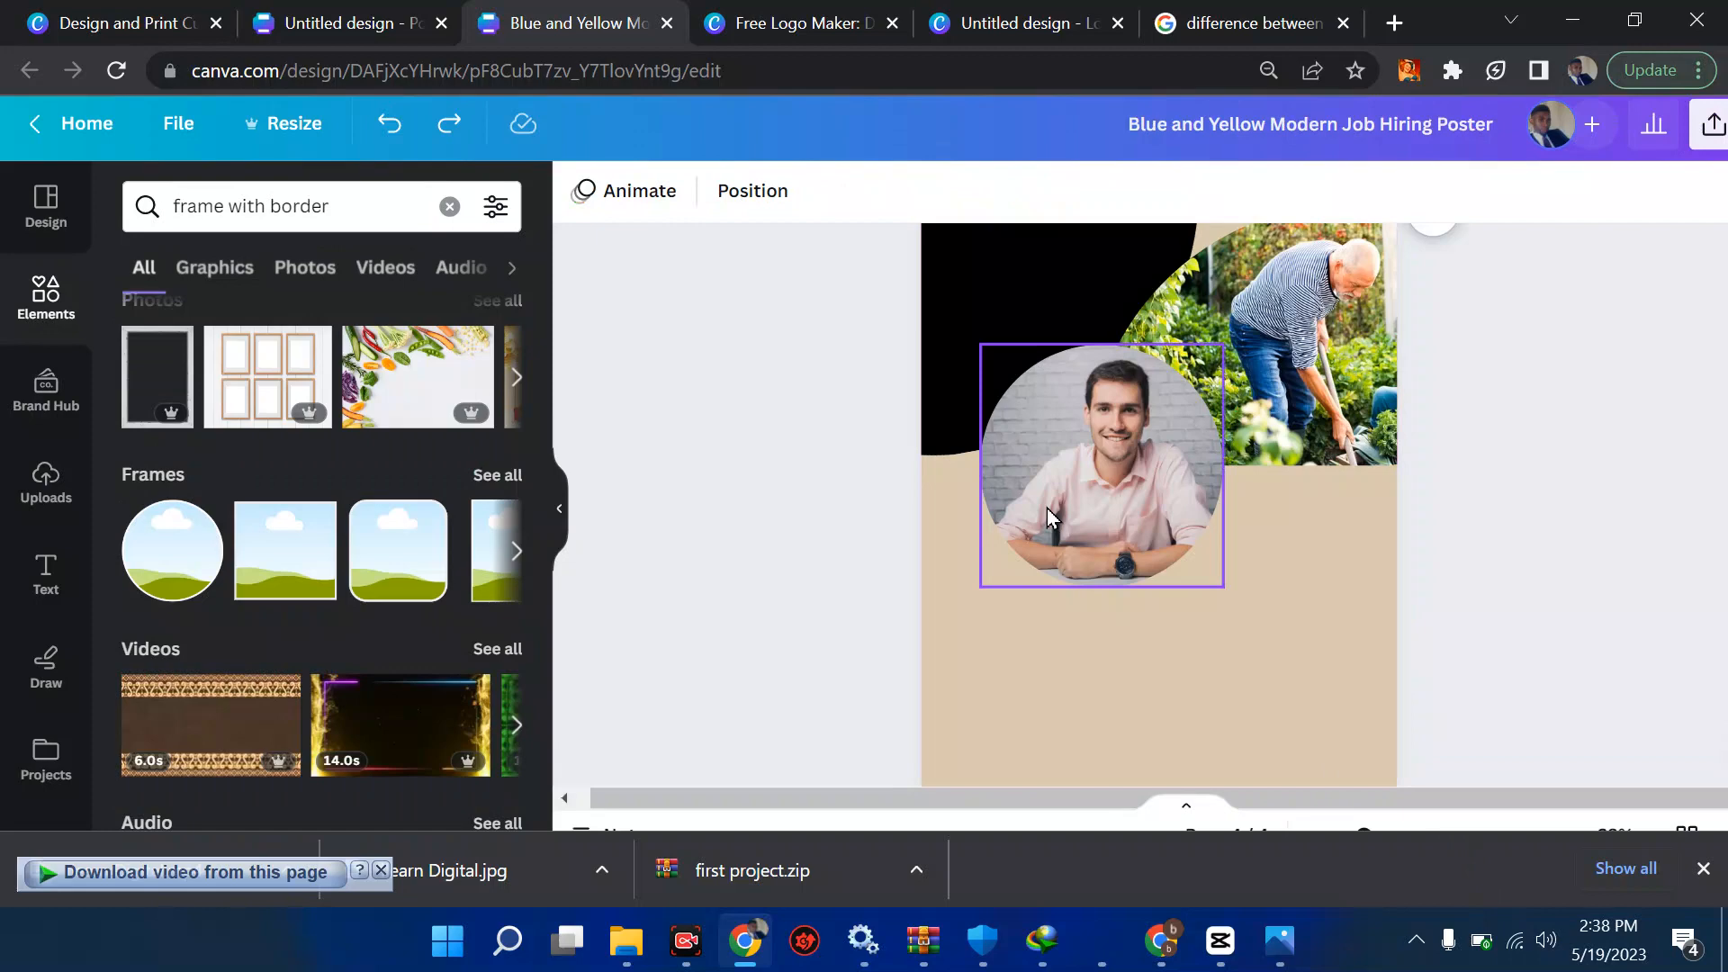
Search elements for "frame with thick border" and add the circular frame with the purple border to page 2.
{"action": "scroll", "coordinate": [1046, 507], "scroll_direction": "up", "scroll_amount": 15}
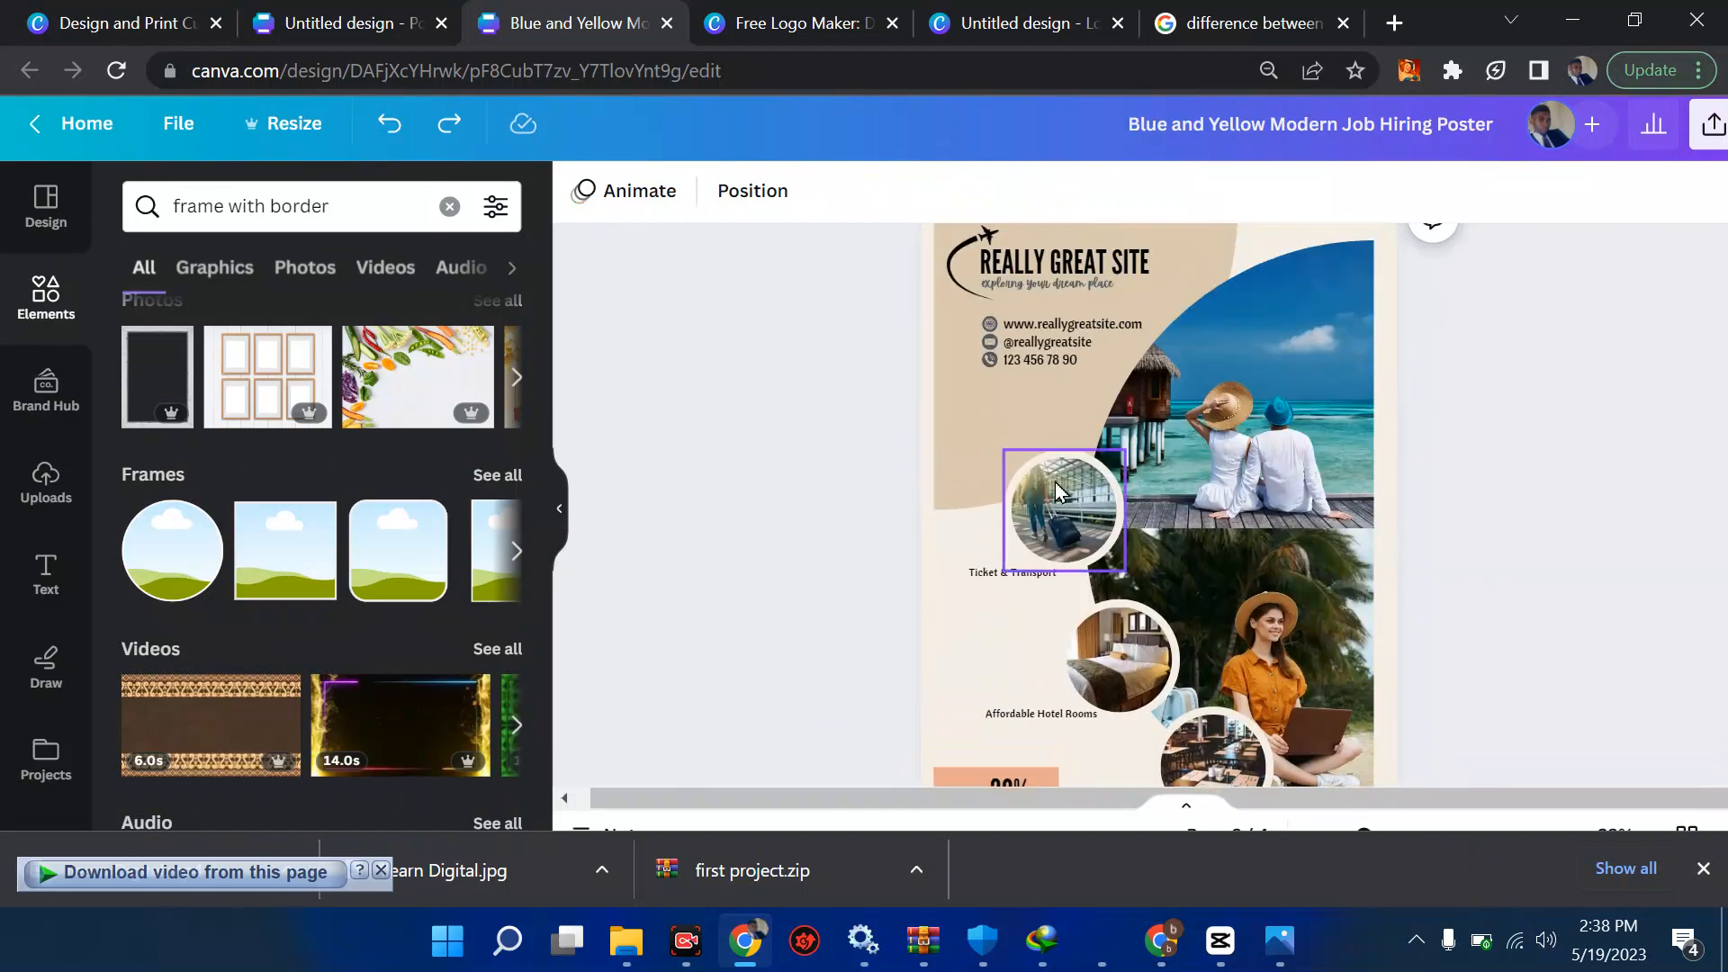
{"action": "scroll", "coordinate": [1060, 501], "scroll_direction": "down", "scroll_amount": 4}
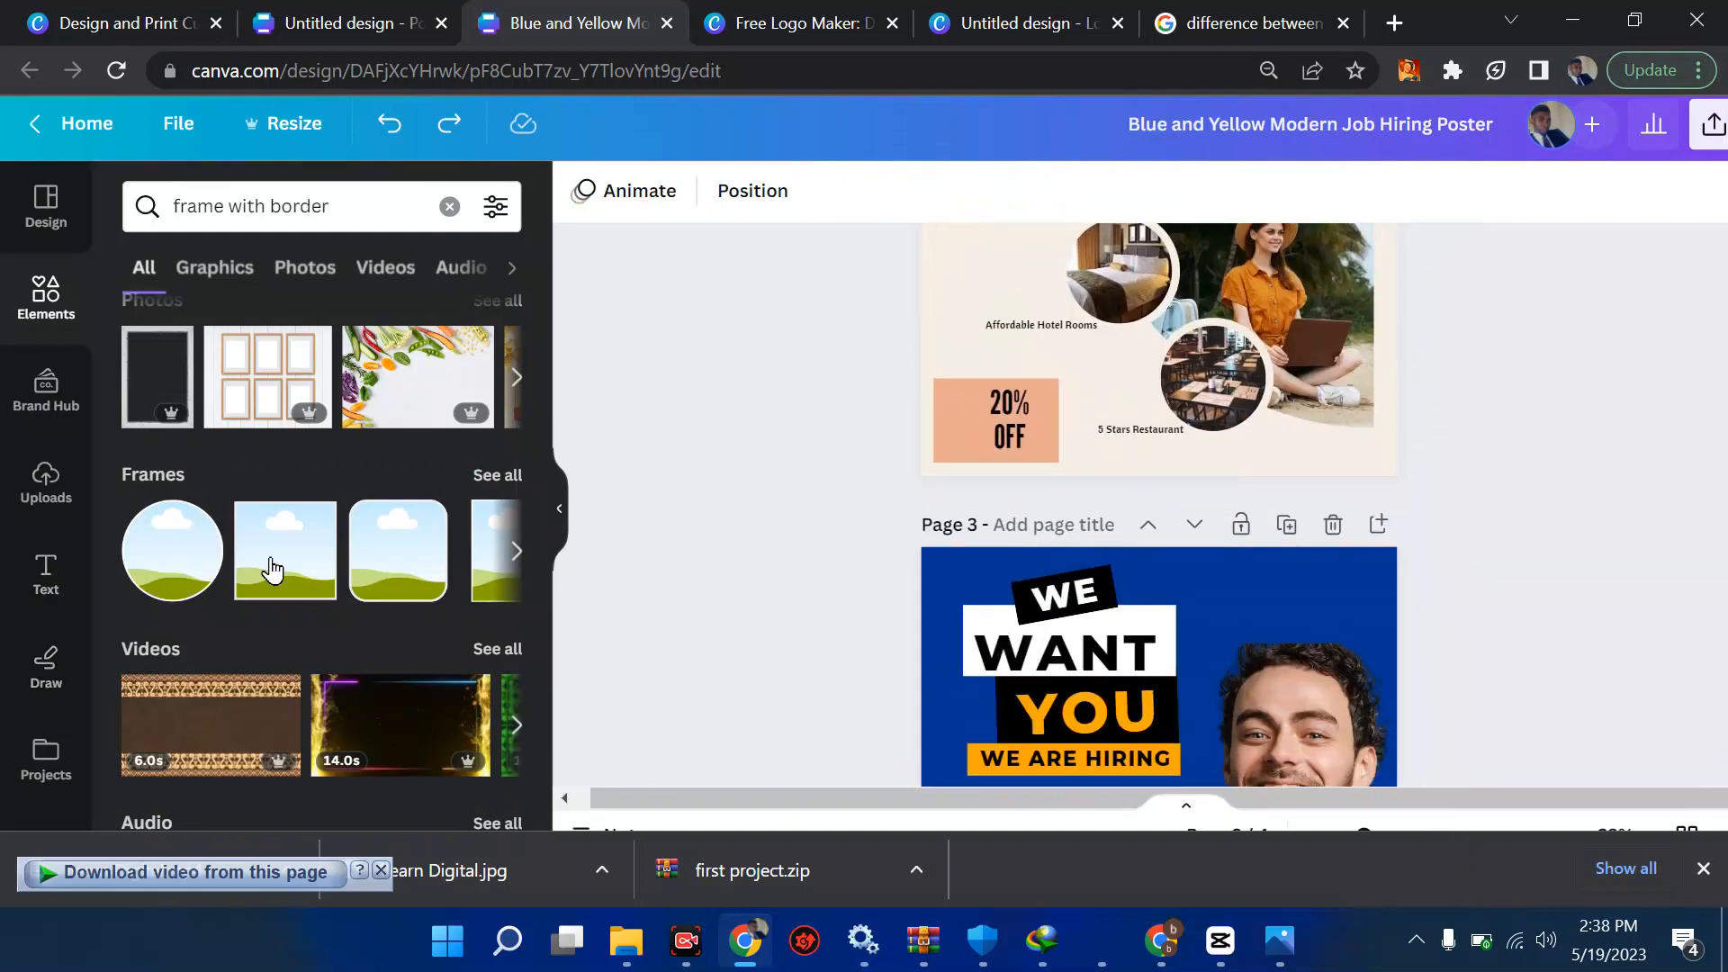
{"action": "left_click", "coordinate": [271, 202]}
{"action": "type", "text": "thic"}
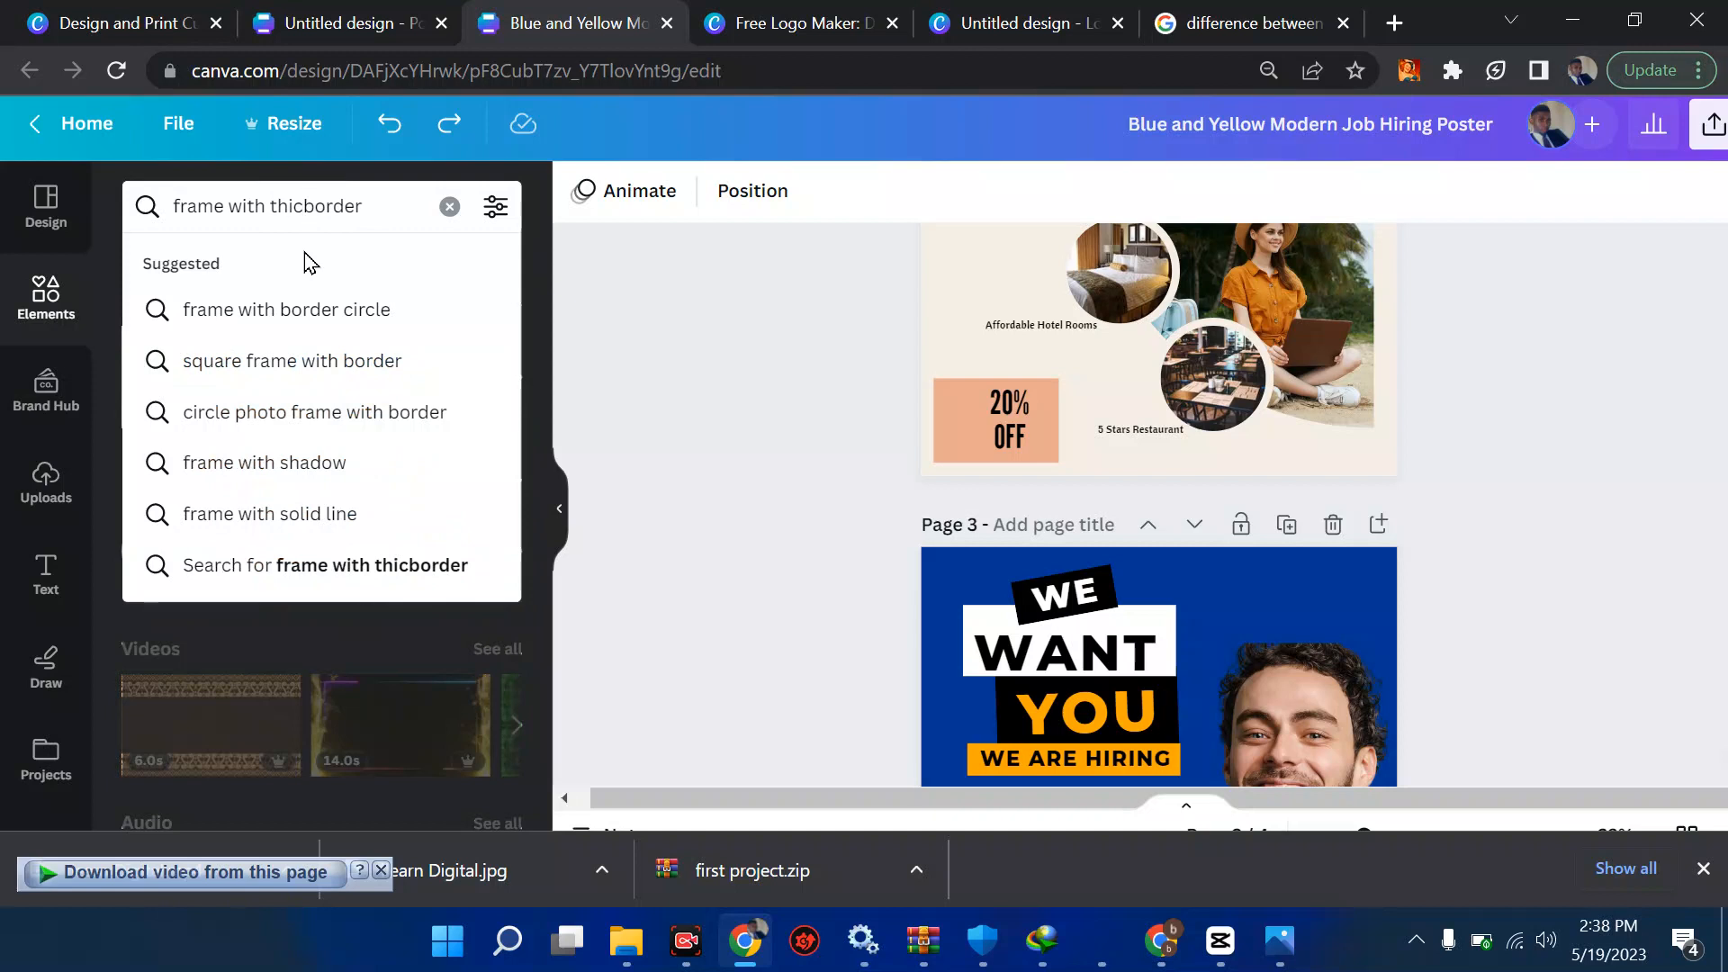
{"action": "type", "text": "k"}
{"action": "key", "text": "Return"}
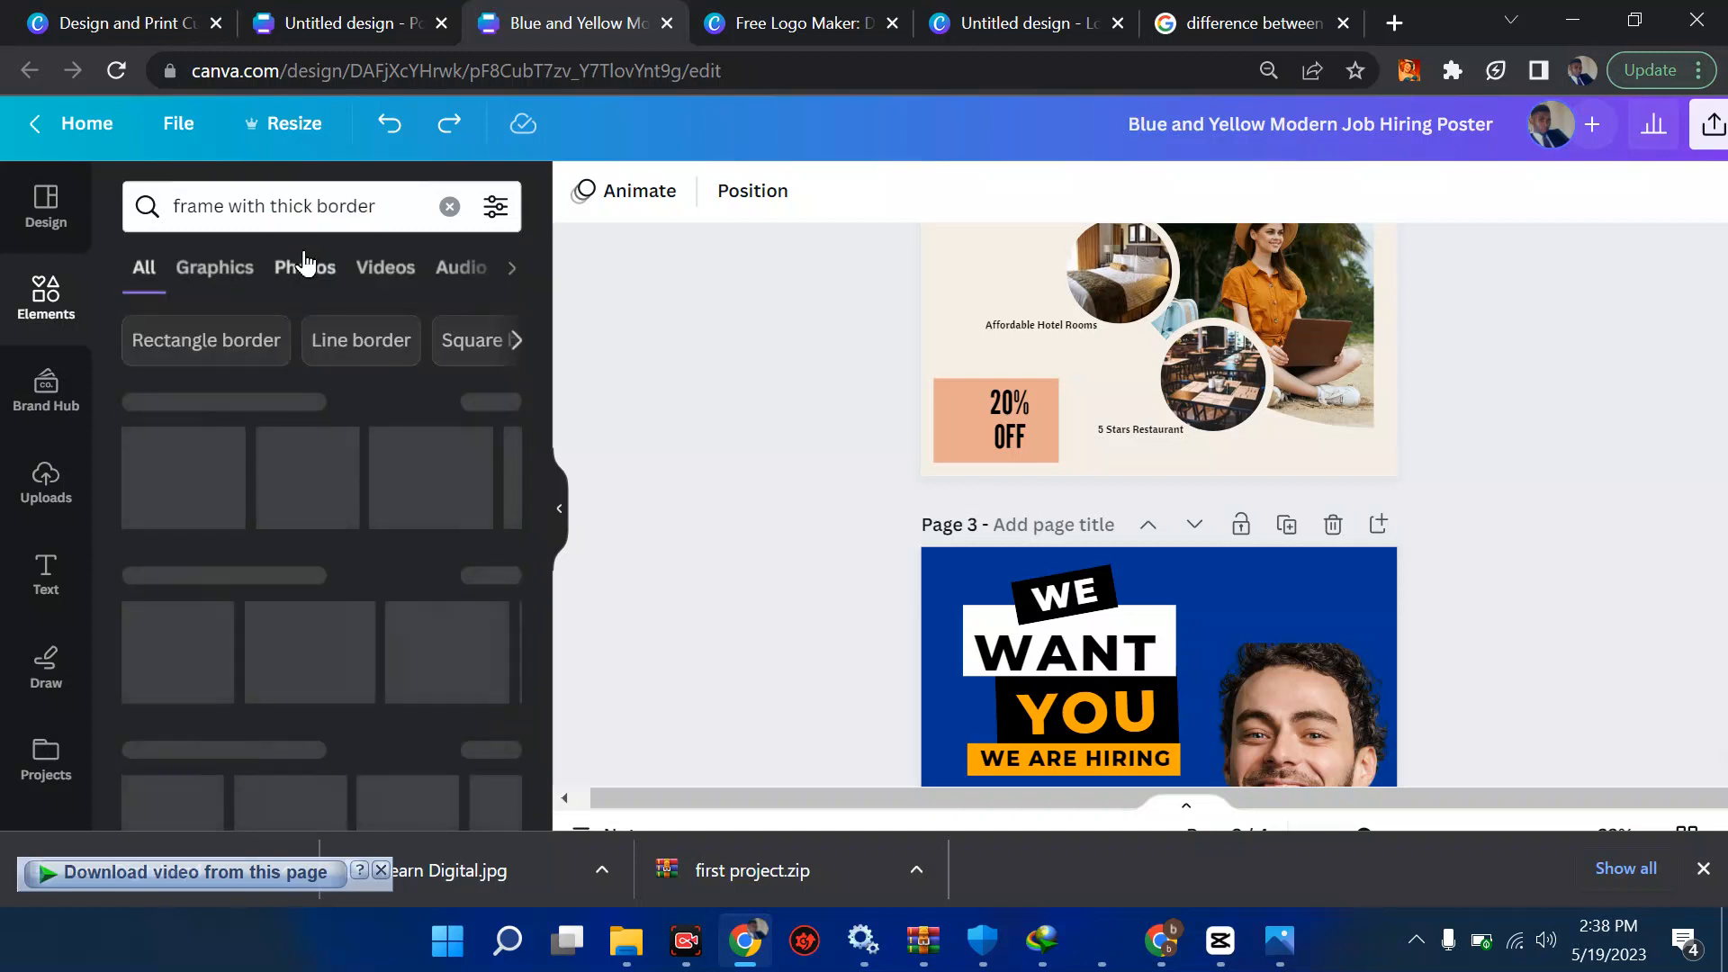
{"action": "scroll", "coordinate": [123, 608], "scroll_direction": "down", "scroll_amount": 2}
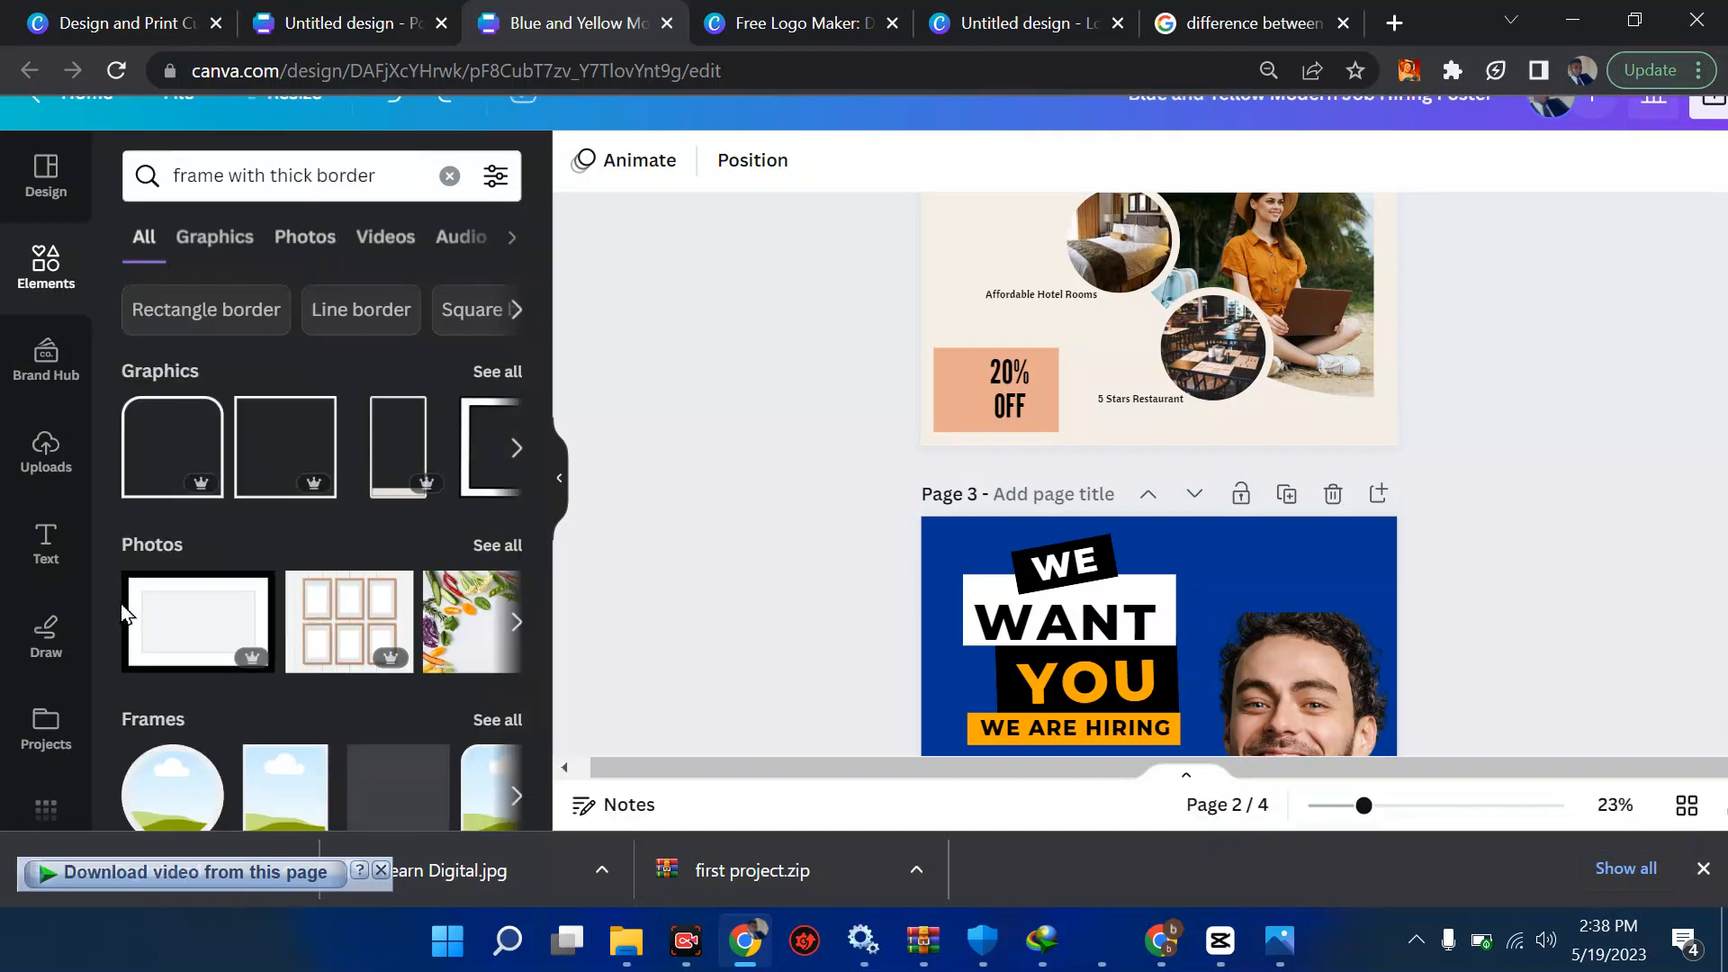
{"action": "scroll", "coordinate": [317, 789], "scroll_direction": "down", "scroll_amount": 3}
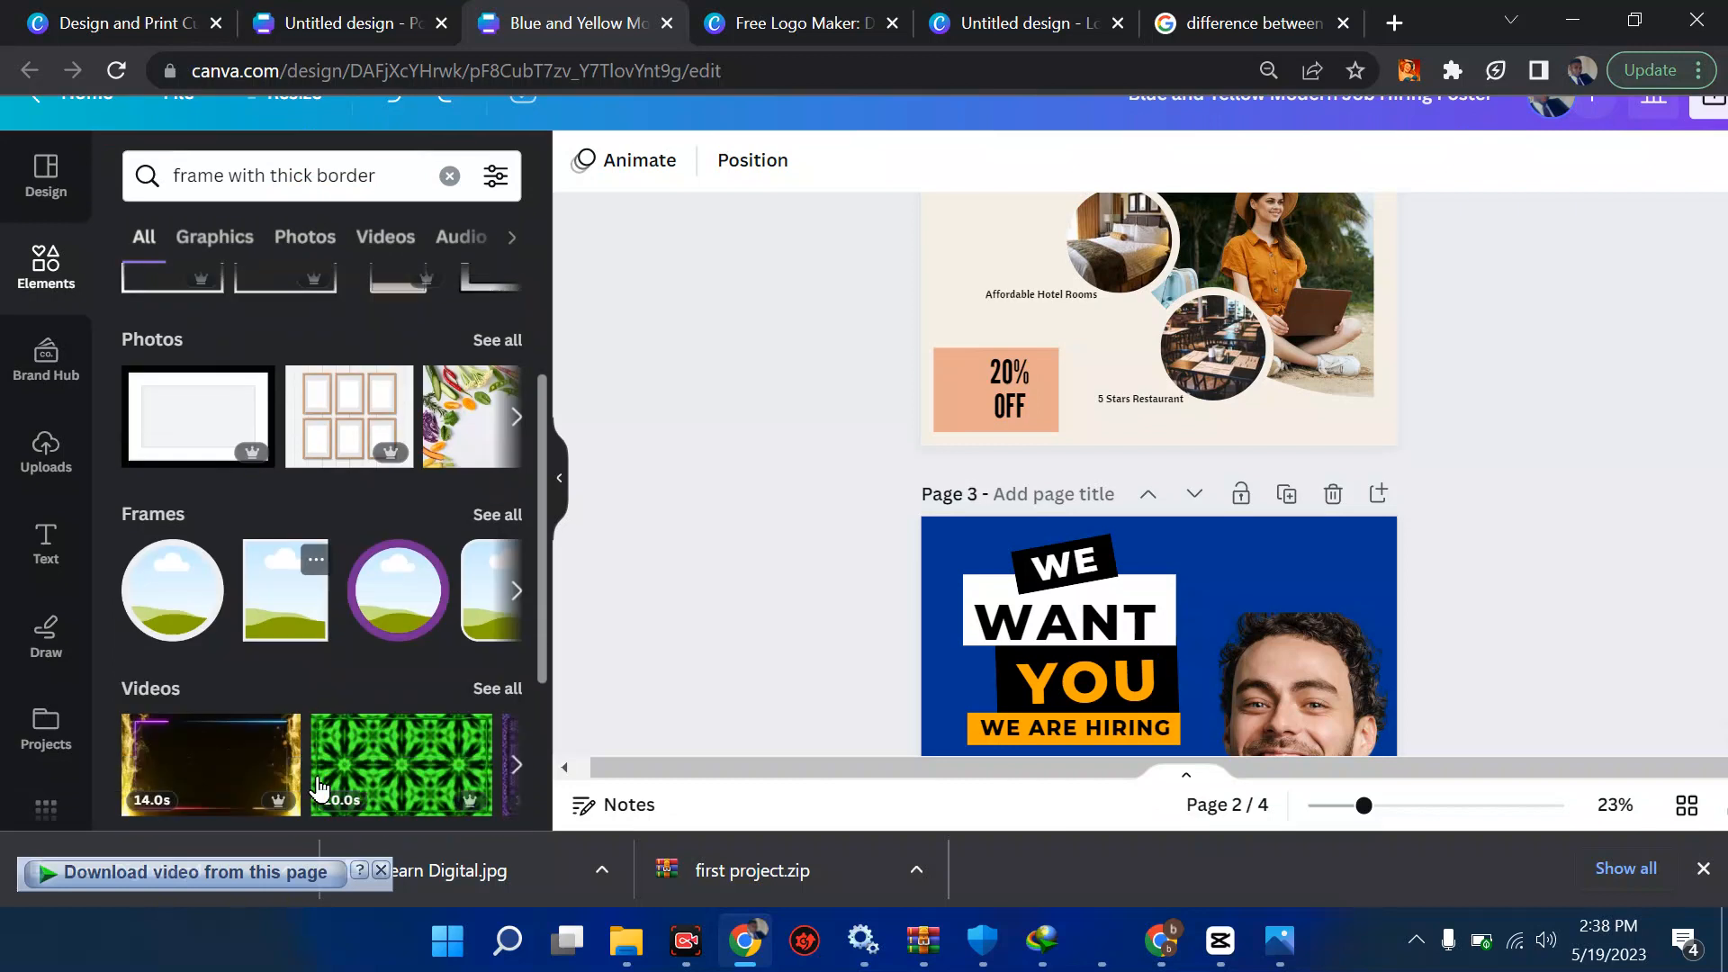
{"action": "left_click", "coordinate": [382, 556]}
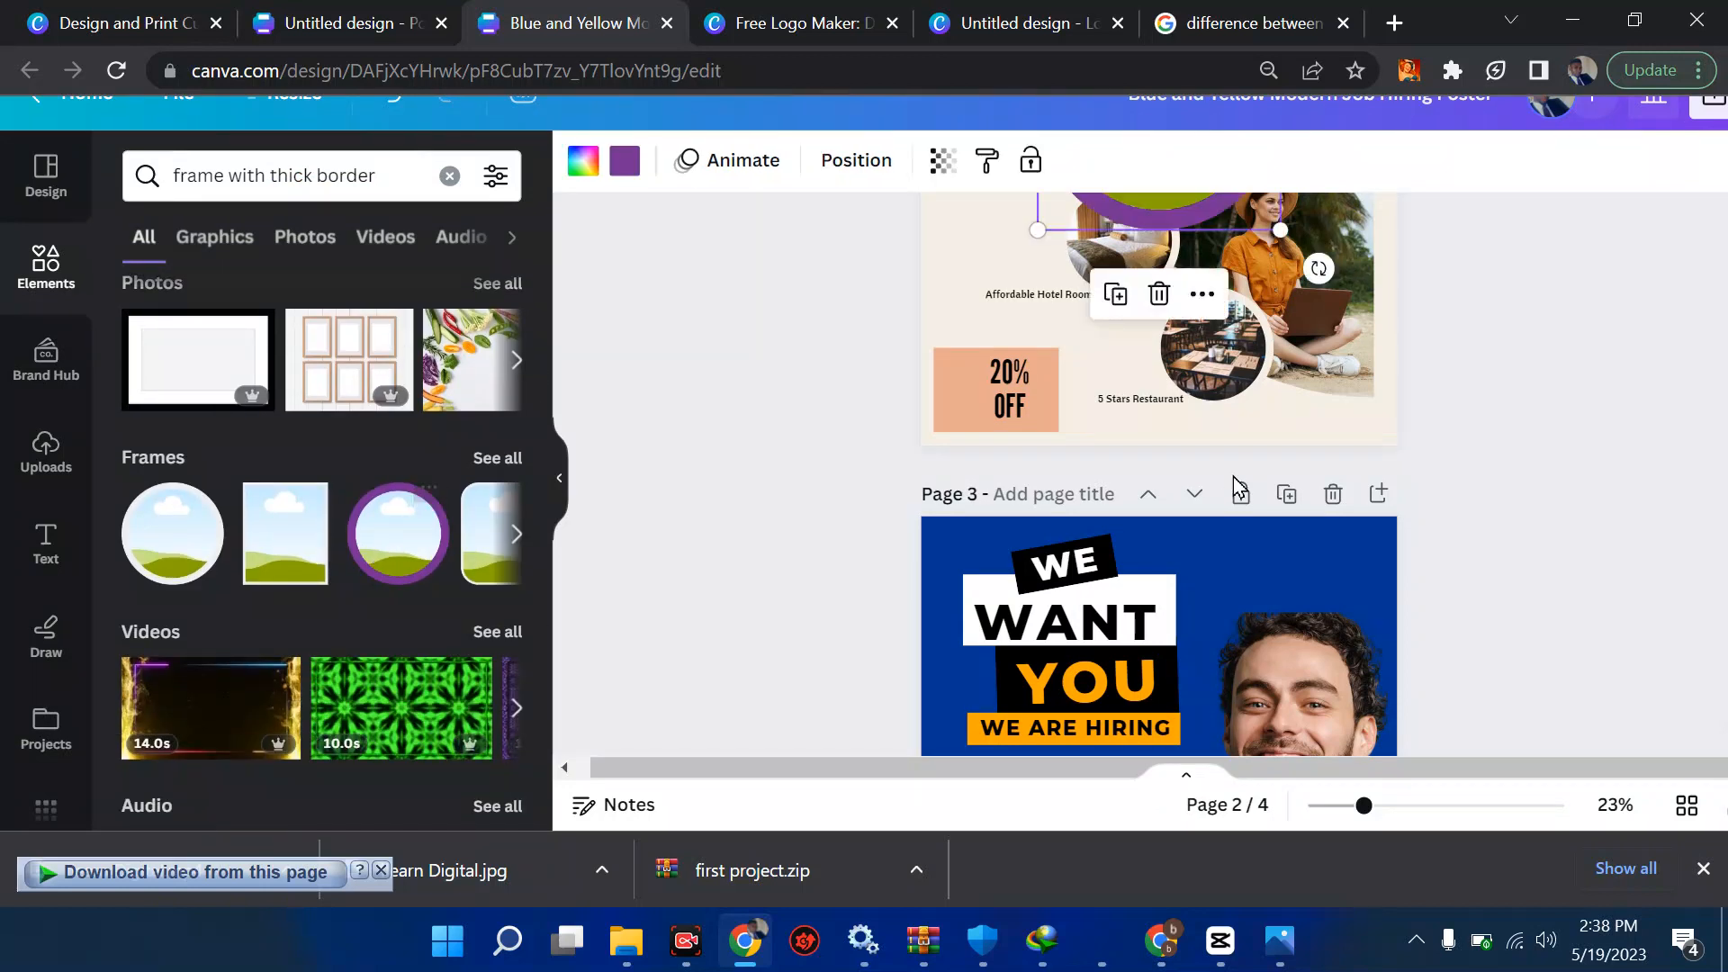
Recolour the new circular frame's purple border on page 2 to the dark grey from the document colours.
{"action": "scroll", "coordinate": [1202, 289], "scroll_direction": "up", "scroll_amount": 3}
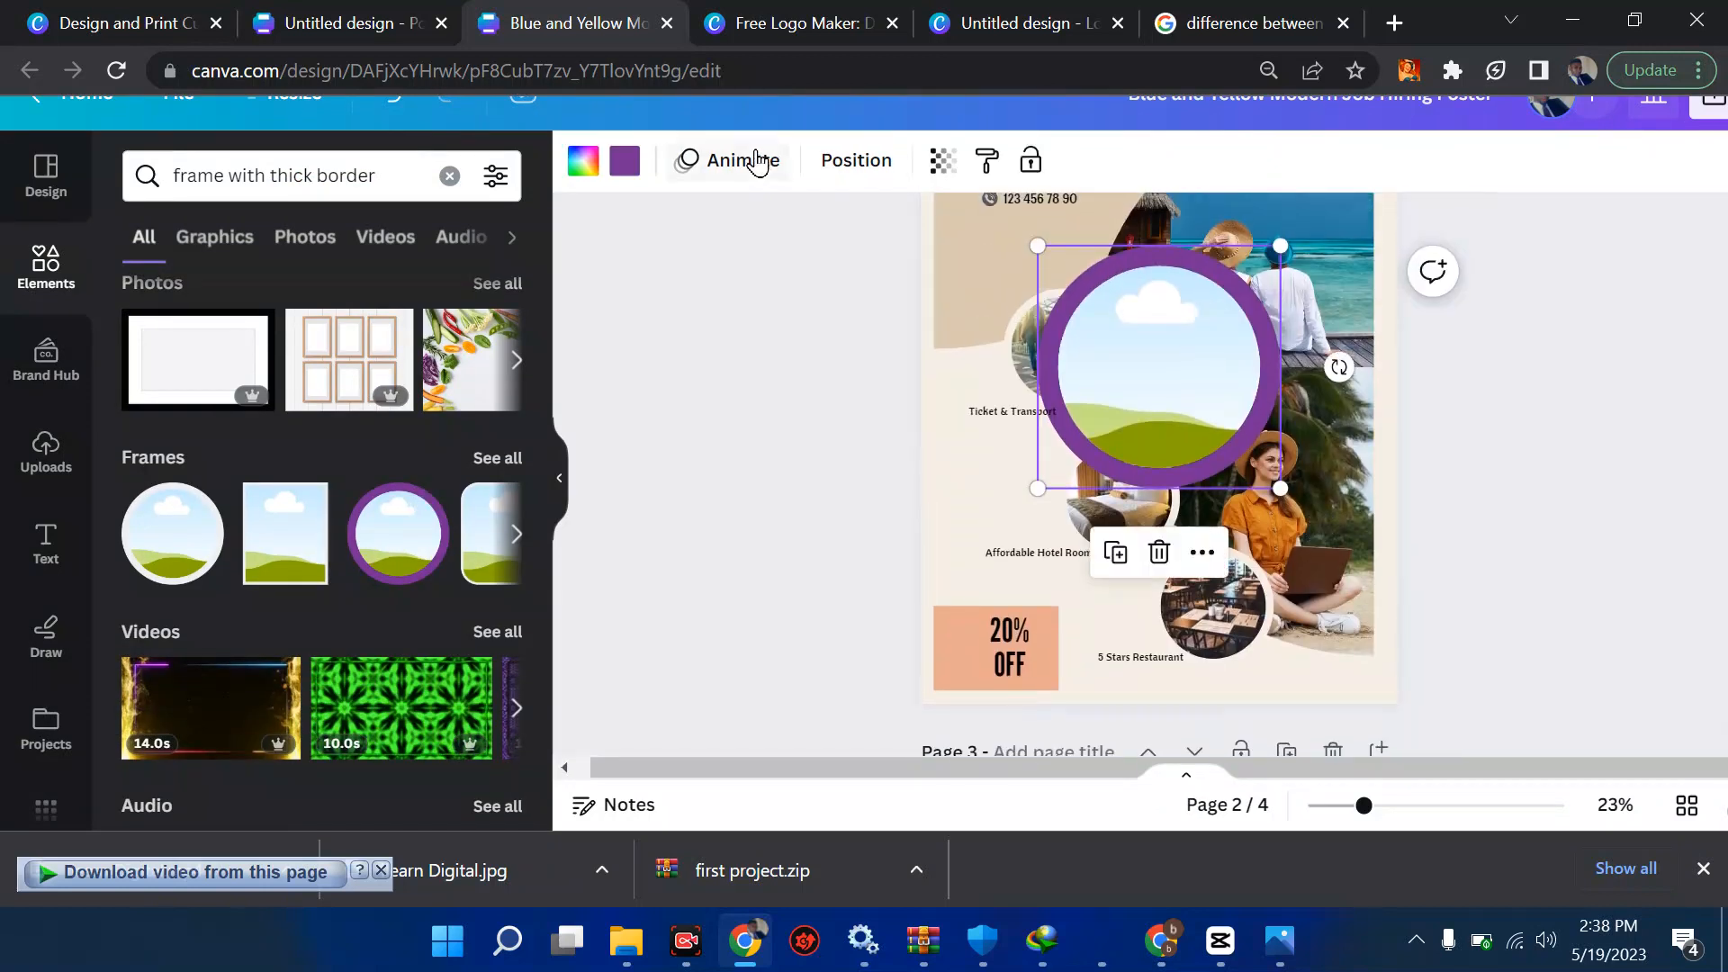
{"action": "left_click", "coordinate": [626, 167]}
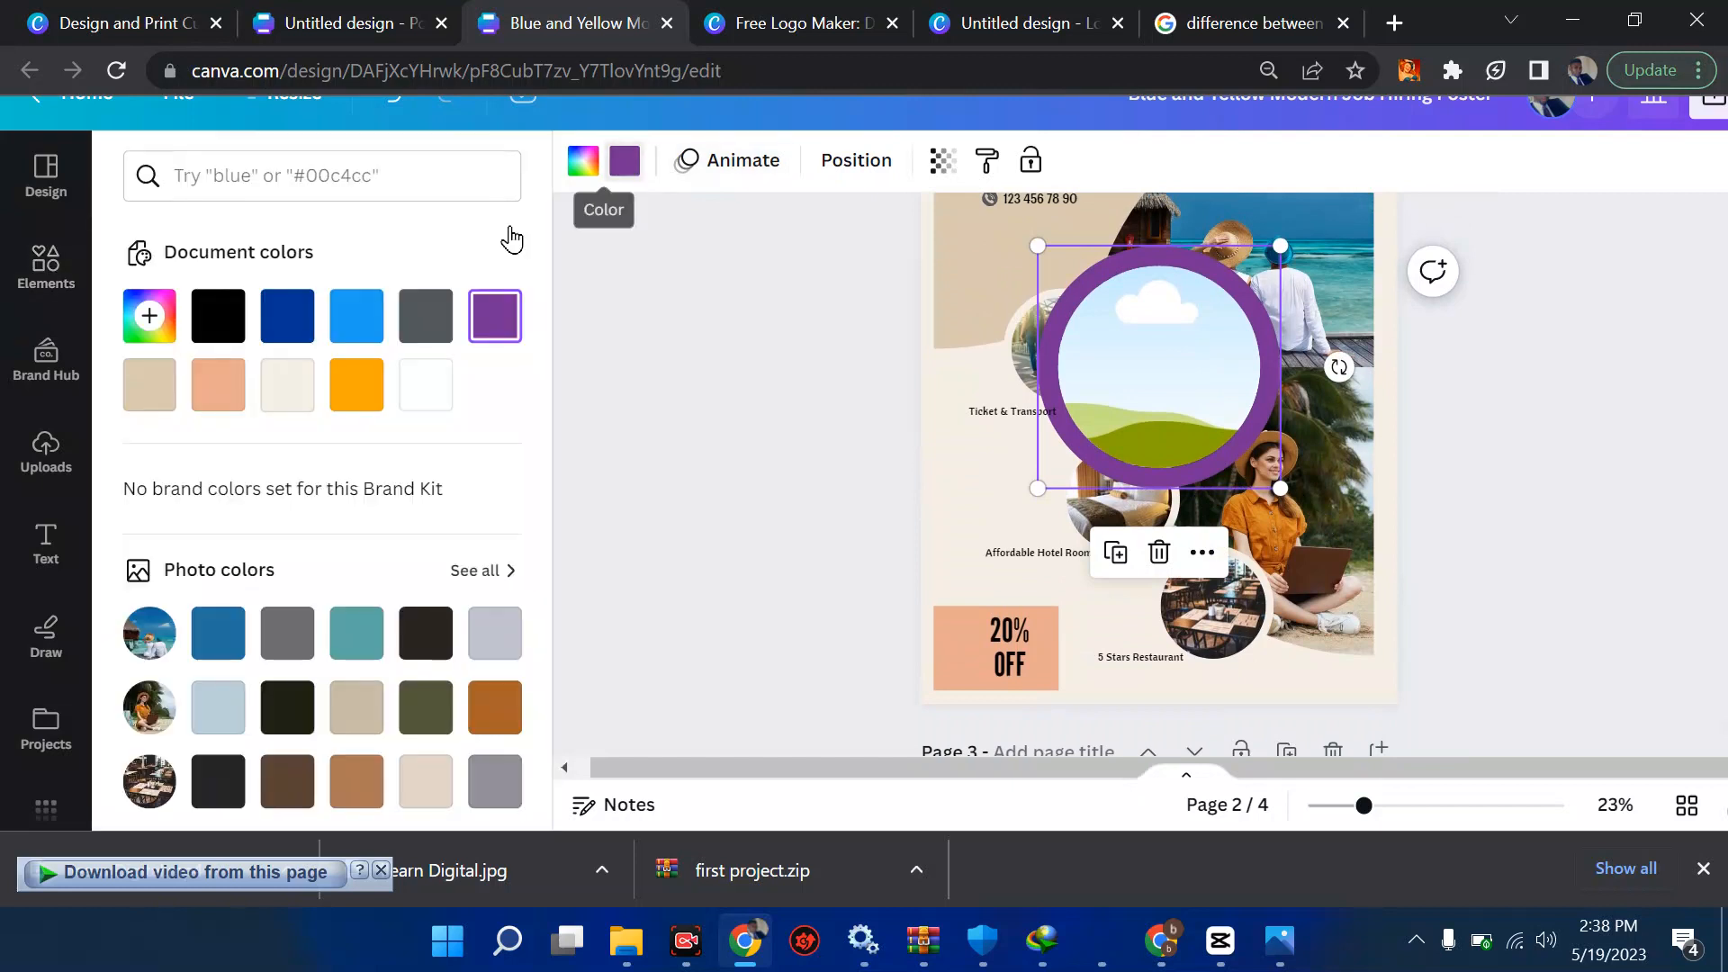
{"action": "left_click", "coordinate": [425, 316]}
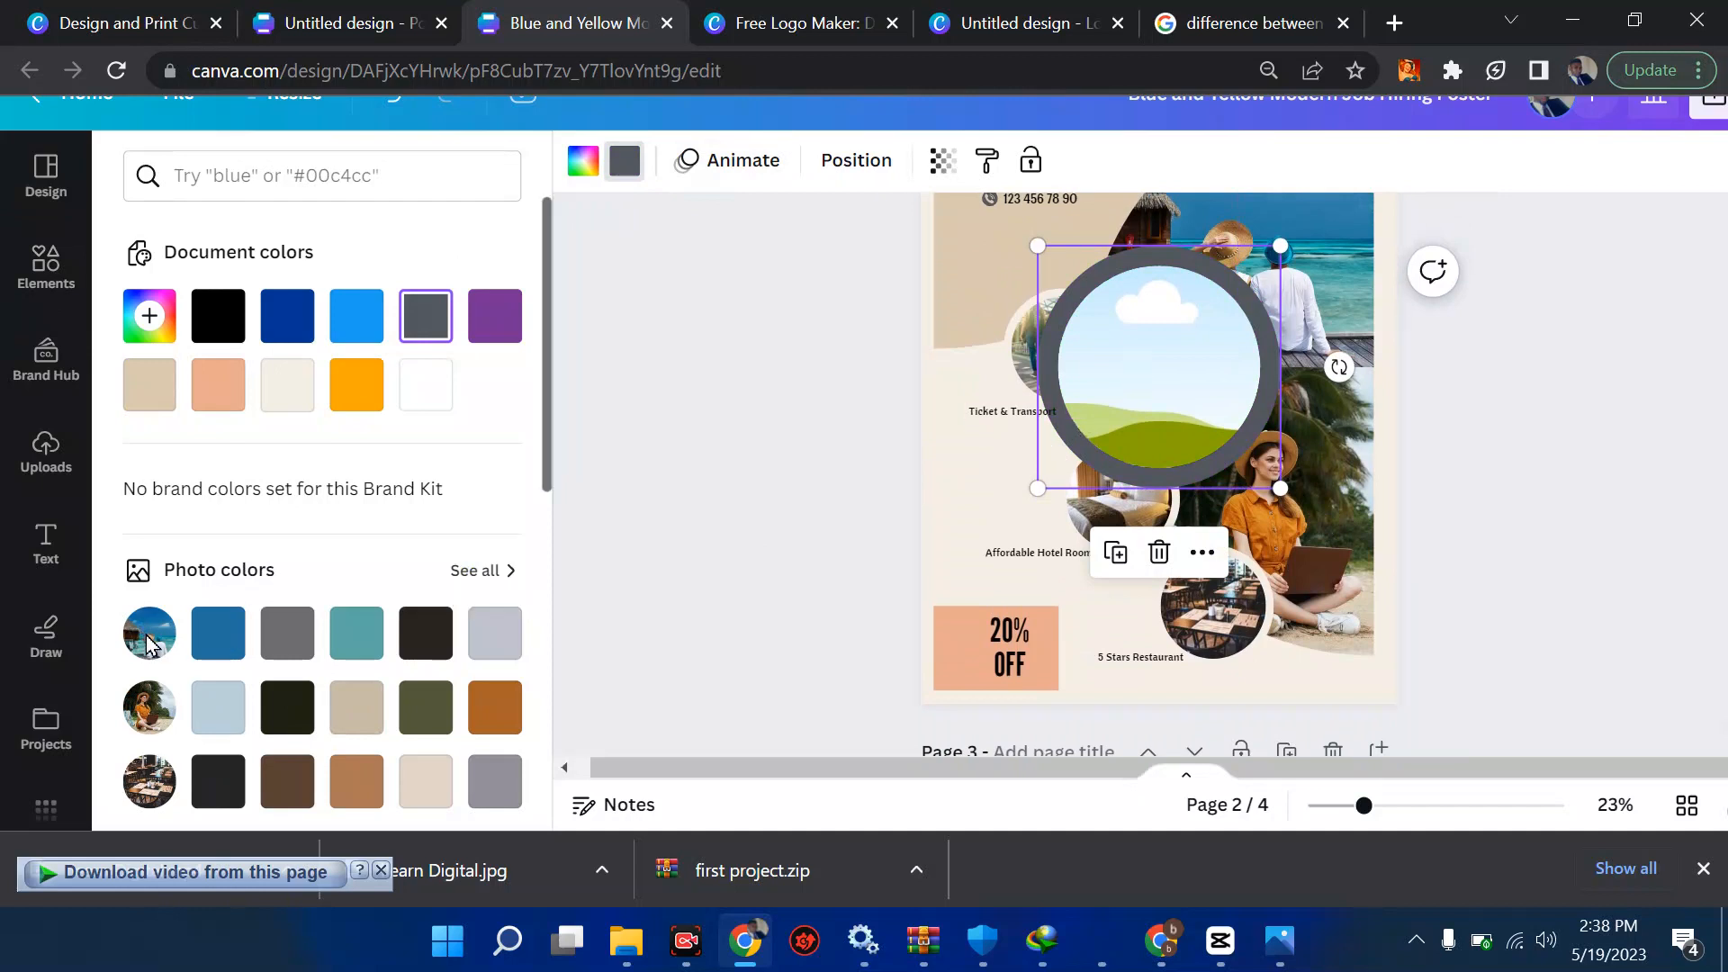
{"action": "left_click", "coordinate": [699, 415]}
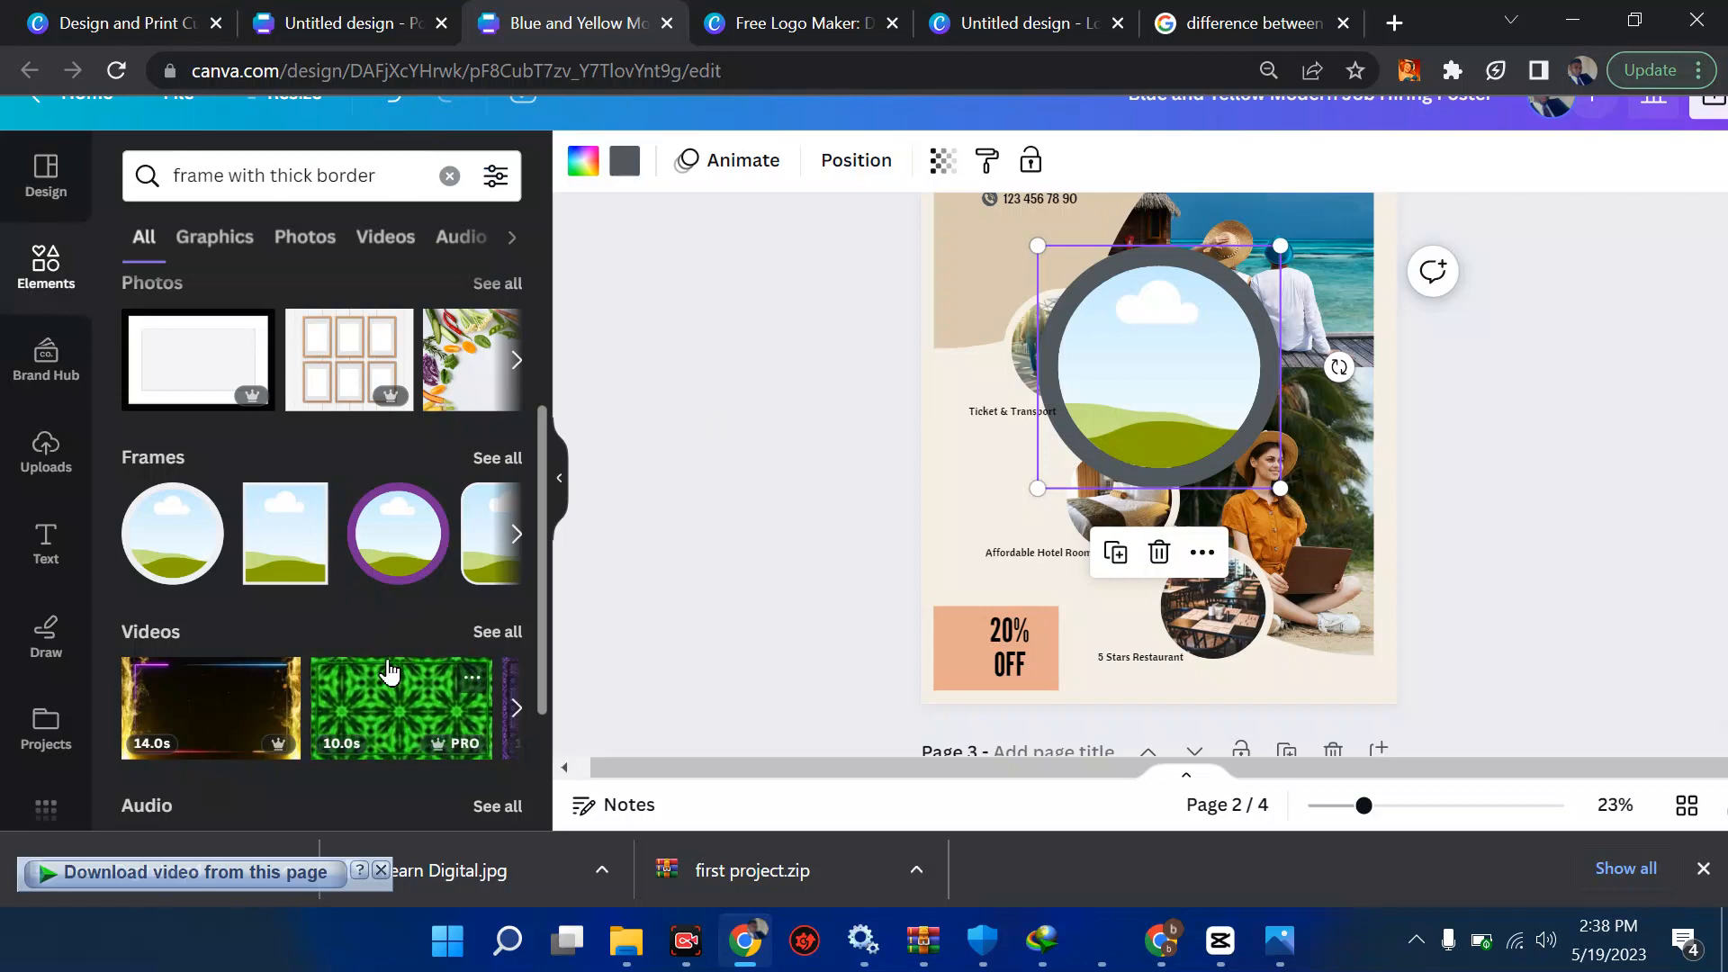
{"action": "scroll", "coordinate": [334, 691], "scroll_direction": "up", "scroll_amount": 3}
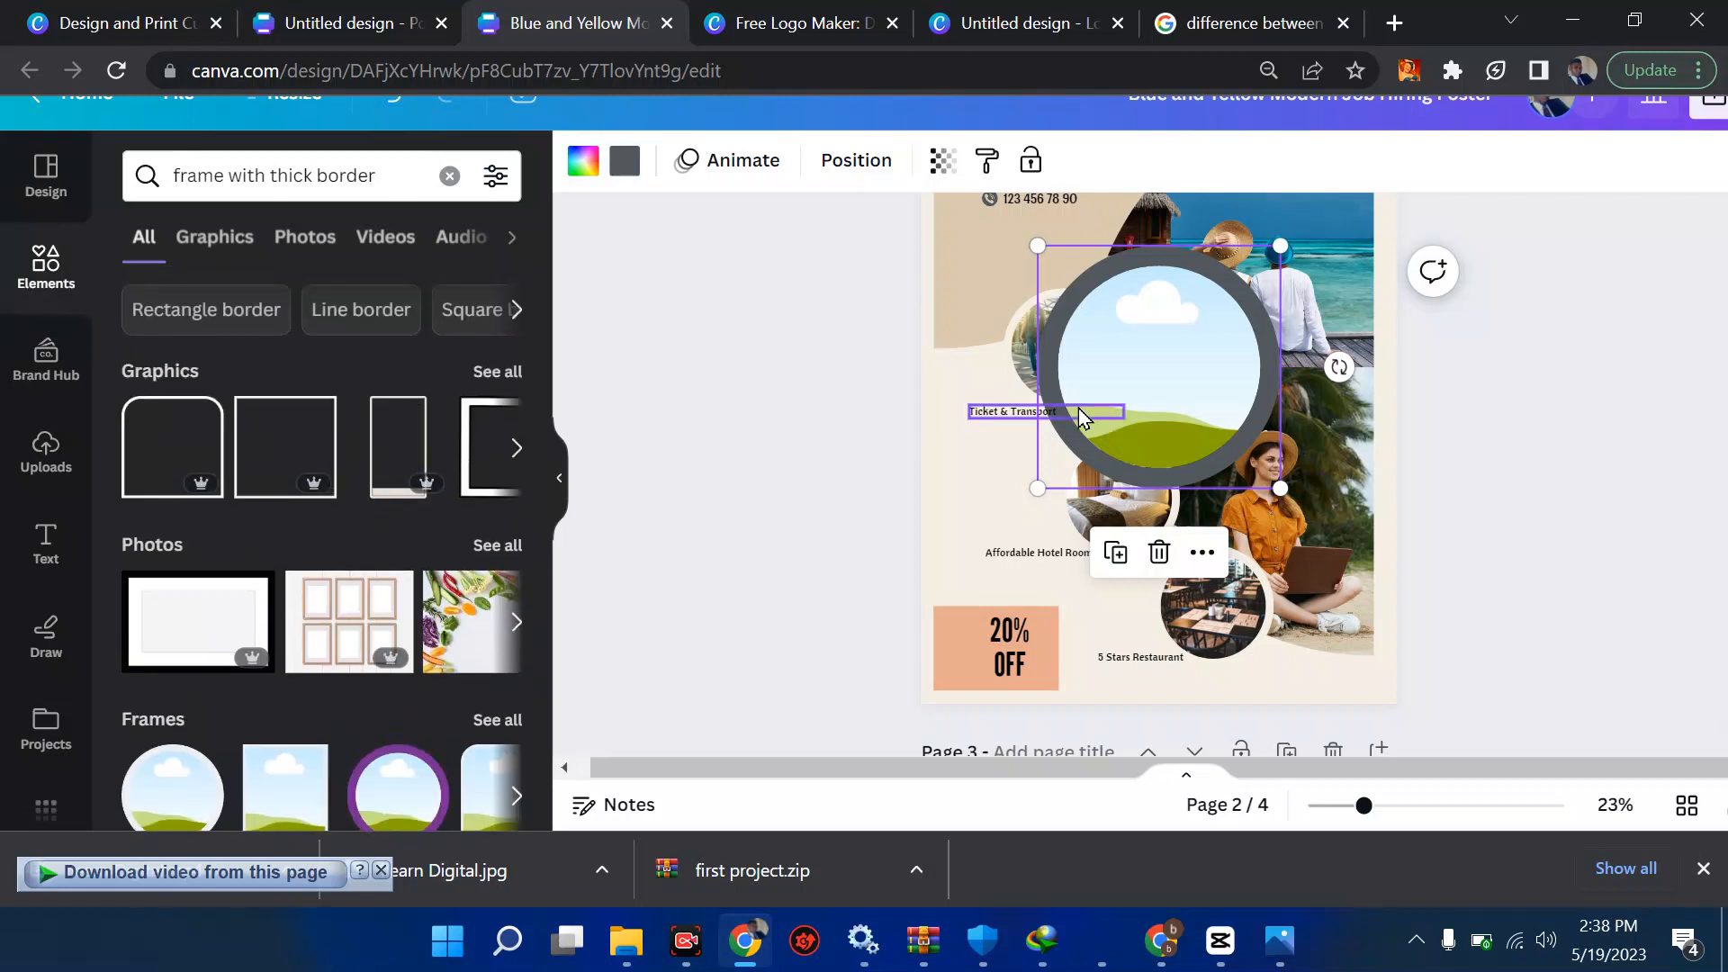
Detach the photo of the woman with the laptop from its frame on page 2 and place it in the grey-bordered circular frame.
{"action": "left_click", "coordinate": [1365, 486]}
{"action": "right_click", "coordinate": [1366, 486]}
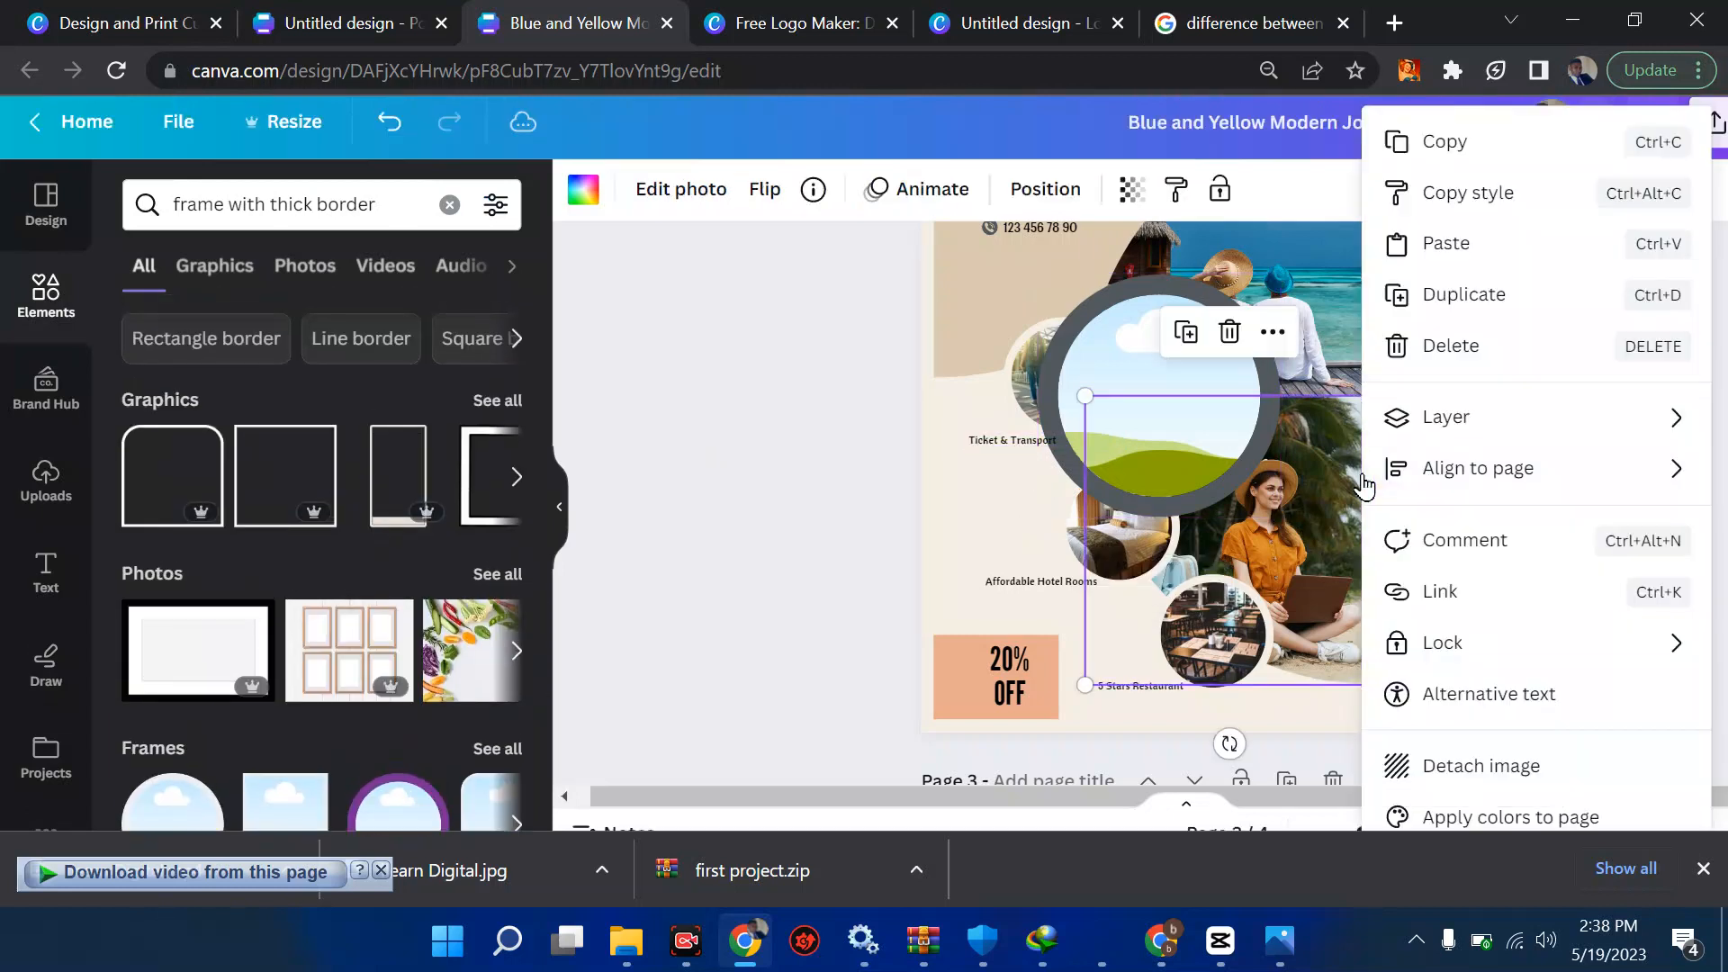
{"action": "left_click", "coordinate": [1443, 766]}
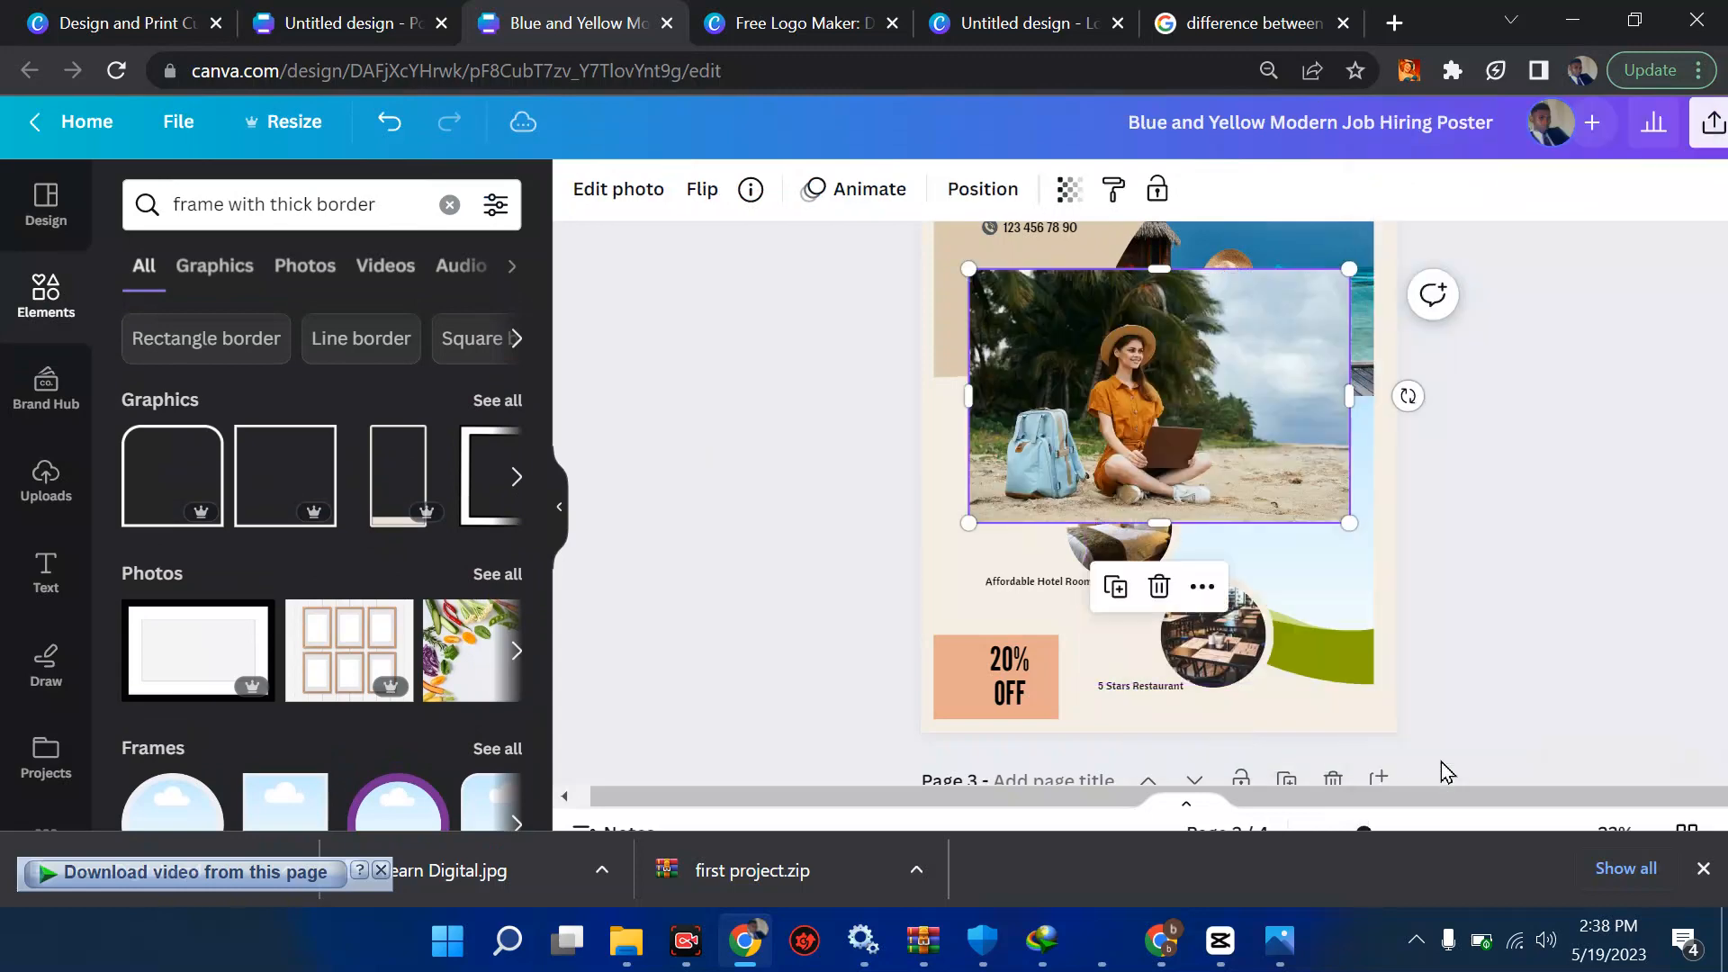
{"action": "left_click_drag", "start_coordinate": [1216, 491], "coordinate": [1113, 439]}
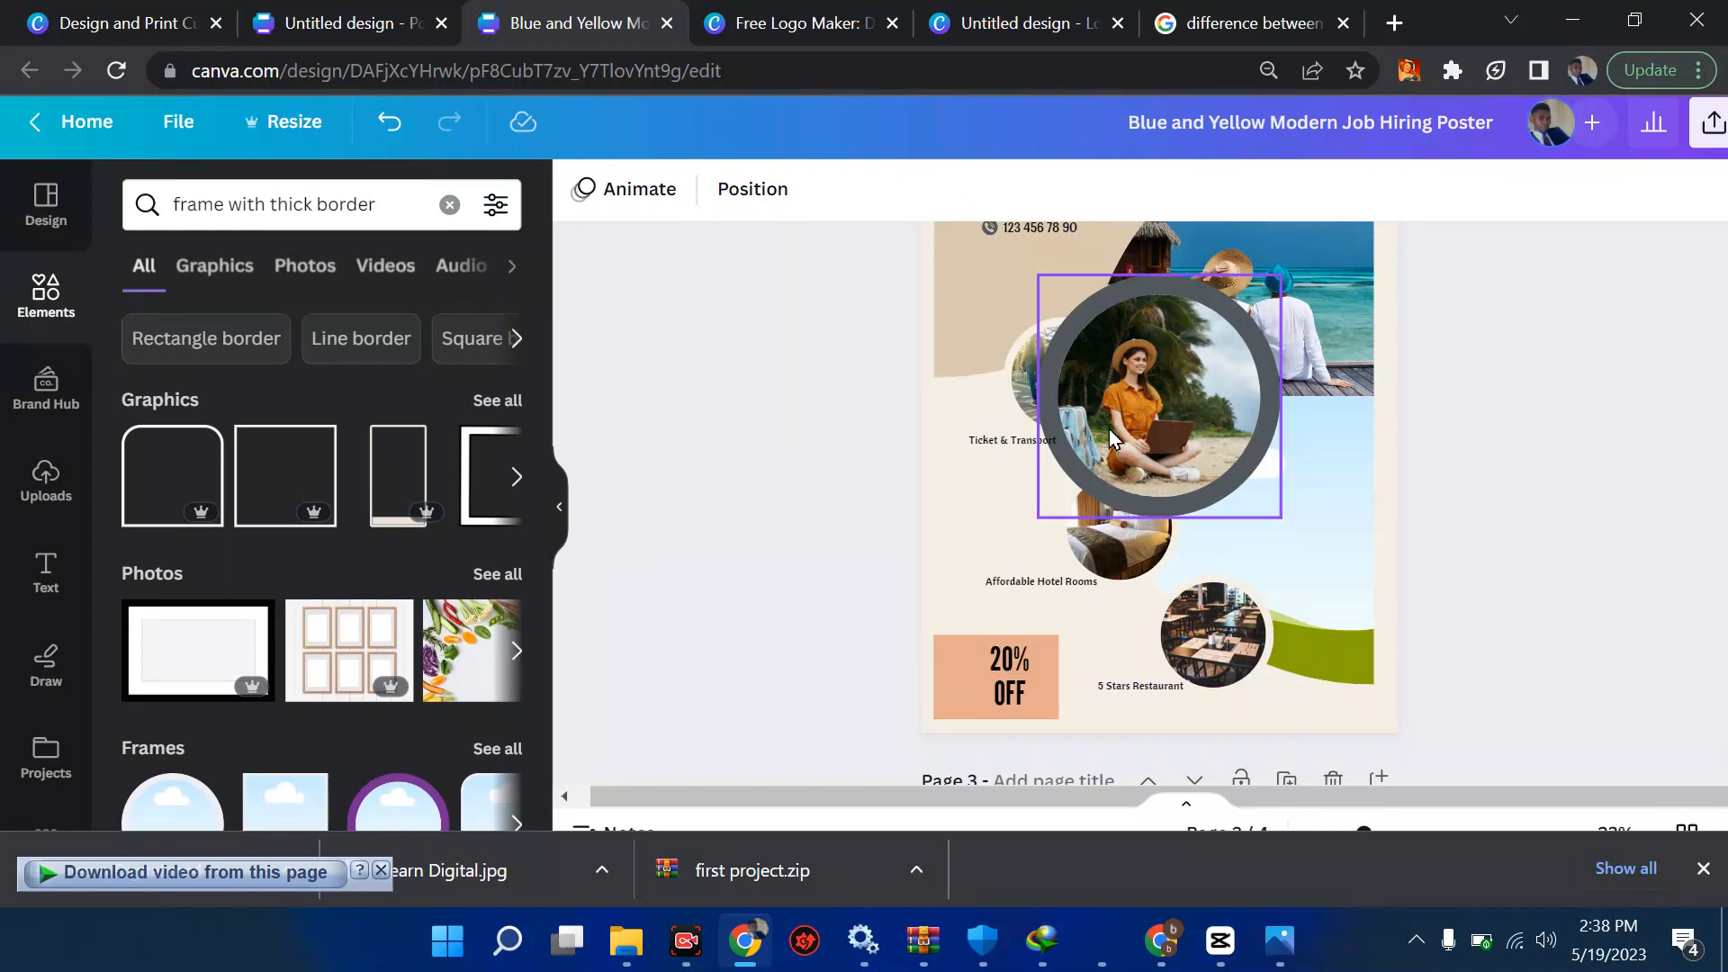
Examine the file types offered in the design's download options, and close them without downloading.
{"action": "scroll", "coordinate": [1112, 439], "scroll_direction": "down", "scroll_amount": 6}
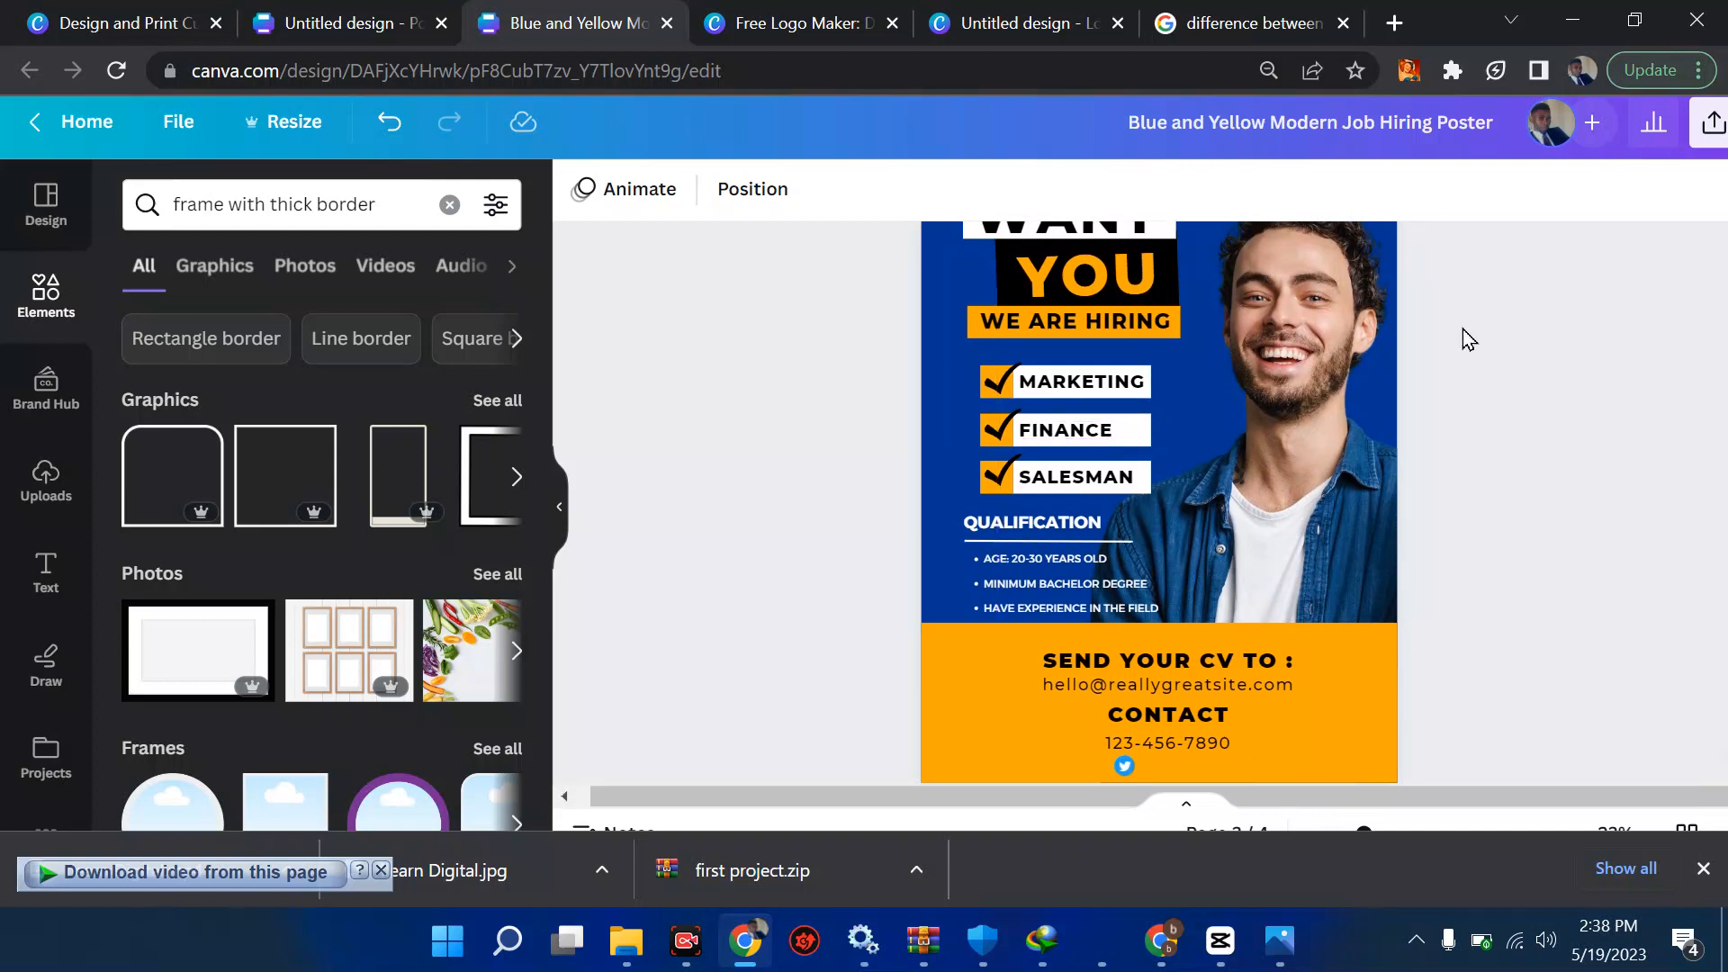
{"action": "scroll", "coordinate": [1639, 238], "scroll_direction": "down", "scroll_amount": 2}
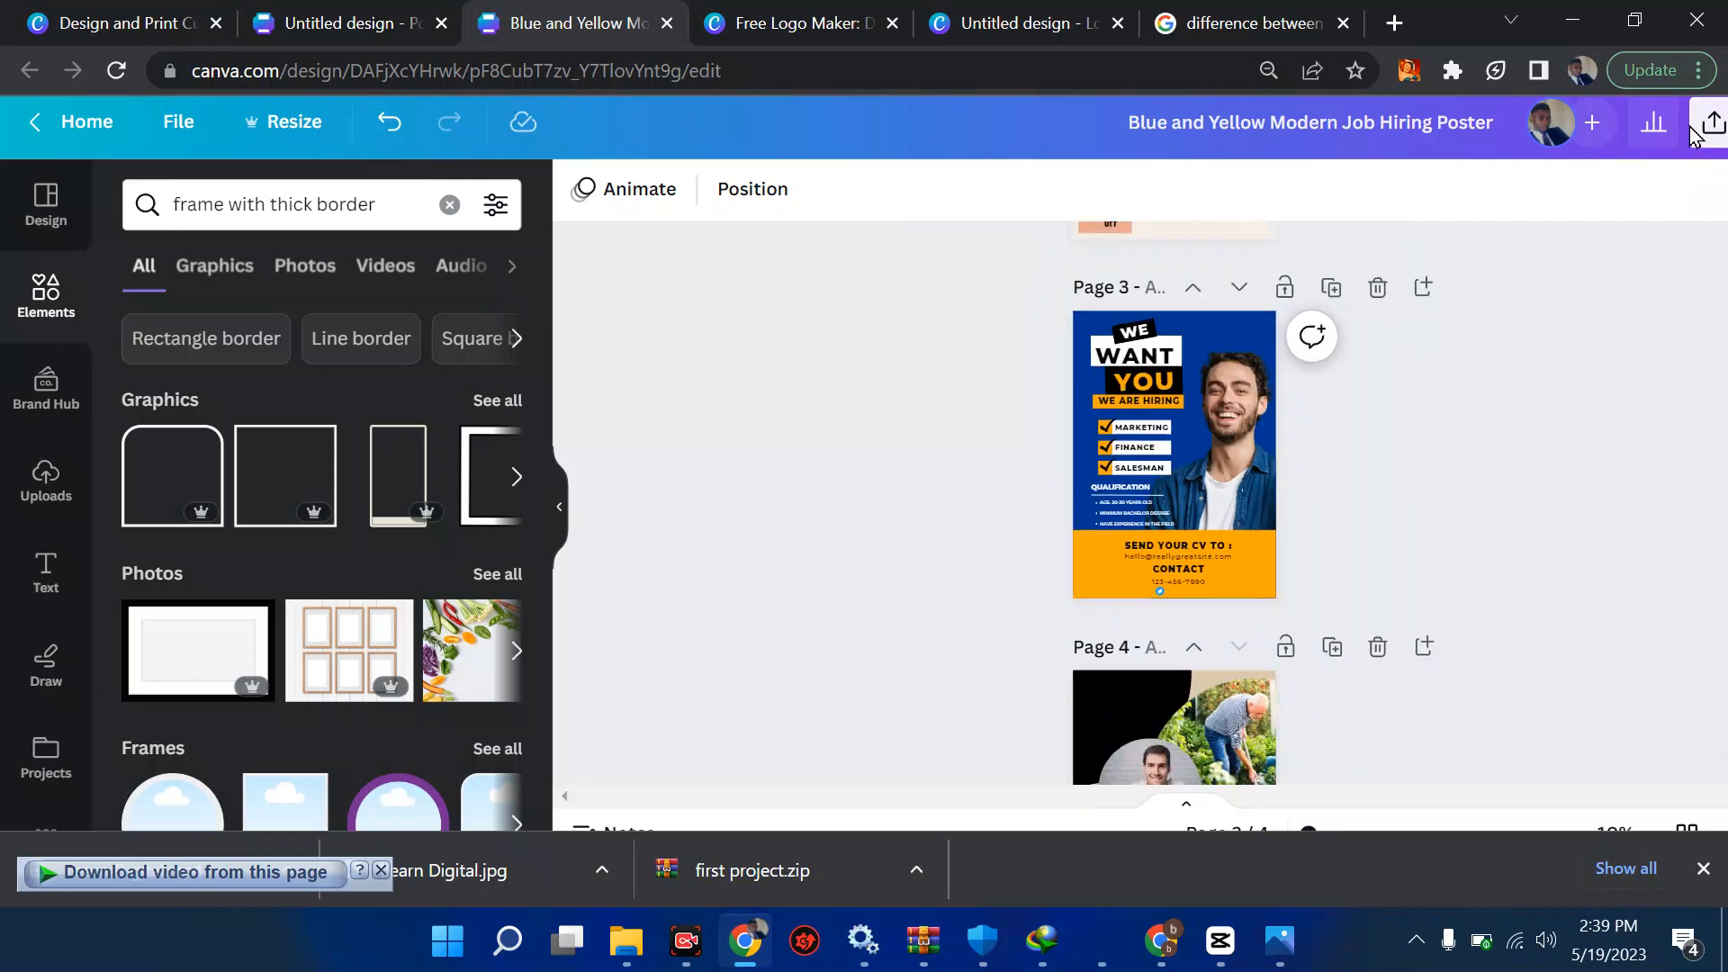
{"action": "left_click", "coordinate": [1701, 74]}
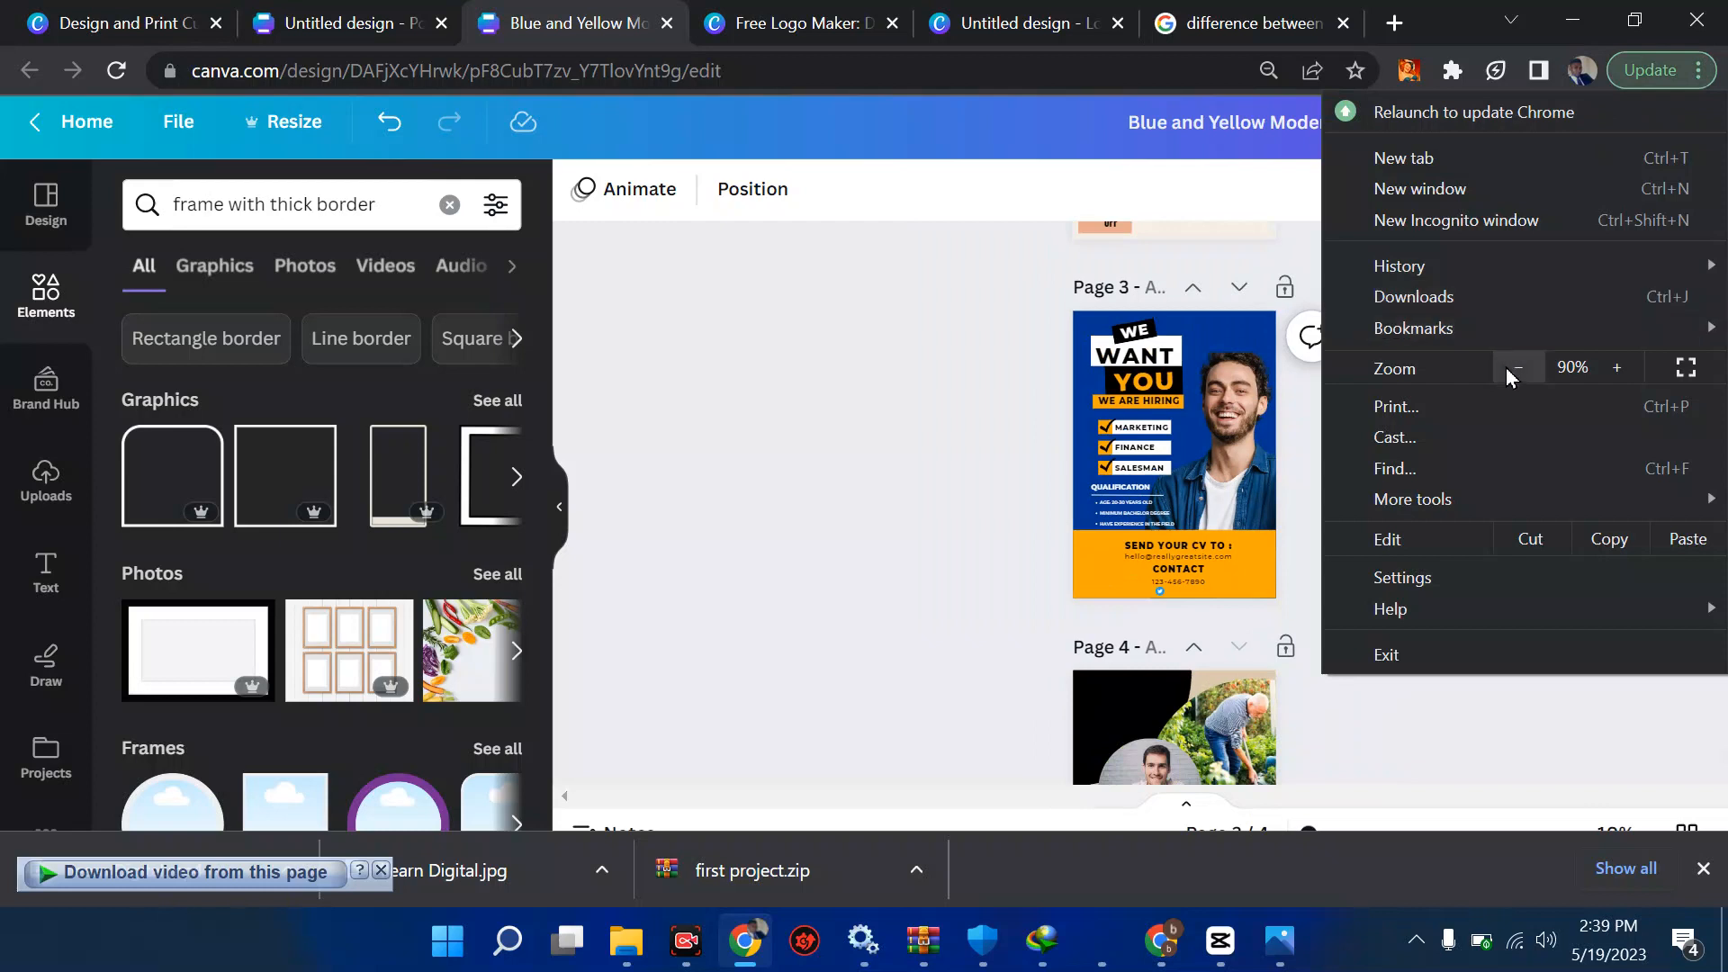
{"action": "left_click", "coordinate": [828, 439]}
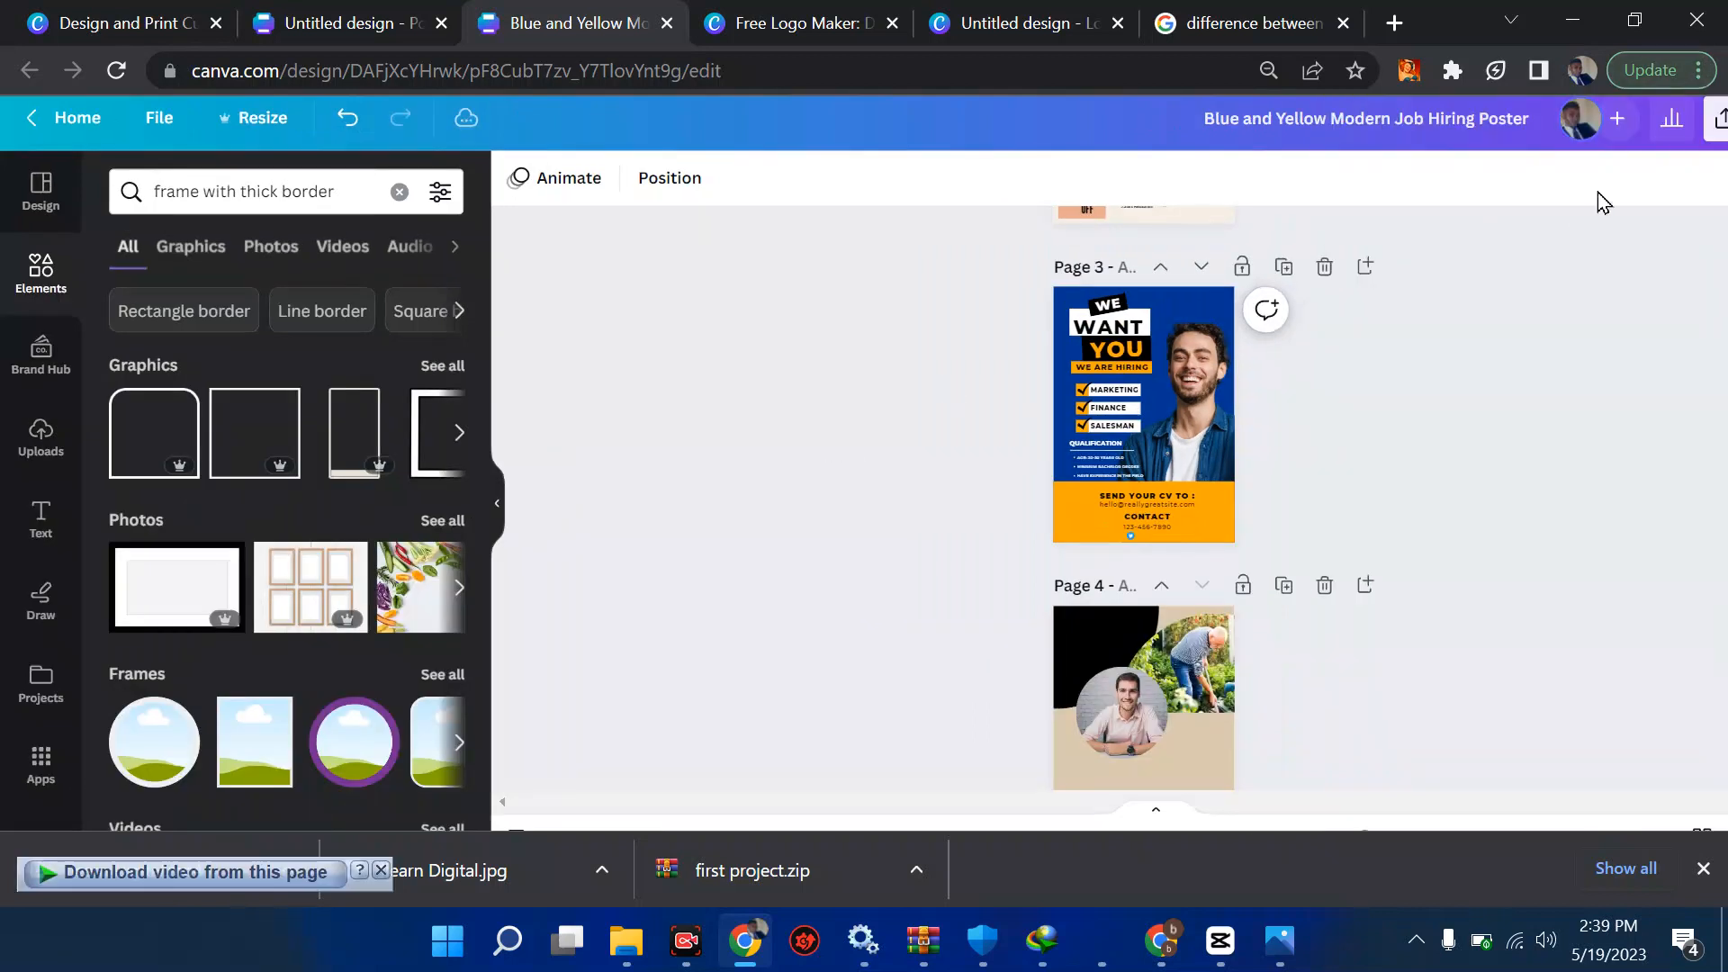
{"action": "left_click", "coordinate": [1720, 126]}
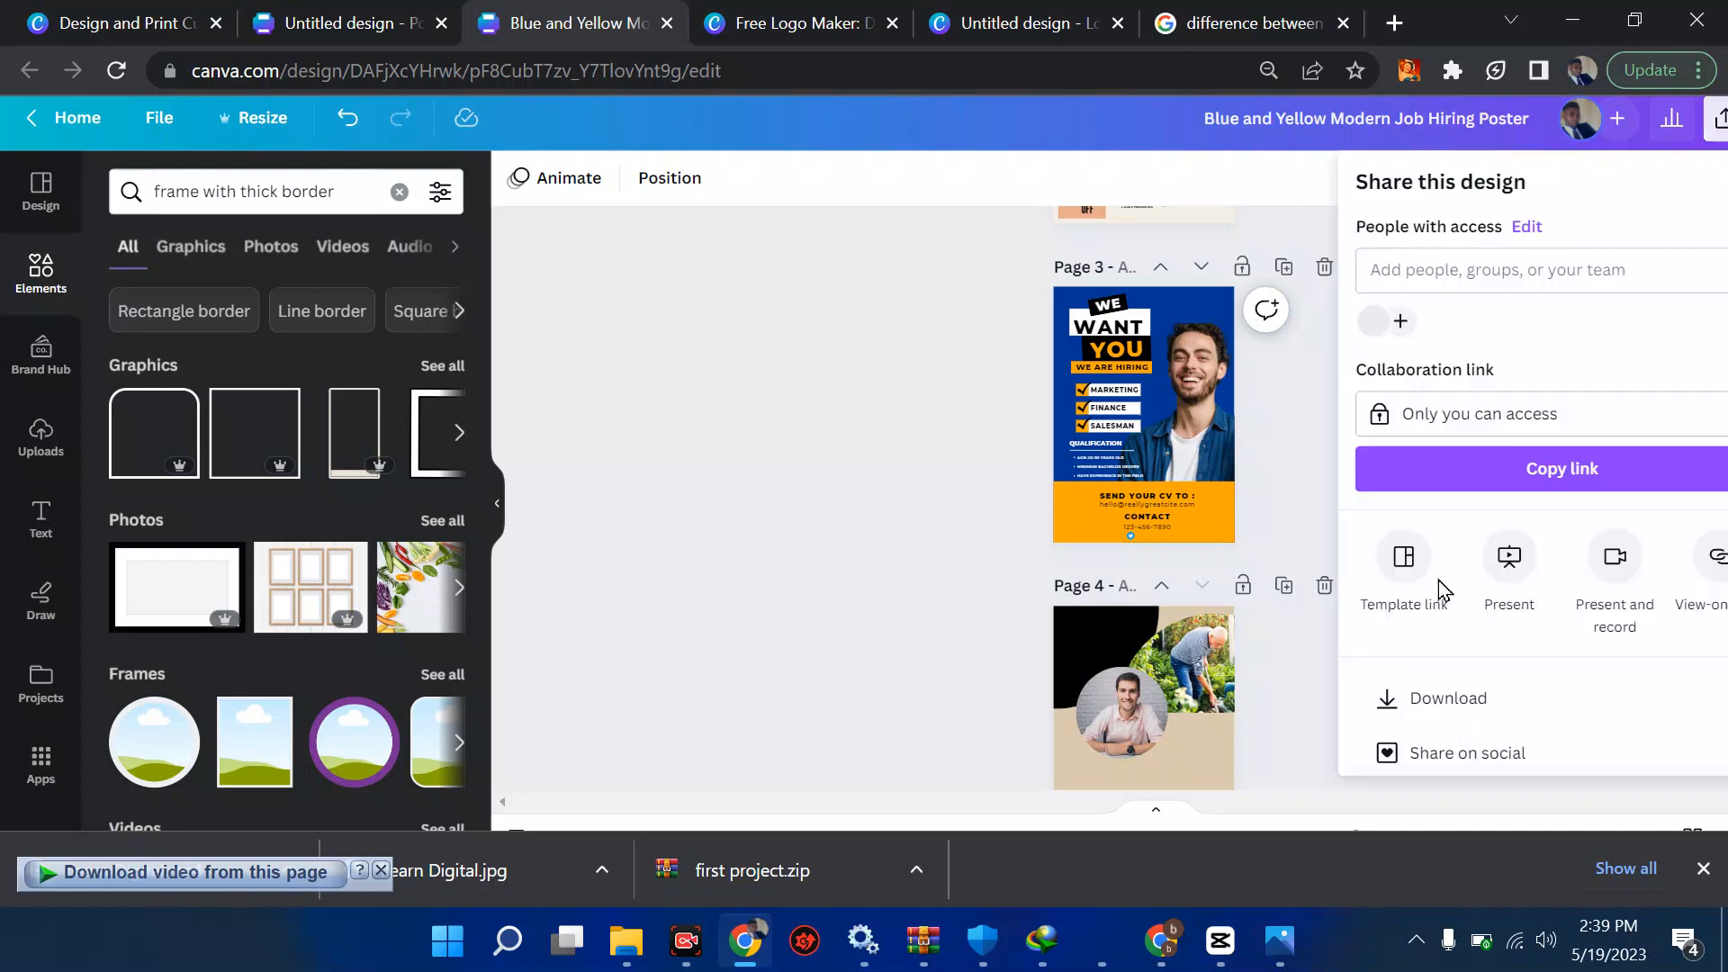
{"action": "left_click", "coordinate": [1453, 720]}
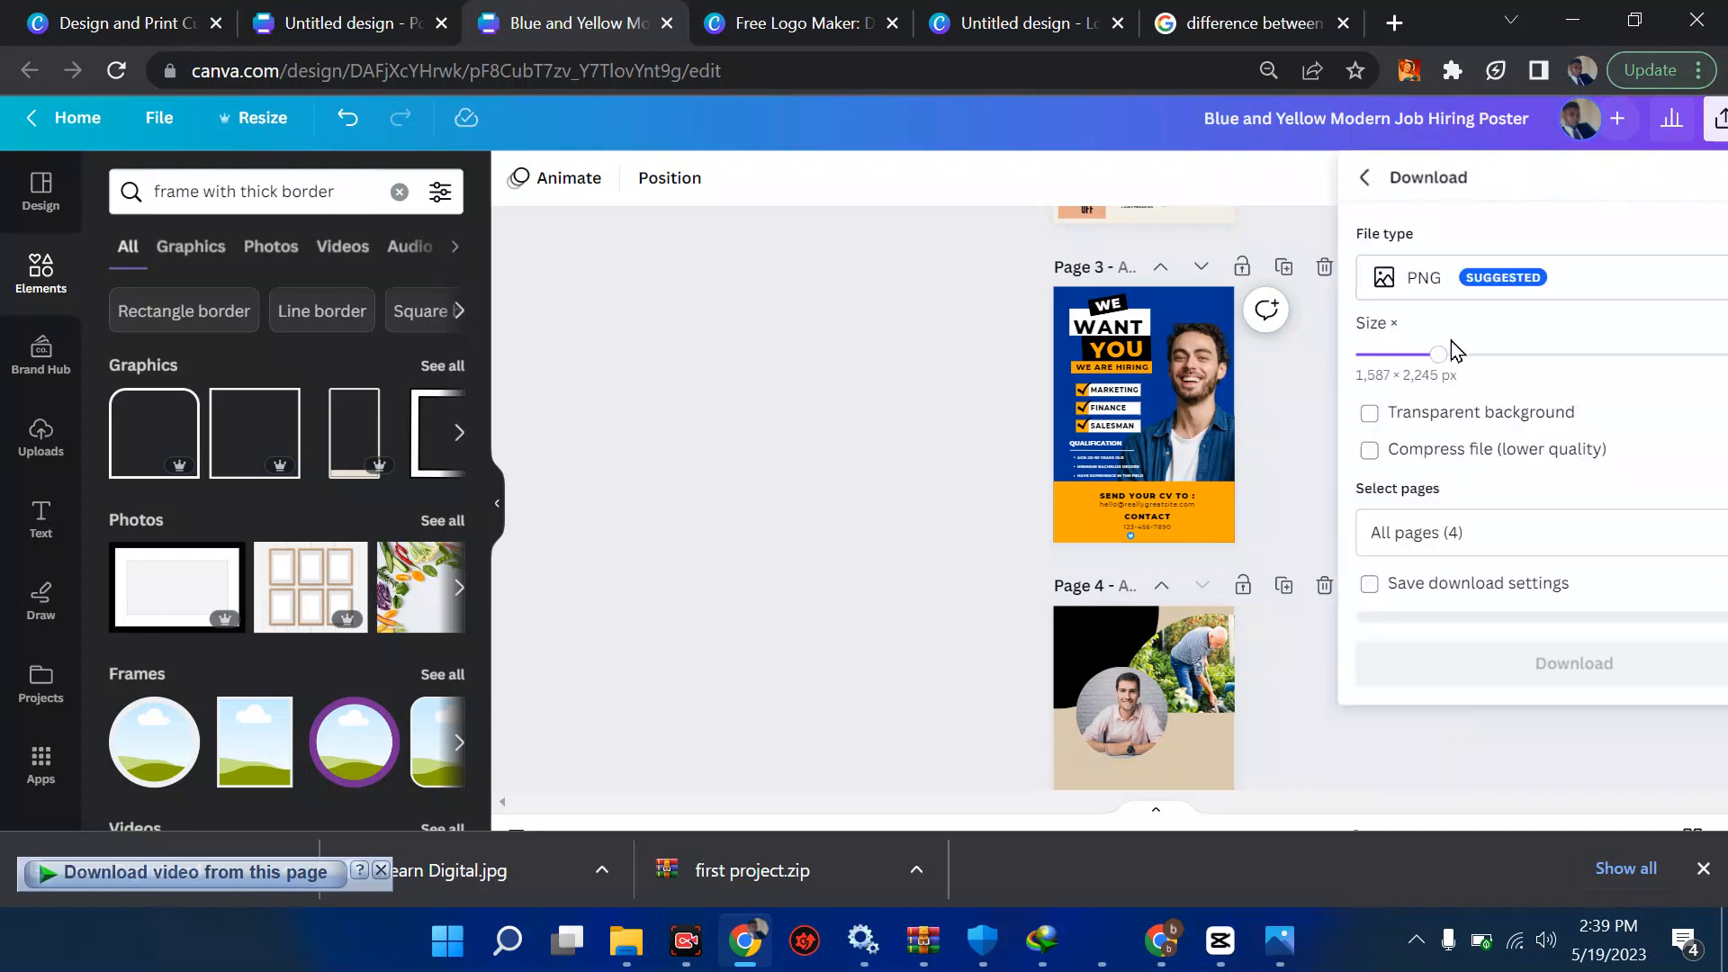
{"action": "left_click", "coordinate": [1421, 301]}
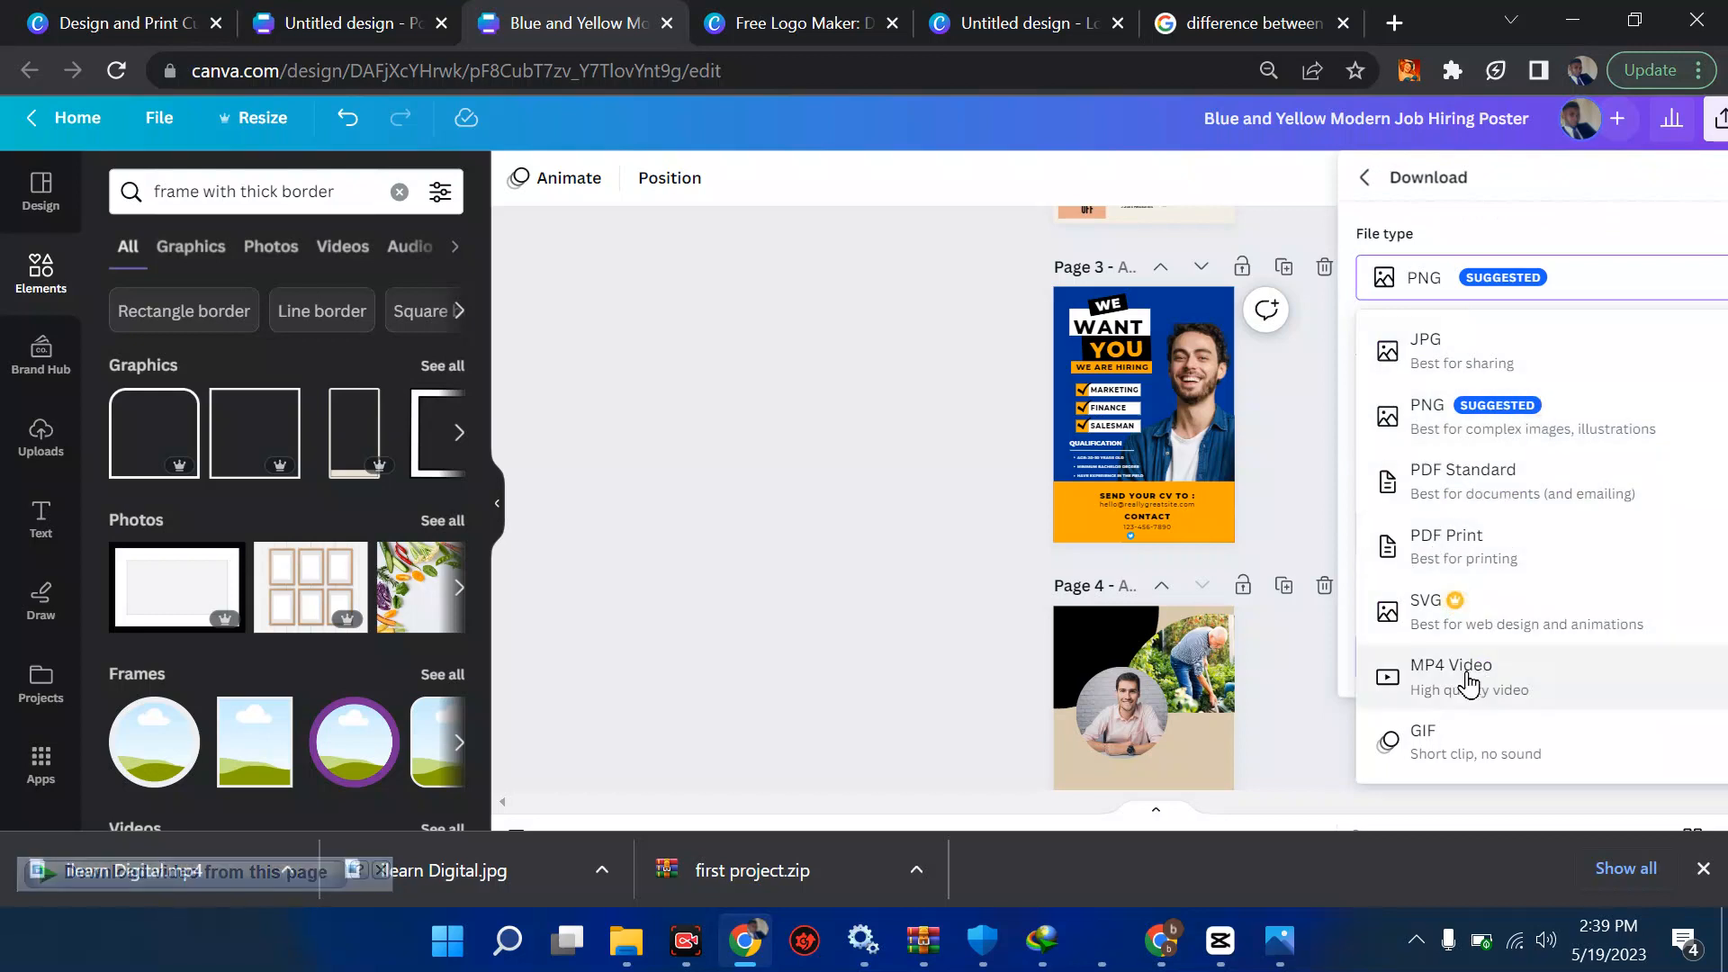
{"action": "left_click", "coordinate": [857, 509]}
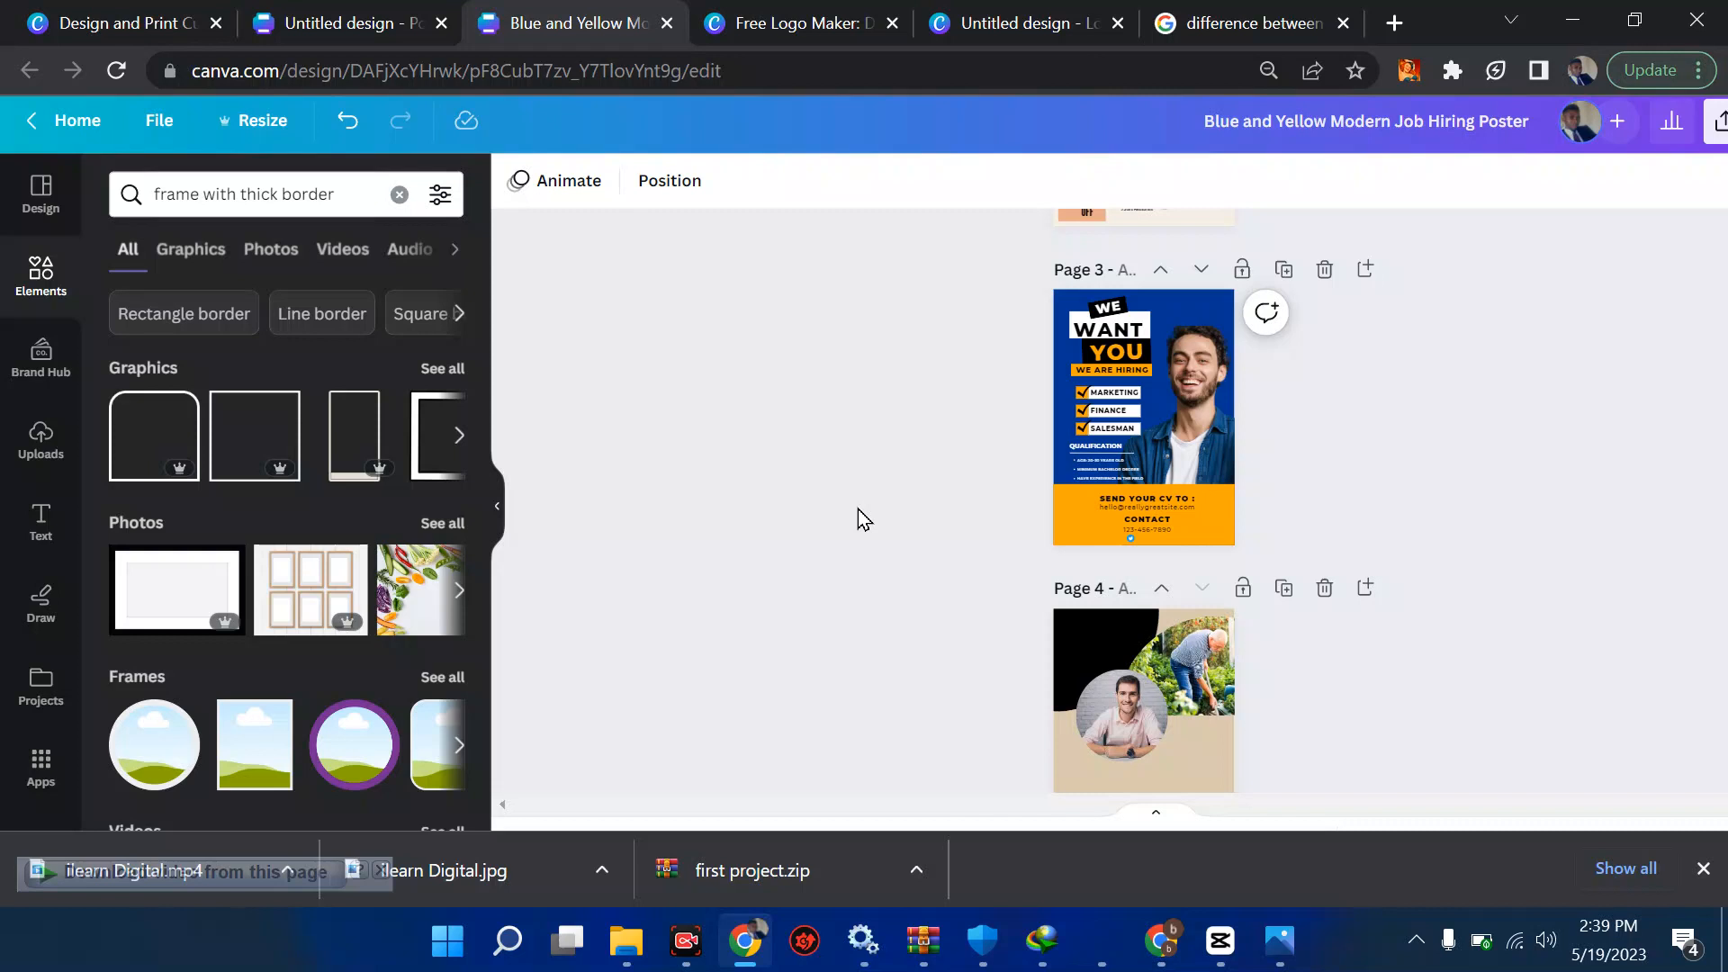
Switch to the Canva page for designing and printing custom posters and show the Design spotlight categories.
{"action": "left_click", "coordinate": [154, 8]}
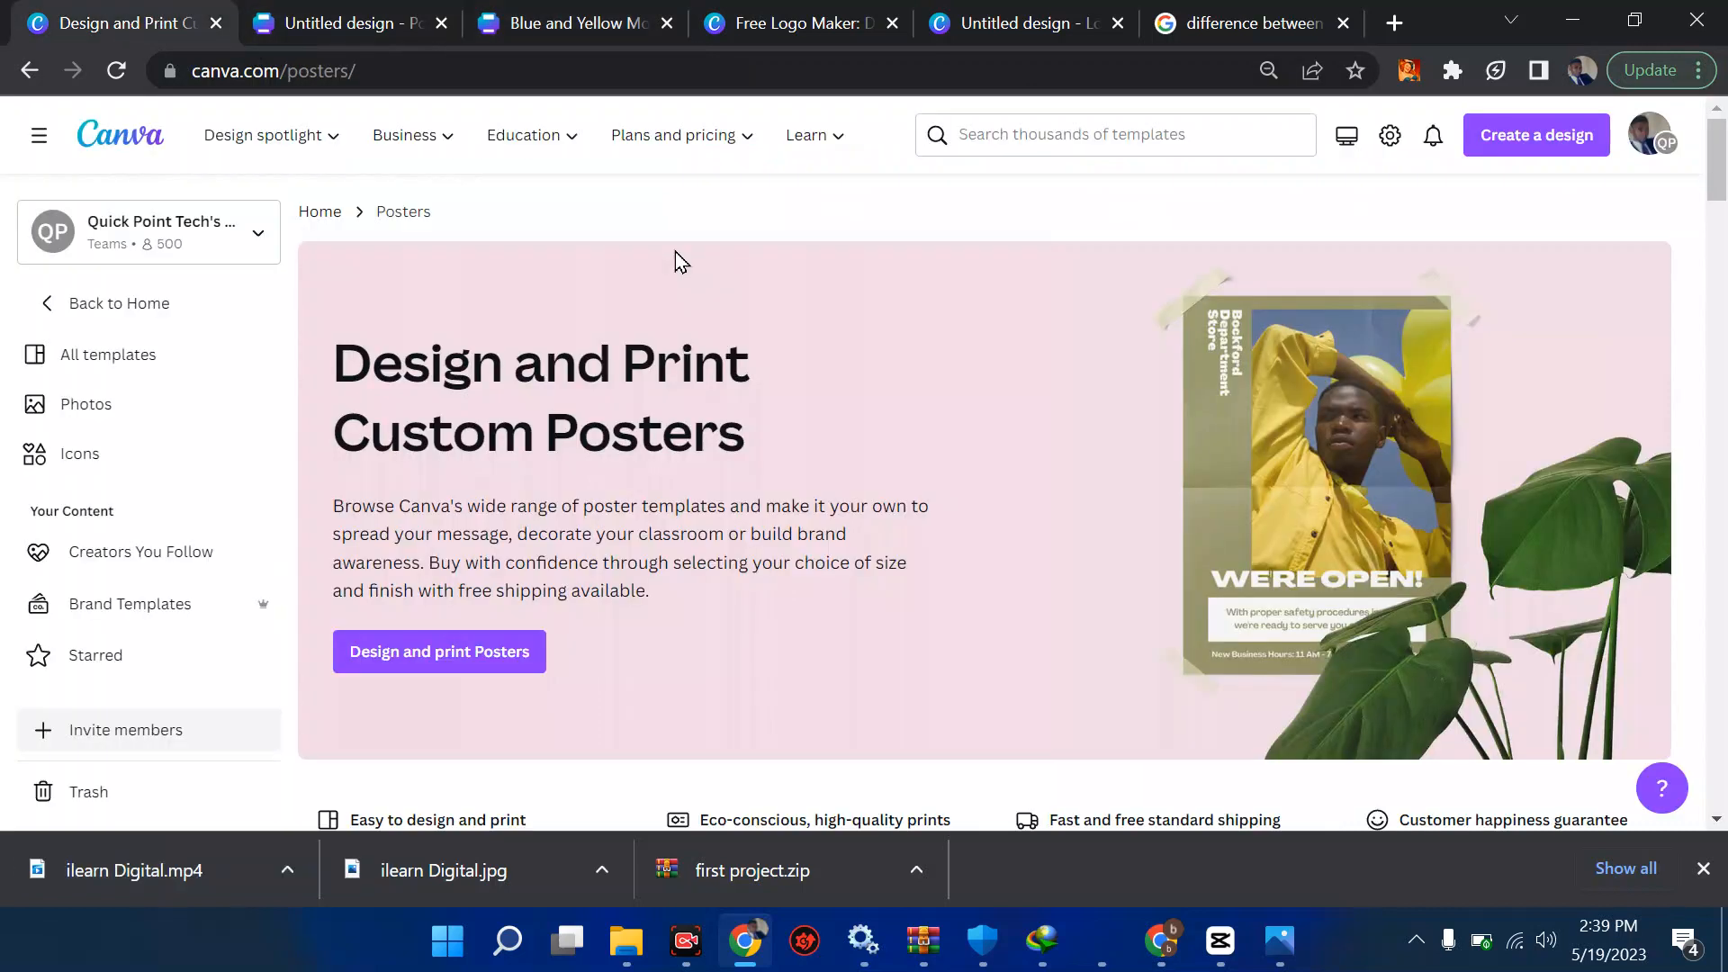
{"action": "left_click", "coordinate": [290, 142]}
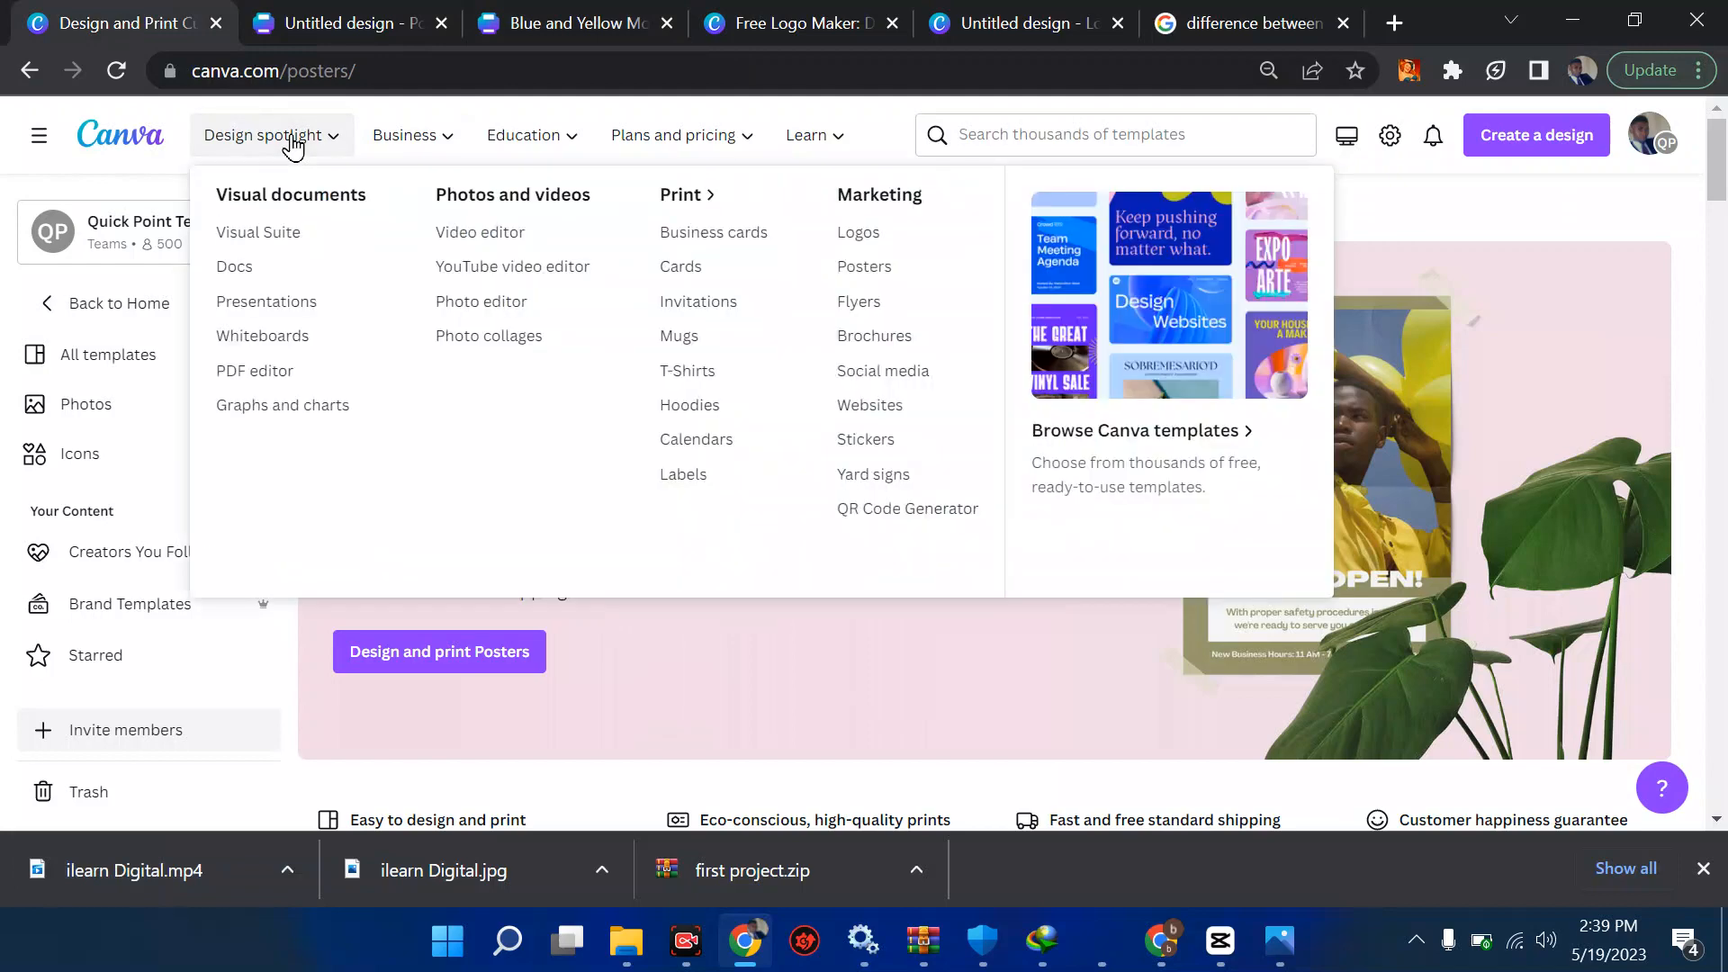